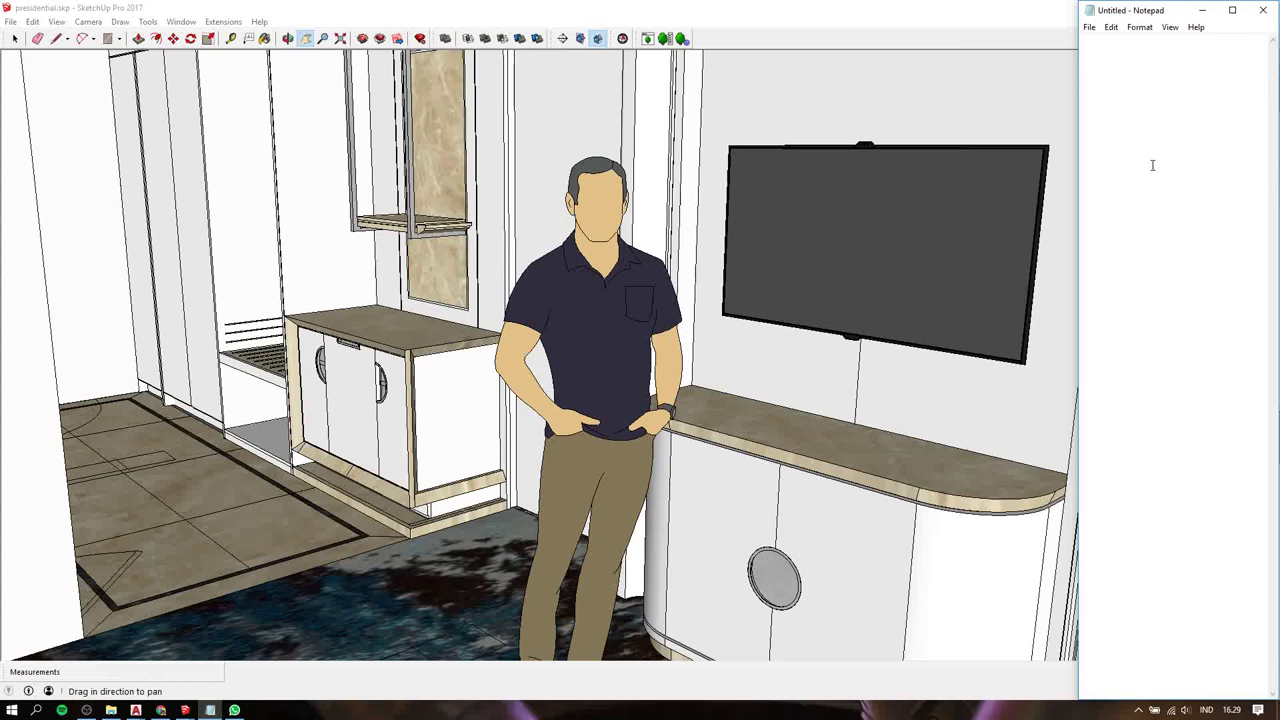
Type a greeting and an intro saying this video creates a bed for a twinbed hotel room
{"action": "type", "text": "hi e"}
{"action": "type", "text": "veri"}
{"action": "type", "text": "one"}
{"action": "type", "text": ")"}
{"action": "key", "text": "Return"}
{"action": "key", "text": "Return"}
{"action": "type", "text": "so..."}
{"action": "key", "text": "Return"}
{"action": "key", "text": "Return"}
{"action": "type", "text": "in t"}
{"action": "type", "text": "his v"}
{"action": "type", "text": "ideo "}
{"action": "type", "text": "we wi"}
{"action": "type", "text": "ll"}
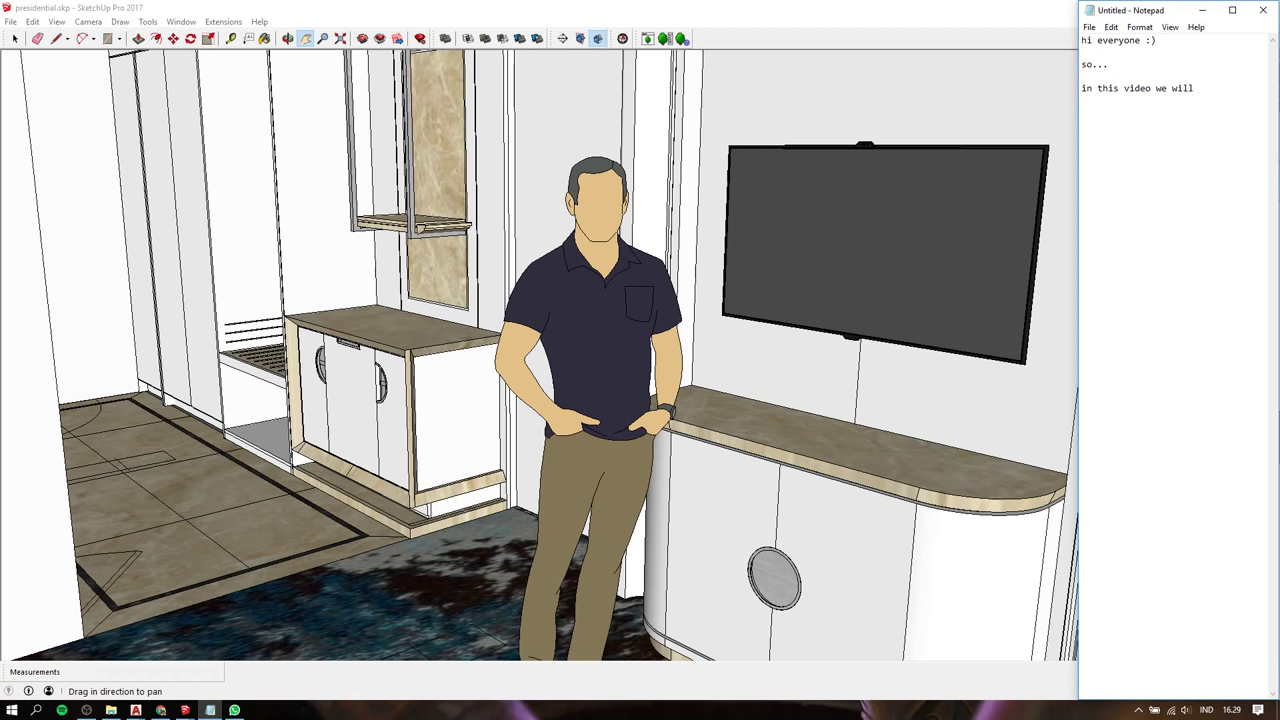
{"action": "type", "text": " try to"}
{"action": "type", "text": " create "}
{"action": "type", "text": "a BED"}
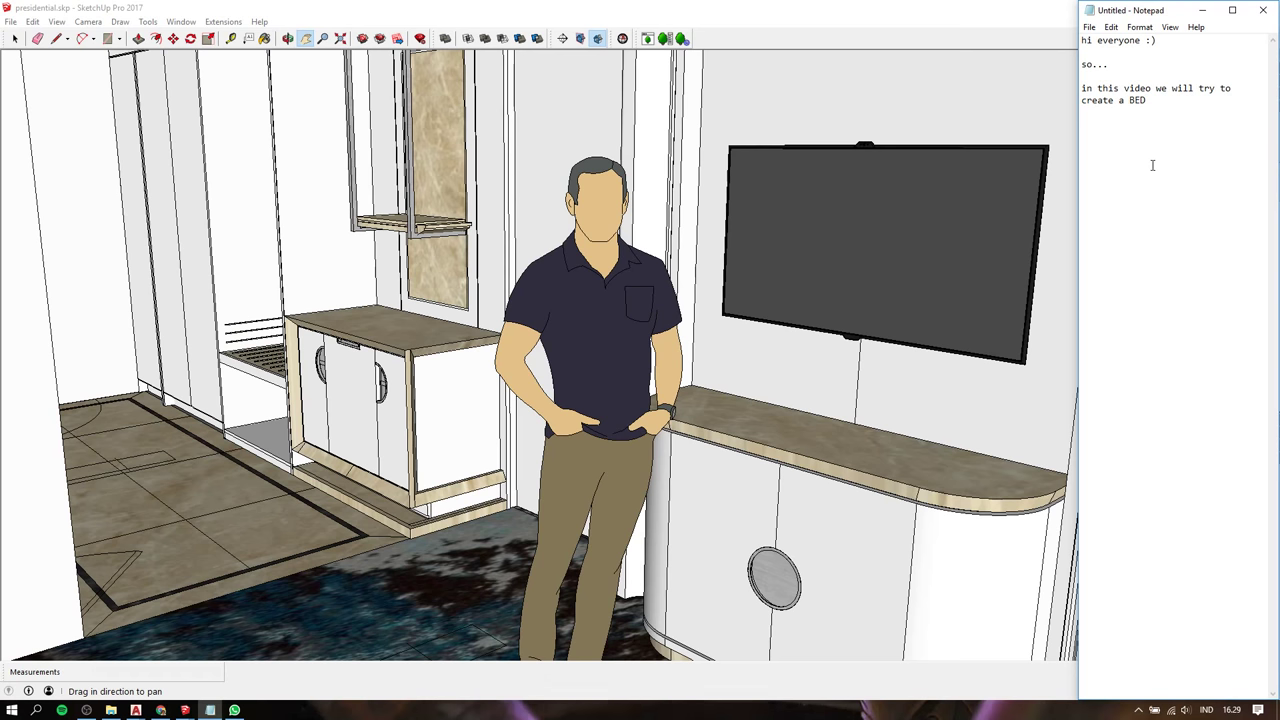
{"action": "type", "text": ". this "}
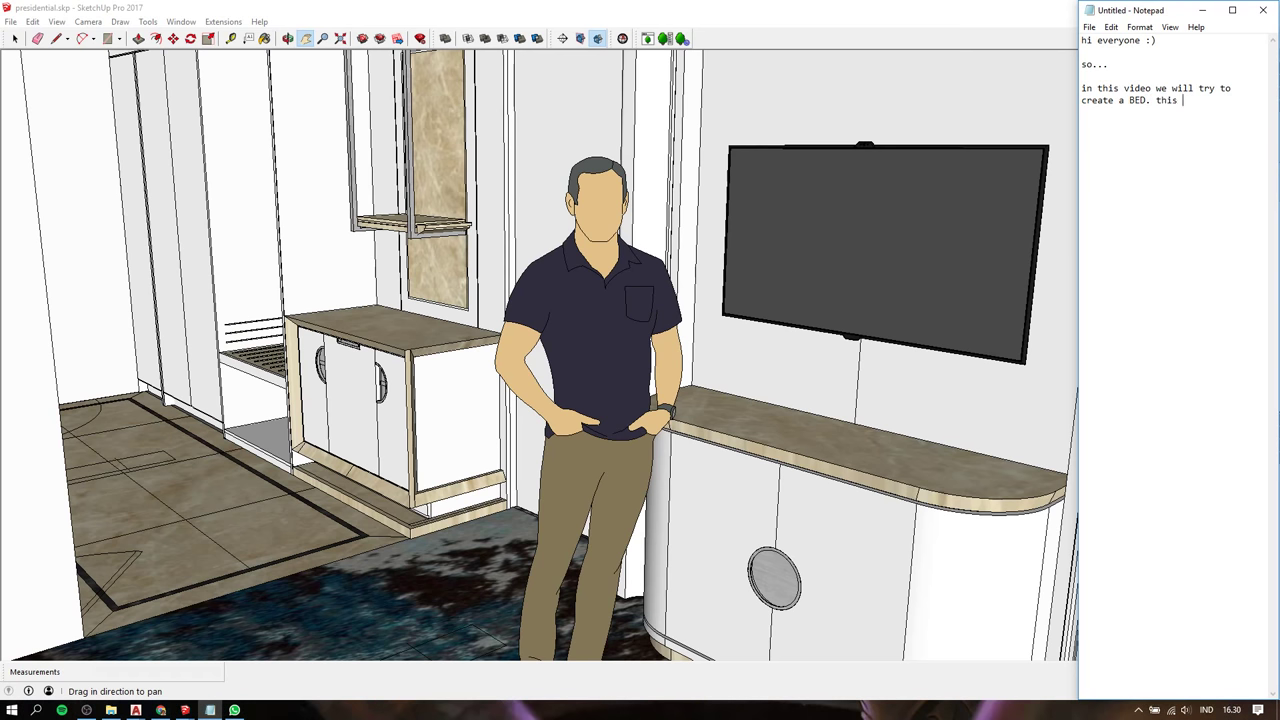
{"action": "type", "text": "room "}
{"action": "type", "text": "is "}
{"action": "type", "text": "for"}
{"action": "key", "text": "BackSpace"}
{"action": "key", "text": "BackSpace"}
{"action": "key", "text": "BackSpace"}
{"action": "type", "text": "tw"}
{"action": "type", "text": "in"}
{"action": "type", "text": "be"}
{"action": "type", "text": "d room"}
{"action": "type", "text": " g"}
{"action": "type", "text": "te"}
{"action": "type", "text": "l"}
{"action": "key", "text": "BackSpace"}
Add that one bed will be copied as a component, then the line 'lets start in new window'
{"action": "type", "text": "i guess we "}
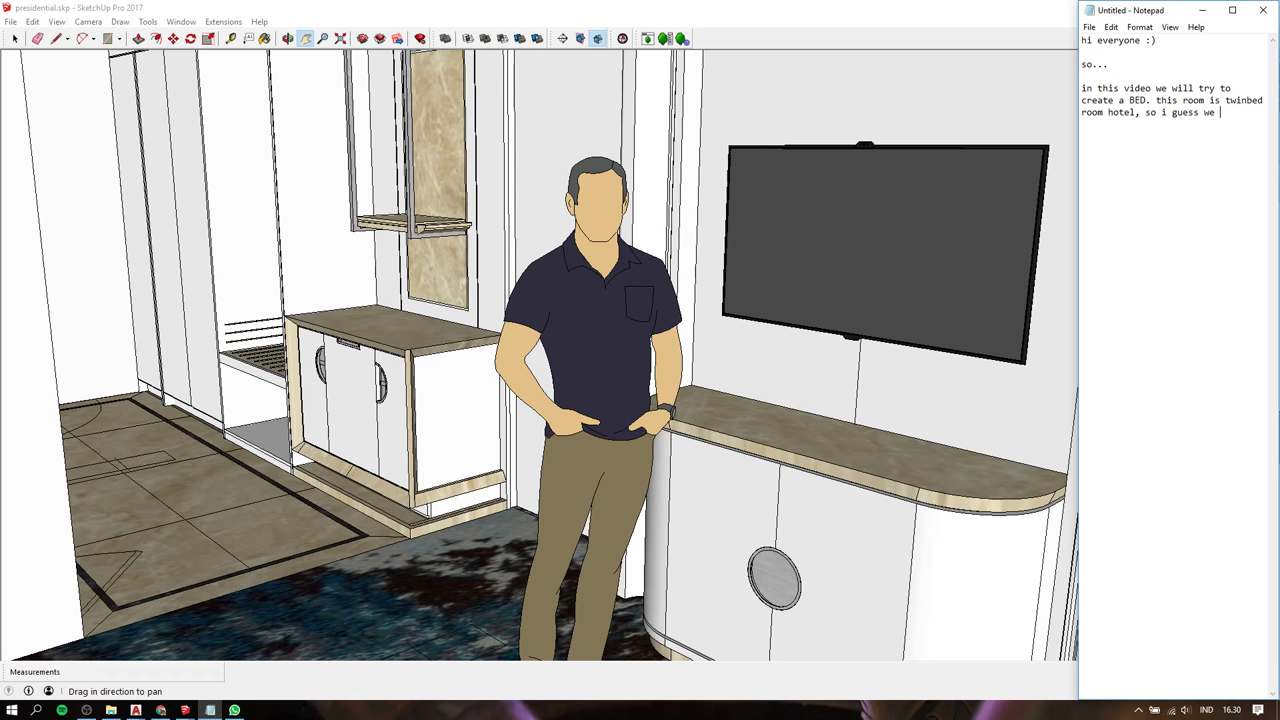
{"action": "type", "text": "just need to "}
{"action": "type", "text": "creat"}
{"action": "type", "text": "e one be"}
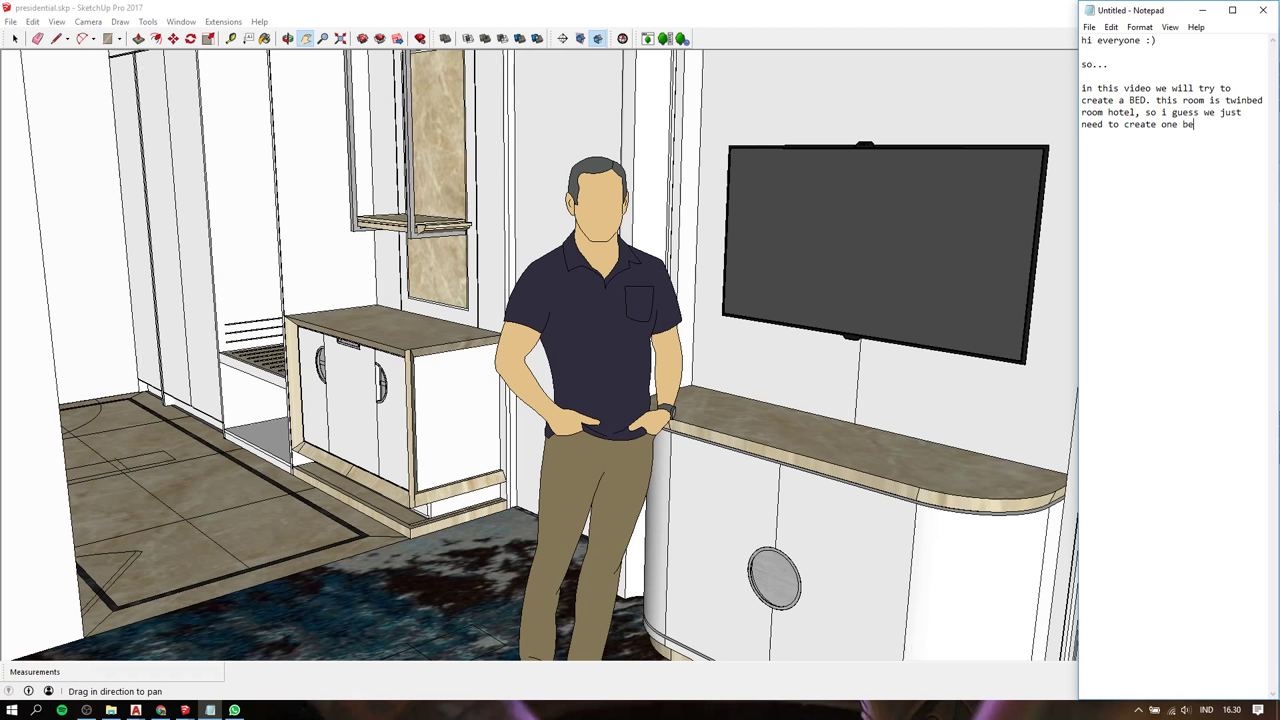
{"action": "type", "text": "d and"}
{"action": "type", "text": " then we"}
{"action": "type", "text": " cop"}
{"action": "key", "text": "BackSpace"}
{"action": "type", "text": "it as a "}
{"action": "type", "text": "com"}
{"action": "type", "text": "ponent."}
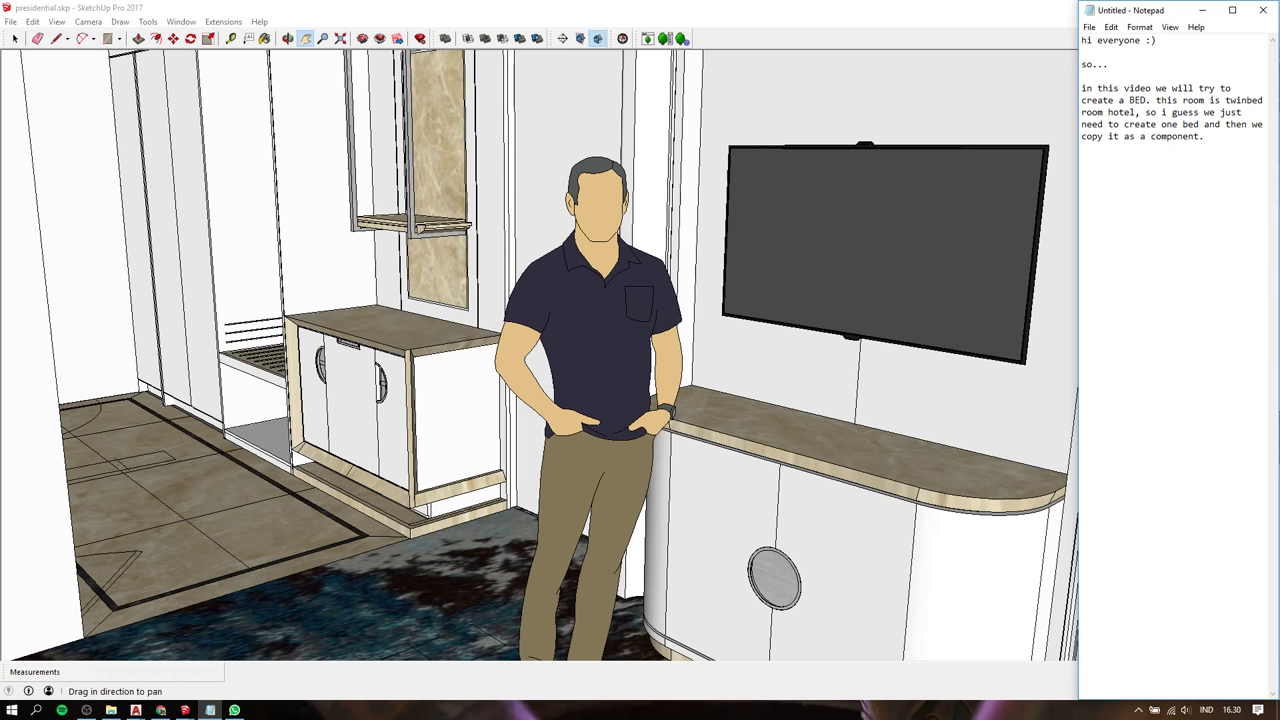
{"action": "key", "text": "Return"}
{"action": "key", "text": "Return"}
{"action": "type", "text": "let"}
{"action": "type", "text": "s start "}
{"action": "type", "text": "in new "}
{"action": "type", "text": "wi"}
{"action": "key", "text": "BackSpace"}
{"action": "type", "text": "indow"}
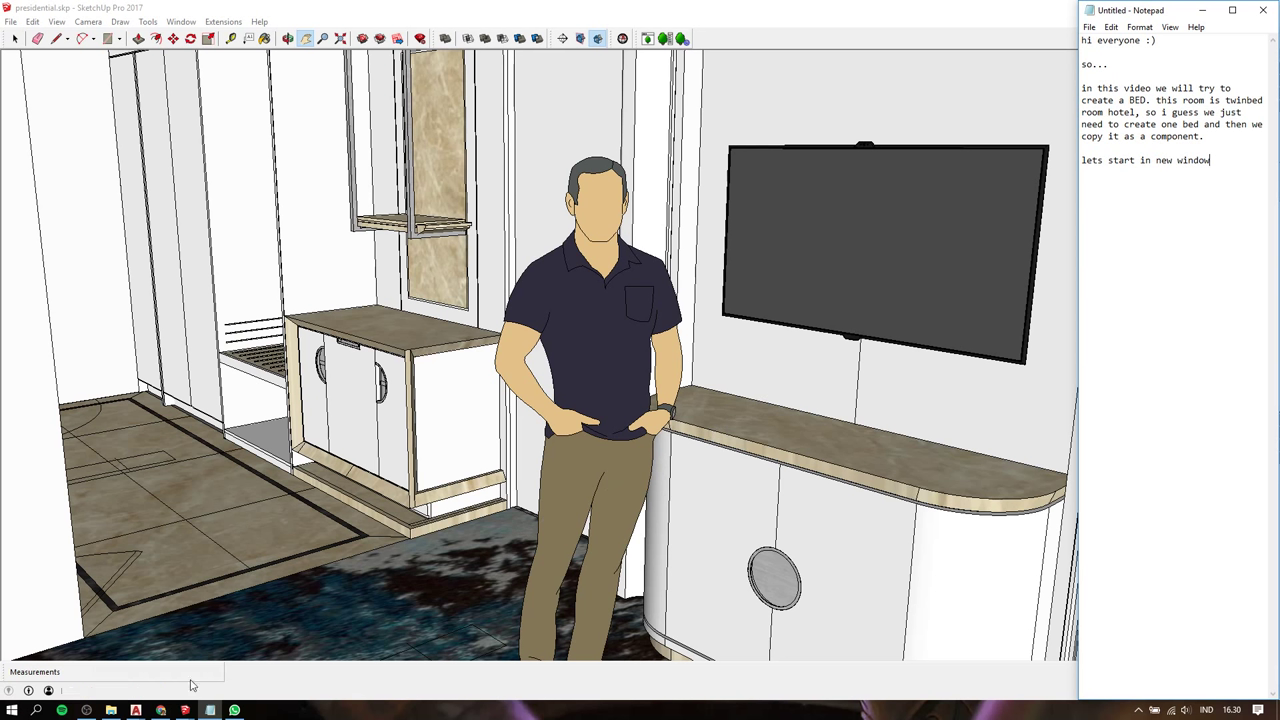
{"action": "mouse_move", "coordinate": [185, 710]}
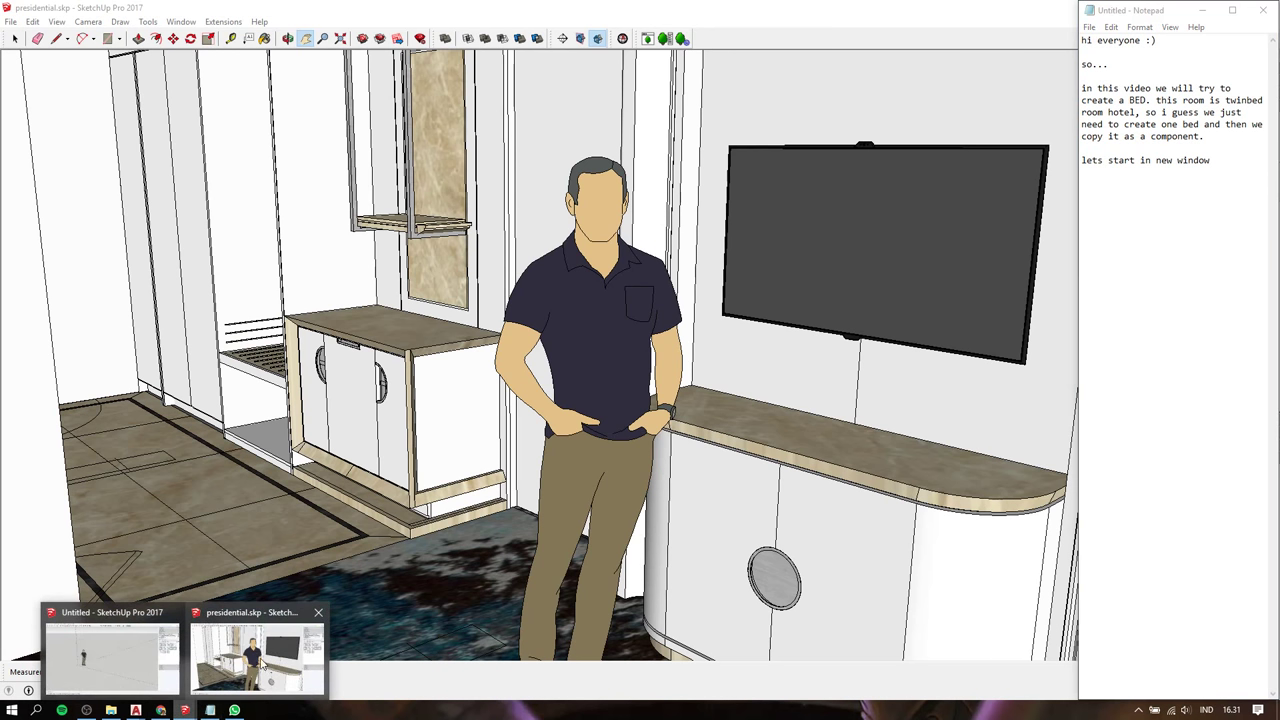
Add a new note line 'import the CAD' in Notepad
{"action": "left_click", "coordinate": [107, 655]}
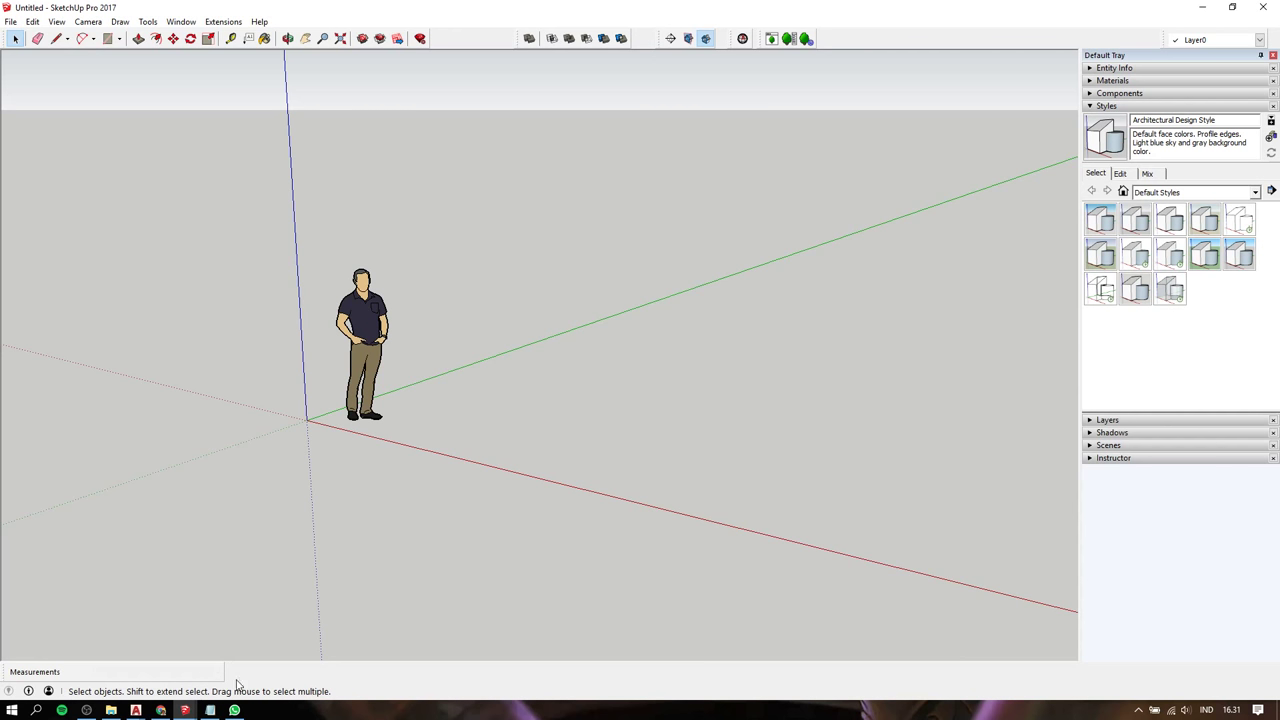
{"action": "left_click", "coordinate": [211, 710]}
{"action": "key", "text": "Return"}
{"action": "key", "text": "Return"}
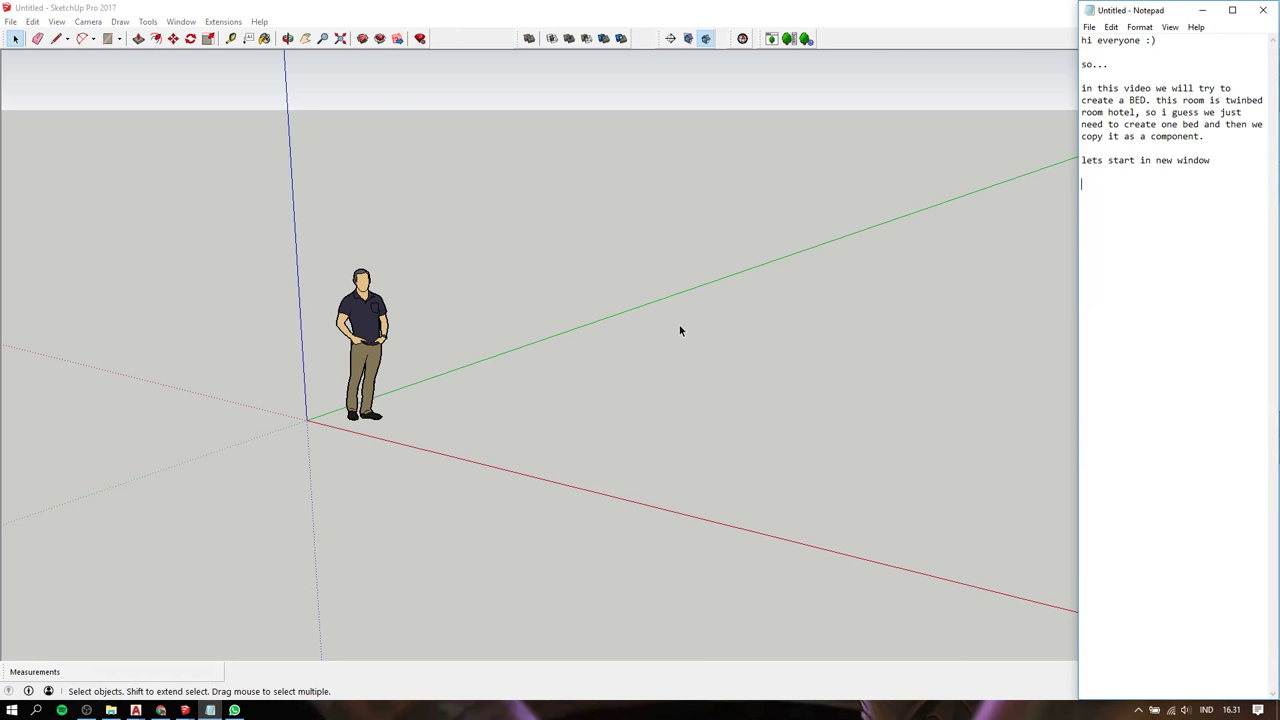
{"action": "type", "text": "import the C"}
{"action": "type", "text": "AE"}
{"action": "type", "text": "D"}
Import bed.dwg from the DIB folder into the untitled SketchUp model
{"action": "left_click", "coordinate": [10, 22]}
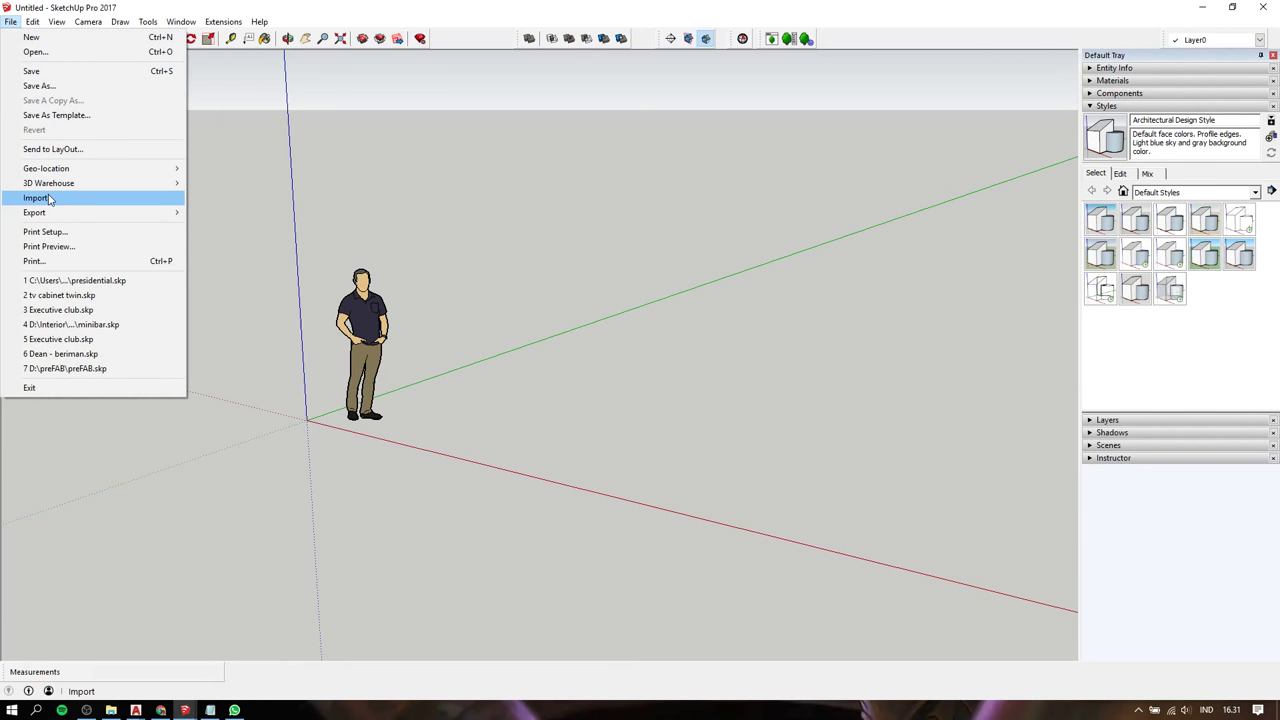
{"action": "left_click", "coordinate": [53, 200]}
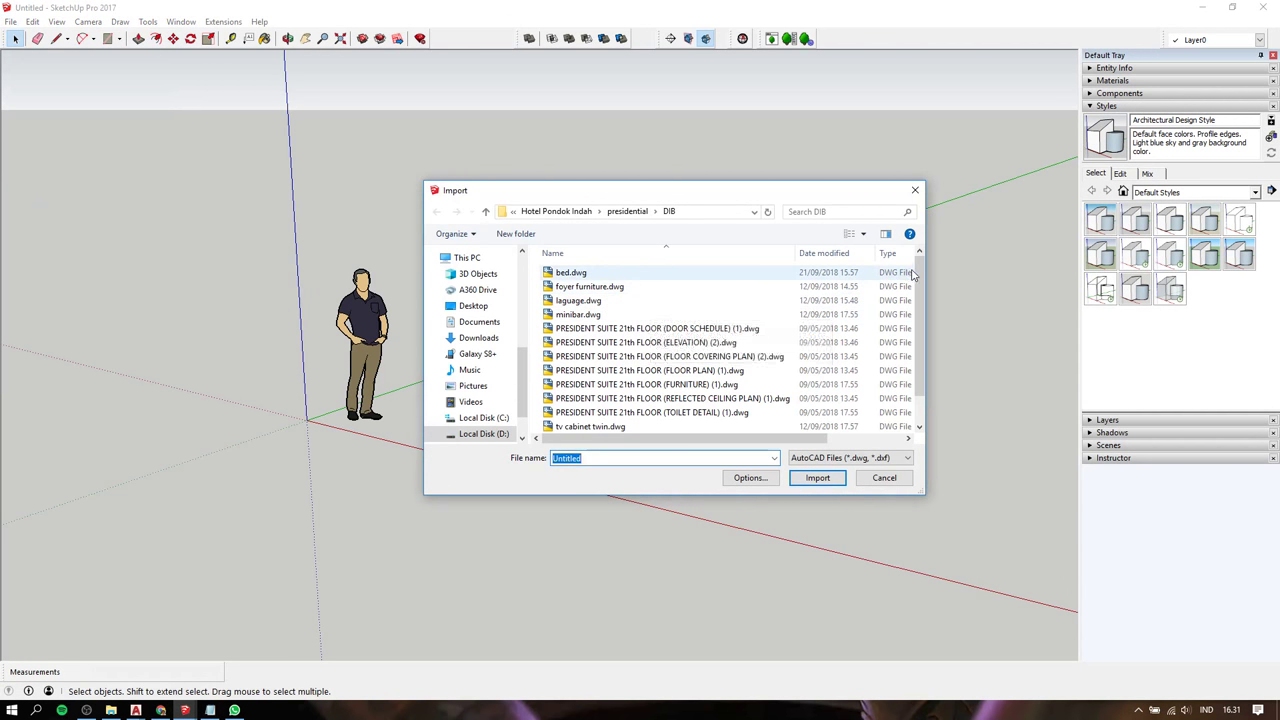
{"action": "left_click_drag", "start_coordinate": [920, 276], "coordinate": [918, 316]}
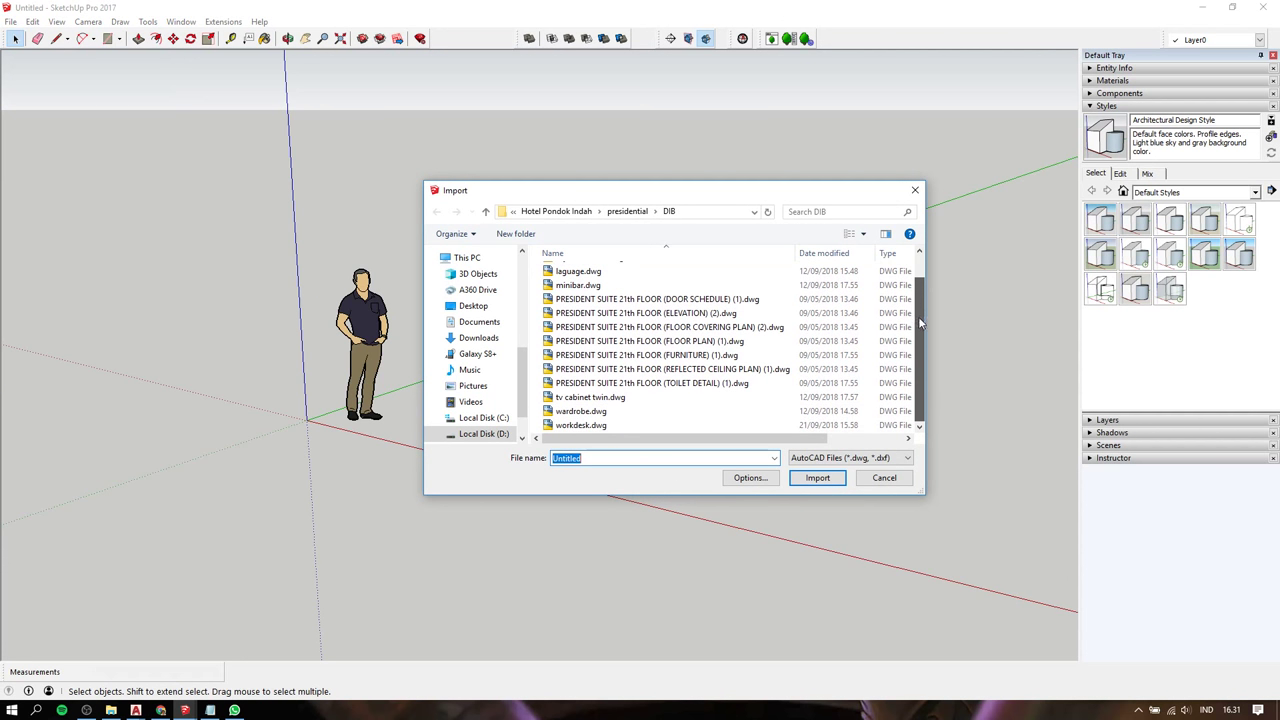
{"action": "left_click", "coordinate": [650, 397]}
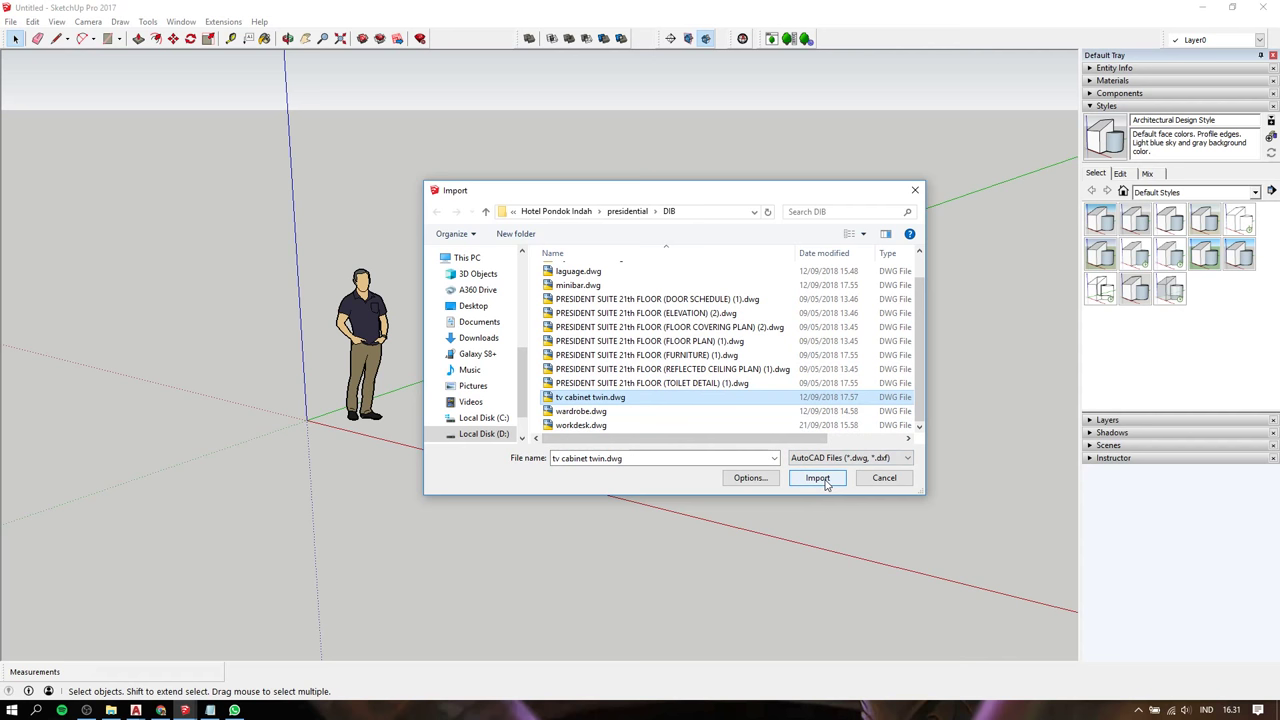
{"action": "scroll", "coordinate": [600, 300], "scroll_direction": "up", "scroll_amount": 1}
{"action": "left_click", "coordinate": [588, 272]}
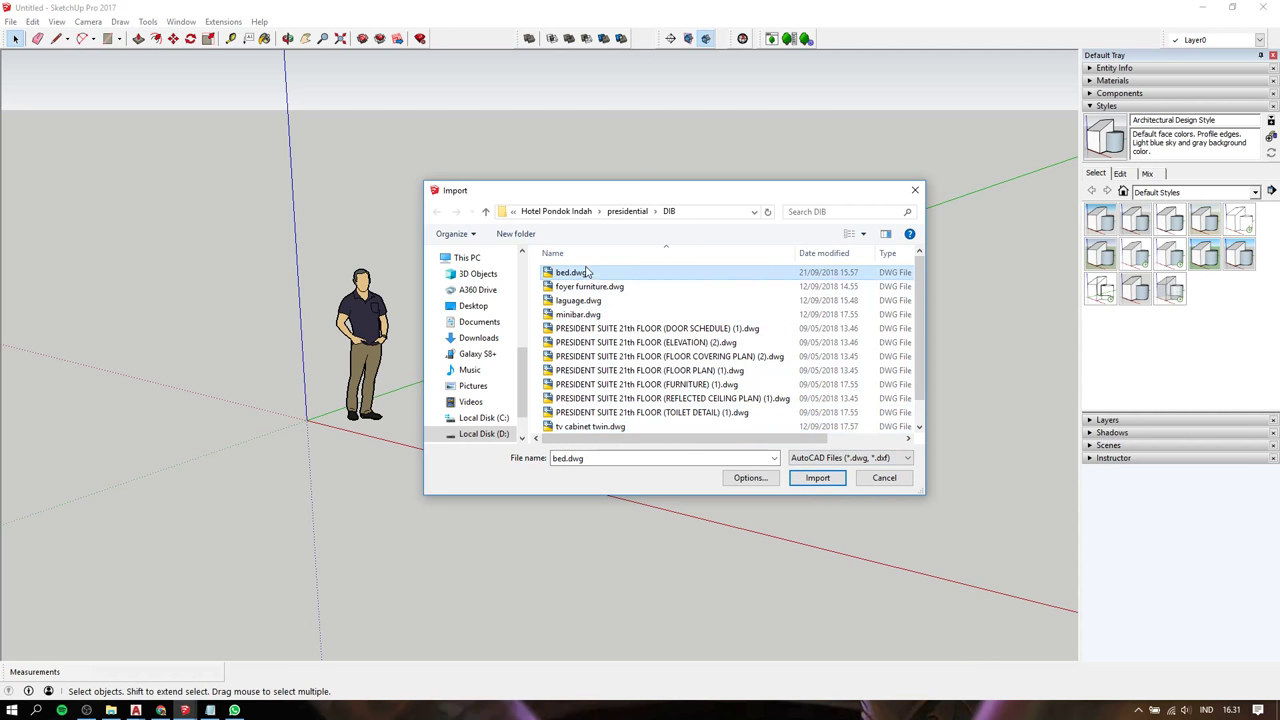
{"action": "left_click", "coordinate": [816, 478]}
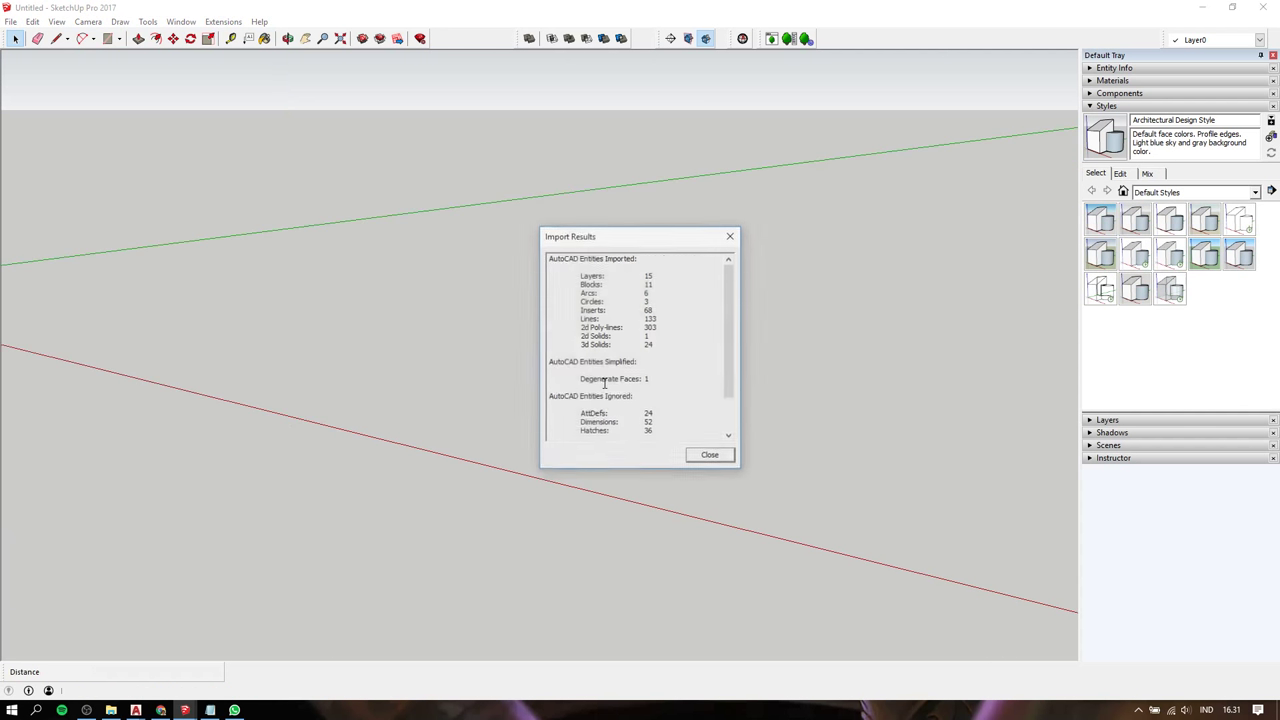
Close the import results and orbit and zoom to frame the imported bed plan
{"action": "left_click", "coordinate": [697, 456]}
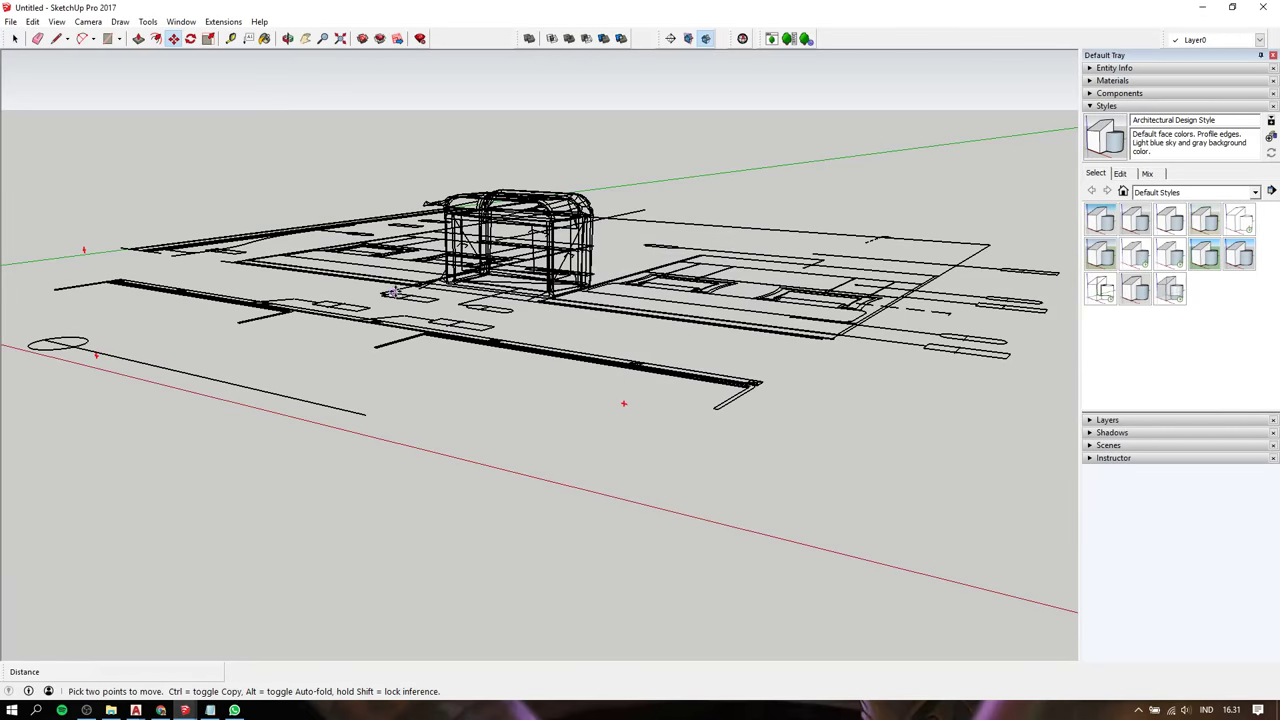
{"action": "mouse_move", "coordinate": [327, 269]}
{"action": "middle_mouse_down"}
{"action": "mouse_move", "coordinate": [370, 280]}
{"action": "mouse_move", "coordinate": [580, 420]}
{"action": "mouse_move", "coordinate": [571, 171]}
{"action": "mouse_move", "coordinate": [375, 110]}
{"action": "middle_mouse_up"}
{"action": "scroll", "coordinate": [580, 420], "scroll_direction": "down", "scroll_amount": 5}
{"action": "key", "text": "m"}
{"action": "scroll", "coordinate": [563, 303], "scroll_direction": "up", "scroll_amount": 3}
{"action": "key", "text": "space"}
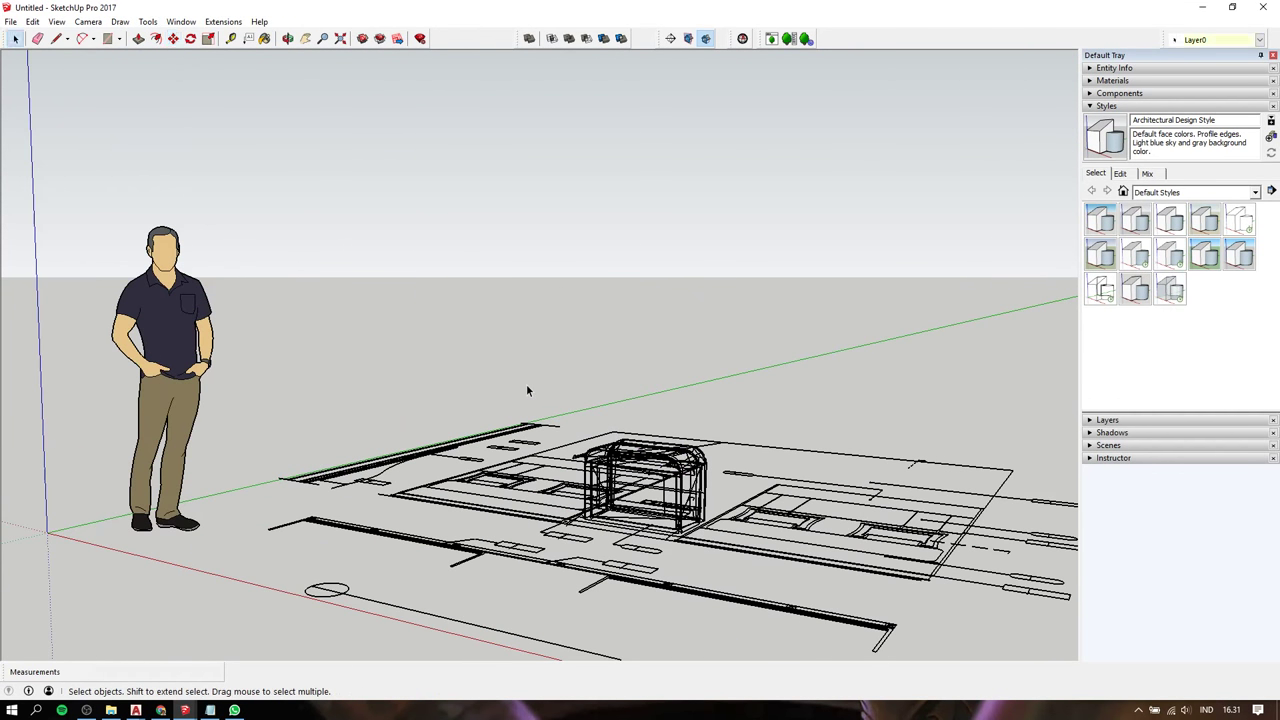
{"action": "left_click_drag", "start_coordinate": [518, 359], "coordinate": [740, 580]}
Note in Notepad that the CAD is already 3D
{"action": "left_click", "coordinate": [210, 710]}
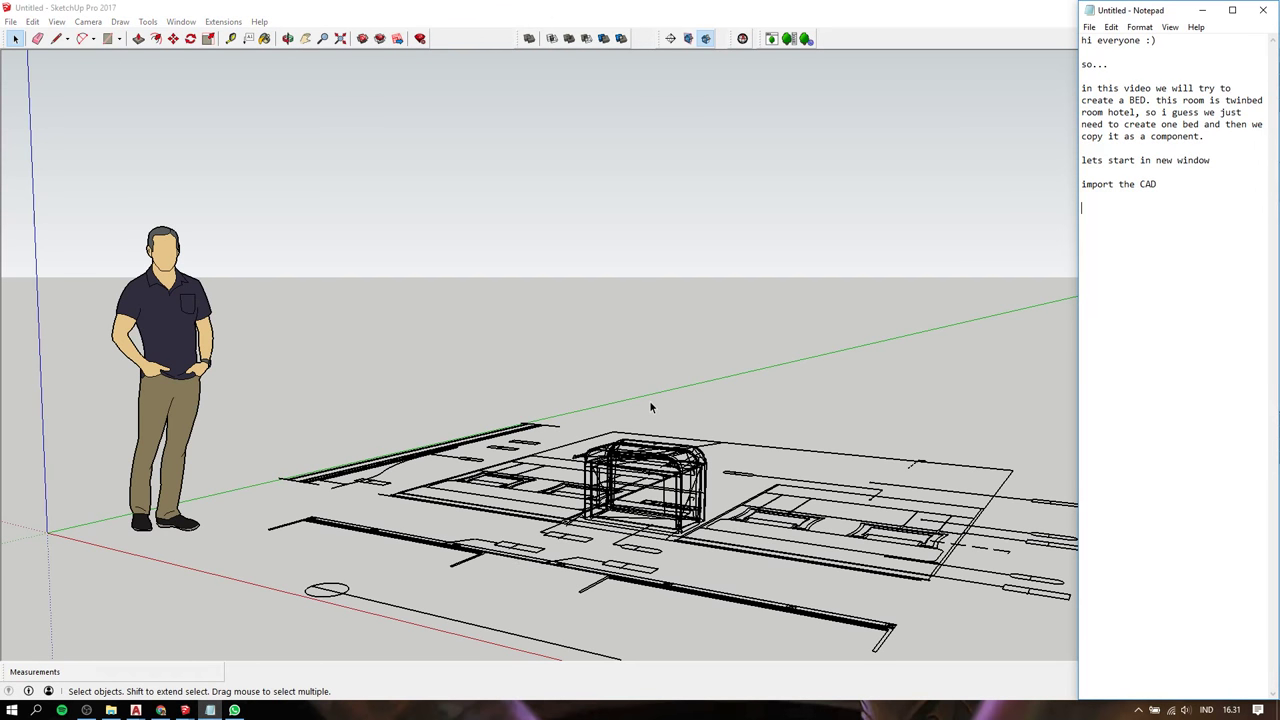
{"action": "type", "text": "wow, t"}
{"action": "type", "text": "here is so"}
{"action": "type", "text": "mething wro"}
{"action": "type", "text": "ng "}
{"action": "type", "text": "with the CA"}
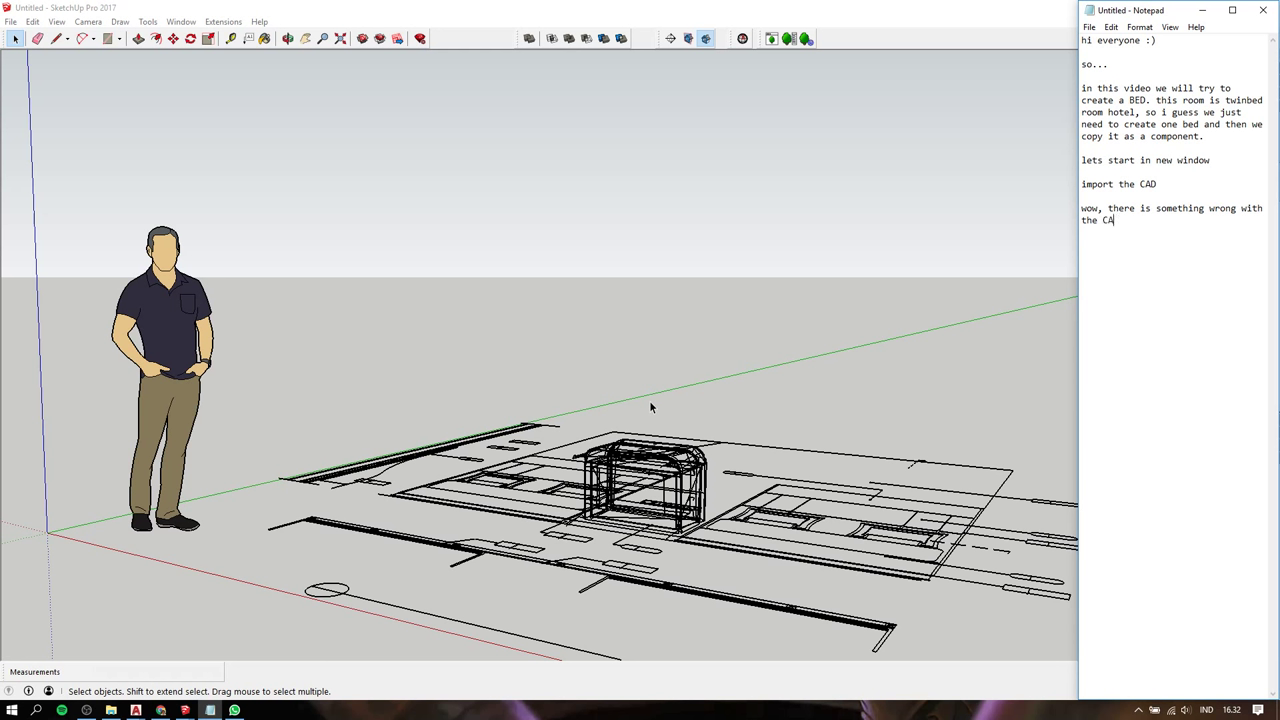
{"action": "type", "text": "D.. it"}
{"action": "type", "text": "s already 3d "}
{"action": "type", "text": "!!!"}
{"action": "type", "text": " hahaha"}
{"action": "key", "text": "Return"}
{"action": "key", "text": "Return"}
{"action": "left_click", "coordinate": [649, 400]}
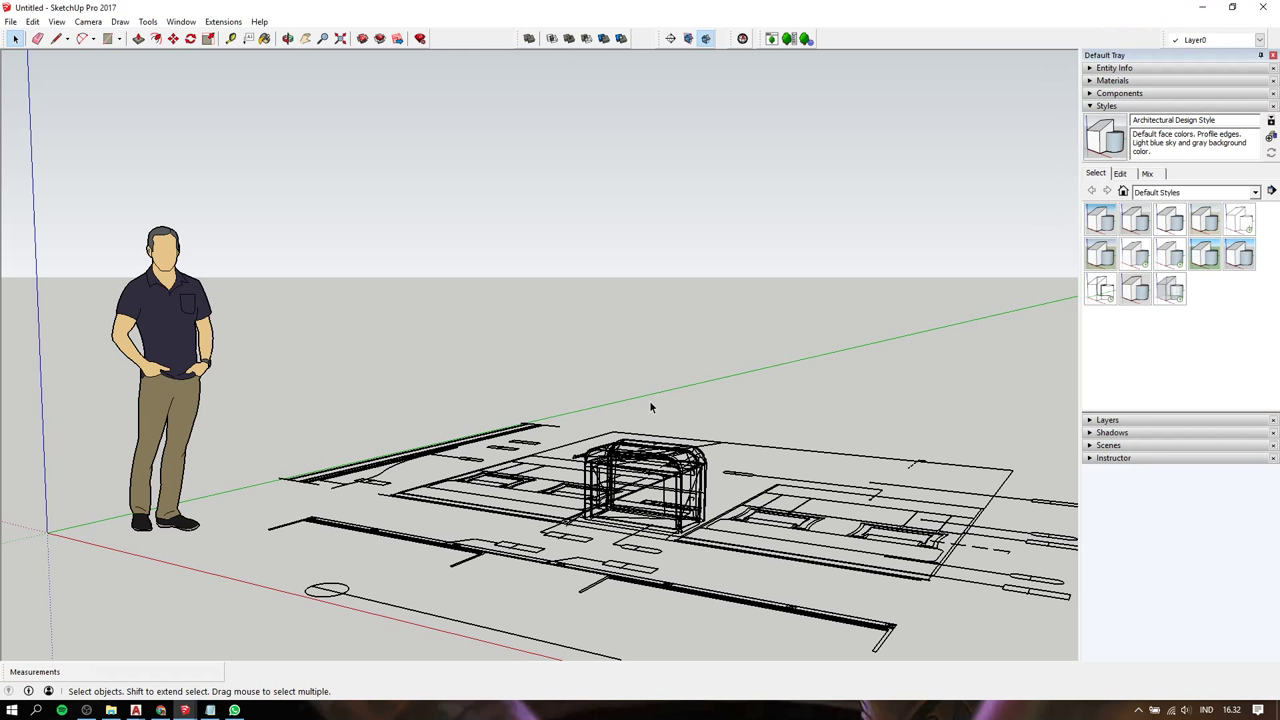
{"action": "mouse_move", "coordinate": [633, 414]}
{"action": "middle_mouse_down"}
{"action": "mouse_move", "coordinate": [686, 532]}
{"action": "mouse_move", "coordinate": [495, 621]}
{"action": "mouse_move", "coordinate": [440, 529]}
{"action": "mouse_move", "coordinate": [486, 306]}
{"action": "mouse_move", "coordinate": [358, 305]}
{"action": "mouse_move", "coordinate": [657, 323]}
{"action": "middle_mouse_up"}
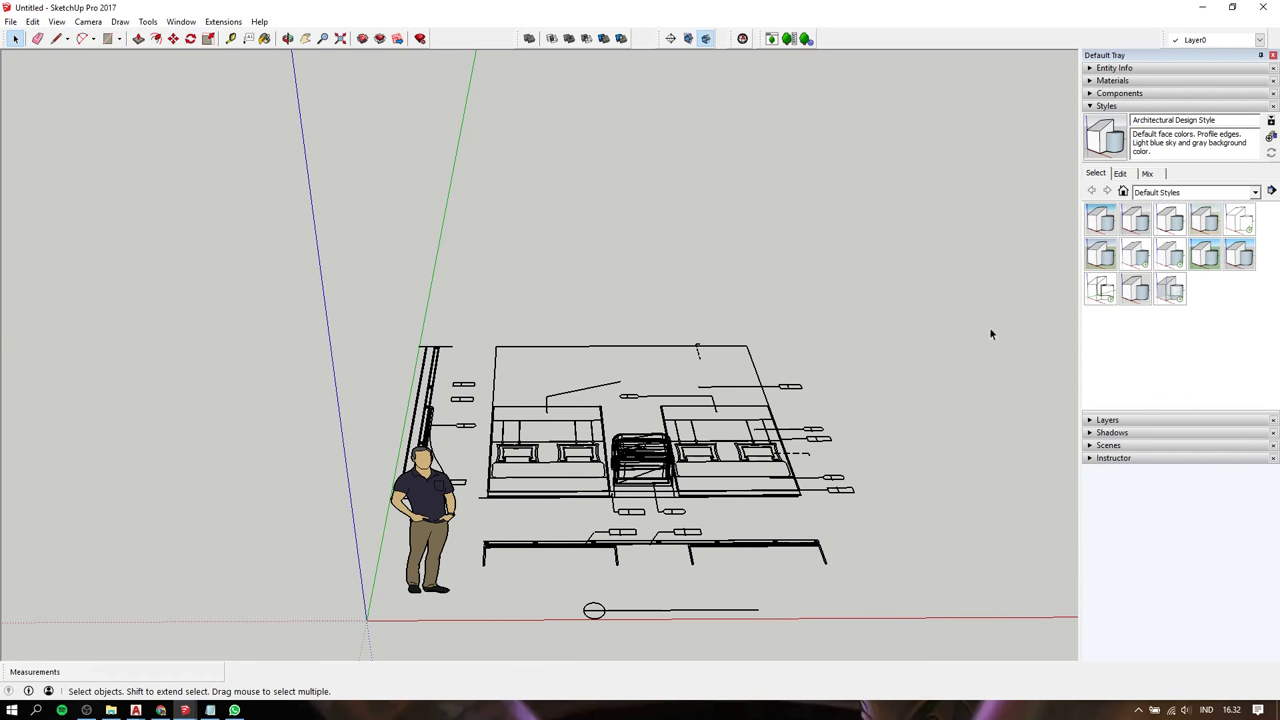
{"action": "middle_click_drag", "start_coordinate": [705, 263], "coordinate": [206, 360]}
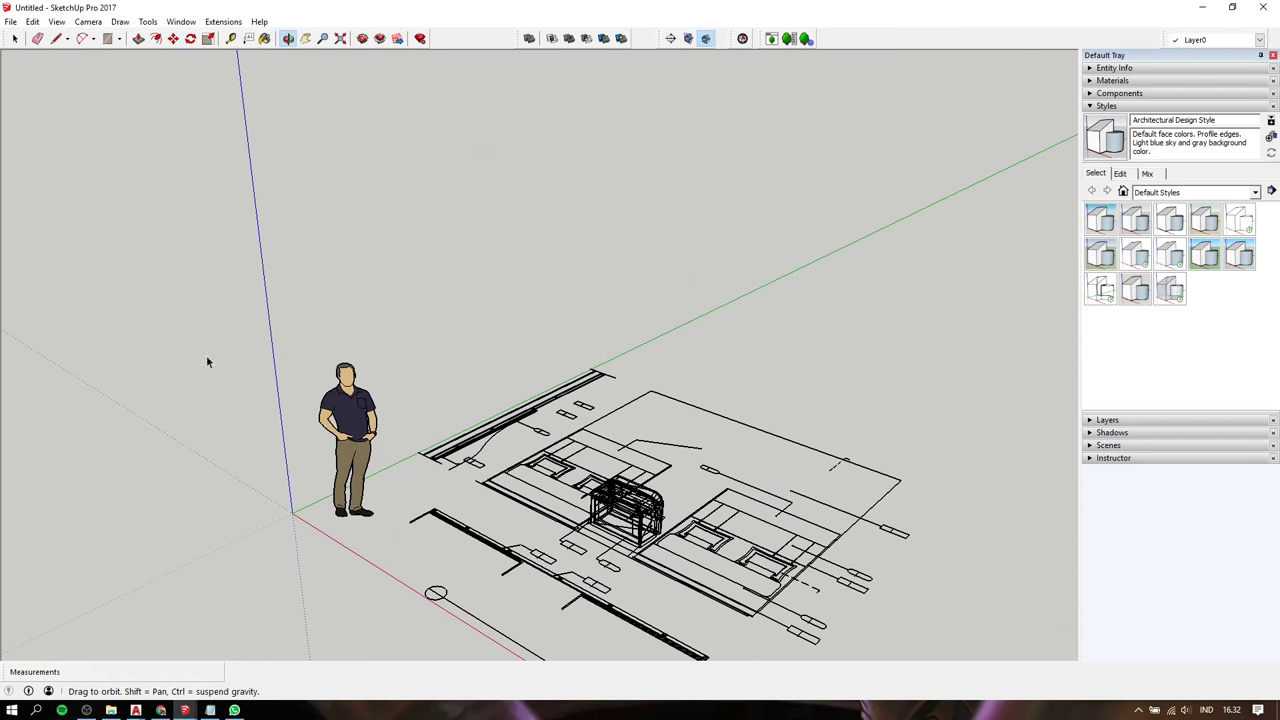
{"action": "scroll", "coordinate": [515, 457], "scroll_direction": "up", "scroll_amount": 5}
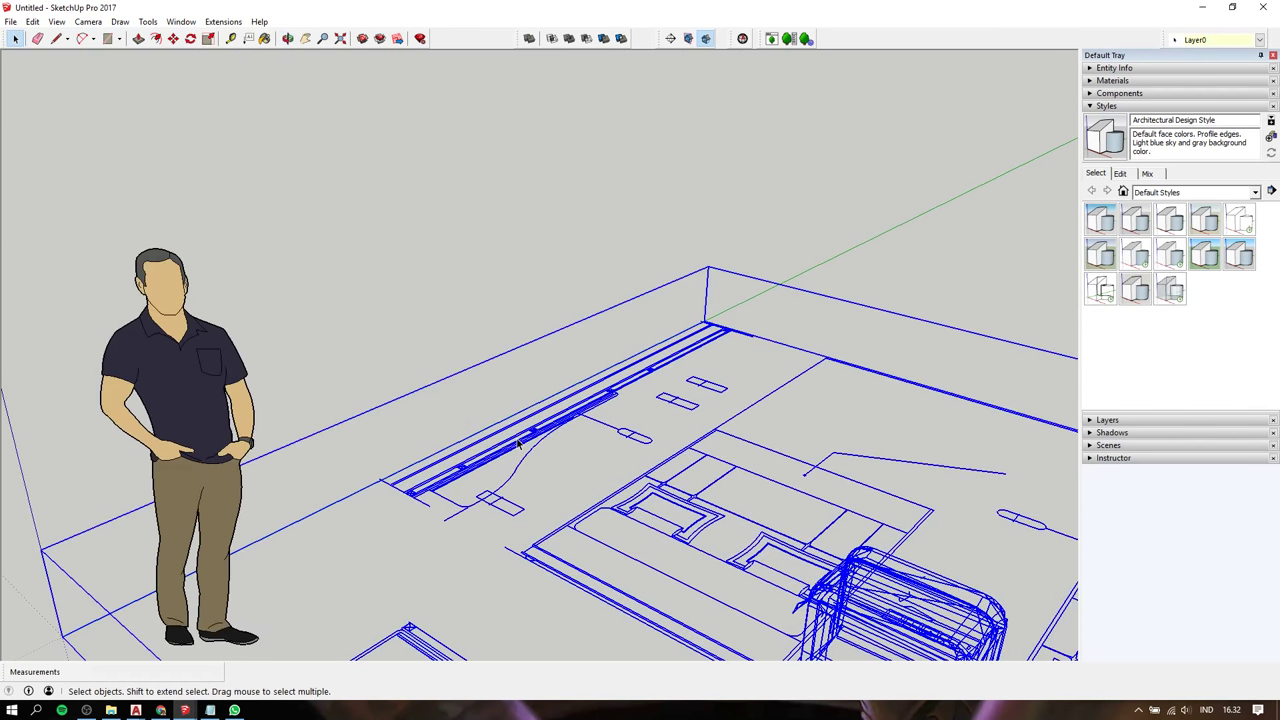
{"action": "mouse_move", "coordinate": [512, 452]}
{"action": "middle_mouse_down"}
{"action": "mouse_move", "coordinate": [615, 396]}
{"action": "mouse_move", "coordinate": [421, 267]}
{"action": "middle_mouse_up"}
{"action": "scroll", "coordinate": [421, 267], "scroll_direction": "down", "scroll_amount": 3}
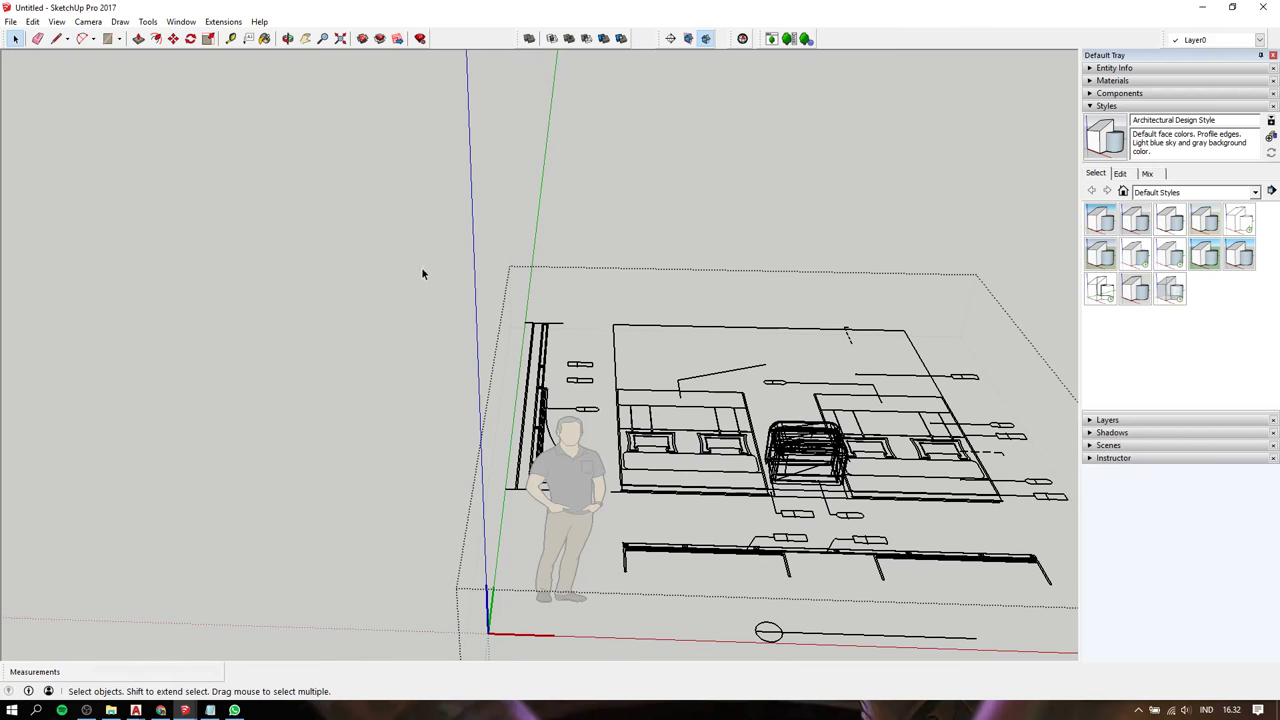
{"action": "left_click_drag", "start_coordinate": [418, 258], "coordinate": [606, 526]}
{"action": "middle_click_drag", "start_coordinate": [606, 526], "coordinate": [586, 417]}
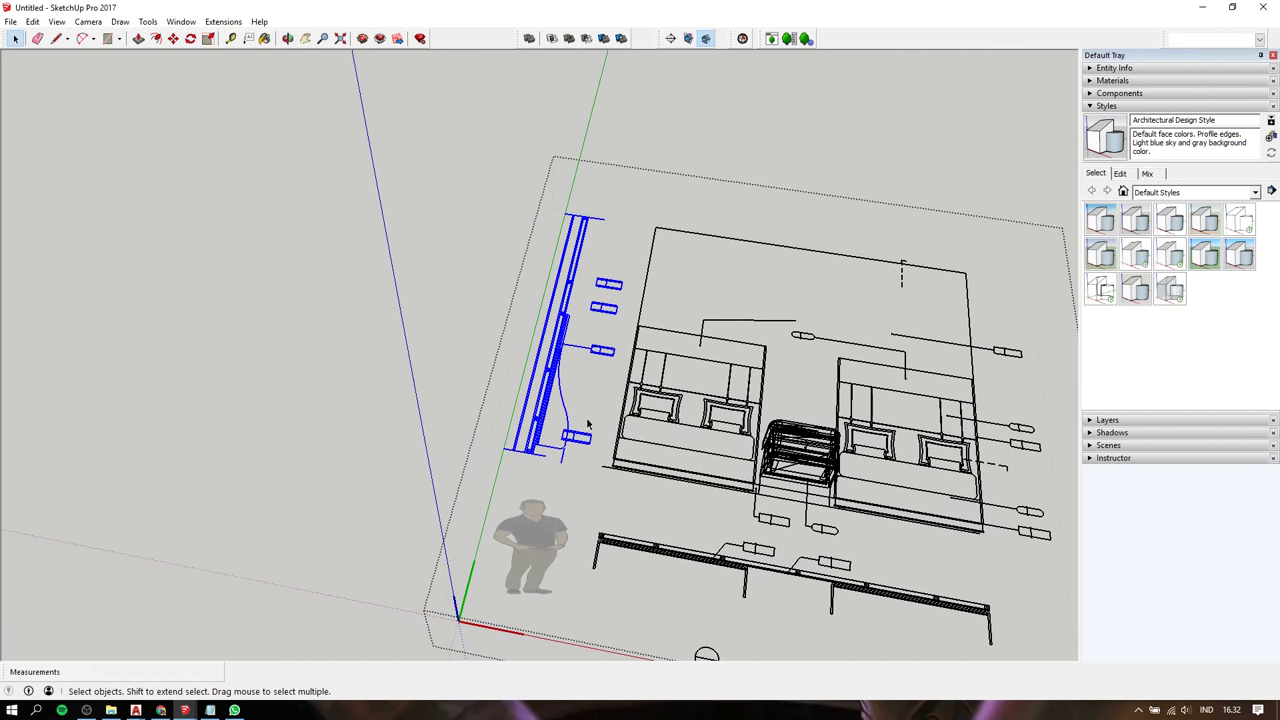
{"action": "right_click", "coordinate": [565, 344]}
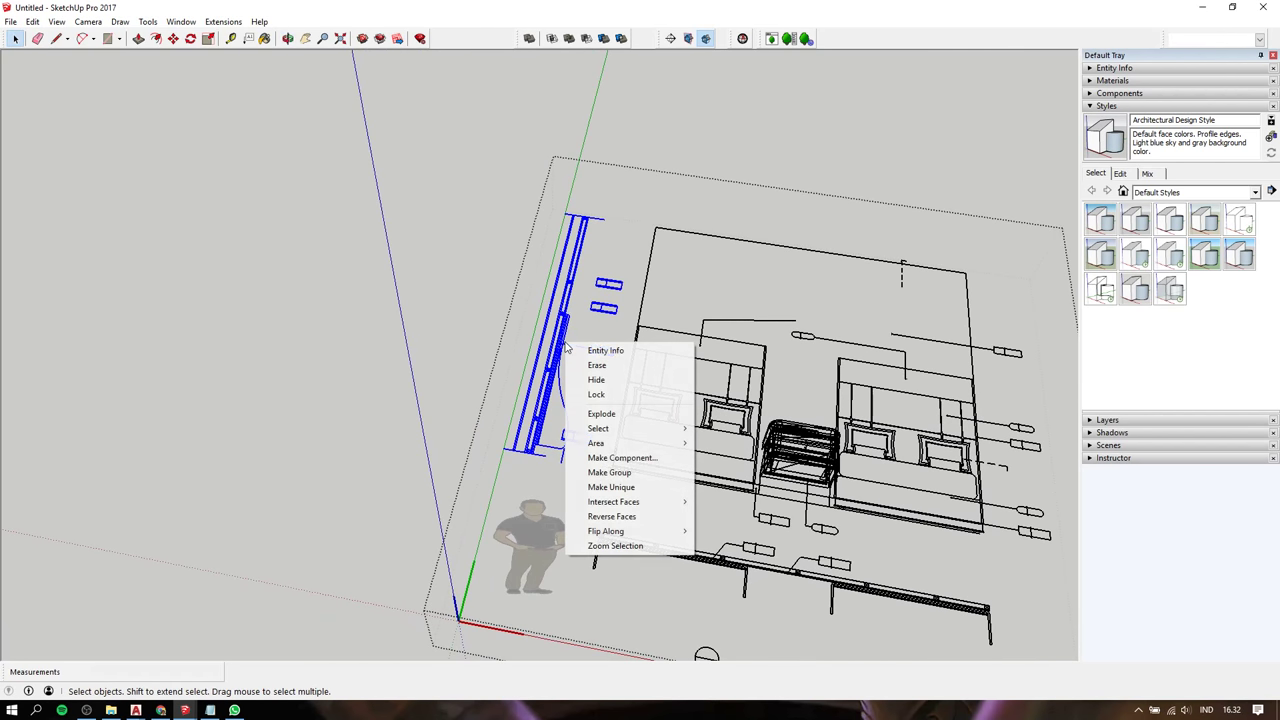
{"action": "left_click", "coordinate": [612, 472]}
{"action": "middle_click_drag", "start_coordinate": [662, 425], "coordinate": [600, 300]}
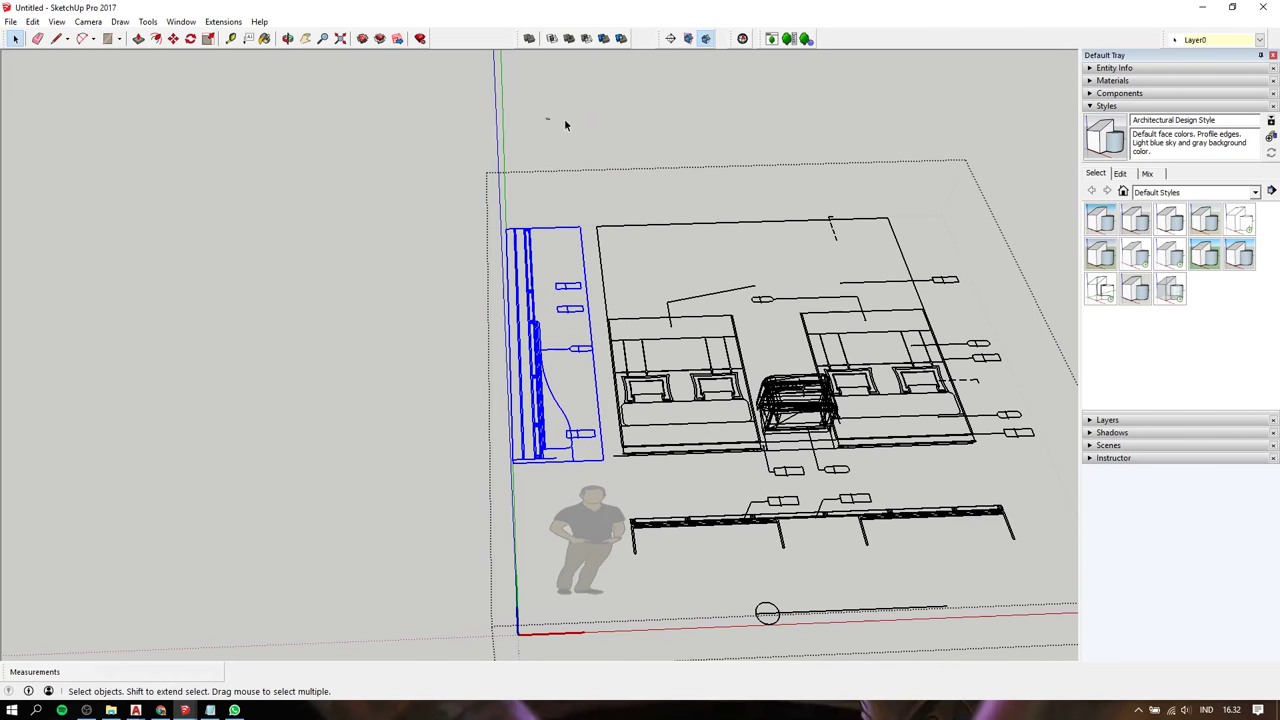
{"action": "left_click_drag", "start_coordinate": [546, 119], "coordinate": [1064, 482]}
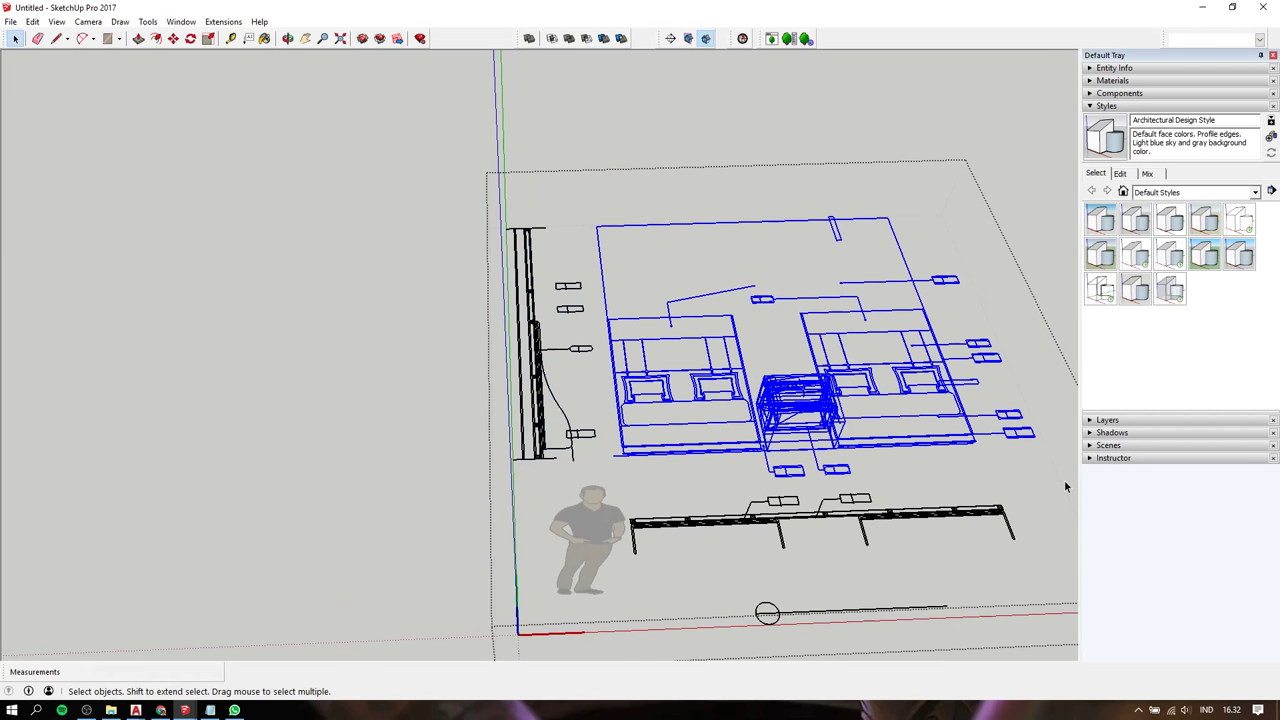
{"action": "right_click", "coordinate": [812, 409]}
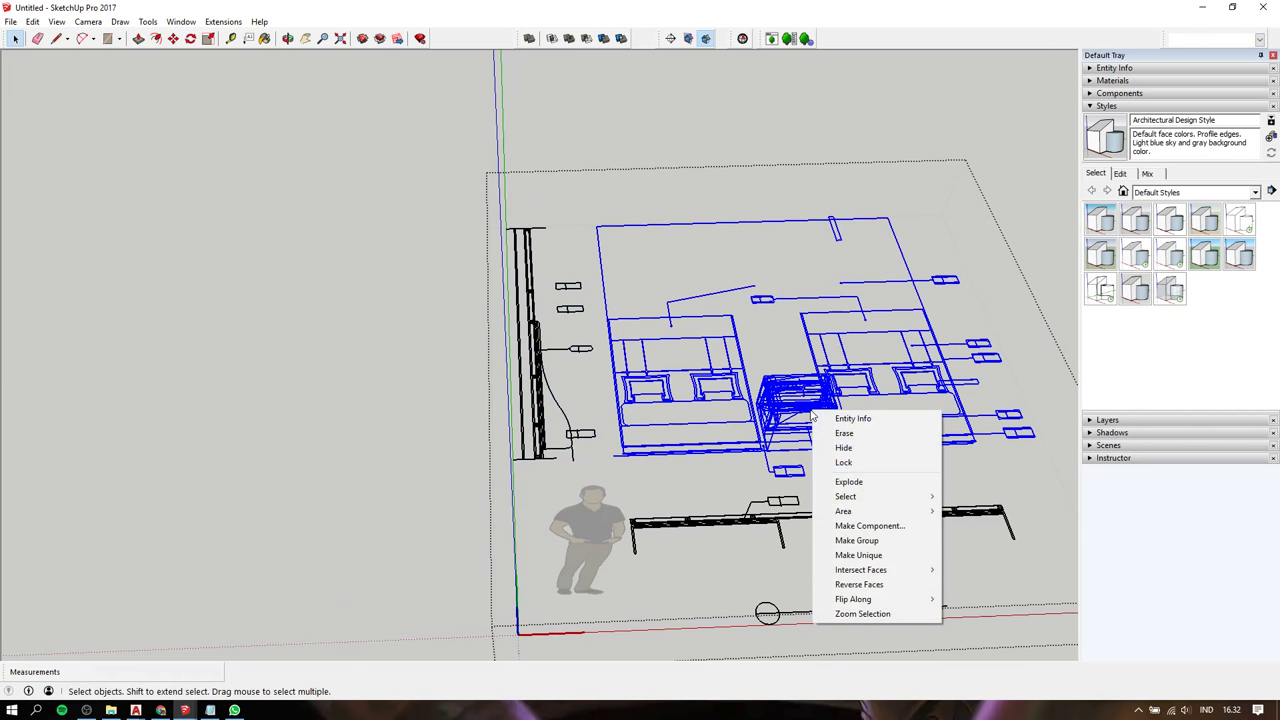
{"action": "left_click", "coordinate": [856, 540]}
{"action": "mouse_move", "coordinate": [850, 535]}
{"action": "middle_mouse_down"}
{"action": "mouse_move", "coordinate": [788, 519]}
{"action": "mouse_move", "coordinate": [680, 394]}
{"action": "middle_mouse_up"}
{"action": "left_click_drag", "start_coordinate": [399, 288], "coordinate": [863, 411]}
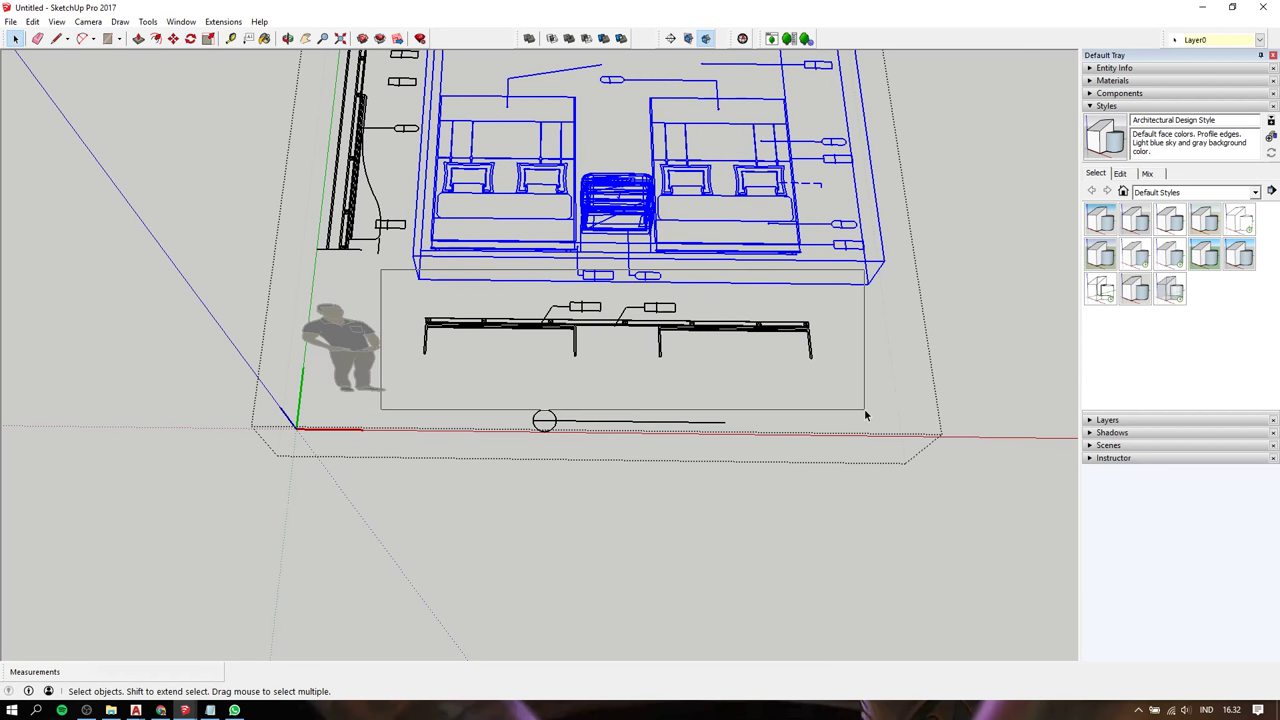
{"action": "right_click", "coordinate": [557, 330]}
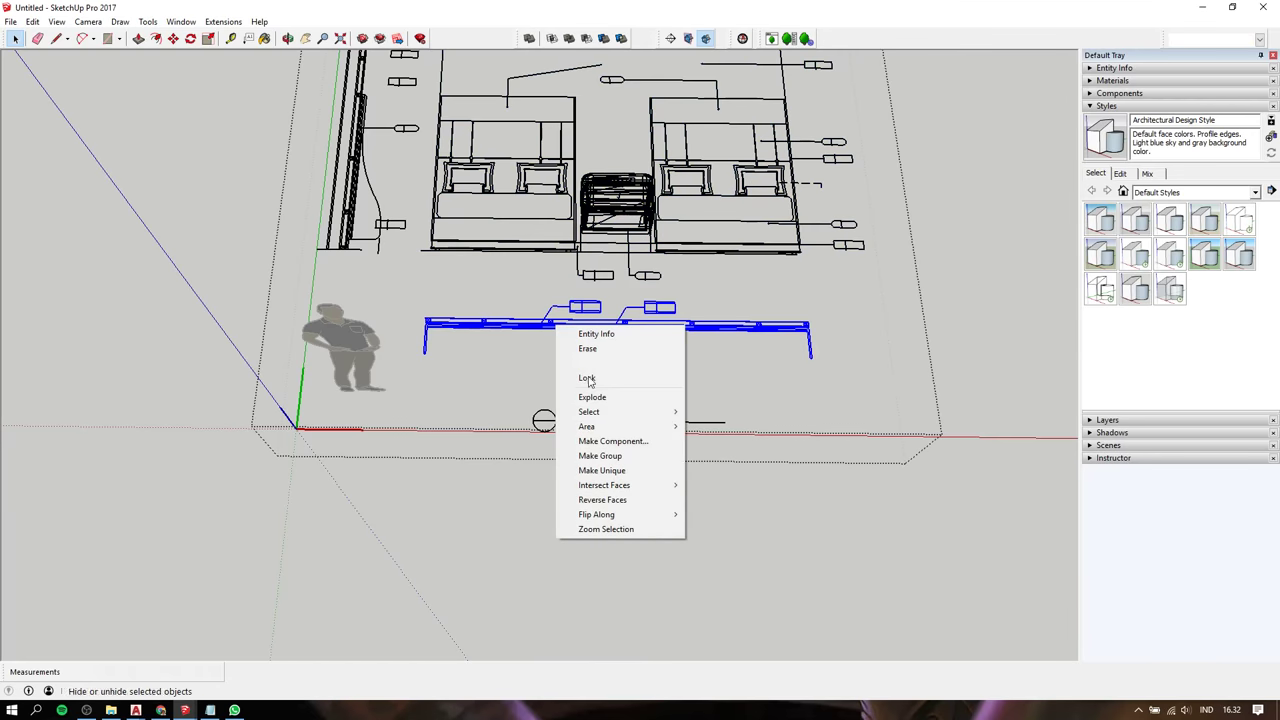
{"action": "left_click", "coordinate": [585, 458]}
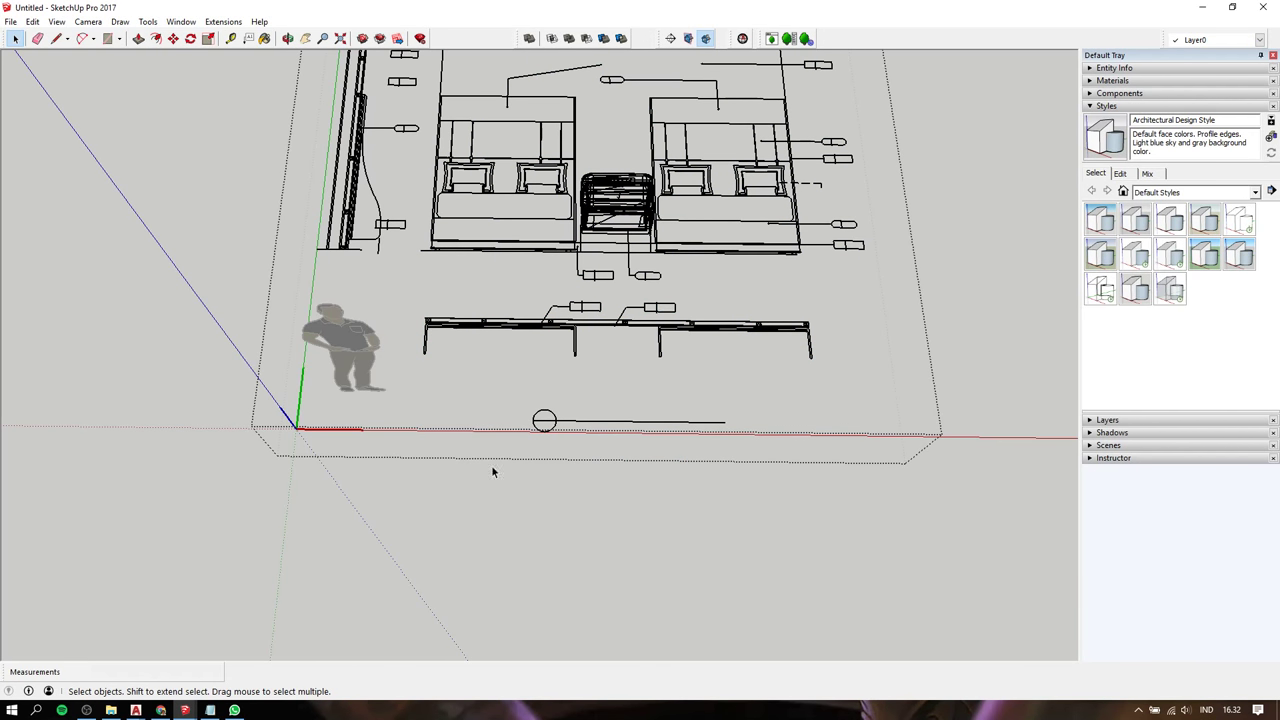
{"action": "left_click", "coordinate": [210, 710]}
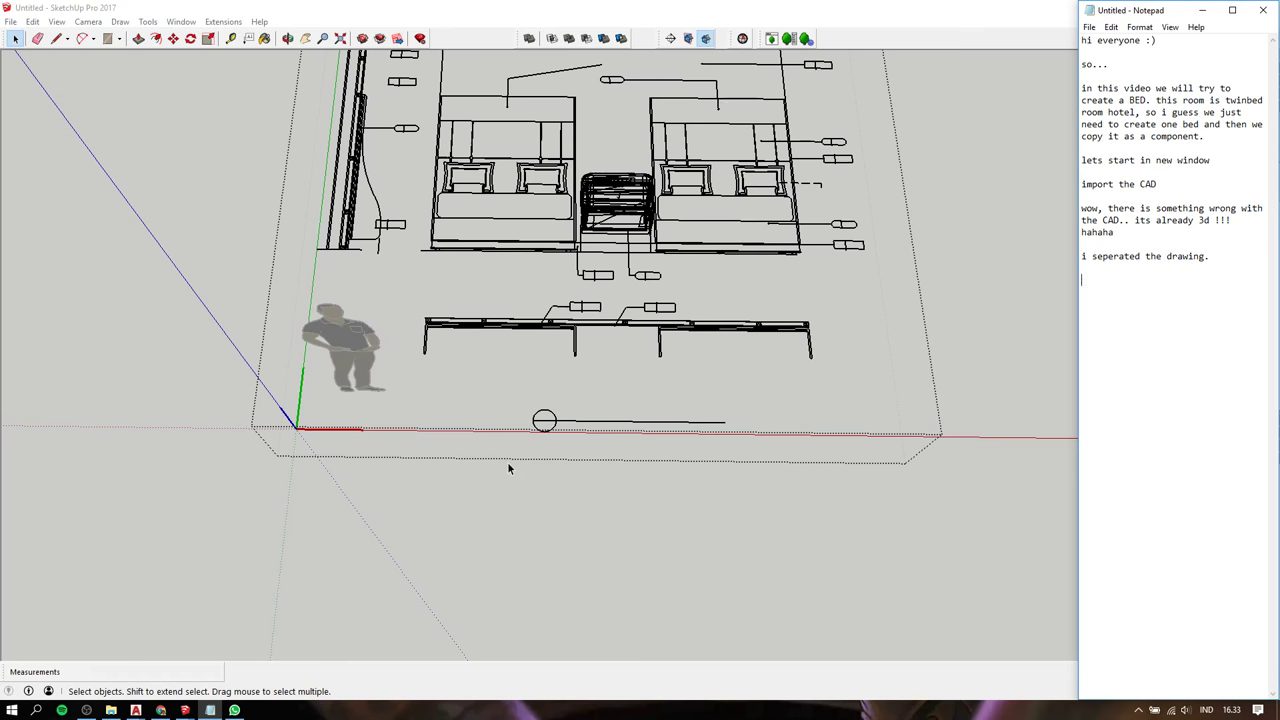
{"action": "left_click", "coordinate": [872, 318]}
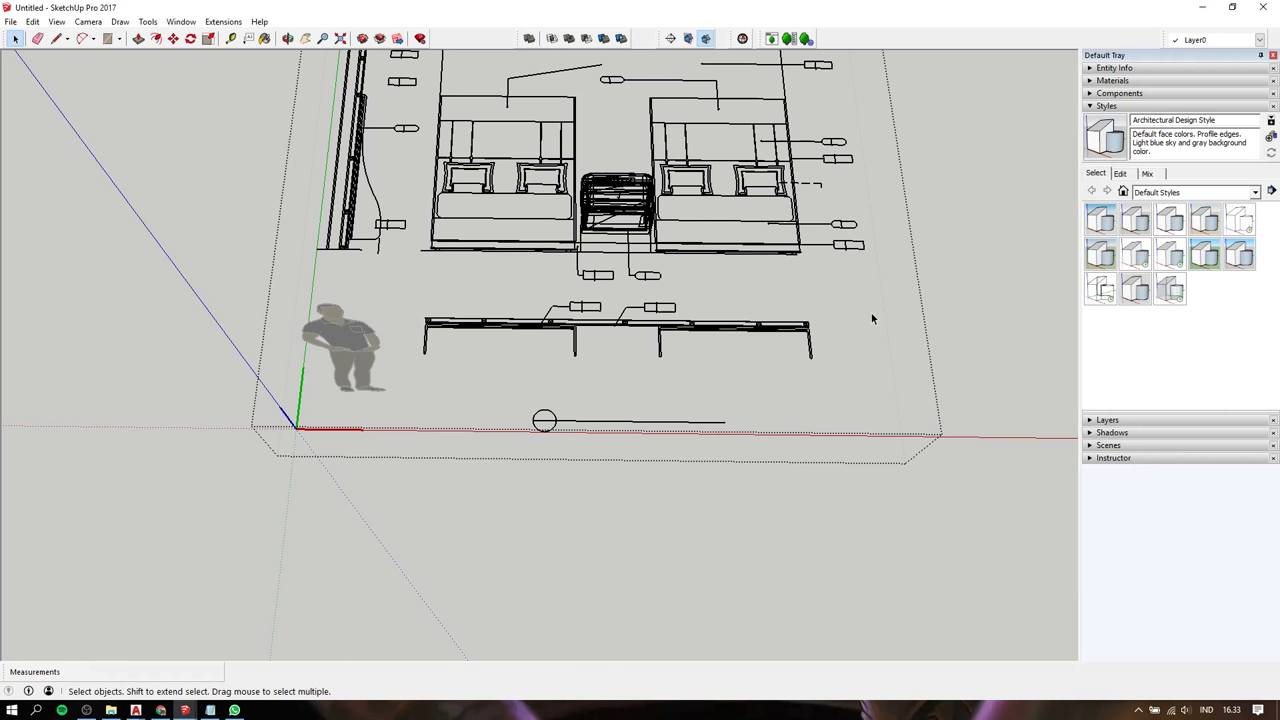
Try rotating the bed elevation drawing upright, then undo the wrong rotation
{"action": "left_click", "coordinate": [700, 205]}
{"action": "middle_click_drag", "start_coordinate": [700, 205], "coordinate": [543, 166]}
{"action": "scroll", "coordinate": [783, 403], "scroll_direction": "up", "scroll_amount": 3}
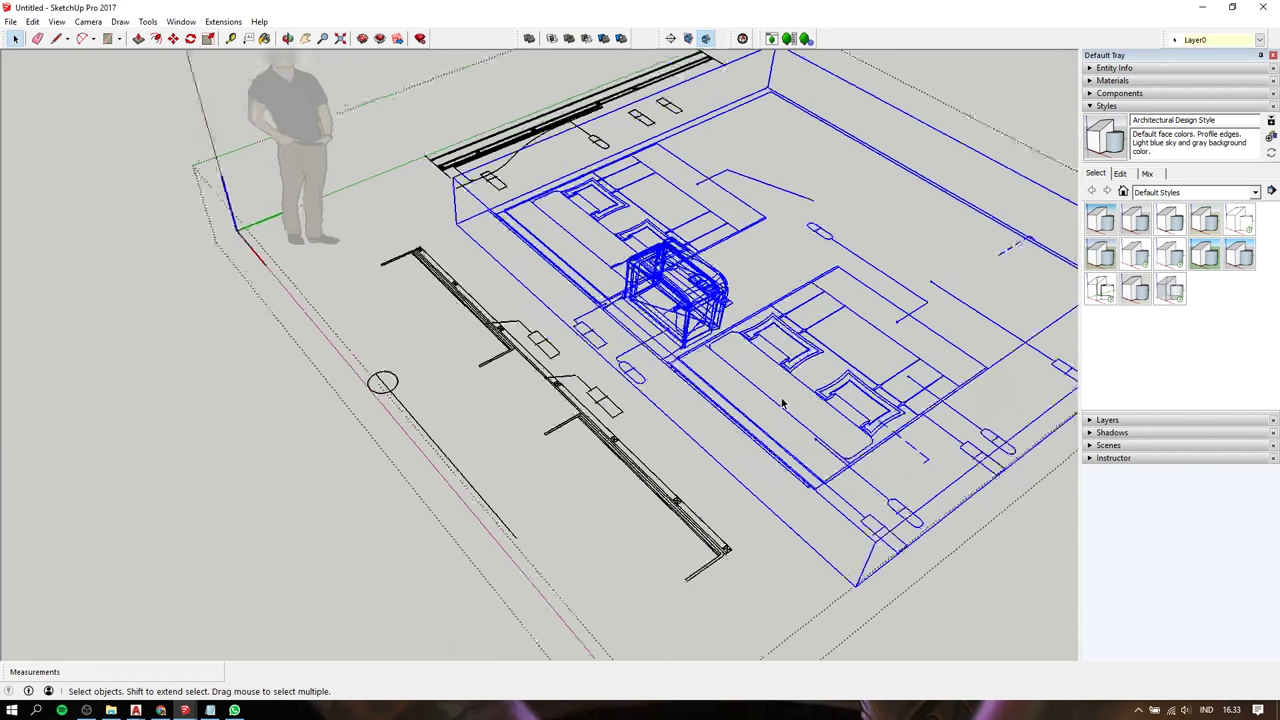
{"action": "scroll", "coordinate": [783, 403], "scroll_direction": "up", "scroll_amount": 3}
{"action": "scroll", "coordinate": [686, 349], "scroll_direction": "down", "scroll_amount": 5}
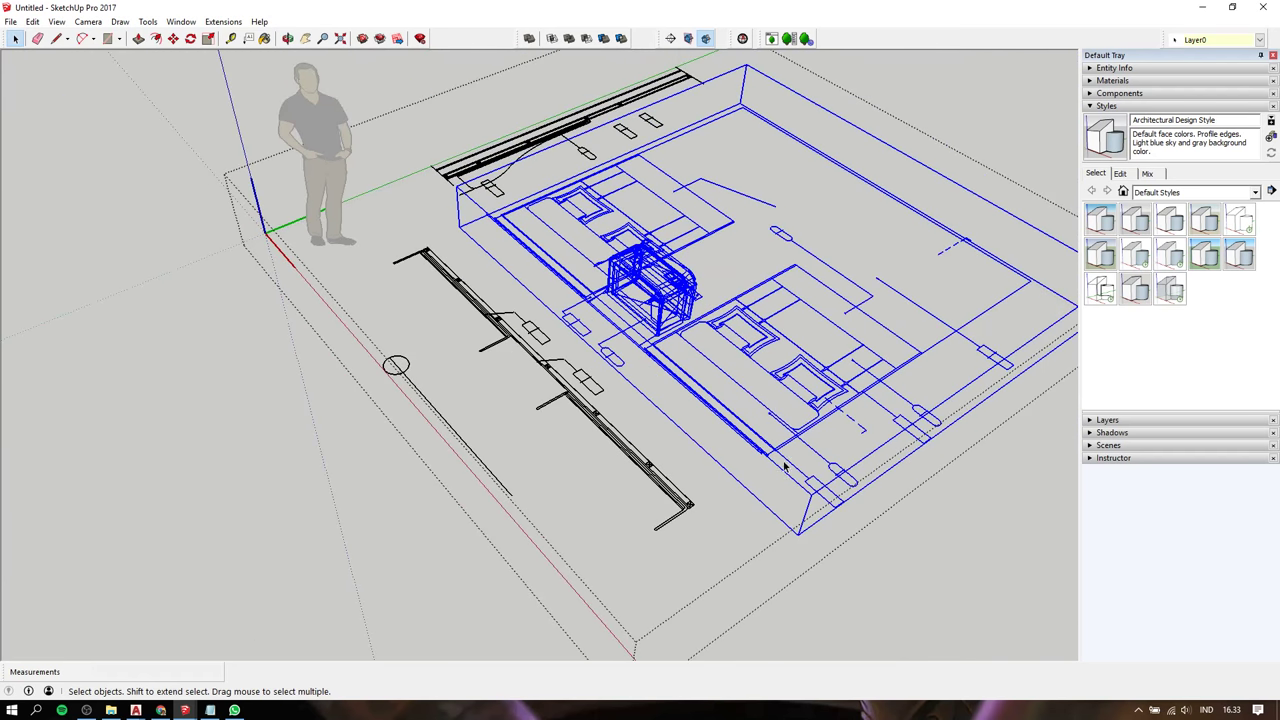
{"action": "key", "text": "q"}
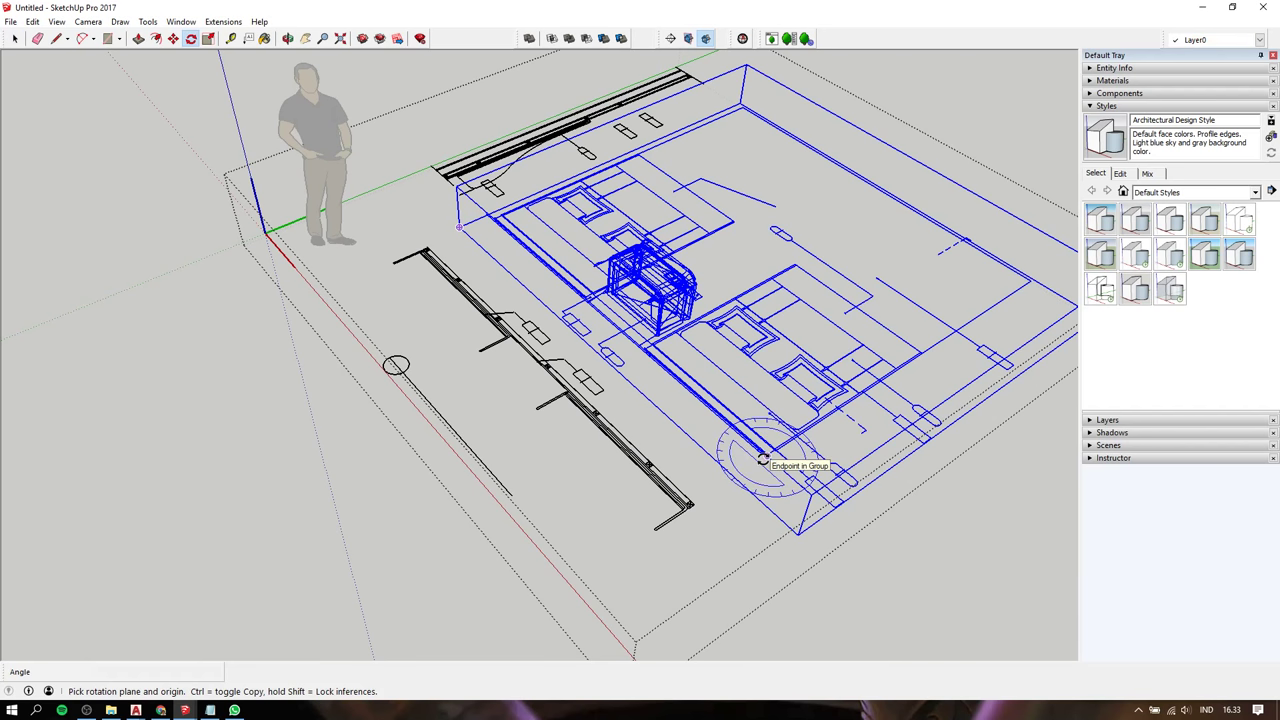
{"action": "mouse_move", "coordinate": [763, 458]}
{"action": "left_mouse_down"}
{"action": "mouse_move", "coordinate": [847, 536]}
{"action": "mouse_move", "coordinate": [876, 515]}
{"action": "left_mouse_up"}
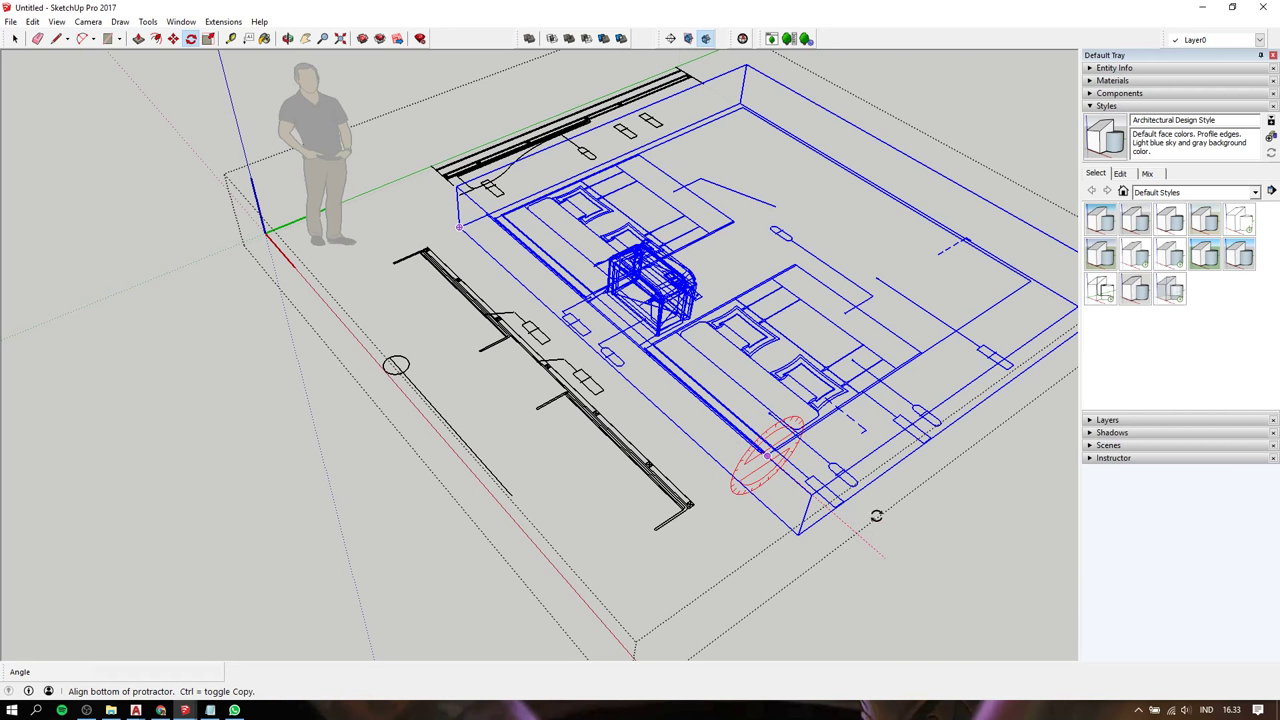
{"action": "left_click", "coordinate": [971, 318]}
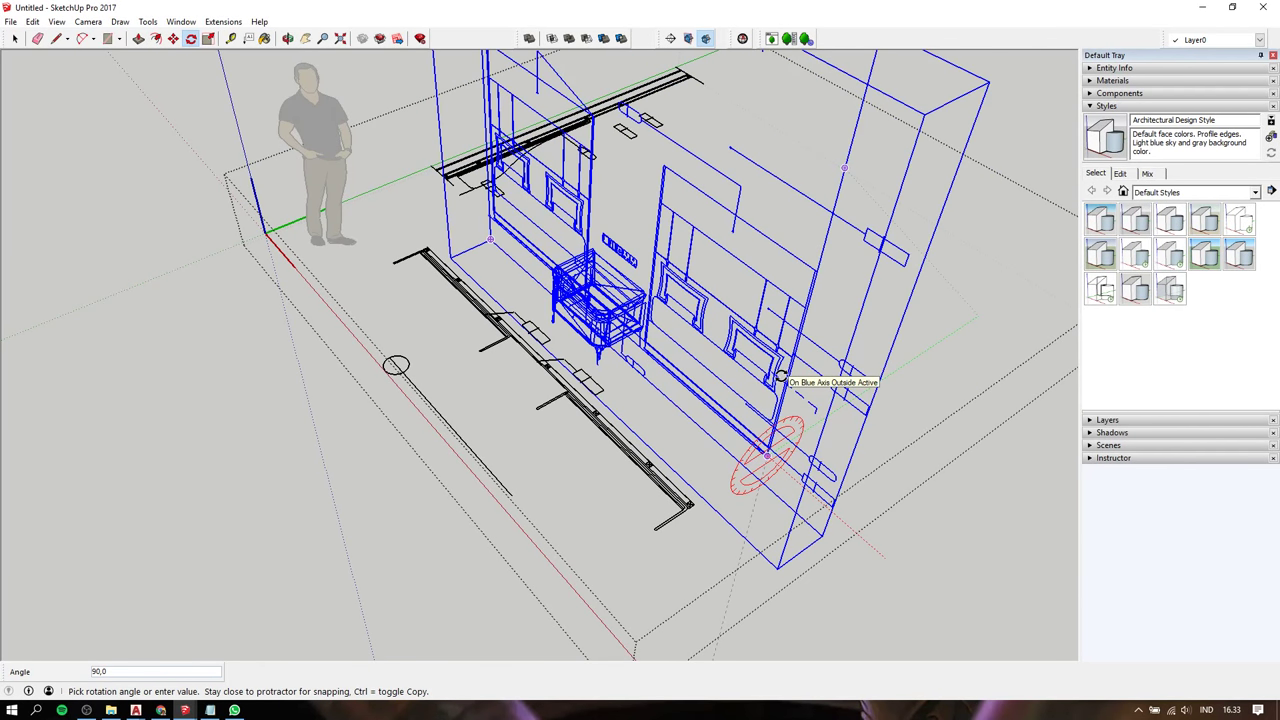
{"action": "left_click", "coordinate": [781, 377]}
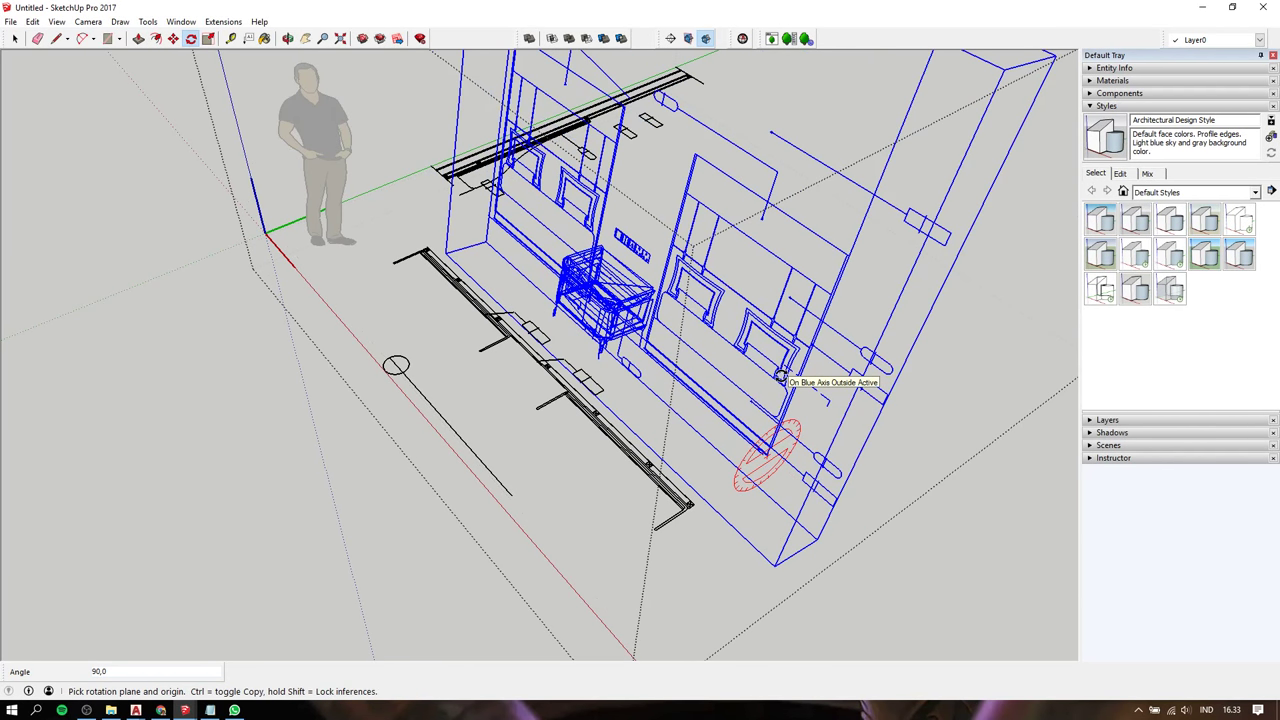
{"action": "key", "text": "ctrl+z"}
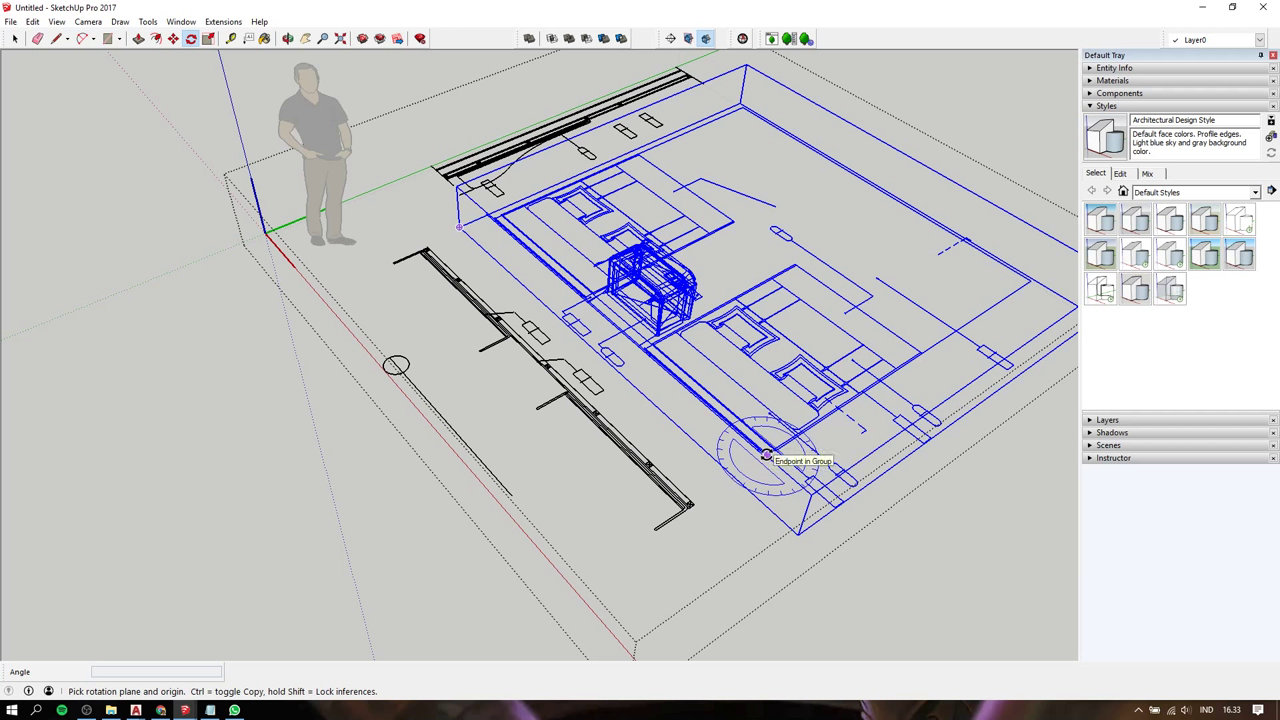
Rotate the elevation drawing 90° about its corner from the green axis so it stands upright
{"action": "left_click", "coordinate": [765, 453]}
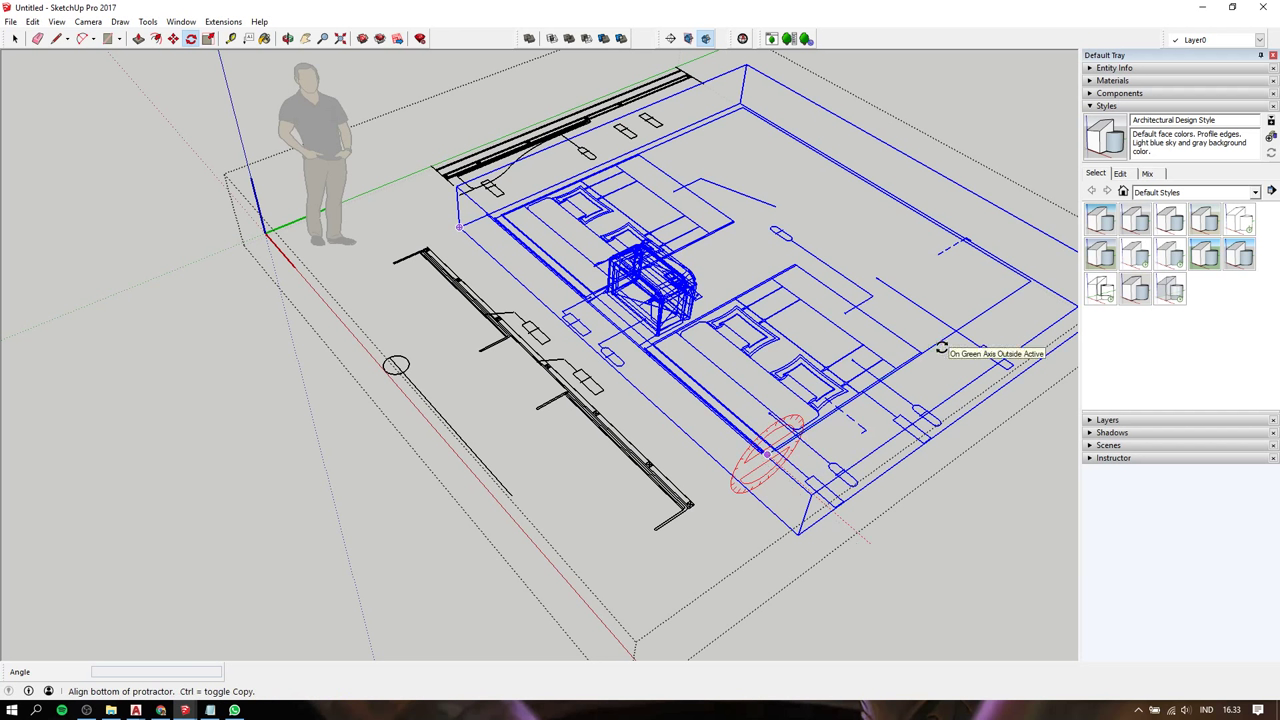
{"action": "left_click", "coordinate": [903, 582]}
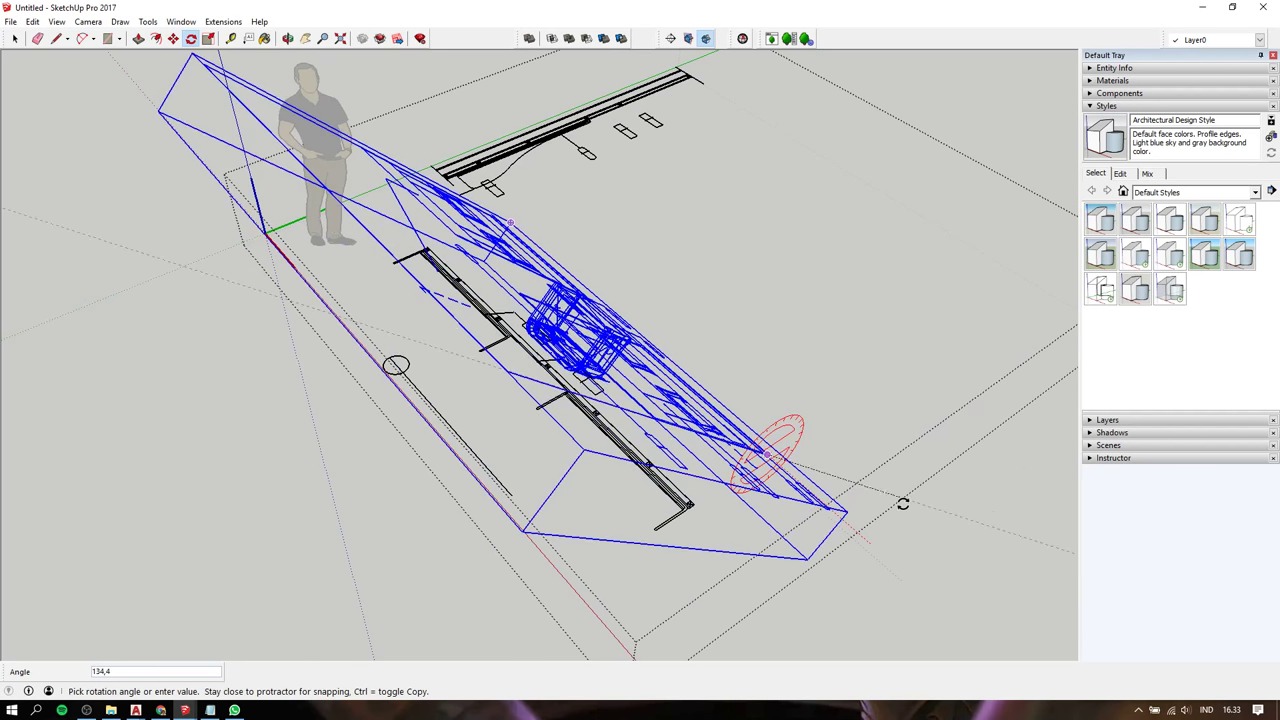
{"action": "type", "text": "0"}
{"action": "key", "text": "Return"}
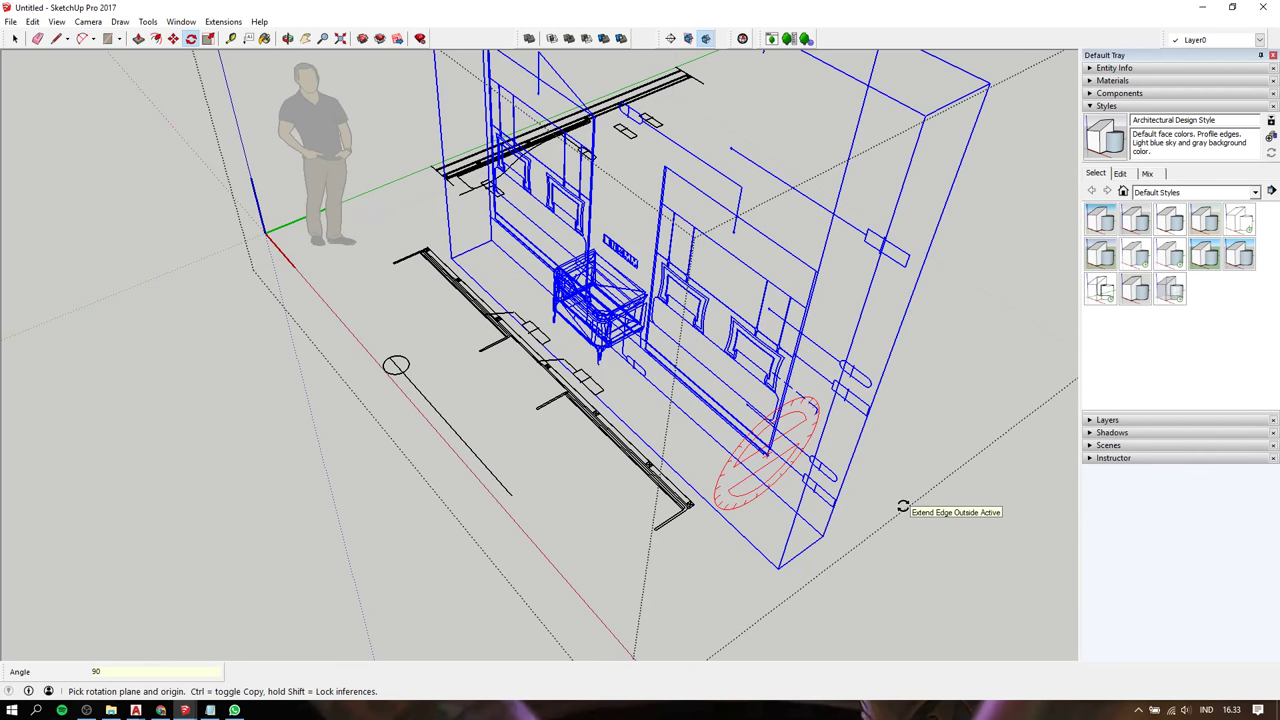
{"action": "key", "text": "space"}
{"action": "middle_click_drag", "start_coordinate": [790, 348], "coordinate": [718, 290]}
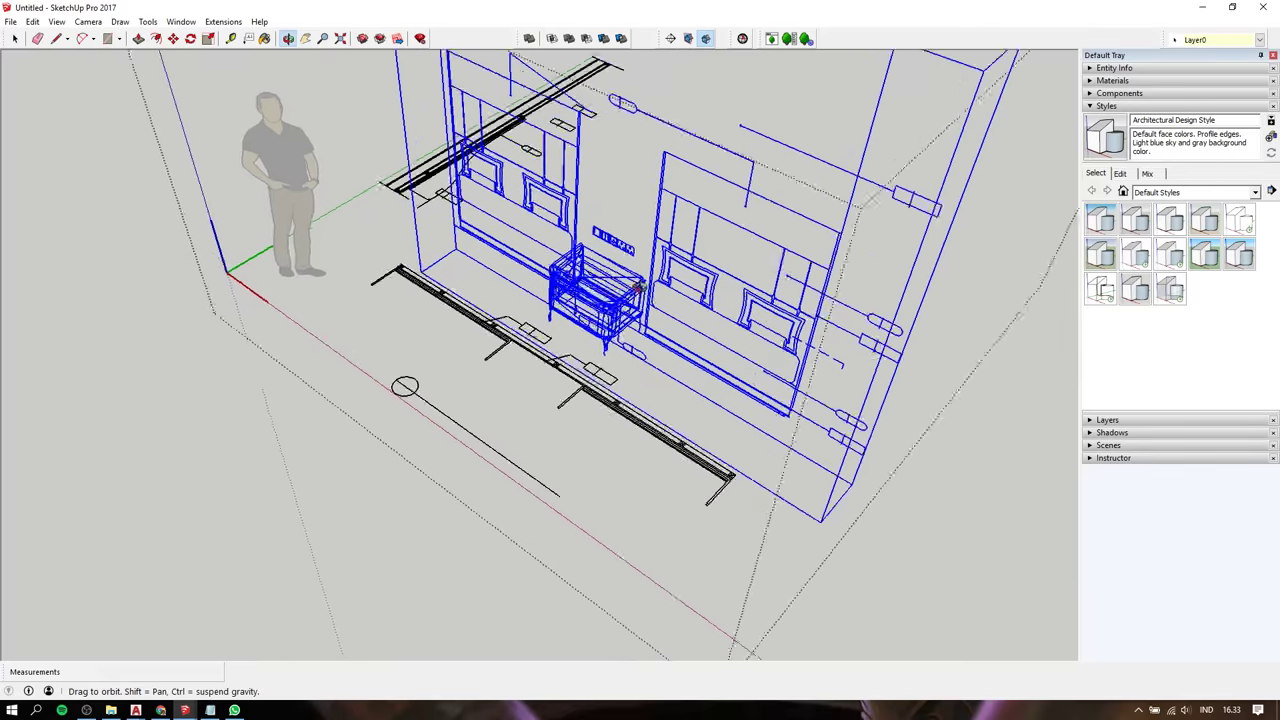
{"action": "middle_click_drag", "start_coordinate": [455, 263], "coordinate": [700, 312], "text": "shift"}
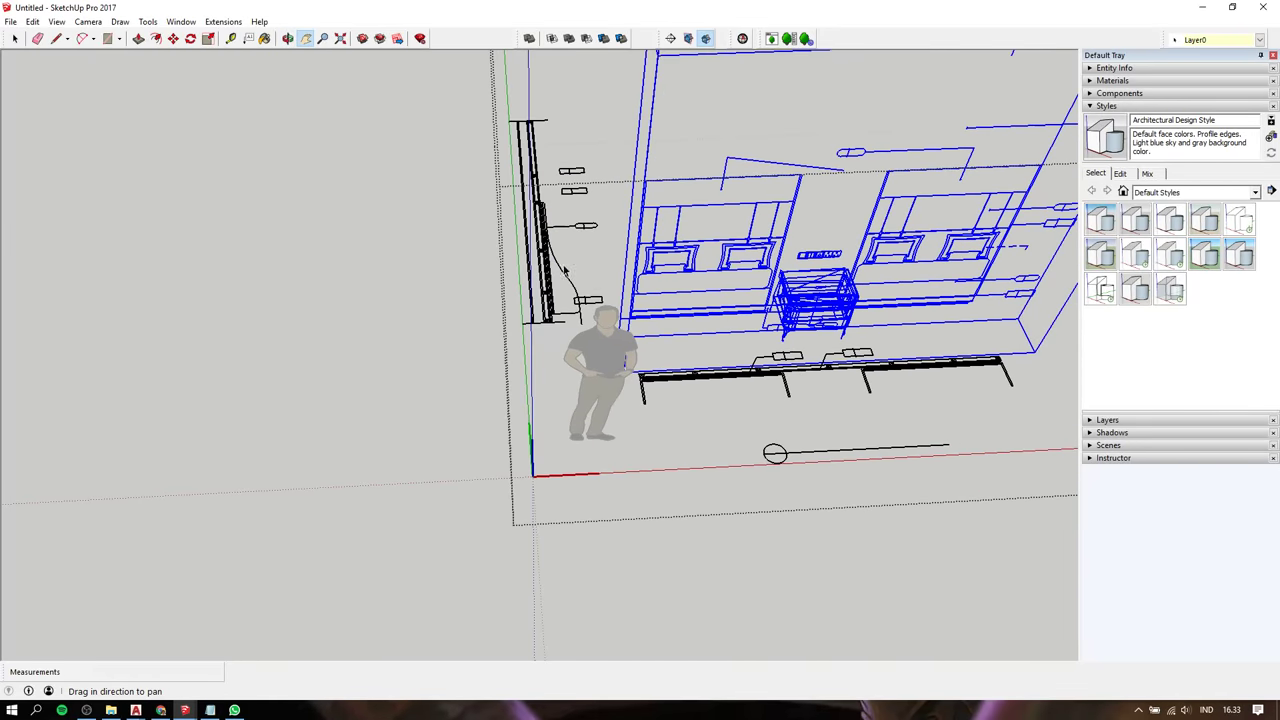
Rotate the side-profile drawing 90° upright, then turn it again to face sideways
{"action": "left_click", "coordinate": [530, 200]}
{"action": "mouse_move", "coordinate": [560, 250]}
{"action": "middle_mouse_down"}
{"action": "mouse_move", "coordinate": [822, 297]}
{"action": "mouse_move", "coordinate": [640, 330]}
{"action": "middle_mouse_up"}
{"action": "scroll", "coordinate": [393, 376], "scroll_direction": "up", "scroll_amount": 3}
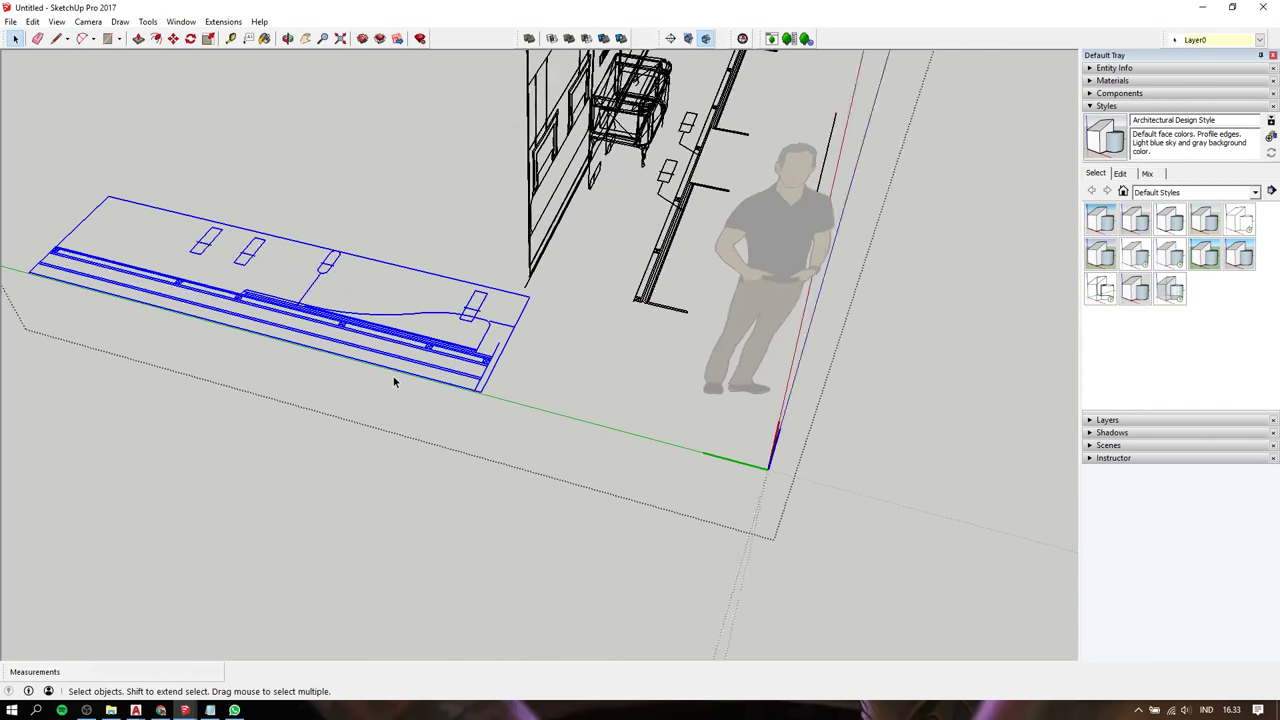
{"action": "key", "text": "q"}
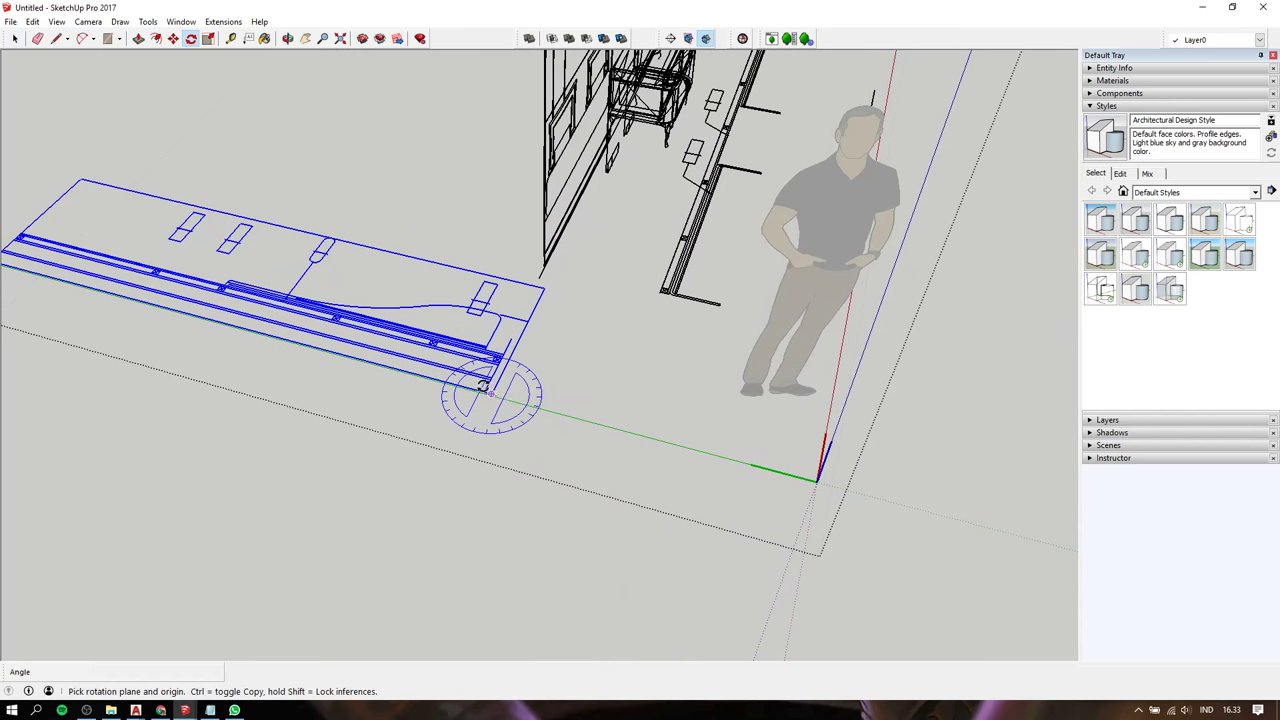
{"action": "left_click", "coordinate": [490, 391]}
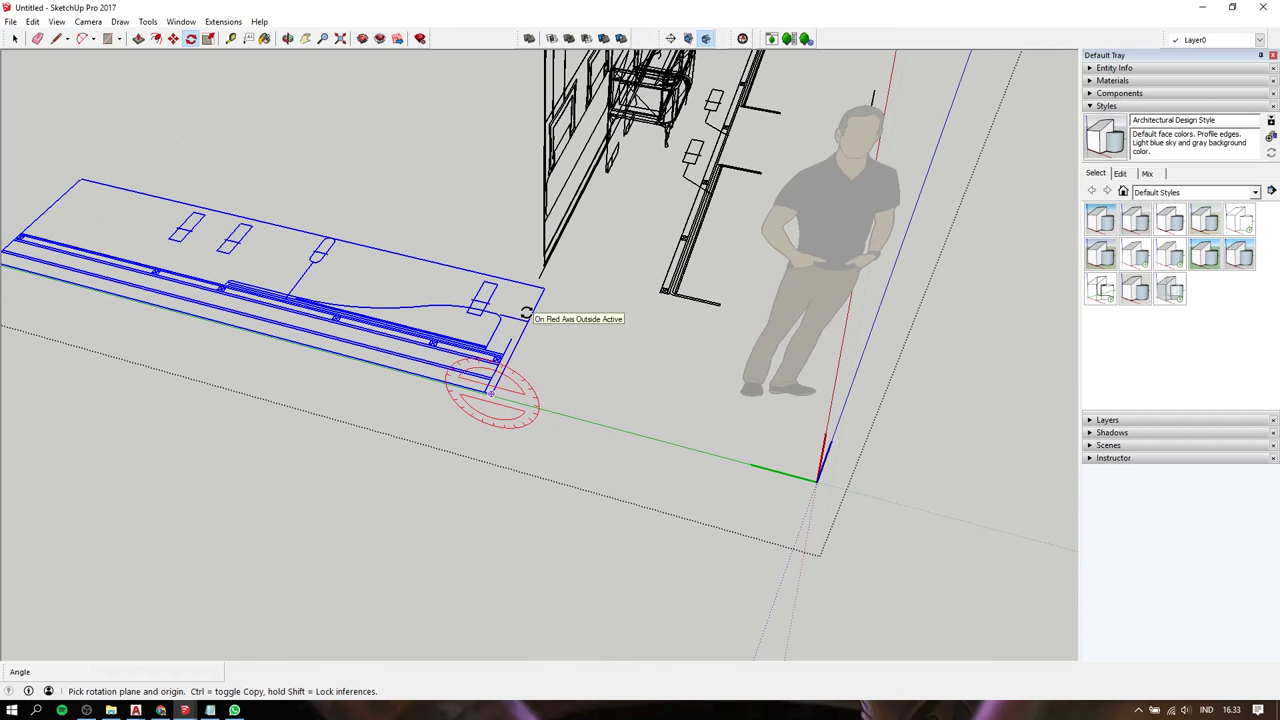
{"action": "left_click", "coordinate": [528, 403]}
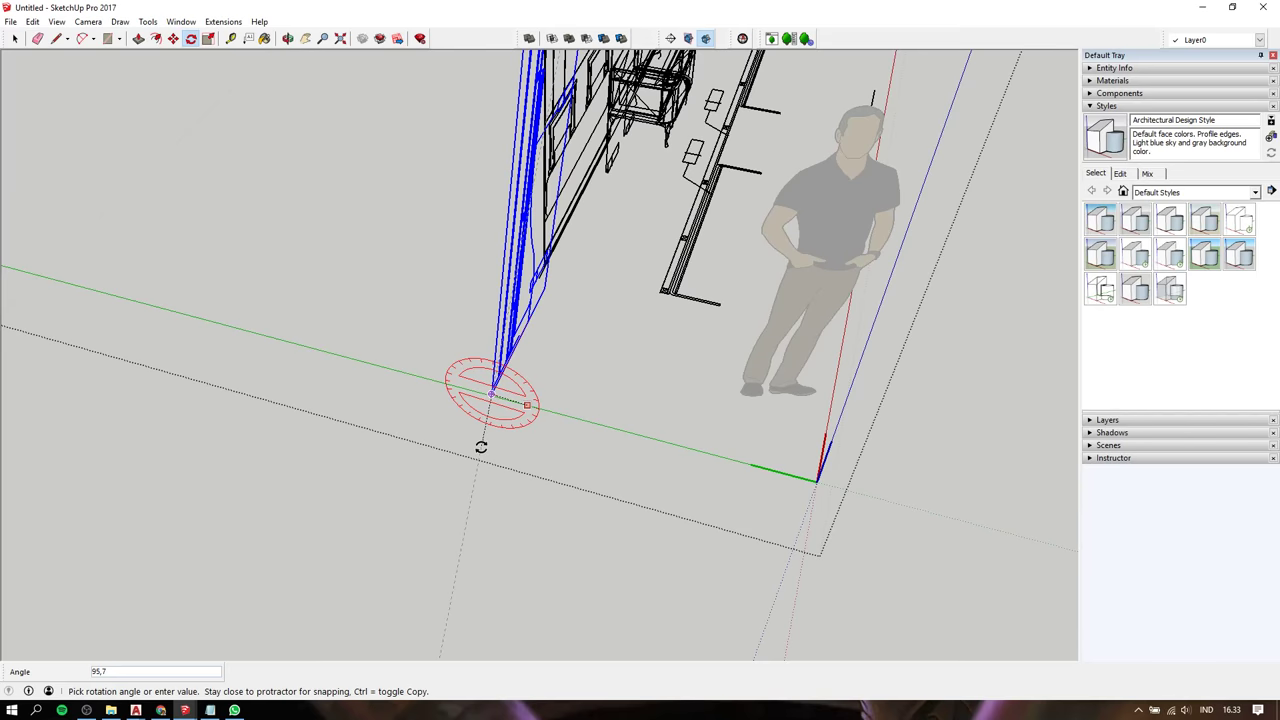
{"action": "type", "text": "90"}
{"action": "key", "text": "Return"}
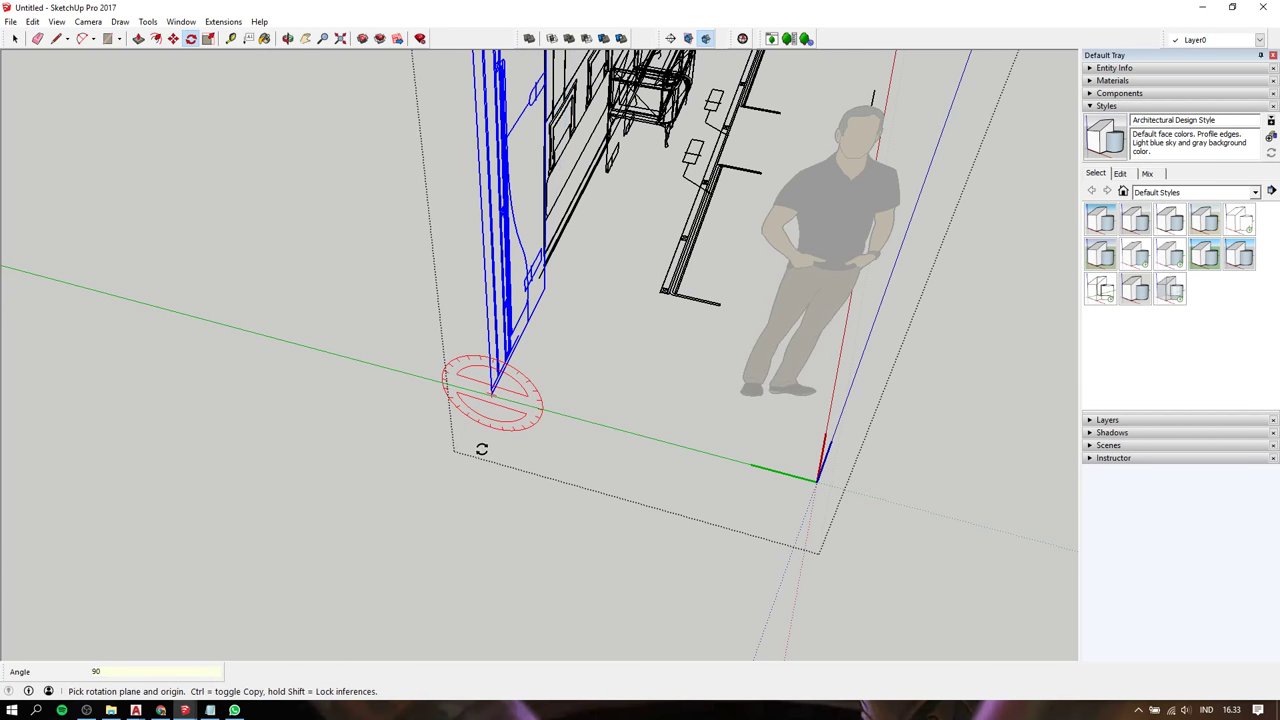
{"action": "left_click", "coordinate": [493, 391]}
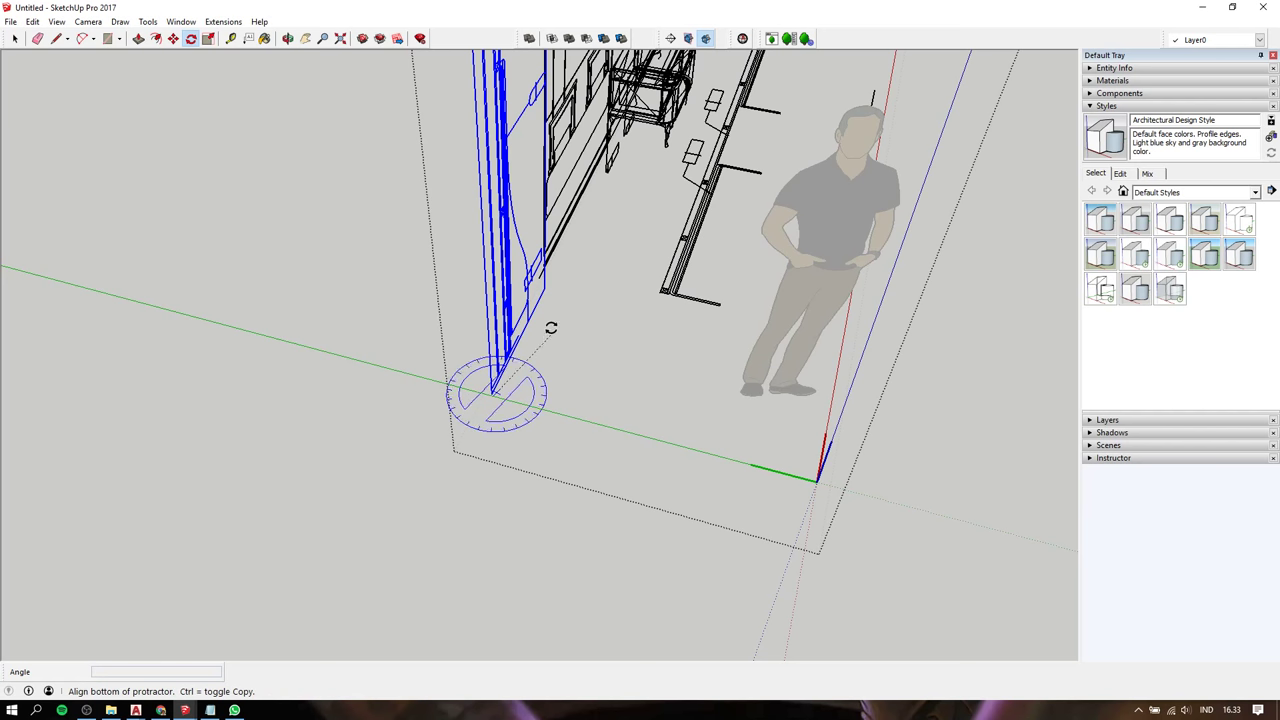
{"action": "left_click", "coordinate": [576, 237]}
{"action": "left_click", "coordinate": [601, 275]}
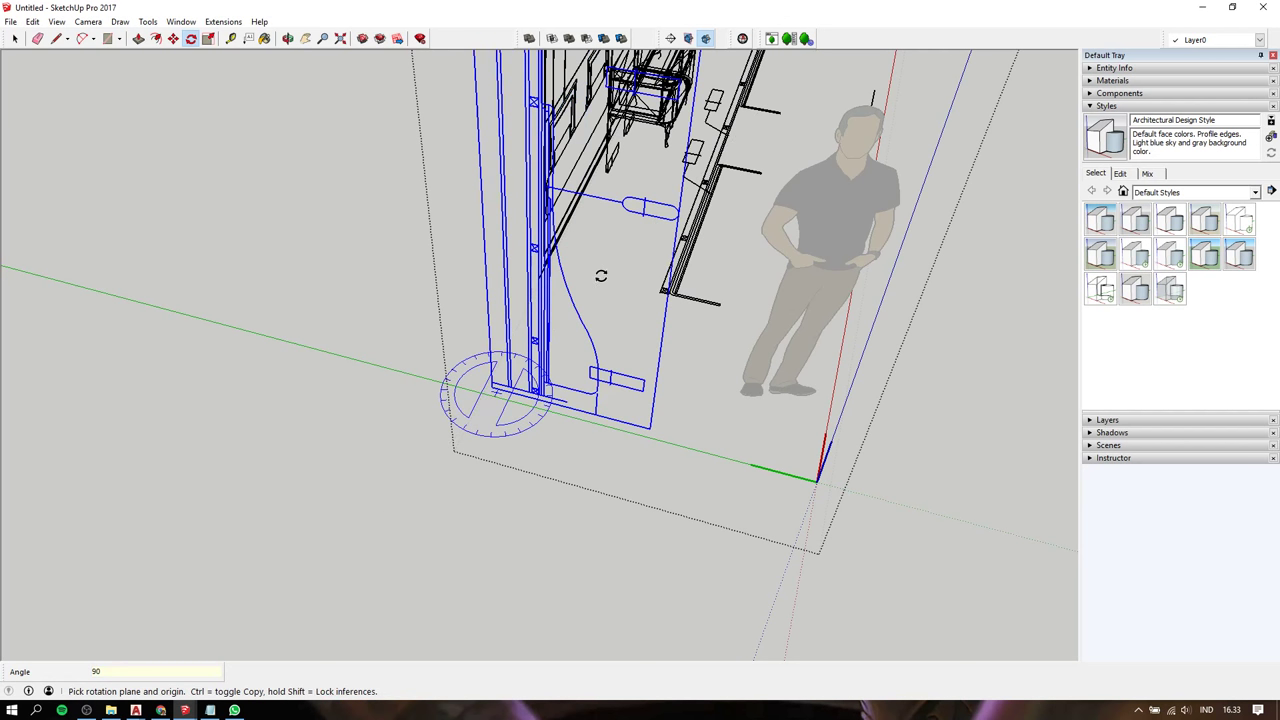
{"action": "mouse_move", "coordinate": [686, 271]}
{"action": "middle_mouse_down"}
{"action": "mouse_move", "coordinate": [378, 302]}
{"action": "mouse_move", "coordinate": [466, 263]}
{"action": "mouse_move", "coordinate": [549, 340]}
{"action": "mouse_move", "coordinate": [563, 320]}
{"action": "mouse_move", "coordinate": [436, 283]}
{"action": "mouse_move", "coordinate": [709, 537]}
{"action": "mouse_move", "coordinate": [587, 338]}
{"action": "mouse_move", "coordinate": [553, 326]}
{"action": "middle_mouse_up"}
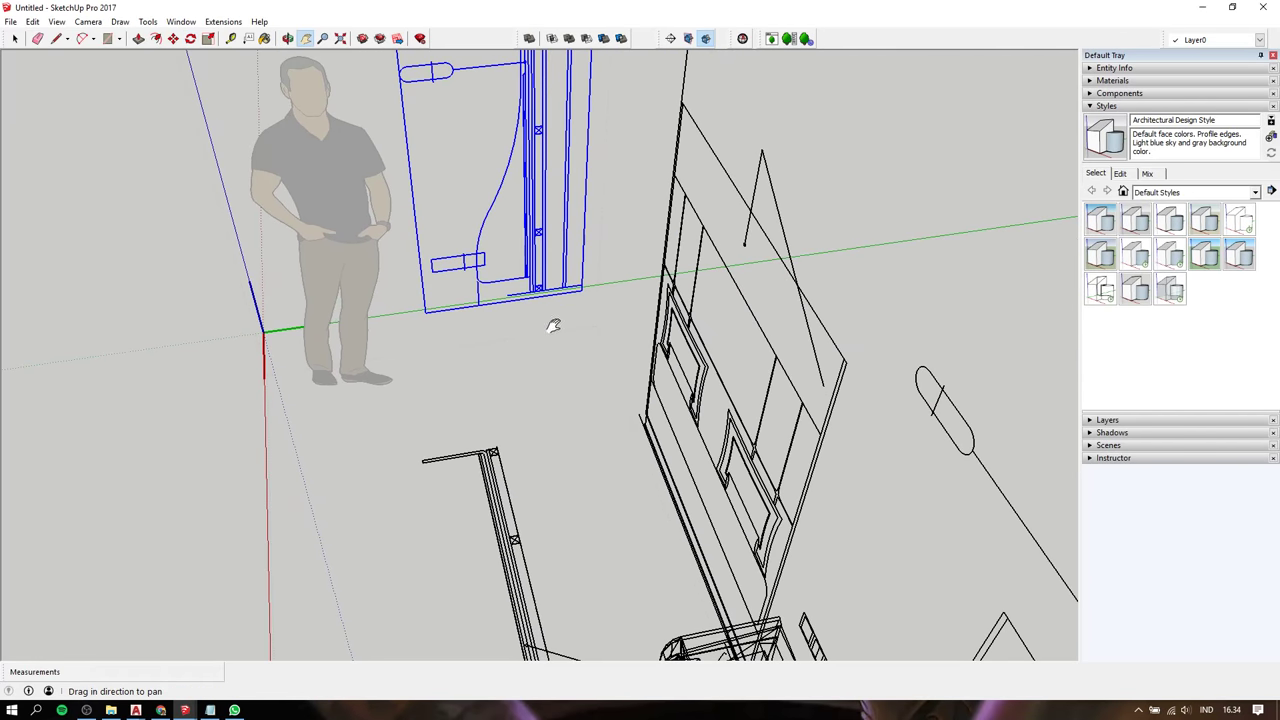
Move the side-profile drawing by its base corner onto the bed's corner endpoint
{"action": "key", "text": "m"}
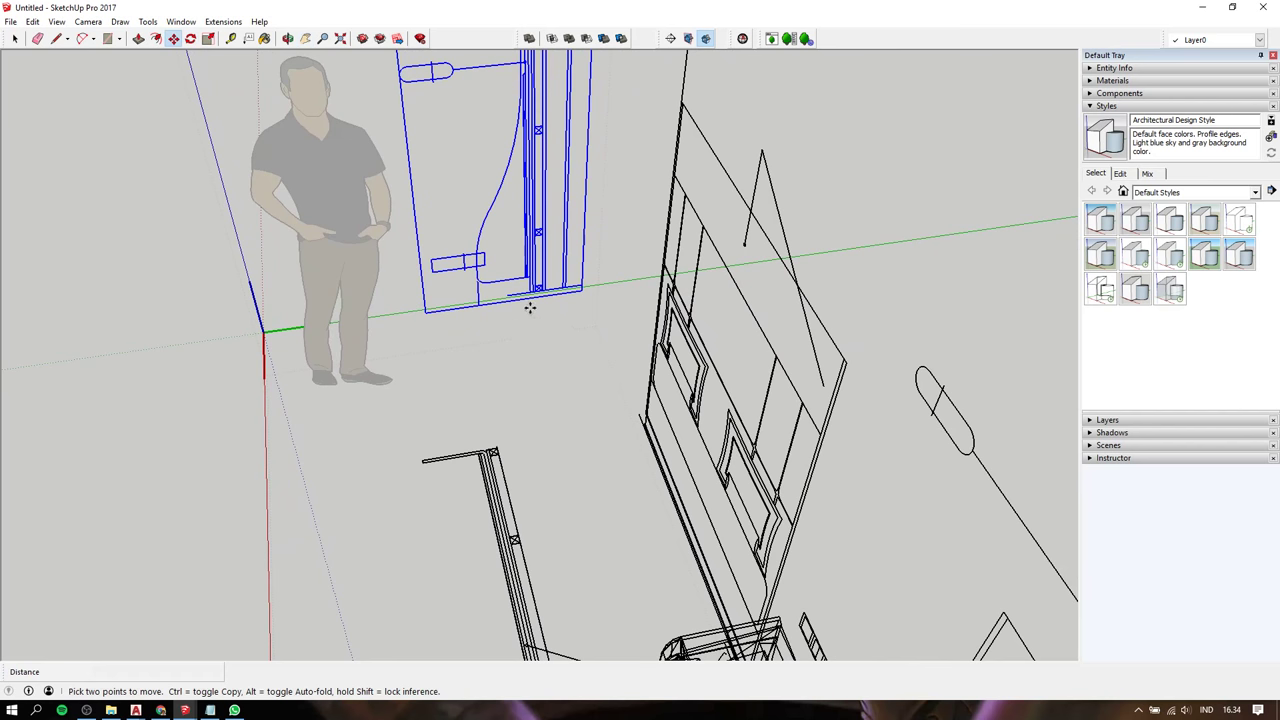
{"action": "scroll", "coordinate": [530, 307], "scroll_direction": "up", "scroll_amount": 1}
{"action": "scroll", "coordinate": [529, 303], "scroll_direction": "up", "scroll_amount": 1}
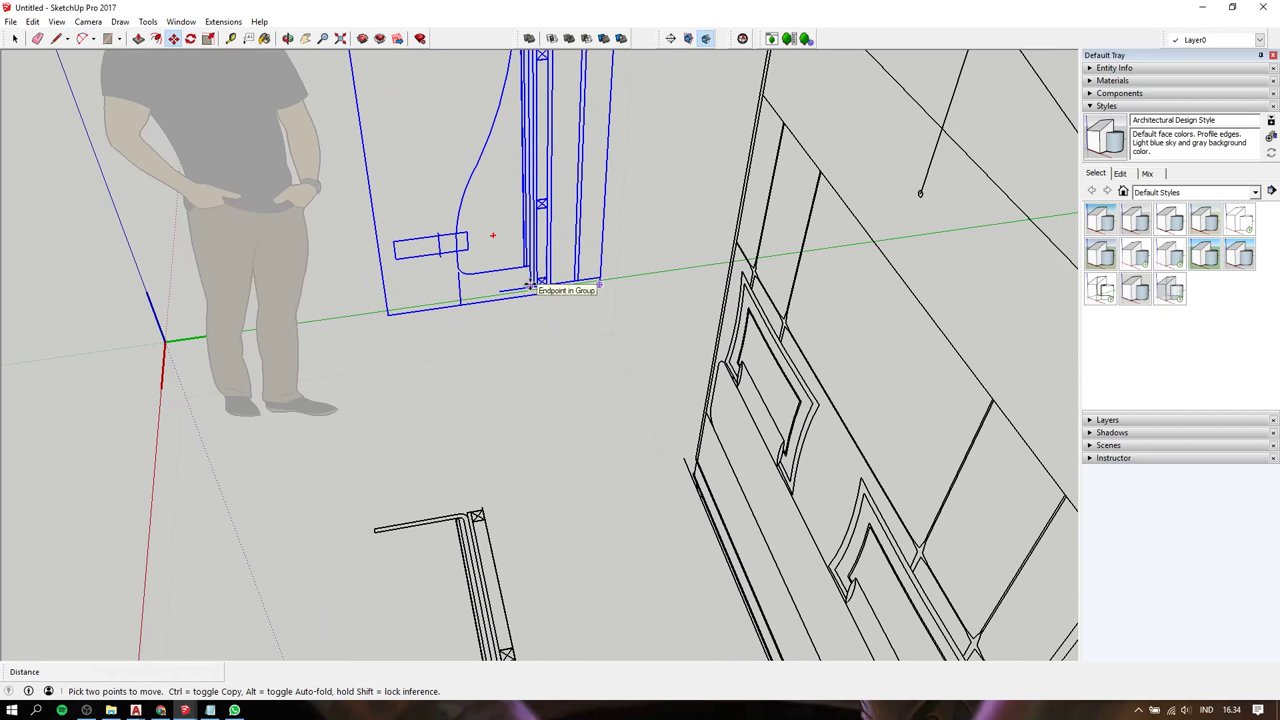
{"action": "left_click", "coordinate": [530, 287]}
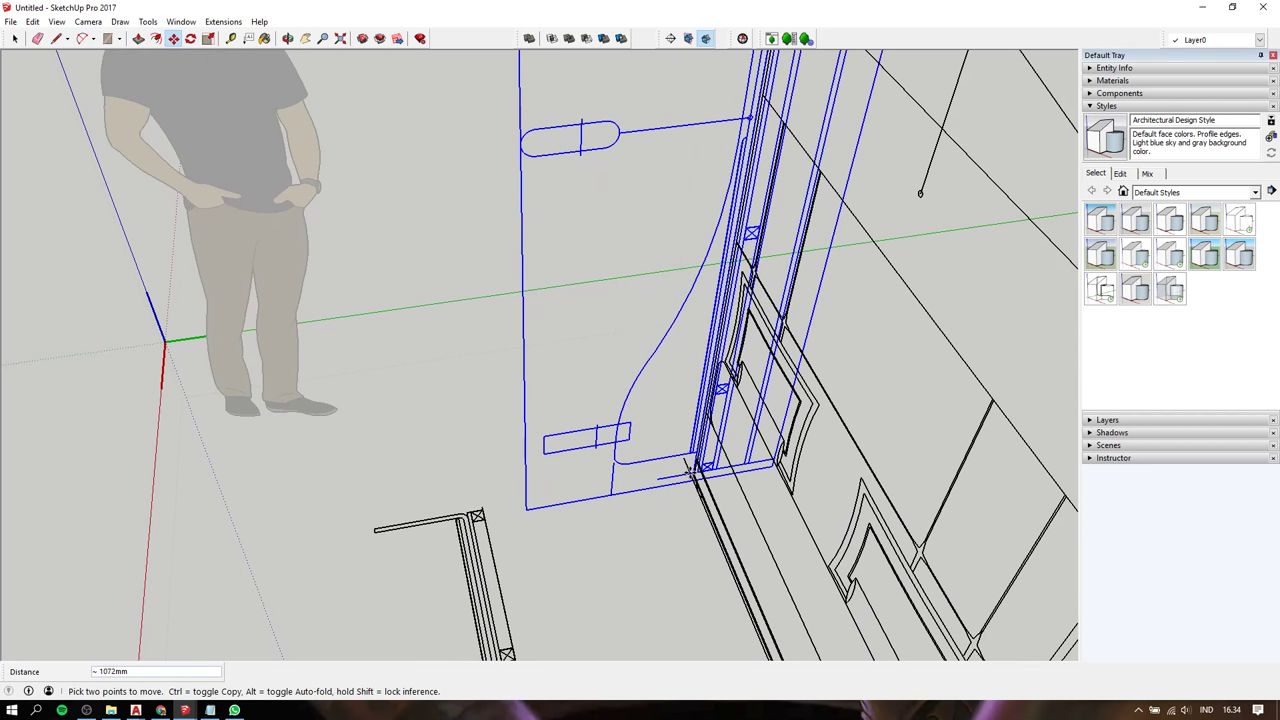
{"action": "middle_click_drag", "start_coordinate": [693, 469], "coordinate": [373, 327]}
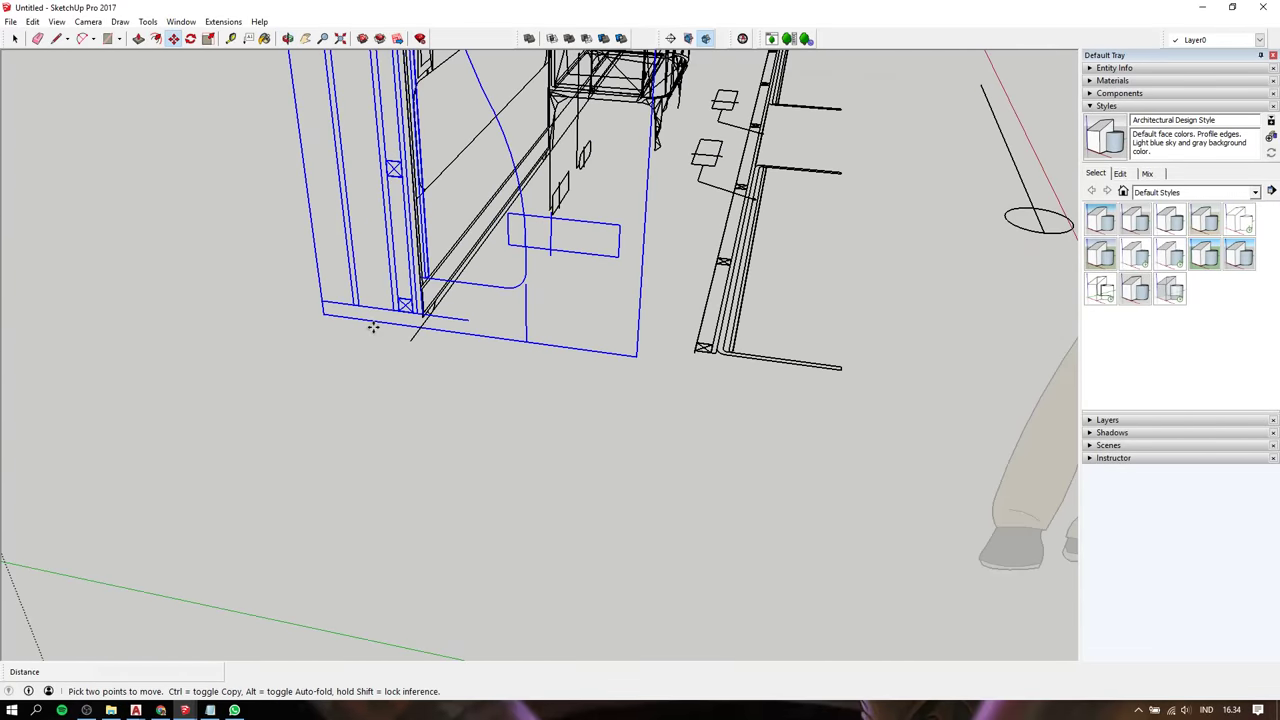
{"action": "scroll", "coordinate": [390, 322], "scroll_direction": "up", "scroll_amount": 2}
{"action": "scroll", "coordinate": [405, 292], "scroll_direction": "up", "scroll_amount": 2}
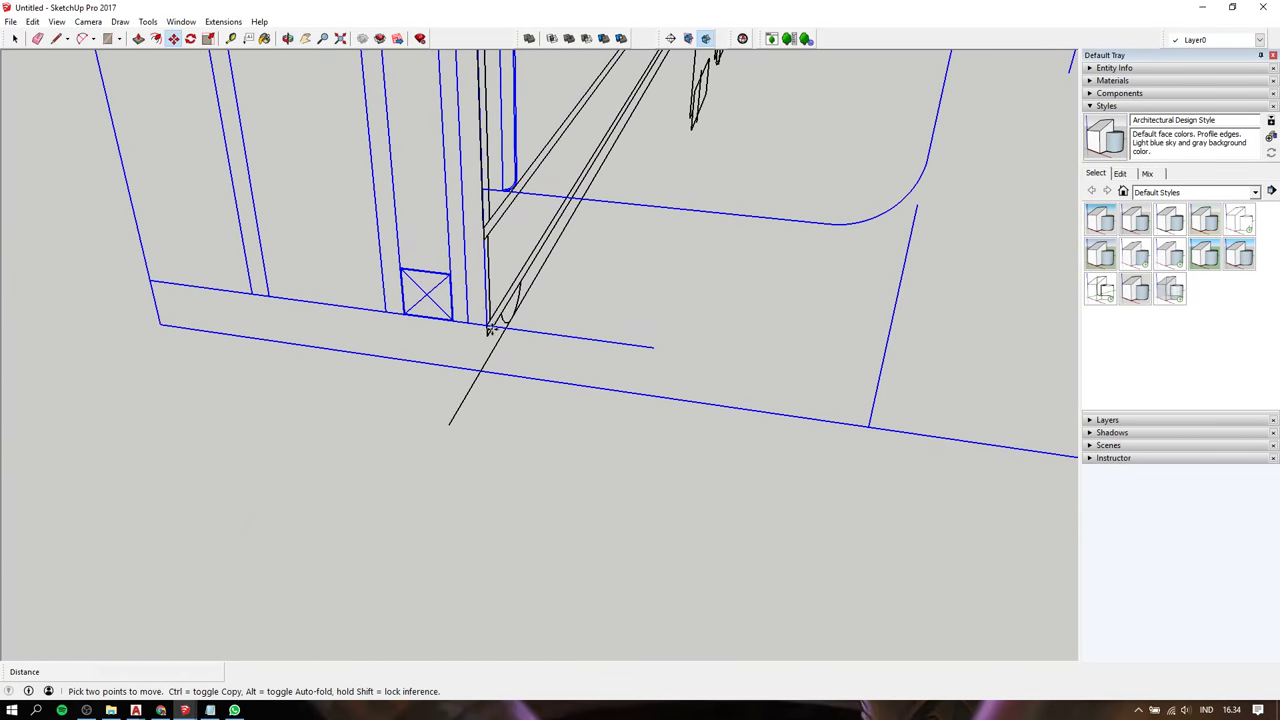
{"action": "left_click", "coordinate": [489, 326]}
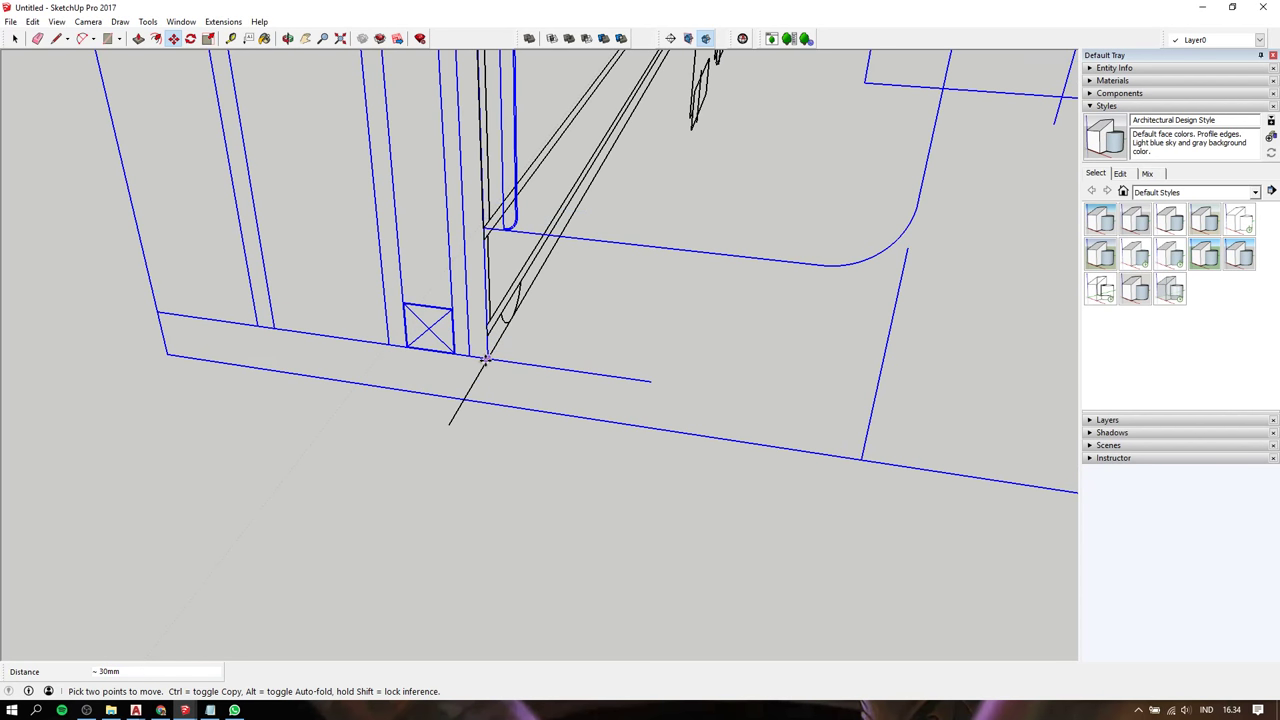
{"action": "left_click", "coordinate": [490, 362]}
{"action": "scroll", "coordinate": [518, 283], "scroll_direction": "down", "scroll_amount": 1}
{"action": "scroll", "coordinate": [518, 283], "scroll_direction": "down", "scroll_amount": 1}
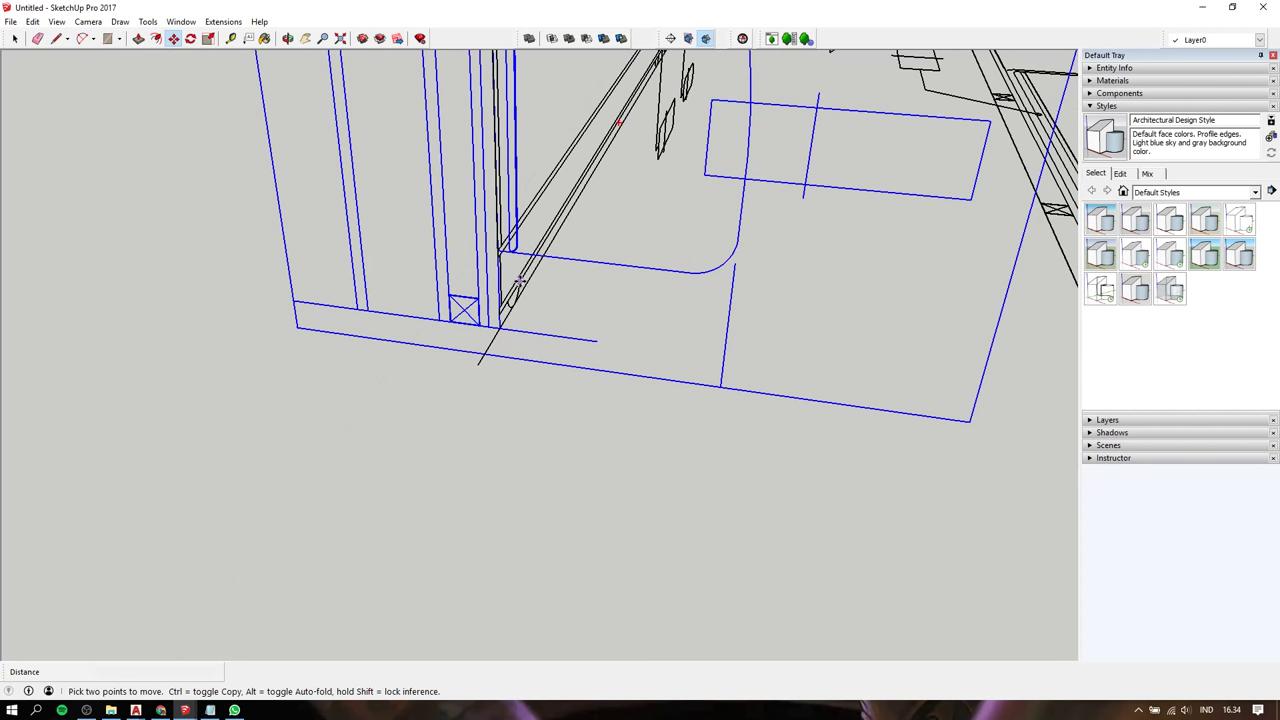
{"action": "scroll", "coordinate": [518, 283], "scroll_direction": "down", "scroll_amount": 1}
{"action": "scroll", "coordinate": [516, 260], "scroll_direction": "down", "scroll_amount": 2}
{"action": "scroll", "coordinate": [516, 248], "scroll_direction": "down", "scroll_amount": 2}
{"action": "middle_click_drag", "start_coordinate": [516, 248], "coordinate": [531, 360]}
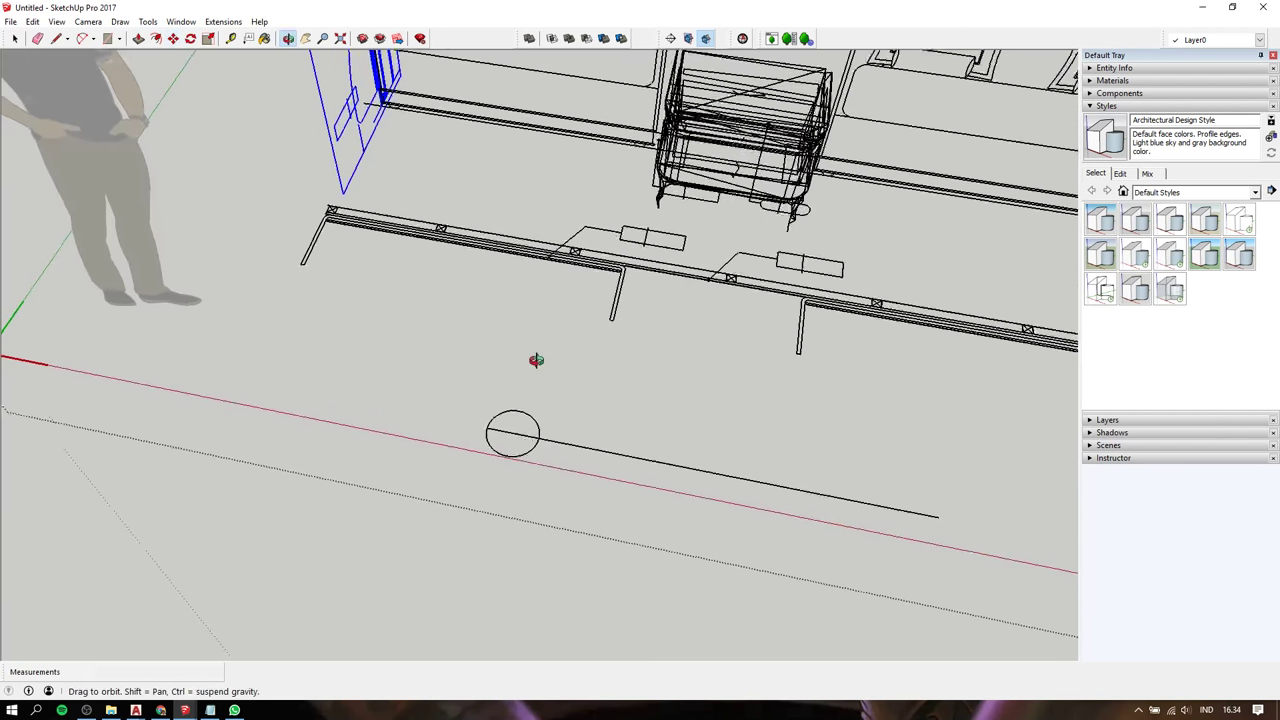
{"action": "middle_click_drag", "start_coordinate": [594, 270], "coordinate": [631, 355], "text": "shift"}
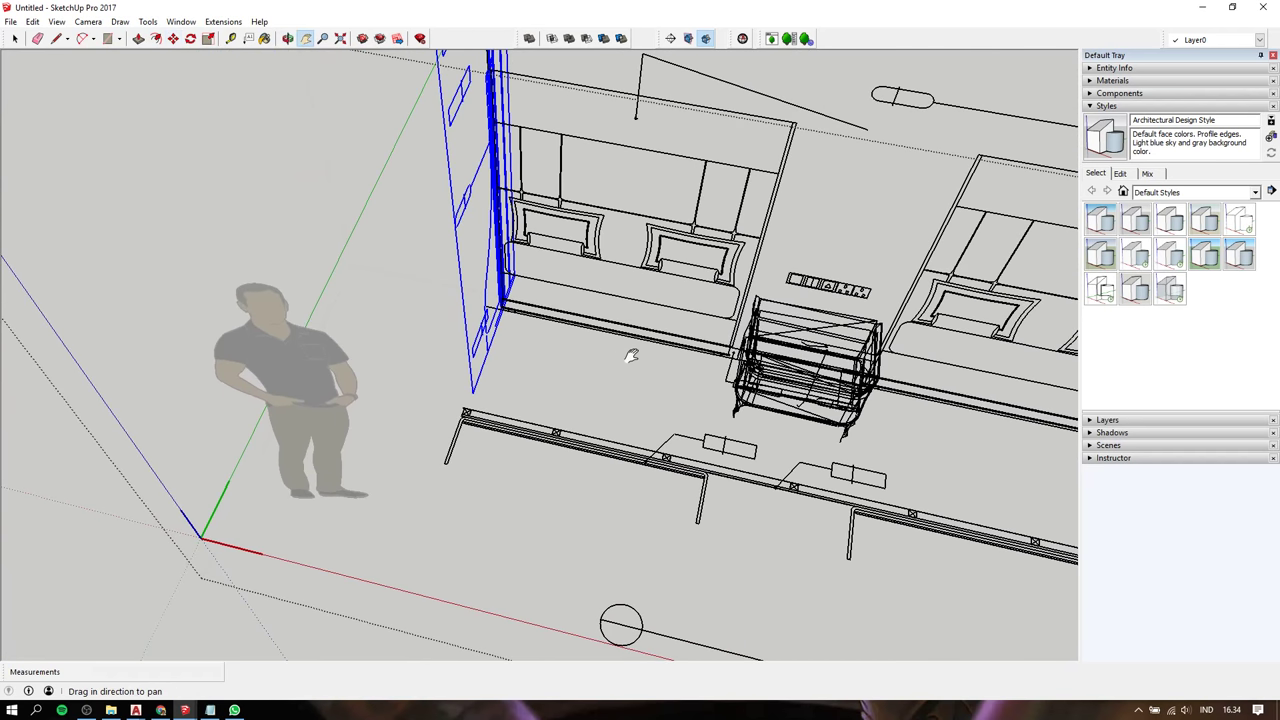
Select the blue group in front of the beds and move it by its corner
{"action": "left_click", "coordinate": [592, 439]}
{"action": "key", "text": "m"}
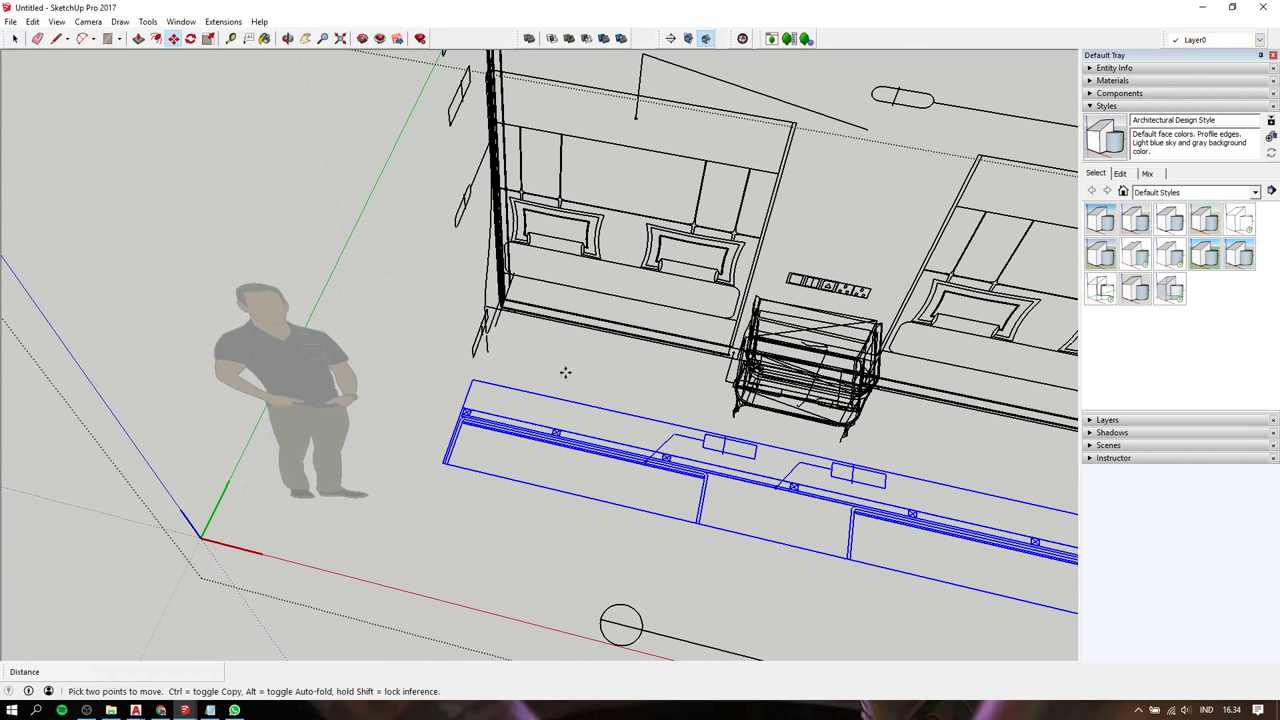
{"action": "scroll", "coordinate": [480, 408], "scroll_direction": "up", "scroll_amount": 2}
{"action": "scroll", "coordinate": [434, 420], "scroll_direction": "up", "scroll_amount": 2}
{"action": "scroll", "coordinate": [425, 410], "scroll_direction": "up", "scroll_amount": 1}
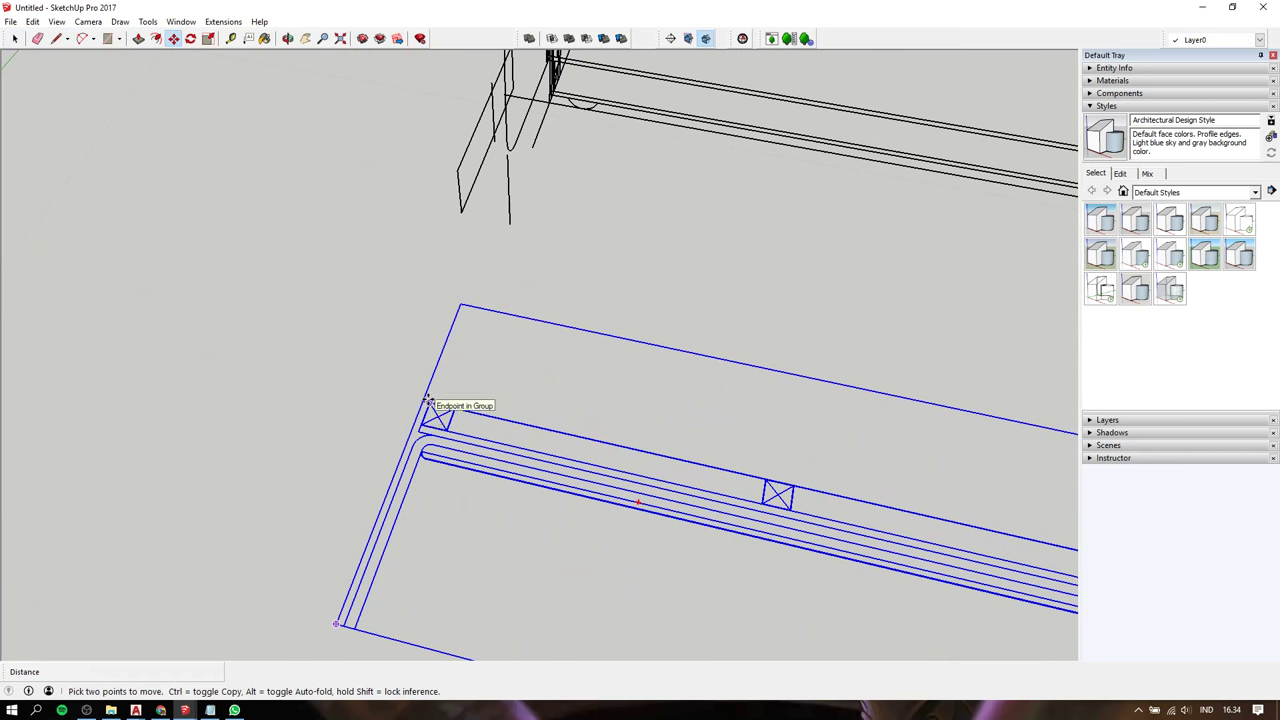
{"action": "left_click", "coordinate": [427, 406]}
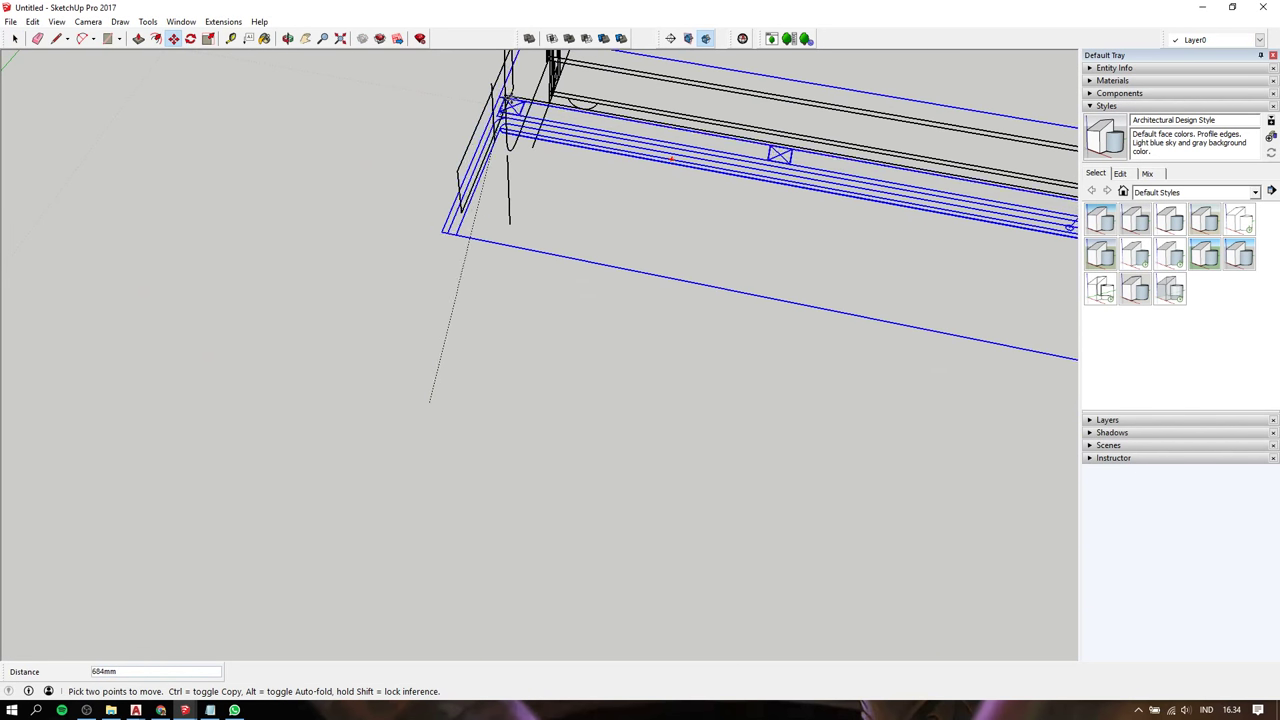
{"action": "left_click", "coordinate": [492, 168]}
Move the blue group again so its corner lands on the post endpoint
{"action": "key", "text": "o"}
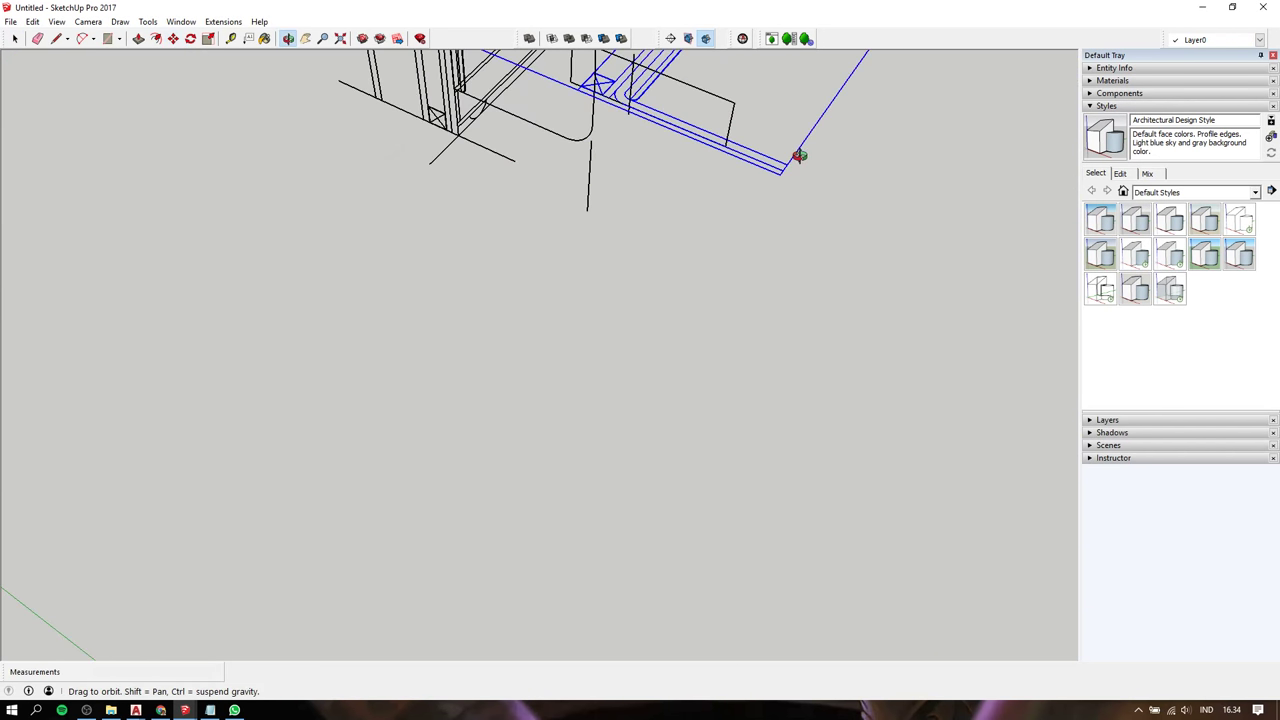
{"action": "left_click_drag", "start_coordinate": [331, 155], "coordinate": [923, 263]}
{"action": "key", "text": "m"}
{"action": "scroll", "coordinate": [600, 231], "scroll_direction": "up", "scroll_amount": 1}
{"action": "left_click", "coordinate": [602, 227]}
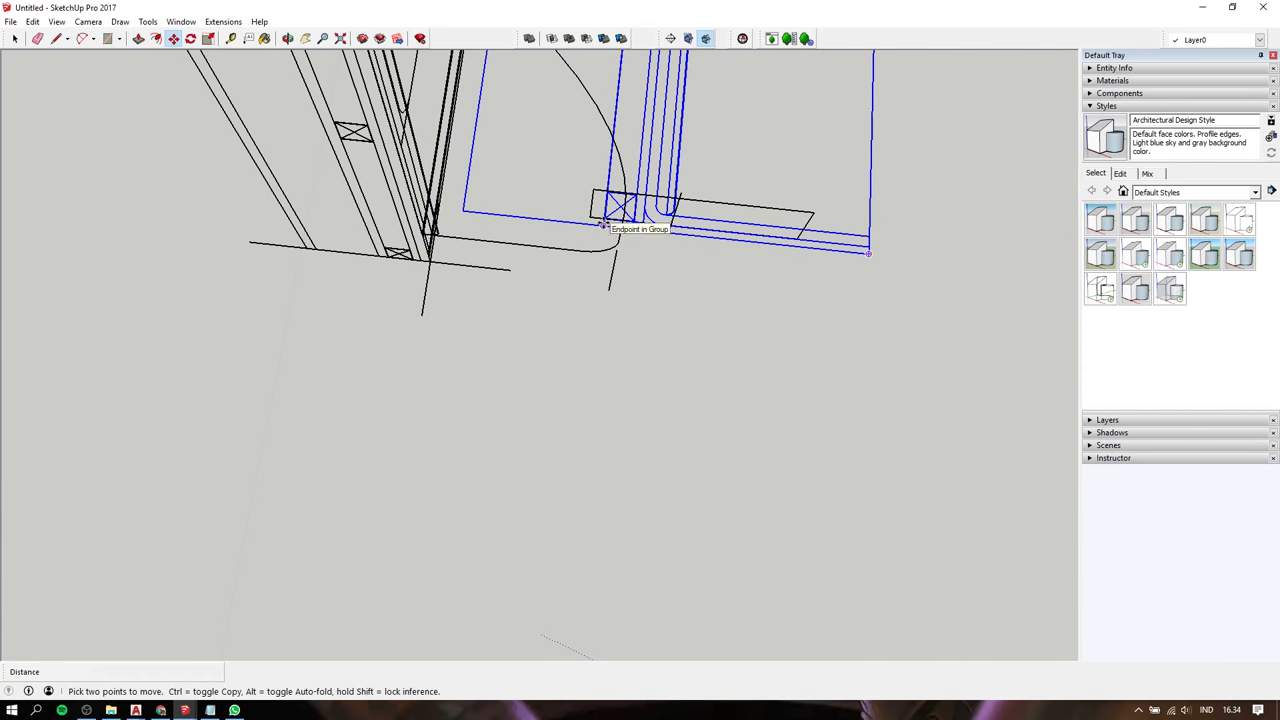
{"action": "left_click", "coordinate": [378, 257]}
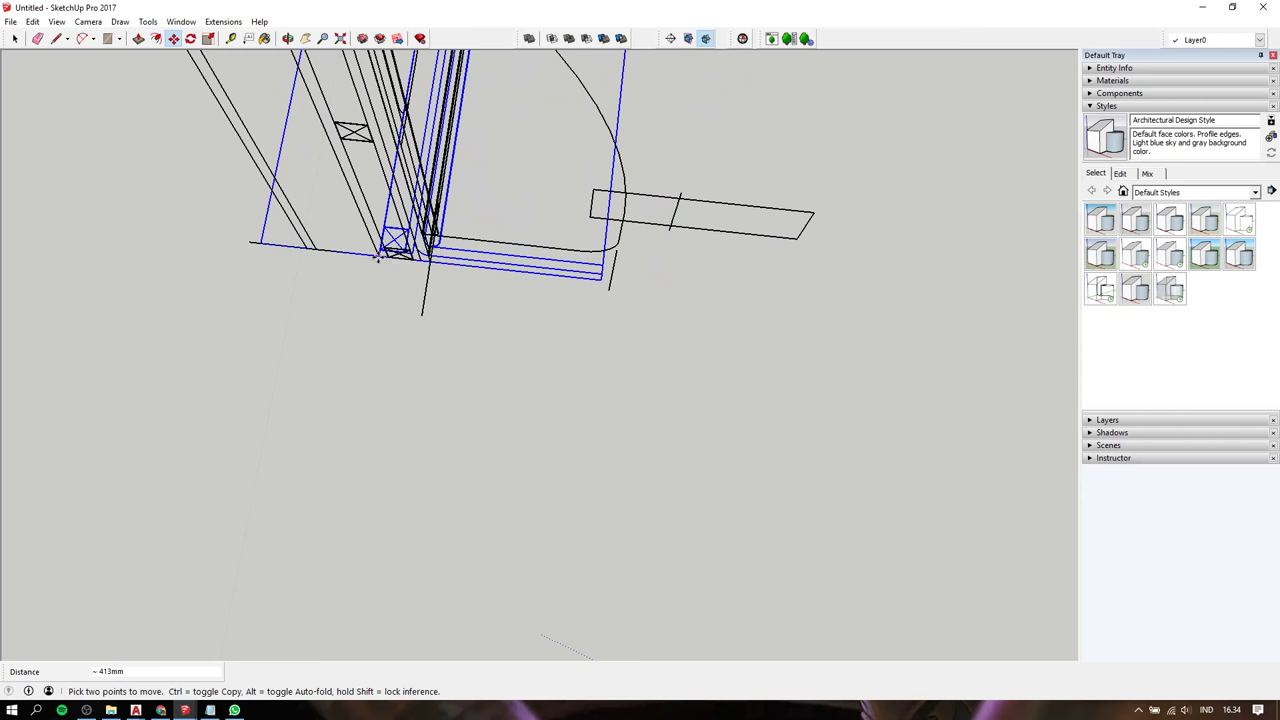
{"action": "middle_click_drag", "start_coordinate": [378, 257], "coordinate": [447, 290]}
{"action": "scroll", "coordinate": [447, 290], "scroll_direction": "up", "scroll_amount": 2}
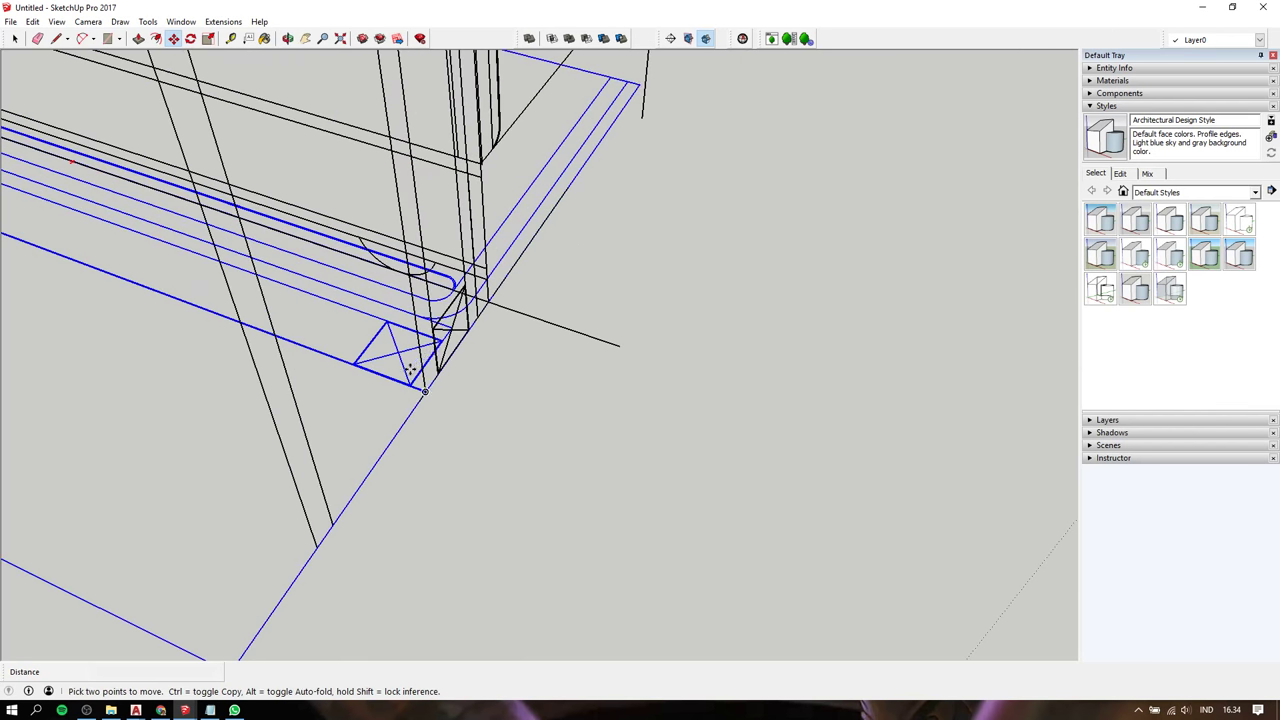
Pick up the blue group by its corner and bring the headboard post into view
{"action": "left_click", "coordinate": [408, 385]}
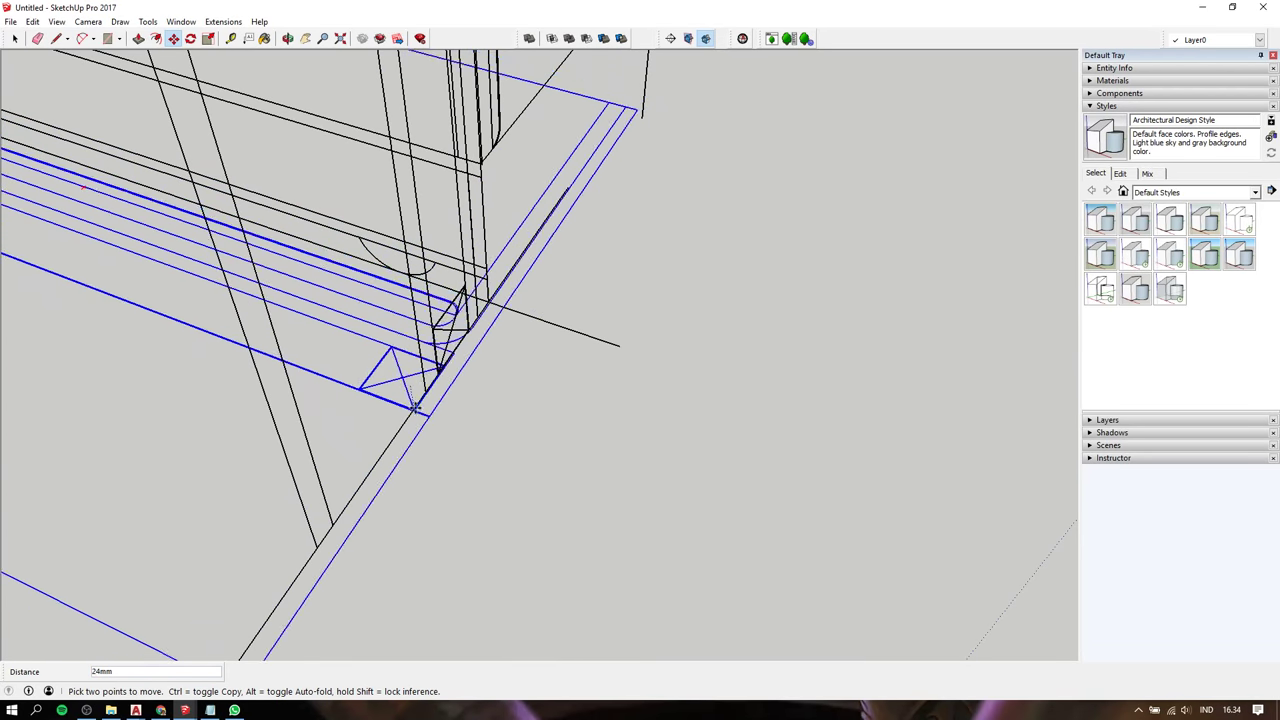
{"action": "scroll", "coordinate": [400, 366], "scroll_direction": "up", "scroll_amount": 5}
{"action": "middle_click_drag", "start_coordinate": [543, 394], "coordinate": [457, 363]}
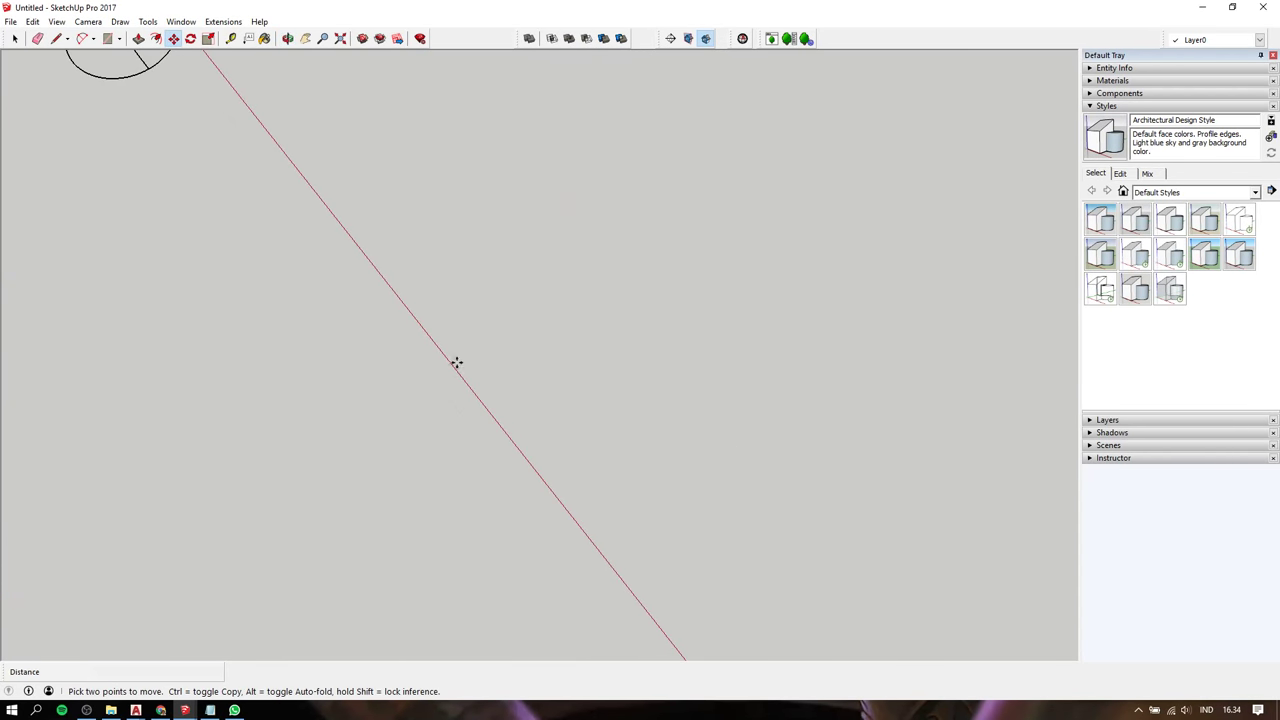
{"action": "scroll", "coordinate": [360, 285], "scroll_direction": "down", "scroll_amount": 5}
{"action": "scroll", "coordinate": [362, 278], "scroll_direction": "down", "scroll_amount": 3}
{"action": "mouse_move", "coordinate": [363, 277]}
{"action": "middle_mouse_down"}
{"action": "mouse_move", "coordinate": [94, 334]}
{"action": "mouse_move", "coordinate": [522, 54]}
{"action": "middle_mouse_up"}
{"action": "scroll", "coordinate": [522, 54], "scroll_direction": "up", "scroll_amount": 3}
{"action": "scroll", "coordinate": [677, 263], "scroll_direction": "up", "scroll_amount": 2}
{"action": "mouse_move", "coordinate": [677, 263]}
{"action": "middle_mouse_down"}
{"action": "mouse_move", "coordinate": [266, 217]}
{"action": "mouse_move", "coordinate": [278, 186]}
{"action": "mouse_move", "coordinate": [510, 176]}
{"action": "mouse_move", "coordinate": [499, 207]}
{"action": "mouse_move", "coordinate": [514, 80]}
{"action": "mouse_move", "coordinate": [626, 63]}
{"action": "middle_mouse_up"}
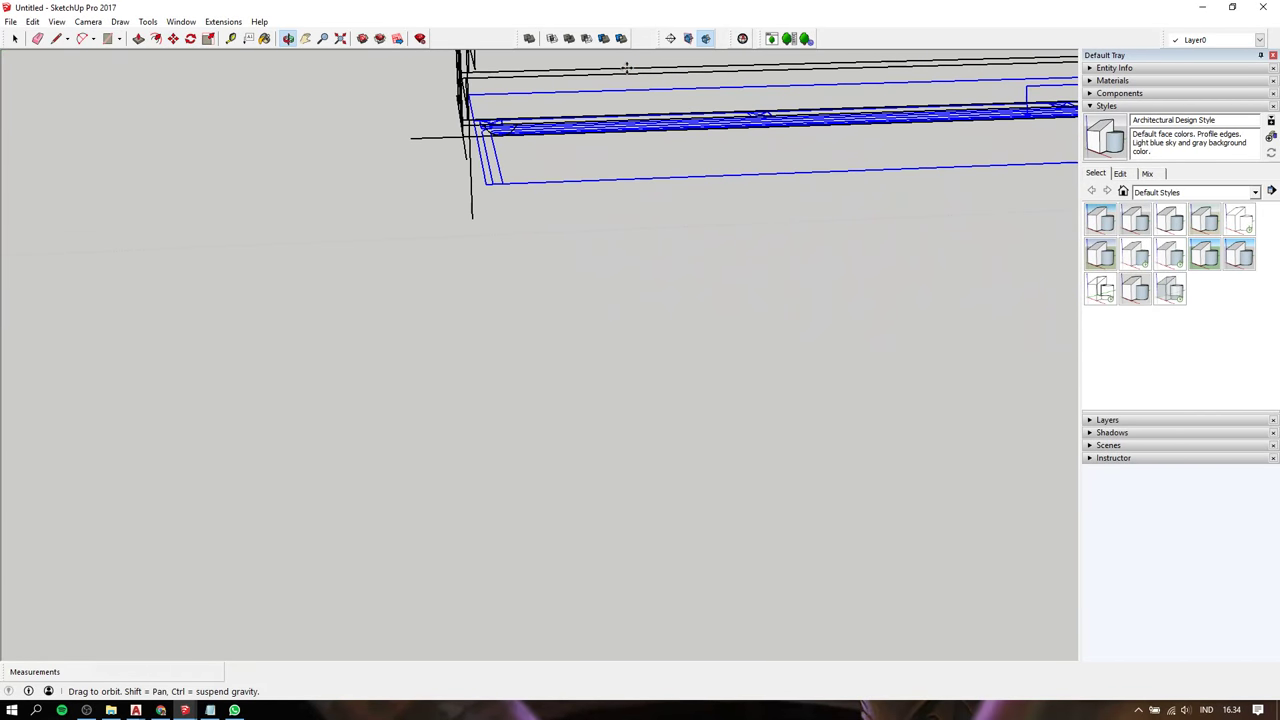
{"action": "middle_click_drag", "start_coordinate": [601, 175], "coordinate": [537, 455], "text": "shift"}
{"action": "middle_click_drag", "start_coordinate": [503, 246], "coordinate": [508, 474], "text": "shift"}
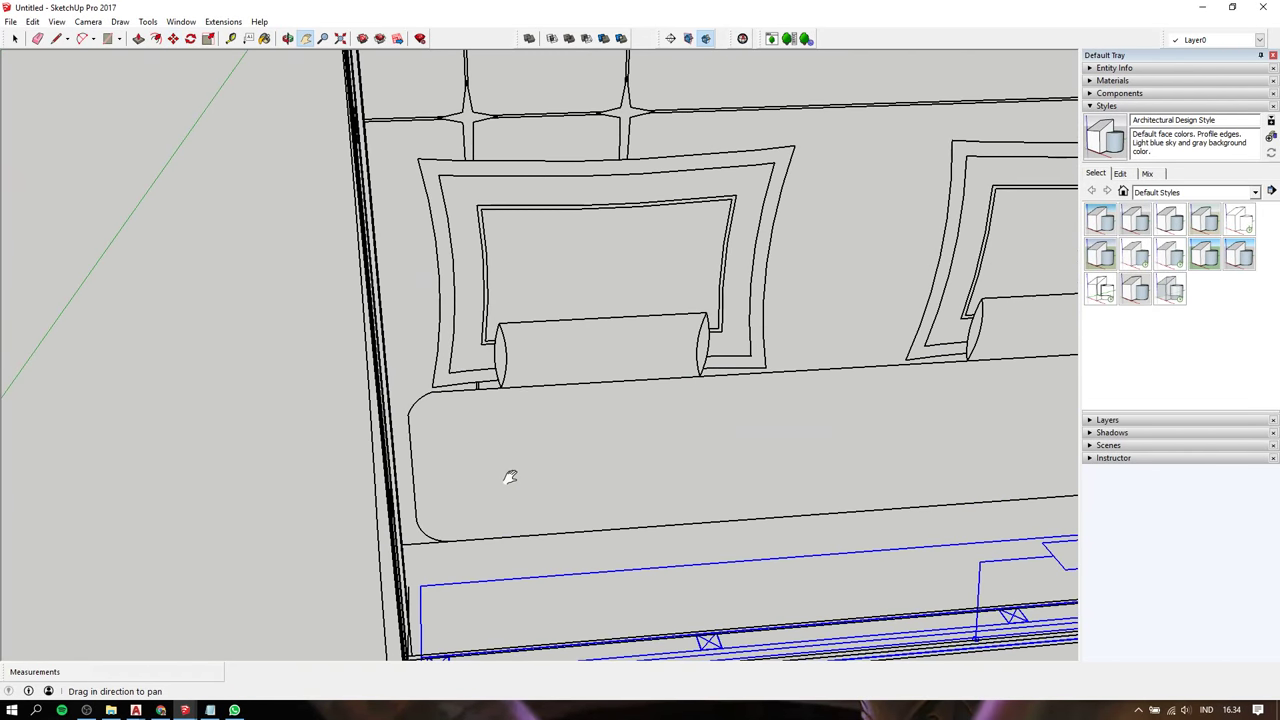
{"action": "mouse_move", "coordinate": [515, 338]}
{"action": "middle_mouse_down", "text": "shift"}
{"action": "mouse_move", "coordinate": [563, 380]}
{"action": "mouse_move", "coordinate": [503, 345]}
{"action": "middle_mouse_up", "text": "shift"}
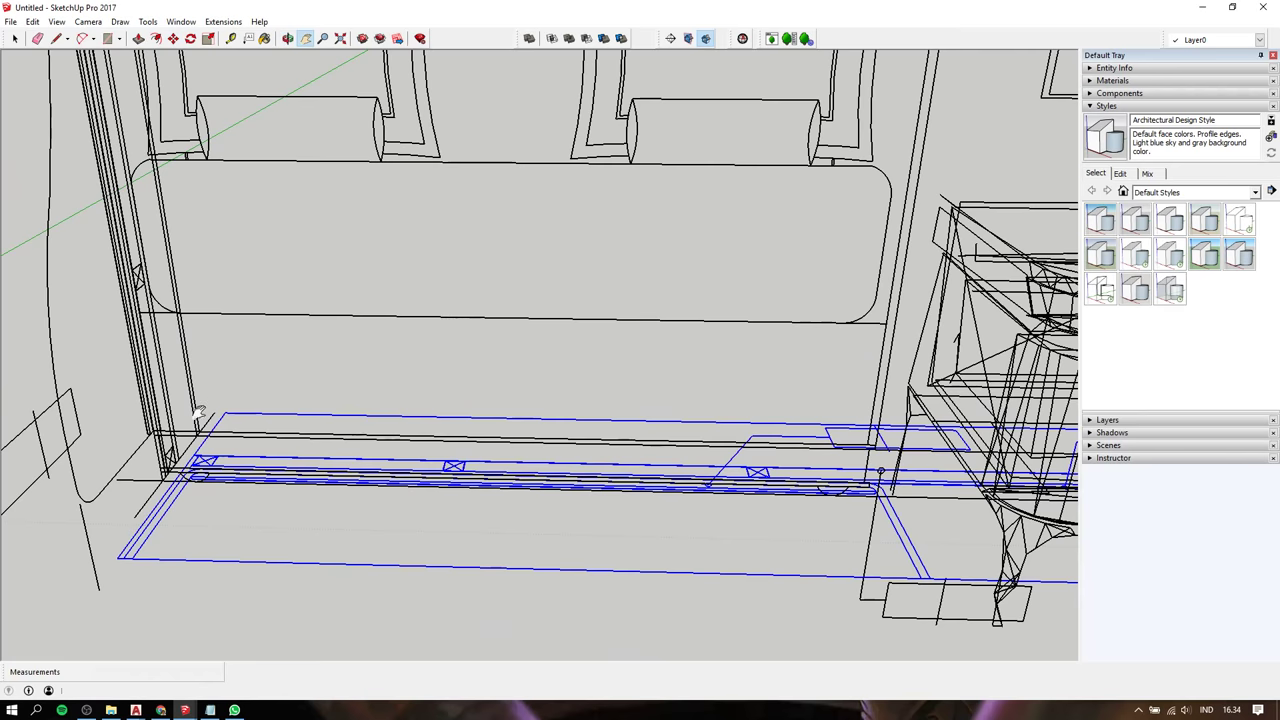
{"action": "scroll", "coordinate": [503, 345], "scroll_direction": "up", "scroll_amount": 3}
{"action": "mouse_move", "coordinate": [340, 360]}
{"action": "middle_mouse_down", "text": "shift"}
{"action": "mouse_move", "coordinate": [391, 331]}
{"action": "mouse_move", "coordinate": [751, 409]}
{"action": "mouse_move", "coordinate": [754, 437]}
{"action": "mouse_move", "coordinate": [726, 449]}
{"action": "mouse_move", "coordinate": [694, 283]}
{"action": "middle_mouse_up", "text": "shift"}
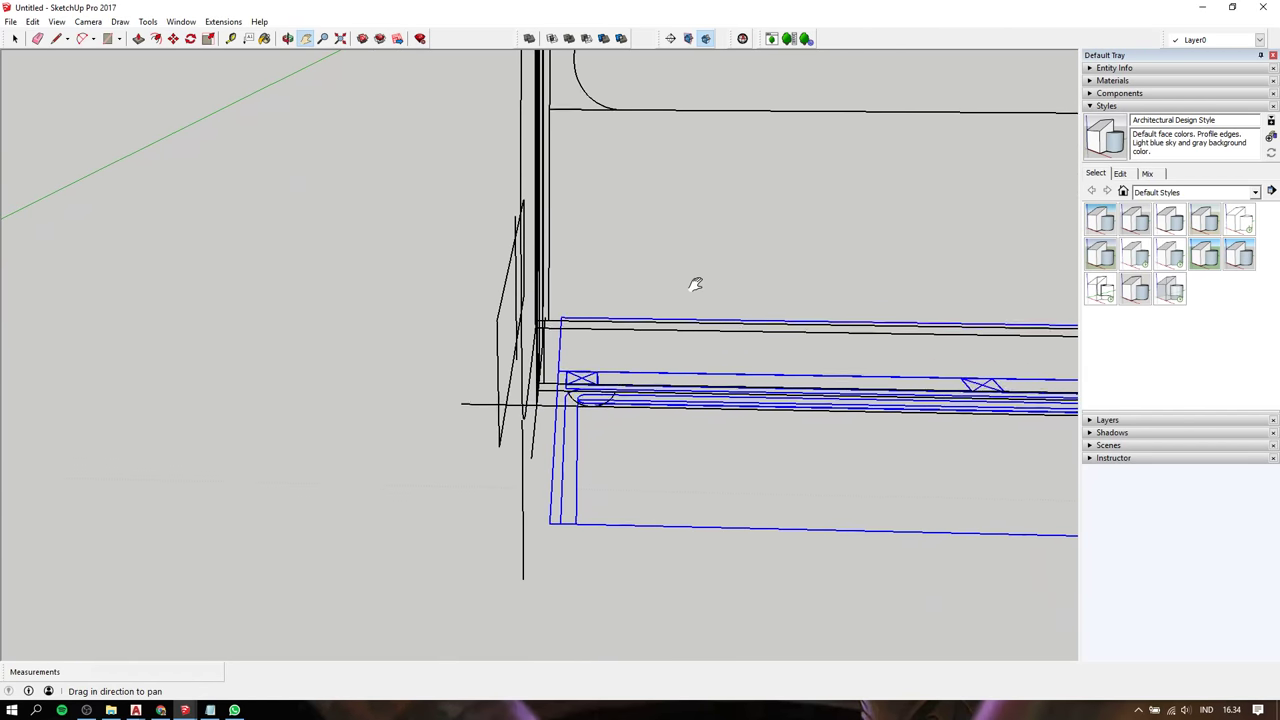
Snap the blue group's corner onto the headboard post corner
{"action": "key", "text": "m"}
{"action": "left_click", "coordinate": [578, 443]}
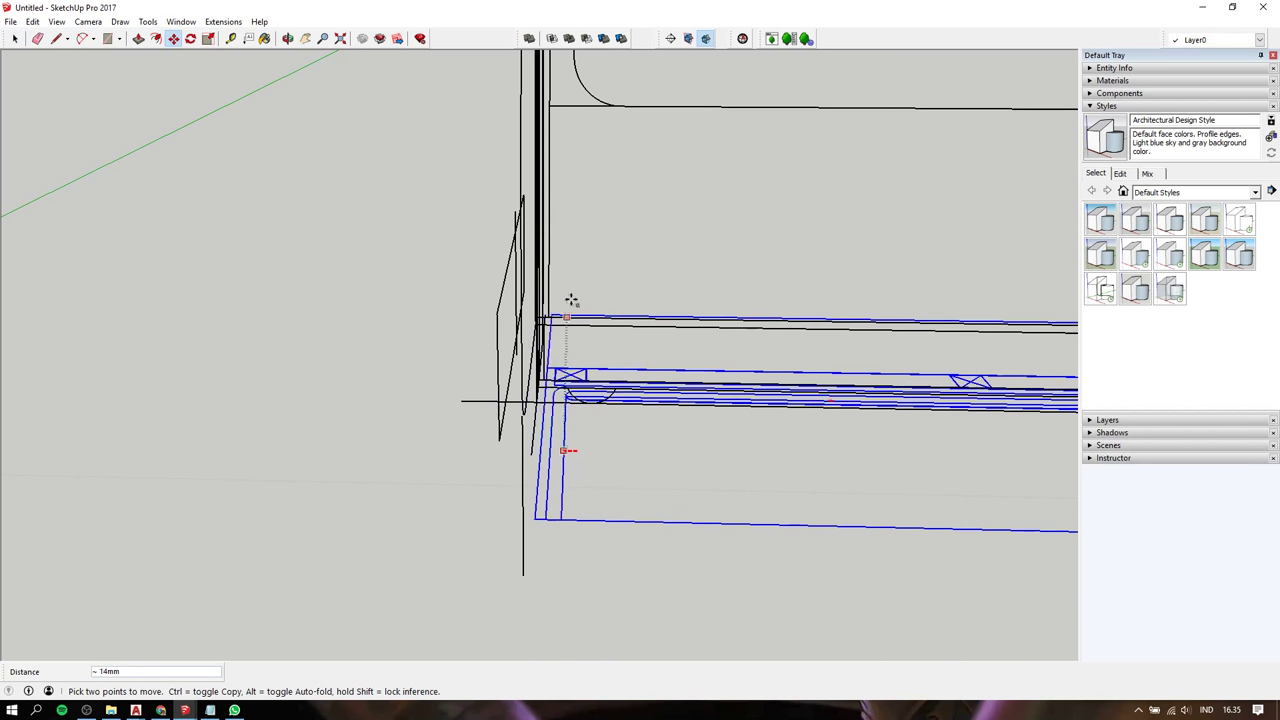
{"action": "middle_click_drag", "start_coordinate": [571, 297], "coordinate": [620, 263]}
{"action": "left_click", "coordinate": [567, 142]}
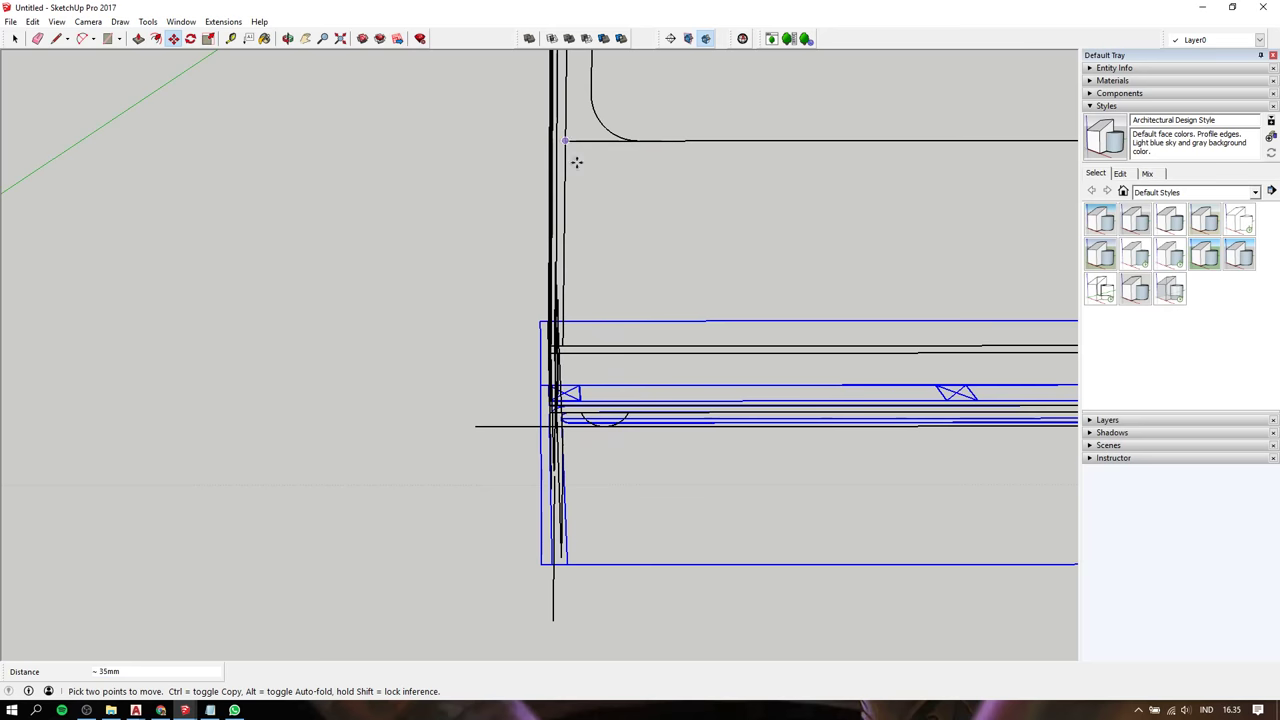
{"action": "mouse_move", "coordinate": [572, 152]}
{"action": "middle_mouse_down"}
{"action": "mouse_move", "coordinate": [654, 259]}
{"action": "mouse_move", "coordinate": [510, 338]}
{"action": "middle_mouse_up"}
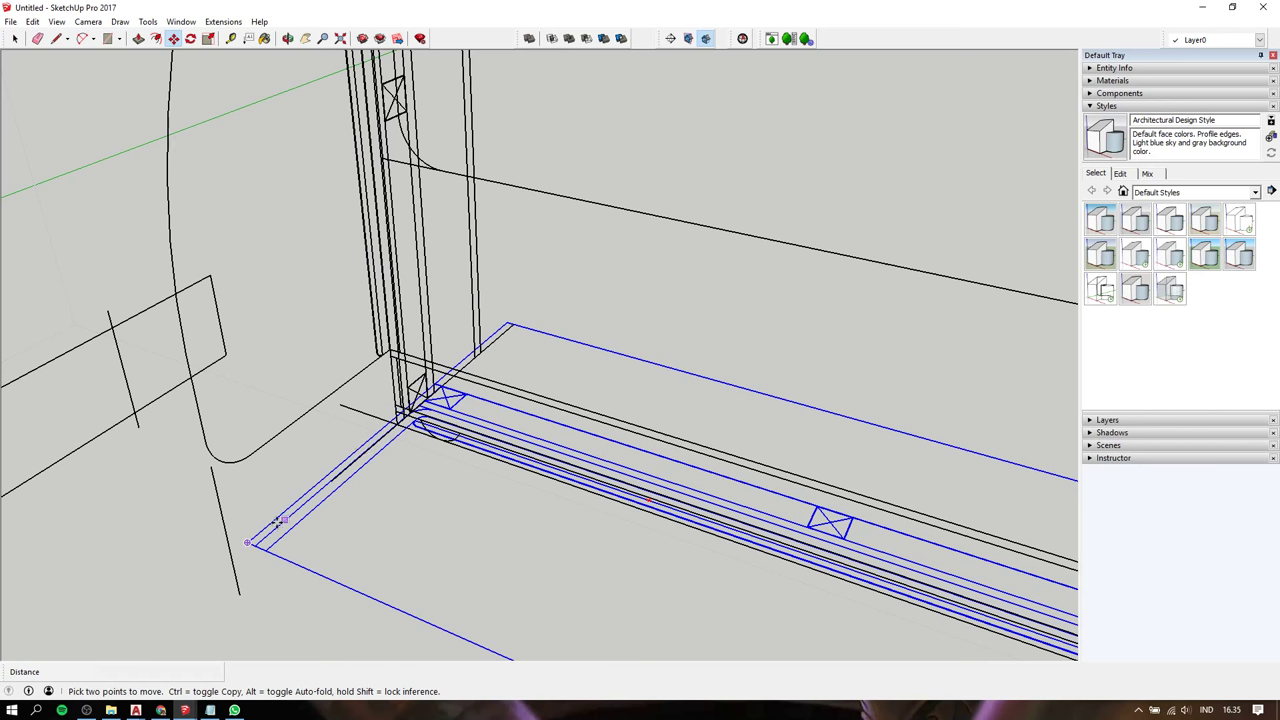
Lift the blue group from its front corner into place and shift it along the green axis
{"action": "left_click", "coordinate": [249, 540]}
{"action": "left_click", "coordinate": [325, 378]}
{"action": "mouse_move", "coordinate": [397, 278]}
{"action": "middle_mouse_down"}
{"action": "mouse_move", "coordinate": [305, 258]}
{"action": "mouse_move", "coordinate": [281, 293]}
{"action": "middle_mouse_up"}
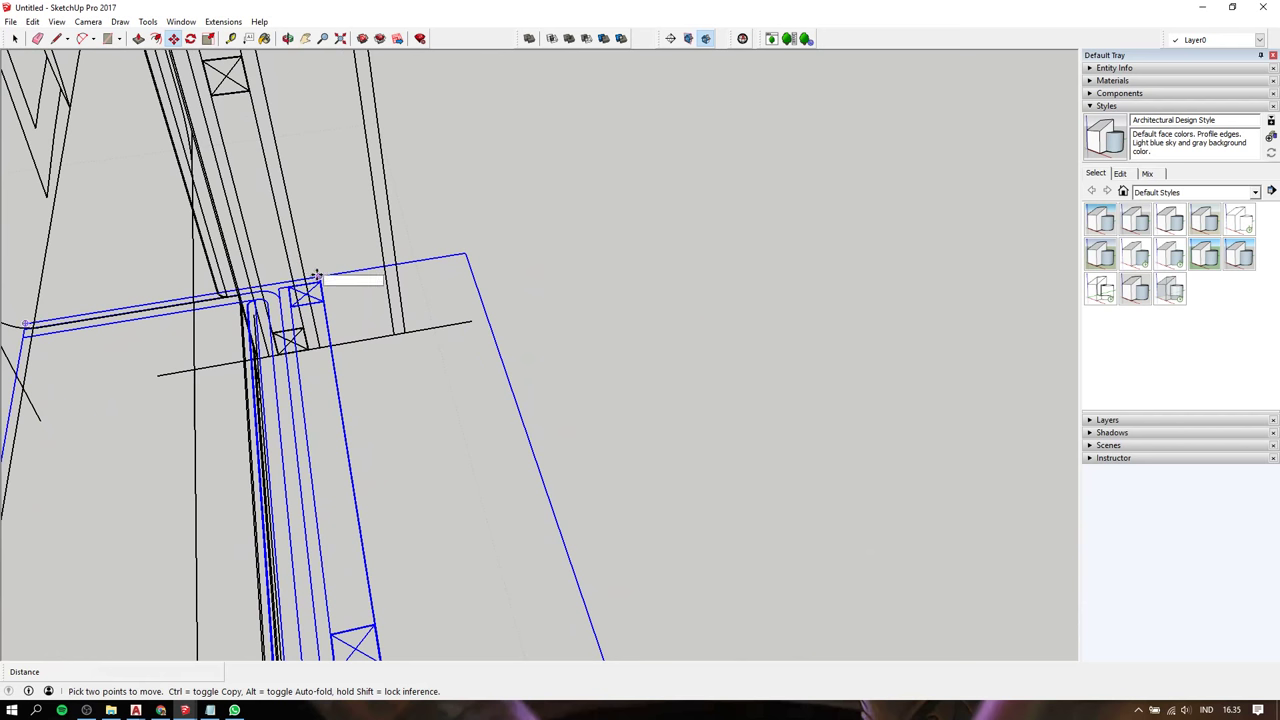
{"action": "left_click", "coordinate": [315, 272]}
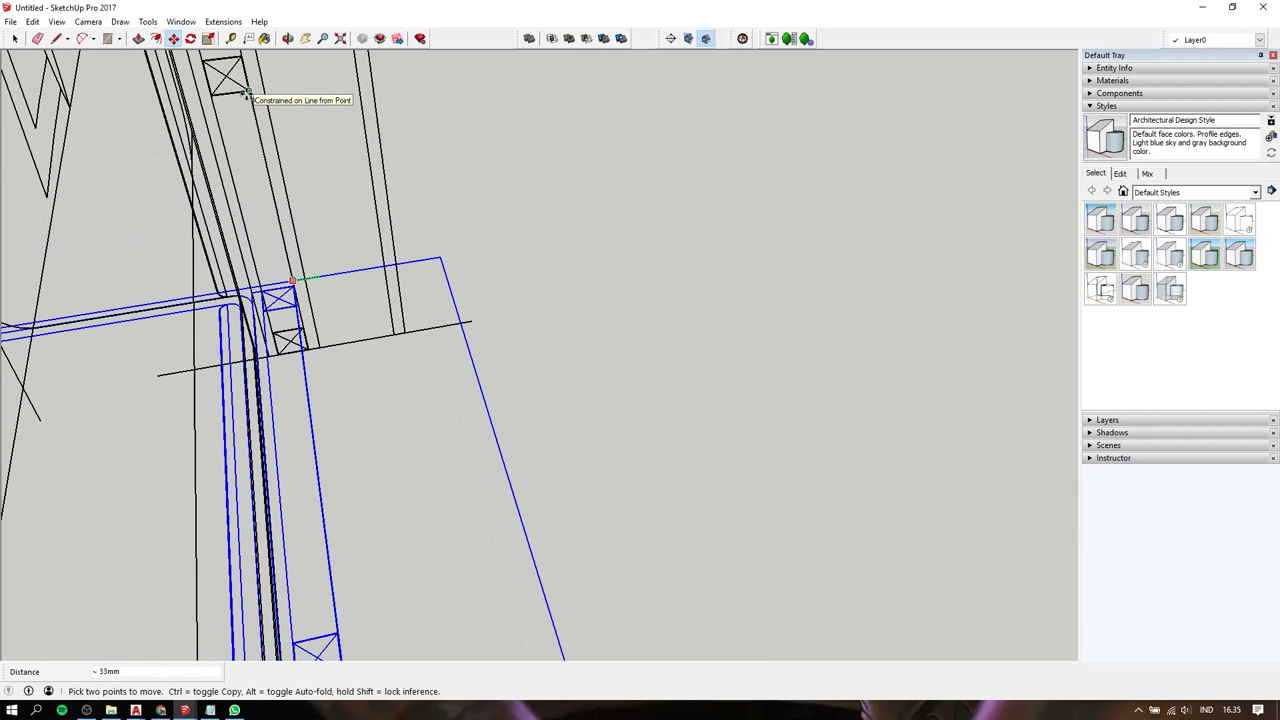
{"action": "mouse_move", "coordinate": [297, 194]}
{"action": "middle_mouse_down"}
{"action": "mouse_move", "coordinate": [494, 192]}
{"action": "mouse_move", "coordinate": [279, 229]}
{"action": "mouse_move", "coordinate": [171, 266]}
{"action": "mouse_move", "coordinate": [145, 478]}
{"action": "middle_mouse_up"}
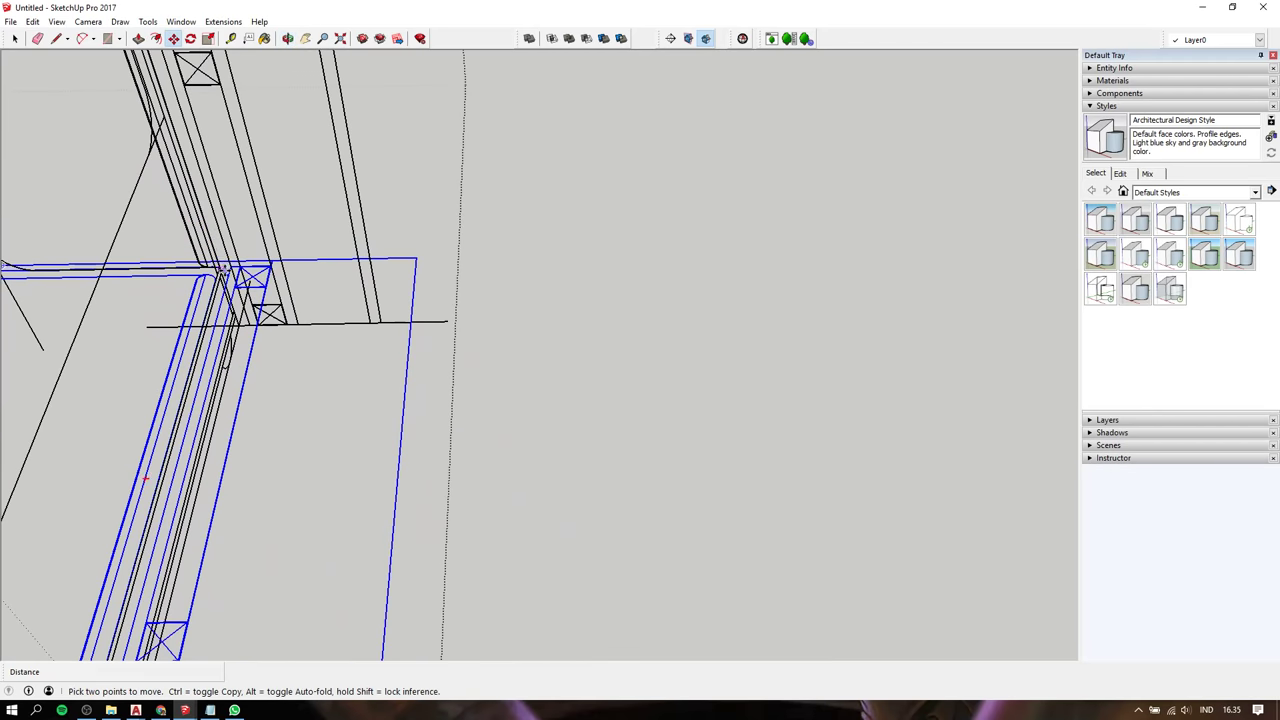
Cancel a final leftward shift of the blue group and deselect it
{"action": "left_click", "coordinate": [228, 281]}
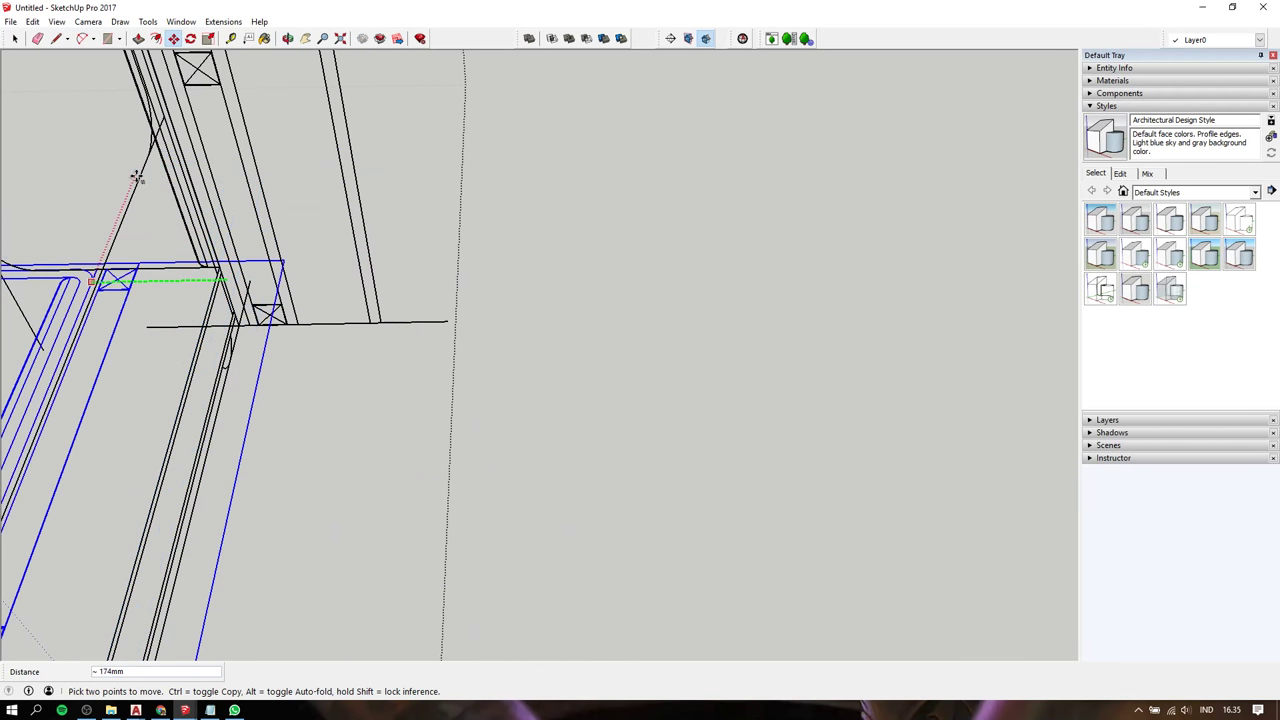
{"action": "key", "text": "Escape"}
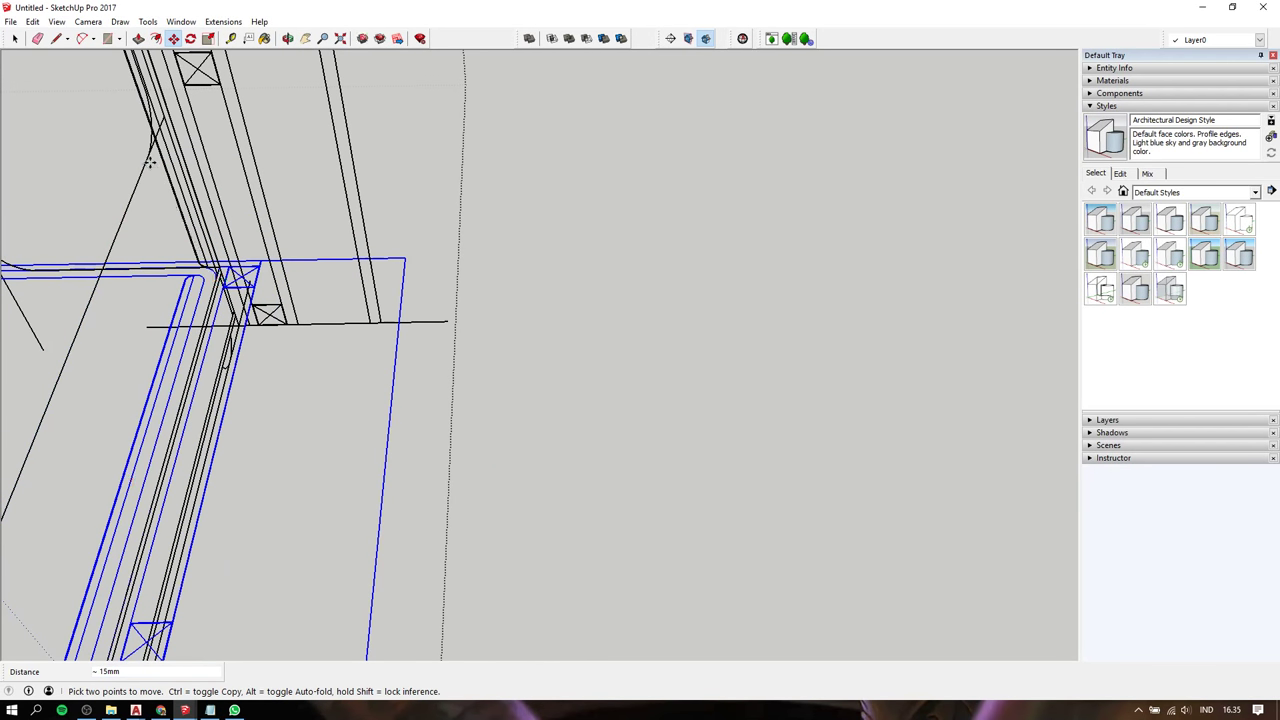
{"action": "mouse_move", "coordinate": [148, 163]}
{"action": "middle_mouse_down"}
{"action": "mouse_move", "coordinate": [560, 111]}
{"action": "mouse_move", "coordinate": [614, 91]}
{"action": "mouse_move", "coordinate": [514, 152]}
{"action": "middle_mouse_up"}
{"action": "scroll", "coordinate": [513, 153], "scroll_direction": "down", "scroll_amount": 5}
{"action": "key", "text": "space"}
Clear the selection, frame both beds' headboards front-on, and bring up the Notepad notes
{"action": "left_click", "coordinate": [551, 360]}
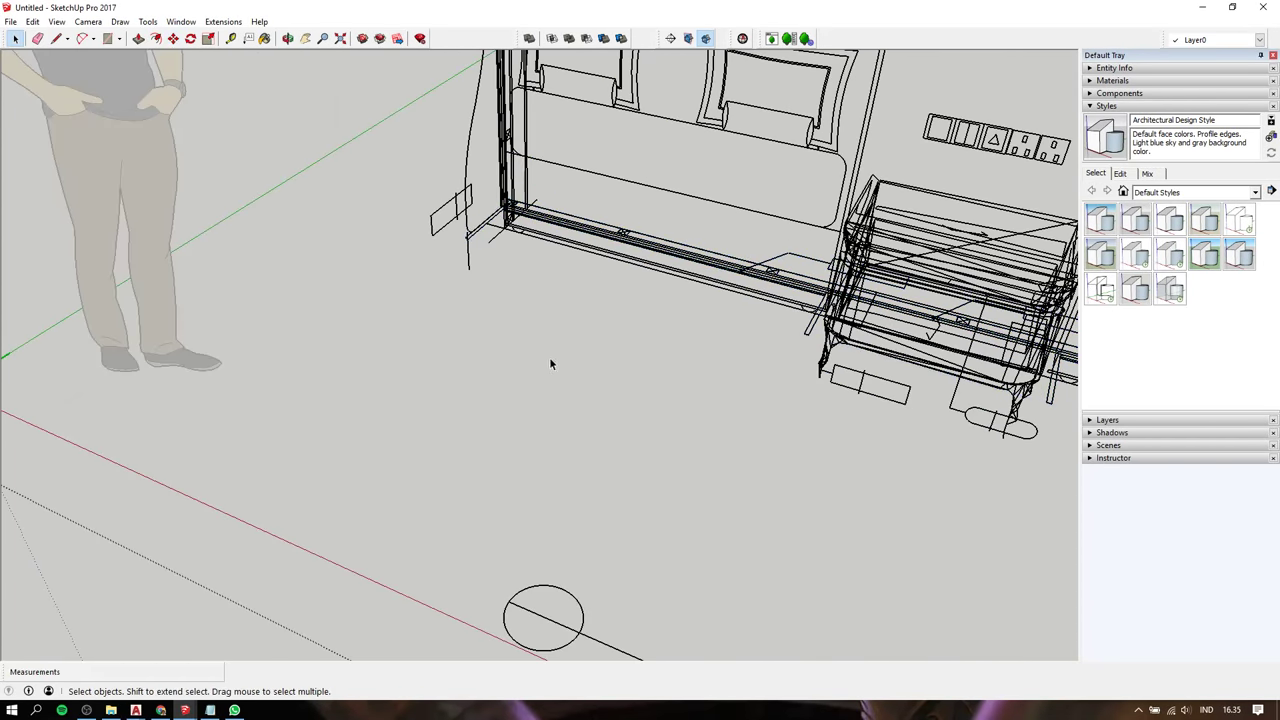
{"action": "key", "text": "h"}
{"action": "mouse_move", "coordinate": [651, 289]}
{"action": "middle_mouse_down"}
{"action": "mouse_move", "coordinate": [534, 446]}
{"action": "mouse_move", "coordinate": [443, 535]}
{"action": "mouse_move", "coordinate": [236, 357]}
{"action": "mouse_move", "coordinate": [251, 306]}
{"action": "mouse_move", "coordinate": [657, 280]}
{"action": "mouse_move", "coordinate": [543, 300]}
{"action": "middle_mouse_up"}
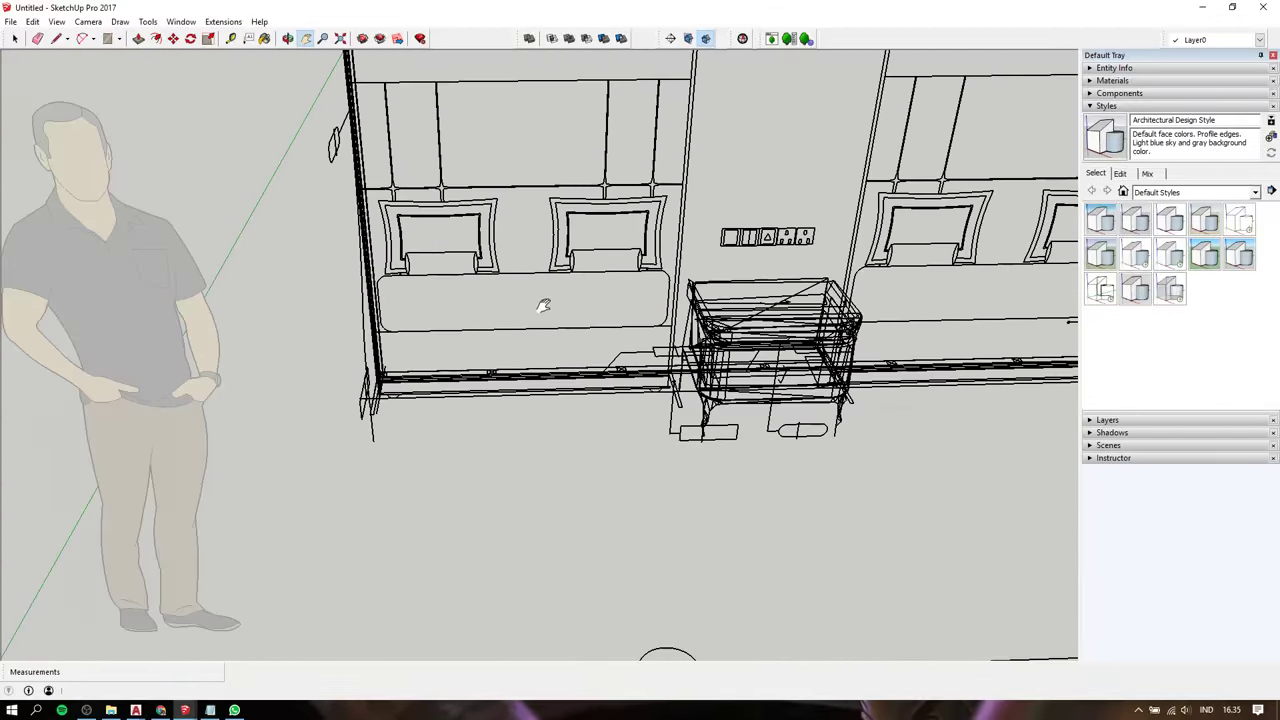
{"action": "left_click_drag", "start_coordinate": [674, 300], "coordinate": [624, 268]}
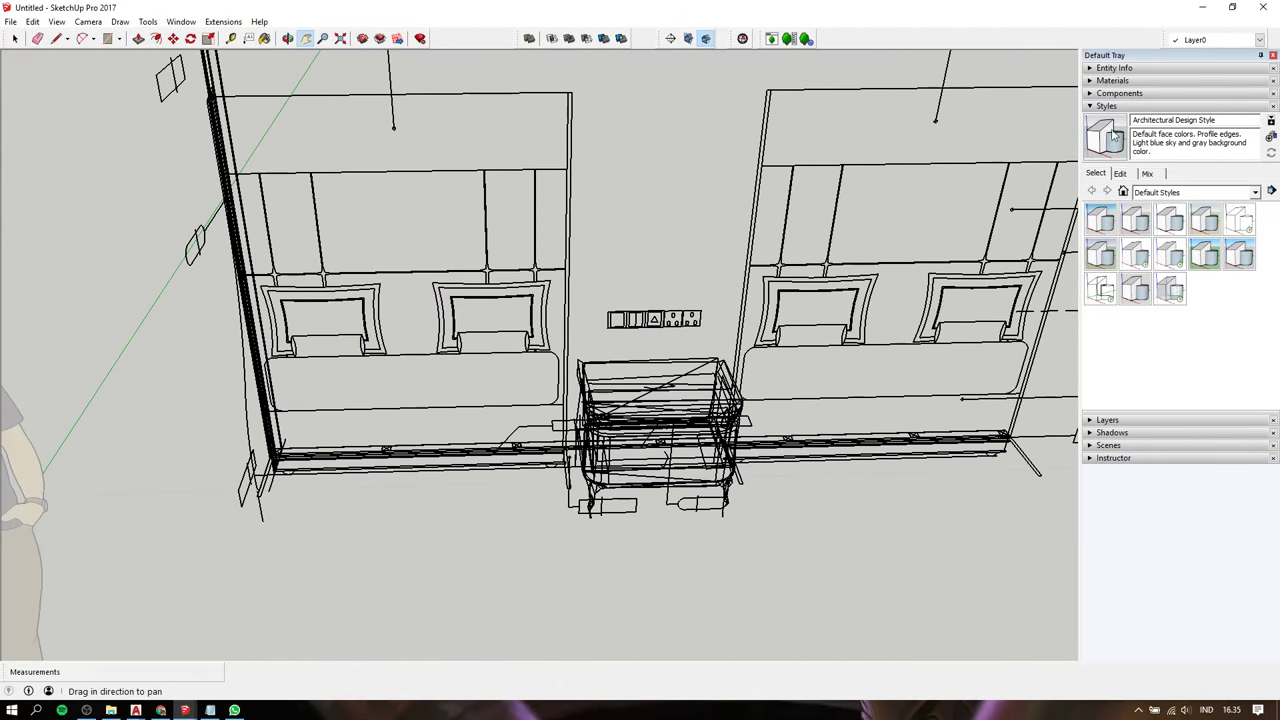
{"action": "left_click", "coordinate": [210, 710]}
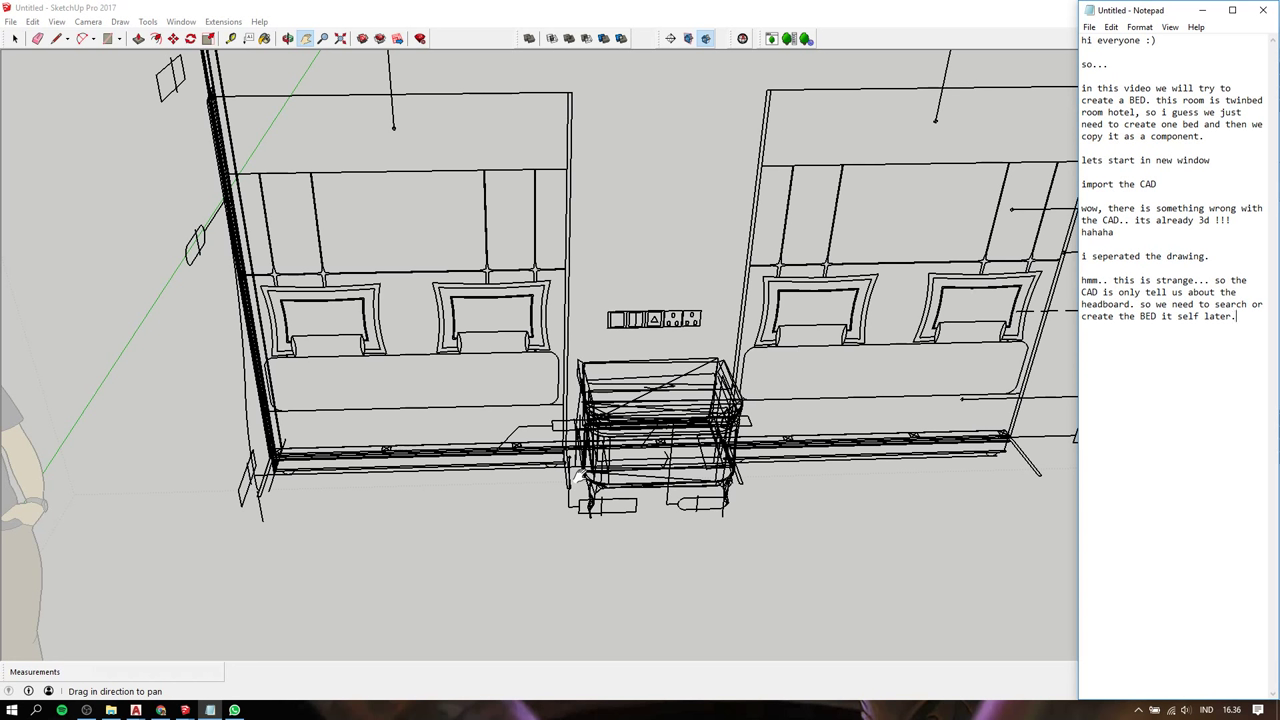
Bring SketchUp to the front and orbit and zoom until the beds face head-on
{"action": "left_click", "coordinate": [375, 242]}
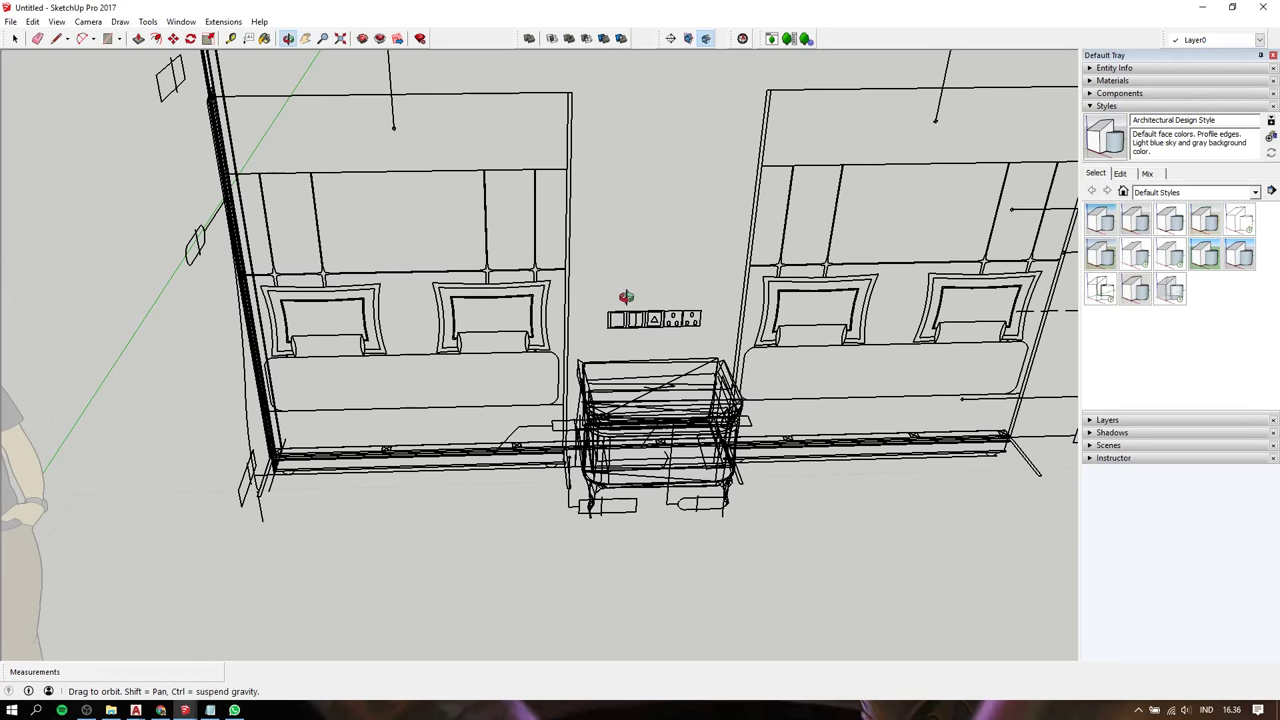
{"action": "mouse_move", "coordinate": [629, 289]}
{"action": "middle_mouse_down"}
{"action": "mouse_move", "coordinate": [540, 191]}
{"action": "mouse_move", "coordinate": [425, 200]}
{"action": "mouse_move", "coordinate": [457, 337]}
{"action": "mouse_move", "coordinate": [649, 289]}
{"action": "mouse_move", "coordinate": [589, 297]}
{"action": "middle_mouse_up"}
{"action": "scroll", "coordinate": [425, 200], "scroll_direction": "down", "scroll_amount": 5}
{"action": "scroll", "coordinate": [417, 303], "scroll_direction": "up", "scroll_amount": 2}
{"action": "scroll", "coordinate": [417, 303], "scroll_direction": "up", "scroll_amount": 2}
{"action": "scroll", "coordinate": [363, 323], "scroll_direction": "up", "scroll_amount": 3}
{"action": "mouse_move", "coordinate": [488, 614]}
{"action": "middle_mouse_down", "text": "shift"}
{"action": "mouse_move", "coordinate": [480, 444]}
{"action": "mouse_move", "coordinate": [360, 420]}
{"action": "mouse_move", "coordinate": [451, 369]}
{"action": "mouse_move", "coordinate": [477, 366]}
{"action": "mouse_move", "coordinate": [491, 383]}
{"action": "mouse_move", "coordinate": [371, 354]}
{"action": "mouse_move", "coordinate": [501, 329]}
{"action": "mouse_move", "coordinate": [597, 368]}
{"action": "middle_mouse_up", "text": "shift"}
{"action": "scroll", "coordinate": [480, 444], "scroll_direction": "up", "scroll_amount": 2}
{"action": "scroll", "coordinate": [480, 424], "scroll_direction": "up", "scroll_amount": 1}
{"action": "scroll", "coordinate": [451, 369], "scroll_direction": "up", "scroll_amount": 2}
Close in on the headboard's side profile and start a line at its top corner
{"action": "mouse_move", "coordinate": [376, 292]}
{"action": "middle_mouse_down"}
{"action": "mouse_move", "coordinate": [491, 300]}
{"action": "mouse_move", "coordinate": [203, 337]}
{"action": "mouse_move", "coordinate": [260, 366]}
{"action": "mouse_move", "coordinate": [626, 371]}
{"action": "mouse_move", "coordinate": [878, 280]}
{"action": "mouse_move", "coordinate": [760, 290]}
{"action": "mouse_move", "coordinate": [694, 271]}
{"action": "mouse_move", "coordinate": [877, 186]}
{"action": "mouse_move", "coordinate": [790, 207]}
{"action": "middle_mouse_up"}
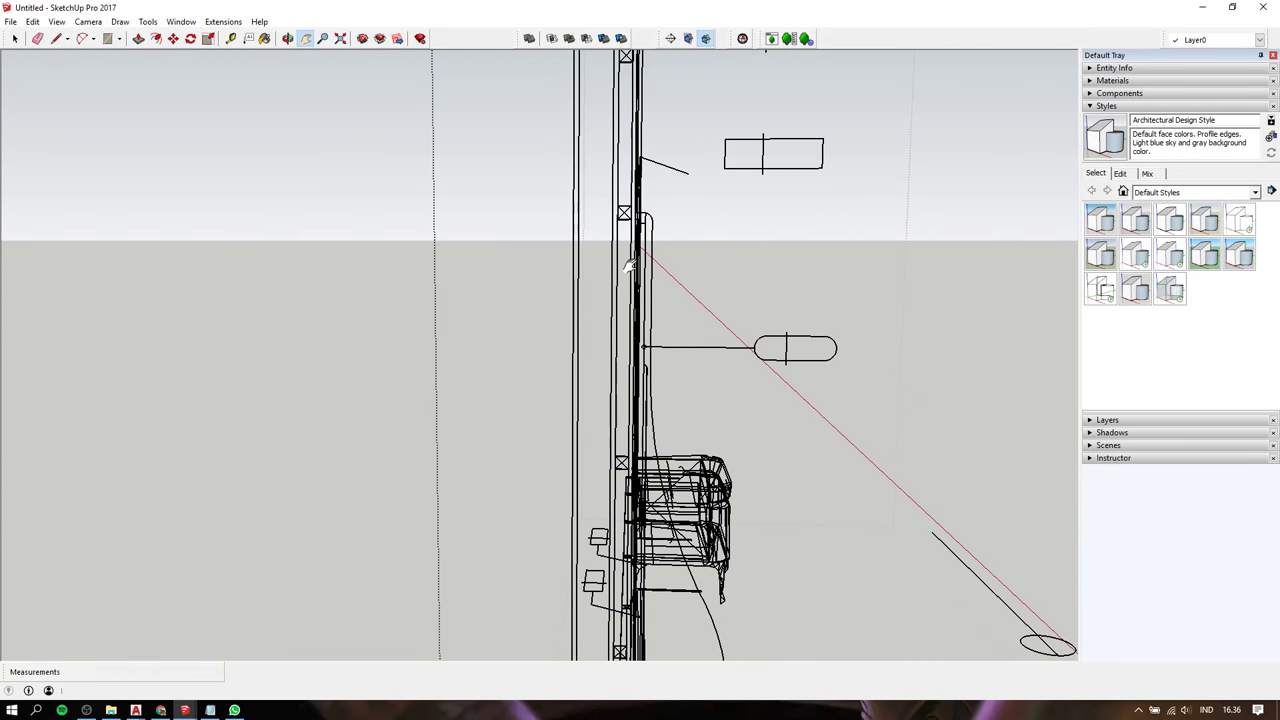
{"action": "scroll", "coordinate": [650, 245], "scroll_direction": "up", "scroll_amount": 2}
{"action": "scroll", "coordinate": [650, 245], "scroll_direction": "up", "scroll_amount": 2}
{"action": "scroll", "coordinate": [646, 190], "scroll_direction": "up", "scroll_amount": 2}
{"action": "scroll", "coordinate": [646, 182], "scroll_direction": "down", "scroll_amount": 2}
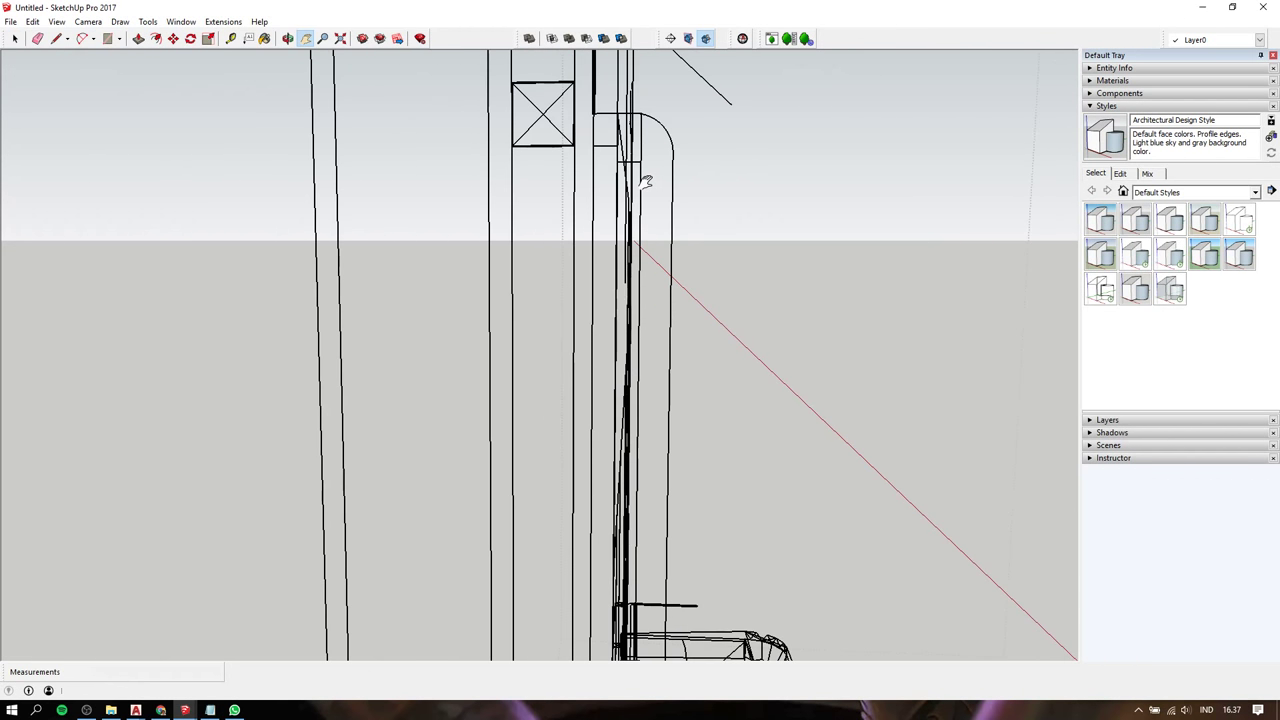
{"action": "scroll", "coordinate": [640, 185], "scroll_direction": "down", "scroll_amount": 1}
{"action": "key", "text": "l"}
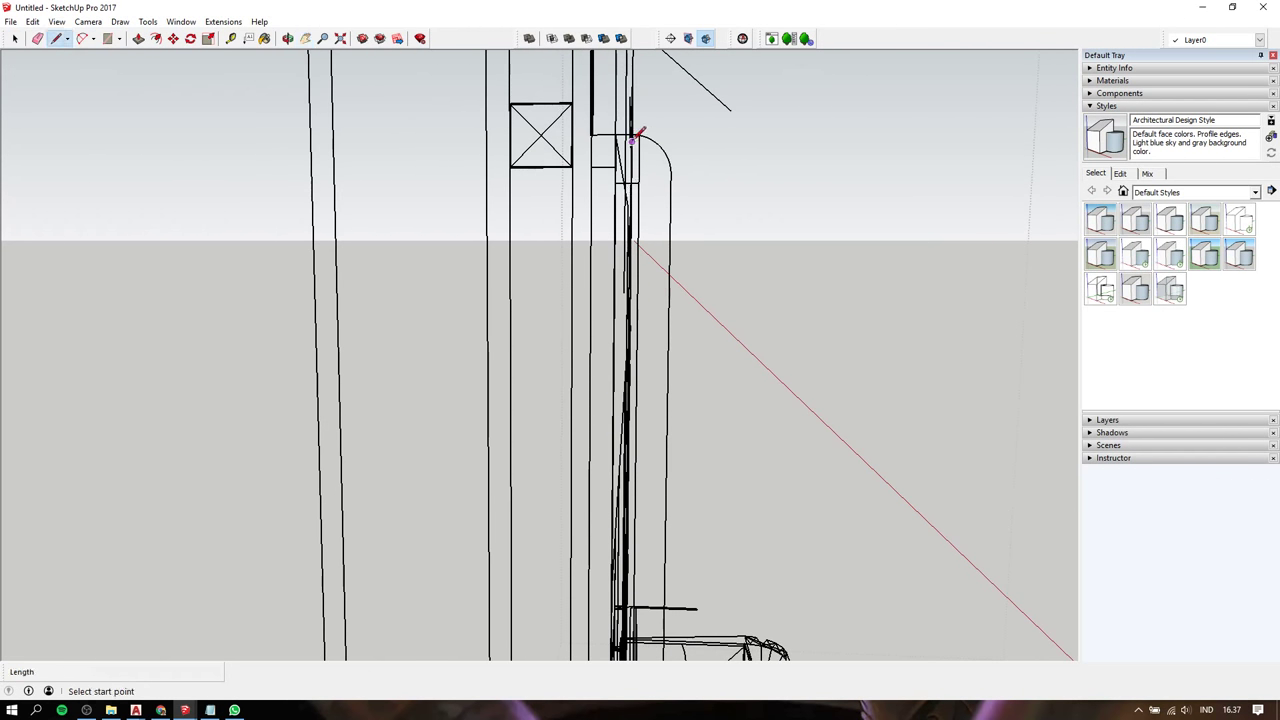
{"action": "left_click", "coordinate": [616, 134]}
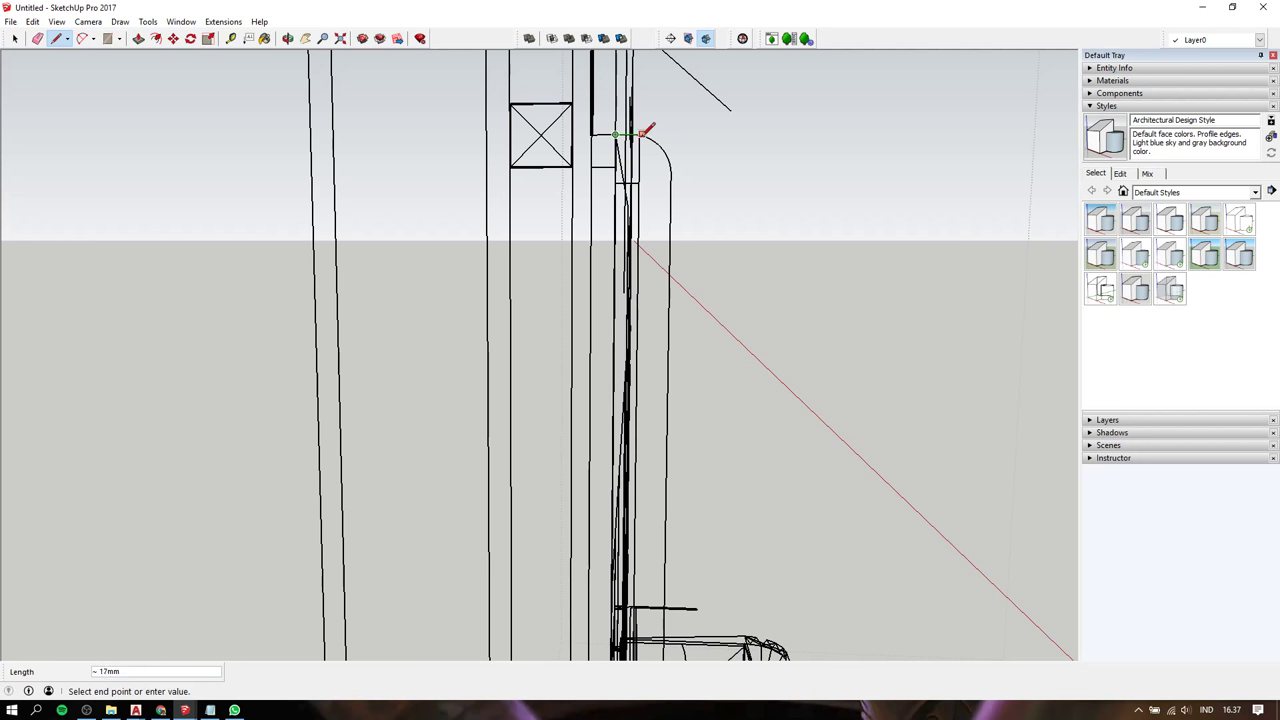
Trace the first arc of the rounded top corner with the 2-Point Arc tool
{"action": "middle_click_drag", "start_coordinate": [644, 134], "coordinate": [645, 157], "text": "shift"}
{"action": "scroll", "coordinate": [674, 408], "scroll_direction": "down", "scroll_amount": 1}
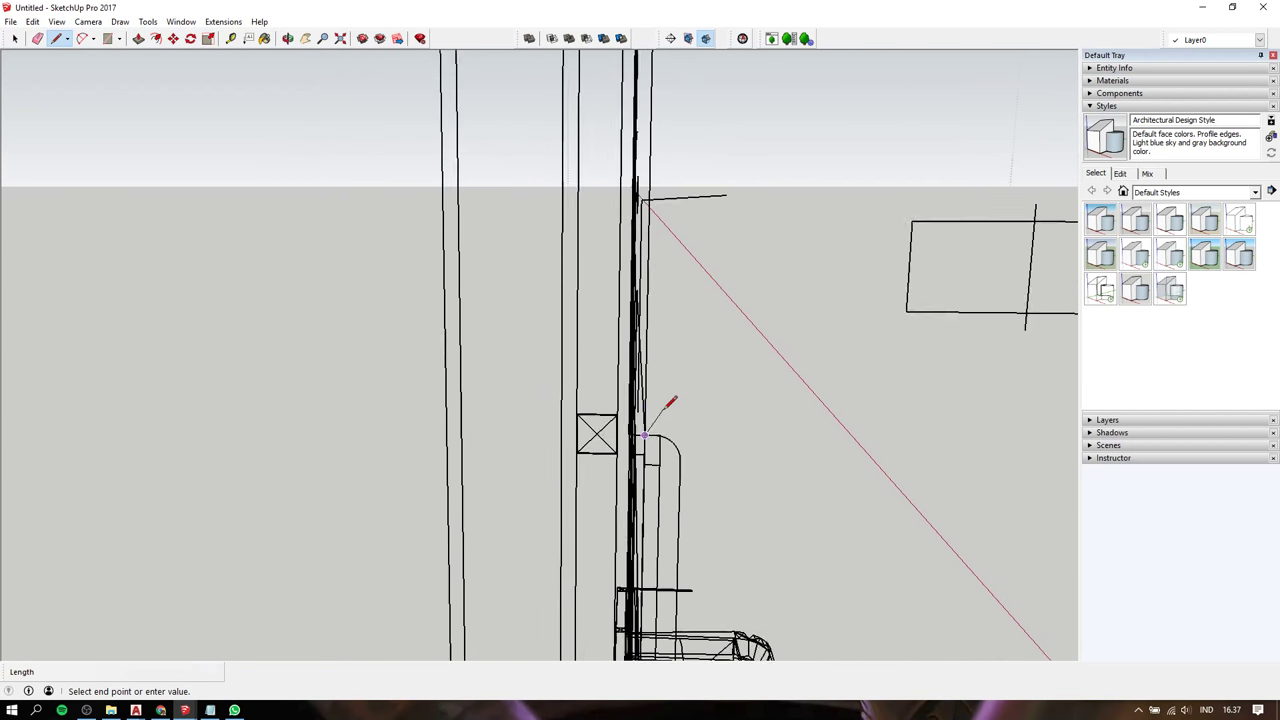
{"action": "scroll", "coordinate": [668, 410], "scroll_direction": "up", "scroll_amount": 2}
{"action": "scroll", "coordinate": [671, 415], "scroll_direction": "down", "scroll_amount": 2}
{"action": "scroll", "coordinate": [673, 425], "scroll_direction": "up", "scroll_amount": 4}
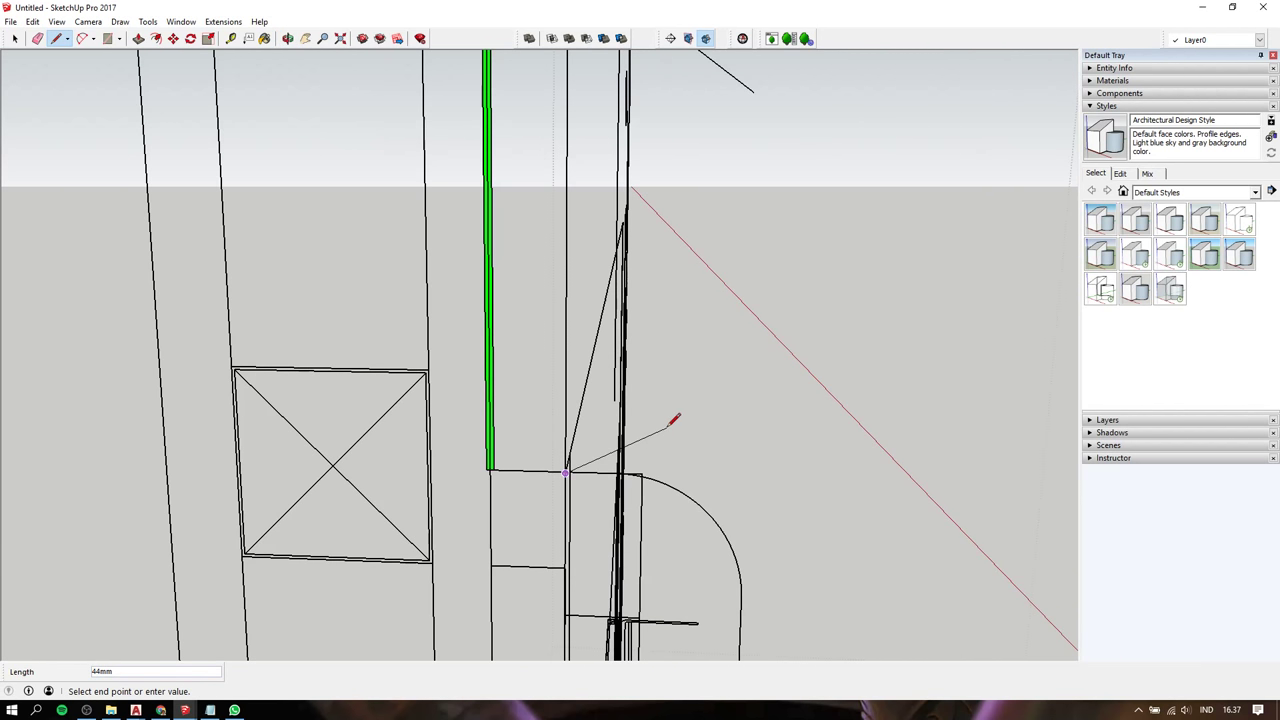
{"action": "middle_click_drag", "start_coordinate": [670, 425], "coordinate": [688, 152], "text": "shift"}
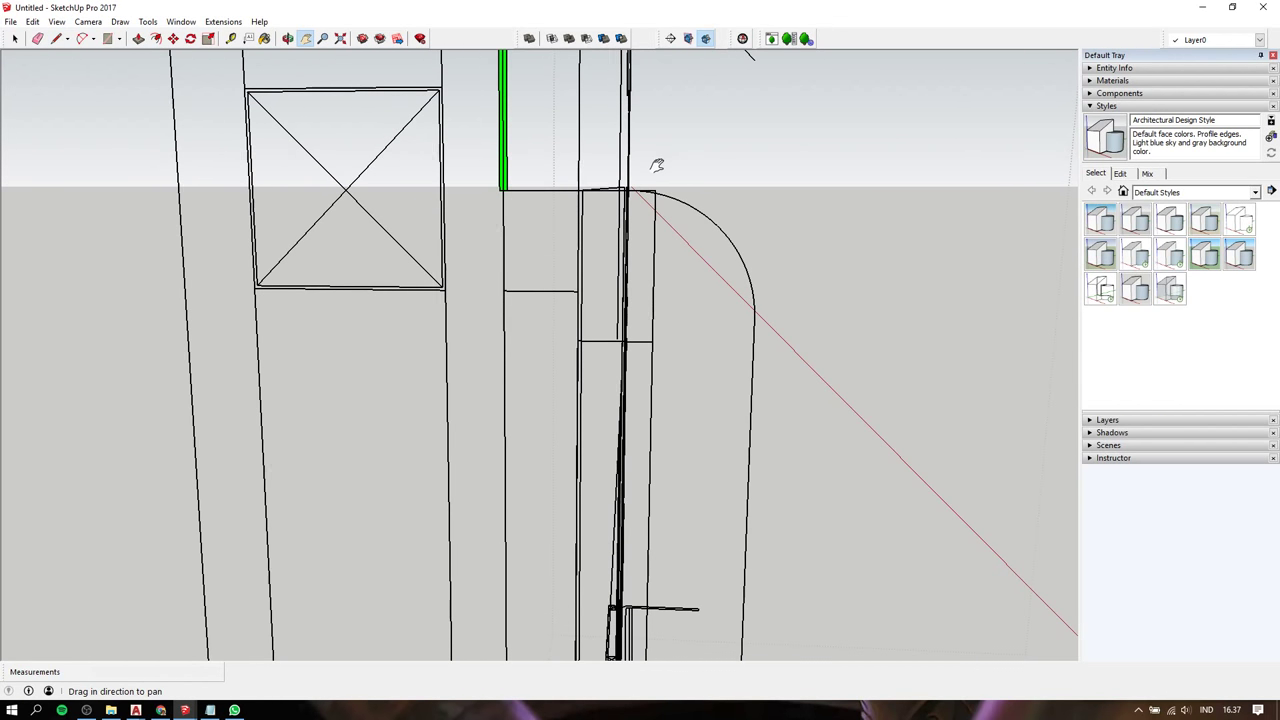
{"action": "key", "text": "a"}
{"action": "middle_click_drag", "start_coordinate": [584, 186], "coordinate": [667, 174]}
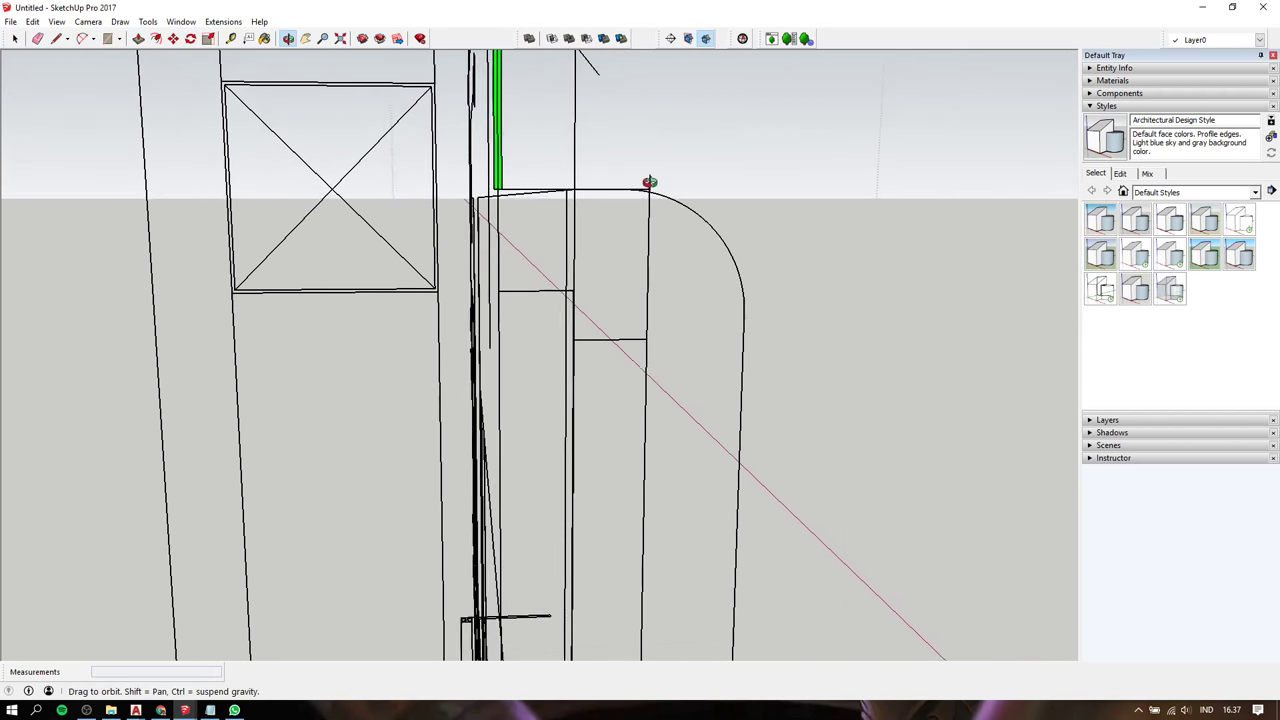
{"action": "left_click", "coordinate": [573, 190]}
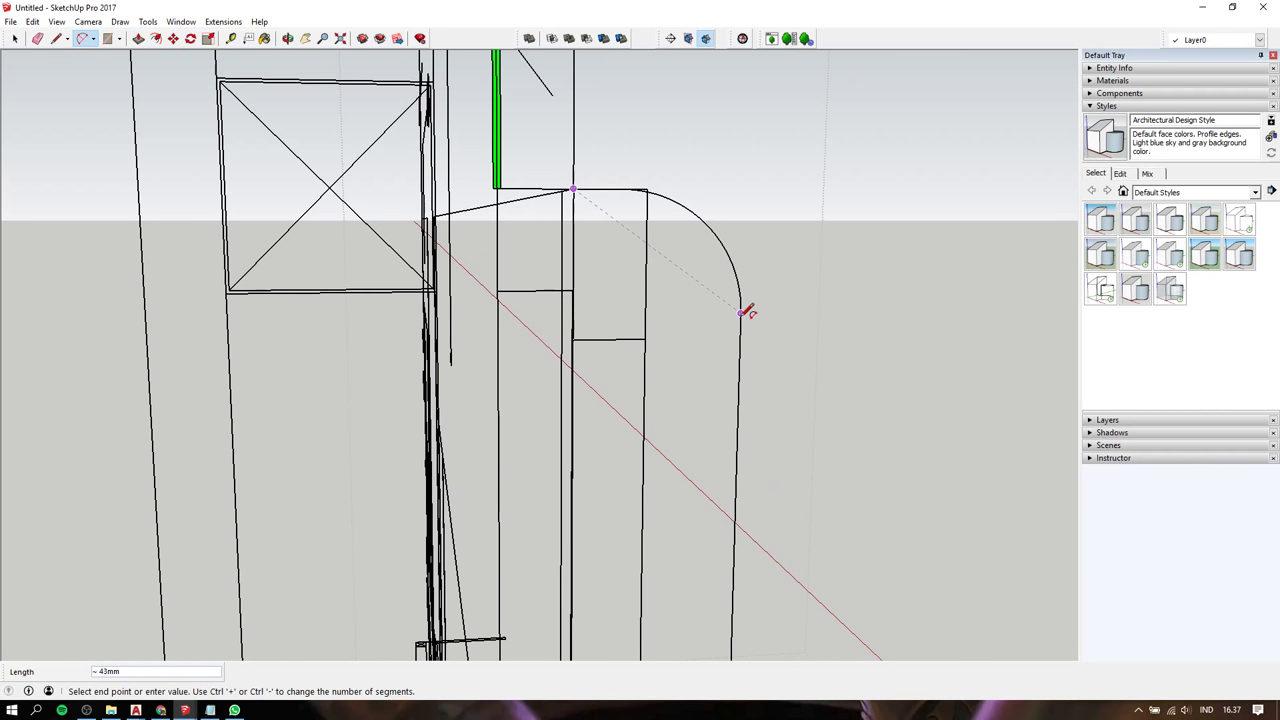
{"action": "left_click", "coordinate": [741, 312]}
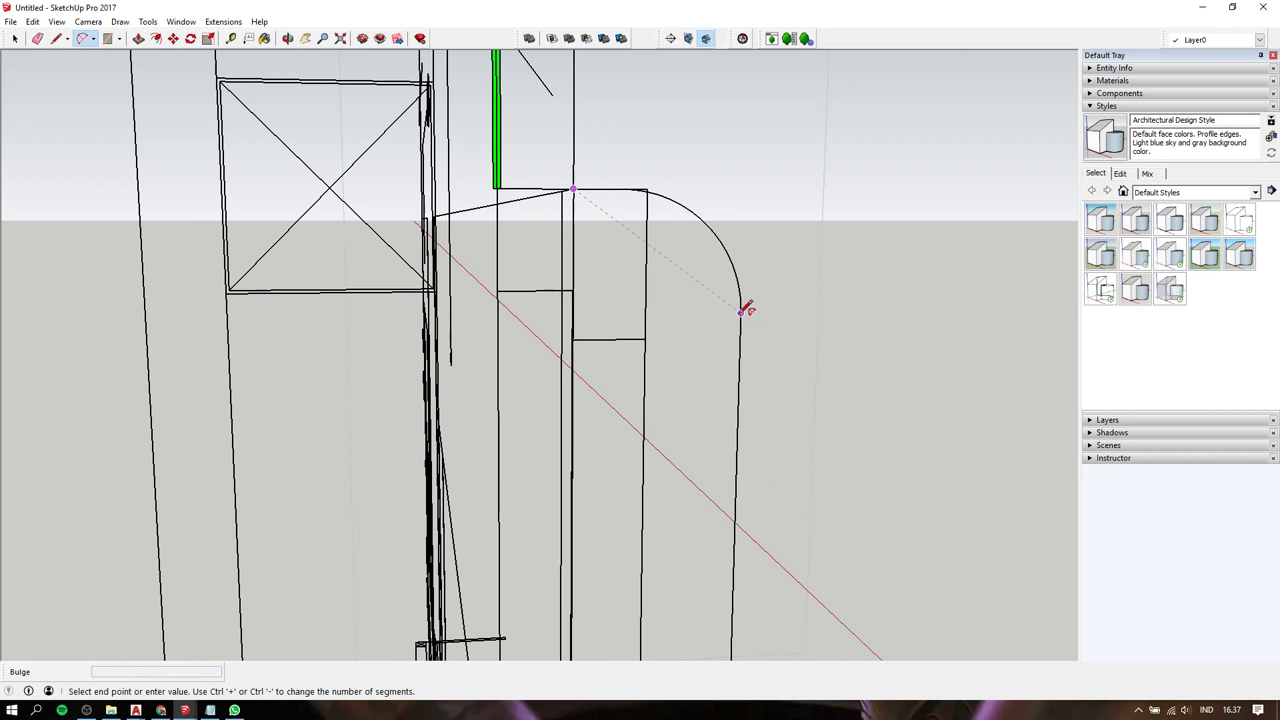
{"action": "left_click", "coordinate": [713, 229]}
Add a short straight segment and a second arc down the curved corner
{"action": "key", "text": "l"}
{"action": "left_click", "coordinate": [573, 189]}
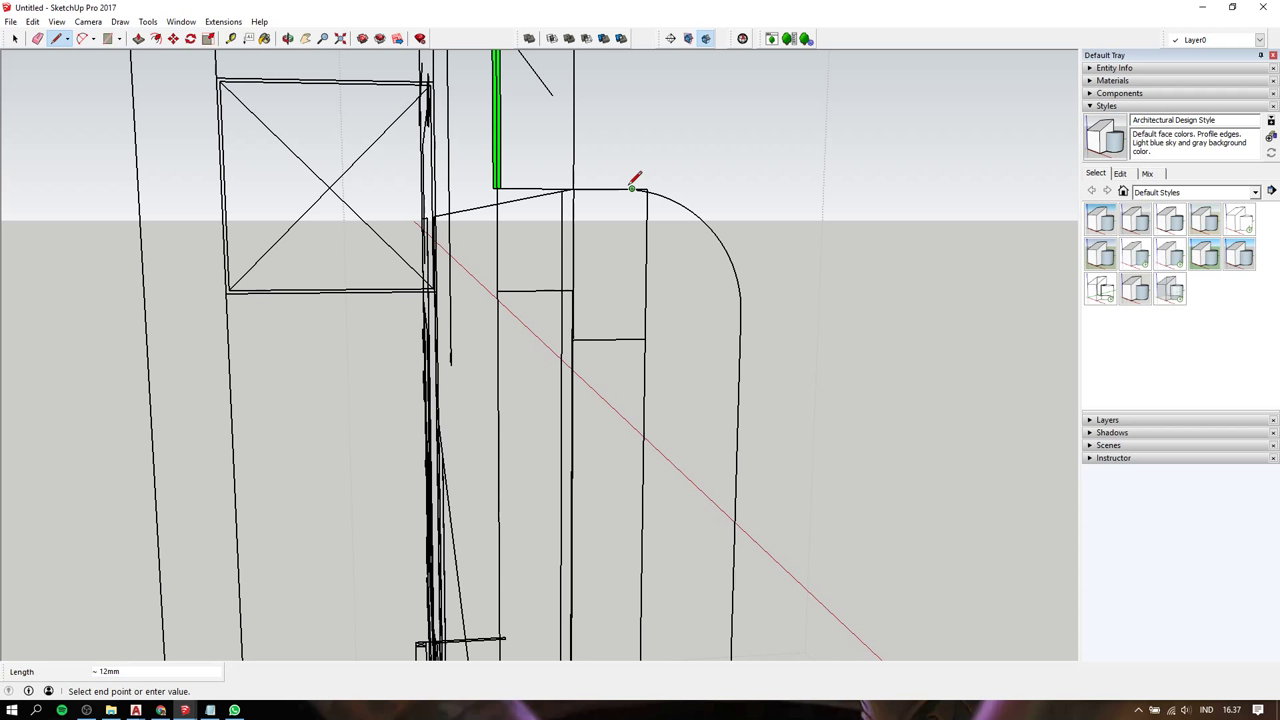
{"action": "left_click", "coordinate": [632, 188]}
{"action": "key", "text": "a"}
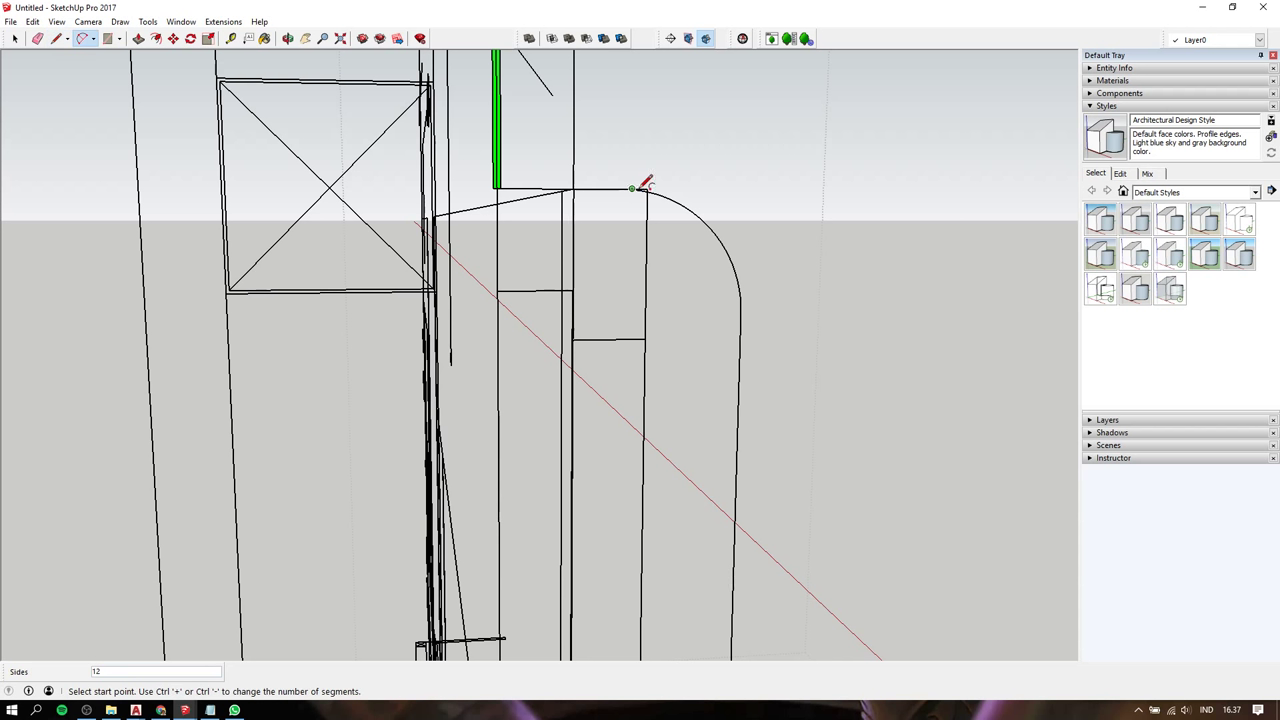
{"action": "left_click", "coordinate": [633, 188]}
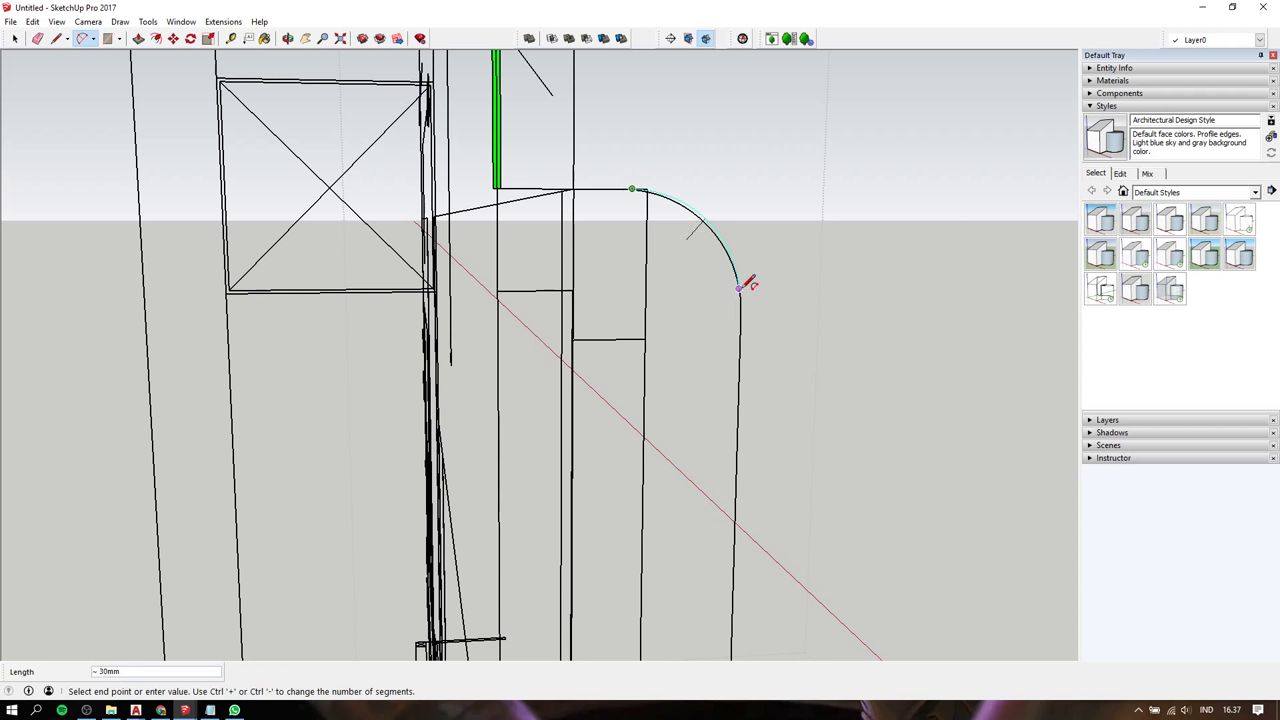
{"action": "left_click", "coordinate": [741, 304]}
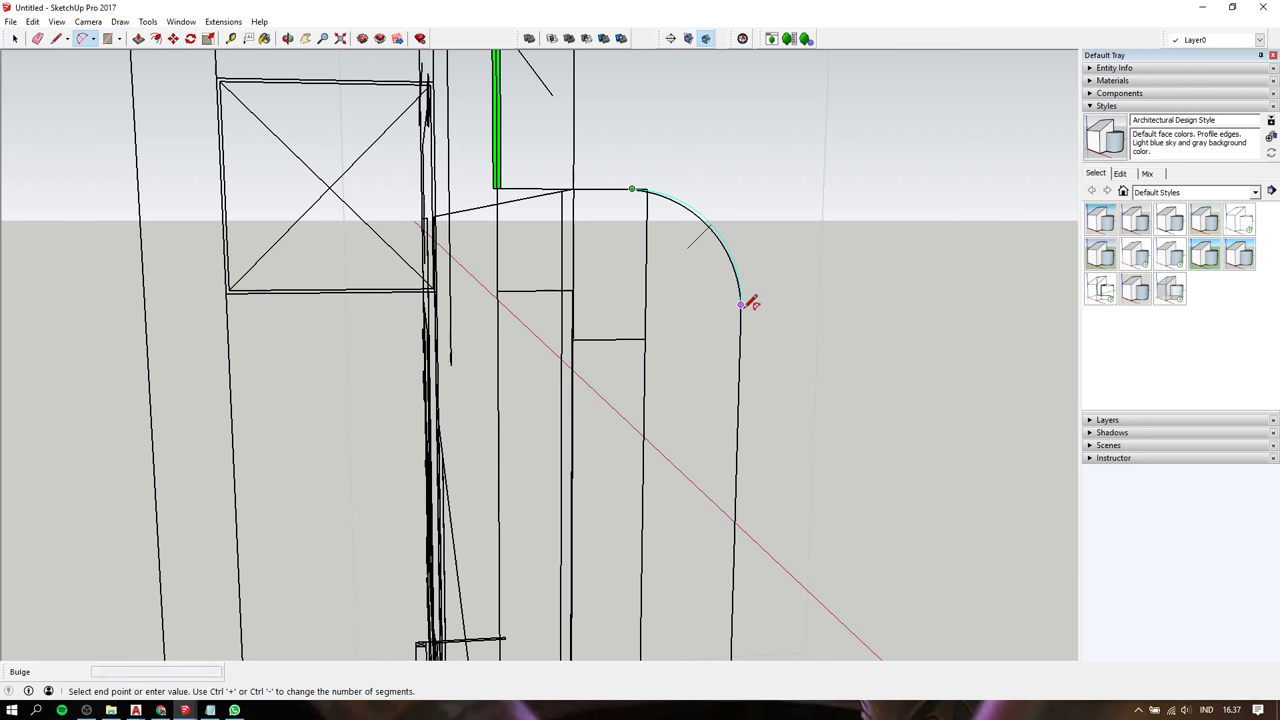
{"action": "left_click", "coordinate": [741, 304]}
{"action": "key", "text": "l"}
{"action": "left_click", "coordinate": [741, 304]}
{"action": "scroll", "coordinate": [741, 304], "scroll_direction": "down", "scroll_amount": 2}
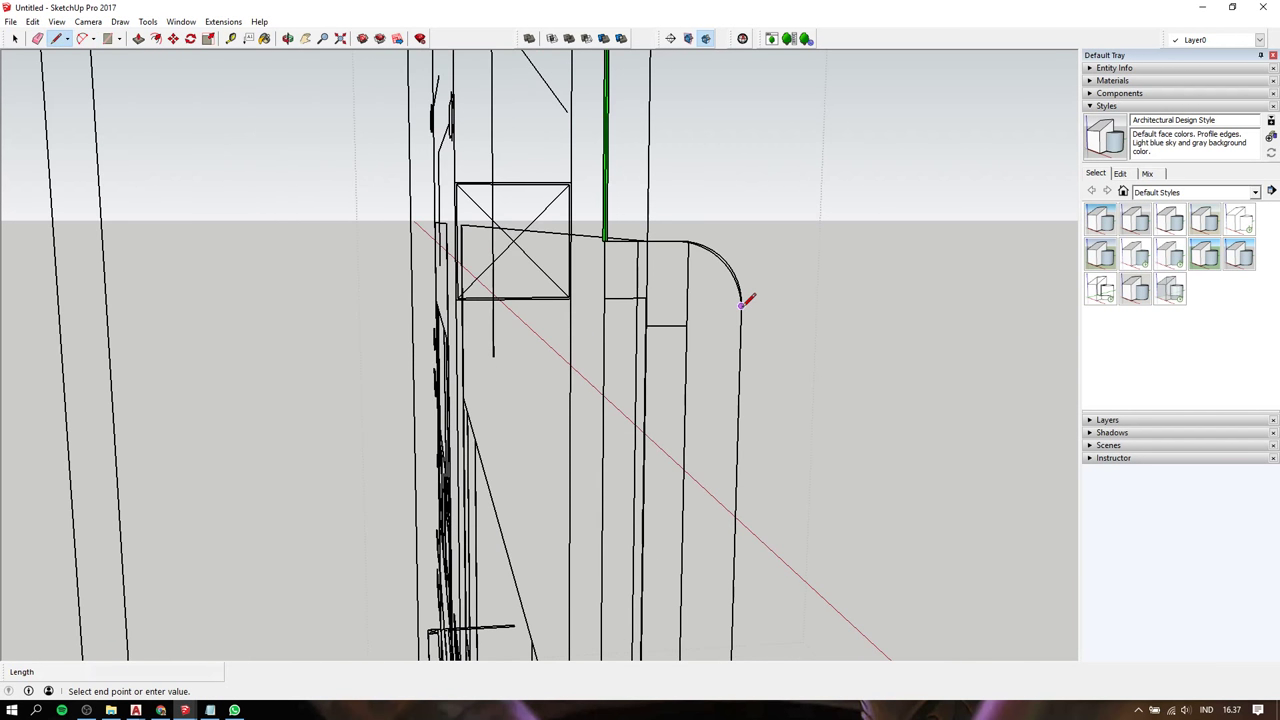
{"action": "scroll", "coordinate": [741, 304], "scroll_direction": "down", "scroll_amount": 3}
Pan down and finish the vertical edge along the drawing's side
{"action": "key", "text": "h"}
{"action": "left_click_drag", "start_coordinate": [760, 600], "coordinate": [702, 318]}
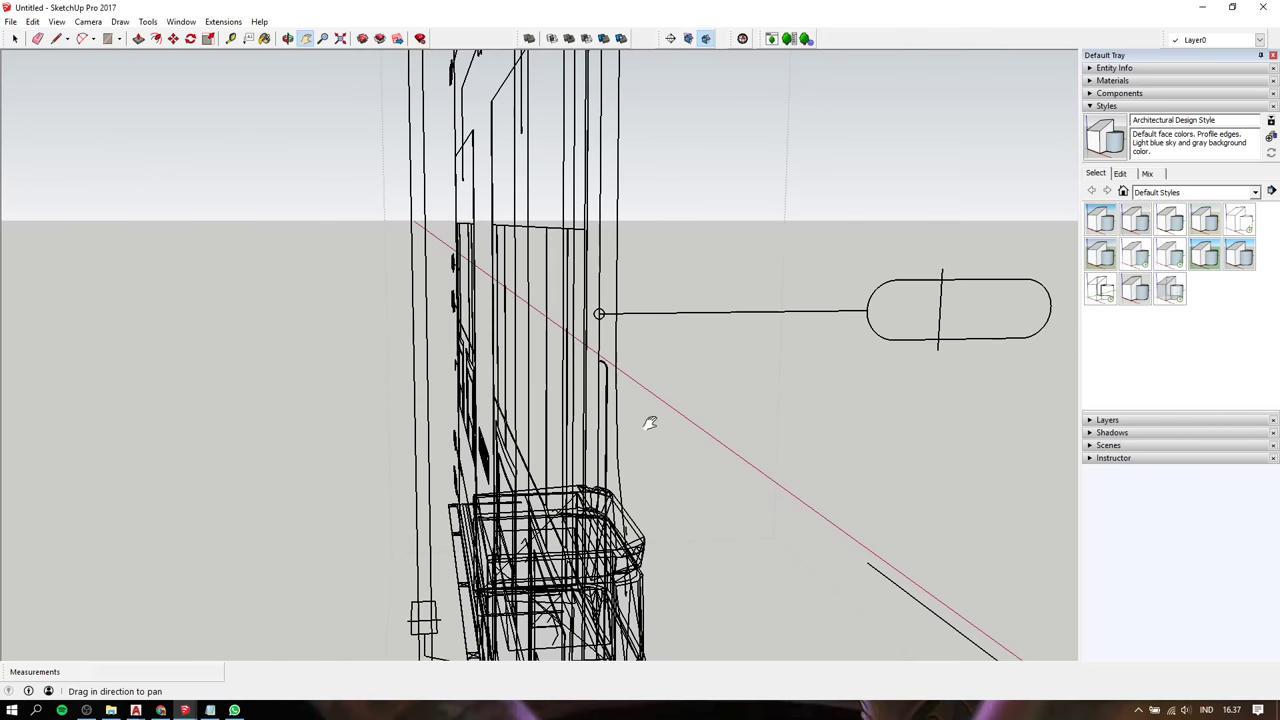
{"action": "left_click_drag", "start_coordinate": [649, 423], "coordinate": [621, 375]}
{"action": "middle_click_drag", "start_coordinate": [621, 375], "coordinate": [606, 400], "text": "shift"}
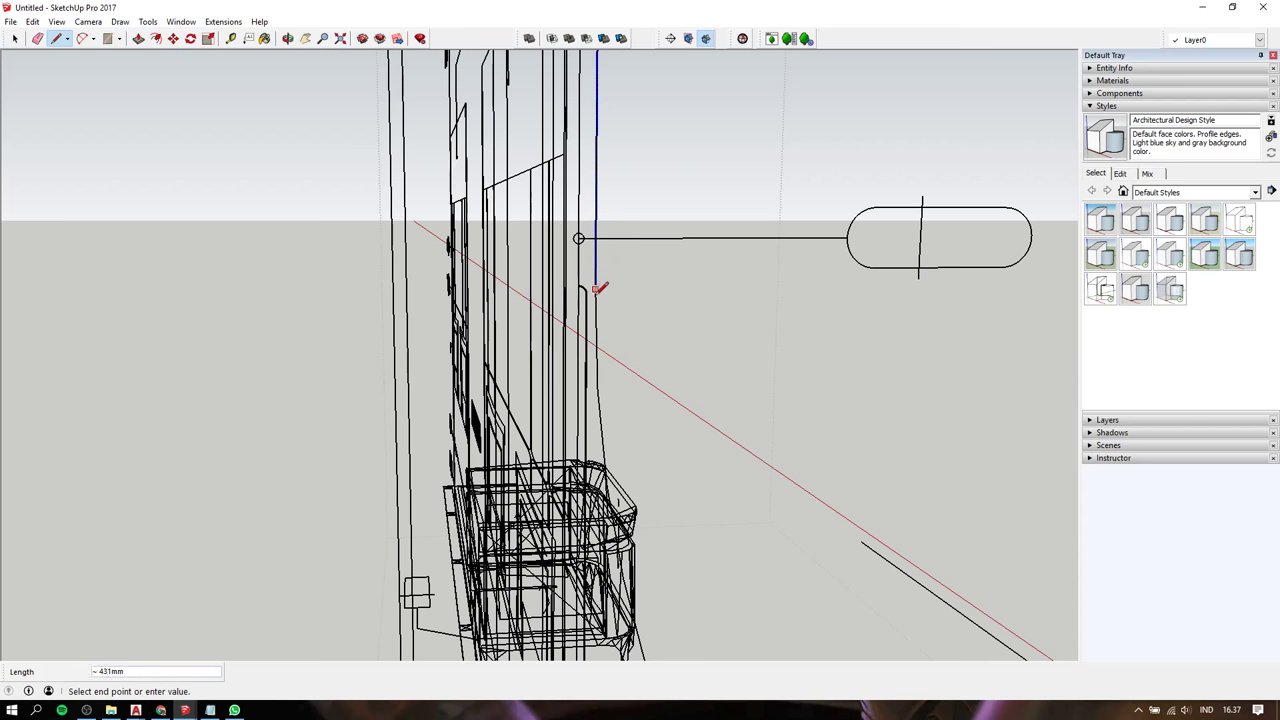
{"action": "left_click", "coordinate": [595, 290]}
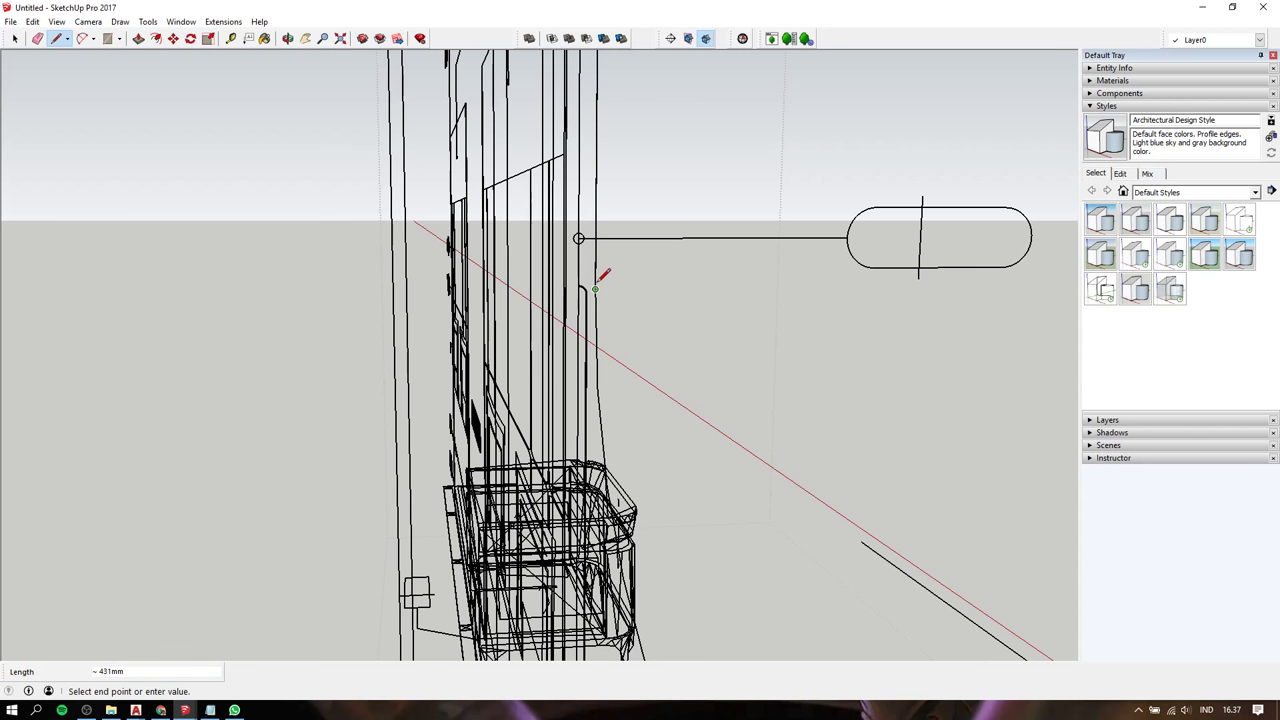
Trace the curved side with an arc, restarting the next arc at the drawing's endpoint
{"action": "key", "text": "a"}
{"action": "key", "text": "h"}
{"action": "mouse_move", "coordinate": [617, 362]}
{"action": "left_mouse_down"}
{"action": "mouse_move", "coordinate": [624, 178]}
{"action": "mouse_move", "coordinate": [677, 266]}
{"action": "mouse_move", "coordinate": [629, 123]}
{"action": "mouse_move", "coordinate": [538, 127]}
{"action": "left_mouse_up"}
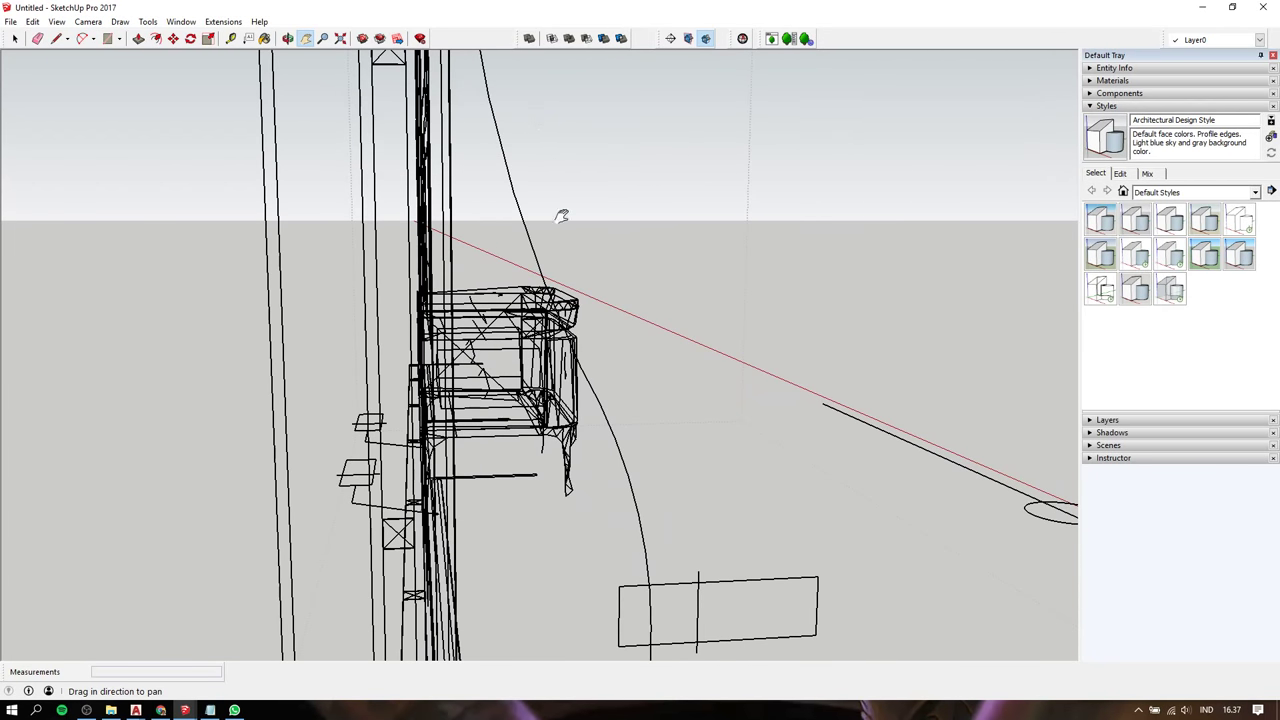
{"action": "key", "text": "a"}
{"action": "left_click", "coordinate": [537, 262]}
{"action": "left_click", "coordinate": [497, 122]}
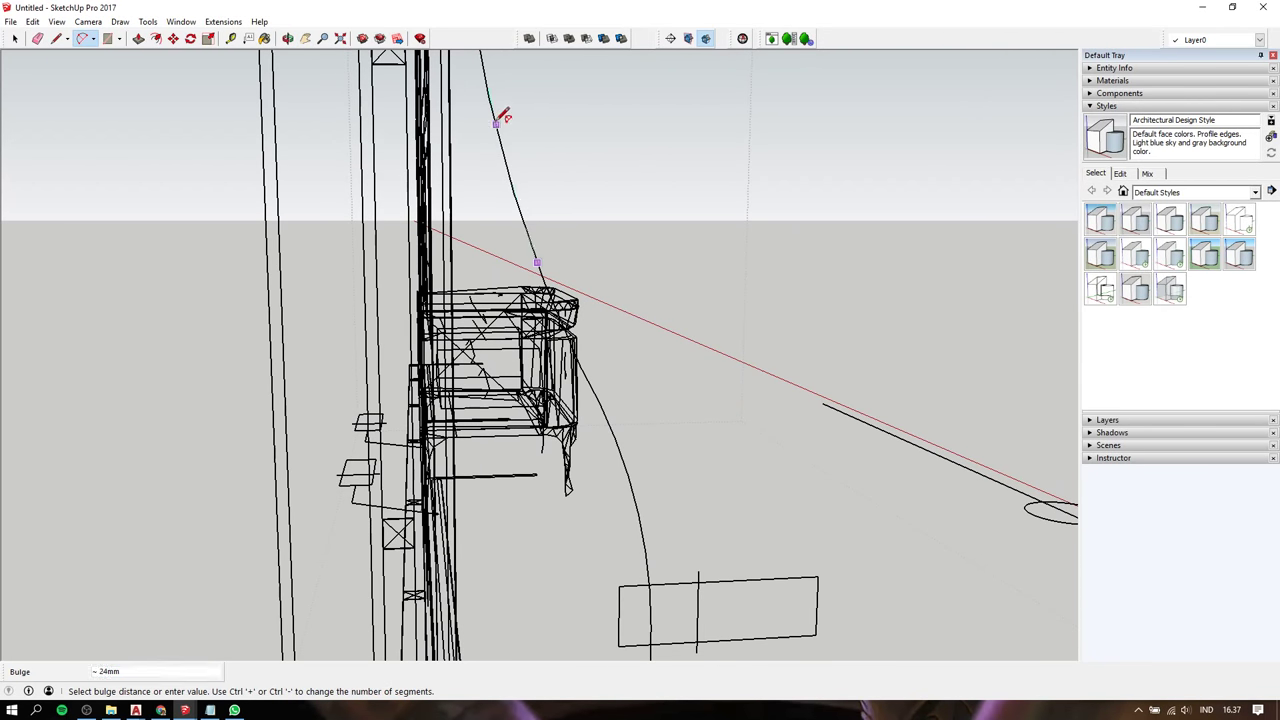
{"action": "left_click", "coordinate": [503, 108]}
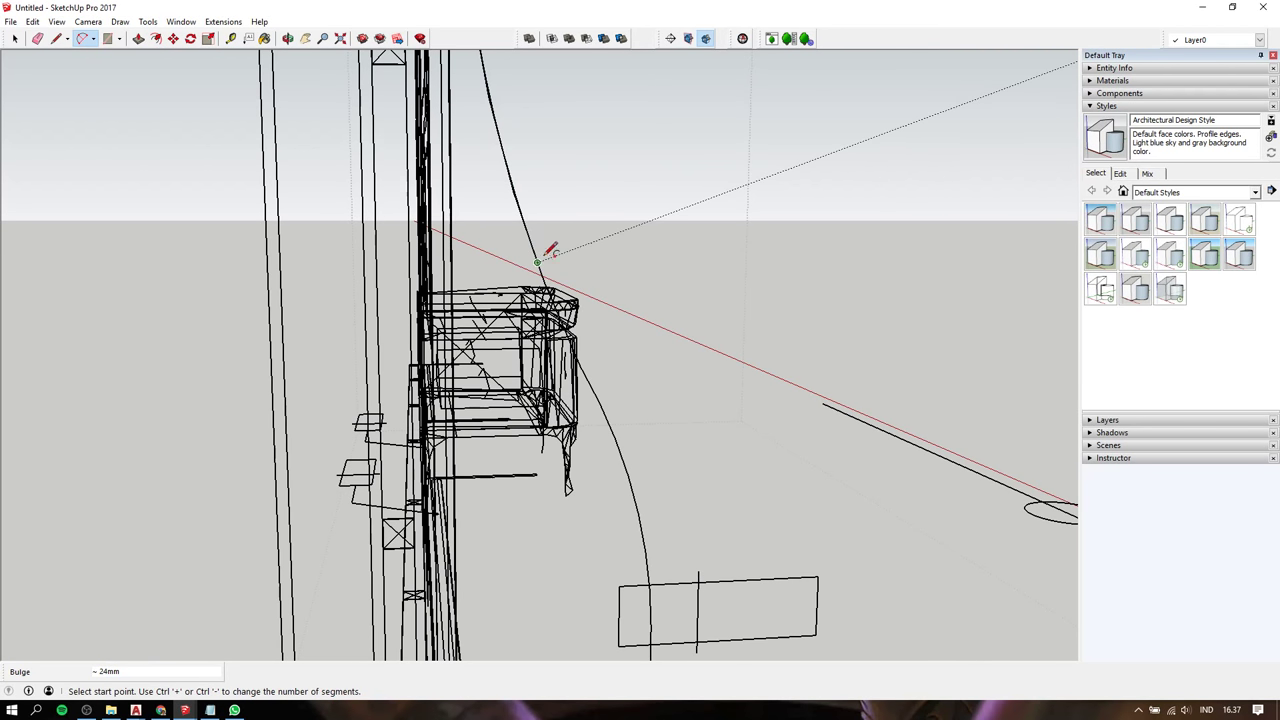
{"action": "left_click", "coordinate": [543, 257]}
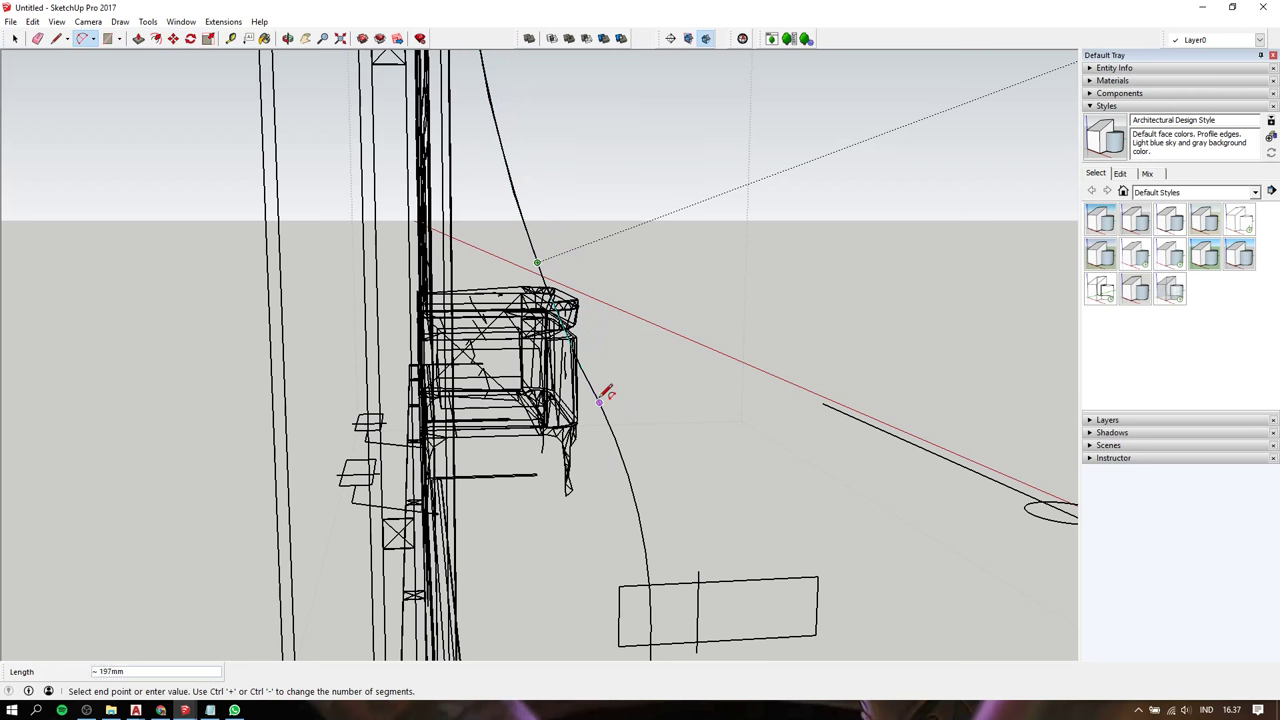
{"action": "key", "text": "Escape"}
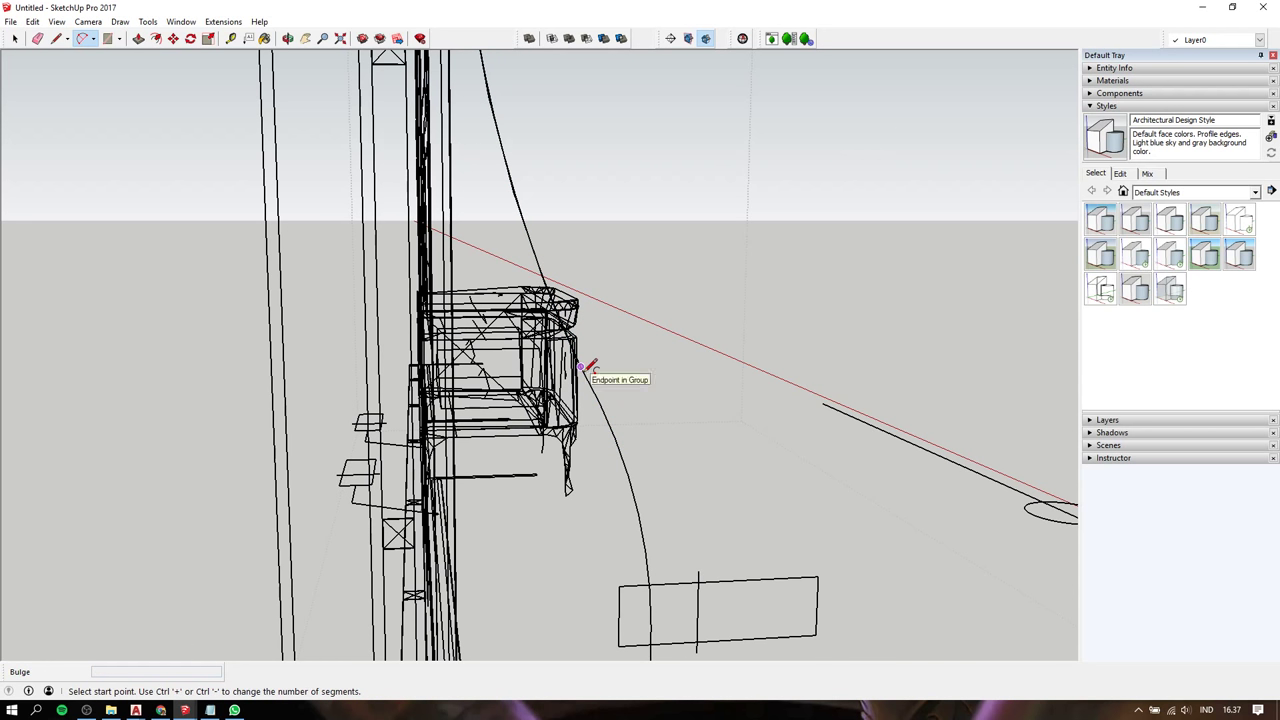
{"action": "left_click", "coordinate": [581, 367]}
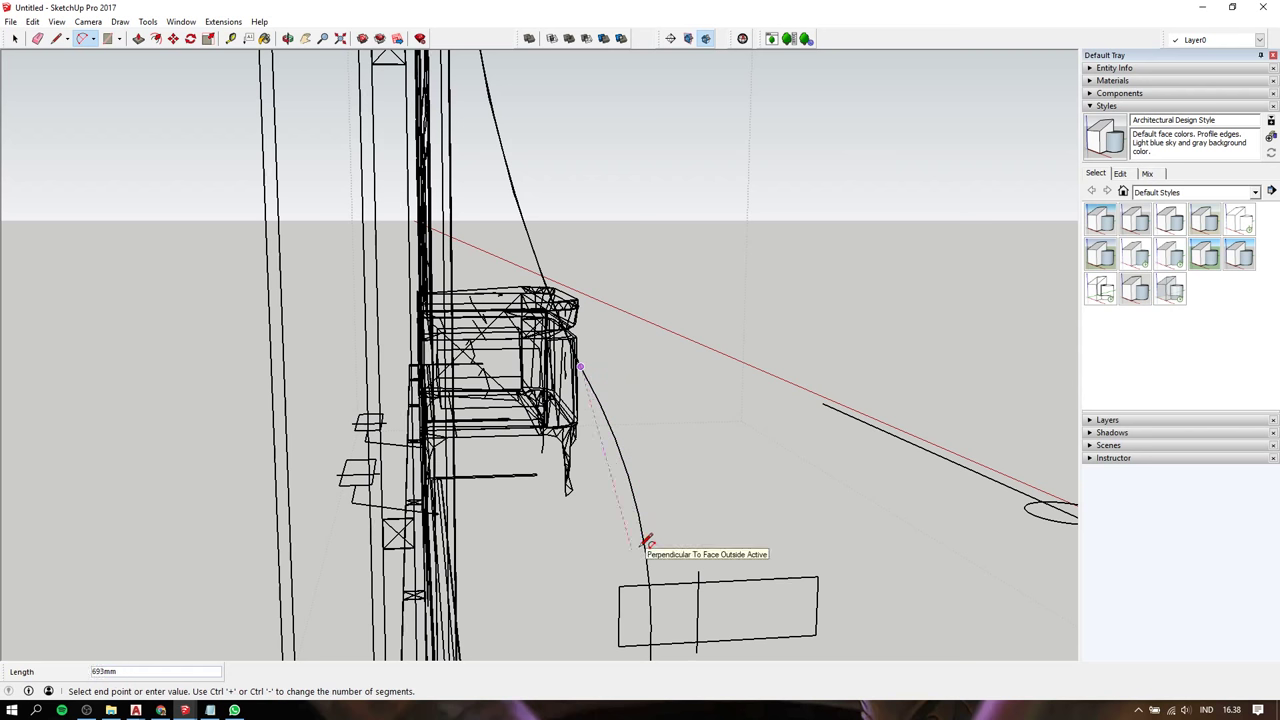
{"action": "middle_click_drag", "start_coordinate": [646, 540], "coordinate": [621, 283], "text": "shift"}
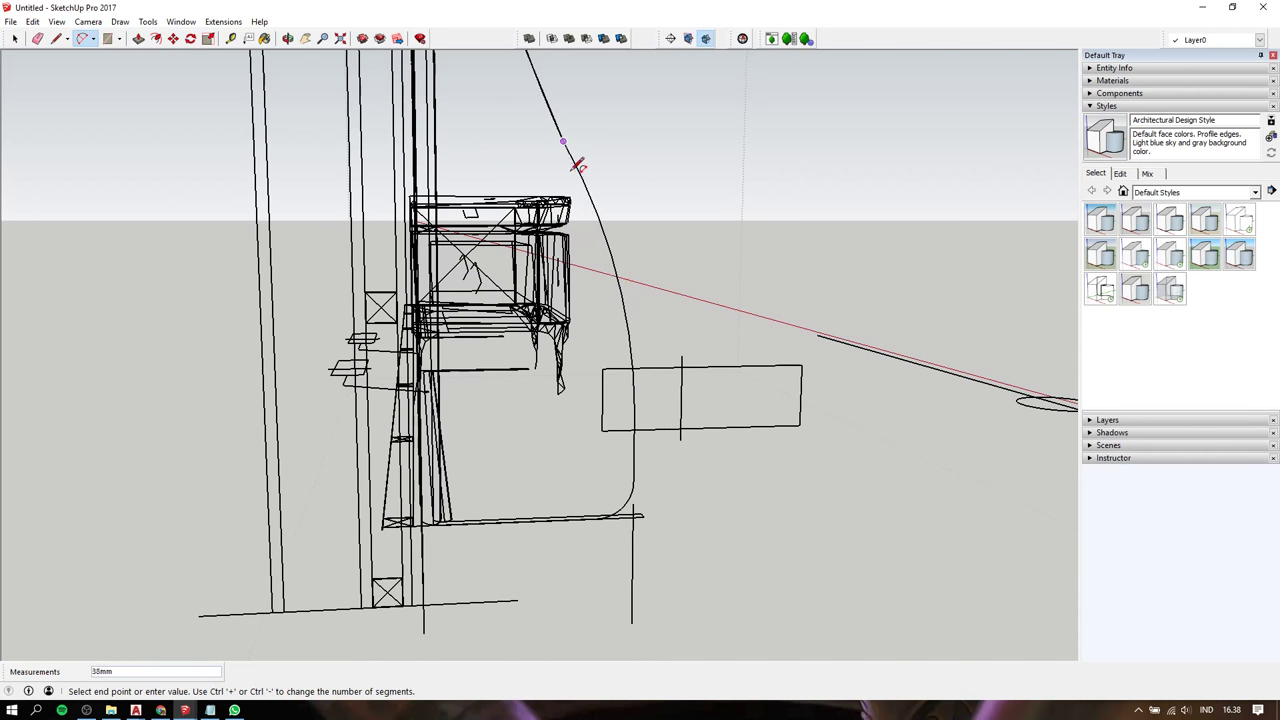
Finish the pending arc further down the curved side
{"action": "left_click", "coordinate": [631, 350]}
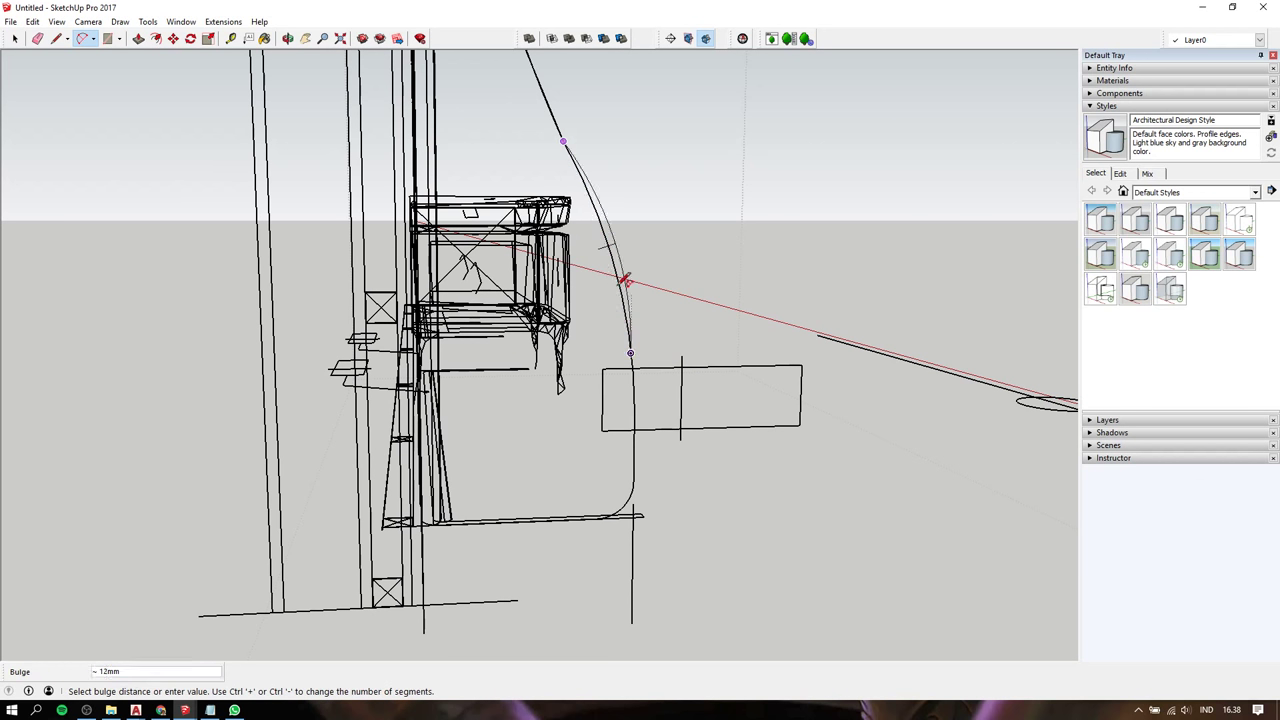
{"action": "left_click", "coordinate": [612, 240]}
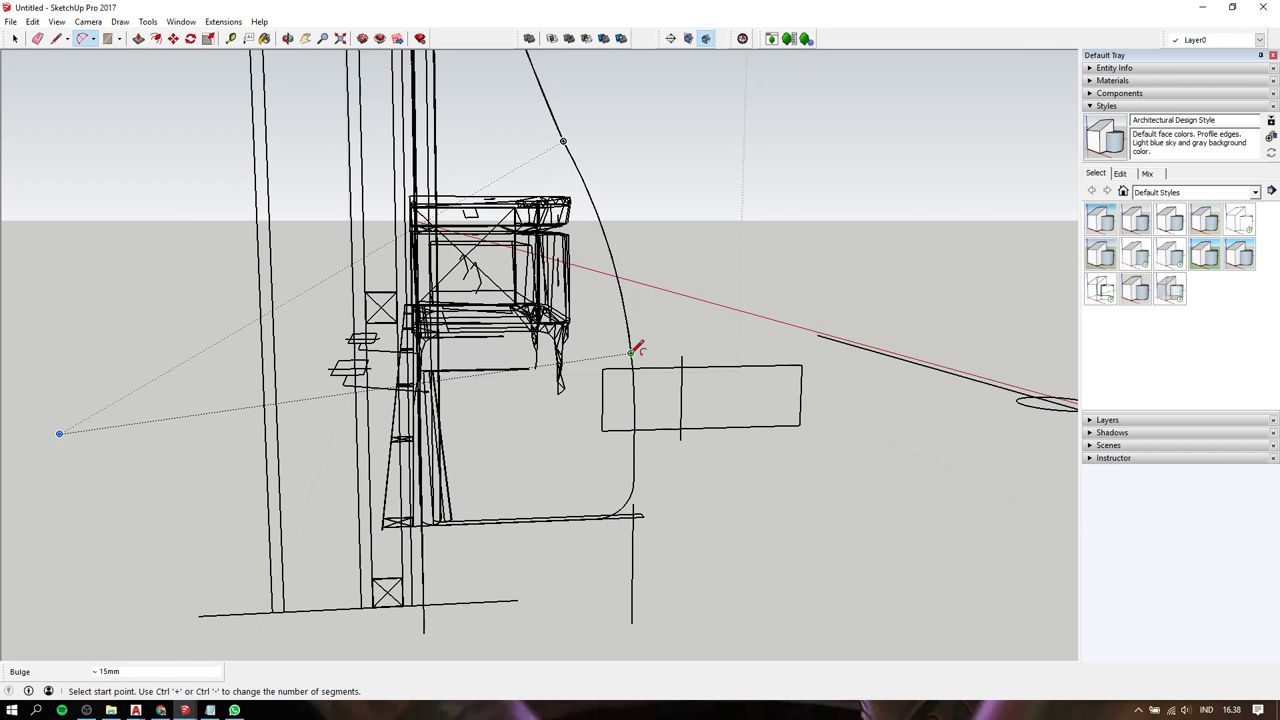
{"action": "key", "text": "l"}
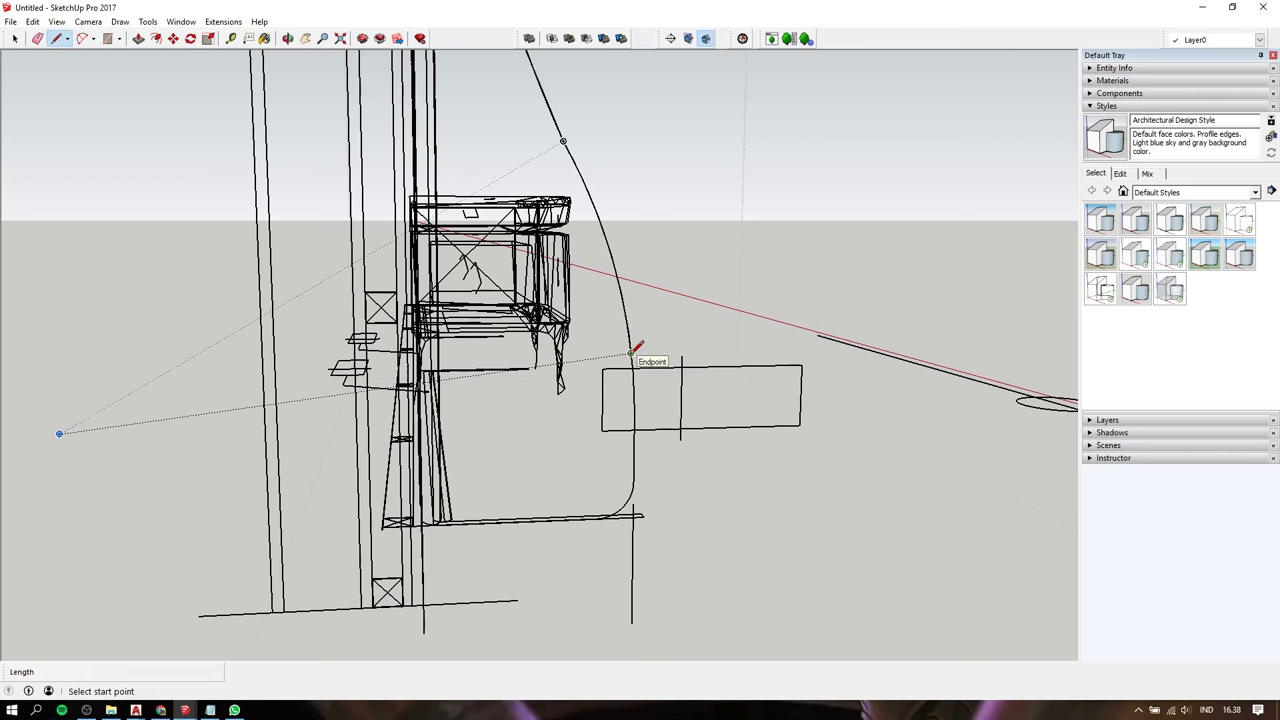
{"action": "left_click", "coordinate": [631, 353]}
Add another arc lower on the side edge and dismiss the segment-count warning
{"action": "key", "text": "a"}
{"action": "left_click", "coordinate": [631, 353]}
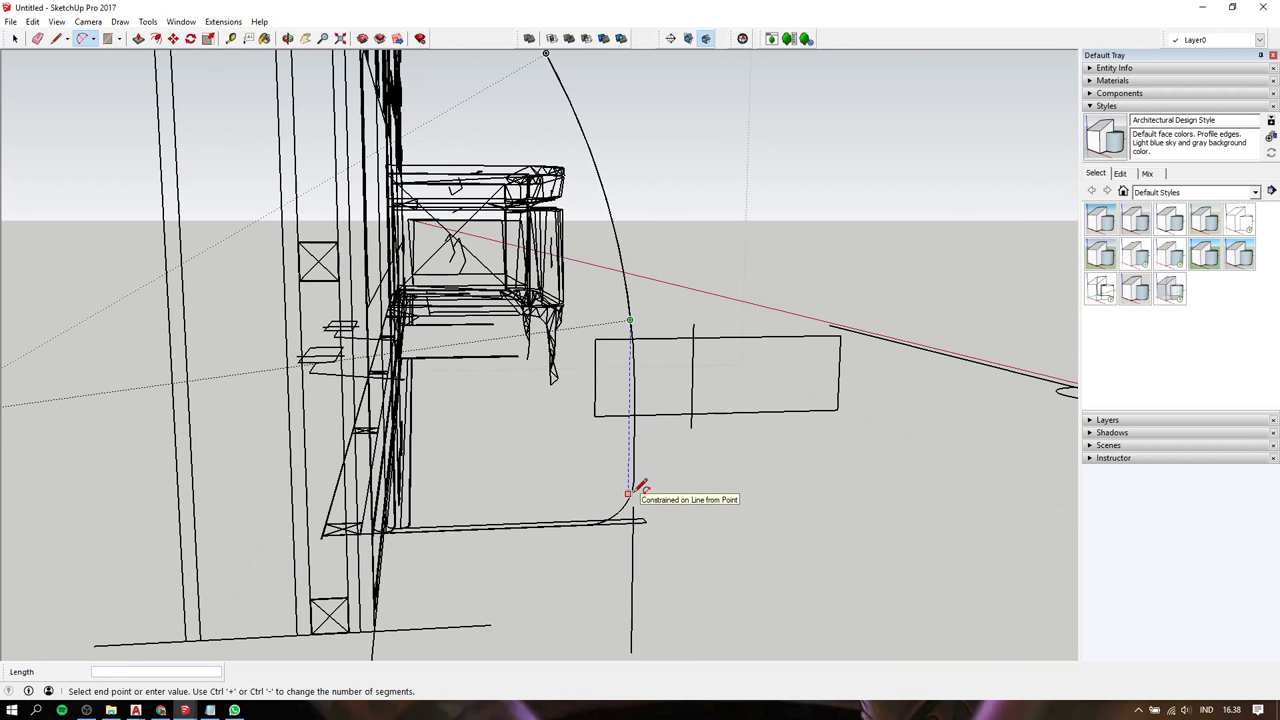
{"action": "scroll", "coordinate": [640, 486], "scroll_direction": "up", "scroll_amount": 1}
{"action": "left_click", "coordinate": [634, 370]}
{"action": "scroll", "coordinate": [640, 362], "scroll_direction": "up", "scroll_amount": 1}
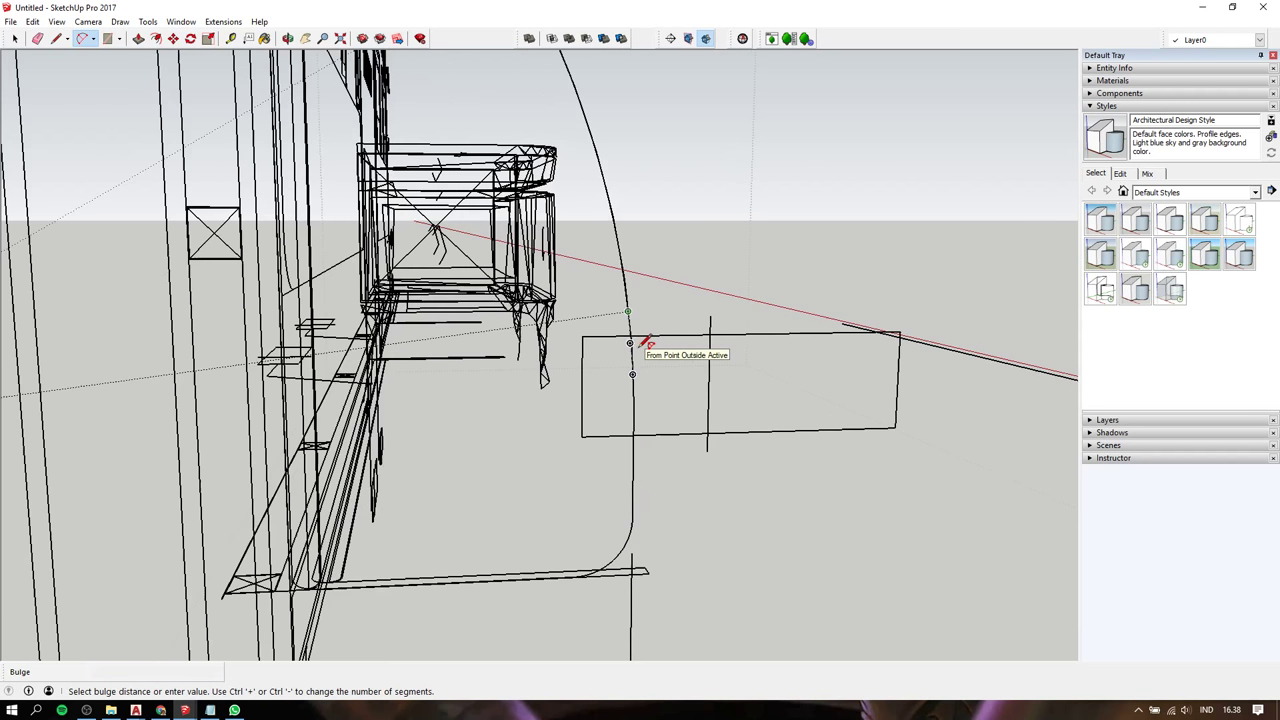
{"action": "scroll", "coordinate": [638, 345], "scroll_direction": "up", "scroll_amount": 2}
{"action": "scroll", "coordinate": [638, 343], "scroll_direction": "down", "scroll_amount": 1}
{"action": "middle_click_drag", "start_coordinate": [636, 342], "coordinate": [671, 366]}
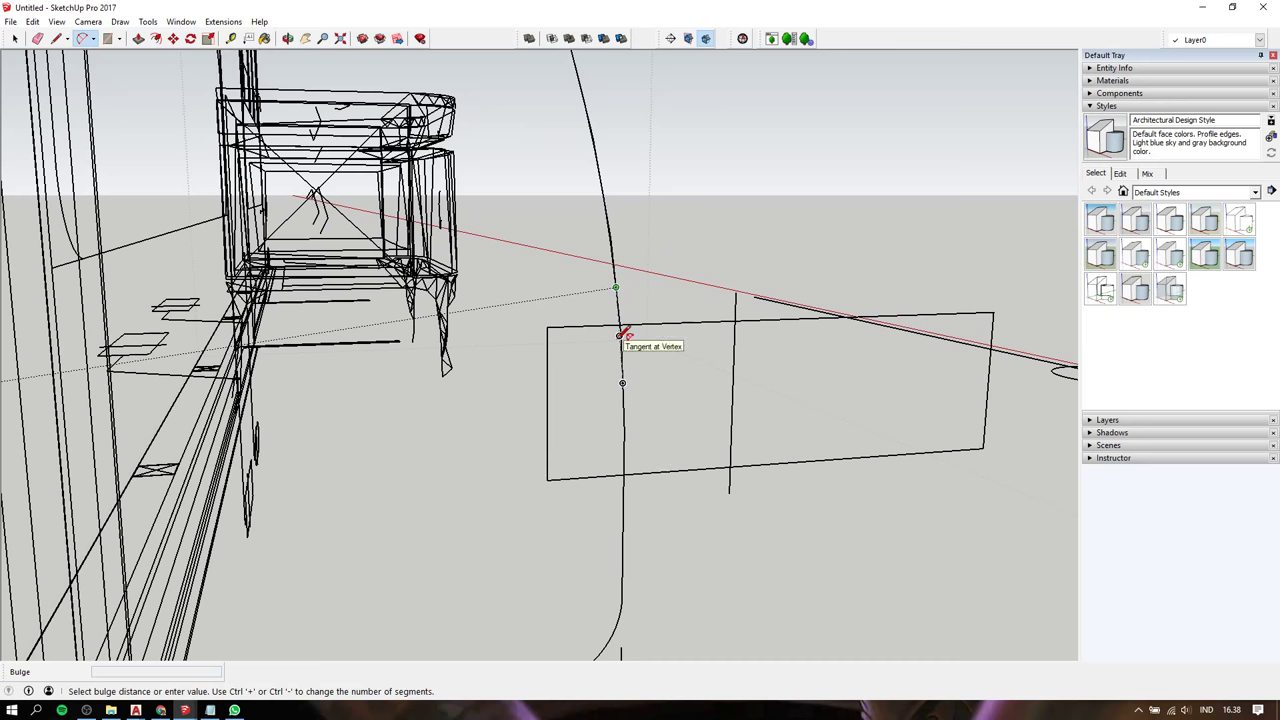
{"action": "scroll", "coordinate": [624, 334], "scroll_direction": "up", "scroll_amount": 1}
{"action": "left_click", "coordinate": [636, 338]}
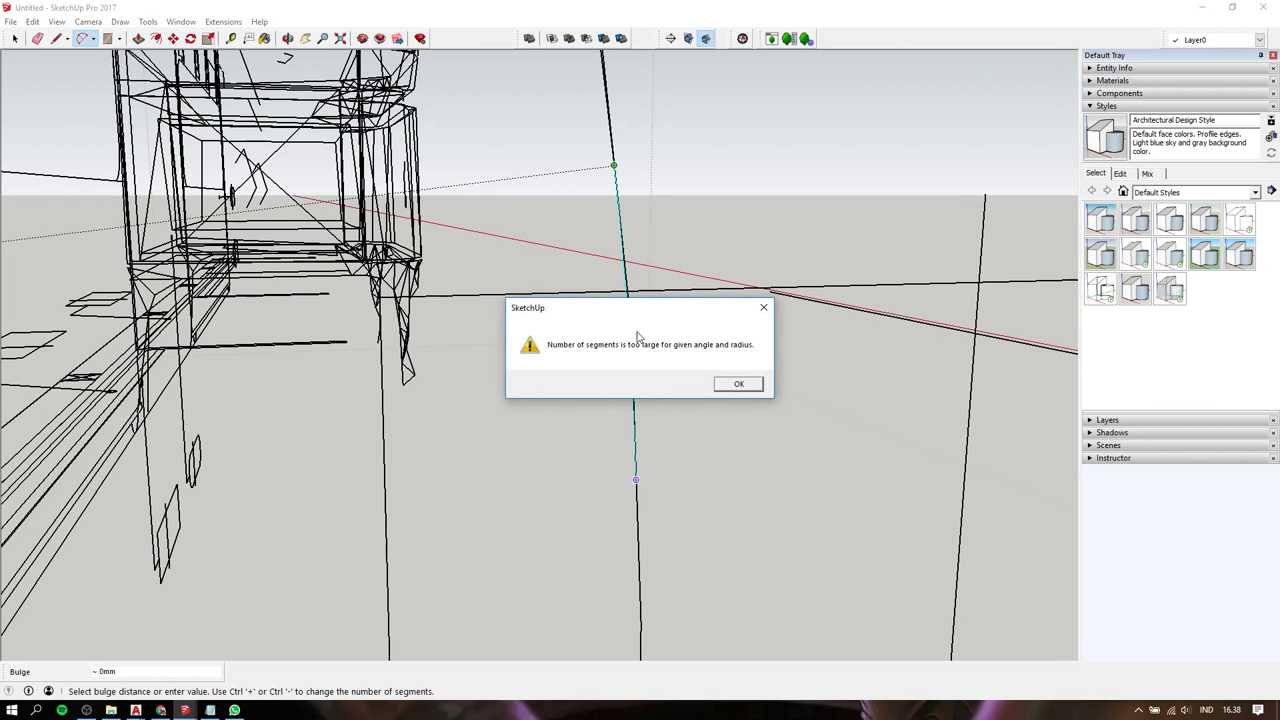
{"action": "left_click", "coordinate": [738, 385]}
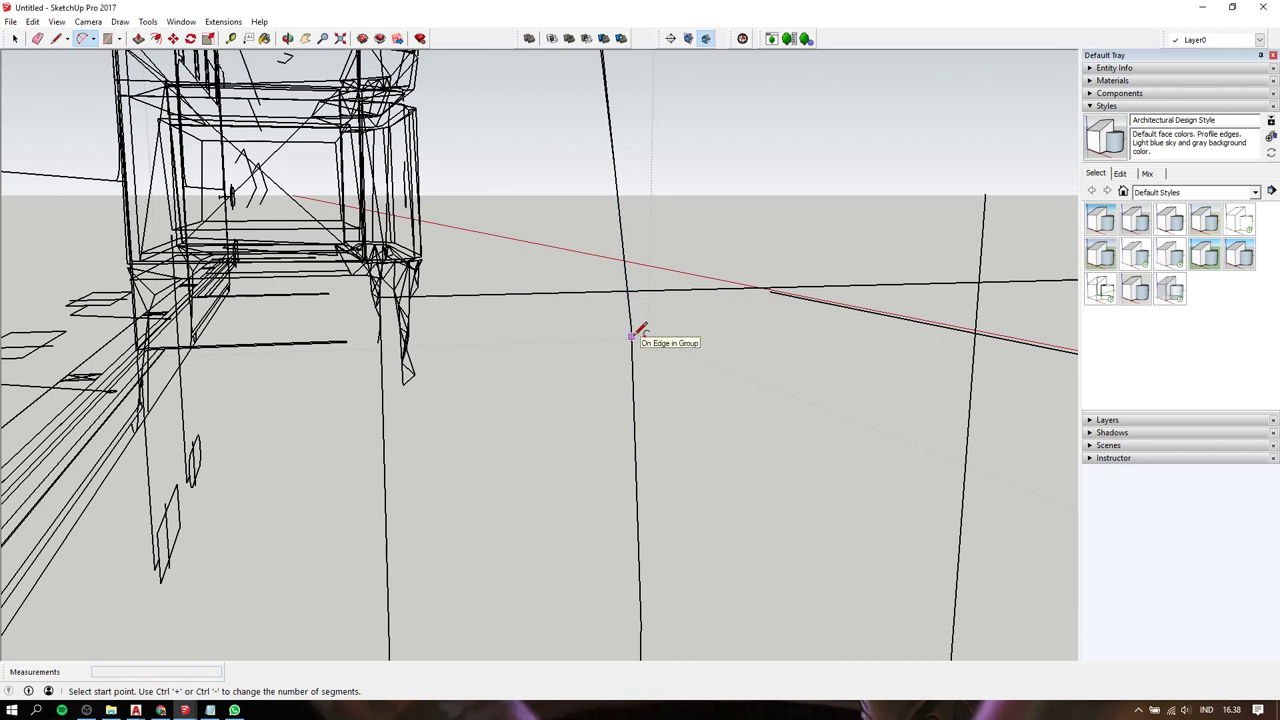
Discard a failed arc and draw a straight vertical line down the side, about 116mm
{"action": "left_click", "coordinate": [613, 165]}
{"action": "left_click", "coordinate": [637, 477]}
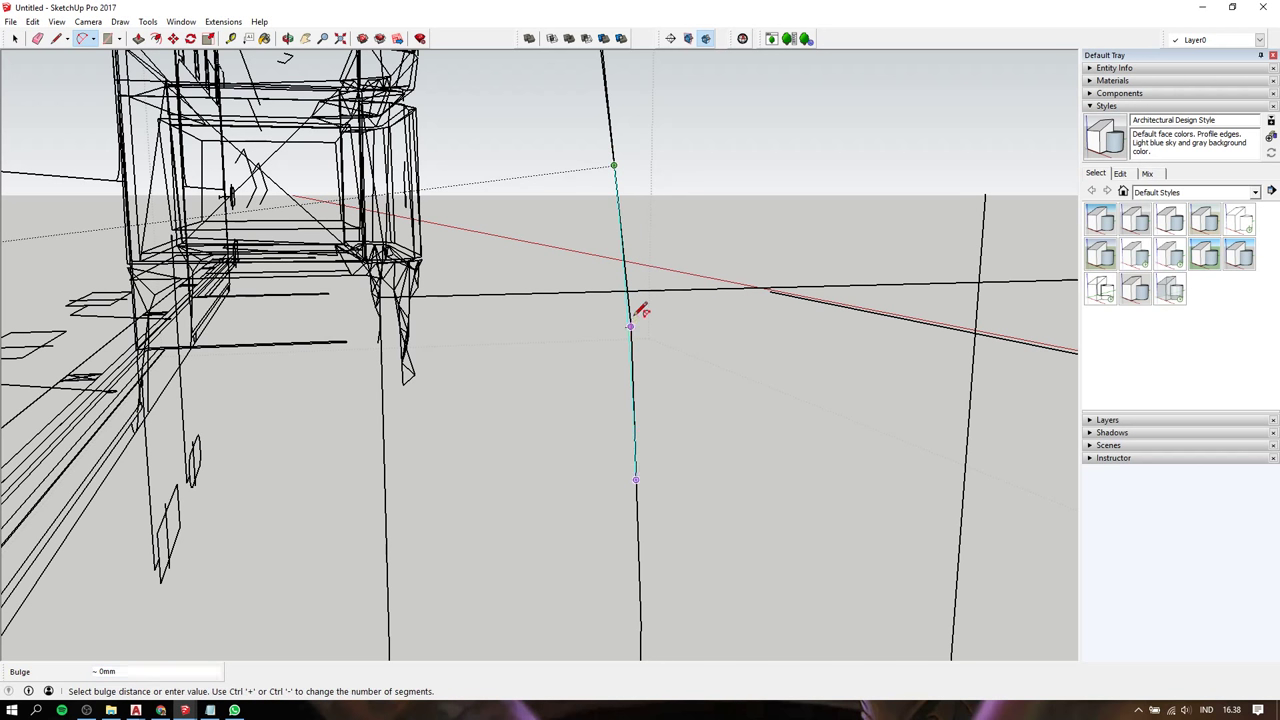
{"action": "middle_click_drag", "start_coordinate": [645, 318], "coordinate": [634, 333]}
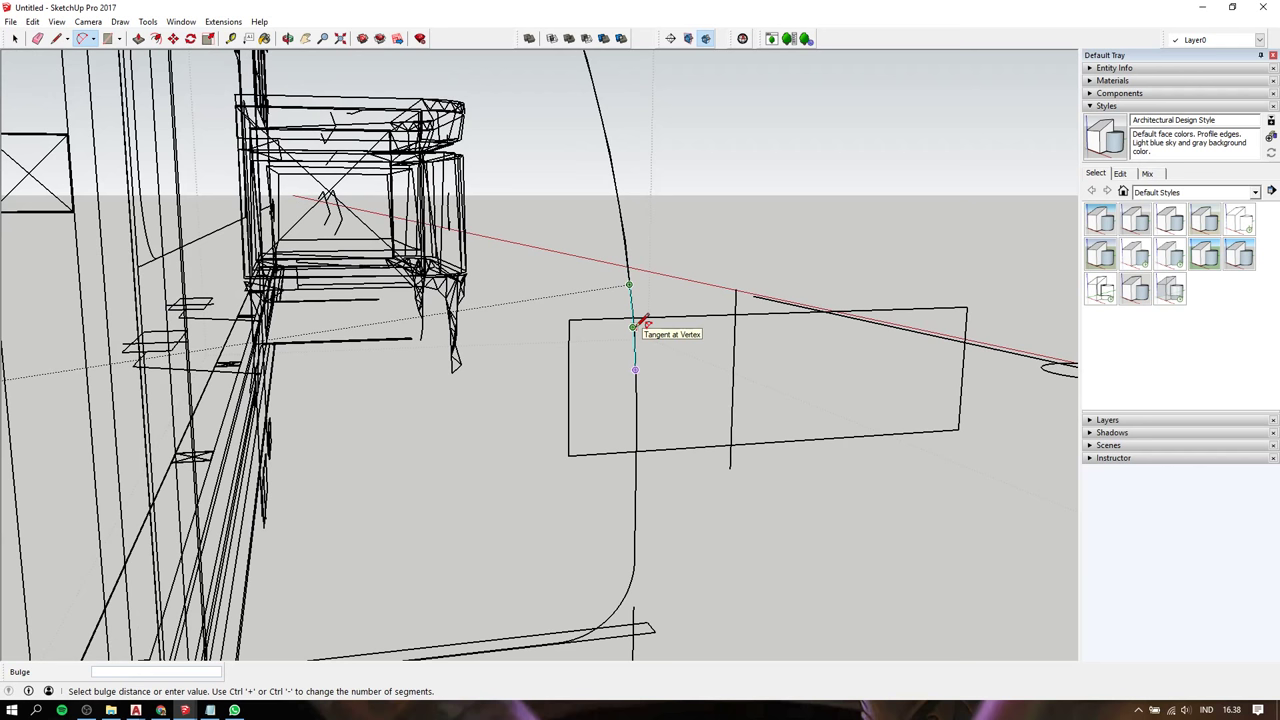
{"action": "key", "text": "space"}
{"action": "key", "text": "l"}
{"action": "left_click", "coordinate": [629, 285]}
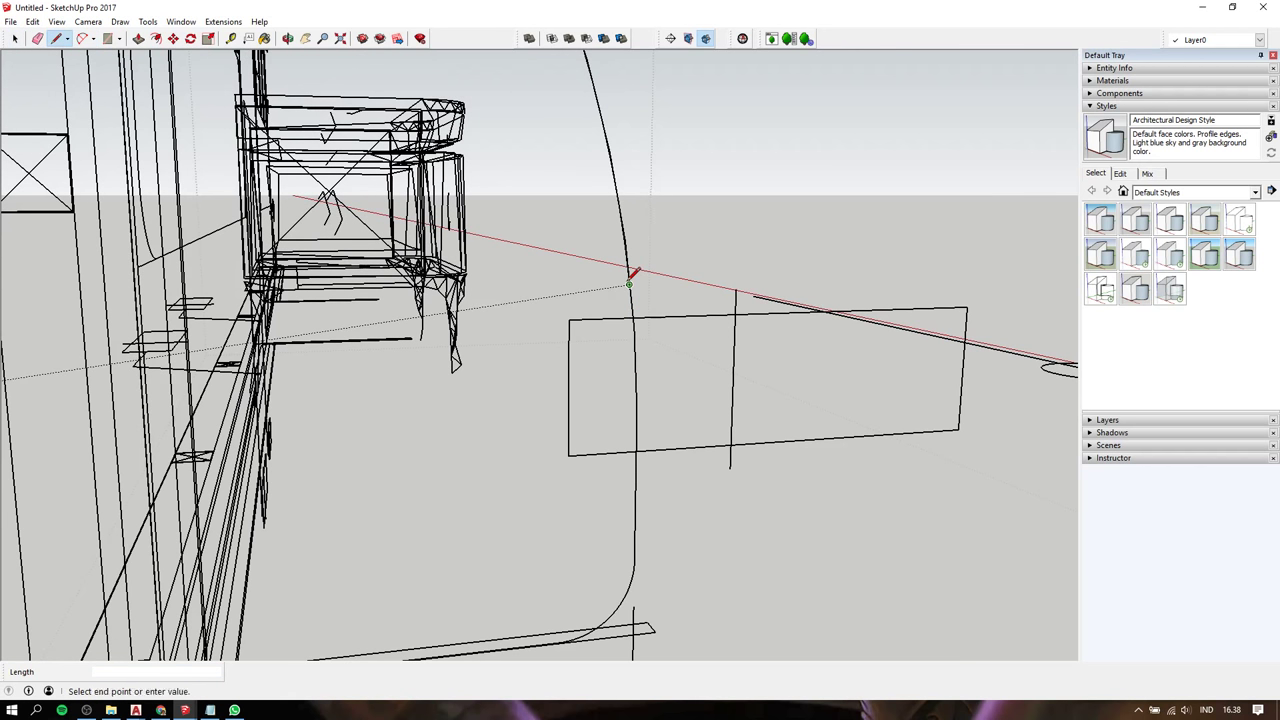
{"action": "left_click", "coordinate": [636, 389]}
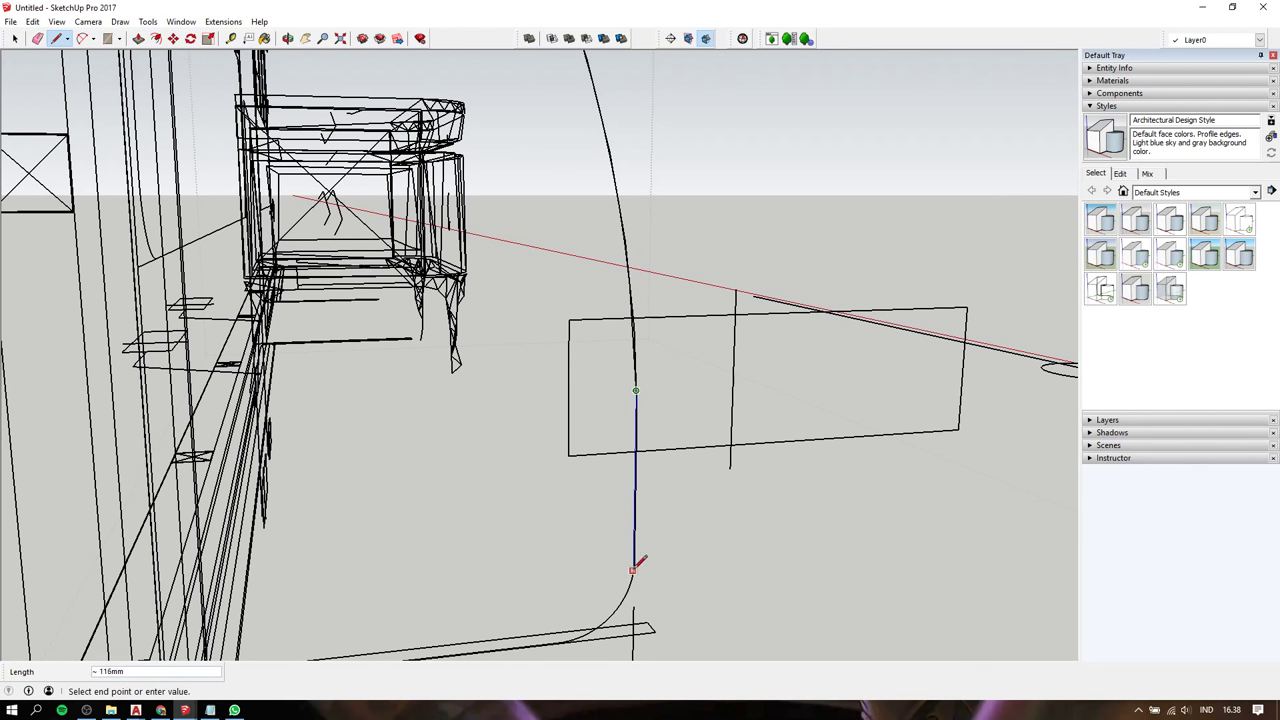
Round the bottom corner with an arc and run a line about 213mm along the base
{"action": "key", "text": "a"}
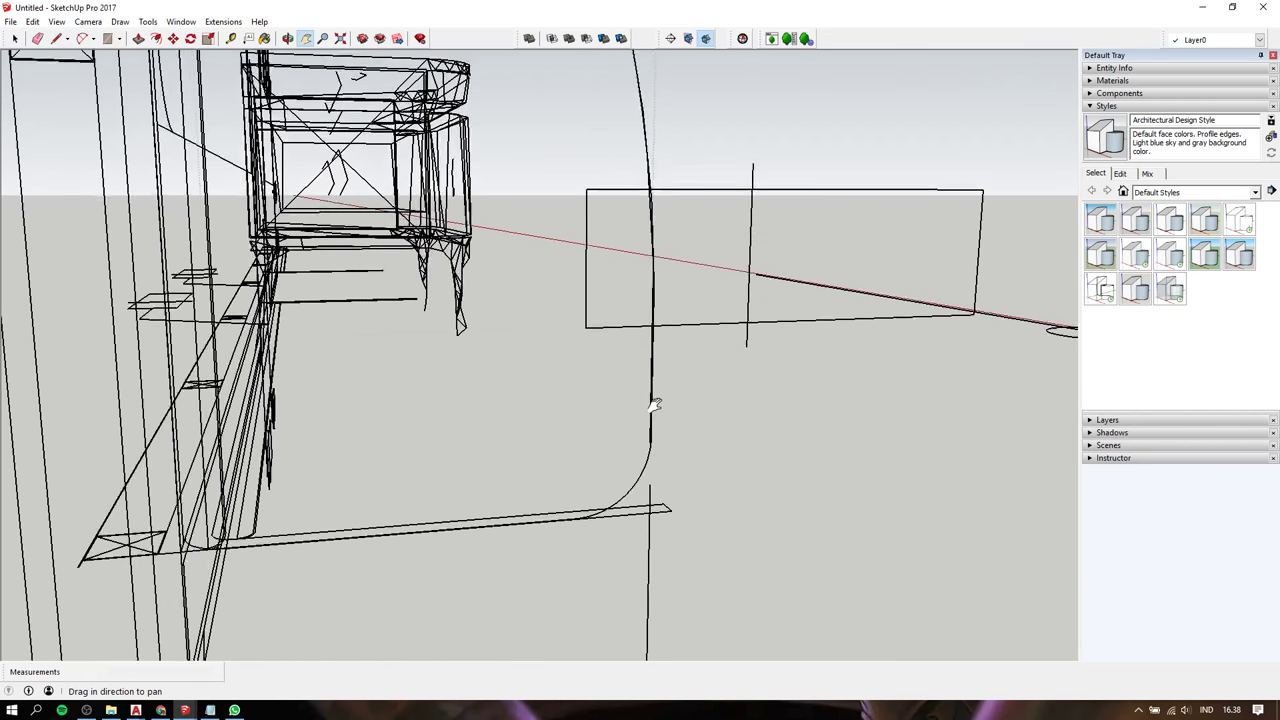
{"action": "middle_click_drag", "start_coordinate": [636, 560], "coordinate": [699, 265], "text": "shift"}
{"action": "left_click", "coordinate": [699, 265]}
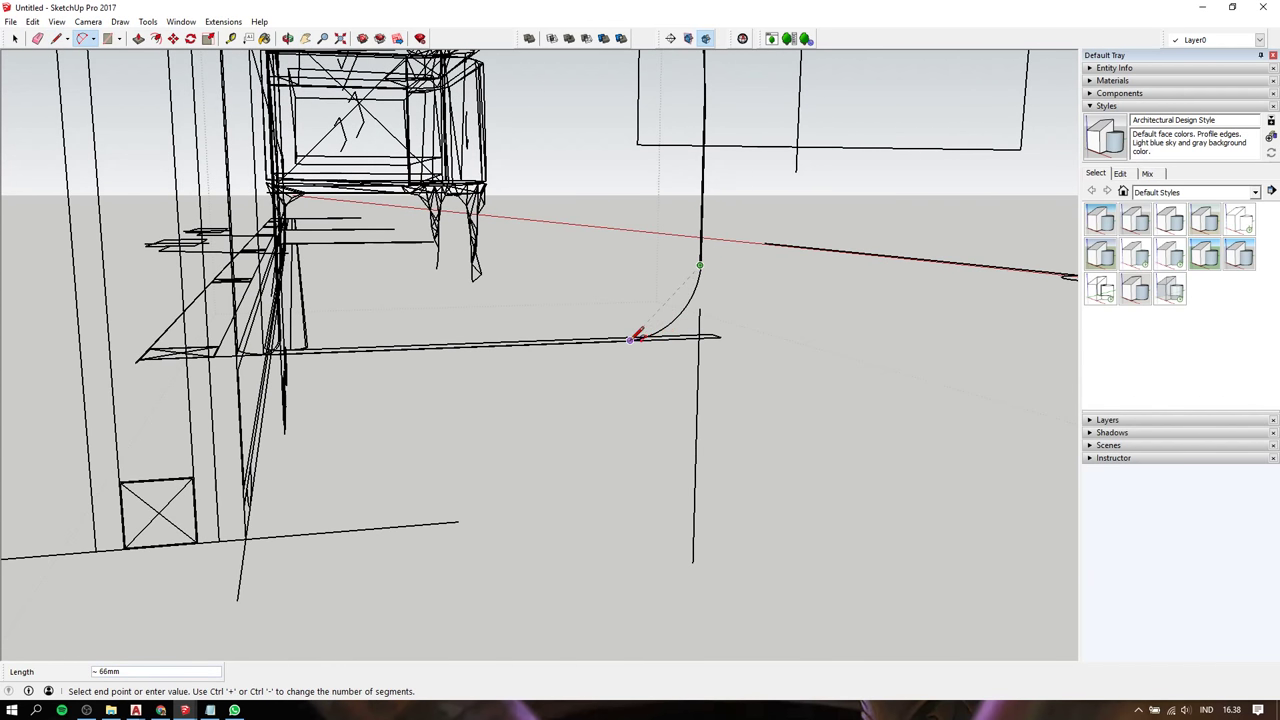
{"action": "left_click", "coordinate": [640, 338]}
{"action": "left_click", "coordinate": [687, 293]}
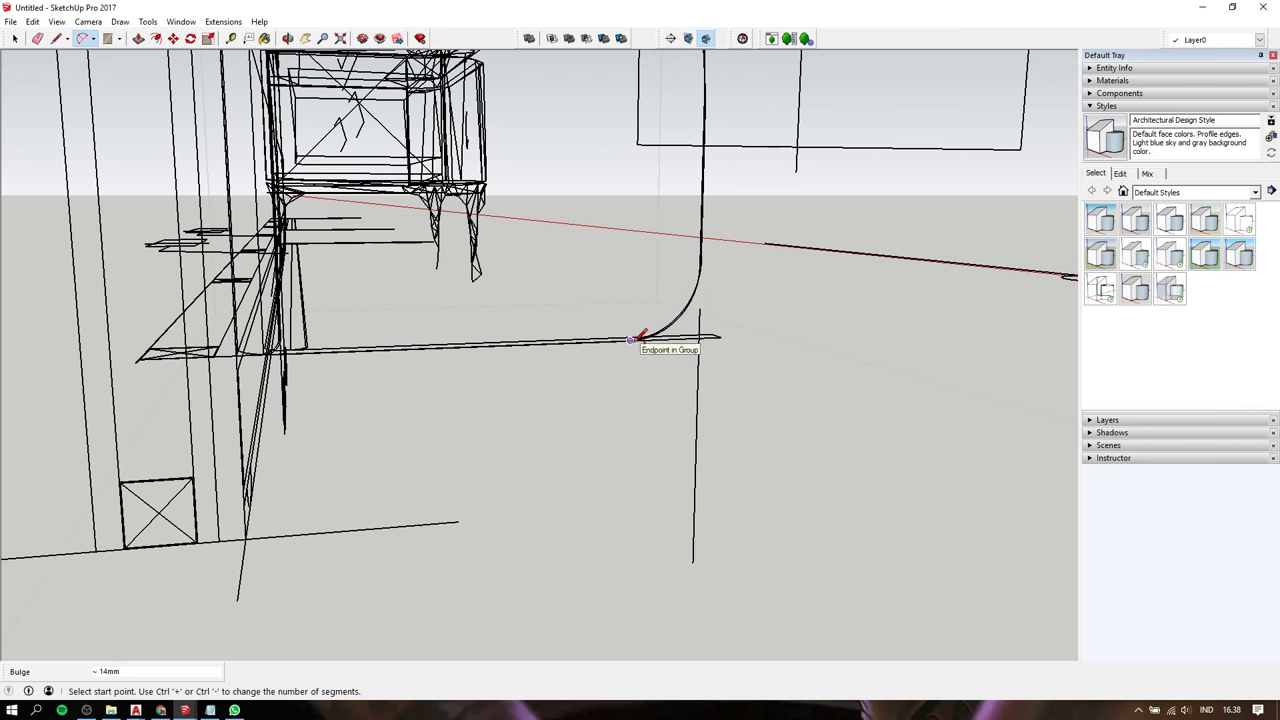
{"action": "key", "text": "l"}
{"action": "left_click", "coordinate": [630, 340]}
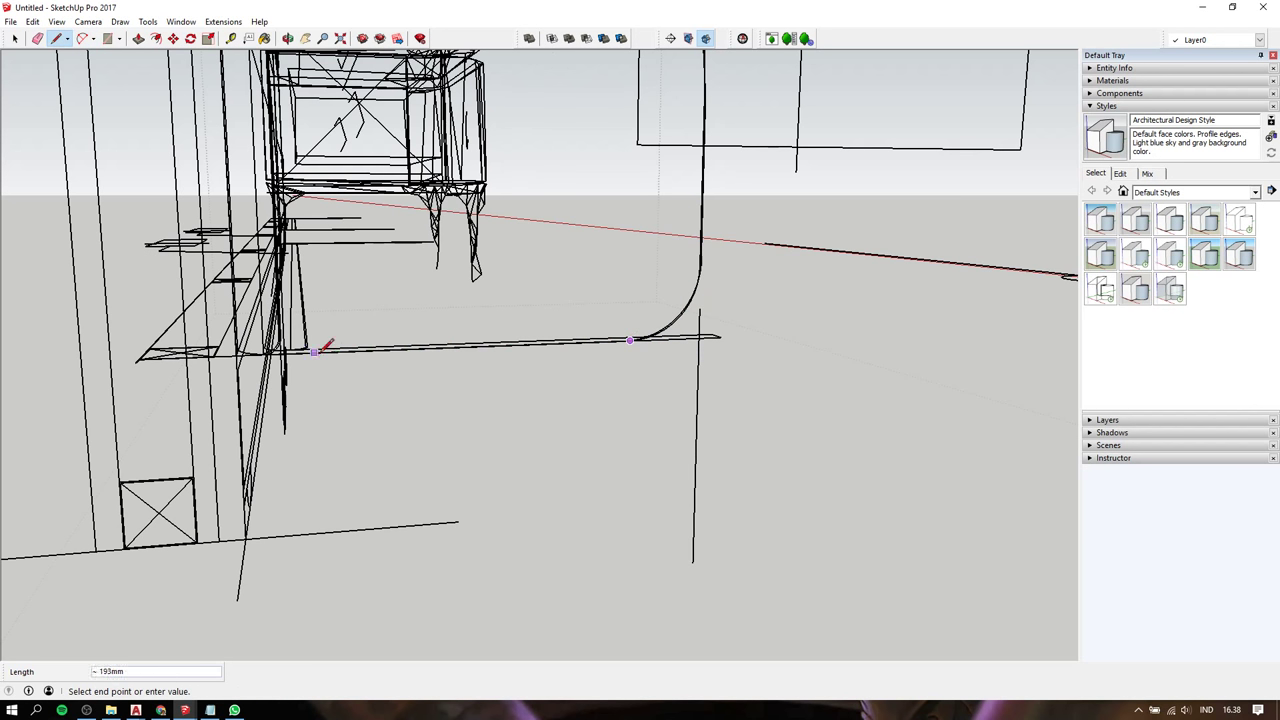
{"action": "mouse_move", "coordinate": [325, 345]}
{"action": "middle_mouse_down"}
{"action": "mouse_move", "coordinate": [494, 363]}
{"action": "mouse_move", "coordinate": [486, 524]}
{"action": "mouse_move", "coordinate": [480, 511]}
{"action": "middle_mouse_up"}
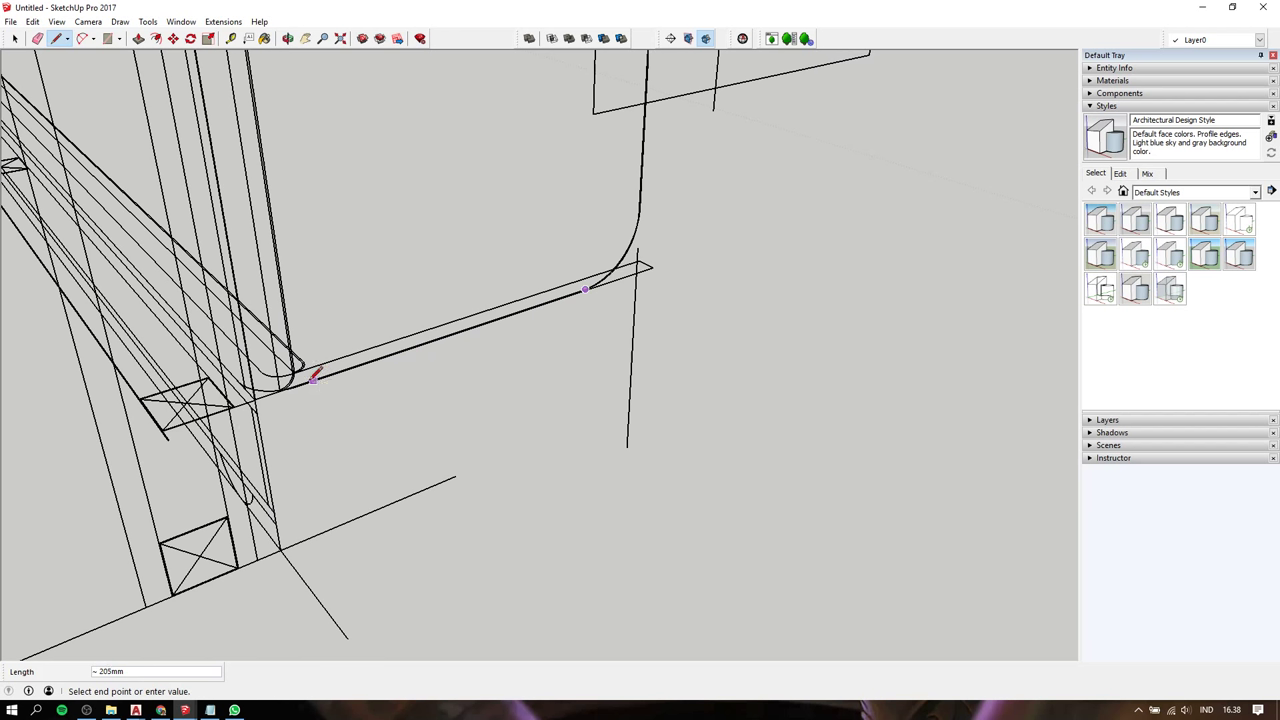
{"action": "left_click", "coordinate": [255, 398]}
Zoom and orbit to check the continuous outline up to the top corner, then return to Select
{"action": "scroll", "coordinate": [305, 381], "scroll_direction": "down", "scroll_amount": 3}
{"action": "scroll", "coordinate": [305, 381], "scroll_direction": "down", "scroll_amount": 2}
{"action": "scroll", "coordinate": [305, 381], "scroll_direction": "down", "scroll_amount": 2}
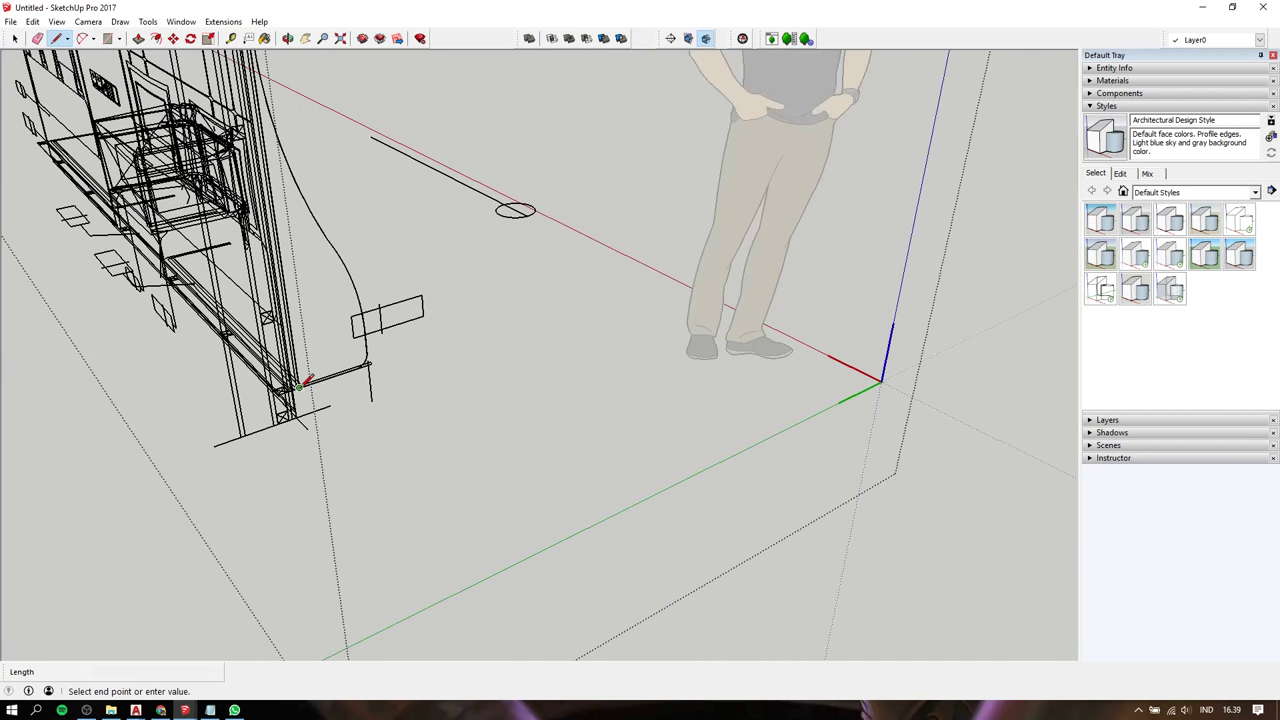
{"action": "scroll", "coordinate": [305, 381], "scroll_direction": "up", "scroll_amount": 4}
{"action": "scroll", "coordinate": [305, 381], "scroll_direction": "up", "scroll_amount": 2}
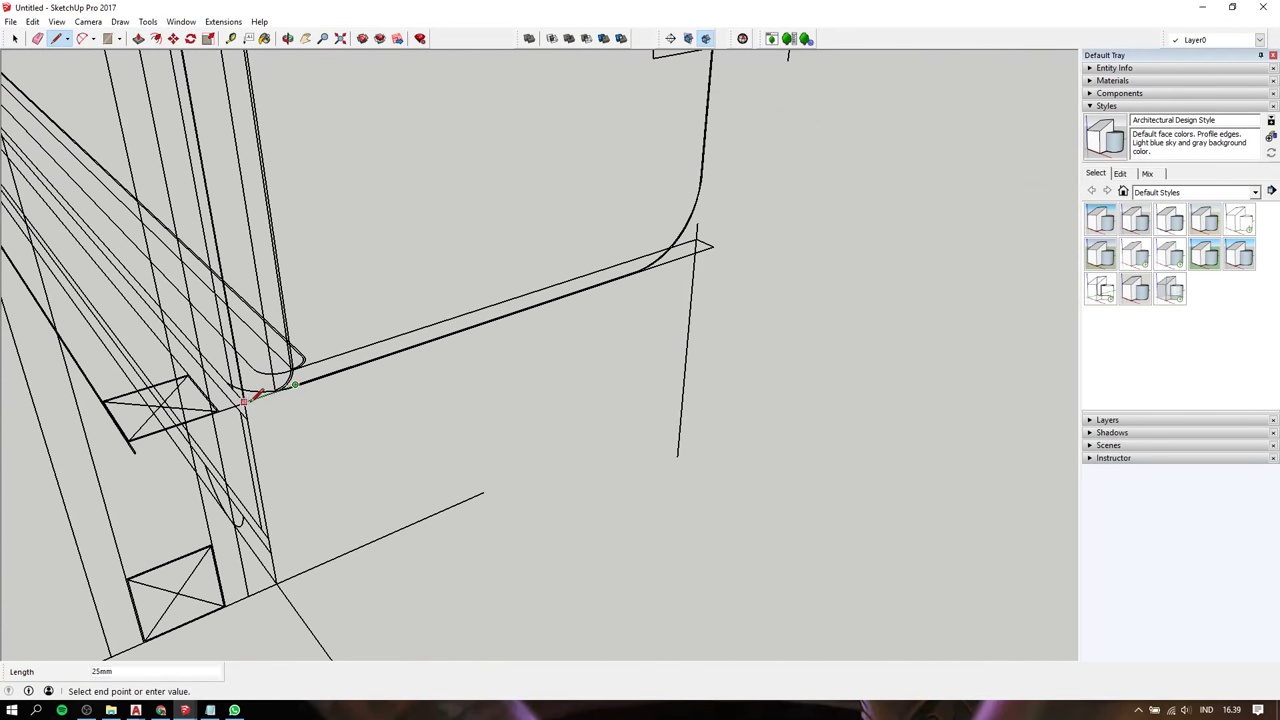
{"action": "scroll", "coordinate": [248, 391], "scroll_direction": "down", "scroll_amount": 2}
{"action": "scroll", "coordinate": [252, 394], "scroll_direction": "down", "scroll_amount": 2}
{"action": "scroll", "coordinate": [250, 398], "scroll_direction": "down", "scroll_amount": 2}
{"action": "scroll", "coordinate": [250, 398], "scroll_direction": "down", "scroll_amount": 2}
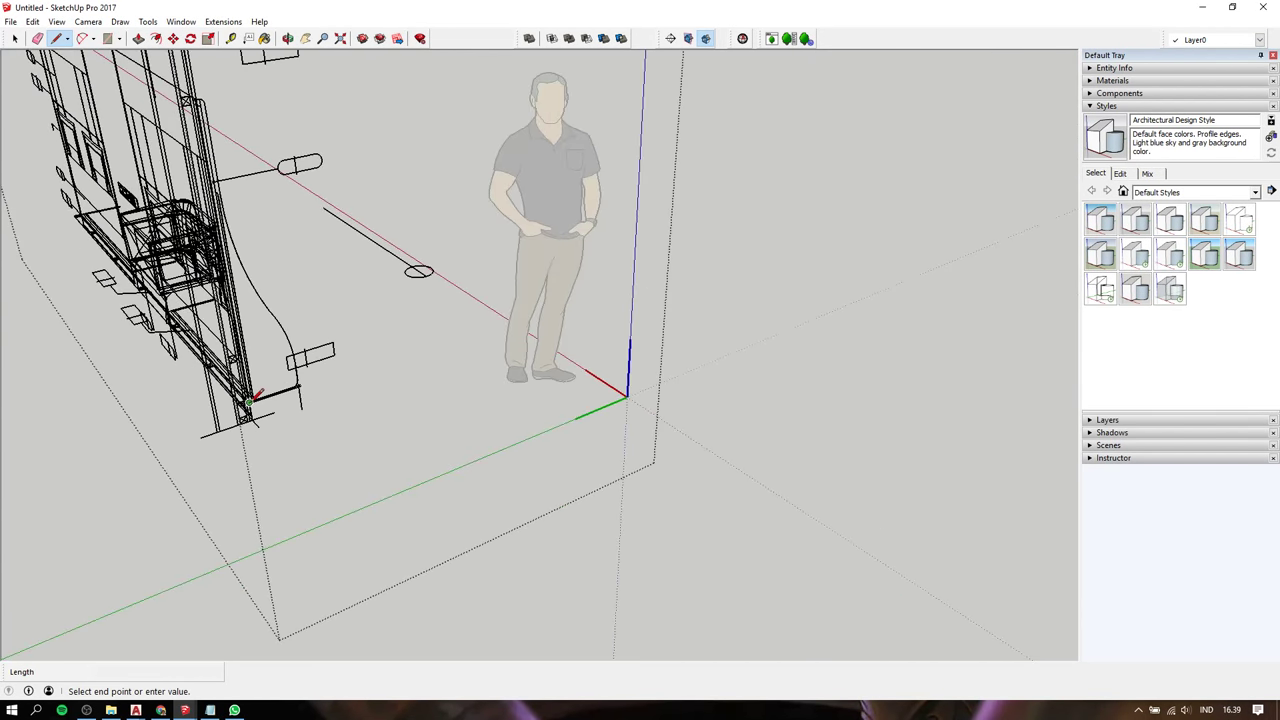
{"action": "scroll", "coordinate": [199, 101], "scroll_direction": "up", "scroll_amount": 2}
{"action": "scroll", "coordinate": [199, 101], "scroll_direction": "up", "scroll_amount": 2}
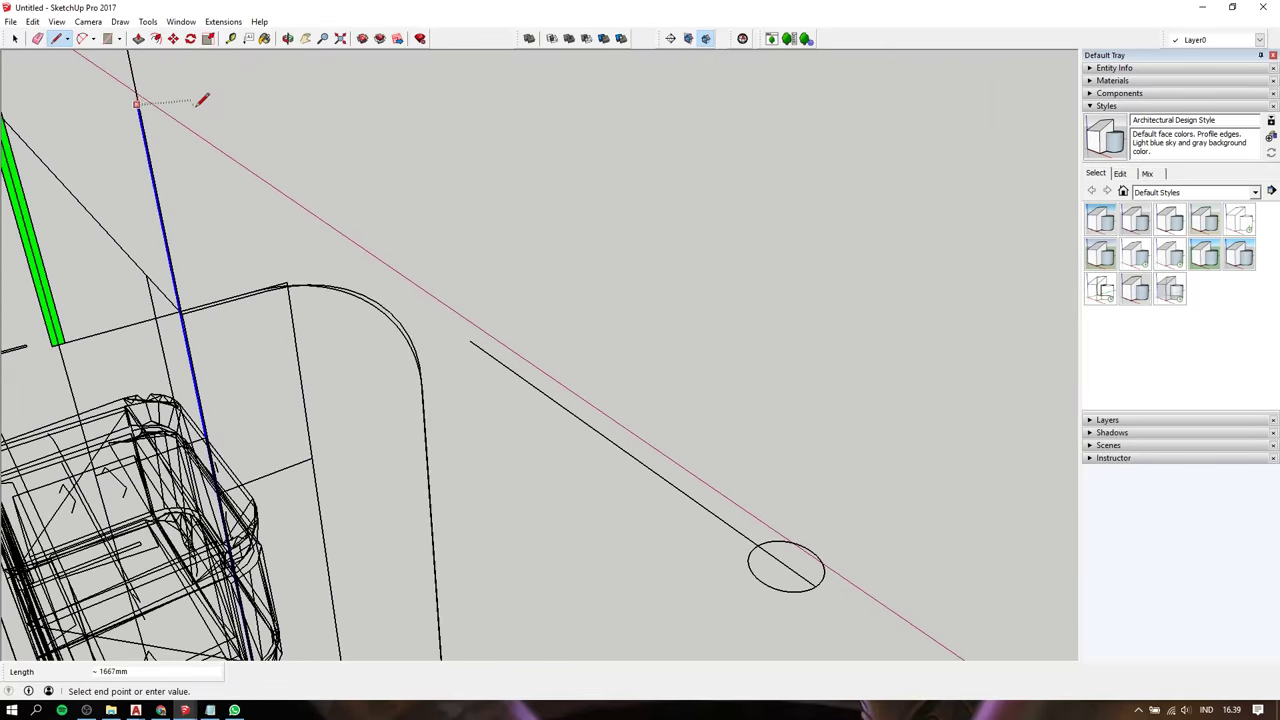
{"action": "scroll", "coordinate": [198, 120], "scroll_direction": "down", "scroll_amount": 1}
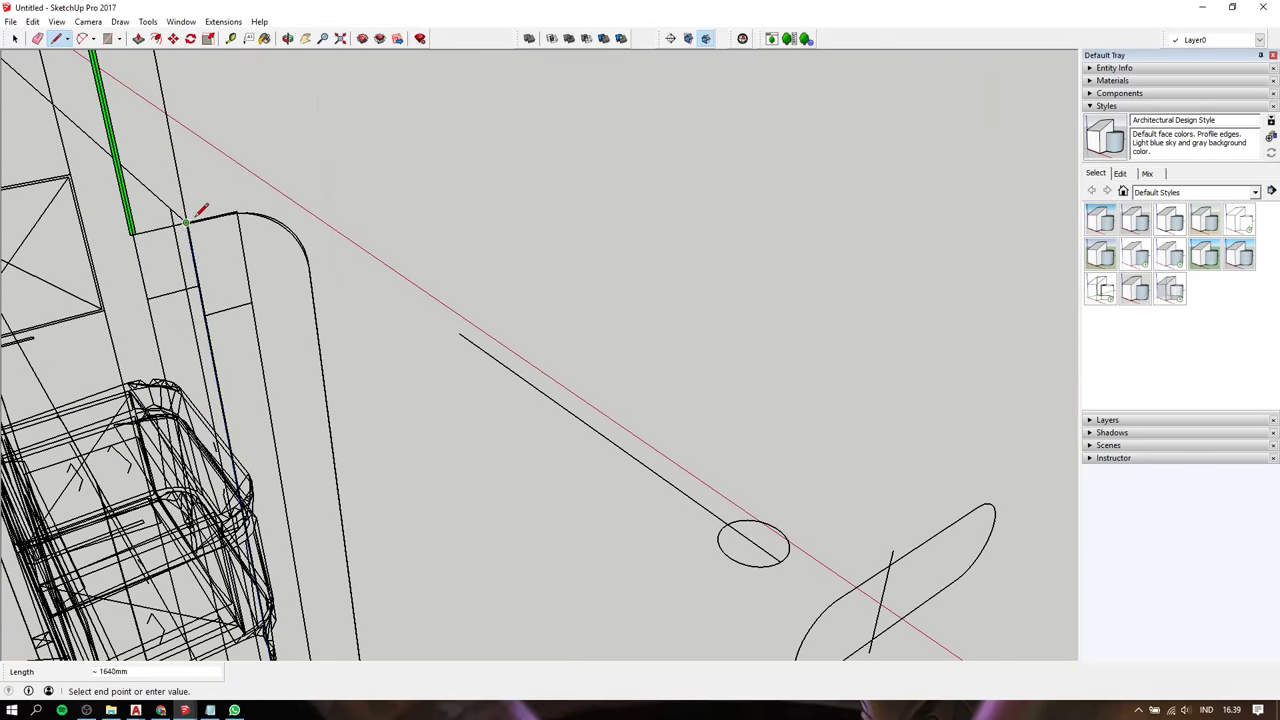
{"action": "mouse_move", "coordinate": [215, 212]}
{"action": "middle_mouse_down"}
{"action": "mouse_move", "coordinate": [49, 344]}
{"action": "mouse_move", "coordinate": [120, 250]}
{"action": "middle_mouse_up"}
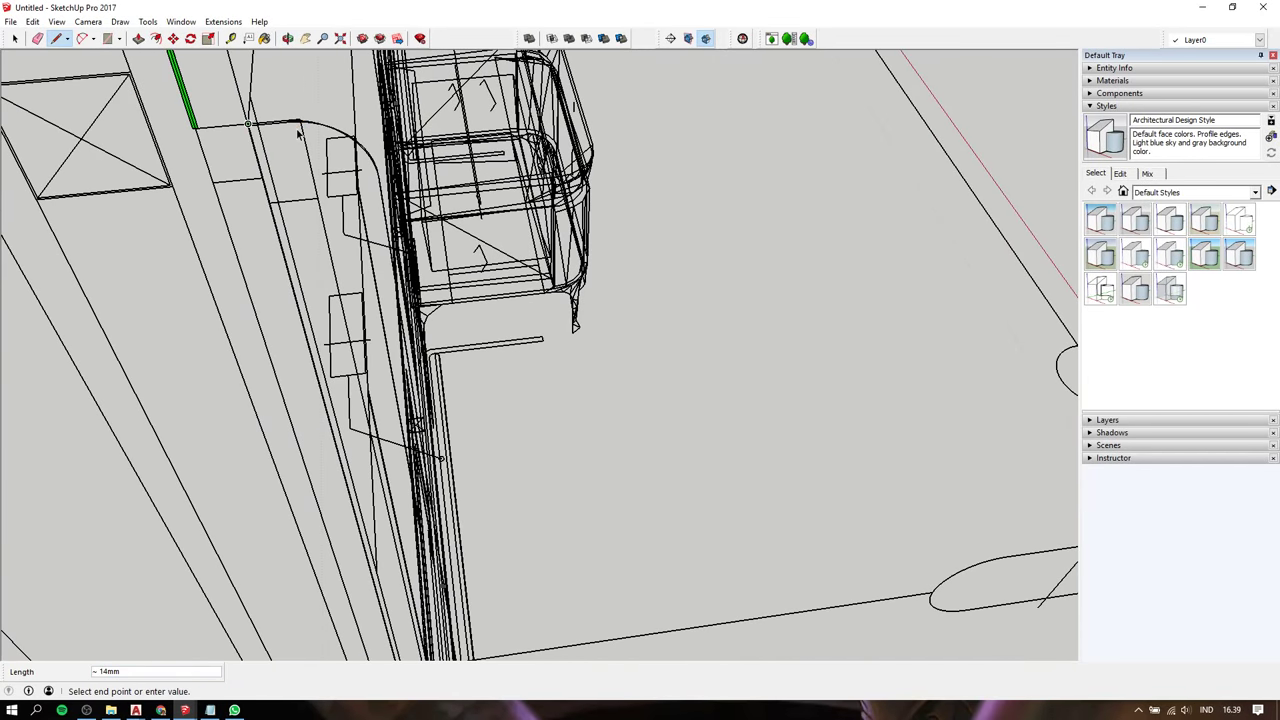
{"action": "key", "text": "space"}
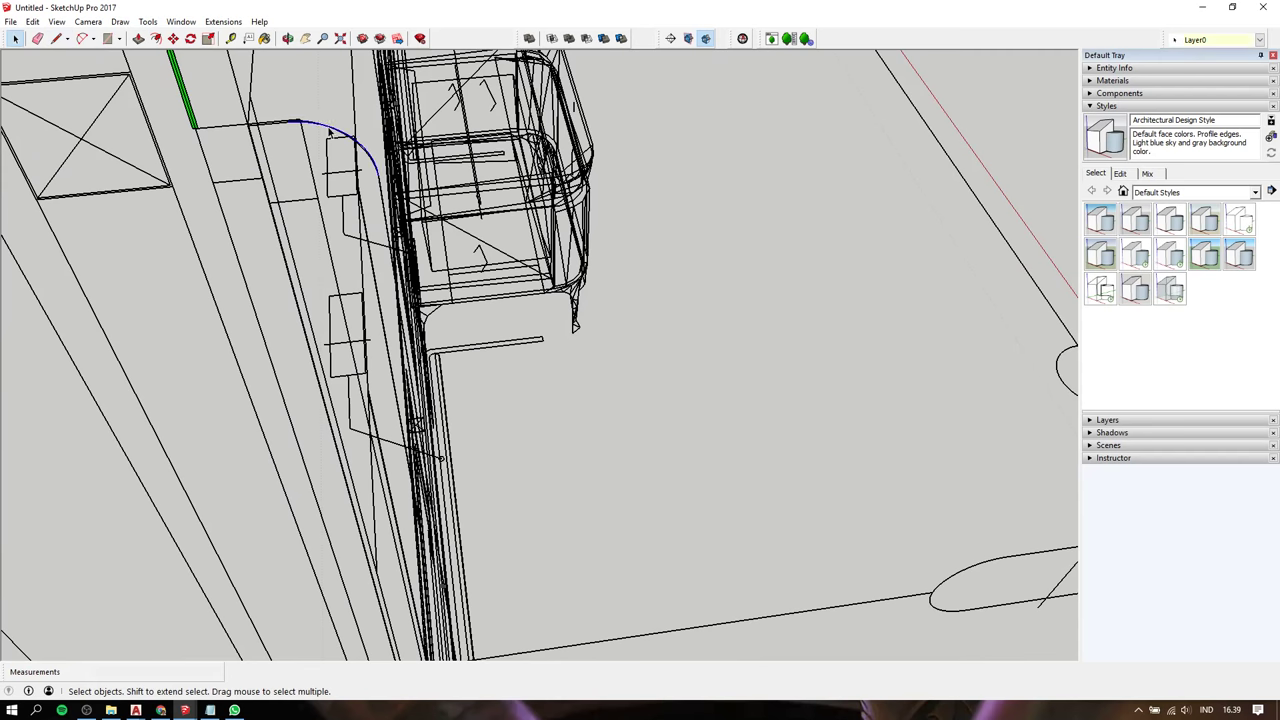
{"action": "scroll", "coordinate": [318, 131], "scroll_direction": "down", "scroll_amount": 2}
Move the traced outline beside the imported drawing and zoom in on its corner
{"action": "scroll", "coordinate": [318, 135], "scroll_direction": "down", "scroll_amount": 2}
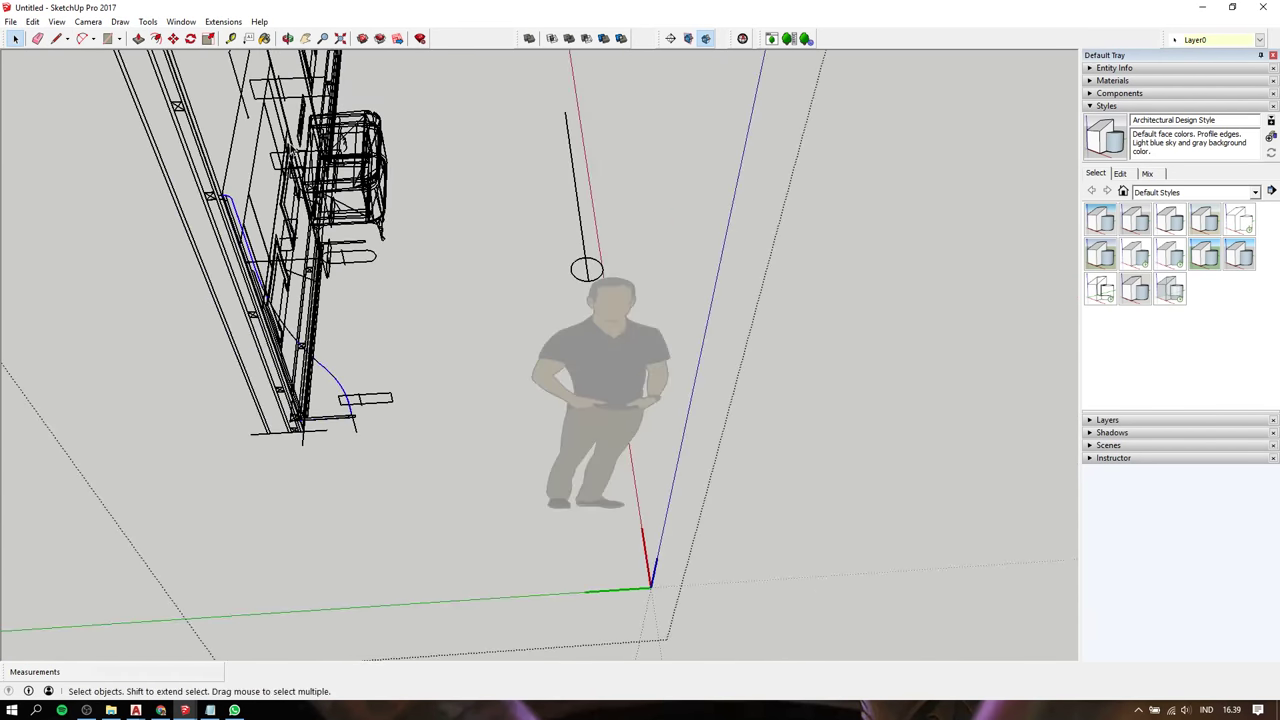
{"action": "scroll", "coordinate": [315, 140], "scroll_direction": "down", "scroll_amount": 1}
{"action": "key", "text": "m"}
{"action": "left_click", "coordinate": [597, 240]}
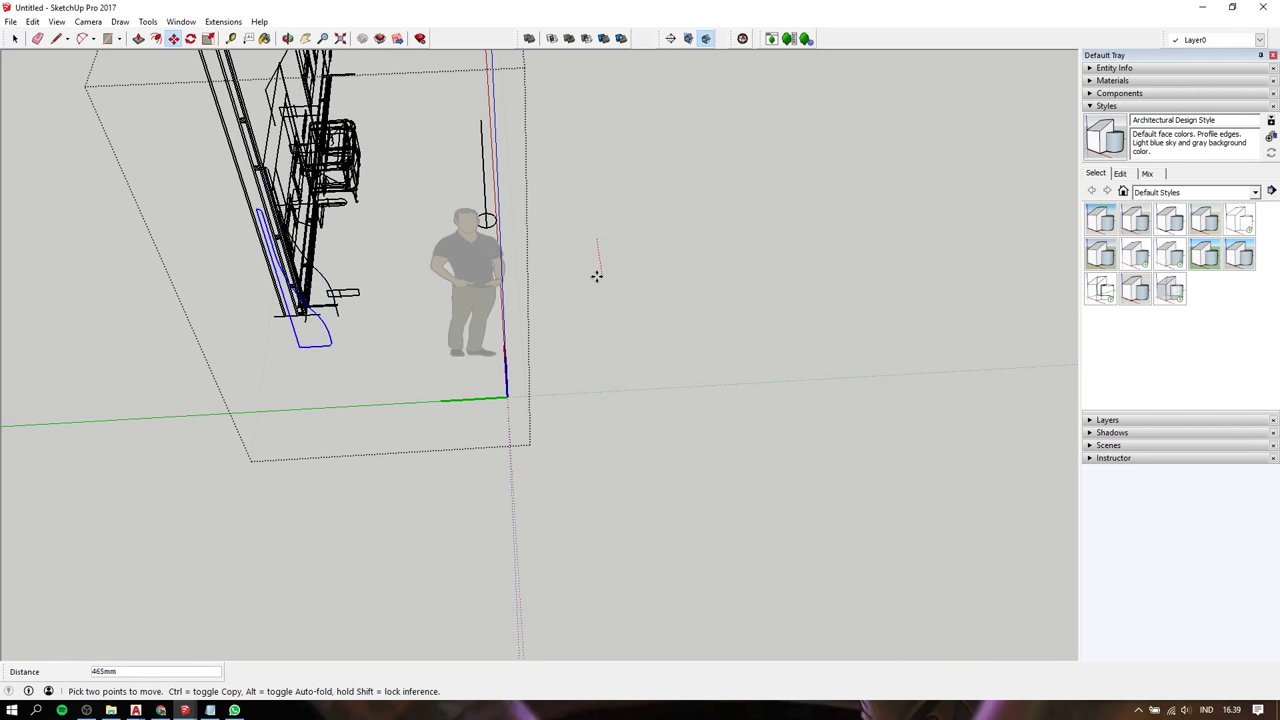
{"action": "middle_click_drag", "start_coordinate": [596, 290], "coordinate": [606, 314]}
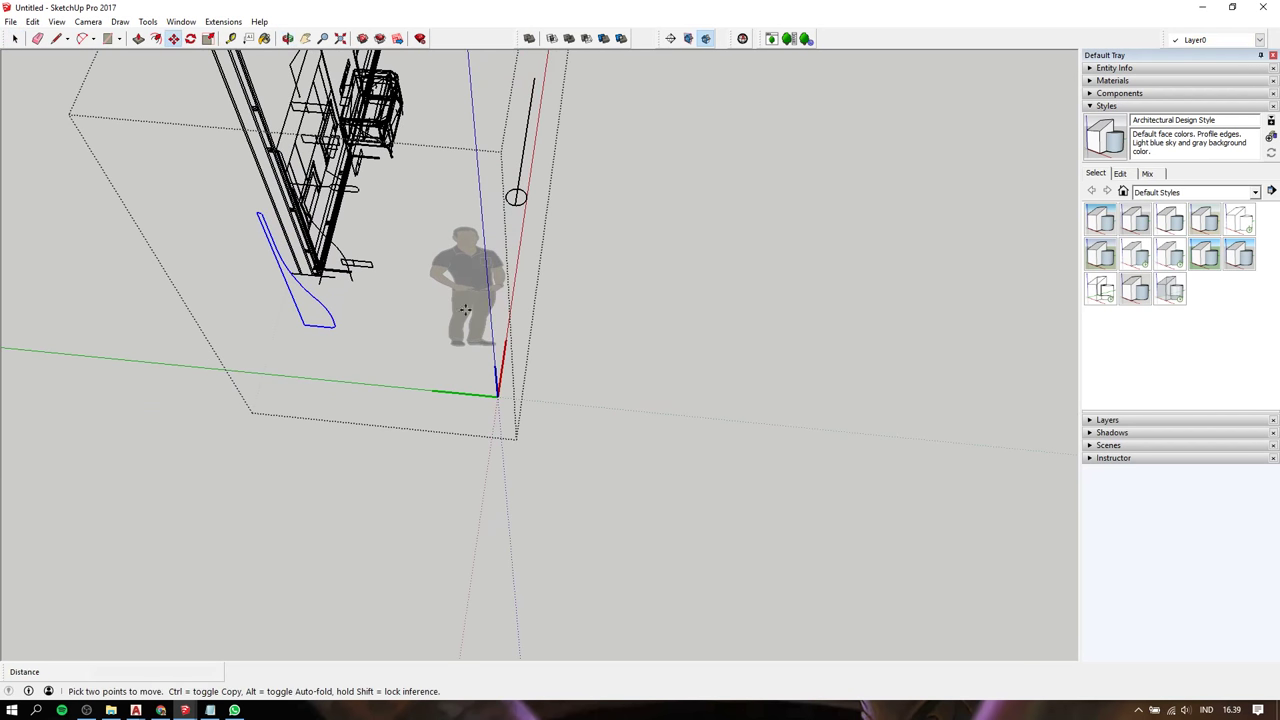
{"action": "scroll", "coordinate": [293, 203], "scroll_direction": "up", "scroll_amount": 3}
{"action": "scroll", "coordinate": [293, 203], "scroll_direction": "up", "scroll_amount": 3}
{"action": "scroll", "coordinate": [293, 220], "scroll_direction": "up", "scroll_amount": 2}
{"action": "key", "text": "space"}
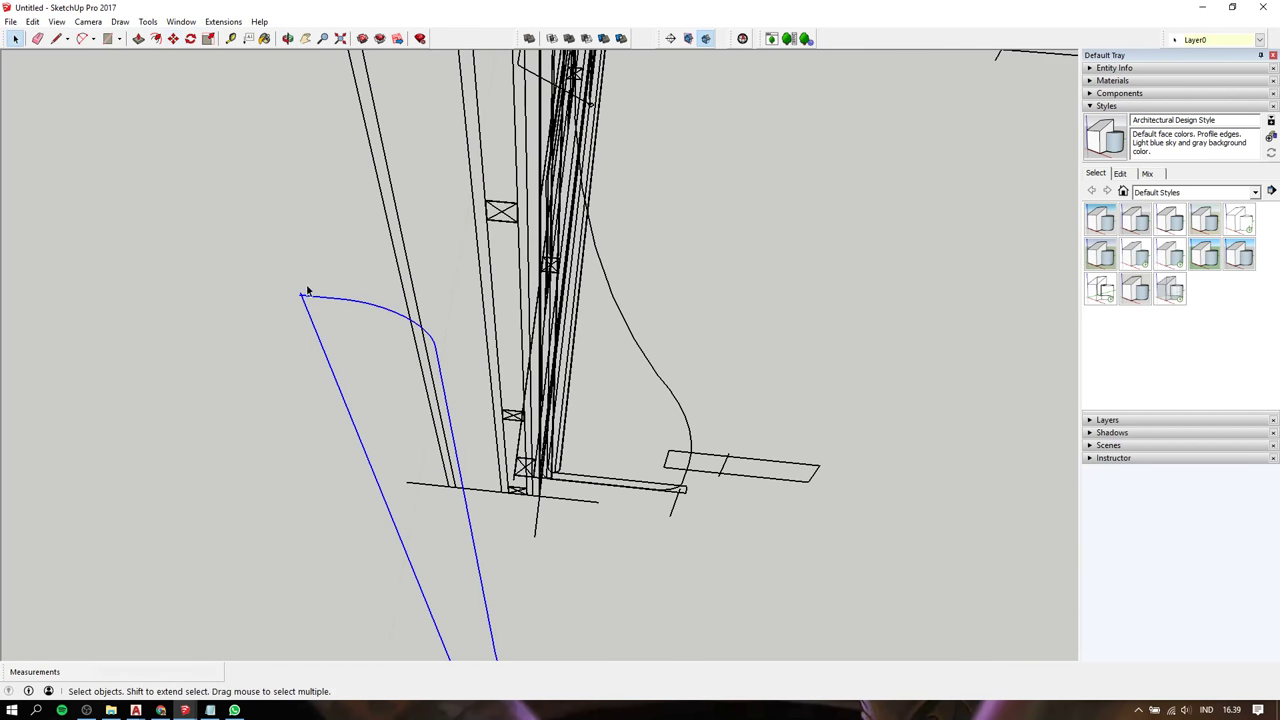
{"action": "scroll", "coordinate": [305, 297], "scroll_direction": "up", "scroll_amount": 3}
{"action": "scroll", "coordinate": [305, 297], "scroll_direction": "up", "scroll_amount": 2}
{"action": "scroll", "coordinate": [297, 306], "scroll_direction": "up", "scroll_amount": 1}
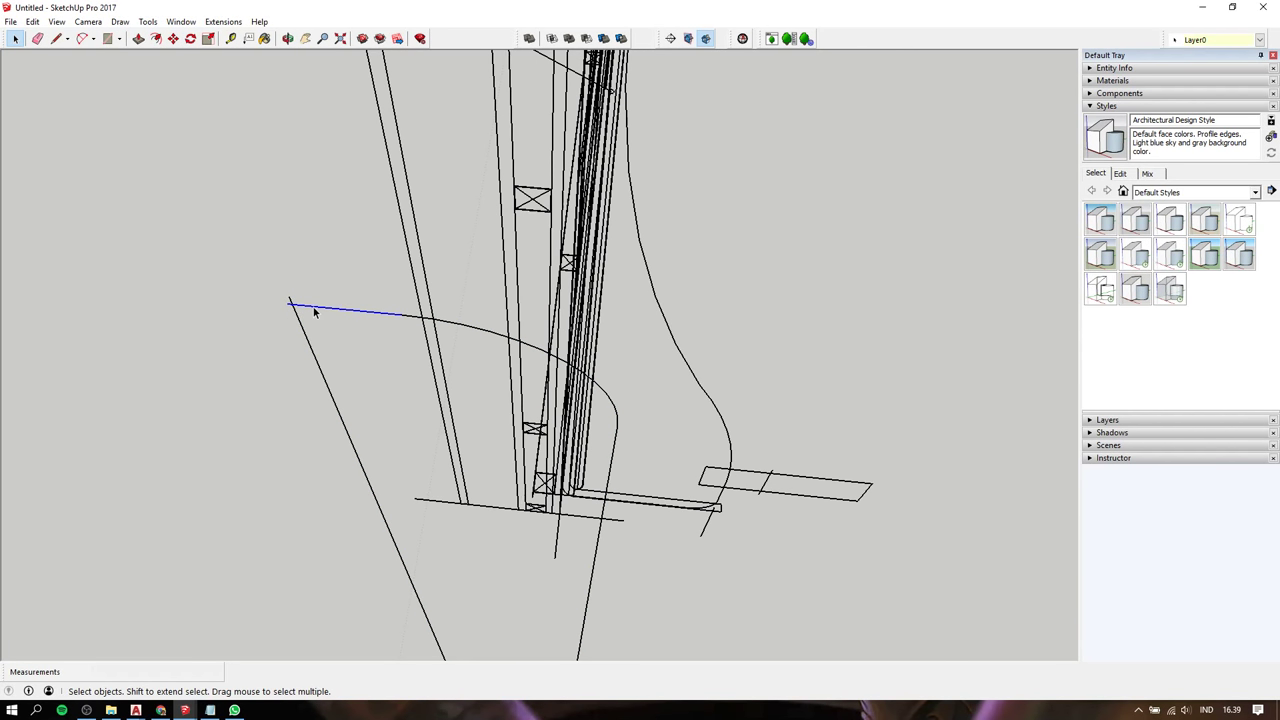
Draw a short edge along the top corner of the traced outline, then return to Select
{"action": "key", "text": "l"}
{"action": "left_click", "coordinate": [289, 298]}
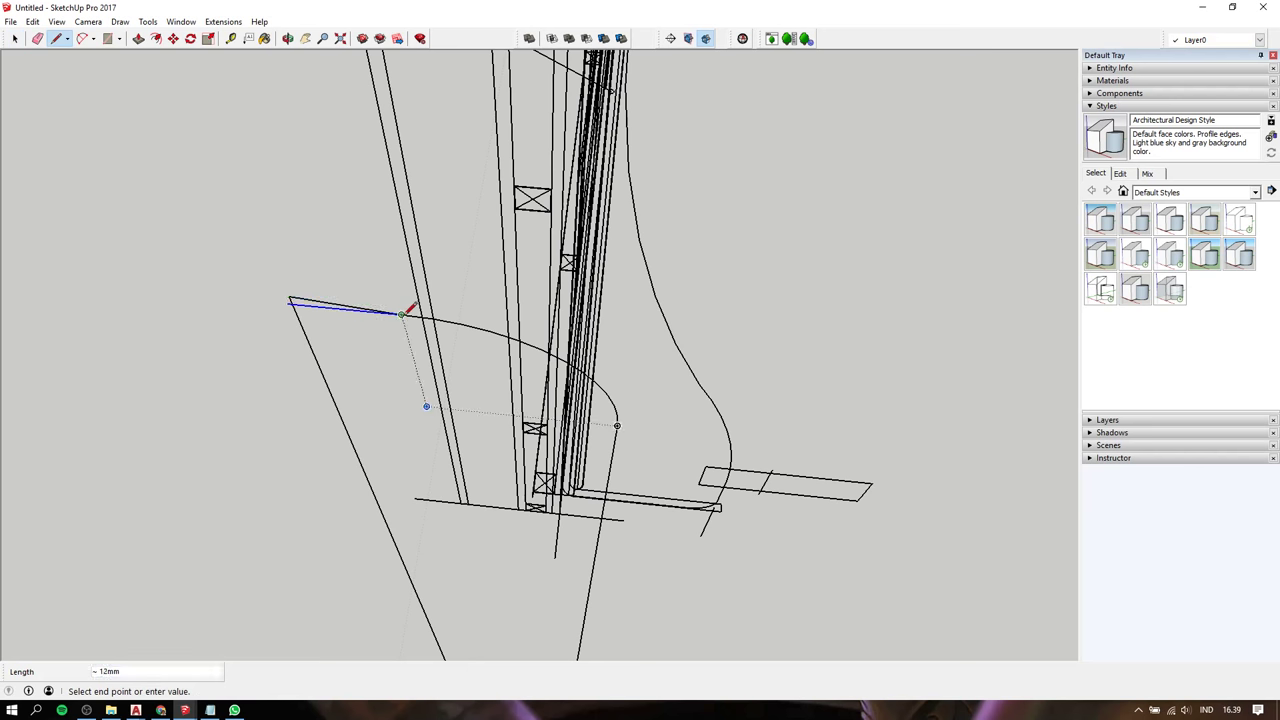
{"action": "left_click", "coordinate": [401, 314]}
{"action": "scroll", "coordinate": [409, 311], "scroll_direction": "down", "scroll_amount": 3}
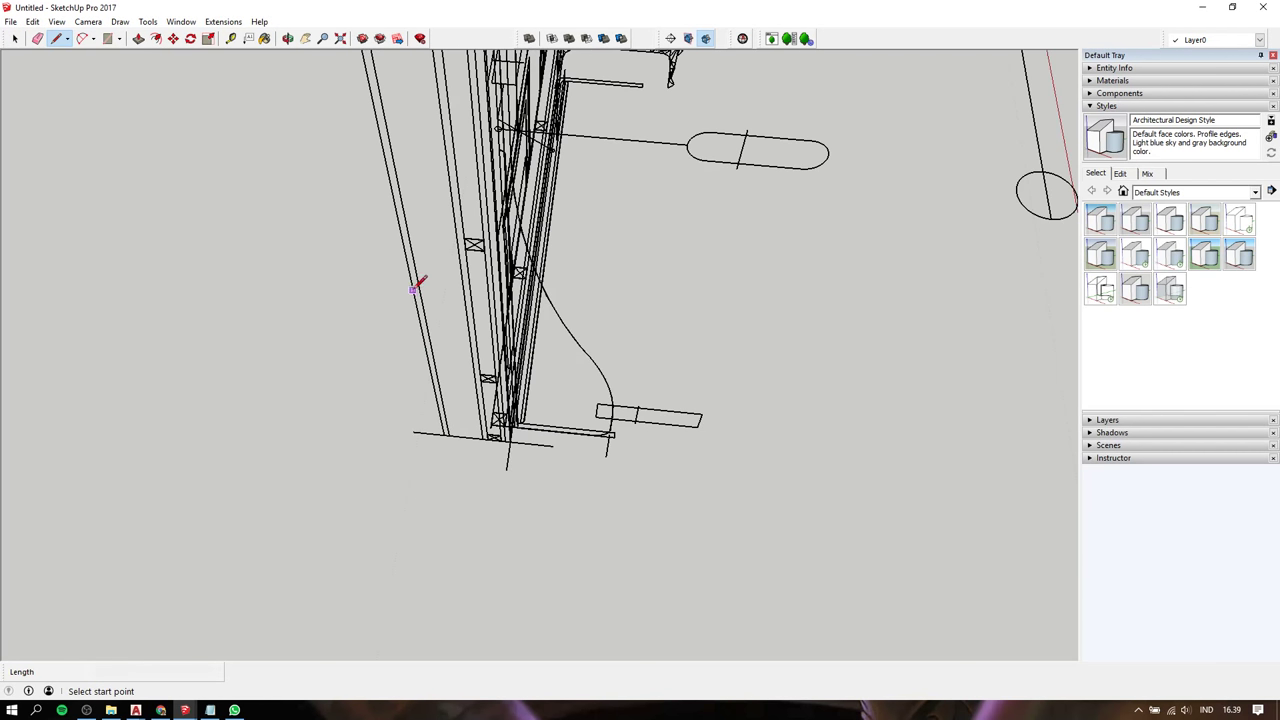
{"action": "scroll", "coordinate": [414, 280], "scroll_direction": "down", "scroll_amount": 3}
{"action": "key", "text": "space"}
{"action": "scroll", "coordinate": [461, 289], "scroll_direction": "up", "scroll_amount": 3}
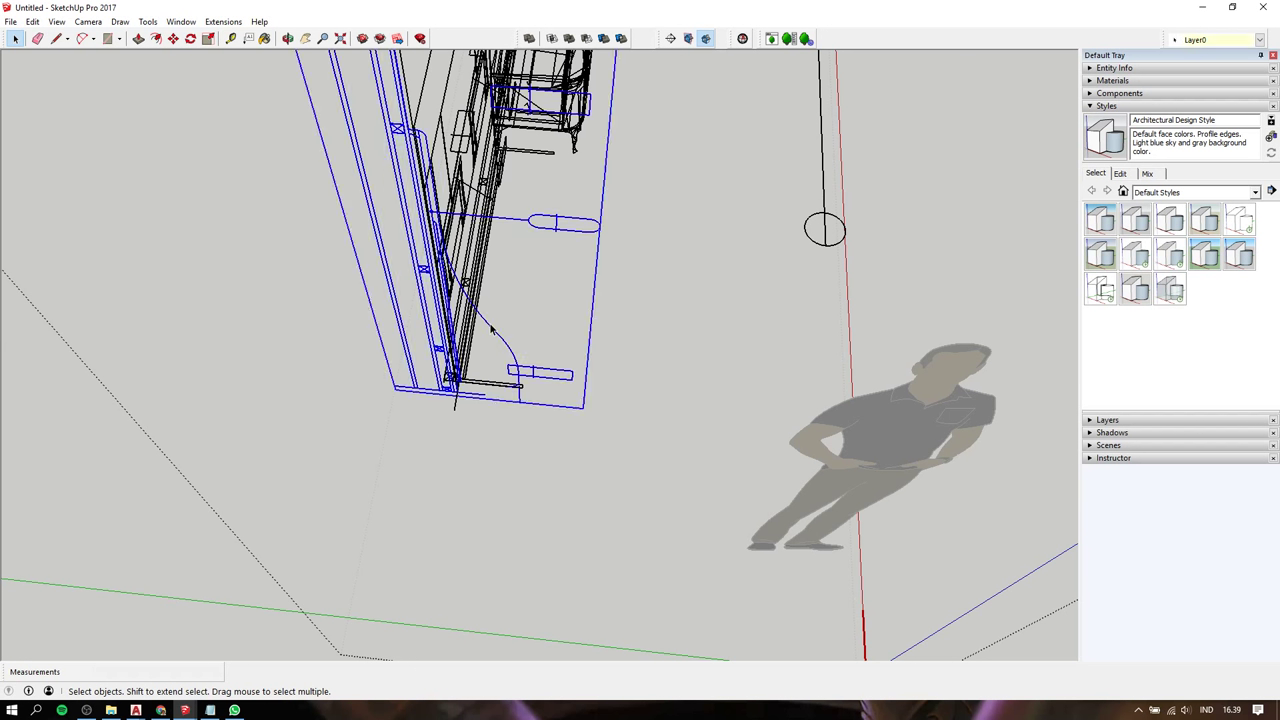
Open the imported drawing group for editing and view it from a lower angle
{"action": "double_click", "coordinate": [492, 336]}
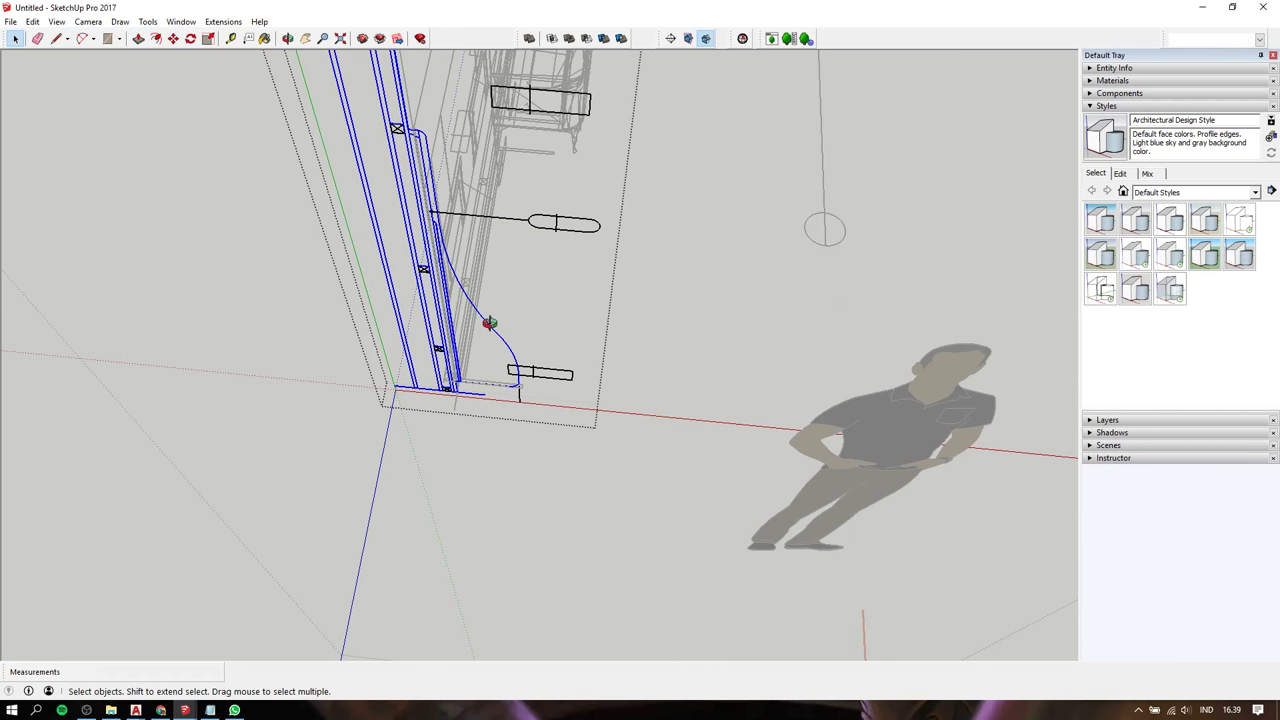
{"action": "middle_click_drag", "start_coordinate": [486, 323], "coordinate": [478, 377]}
{"action": "scroll", "coordinate": [478, 377], "scroll_direction": "up", "scroll_amount": 2}
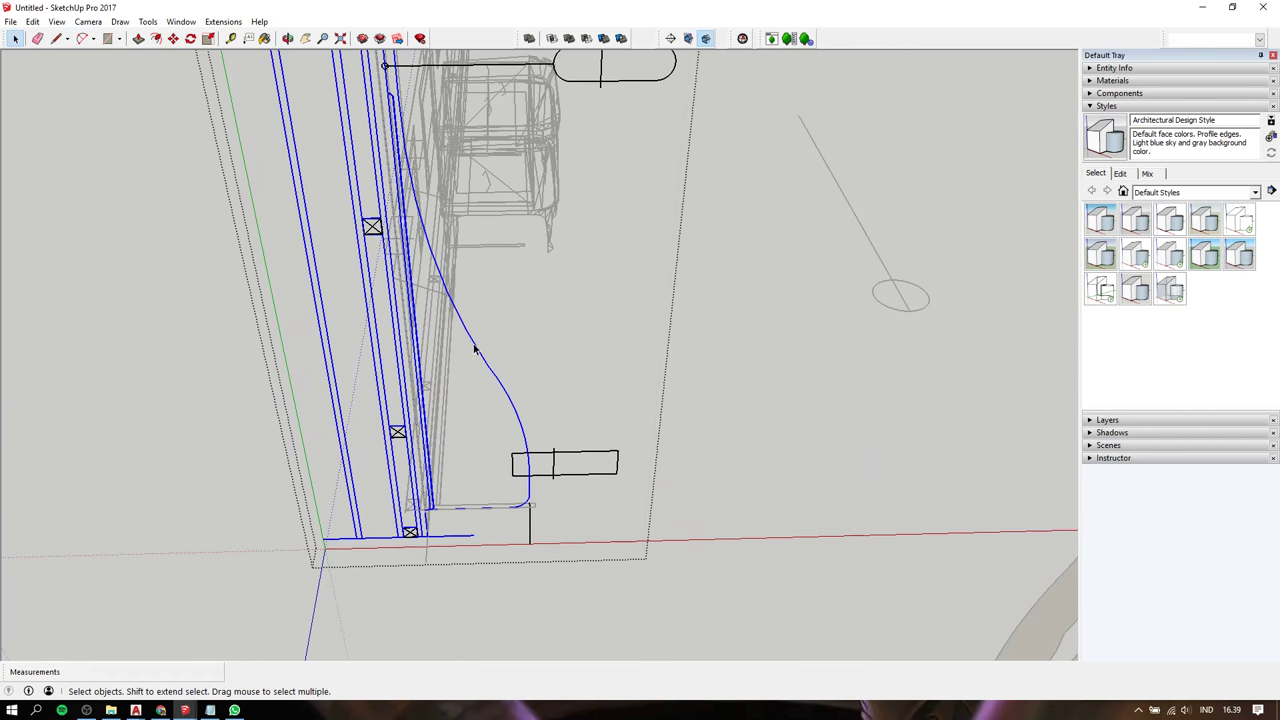
Draw a closing line across the profile, undo it, and pan up to the top
{"action": "key", "text": "l"}
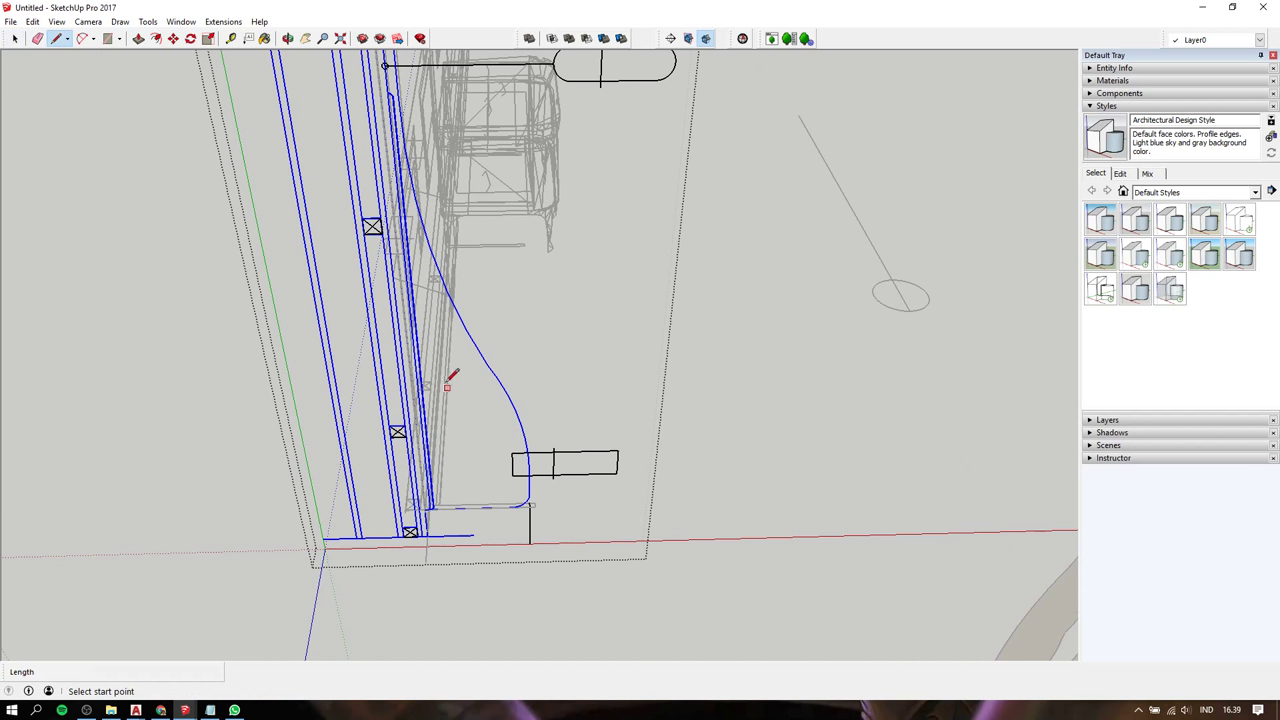
{"action": "left_click", "coordinate": [415, 325]}
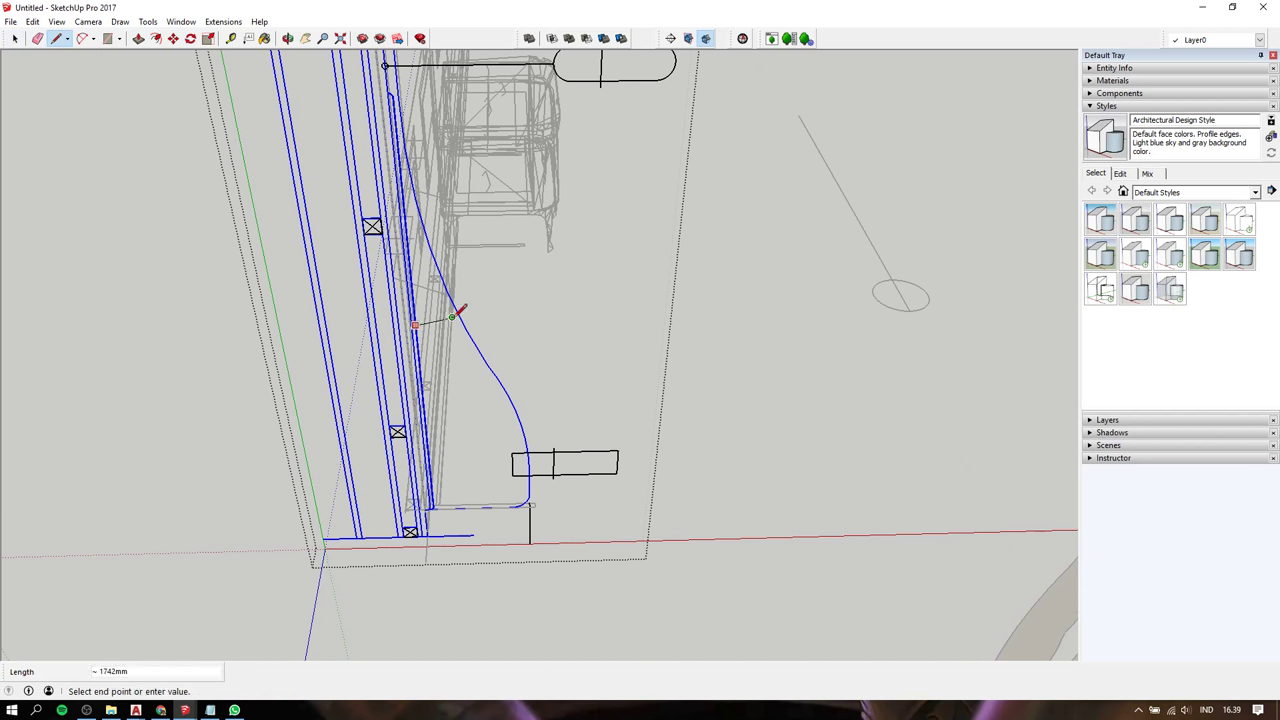
{"action": "left_click", "coordinate": [464, 324]}
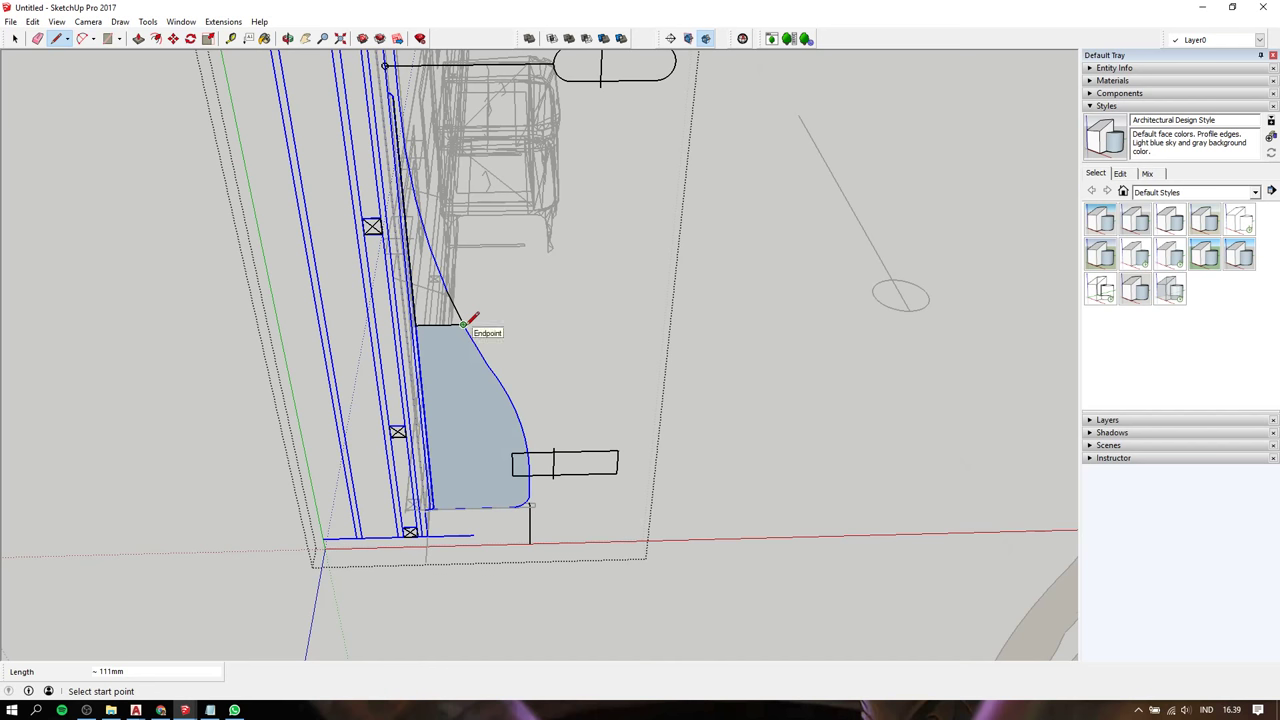
{"action": "key", "text": "ctrl+z"}
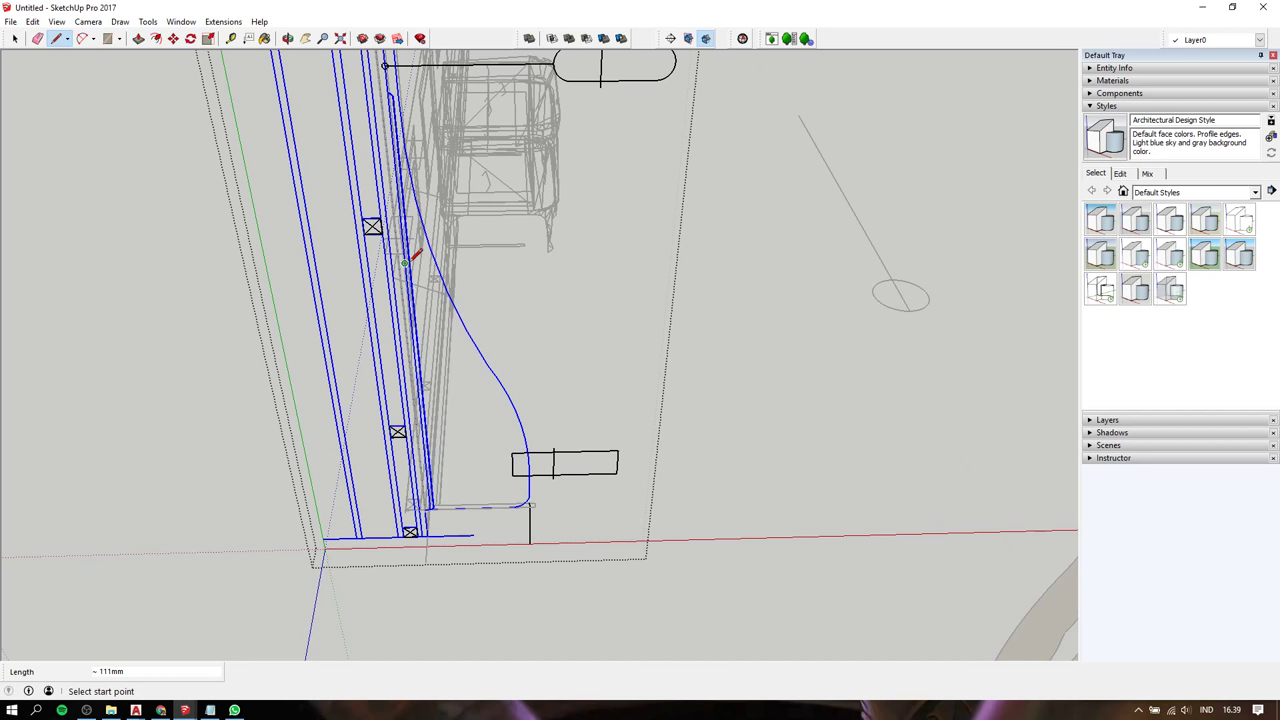
{"action": "scroll", "coordinate": [410, 110], "scroll_direction": "up", "scroll_amount": 1}
{"action": "scroll", "coordinate": [410, 110], "scroll_direction": "up", "scroll_amount": 2}
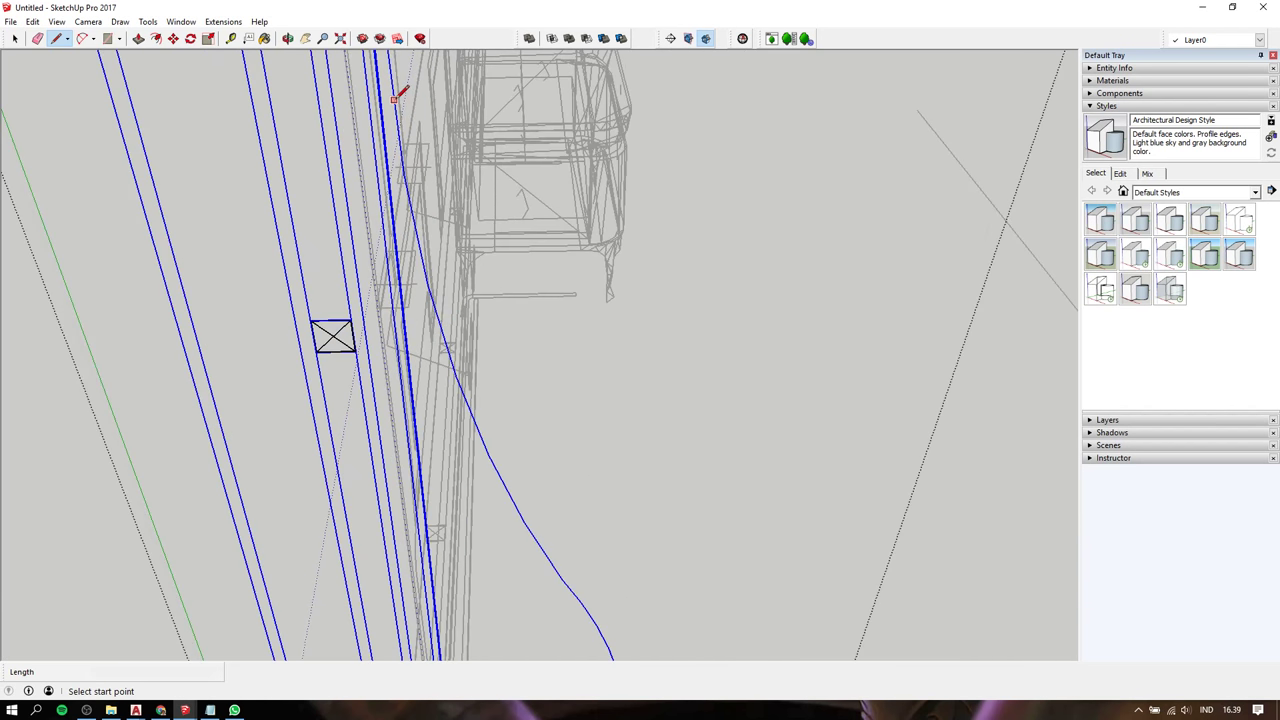
{"action": "mouse_move", "coordinate": [437, 123]}
{"action": "middle_mouse_down", "text": "shift"}
{"action": "mouse_move", "coordinate": [580, 229]}
{"action": "mouse_move", "coordinate": [591, 257]}
{"action": "mouse_move", "coordinate": [580, 200]}
{"action": "mouse_move", "coordinate": [586, 331]}
{"action": "mouse_move", "coordinate": [582, 313]}
{"action": "middle_mouse_up", "text": "shift"}
Draw an 18 mm edge at the top corner and close the small corner outline into a face
{"action": "scroll", "coordinate": [582, 313], "scroll_direction": "down", "scroll_amount": 1}
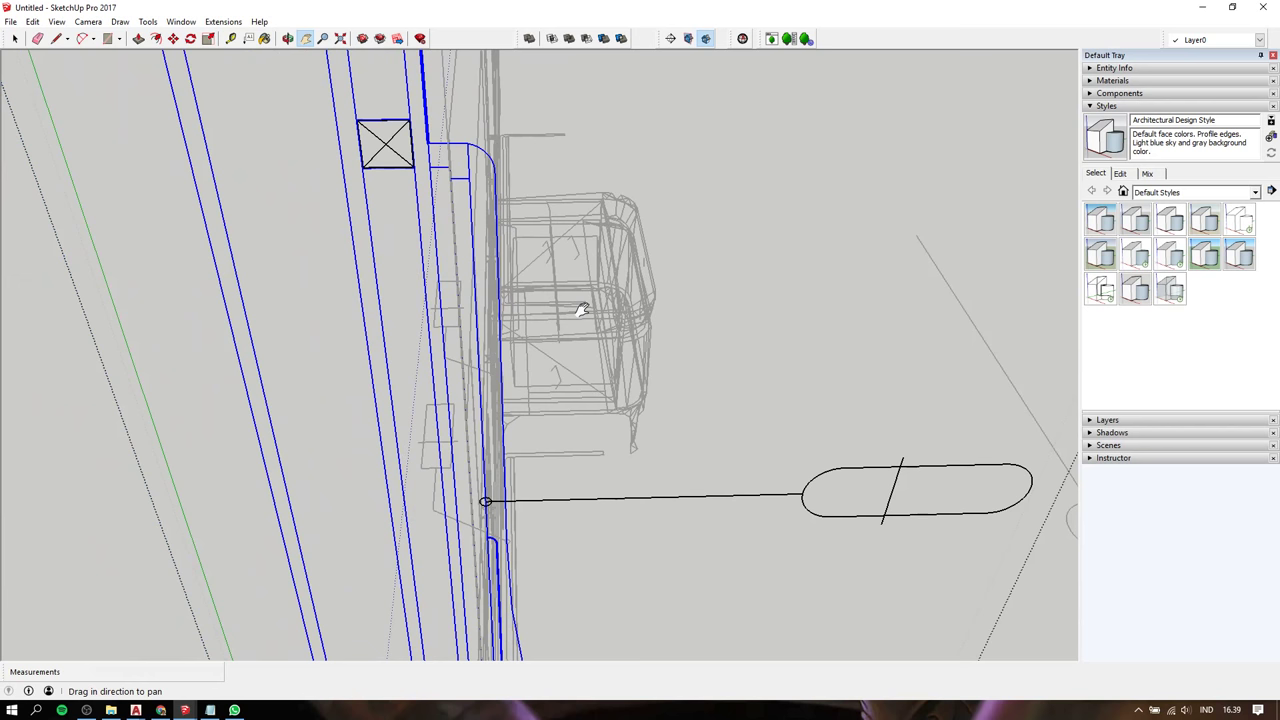
{"action": "key", "text": "l"}
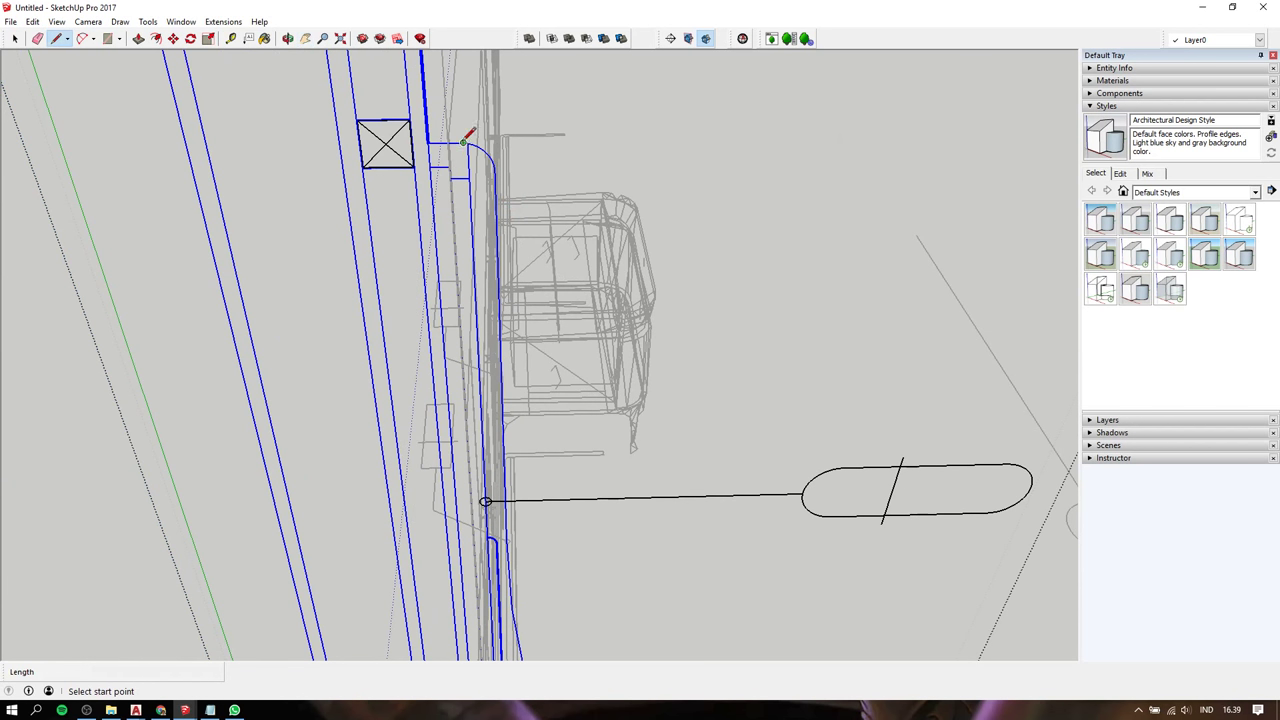
{"action": "scroll", "coordinate": [470, 144], "scroll_direction": "up", "scroll_amount": 2}
{"action": "left_click", "coordinate": [470, 164]}
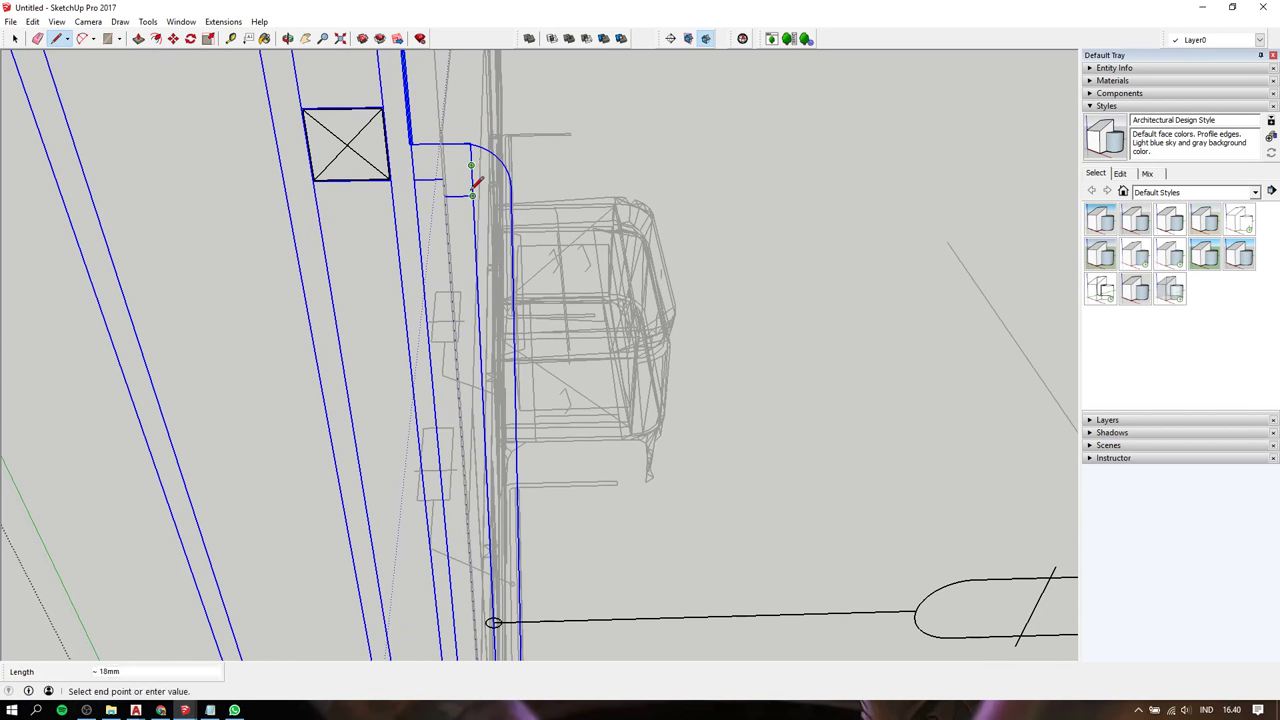
{"action": "left_click", "coordinate": [472, 196]}
{"action": "left_click", "coordinate": [471, 144]}
{"action": "left_click", "coordinate": [471, 164]}
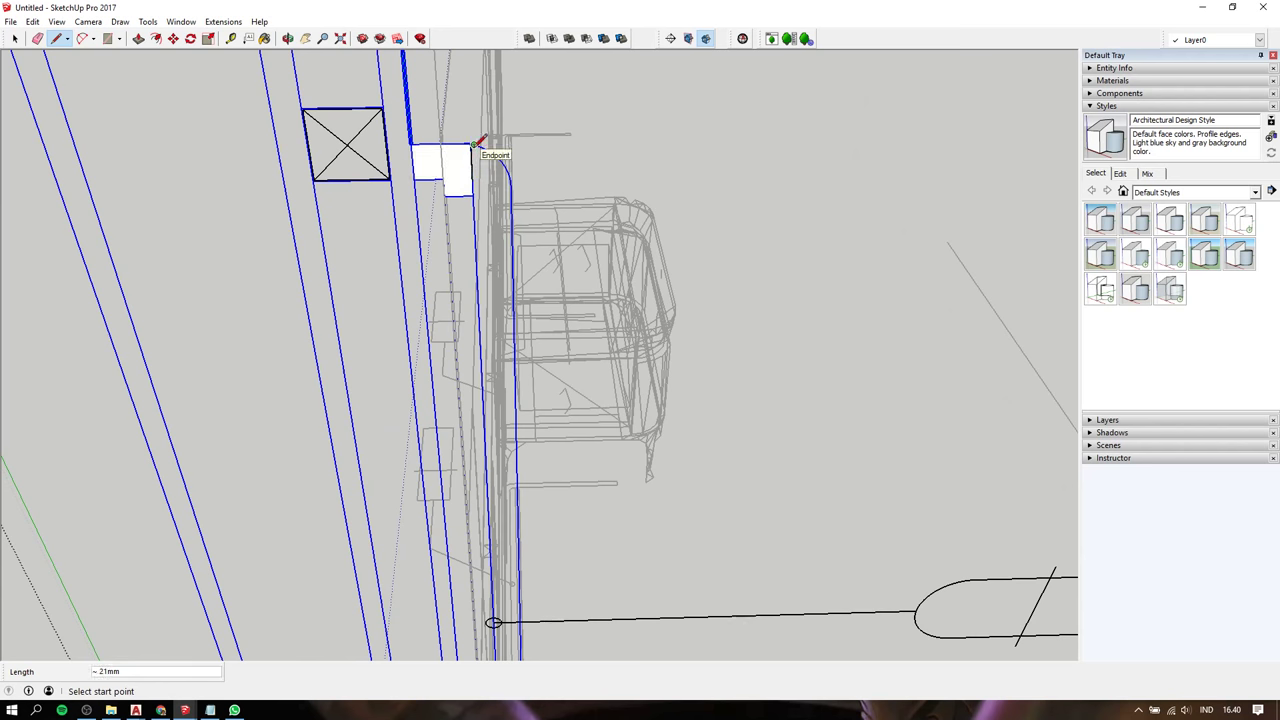
Trace from the profile top to the lower wall corner and along the bottom edge, closing the face
{"action": "left_click", "coordinate": [471, 145]}
{"action": "scroll", "coordinate": [471, 145], "scroll_direction": "down", "scroll_amount": 3}
{"action": "scroll", "coordinate": [474, 140], "scroll_direction": "down", "scroll_amount": 3}
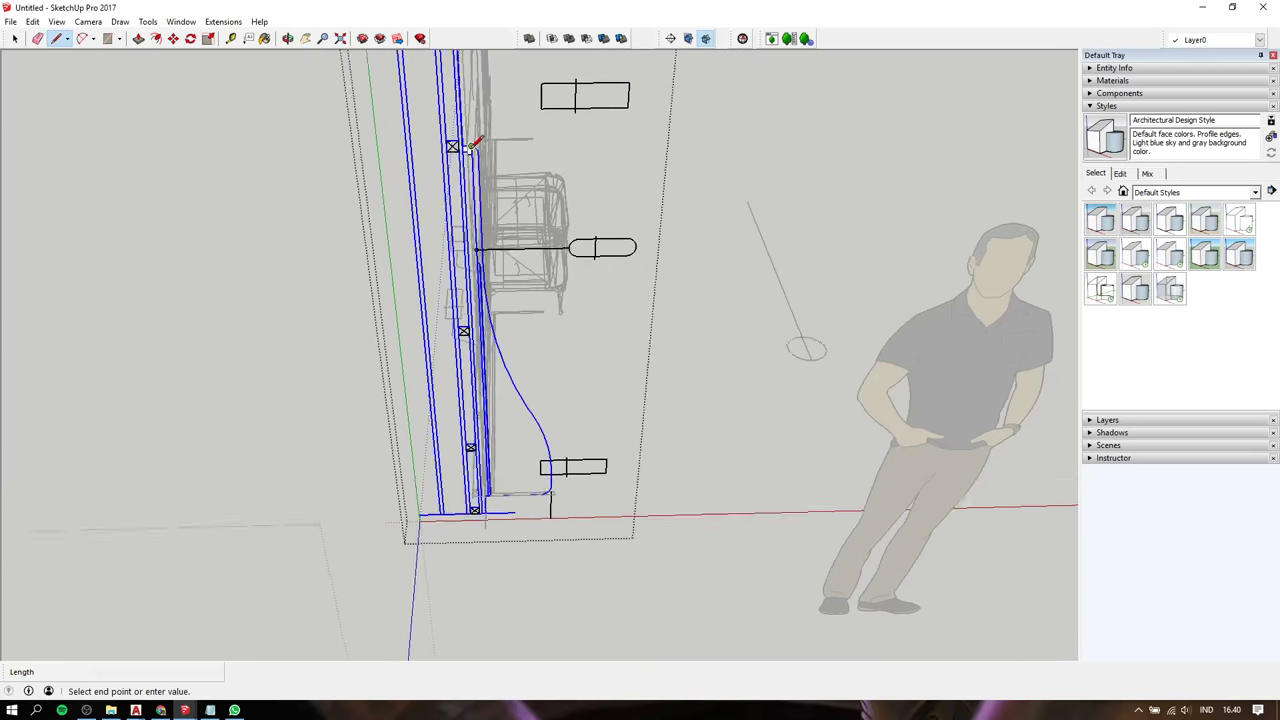
{"action": "scroll", "coordinate": [491, 482], "scroll_direction": "up", "scroll_amount": 4}
{"action": "scroll", "coordinate": [491, 478], "scroll_direction": "up", "scroll_amount": 3}
{"action": "scroll", "coordinate": [491, 478], "scroll_direction": "up", "scroll_amount": 2}
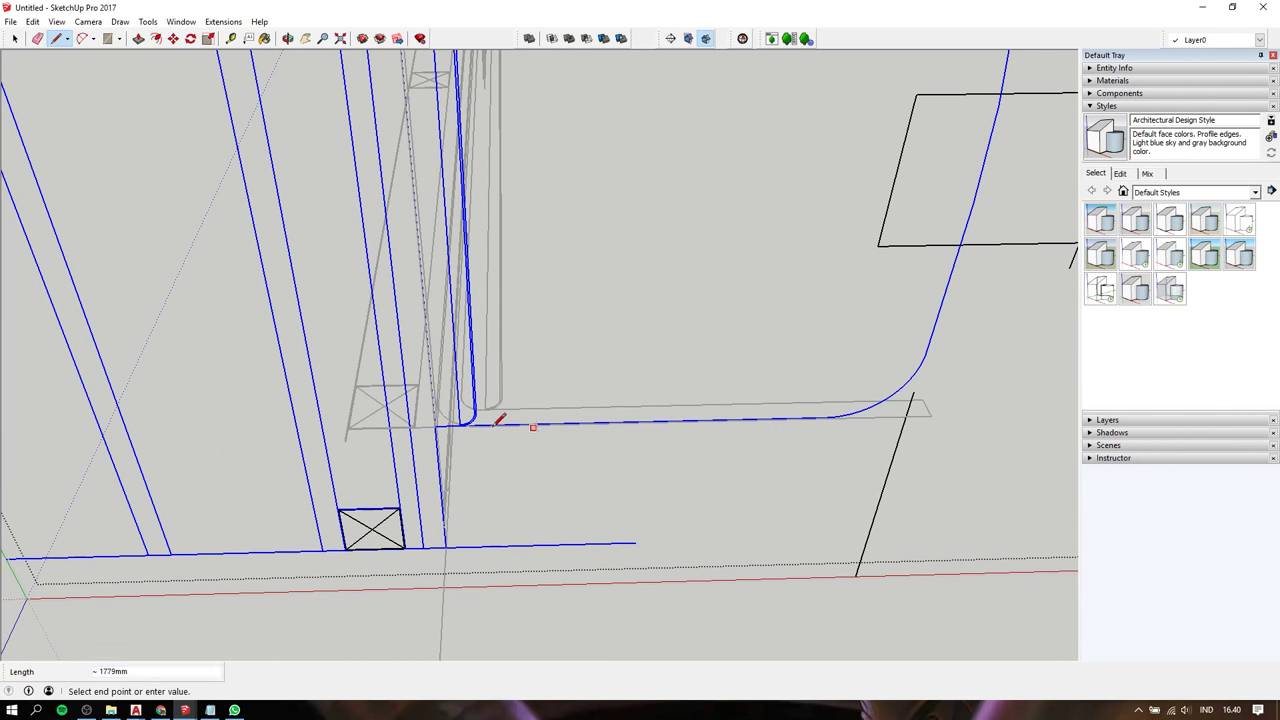
{"action": "left_click", "coordinate": [461, 424]}
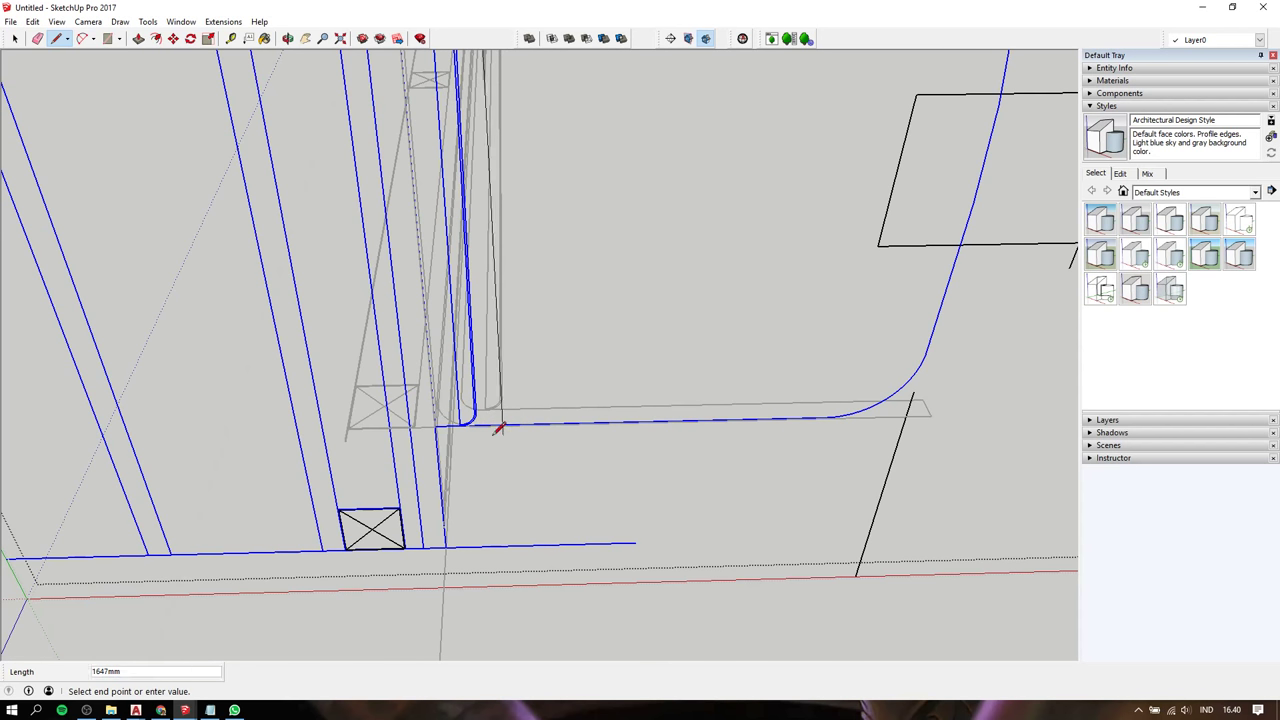
{"action": "left_click", "coordinate": [470, 419]}
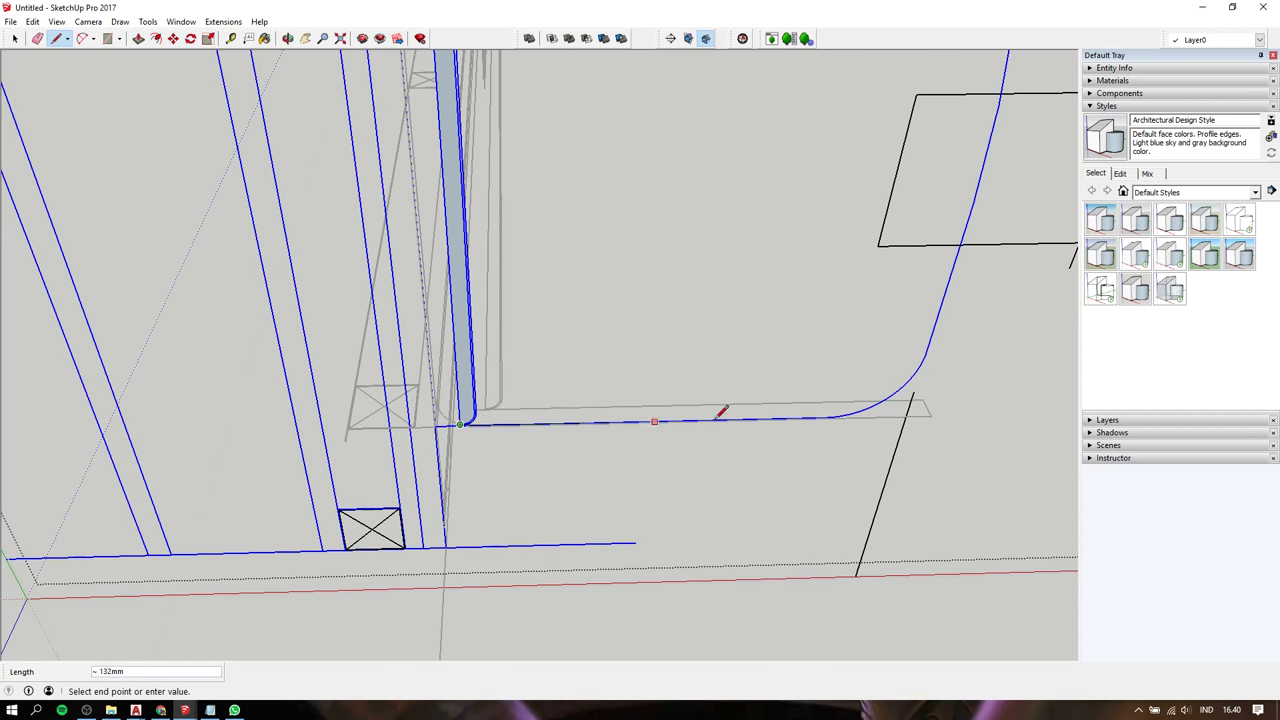
{"action": "scroll", "coordinate": [800, 416], "scroll_direction": "down", "scroll_amount": 1}
{"action": "scroll", "coordinate": [790, 414], "scroll_direction": "down", "scroll_amount": 1}
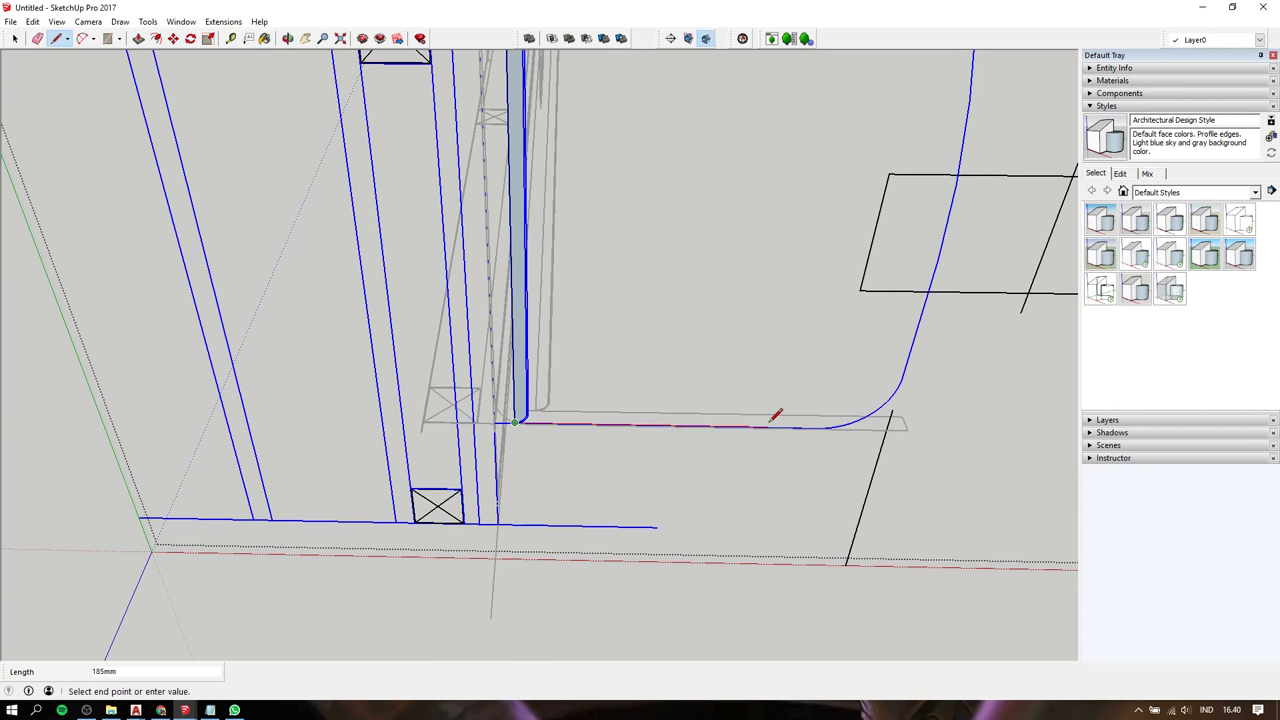
{"action": "left_click", "coordinate": [768, 420]}
{"action": "scroll", "coordinate": [760, 408], "scroll_direction": "up", "scroll_amount": 1}
{"action": "scroll", "coordinate": [760, 405], "scroll_direction": "down", "scroll_amount": 3}
{"action": "key", "text": "space"}
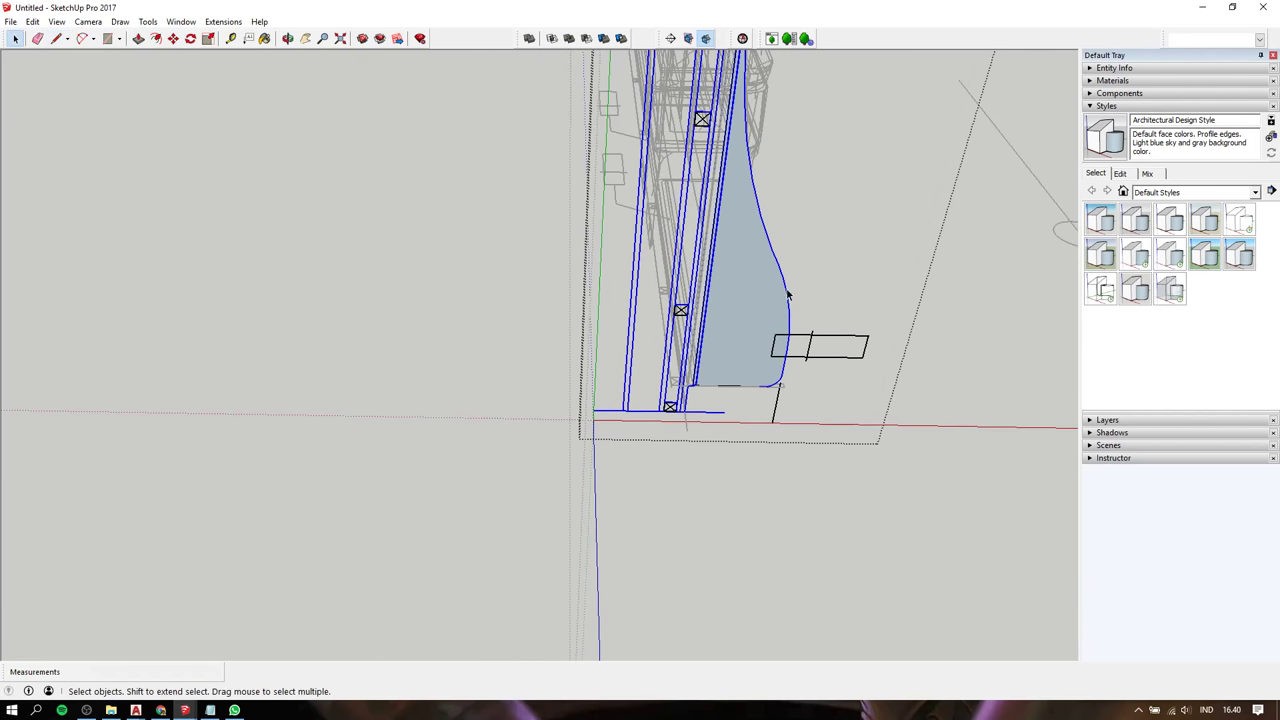
{"action": "left_click", "coordinate": [810, 338]}
{"action": "left_click", "coordinate": [824, 313]}
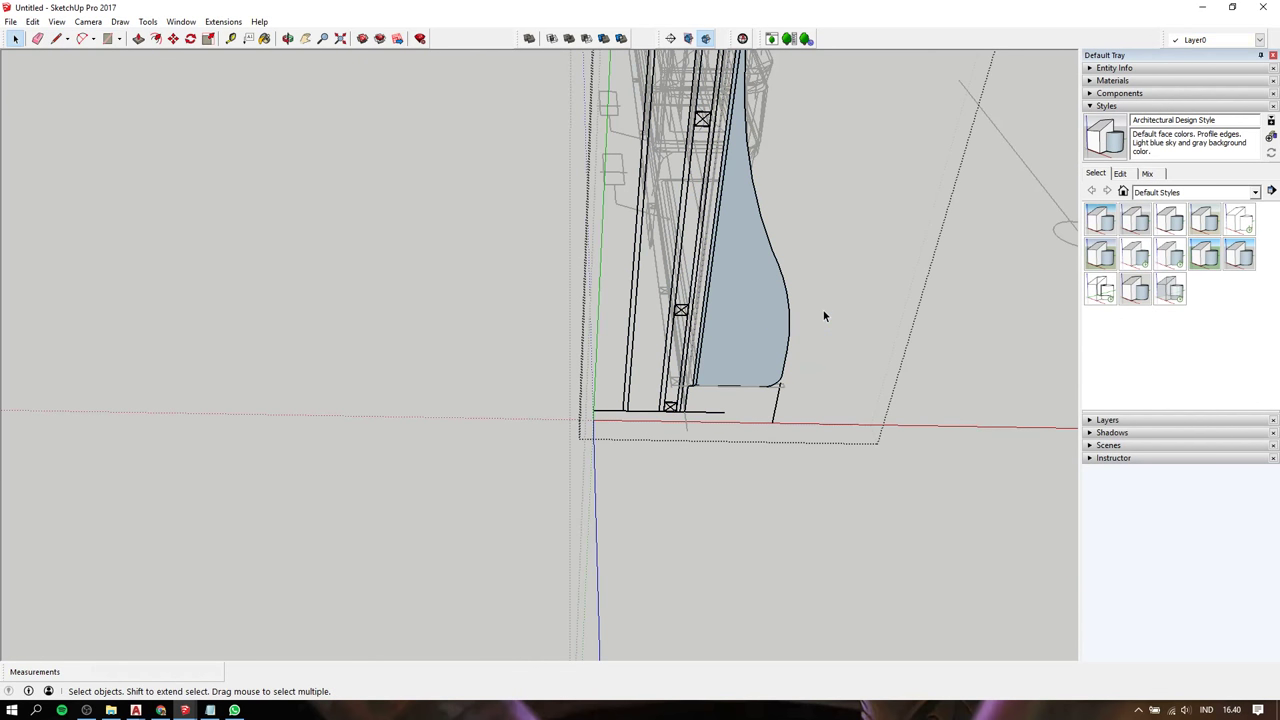
{"action": "mouse_move", "coordinate": [814, 303]}
{"action": "middle_mouse_down"}
{"action": "mouse_move", "coordinate": [620, 412]}
{"action": "mouse_move", "coordinate": [675, 260]}
{"action": "middle_mouse_up"}
{"action": "left_click", "coordinate": [677, 391]}
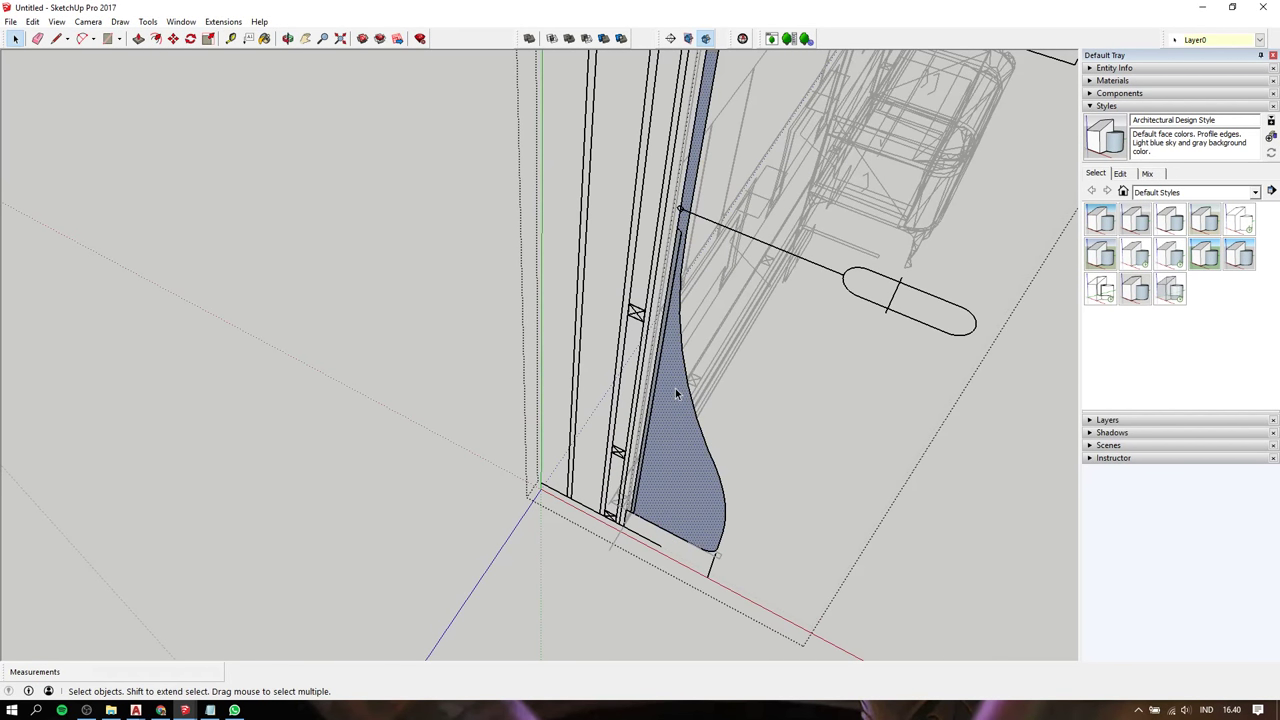
{"action": "mouse_move", "coordinate": [675, 388]}
{"action": "middle_mouse_down", "text": "shift"}
{"action": "mouse_move", "coordinate": [585, 412]}
{"action": "mouse_move", "coordinate": [606, 400]}
{"action": "mouse_move", "coordinate": [496, 316]}
{"action": "mouse_move", "coordinate": [206, 309]}
{"action": "mouse_move", "coordinate": [331, 297]}
{"action": "mouse_move", "coordinate": [308, 338]}
{"action": "middle_mouse_up", "text": "shift"}
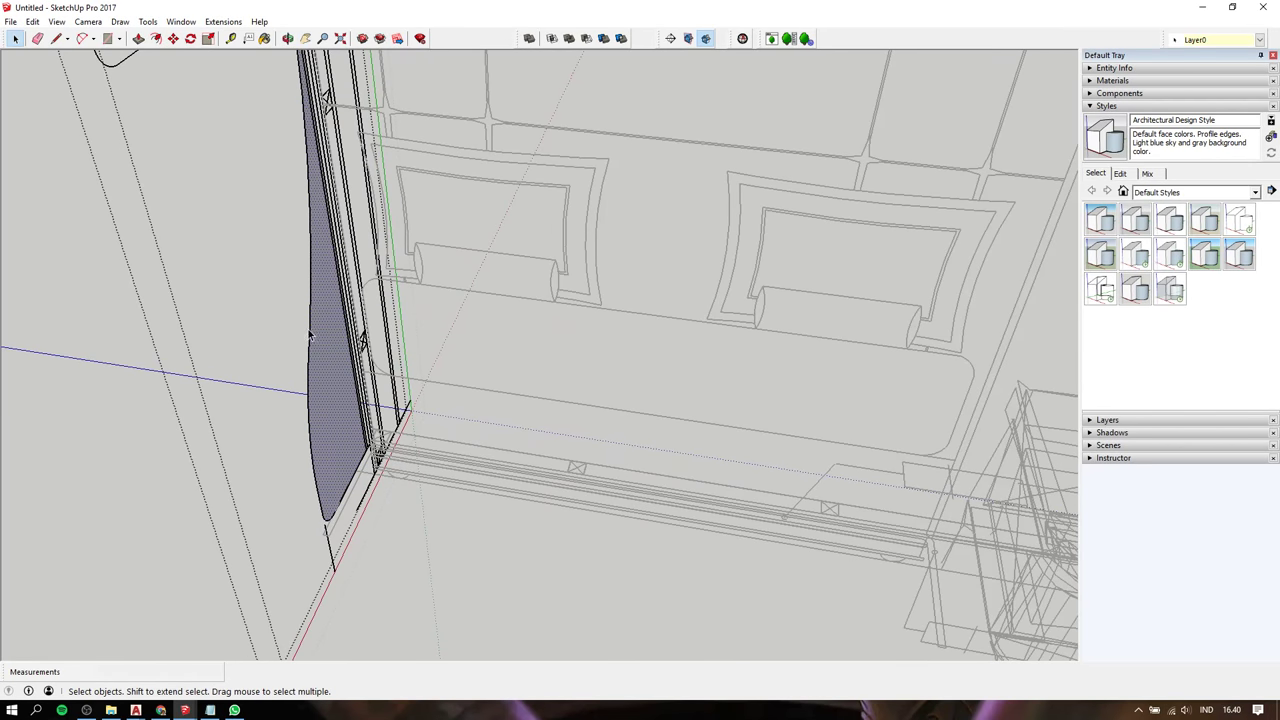
Attempt a Push/Pull on the bed-profile face, cancel it, and orbit to the panel edge
{"action": "key", "text": "p"}
{"action": "left_click", "coordinate": [333, 313]}
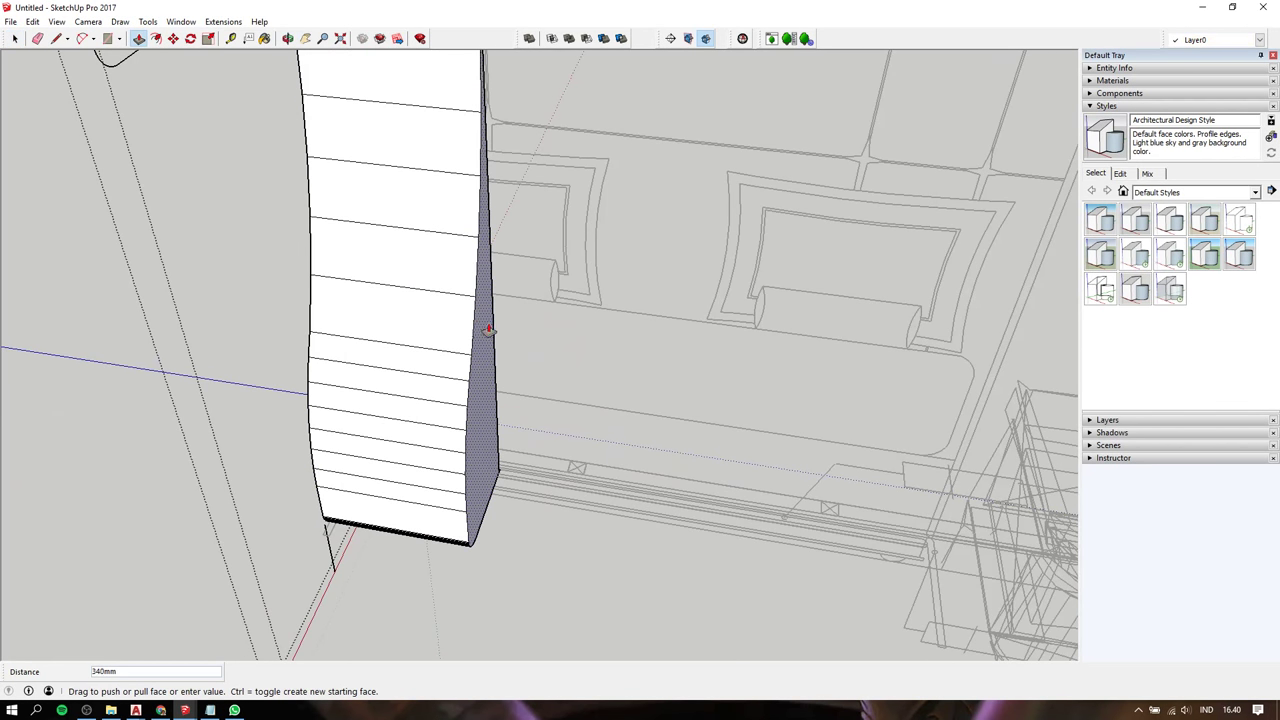
{"action": "left_click", "coordinate": [395, 313]}
{"action": "key", "text": "space"}
{"action": "scroll", "coordinate": [335, 348], "scroll_direction": "up", "scroll_amount": 2}
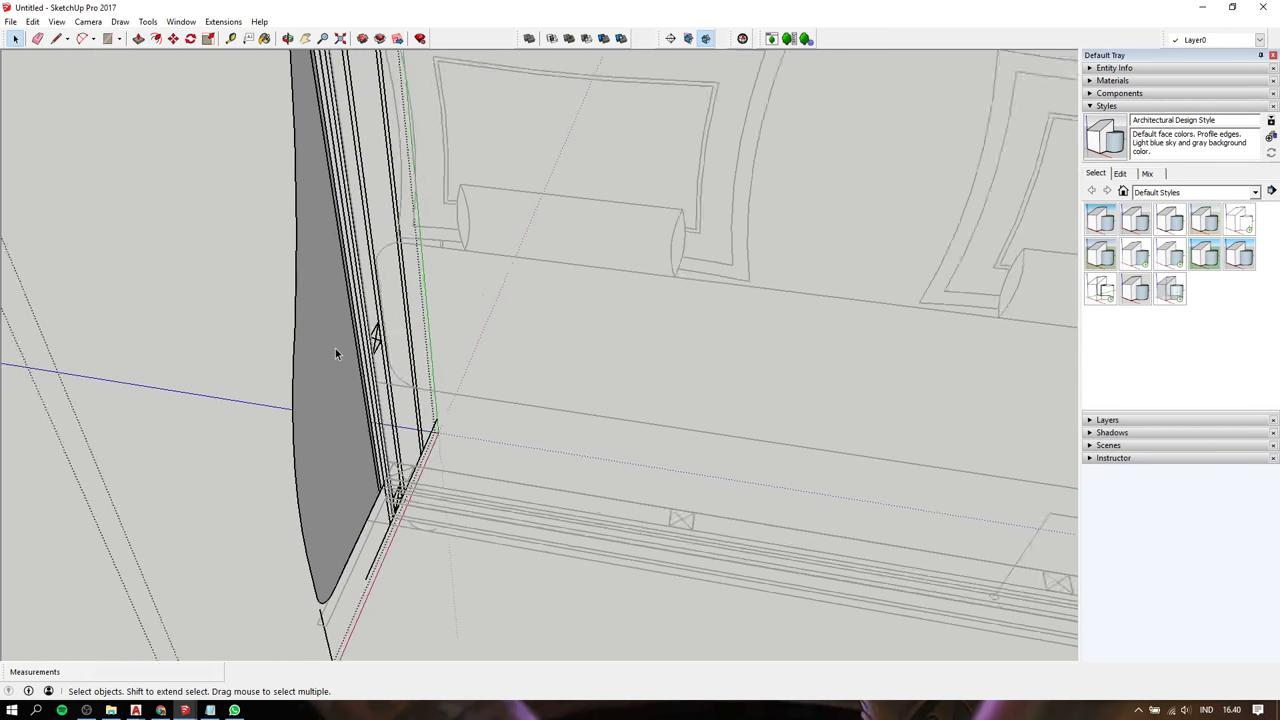
{"action": "scroll", "coordinate": [335, 348], "scroll_direction": "up", "scroll_amount": 2}
{"action": "mouse_move", "coordinate": [334, 356]}
{"action": "middle_mouse_down"}
{"action": "mouse_move", "coordinate": [351, 286]}
{"action": "mouse_move", "coordinate": [443, 142]}
{"action": "mouse_move", "coordinate": [474, 137]}
{"action": "mouse_move", "coordinate": [466, 177]}
{"action": "mouse_move", "coordinate": [494, 286]}
{"action": "mouse_move", "coordinate": [521, 310]}
{"action": "mouse_move", "coordinate": [584, 263]}
{"action": "mouse_move", "coordinate": [697, 260]}
{"action": "middle_mouse_up"}
{"action": "scroll", "coordinate": [474, 286], "scroll_direction": "up", "scroll_amount": 2}
Enter the bed-profile group for editing and orbit to view its face head-on
{"action": "double_click", "coordinate": [706, 260]}
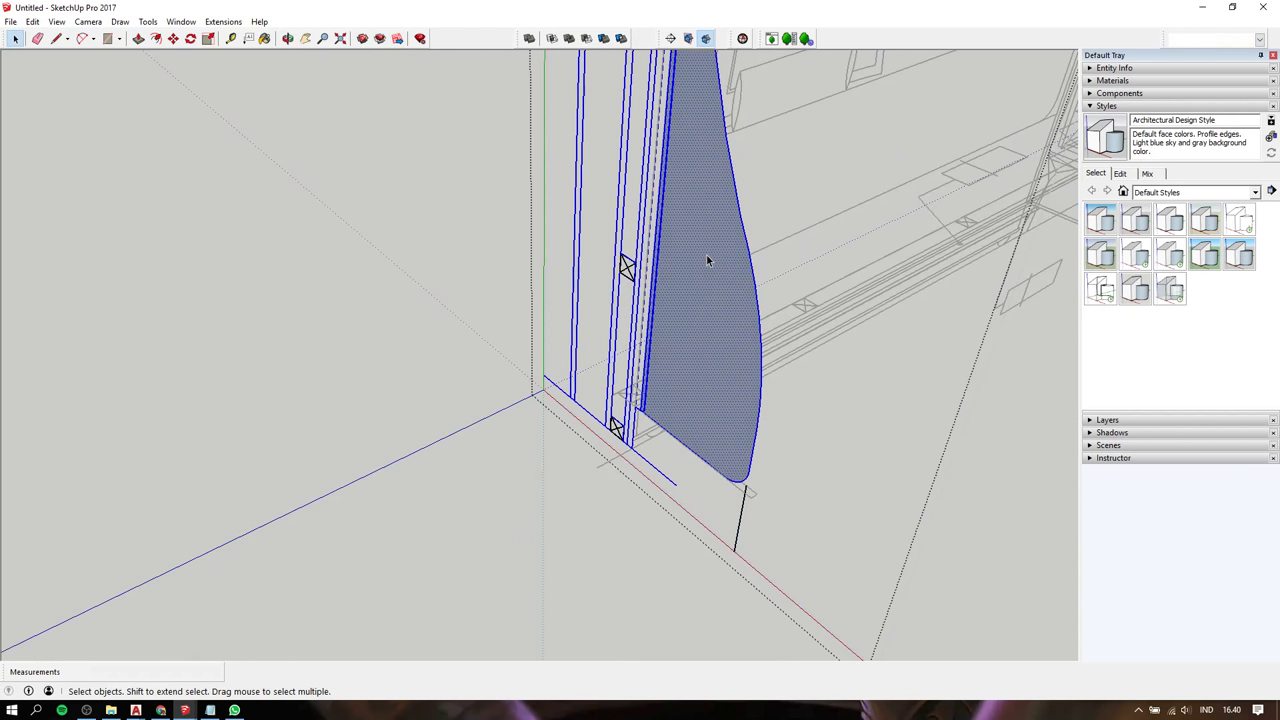
{"action": "middle_click_drag", "start_coordinate": [706, 260], "coordinate": [771, 249]}
{"action": "scroll", "coordinate": [773, 249], "scroll_direction": "down", "scroll_amount": 2}
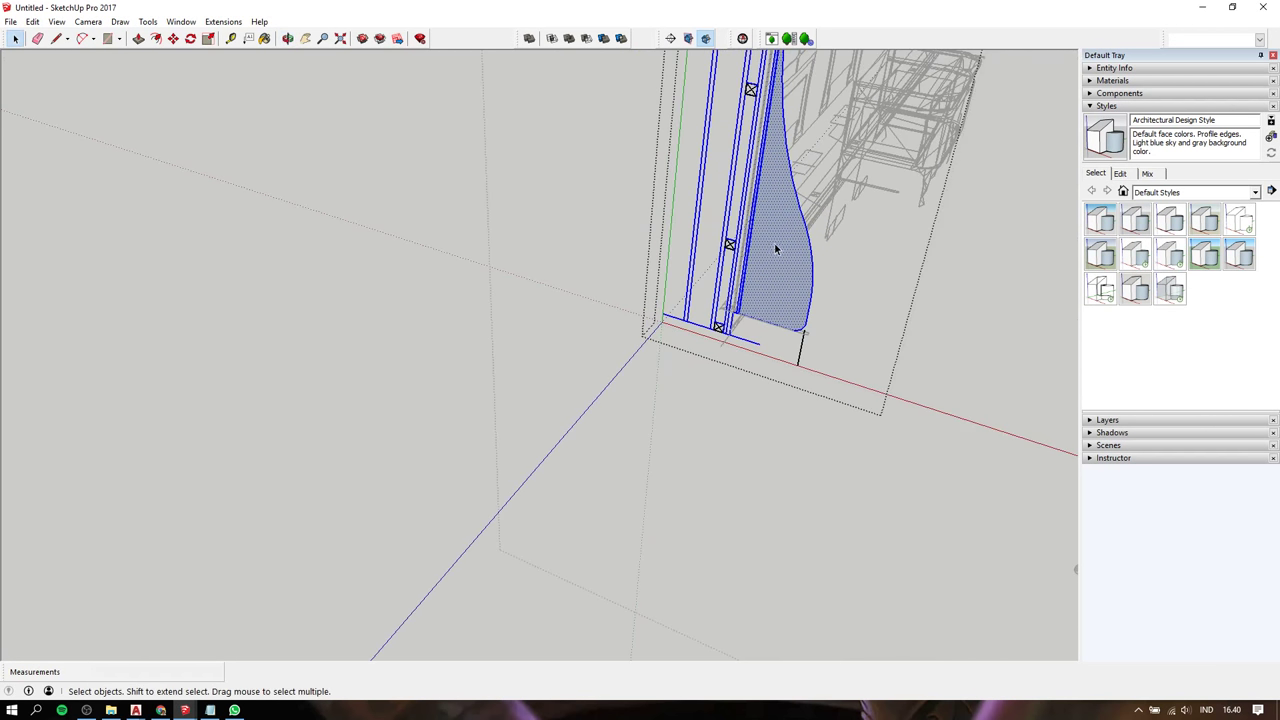
{"action": "scroll", "coordinate": [775, 249], "scroll_direction": "up", "scroll_amount": 1}
{"action": "scroll", "coordinate": [774, 242], "scroll_direction": "up", "scroll_amount": 2}
{"action": "scroll", "coordinate": [760, 248], "scroll_direction": "up", "scroll_amount": 2}
{"action": "scroll", "coordinate": [700, 258], "scroll_direction": "up", "scroll_amount": 2}
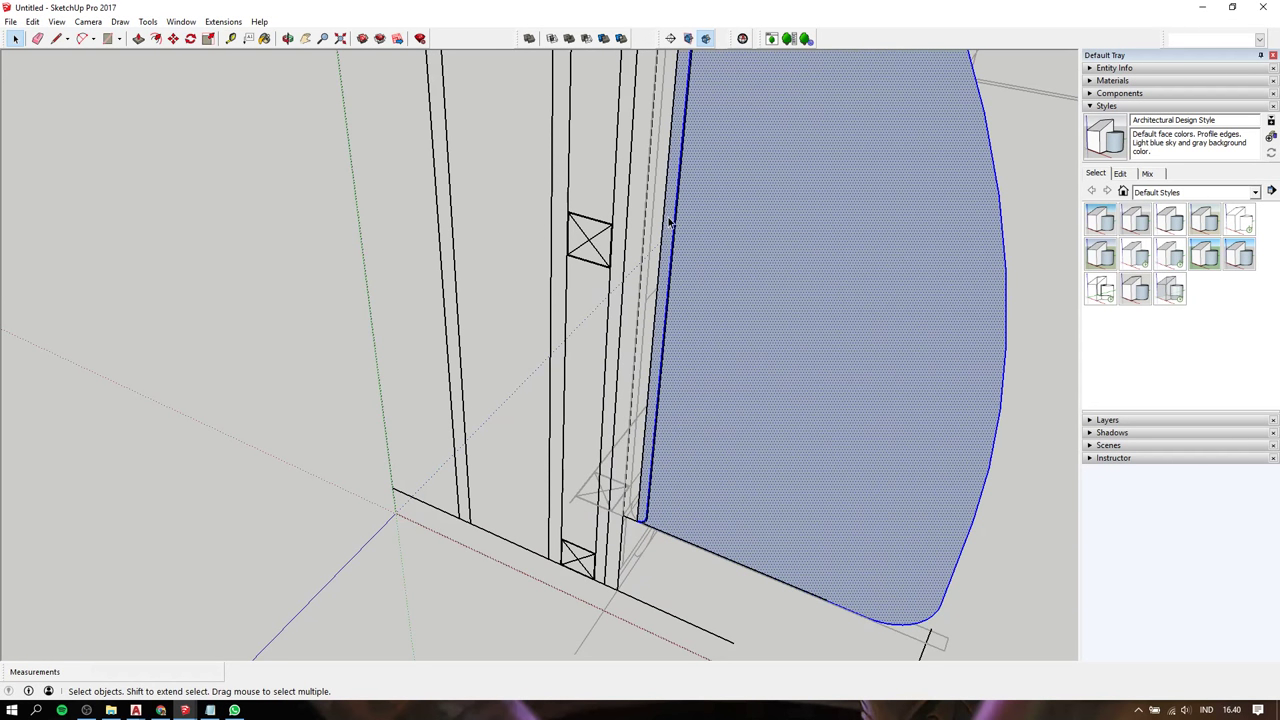
{"action": "middle_click_drag", "start_coordinate": [670, 221], "coordinate": [731, 295]}
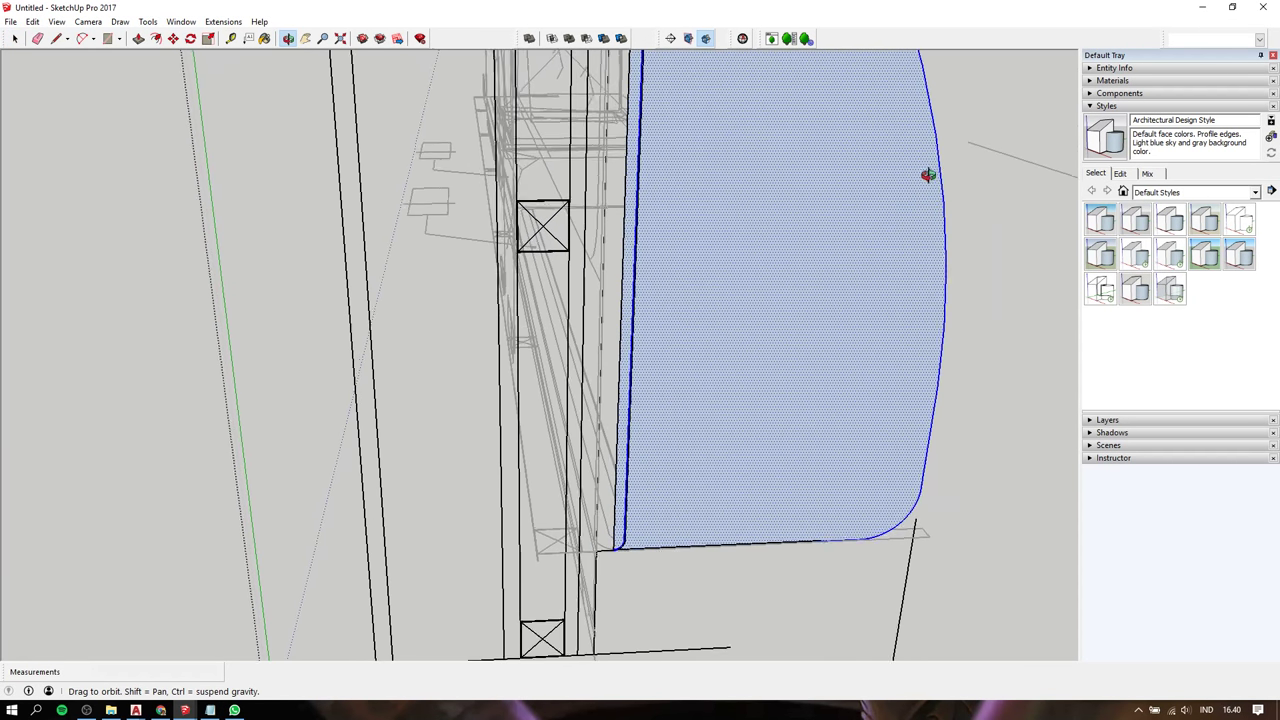
{"action": "scroll", "coordinate": [635, 480], "scroll_direction": "up", "scroll_amount": 2}
Draw a short line left from the profile's lower corner, closing a thin face strip
{"action": "key", "text": "l"}
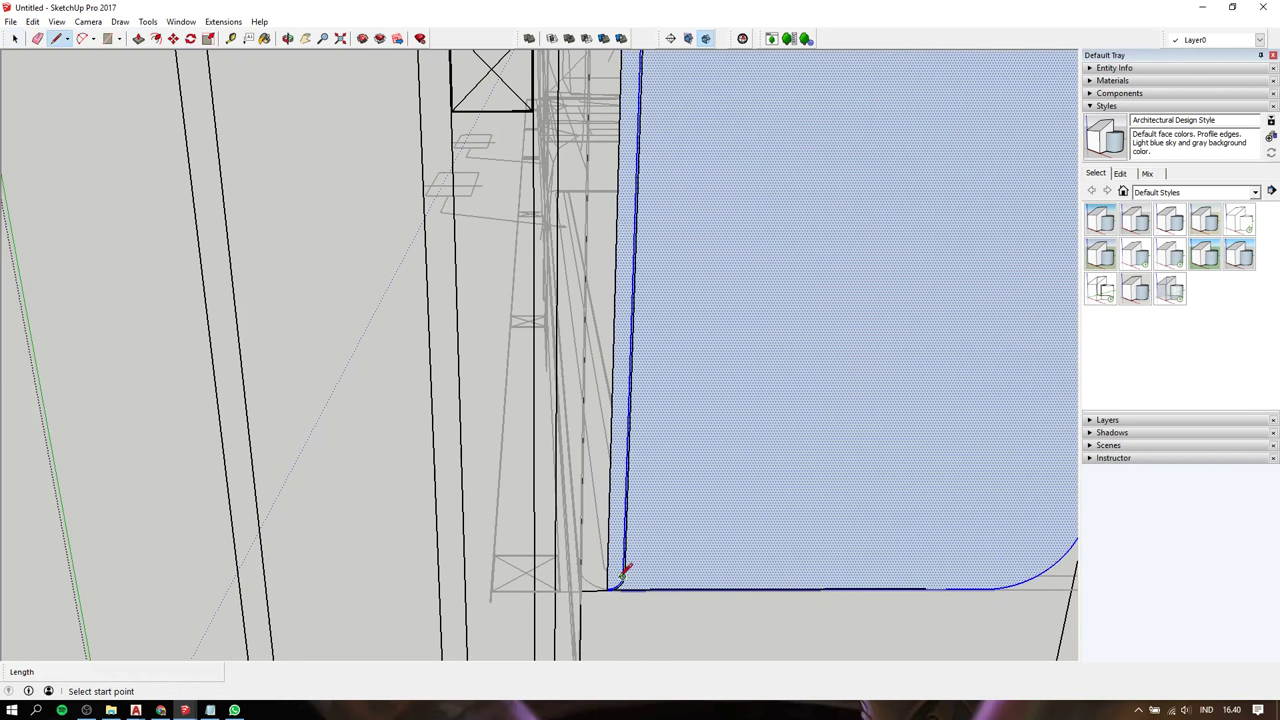
{"action": "left_click", "coordinate": [606, 589]}
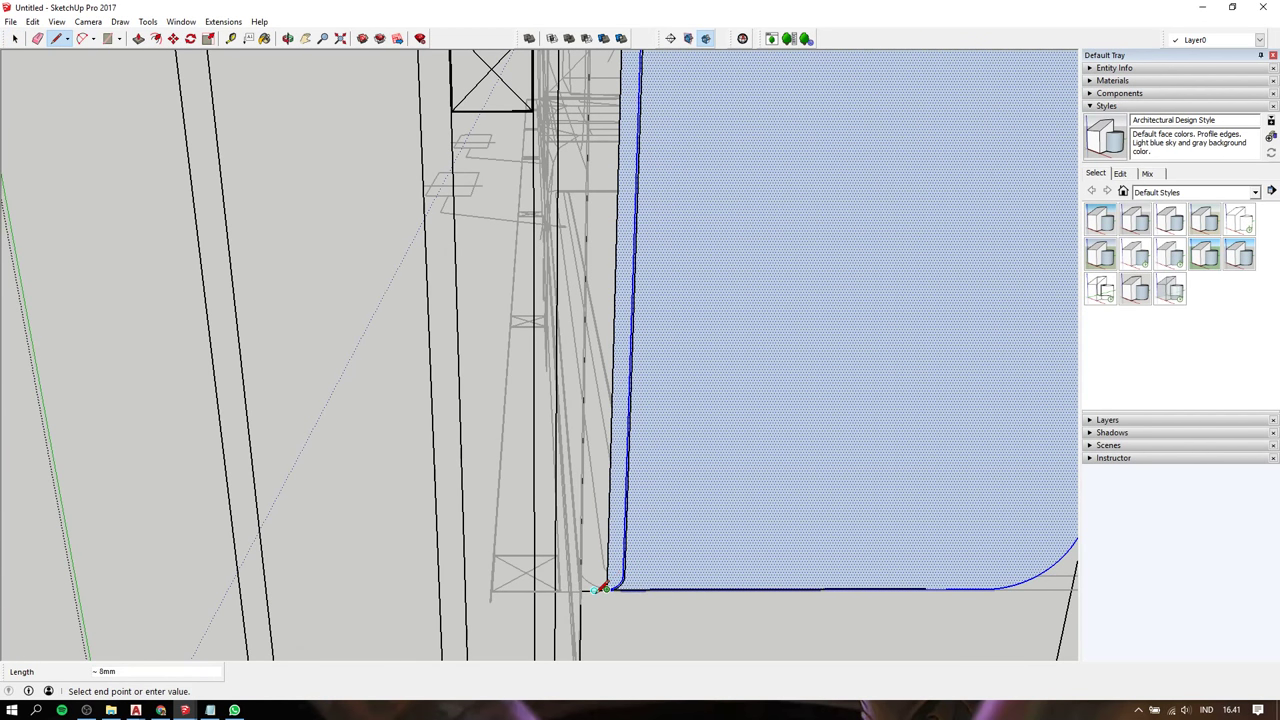
{"action": "left_click", "coordinate": [581, 589]}
{"action": "scroll", "coordinate": [585, 585], "scroll_direction": "down", "scroll_amount": 3}
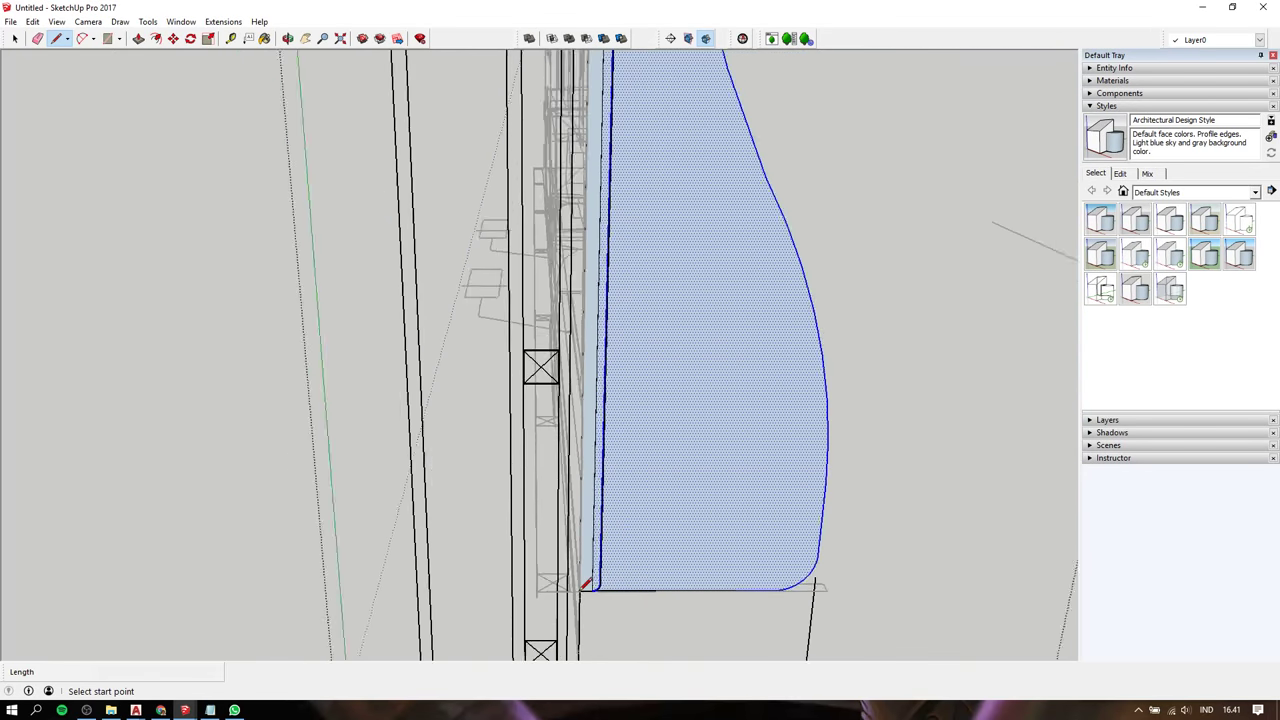
{"action": "scroll", "coordinate": [586, 575], "scroll_direction": "down", "scroll_amount": 3}
{"action": "scroll", "coordinate": [586, 560], "scroll_direction": "down", "scroll_amount": 1}
{"action": "scroll", "coordinate": [598, 180], "scroll_direction": "up", "scroll_amount": 3}
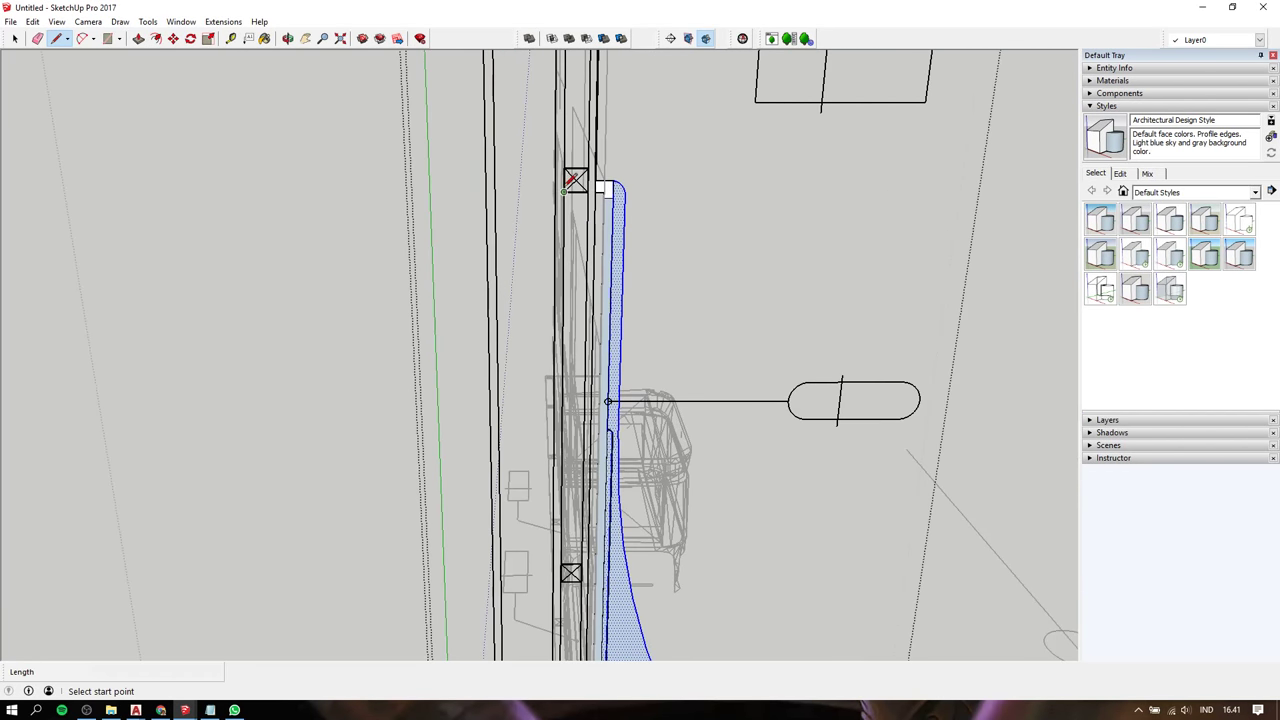
{"action": "scroll", "coordinate": [600, 184], "scroll_direction": "up", "scroll_amount": 3}
{"action": "scroll", "coordinate": [600, 186], "scroll_direction": "up", "scroll_amount": 2}
{"action": "mouse_move", "coordinate": [600, 186]}
{"action": "middle_mouse_down"}
{"action": "mouse_move", "coordinate": [466, 186]}
{"action": "mouse_move", "coordinate": [614, 157]}
{"action": "middle_mouse_up"}
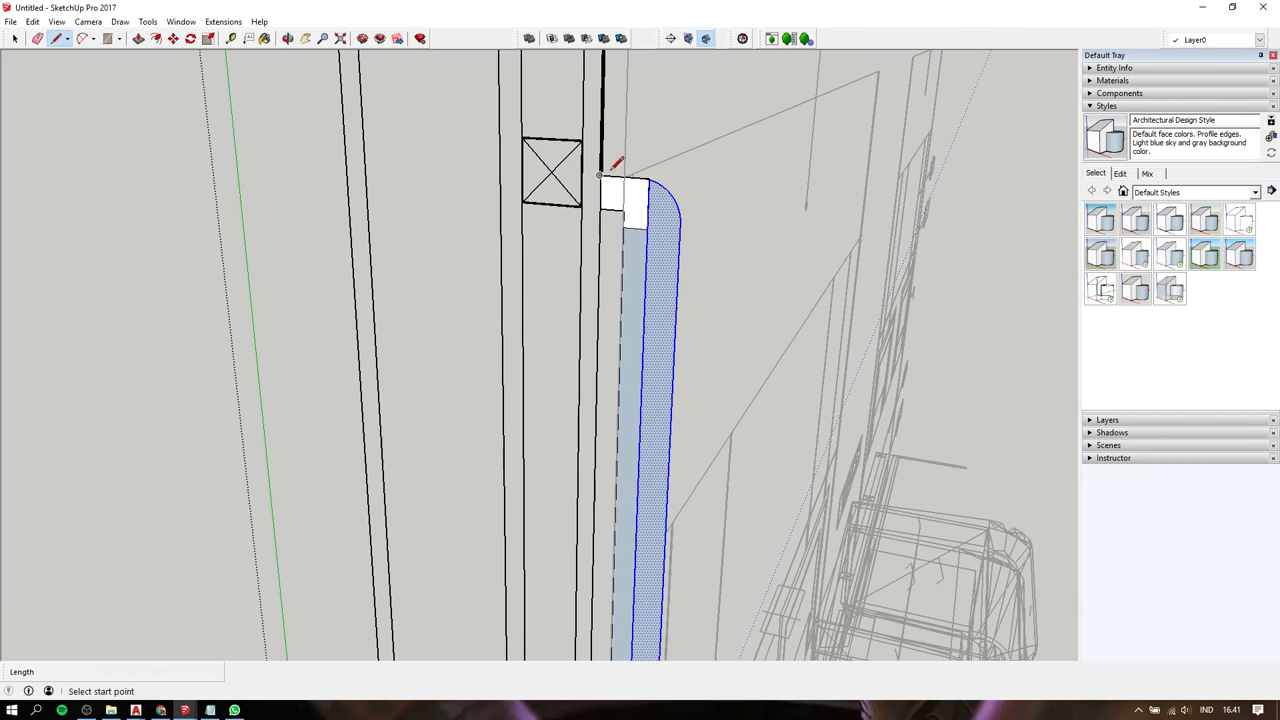
{"action": "scroll", "coordinate": [620, 165], "scroll_direction": "up", "scroll_amount": 5}
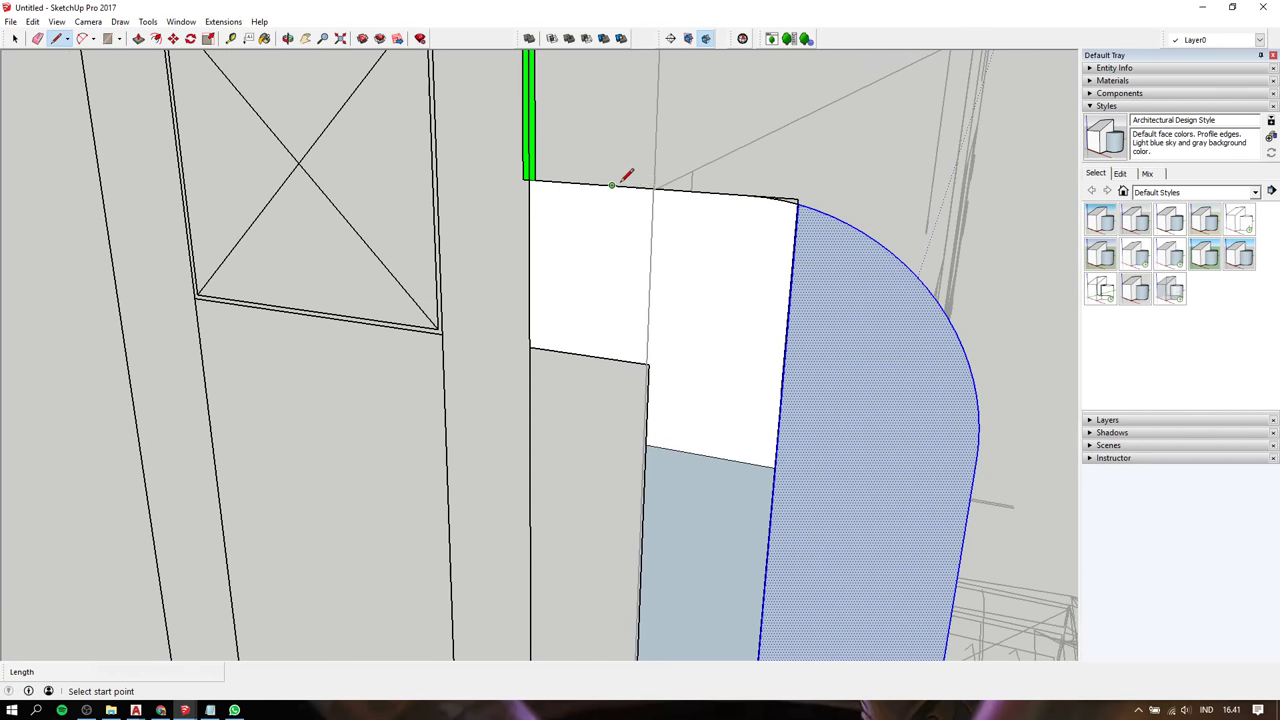
Start a new line at the profile's top corner endpoint, stretching it about 1640mm
{"action": "left_click", "coordinate": [529, 178]}
{"action": "scroll", "coordinate": [530, 179], "scroll_direction": "down", "scroll_amount": 3}
{"action": "scroll", "coordinate": [531, 180], "scroll_direction": "down", "scroll_amount": 2}
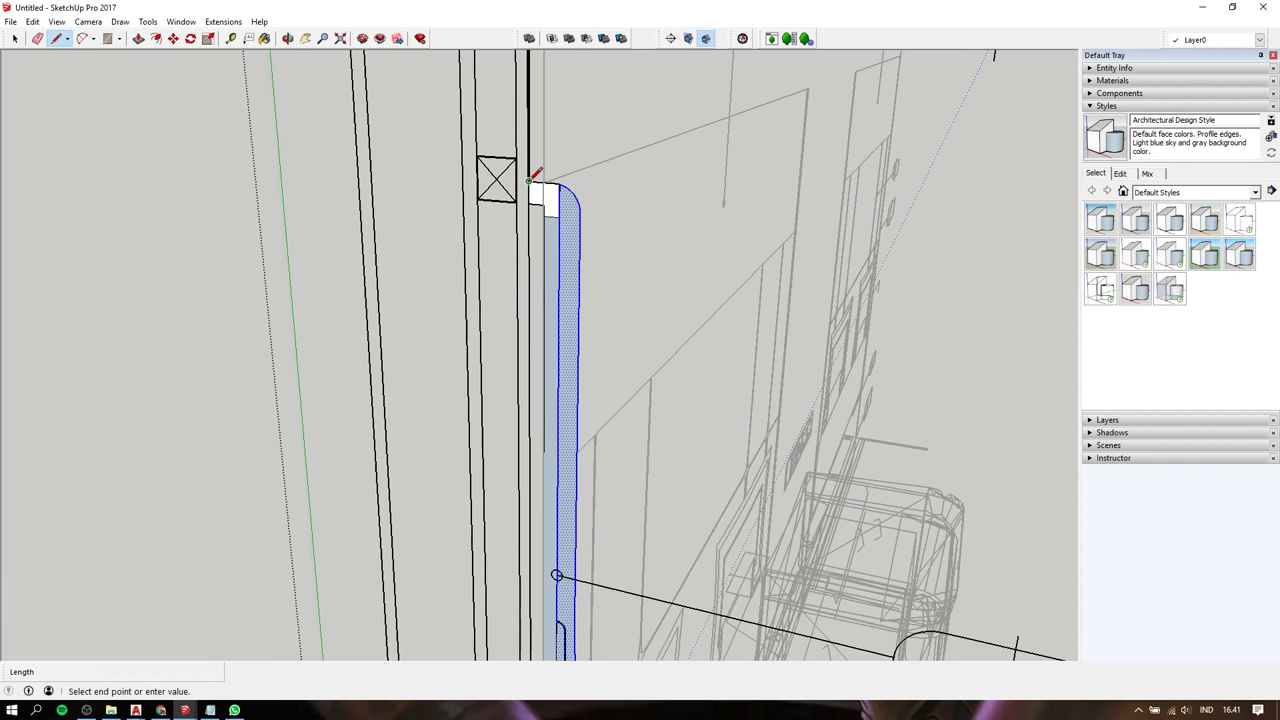
{"action": "scroll", "coordinate": [532, 181], "scroll_direction": "down", "scroll_amount": 2}
{"action": "scroll", "coordinate": [535, 178], "scroll_direction": "down", "scroll_amount": 3}
{"action": "scroll", "coordinate": [535, 260], "scroll_direction": "up", "scroll_amount": 1}
{"action": "scroll", "coordinate": [530, 320], "scroll_direction": "up", "scroll_amount": 3}
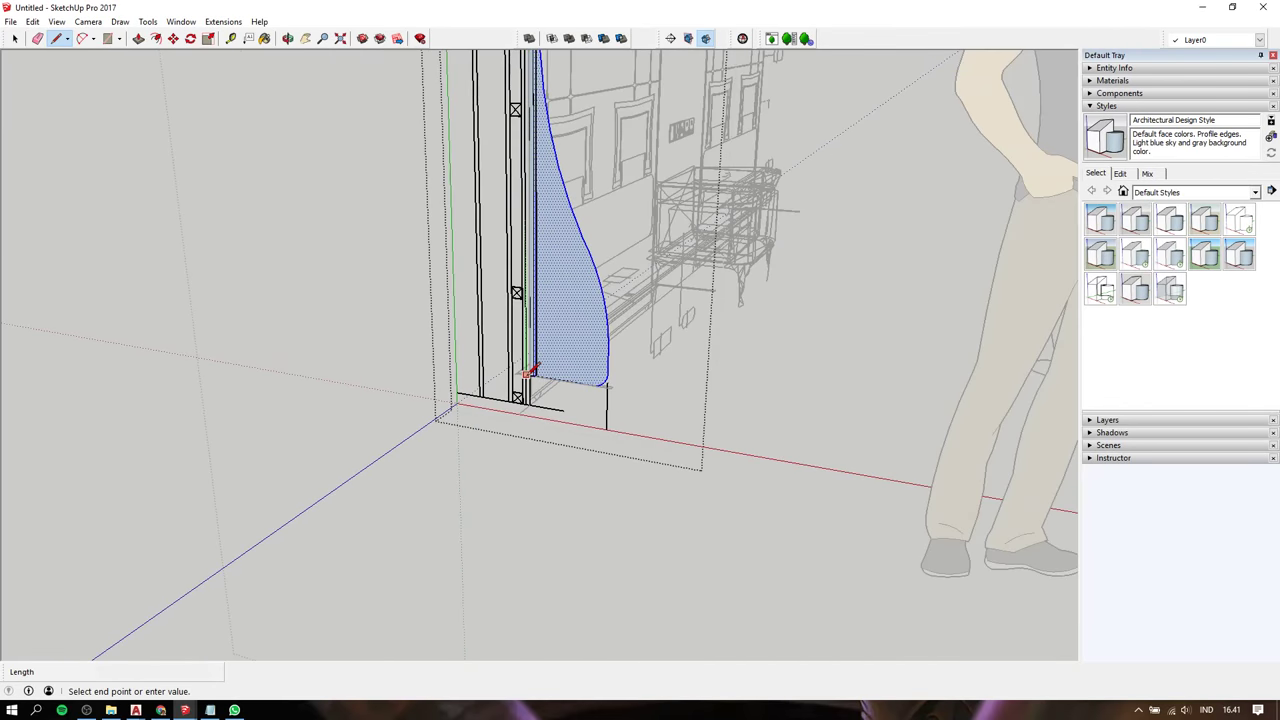
{"action": "scroll", "coordinate": [528, 372], "scroll_direction": "up", "scroll_amount": 2}
{"action": "scroll", "coordinate": [524, 372], "scroll_direction": "up", "scroll_amount": 1}
{"action": "scroll", "coordinate": [528, 370], "scroll_direction": "up", "scroll_amount": 1}
{"action": "scroll", "coordinate": [530, 372], "scroll_direction": "up", "scroll_amount": 1}
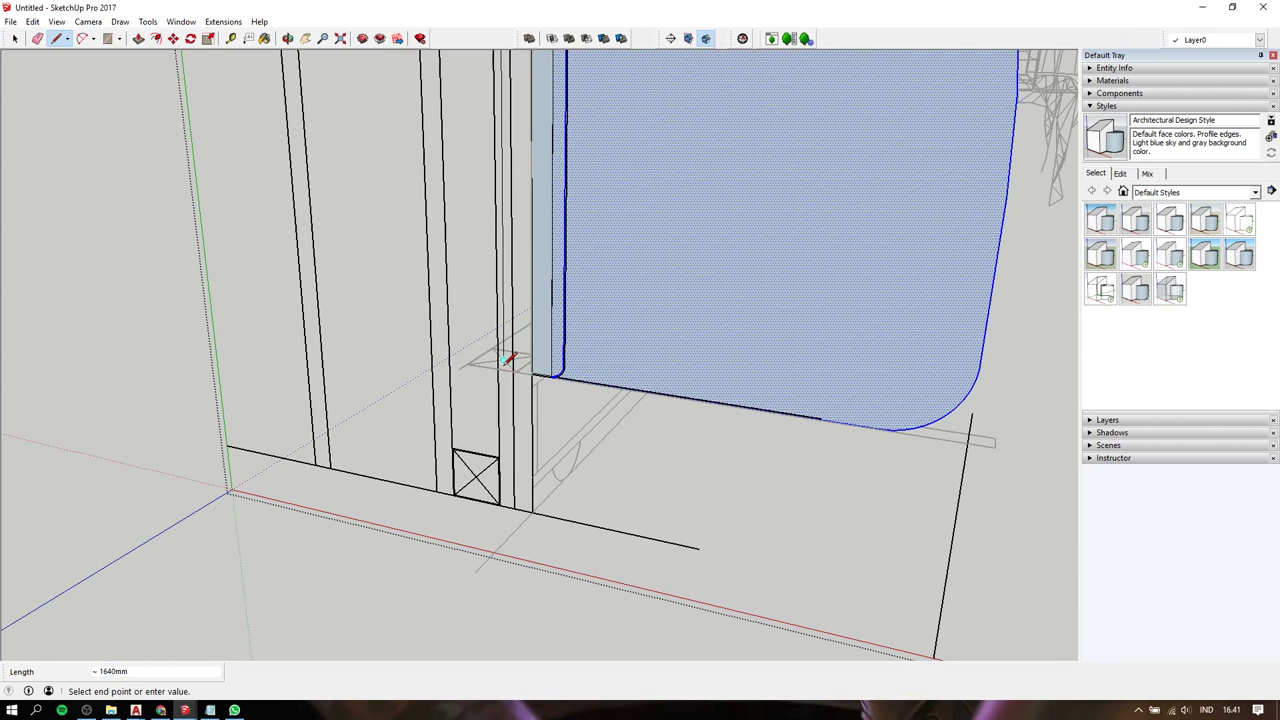
End the line at the lower corner, about 1750mm long, forming a narrow upright strip
{"action": "left_click", "coordinate": [515, 504]}
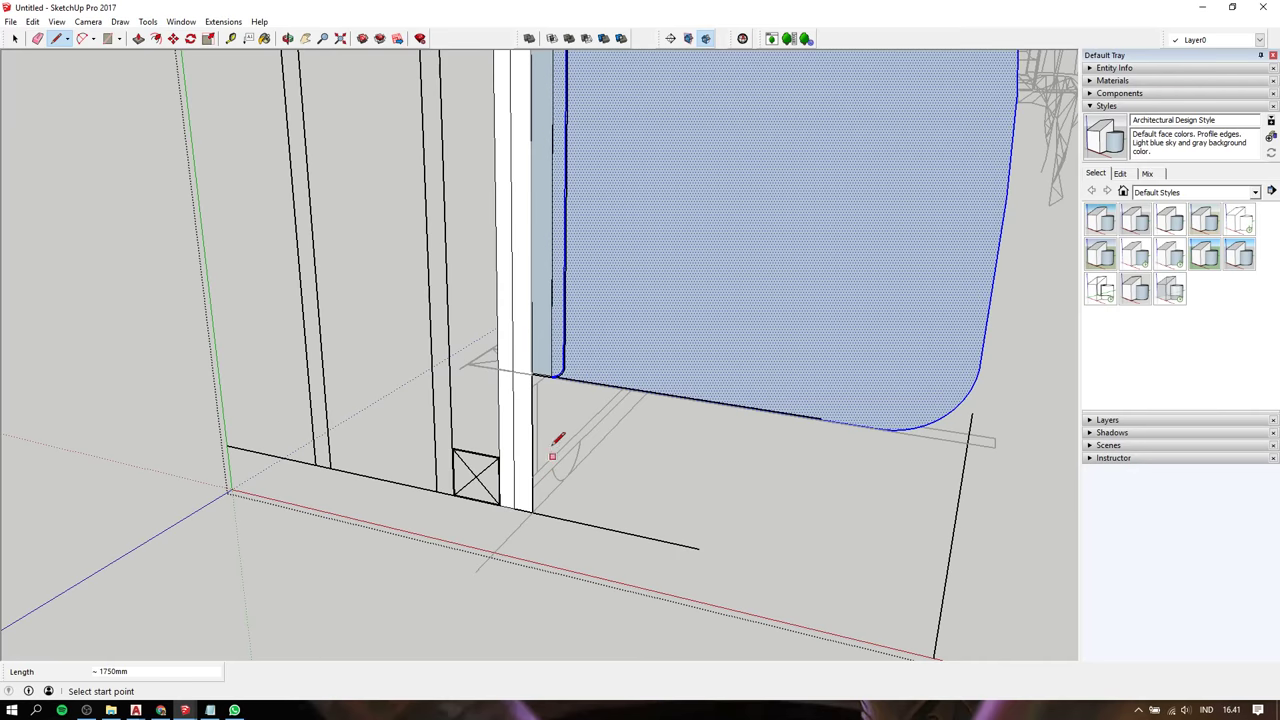
{"action": "scroll", "coordinate": [563, 443], "scroll_direction": "down", "scroll_amount": 3}
{"action": "scroll", "coordinate": [563, 371], "scroll_direction": "down", "scroll_amount": 3}
{"action": "scroll", "coordinate": [571, 329], "scroll_direction": "down", "scroll_amount": 2}
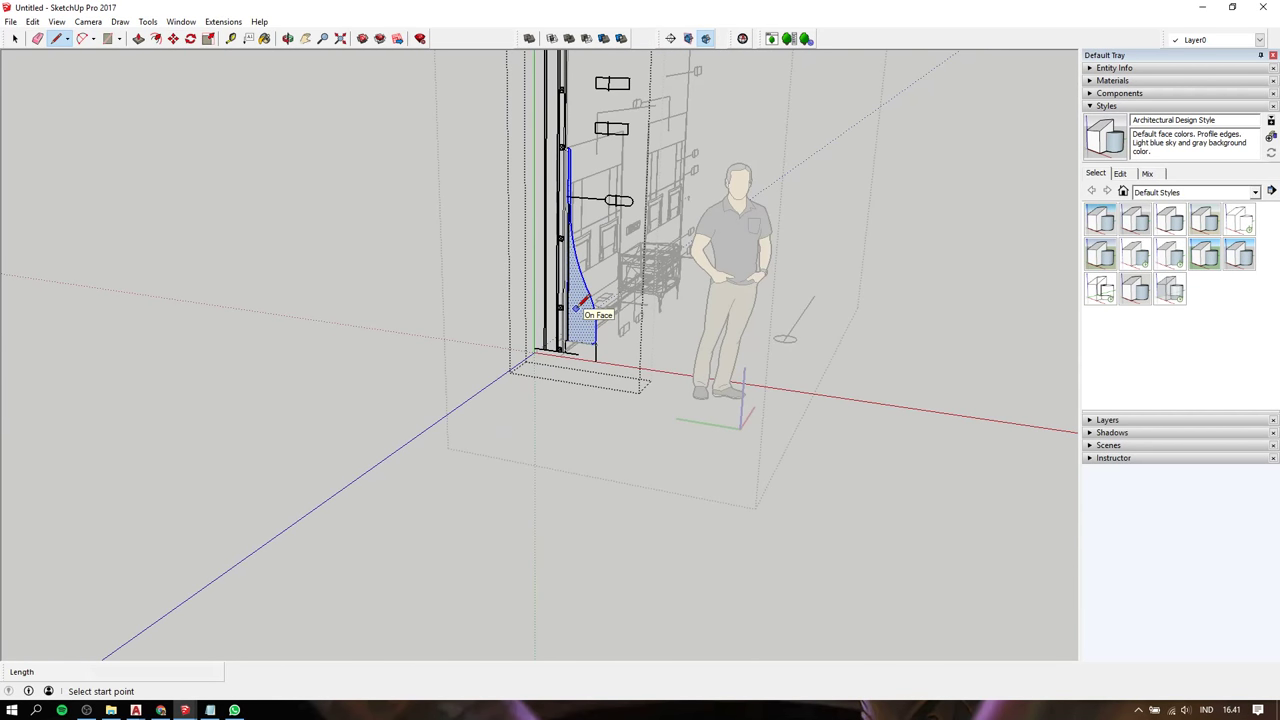
{"action": "key", "text": "h"}
{"action": "scroll", "coordinate": [572, 160], "scroll_direction": "up", "scroll_amount": 3}
{"action": "scroll", "coordinate": [572, 160], "scroll_direction": "up", "scroll_amount": 3}
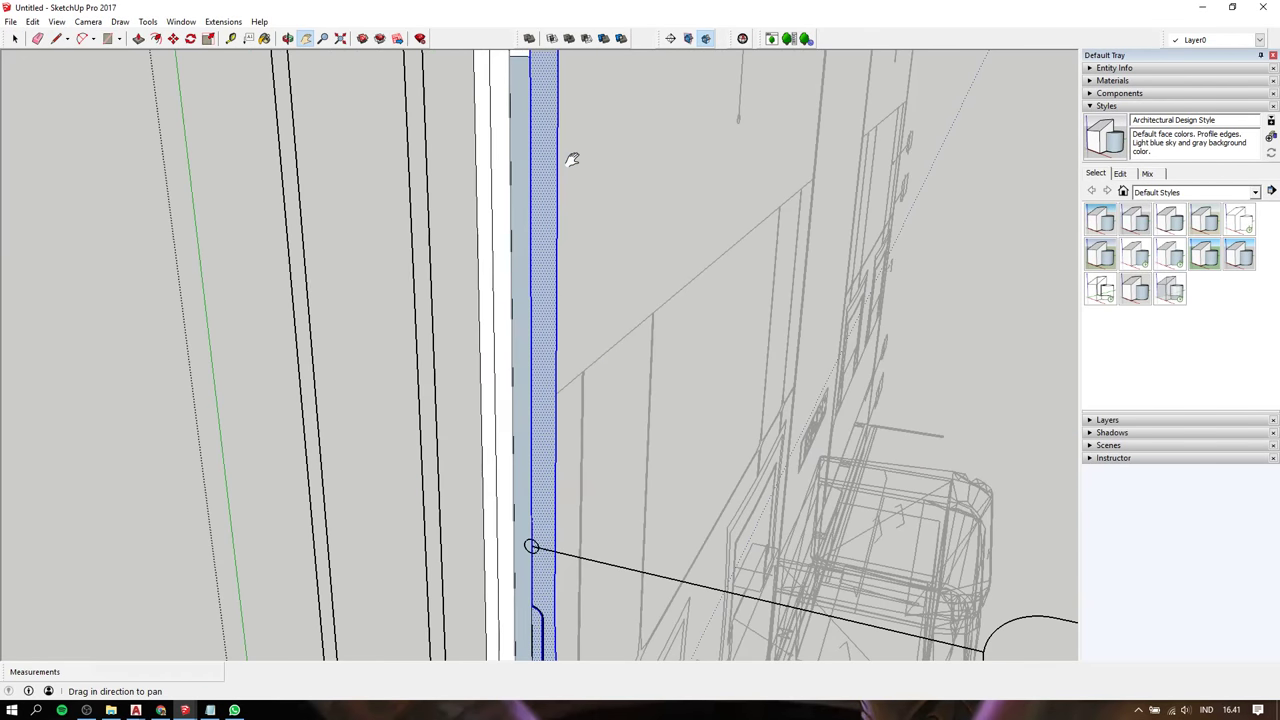
{"action": "scroll", "coordinate": [572, 160], "scroll_direction": "down", "scroll_amount": 2}
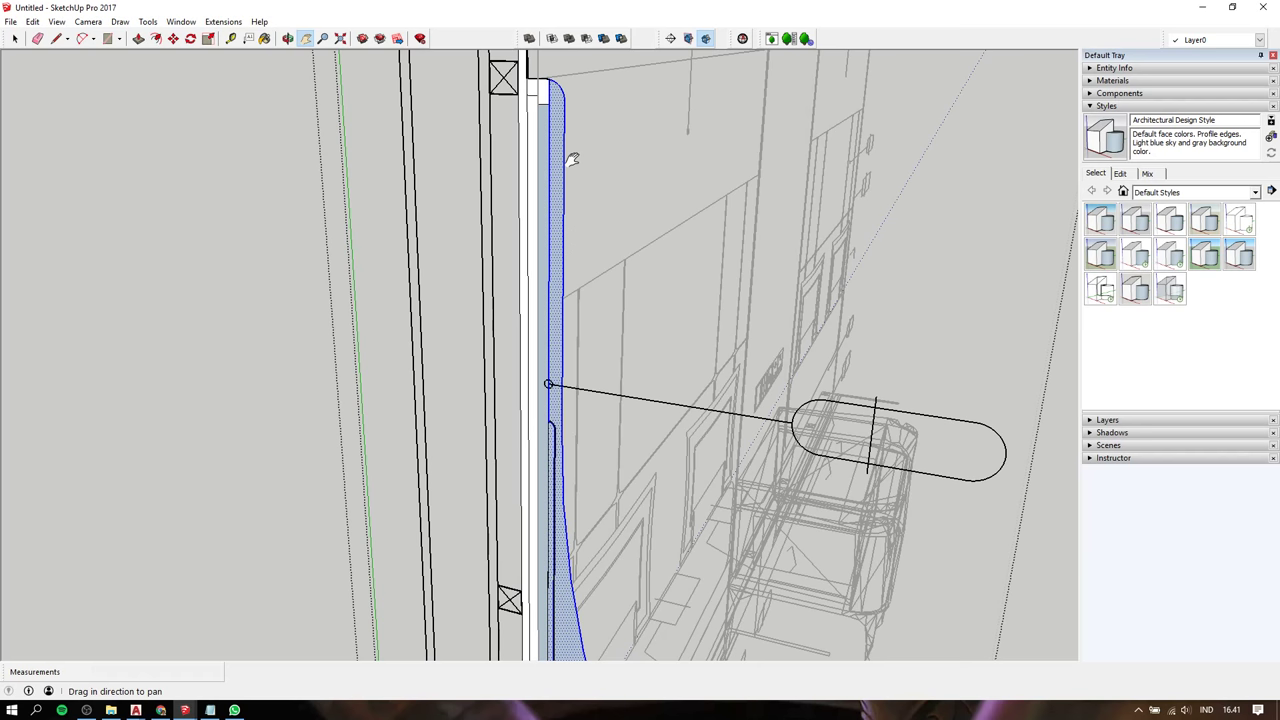
Frame the whole curved profile, selecting and then clearing its face
{"action": "scroll", "coordinate": [737, 206], "scroll_direction": "down", "scroll_amount": 2}
{"action": "scroll", "coordinate": [735, 207], "scroll_direction": "down", "scroll_amount": 3}
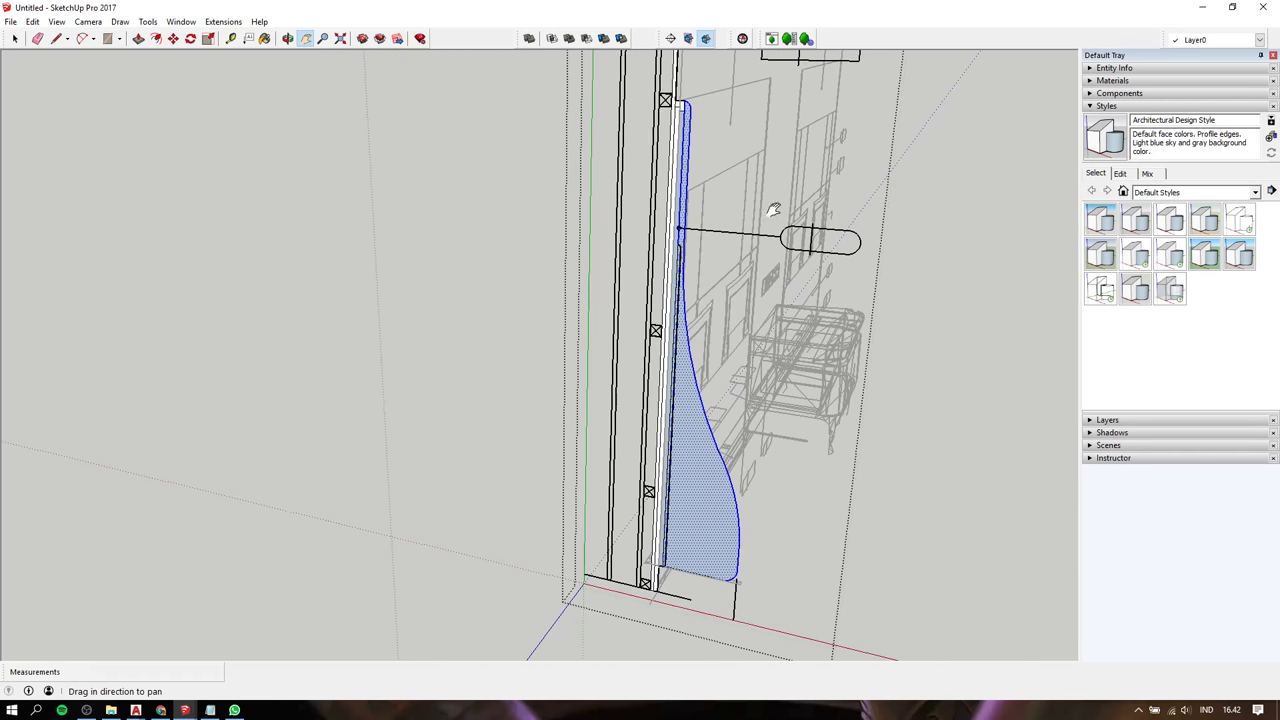
{"action": "left_click_drag", "start_coordinate": [794, 306], "coordinate": [686, 187]}
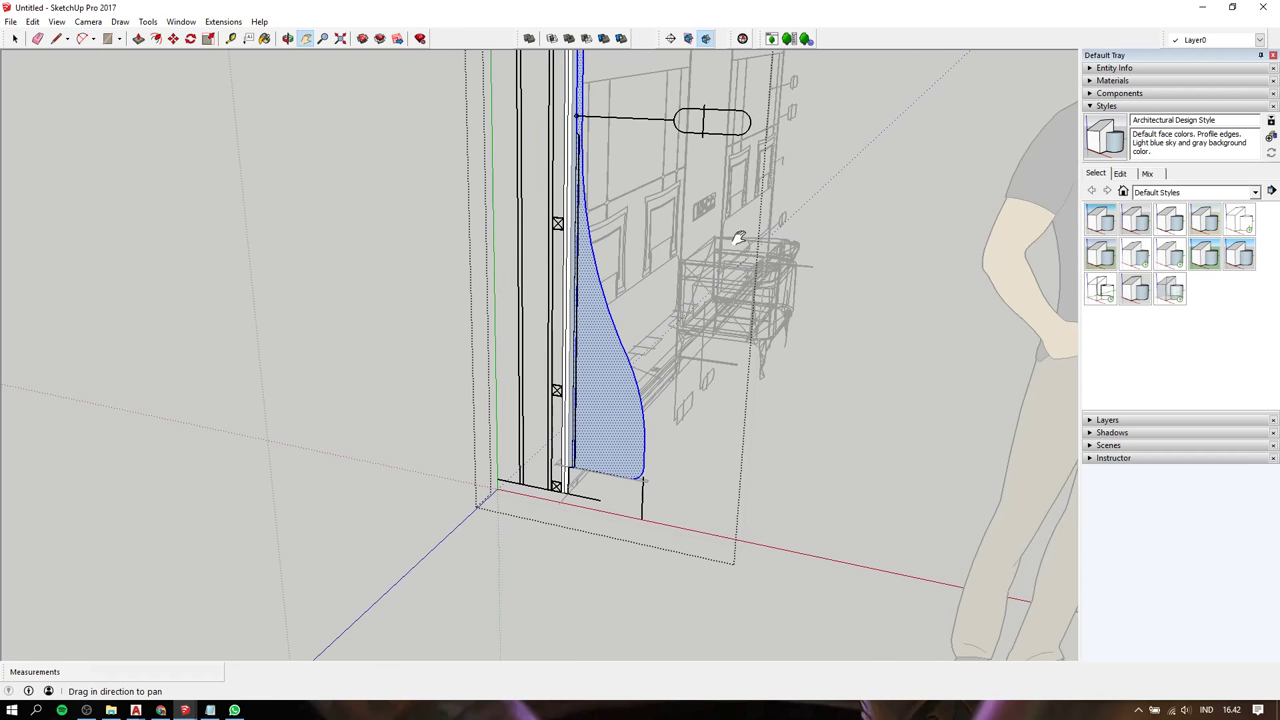
{"action": "key", "text": "space"}
{"action": "triple_click", "coordinate": [606, 418]}
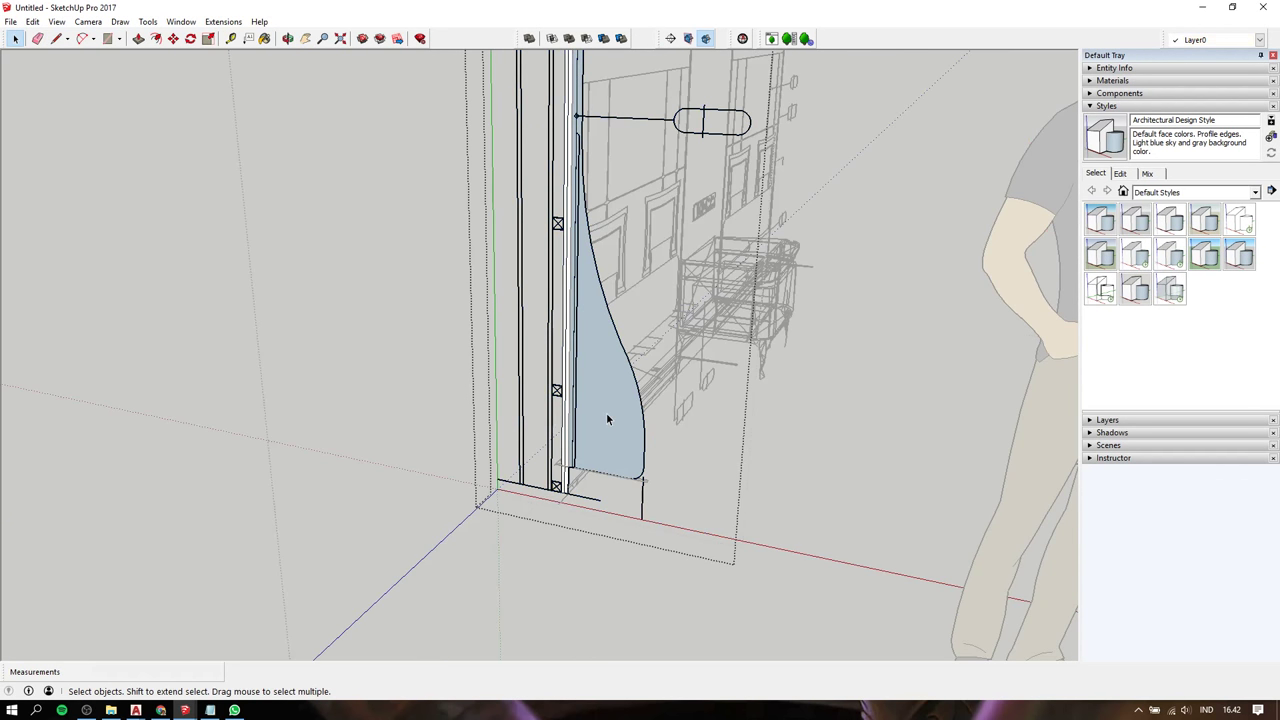
{"action": "left_click", "coordinate": [606, 418]}
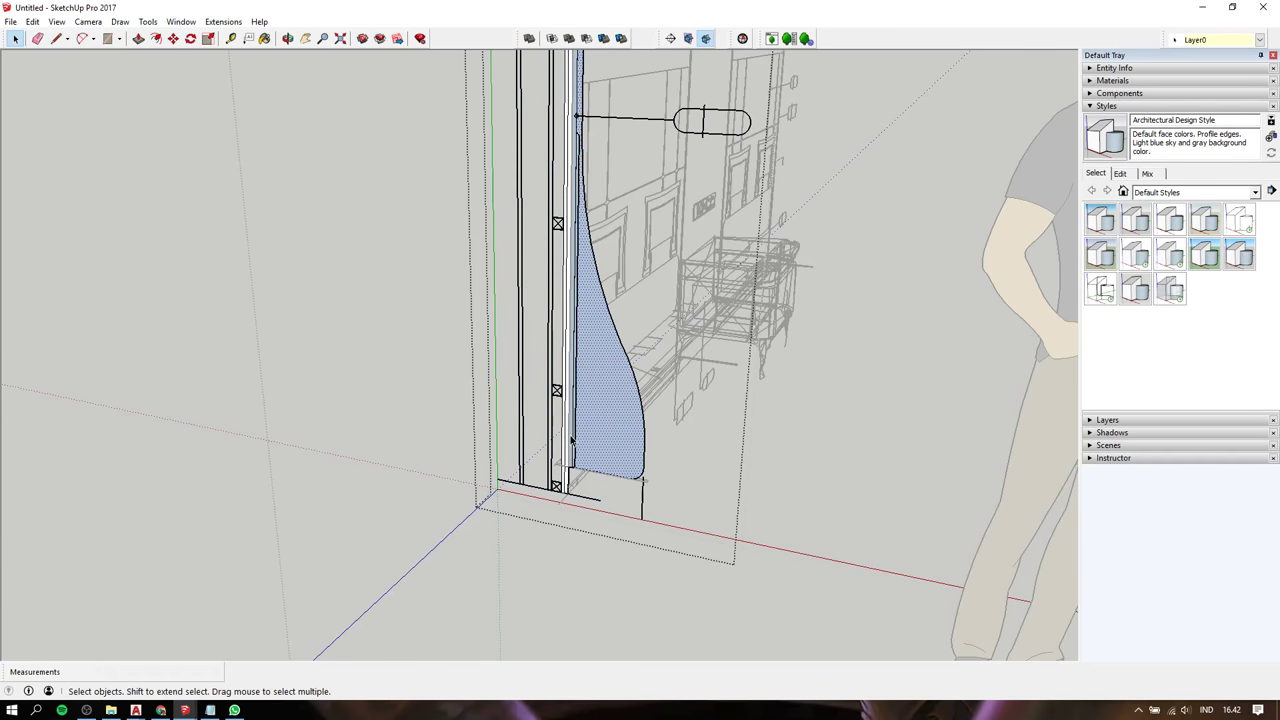
{"action": "scroll", "coordinate": [570, 435], "scroll_direction": "up", "scroll_amount": 4}
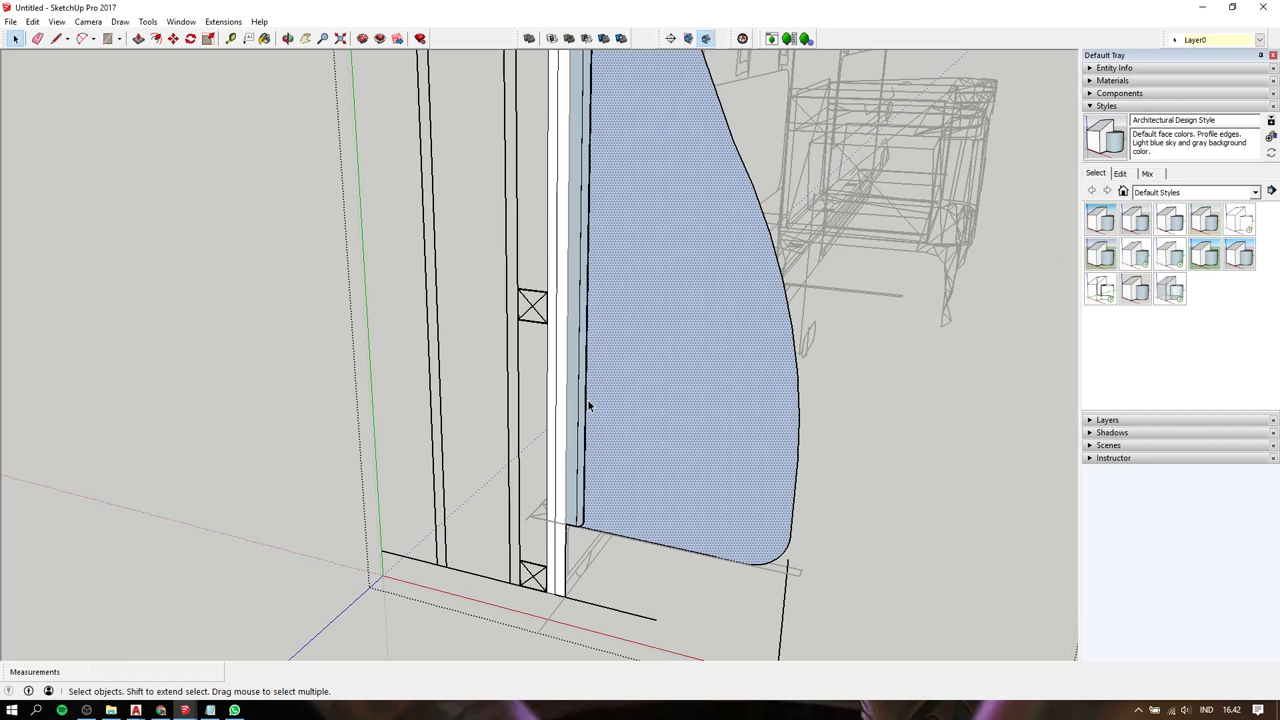
{"action": "left_click", "coordinate": [901, 440]}
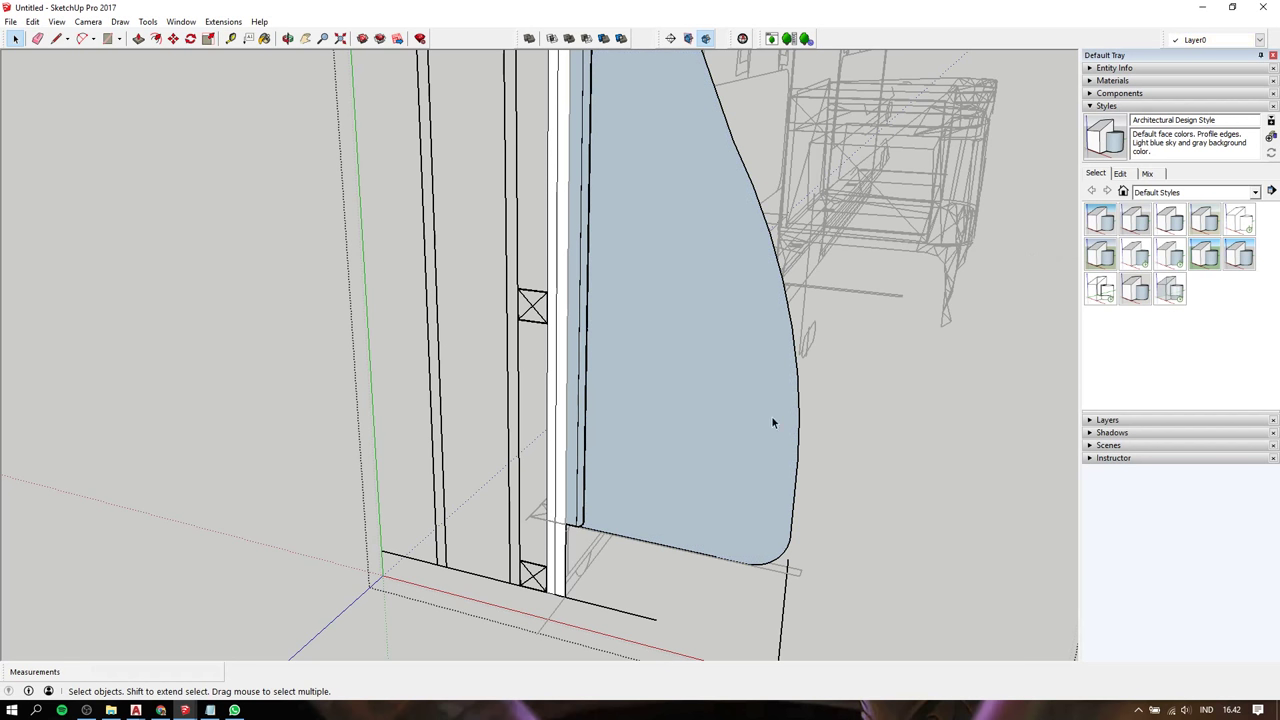
{"action": "key", "text": "h"}
{"action": "left_click_drag", "start_coordinate": [680, 309], "coordinate": [632, 238]}
{"action": "scroll", "coordinate": [625, 210], "scroll_direction": "up", "scroll_amount": 3}
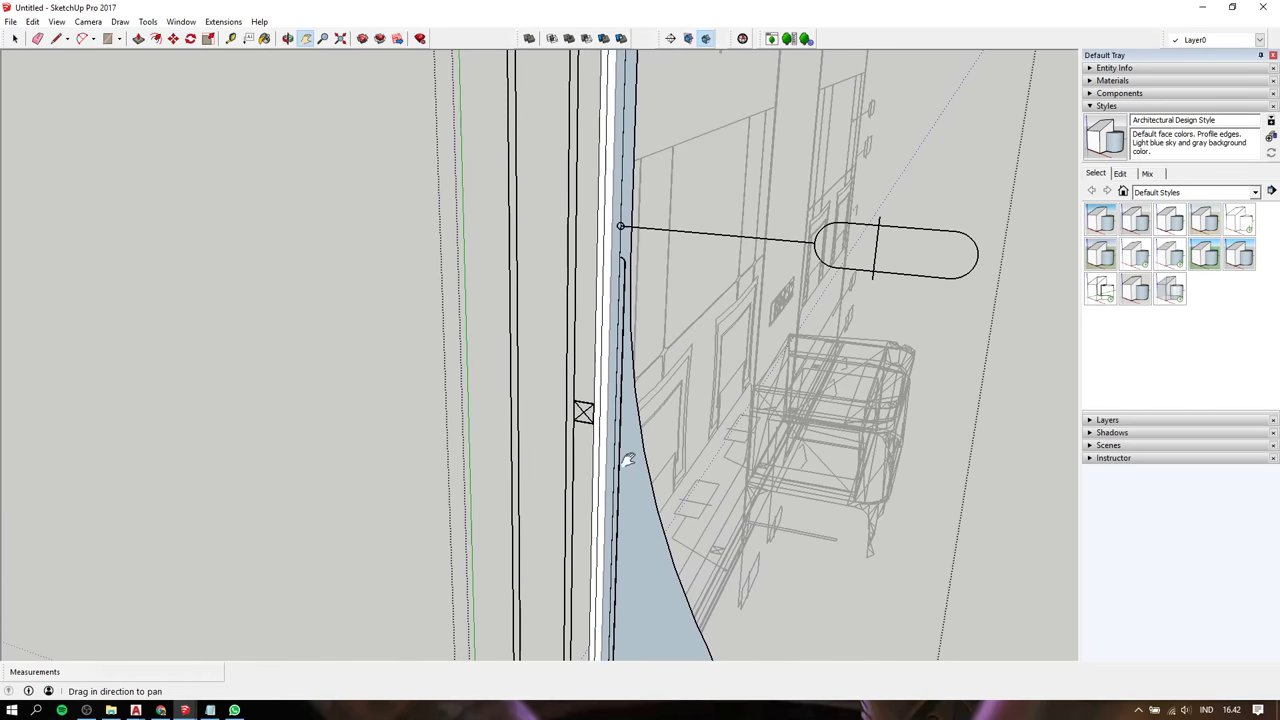
{"action": "scroll", "coordinate": [620, 208], "scroll_direction": "down", "scroll_amount": 2}
{"action": "scroll", "coordinate": [620, 208], "scroll_direction": "up", "scroll_amount": 2}
{"action": "scroll", "coordinate": [617, 150], "scroll_direction": "up", "scroll_amount": 2}
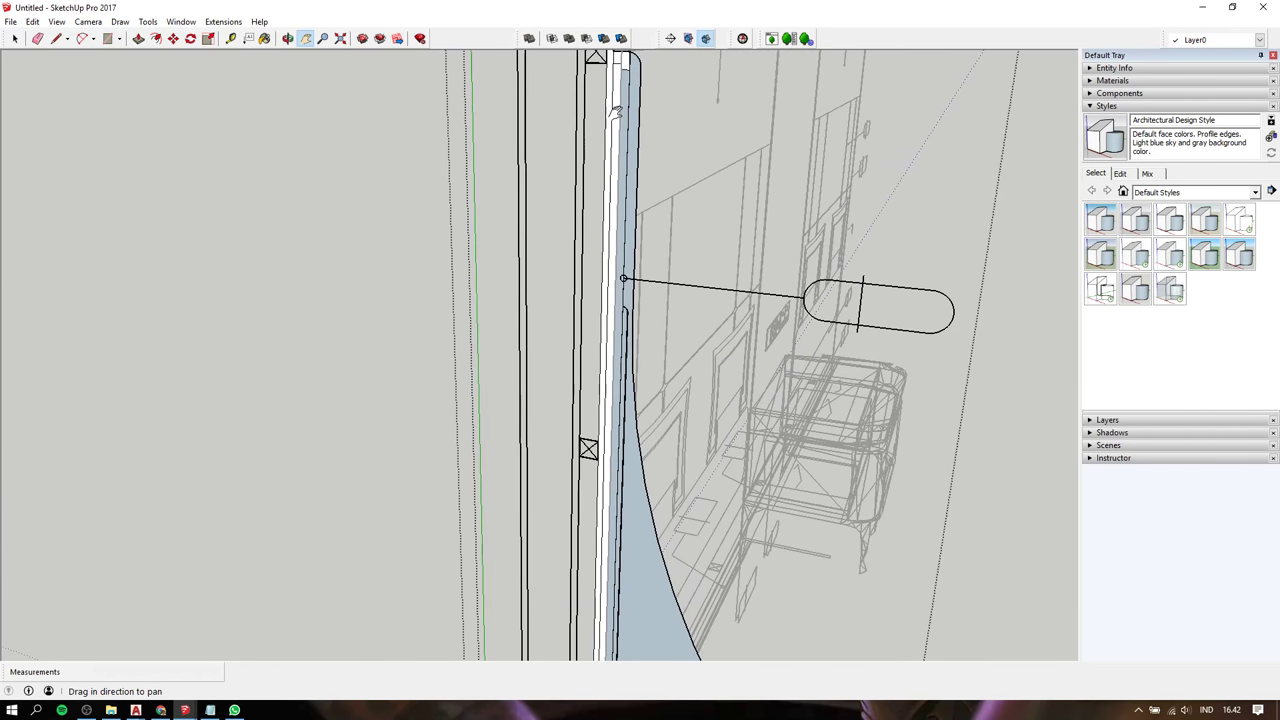
{"action": "scroll", "coordinate": [605, 55], "scroll_direction": "up", "scroll_amount": 2}
{"action": "scroll", "coordinate": [594, 180], "scroll_direction": "up", "scroll_amount": 2}
{"action": "scroll", "coordinate": [589, 185], "scroll_direction": "up", "scroll_amount": 1}
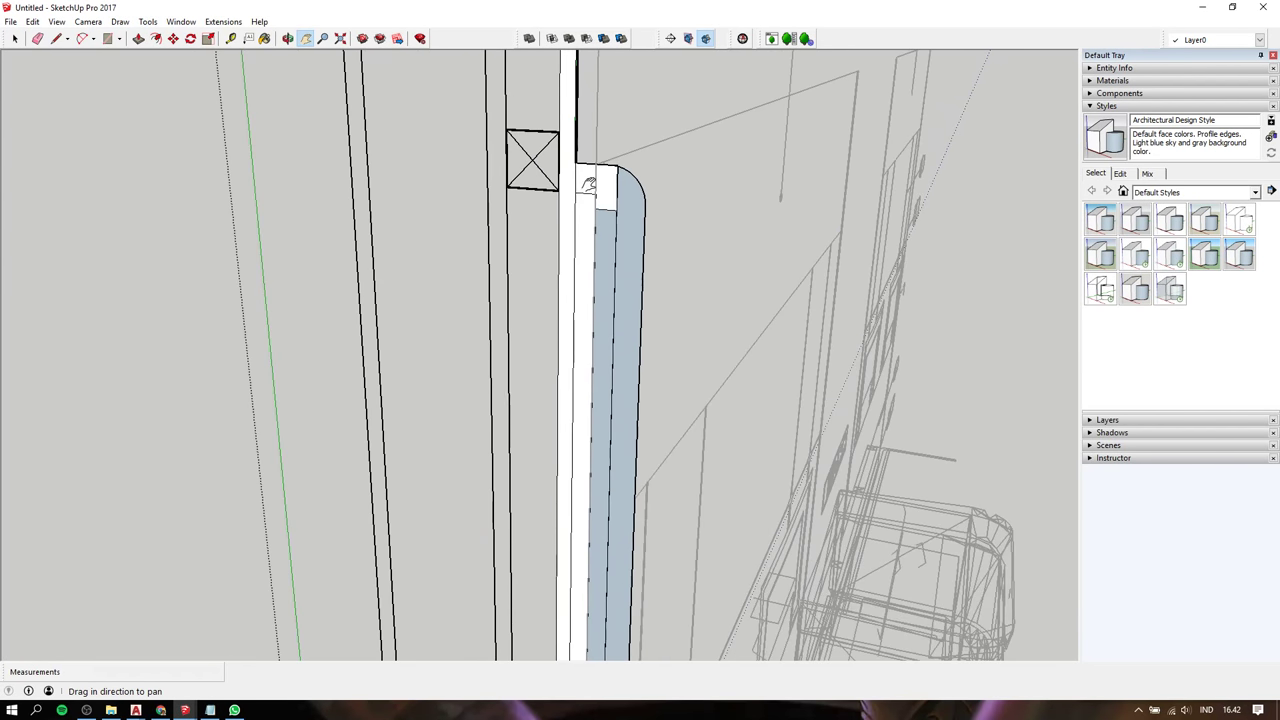
{"action": "scroll", "coordinate": [590, 370], "scroll_direction": "down", "scroll_amount": 2}
{"action": "scroll", "coordinate": [568, 378], "scroll_direction": "down", "scroll_amount": 1}
{"action": "scroll", "coordinate": [568, 378], "scroll_direction": "down", "scroll_amount": 1}
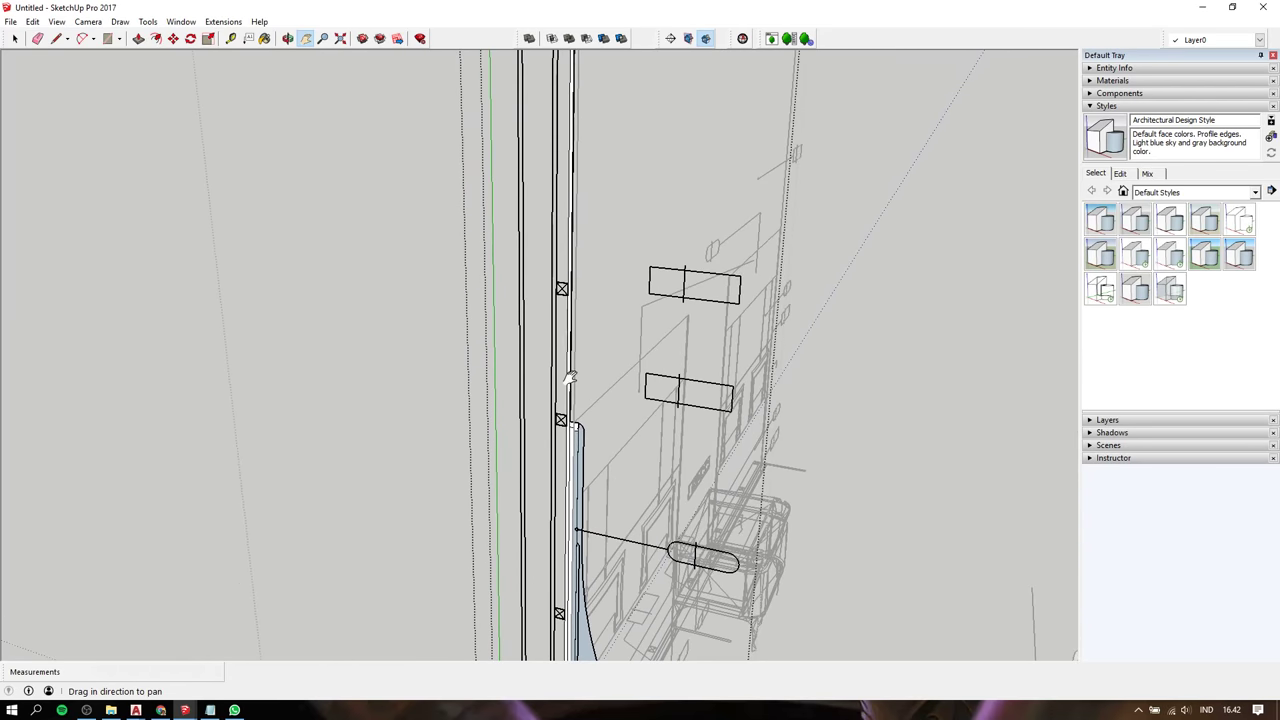
{"action": "scroll", "coordinate": [591, 323], "scroll_direction": "down", "scroll_amount": 2}
{"action": "scroll", "coordinate": [586, 217], "scroll_direction": "up", "scroll_amount": 3}
{"action": "scroll", "coordinate": [591, 244], "scroll_direction": "down", "scroll_amount": 1}
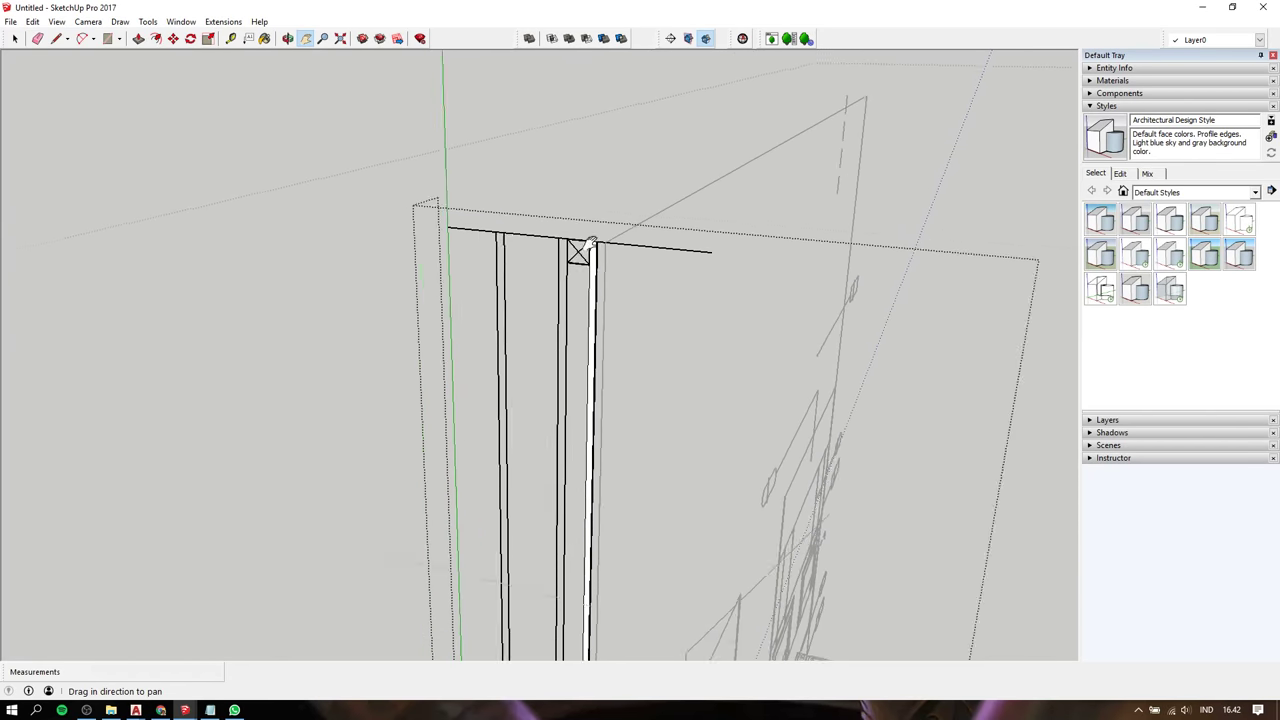
{"action": "scroll", "coordinate": [591, 244], "scroll_direction": "down", "scroll_amount": 2}
{"action": "scroll", "coordinate": [598, 400], "scroll_direction": "up", "scroll_amount": 2}
{"action": "scroll", "coordinate": [588, 220], "scroll_direction": "up", "scroll_amount": 1}
{"action": "scroll", "coordinate": [591, 243], "scroll_direction": "up", "scroll_amount": 1}
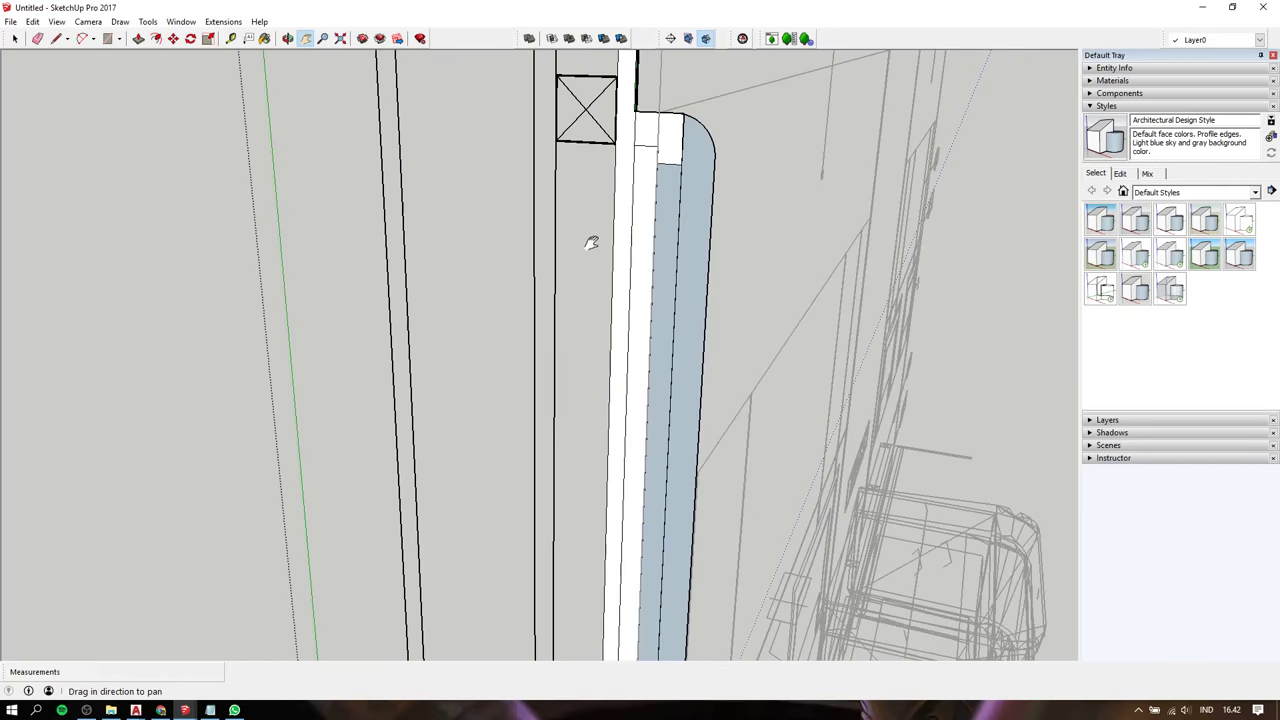
{"action": "scroll", "coordinate": [617, 192], "scroll_direction": "up", "scroll_amount": 1}
Select the L-shaped face, small face and narrow strips at the panel top
{"action": "left_click", "coordinate": [665, 102]}
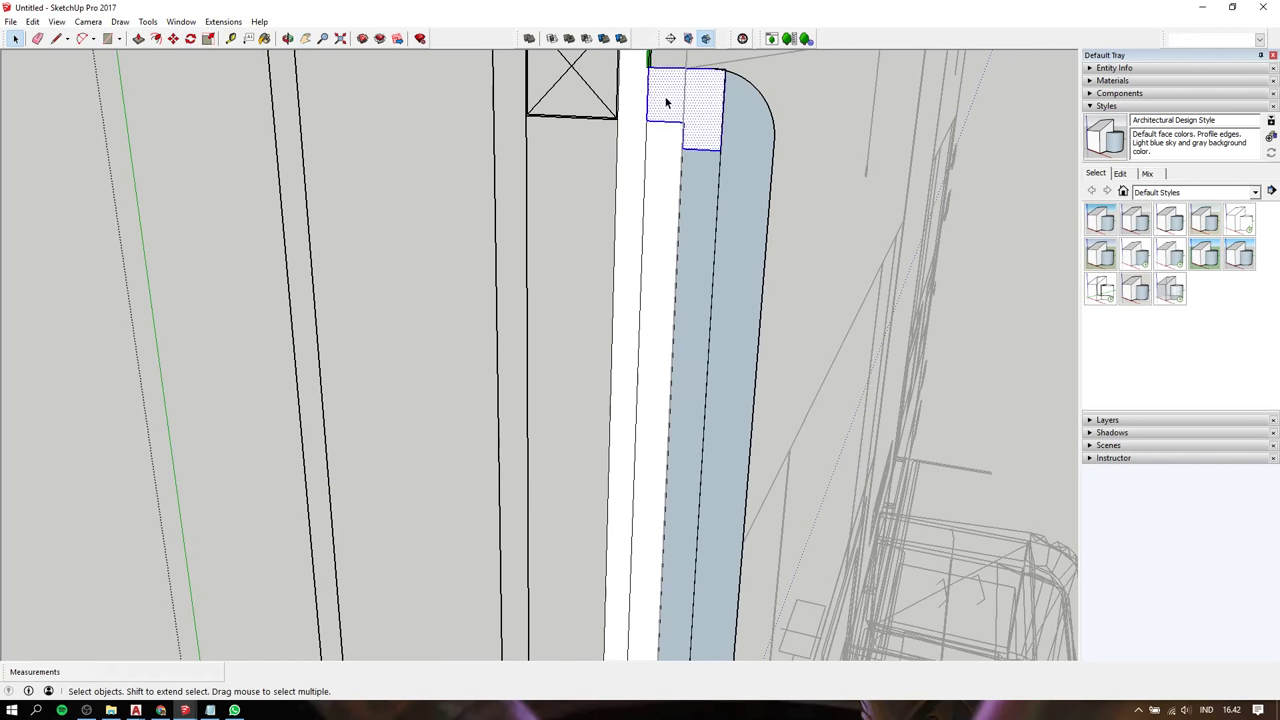
{"action": "left_click", "coordinate": [652, 165]}
{"action": "scroll", "coordinate": [651, 149], "scroll_direction": "down", "scroll_amount": 2}
{"action": "scroll", "coordinate": [651, 149], "scroll_direction": "down", "scroll_amount": 1}
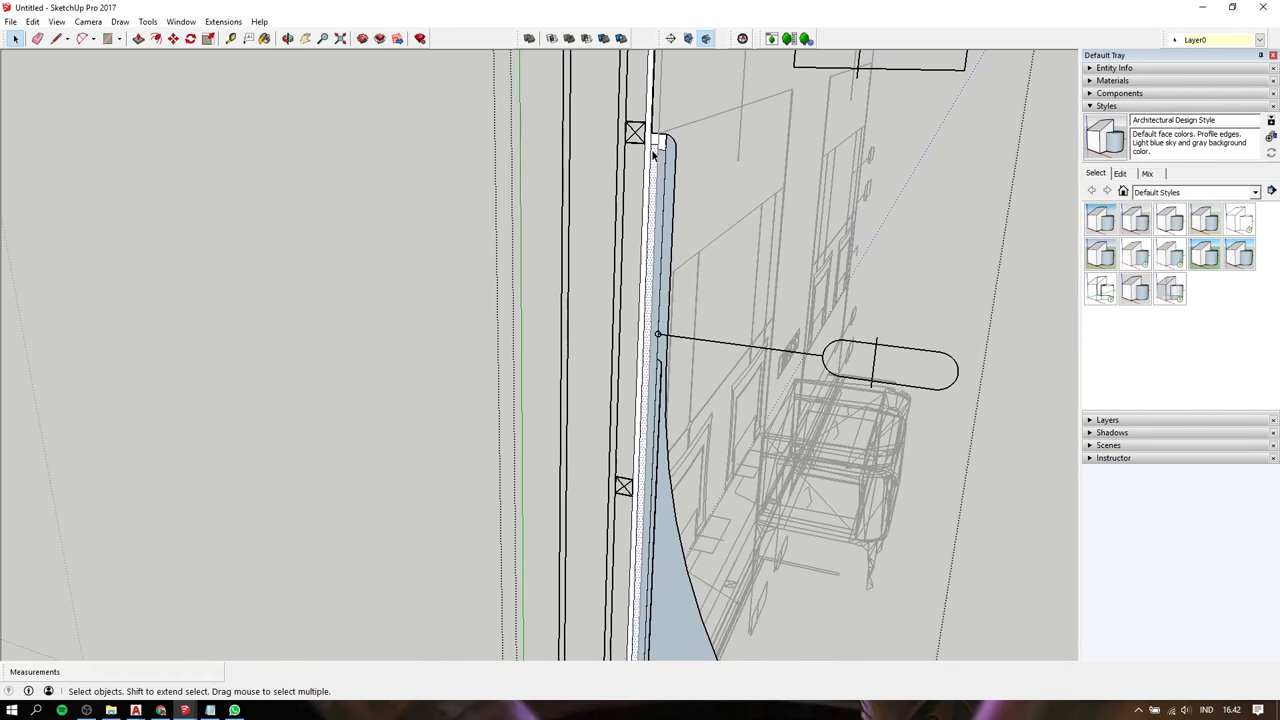
{"action": "scroll", "coordinate": [651, 149], "scroll_direction": "up", "scroll_amount": 2}
{"action": "left_click", "coordinate": [660, 121]}
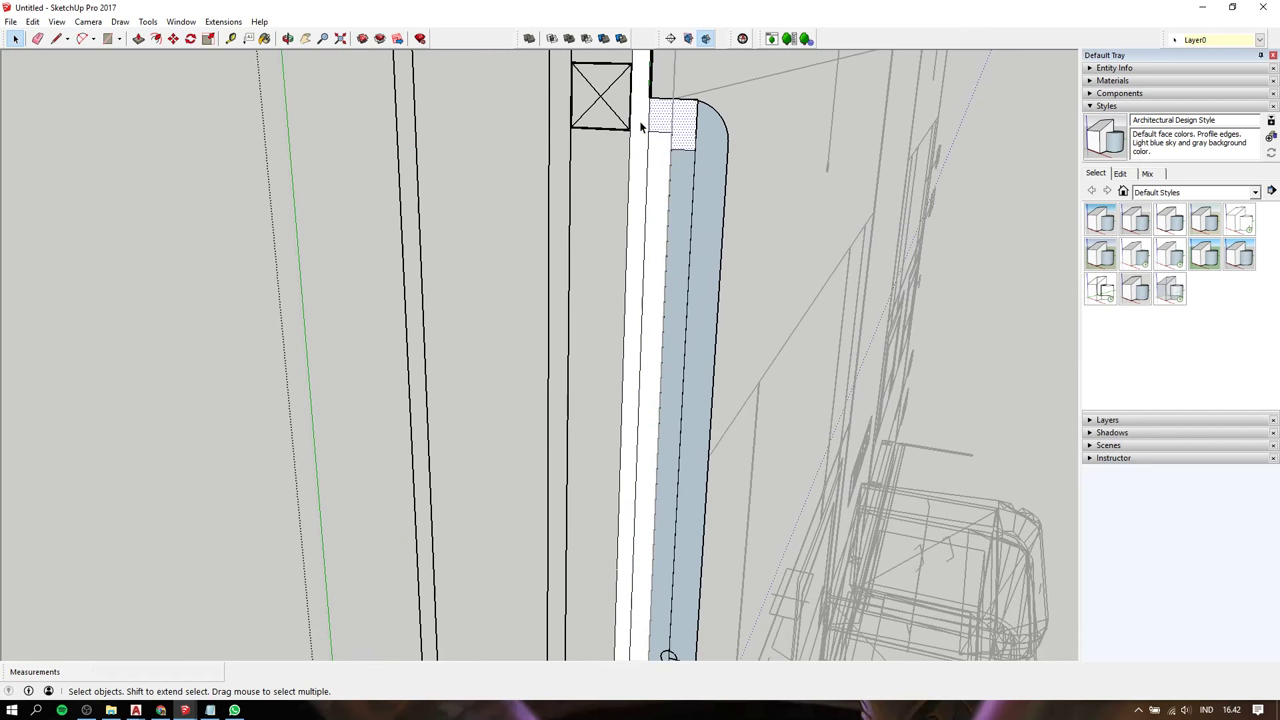
{"action": "left_click", "coordinate": [641, 126]}
{"action": "left_click", "coordinate": [641, 126]}
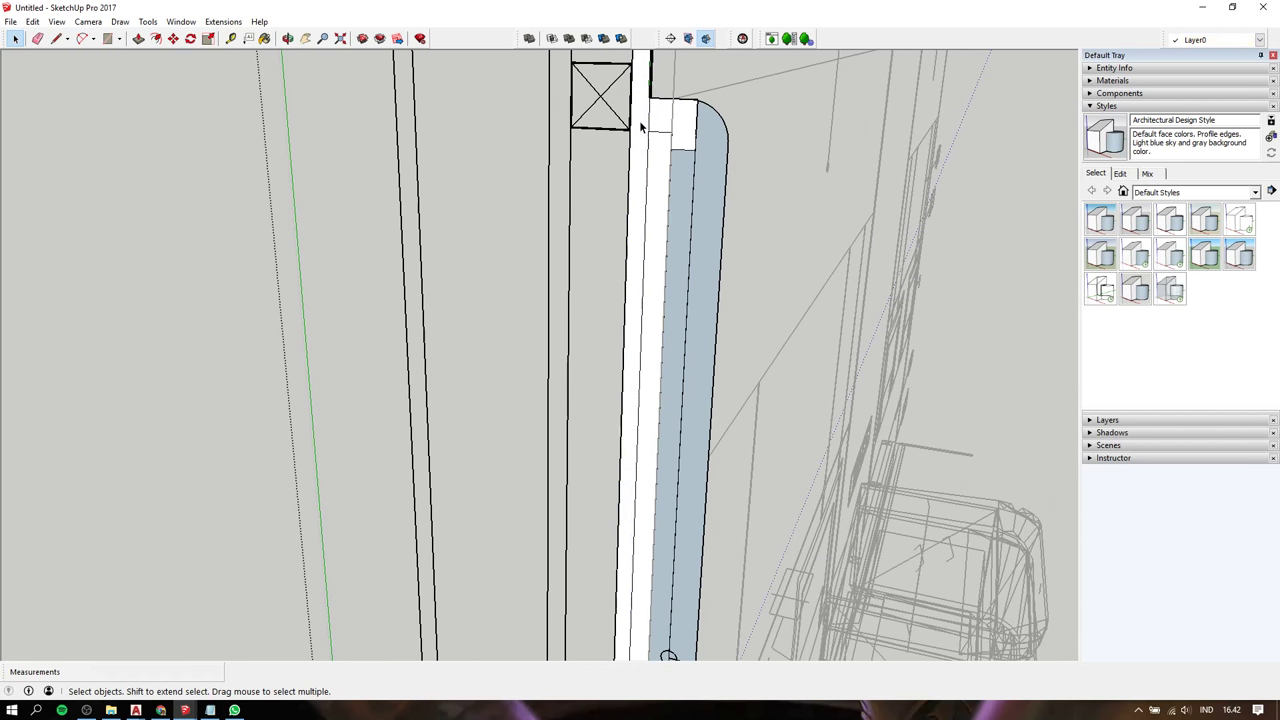
{"action": "left_click", "coordinate": [641, 126]}
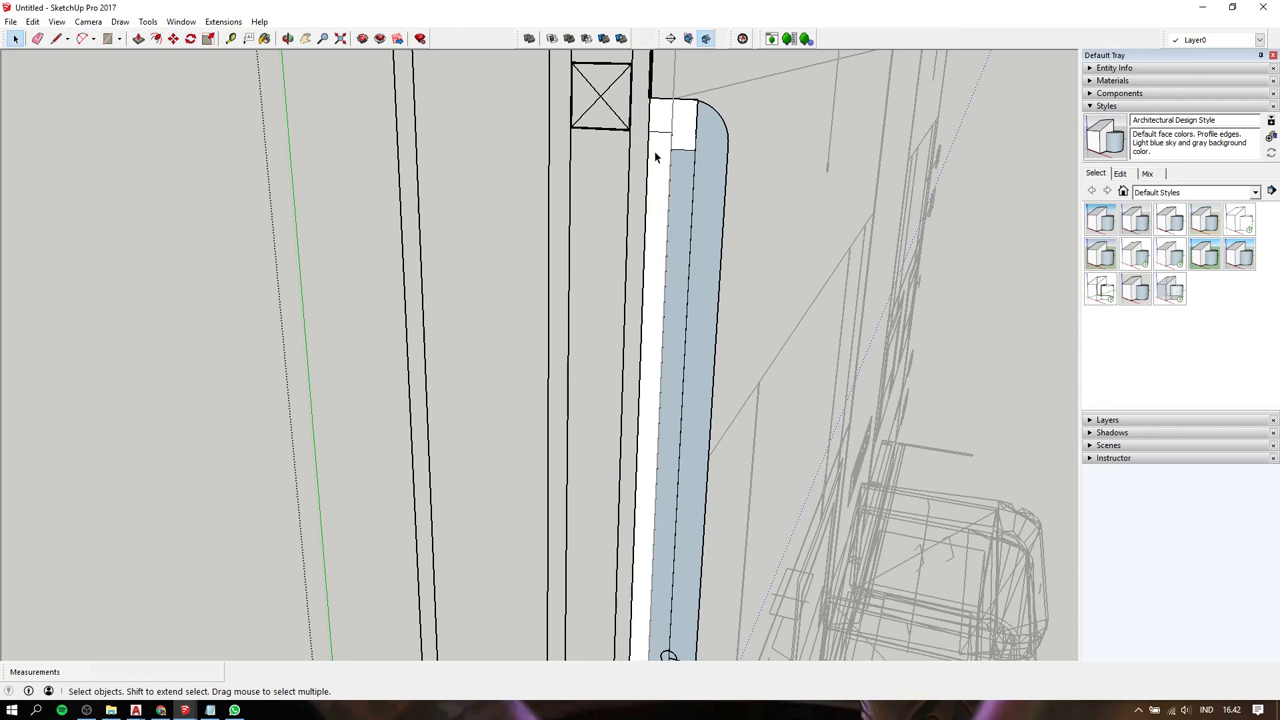
Crossing-select the framing lines and boxes beside the panel and delete them in two passes
{"action": "scroll", "coordinate": [660, 145], "scroll_direction": "down", "scroll_amount": 5}
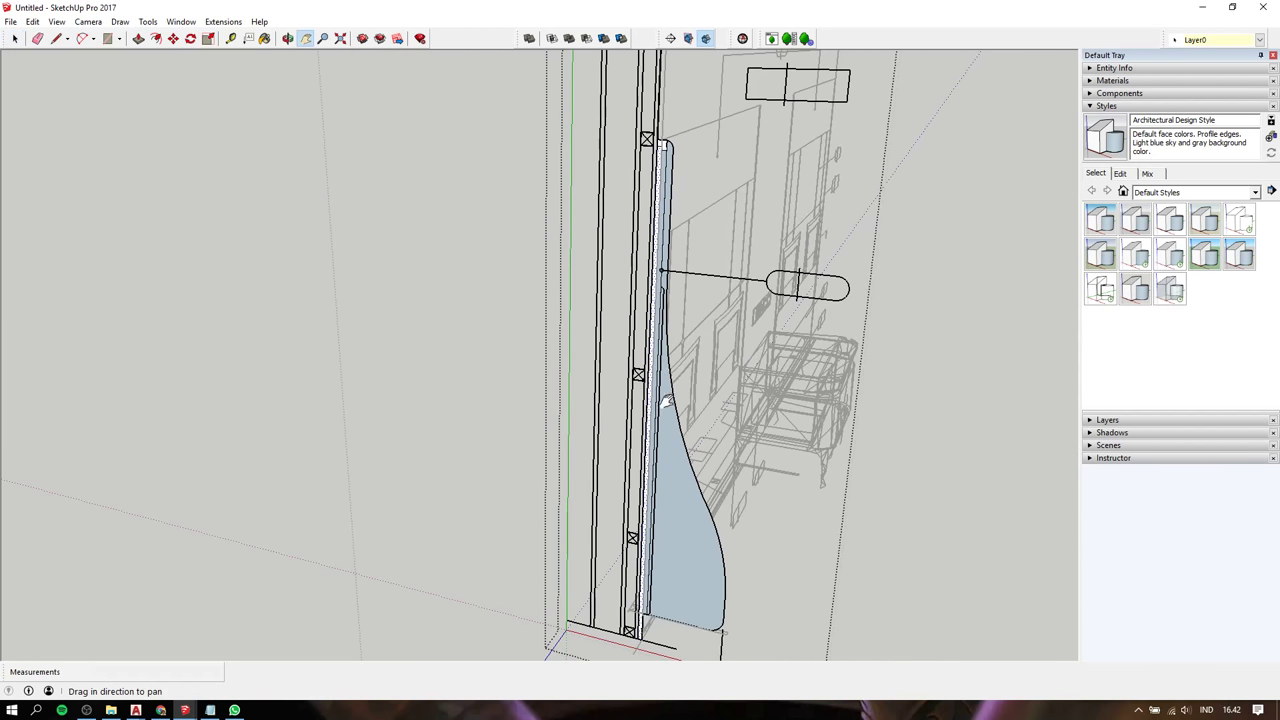
{"action": "middle_click_drag", "start_coordinate": [665, 400], "coordinate": [651, 286], "text": "shift"}
{"action": "scroll", "coordinate": [629, 357], "scroll_direction": "up", "scroll_amount": 2}
{"action": "scroll", "coordinate": [629, 366], "scroll_direction": "up", "scroll_amount": 3}
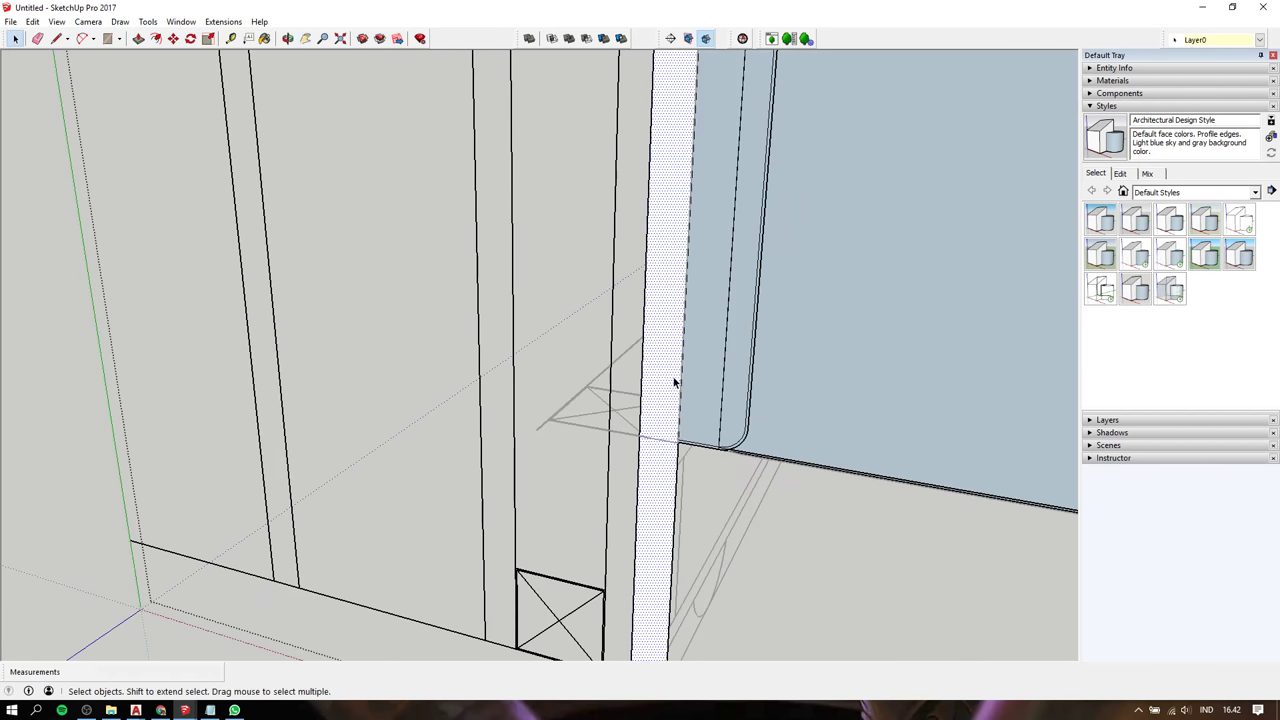
{"action": "scroll", "coordinate": [674, 381], "scroll_direction": "down", "scroll_amount": 2}
{"action": "scroll", "coordinate": [674, 381], "scroll_direction": "down", "scroll_amount": 2}
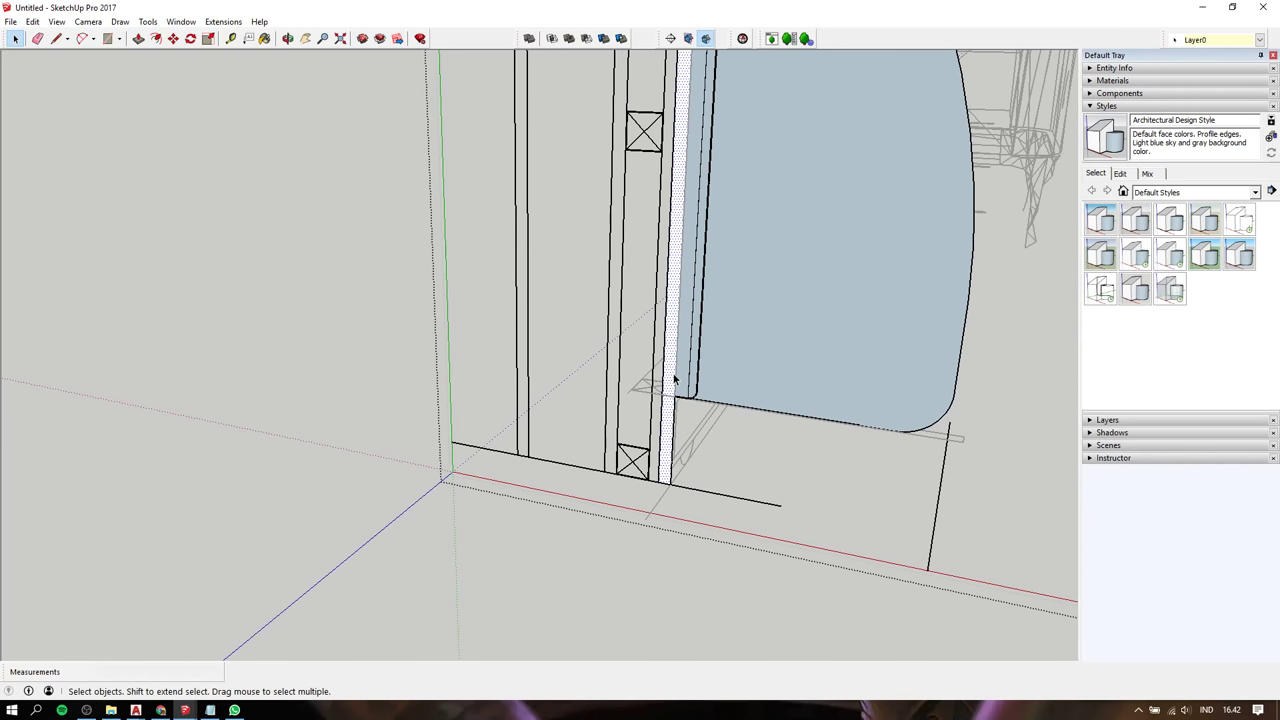
{"action": "middle_click_drag", "start_coordinate": [674, 380], "coordinate": [657, 362]}
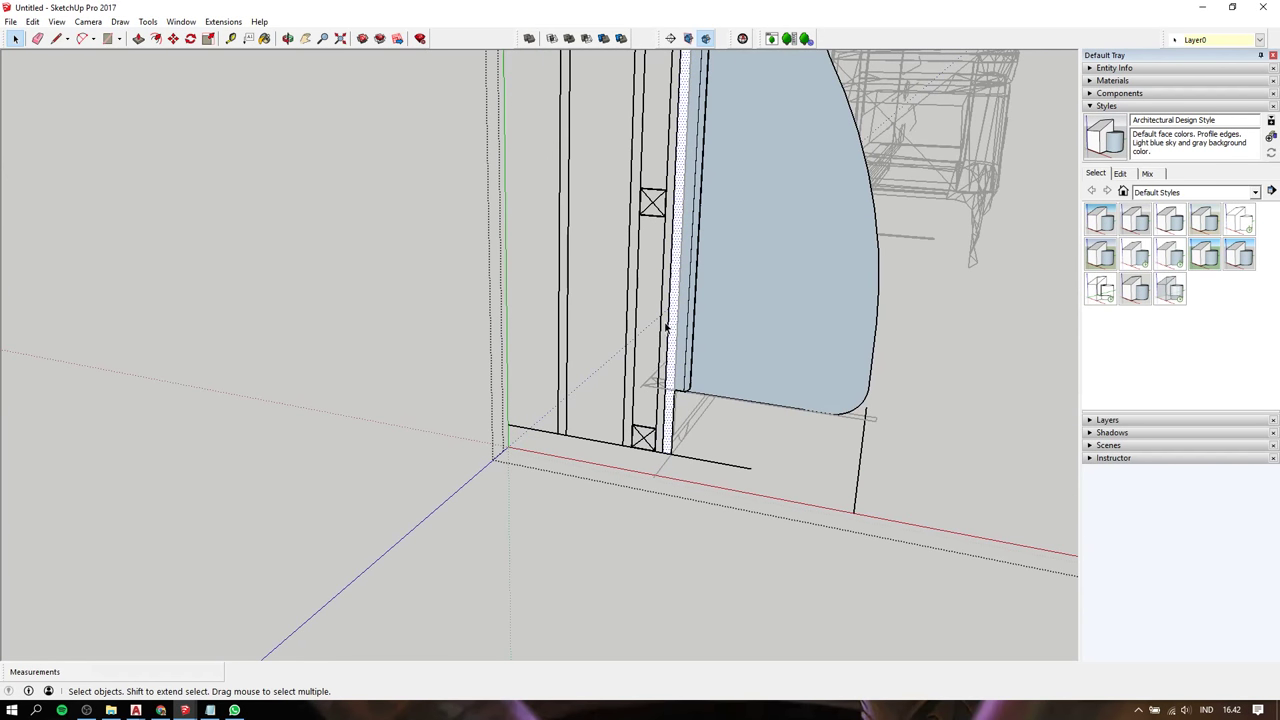
{"action": "left_click_drag", "start_coordinate": [470, 205], "coordinate": [416, 191]}
{"action": "key", "text": "Delete"}
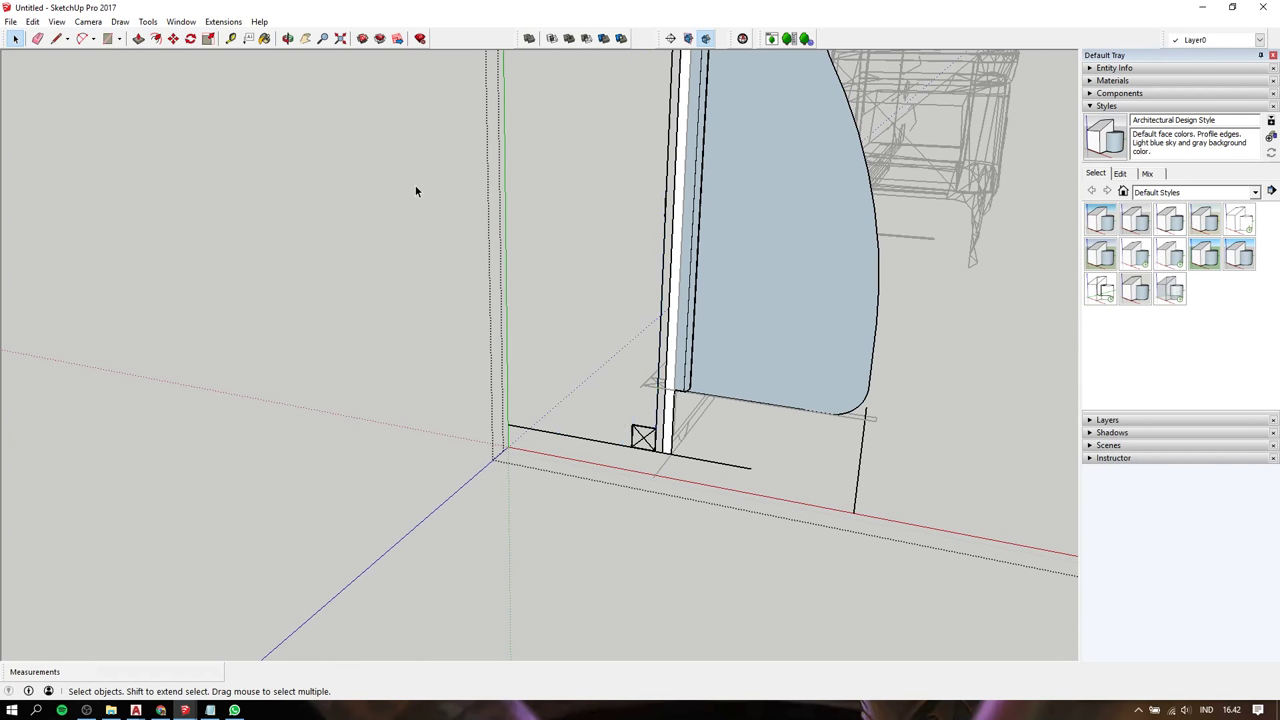
{"action": "scroll", "coordinate": [645, 423], "scroll_direction": "up", "scroll_amount": 1}
{"action": "scroll", "coordinate": [664, 391], "scroll_direction": "up", "scroll_amount": 2}
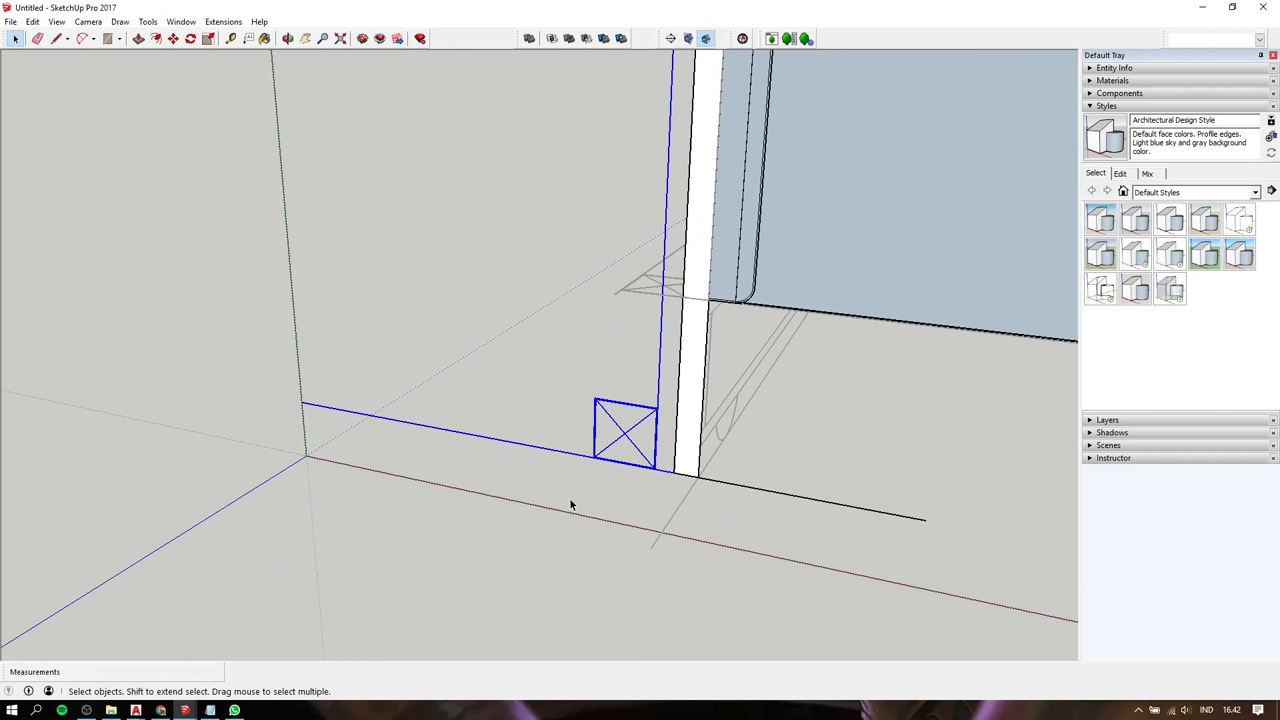
{"action": "key", "text": "Delete"}
Open the right post group for editing and select its top edge
{"action": "scroll", "coordinate": [828, 431], "scroll_direction": "down", "scroll_amount": 5}
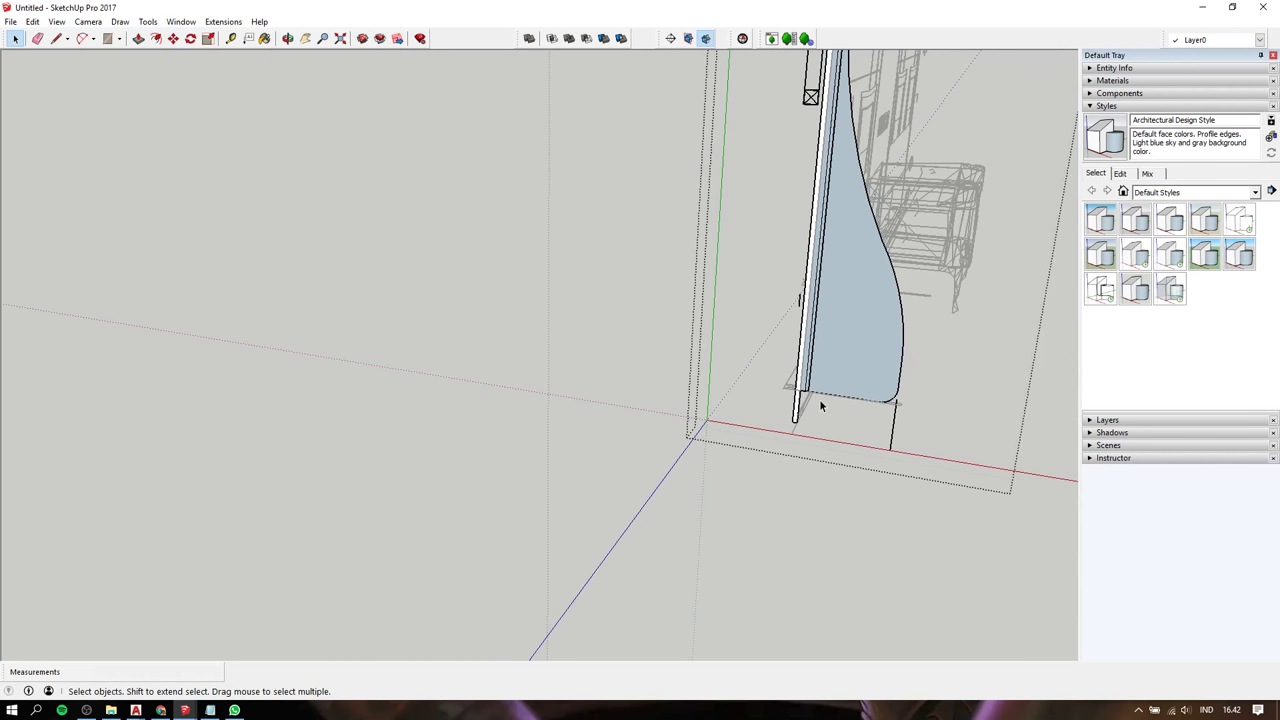
{"action": "mouse_move", "coordinate": [840, 206]}
{"action": "middle_mouse_down", "text": "shift"}
{"action": "mouse_move", "coordinate": [746, 380]}
{"action": "mouse_move", "coordinate": [786, 388]}
{"action": "mouse_move", "coordinate": [738, 413]}
{"action": "middle_mouse_up", "text": "shift"}
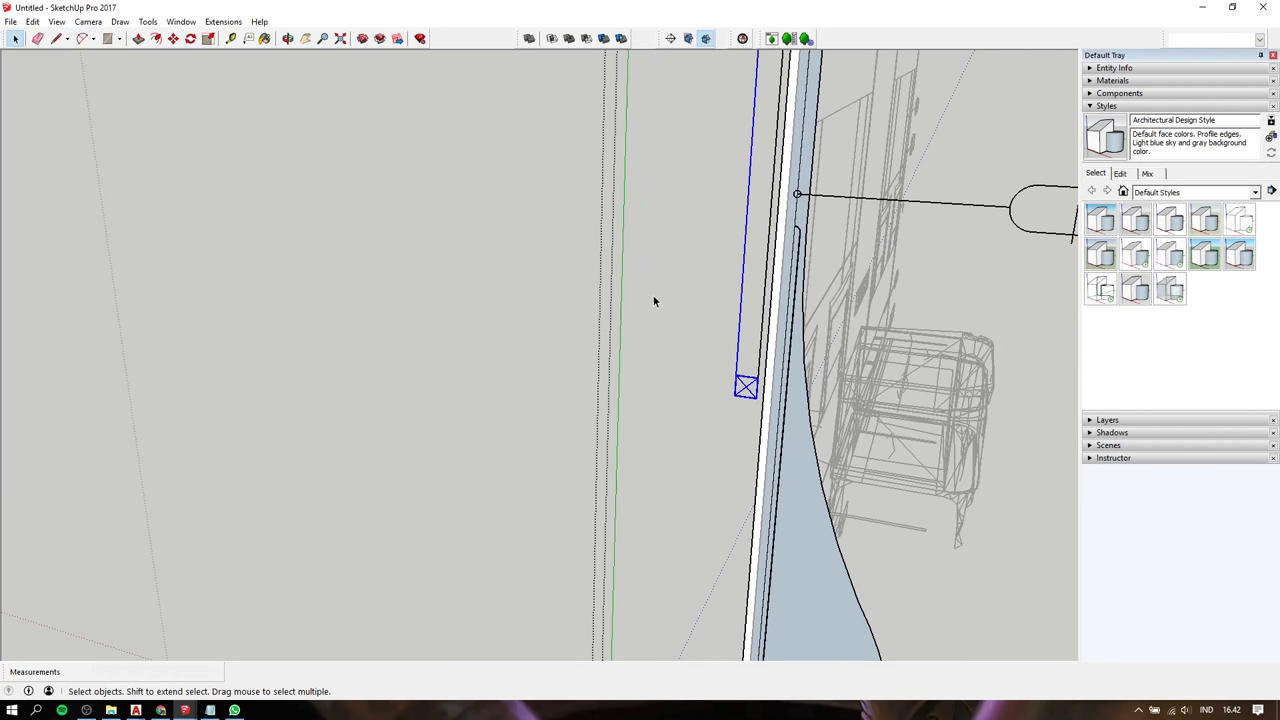
{"action": "left_click", "coordinate": [664, 301]}
{"action": "middle_click_drag", "start_coordinate": [664, 301], "coordinate": [758, 375]}
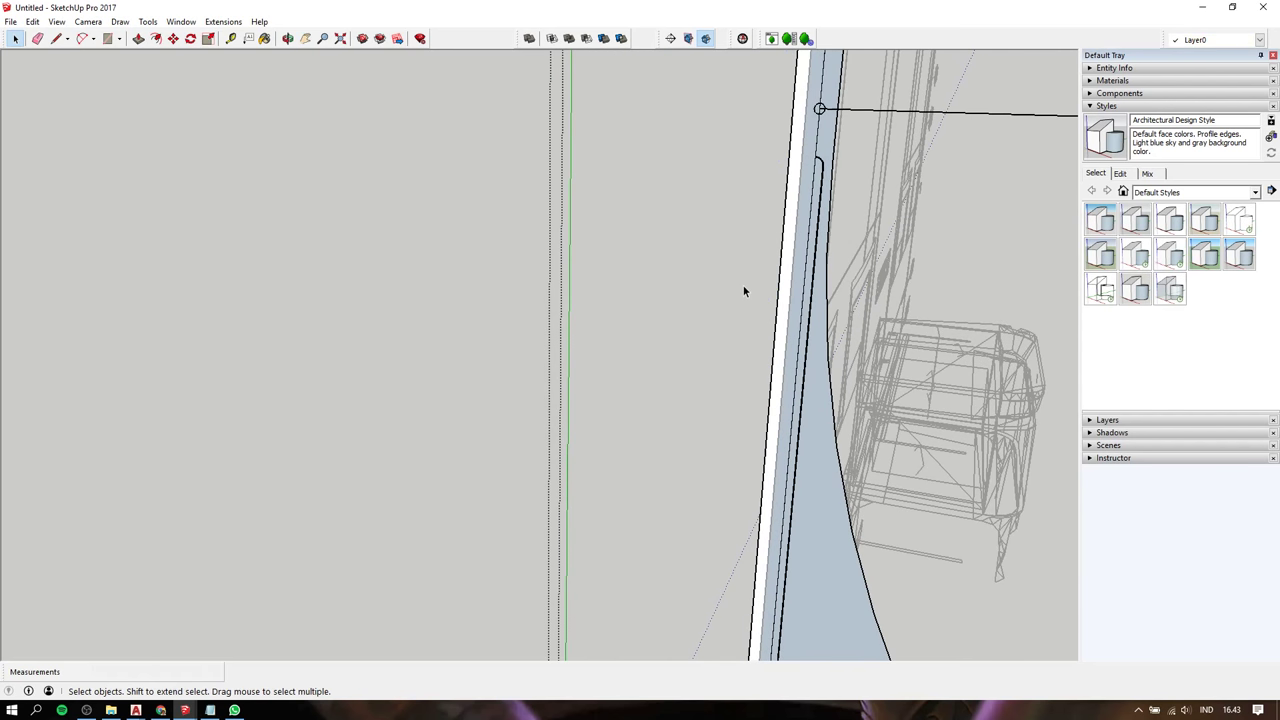
{"action": "scroll", "coordinate": [740, 280], "scroll_direction": "down", "scroll_amount": 3}
{"action": "mouse_move", "coordinate": [749, 277]}
{"action": "middle_mouse_down", "text": "shift"}
{"action": "mouse_move", "coordinate": [754, 477]}
{"action": "mouse_move", "coordinate": [712, 428]}
{"action": "middle_mouse_up", "text": "shift"}
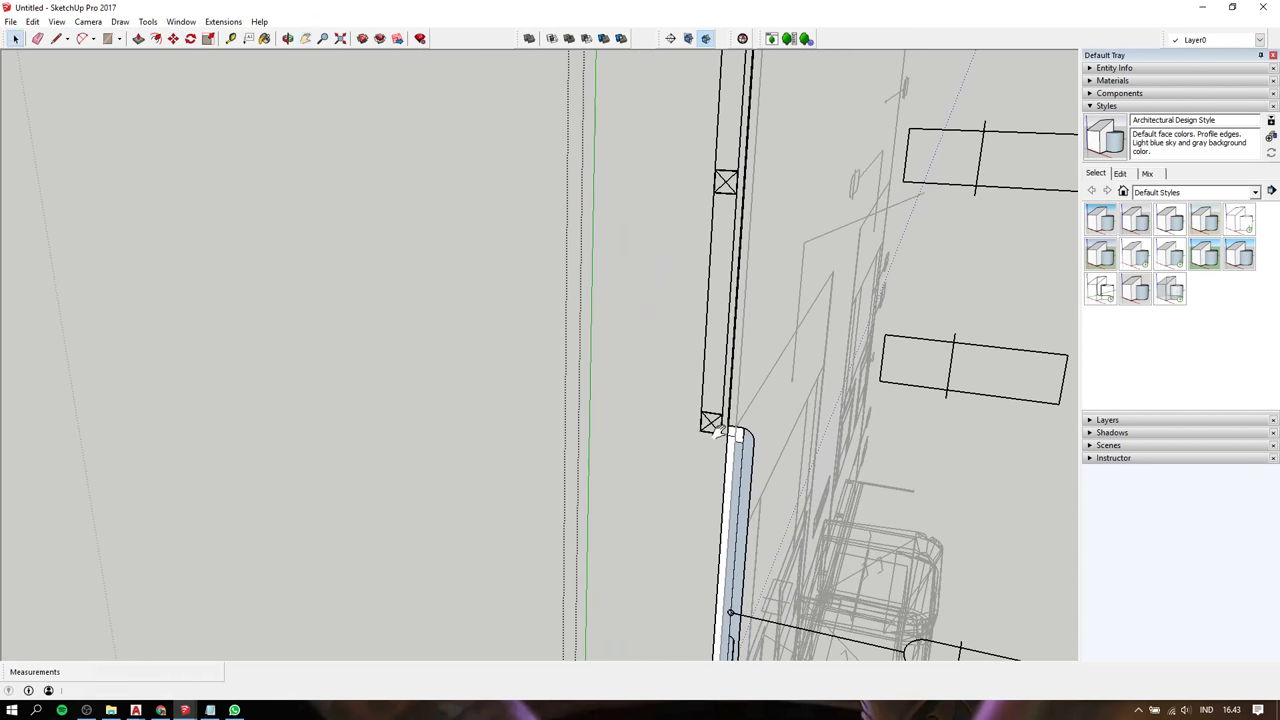
{"action": "left_click", "coordinate": [643, 325]}
{"action": "mouse_move", "coordinate": [643, 325]}
{"action": "middle_mouse_down"}
{"action": "mouse_move", "coordinate": [703, 328]}
{"action": "mouse_move", "coordinate": [731, 275]}
{"action": "middle_mouse_up"}
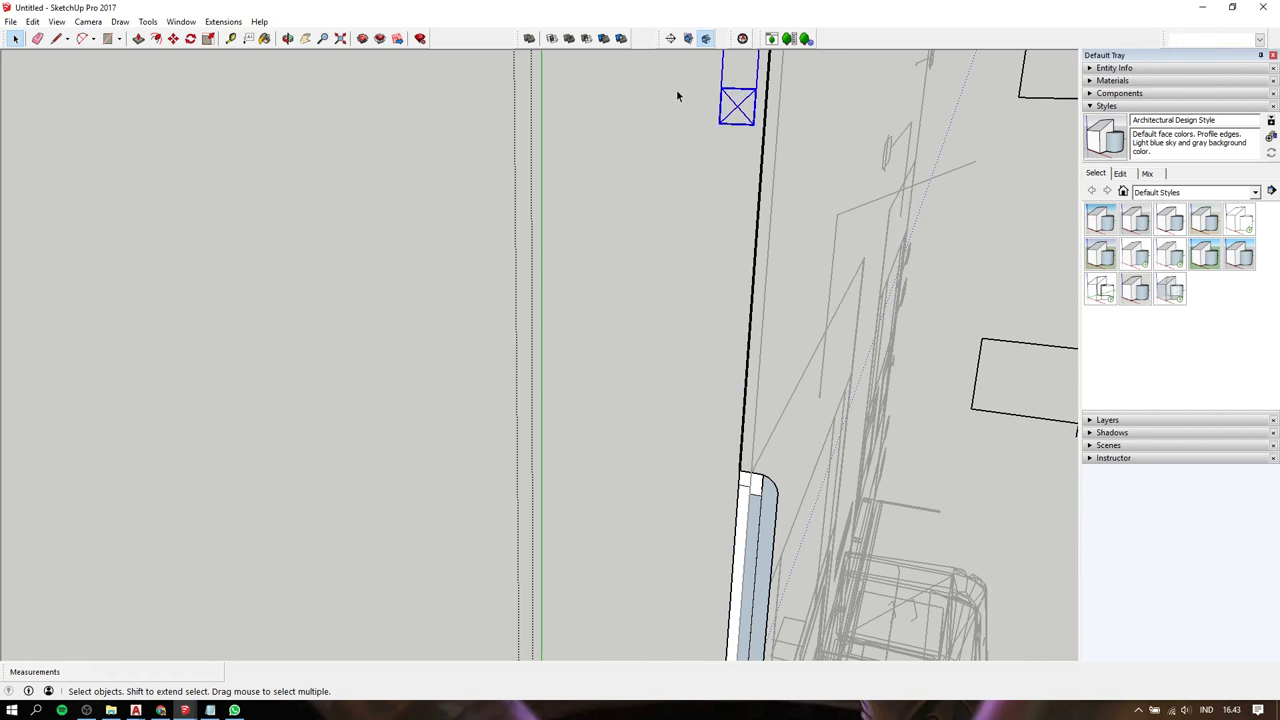
{"action": "mouse_move", "coordinate": [729, 171]}
{"action": "middle_mouse_down", "text": "shift"}
{"action": "mouse_move", "coordinate": [749, 537]}
{"action": "mouse_move", "coordinate": [840, 181]}
{"action": "mouse_move", "coordinate": [773, 281]}
{"action": "middle_mouse_up", "text": "shift"}
{"action": "scroll", "coordinate": [815, 280], "scroll_direction": "down", "scroll_amount": 2}
{"action": "scroll", "coordinate": [752, 256], "scroll_direction": "up", "scroll_amount": 3}
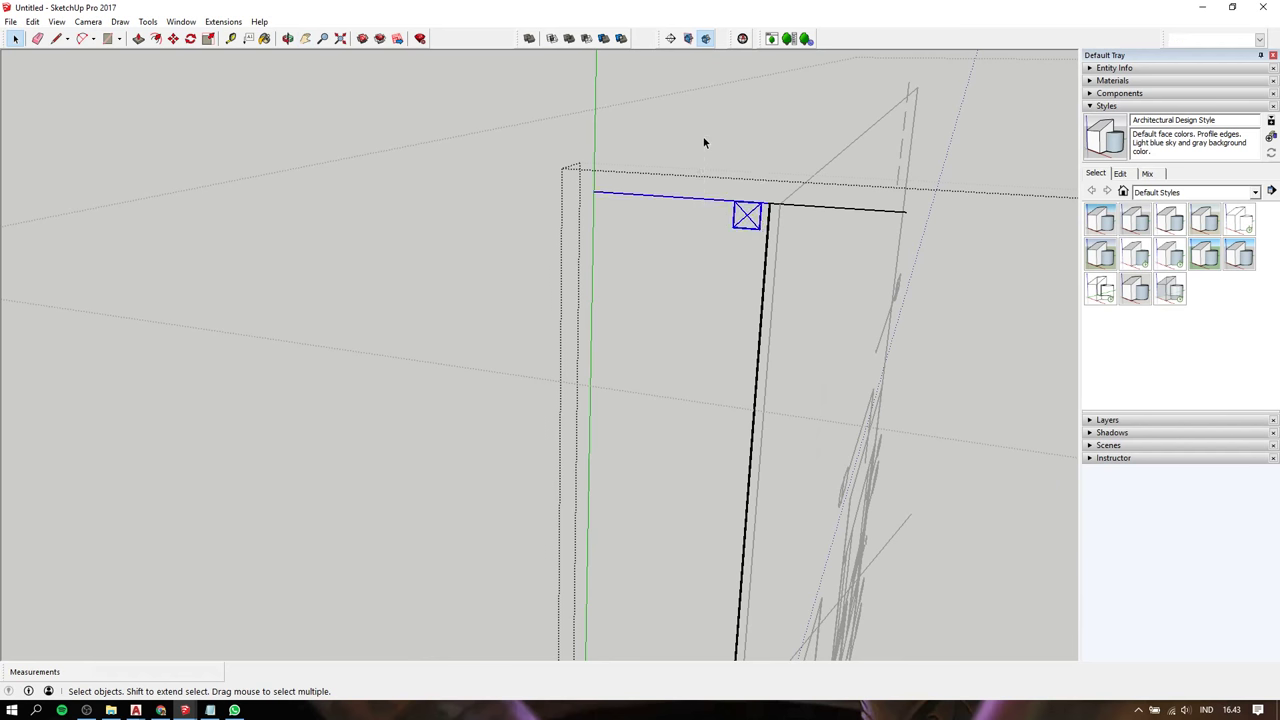
{"action": "double_click", "coordinate": [806, 200]}
{"action": "left_click", "coordinate": [865, 207]}
Check the post's long edge, then zoom out to show the whole post and figure
{"action": "left_click", "coordinate": [828, 251]}
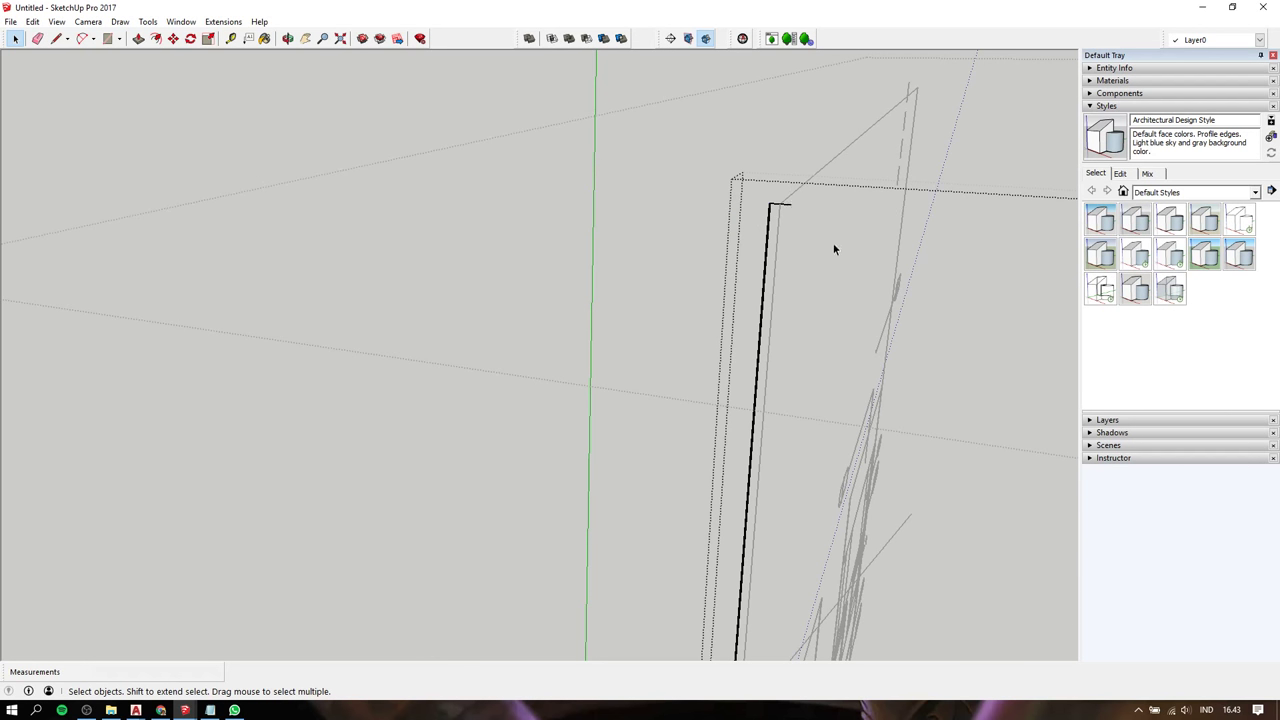
{"action": "scroll", "coordinate": [828, 251], "scroll_direction": "down", "scroll_amount": 5}
{"action": "scroll", "coordinate": [818, 336], "scroll_direction": "down", "scroll_amount": 3}
{"action": "scroll", "coordinate": [809, 414], "scroll_direction": "up", "scroll_amount": 5}
{"action": "left_click_drag", "start_coordinate": [809, 414], "coordinate": [721, 257]}
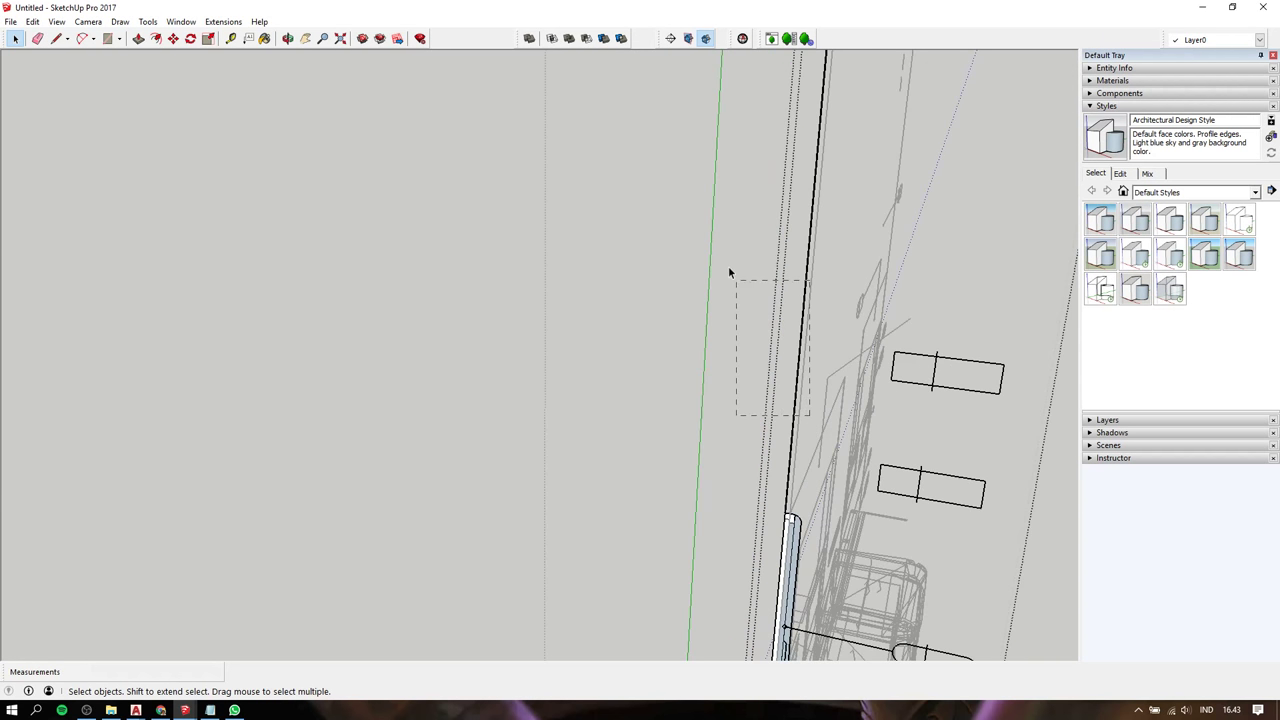
{"action": "left_click", "coordinate": [722, 264]}
{"action": "scroll", "coordinate": [771, 409], "scroll_direction": "down", "scroll_amount": 3}
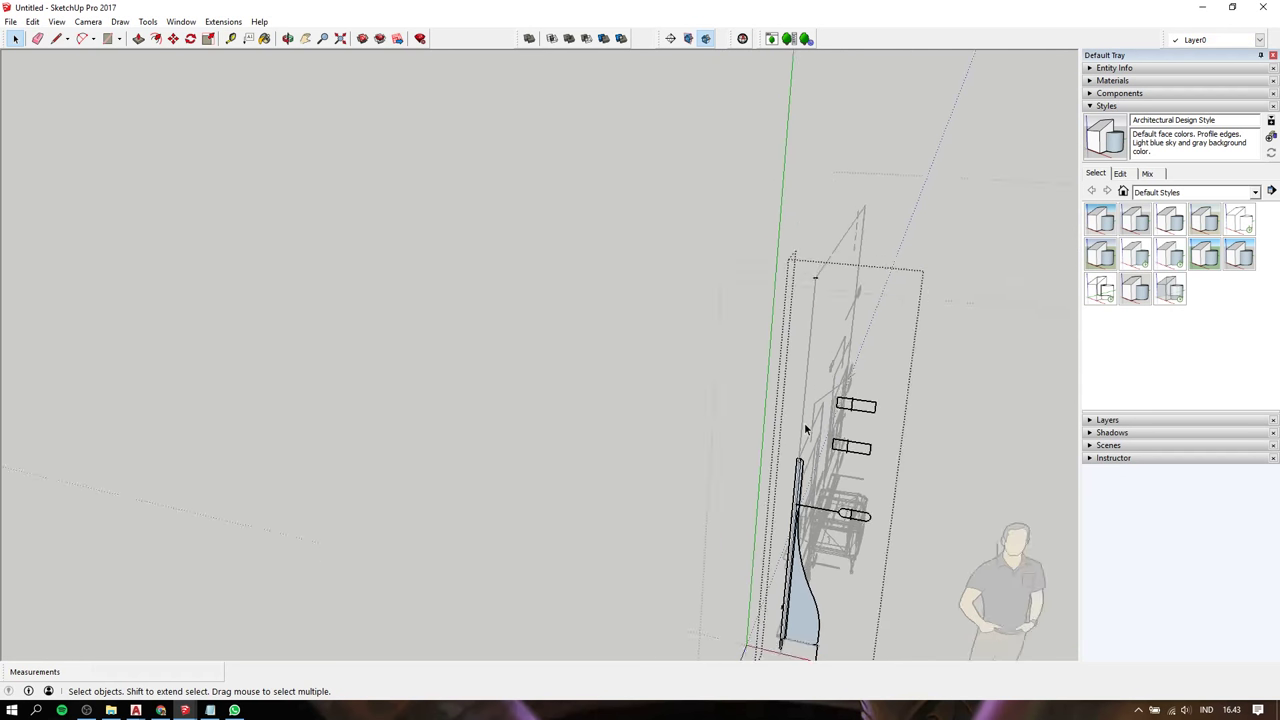
{"action": "scroll", "coordinate": [806, 429], "scroll_direction": "down", "scroll_amount": 2}
{"action": "middle_click_drag", "start_coordinate": [806, 429], "coordinate": [690, 198], "text": "shift"}
{"action": "scroll", "coordinate": [690, 198], "scroll_direction": "up", "scroll_amount": 3}
{"action": "scroll", "coordinate": [688, 240], "scroll_direction": "up", "scroll_amount": 3}
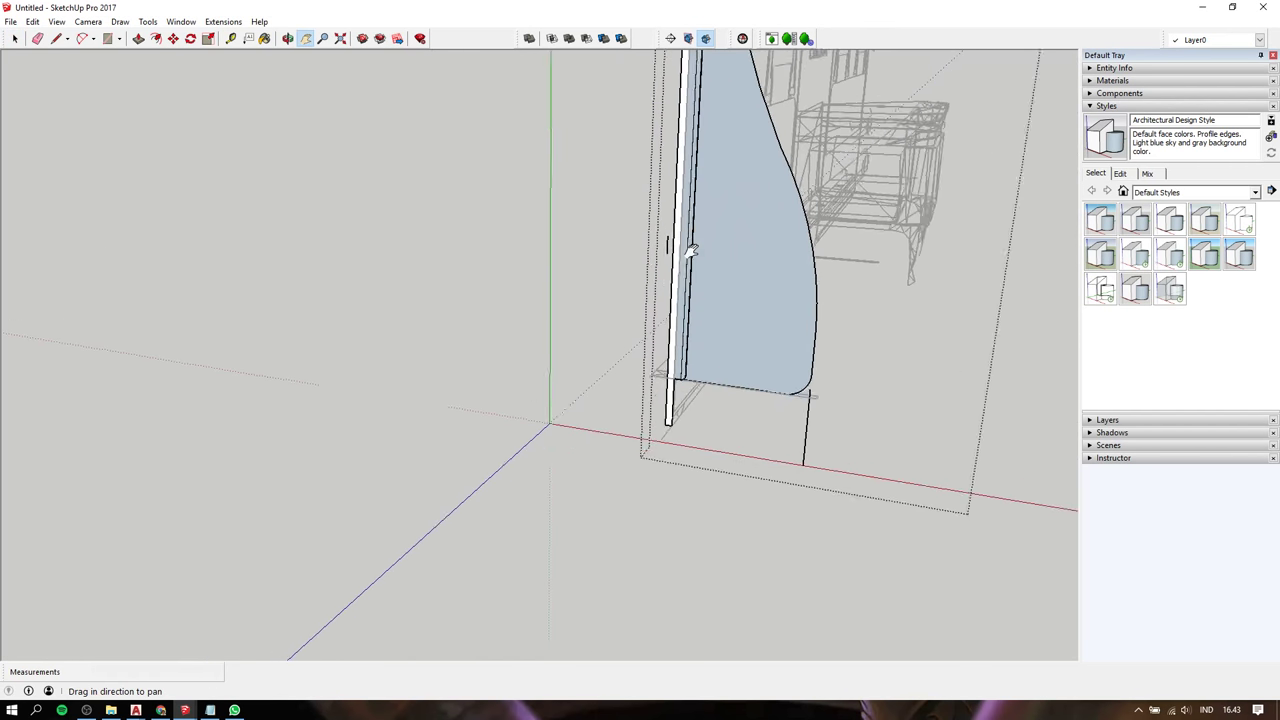
{"action": "scroll", "coordinate": [687, 270], "scroll_direction": "up", "scroll_amount": 3}
Crossing-select the stray vertical line below the panel corner and delete it
{"action": "key", "text": "space"}
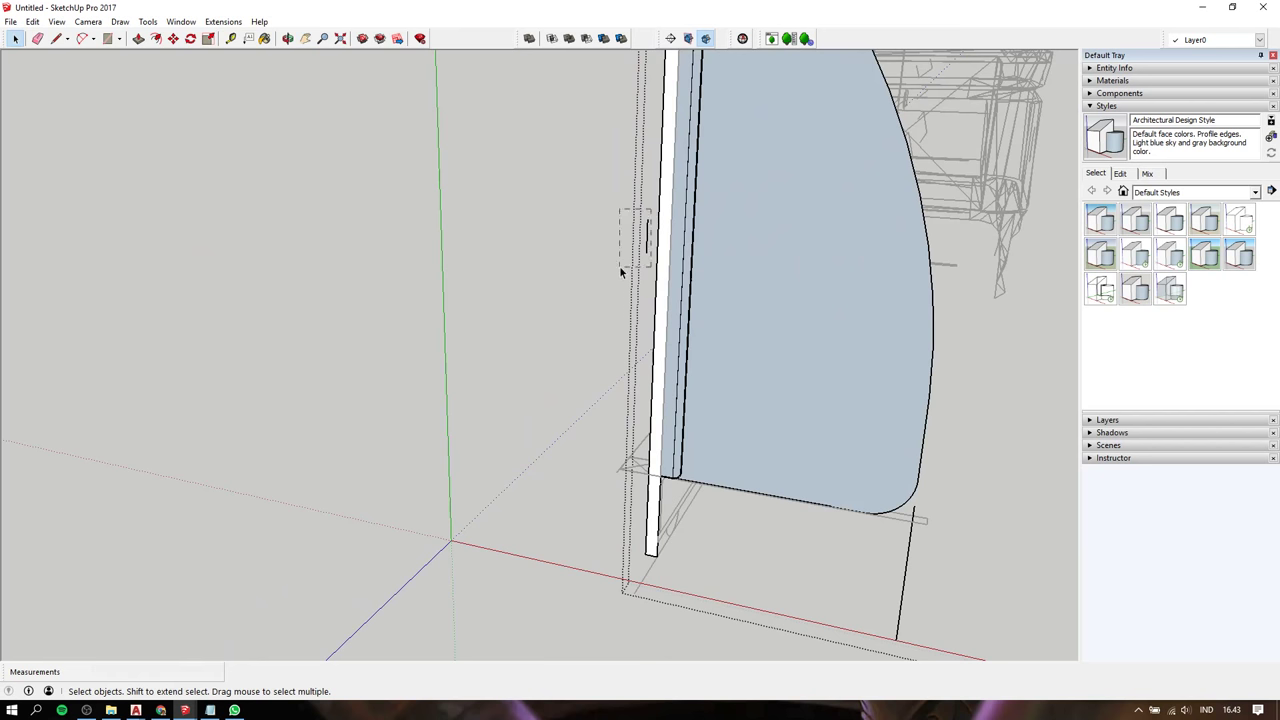
{"action": "left_click", "coordinate": [620, 272]}
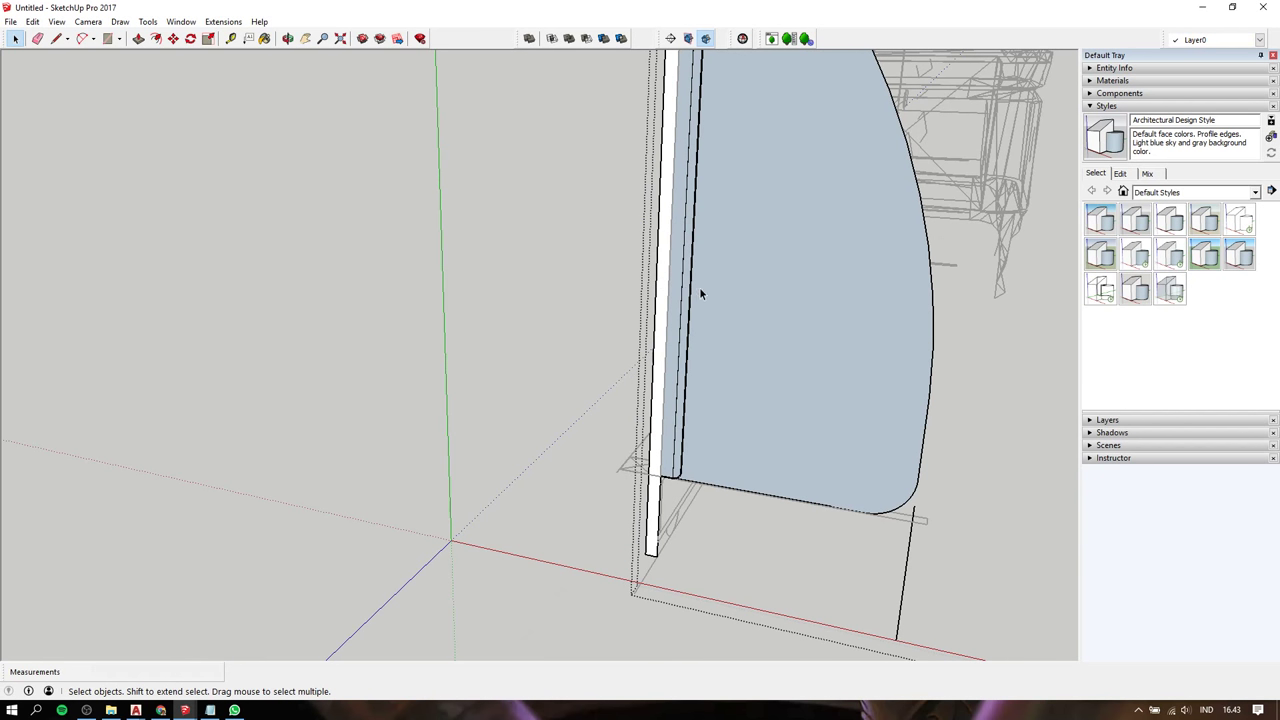
{"action": "scroll", "coordinate": [699, 287], "scroll_direction": "down", "scroll_amount": 2}
{"action": "scroll", "coordinate": [867, 465], "scroll_direction": "up", "scroll_amount": 2}
{"action": "left_click_drag", "start_coordinate": [866, 463], "coordinate": [690, 516]}
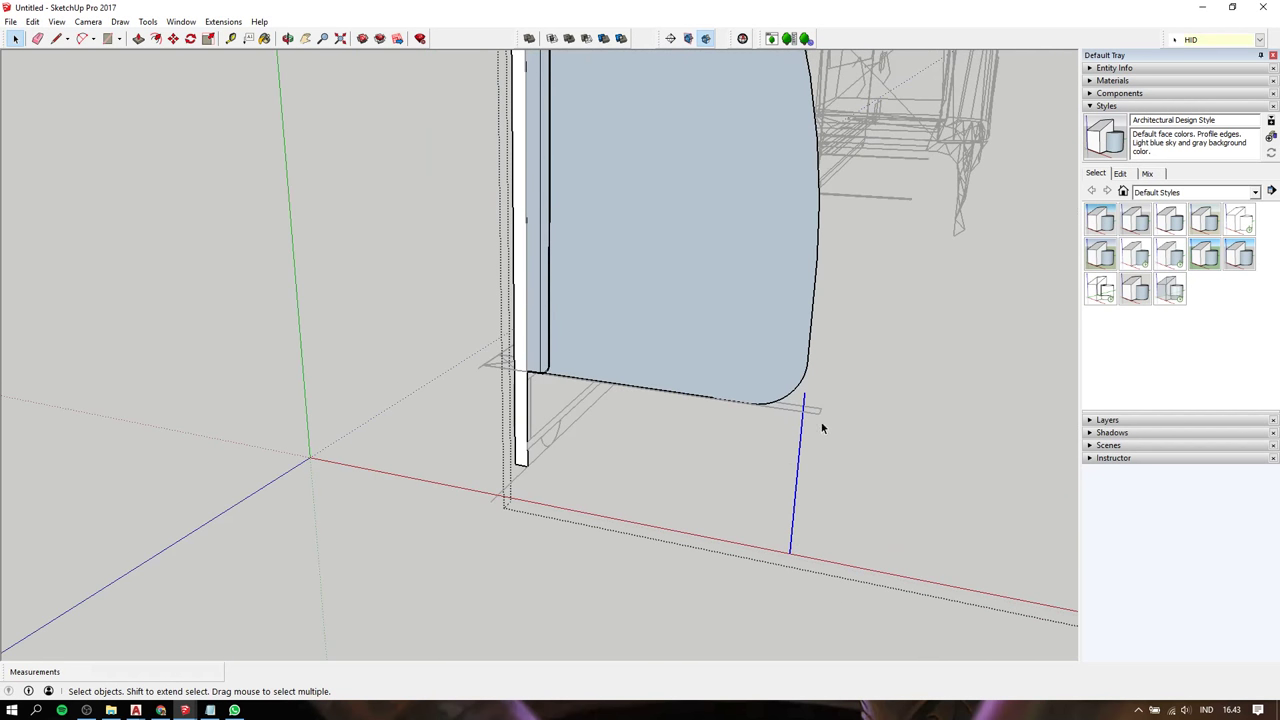
{"action": "key", "text": "Delete"}
{"action": "middle_click_drag", "start_coordinate": [824, 421], "coordinate": [253, 384]}
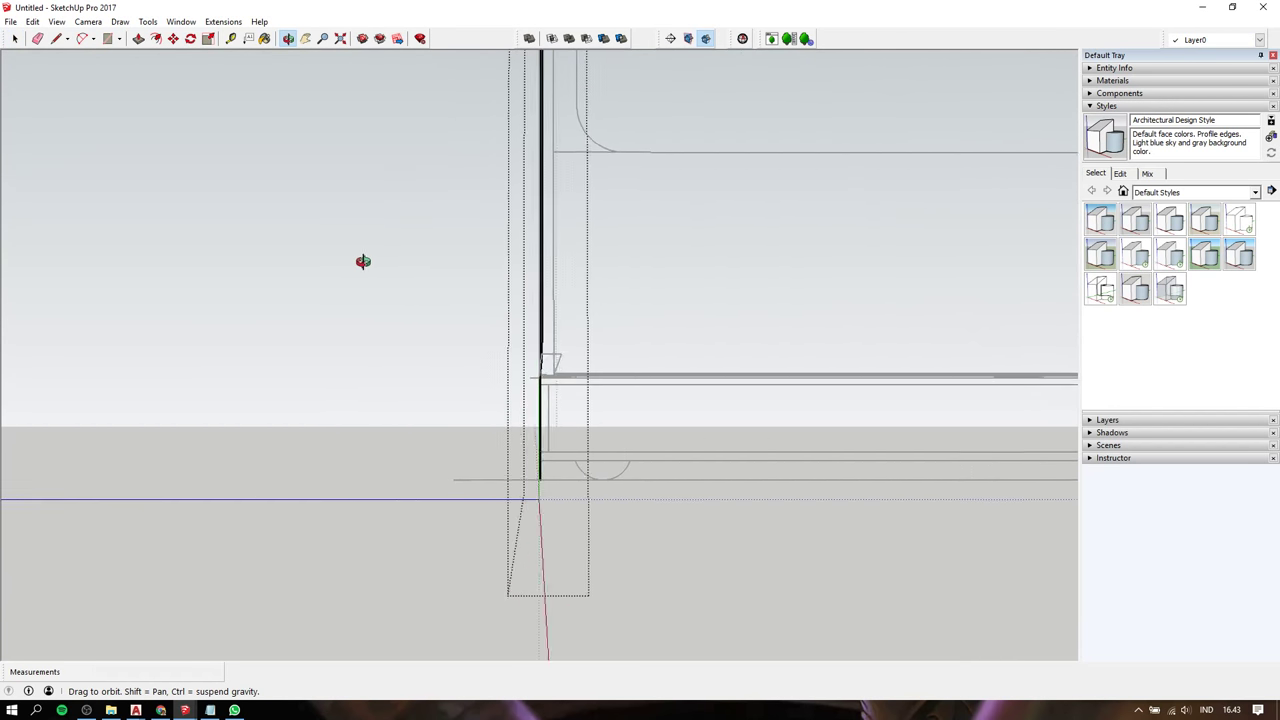
{"action": "scroll", "coordinate": [394, 309], "scroll_direction": "up", "scroll_amount": 2}
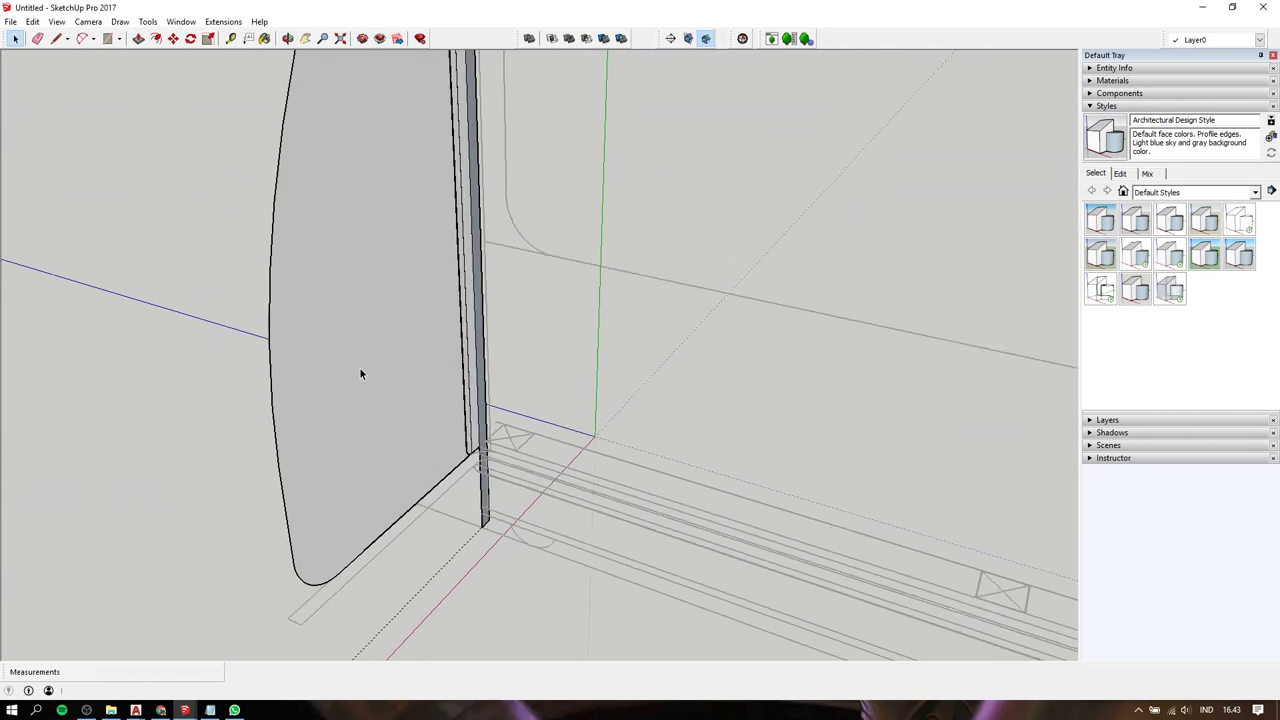
{"action": "scroll", "coordinate": [359, 367], "scroll_direction": "down", "scroll_amount": 3}
Copy the curved face out of the group and paste a copy aside
{"action": "scroll", "coordinate": [371, 339], "scroll_direction": "down", "scroll_amount": 2}
{"action": "double_click", "coordinate": [374, 300]}
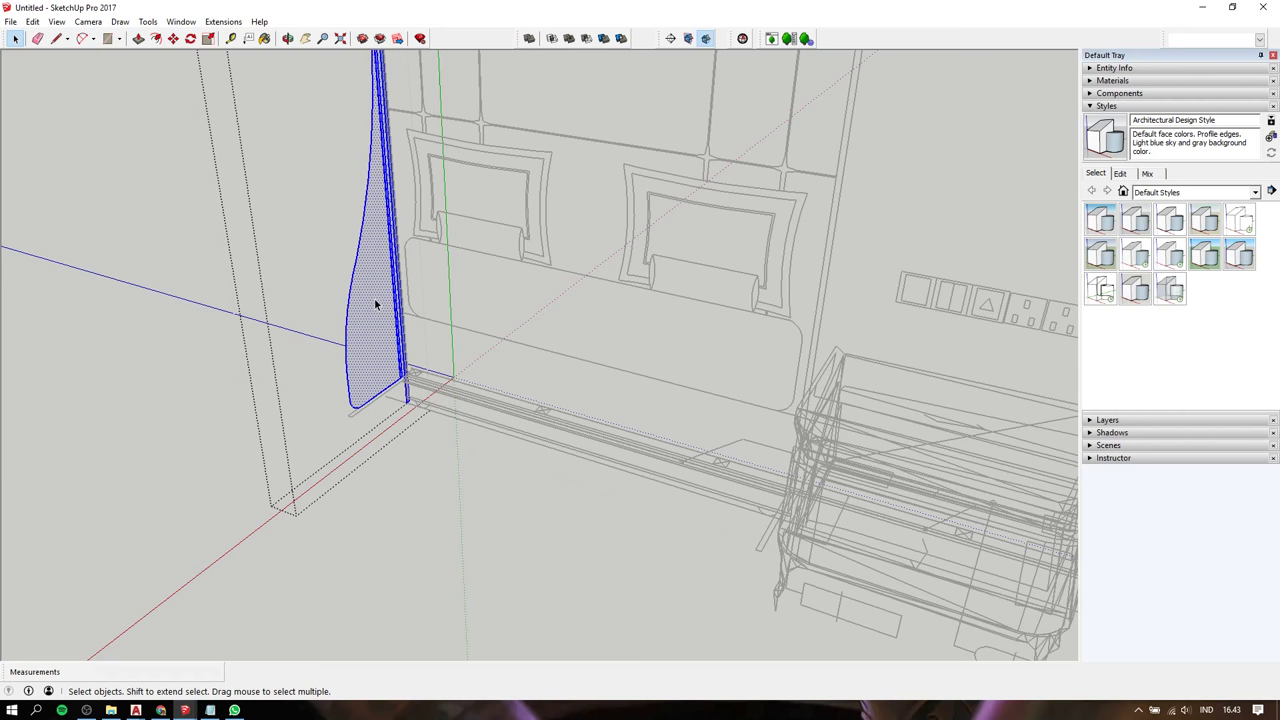
{"action": "key", "text": "ctrl+c"}
{"action": "key", "text": "Escape"}
{"action": "key", "text": "ctrl+v"}
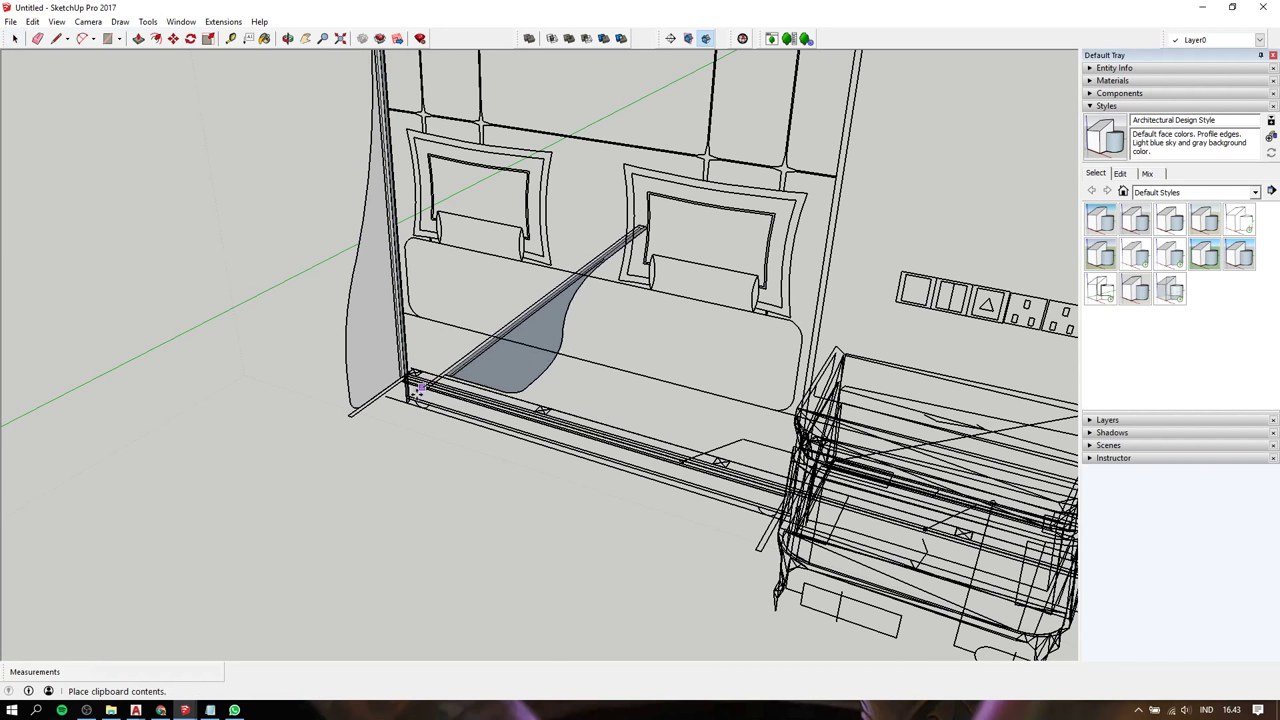
{"action": "mouse_move", "coordinate": [358, 410]}
{"action": "middle_mouse_down"}
{"action": "mouse_move", "coordinate": [657, 391]}
{"action": "mouse_move", "coordinate": [490, 355]}
{"action": "mouse_move", "coordinate": [766, 392]}
{"action": "middle_mouse_up"}
{"action": "left_click", "coordinate": [766, 392]}
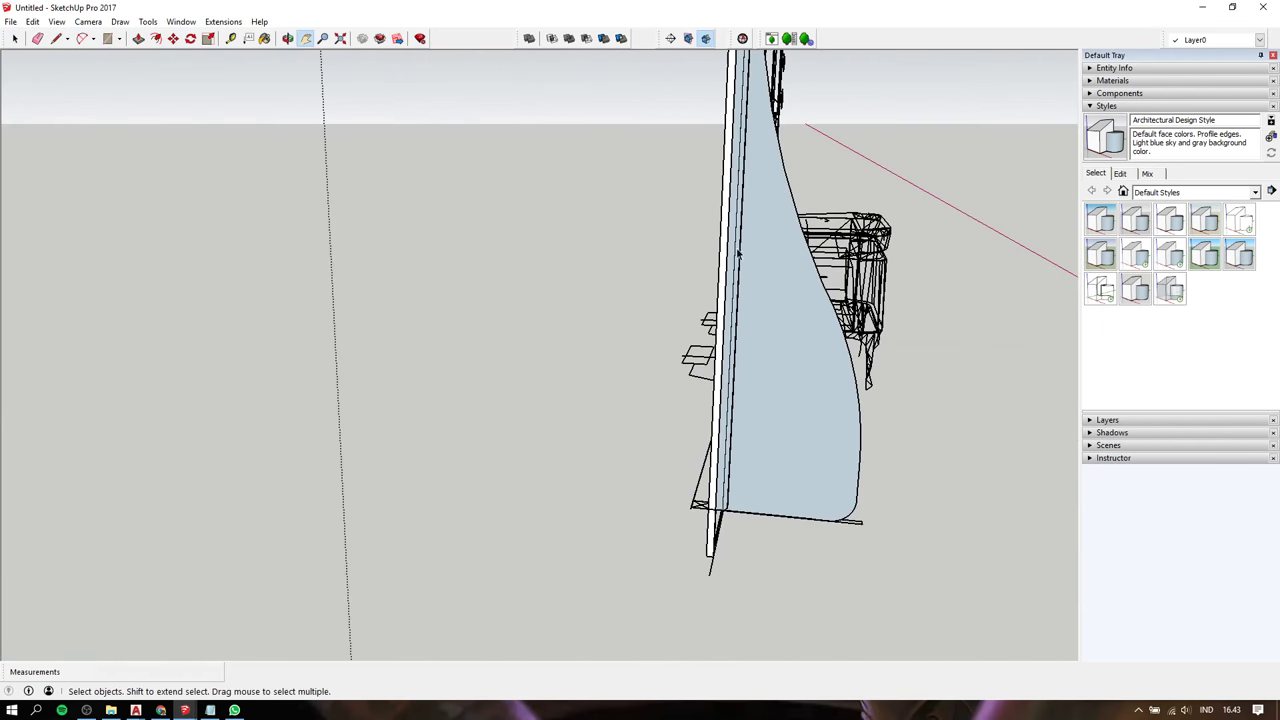
Select the curved face and push/pull the wall face to extrude it
{"action": "left_click", "coordinate": [795, 425]}
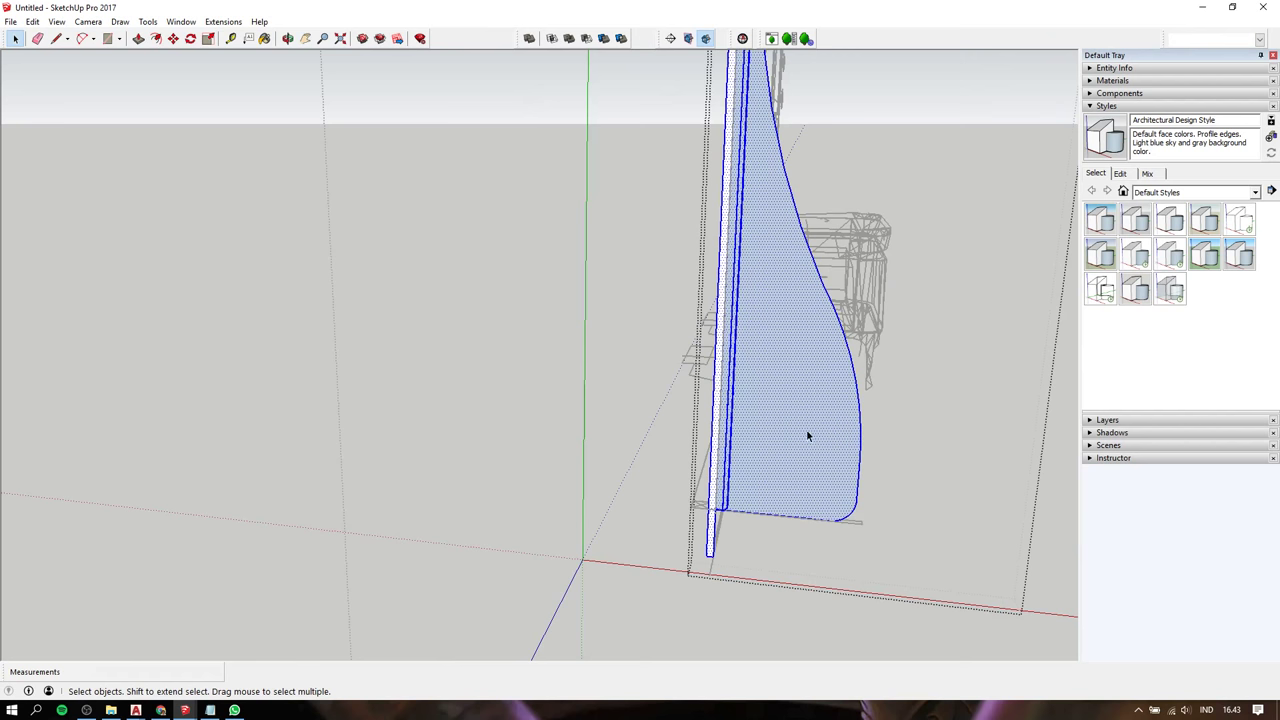
{"action": "mouse_move", "coordinate": [791, 357]}
{"action": "middle_mouse_down"}
{"action": "mouse_move", "coordinate": [769, 414]}
{"action": "mouse_move", "coordinate": [765, 391]}
{"action": "mouse_move", "coordinate": [737, 377]}
{"action": "mouse_move", "coordinate": [257, 449]}
{"action": "mouse_move", "coordinate": [240, 463]}
{"action": "middle_mouse_up"}
{"action": "scroll", "coordinate": [475, 175], "scroll_direction": "up", "scroll_amount": 2}
{"action": "scroll", "coordinate": [475, 175], "scroll_direction": "up", "scroll_amount": 2}
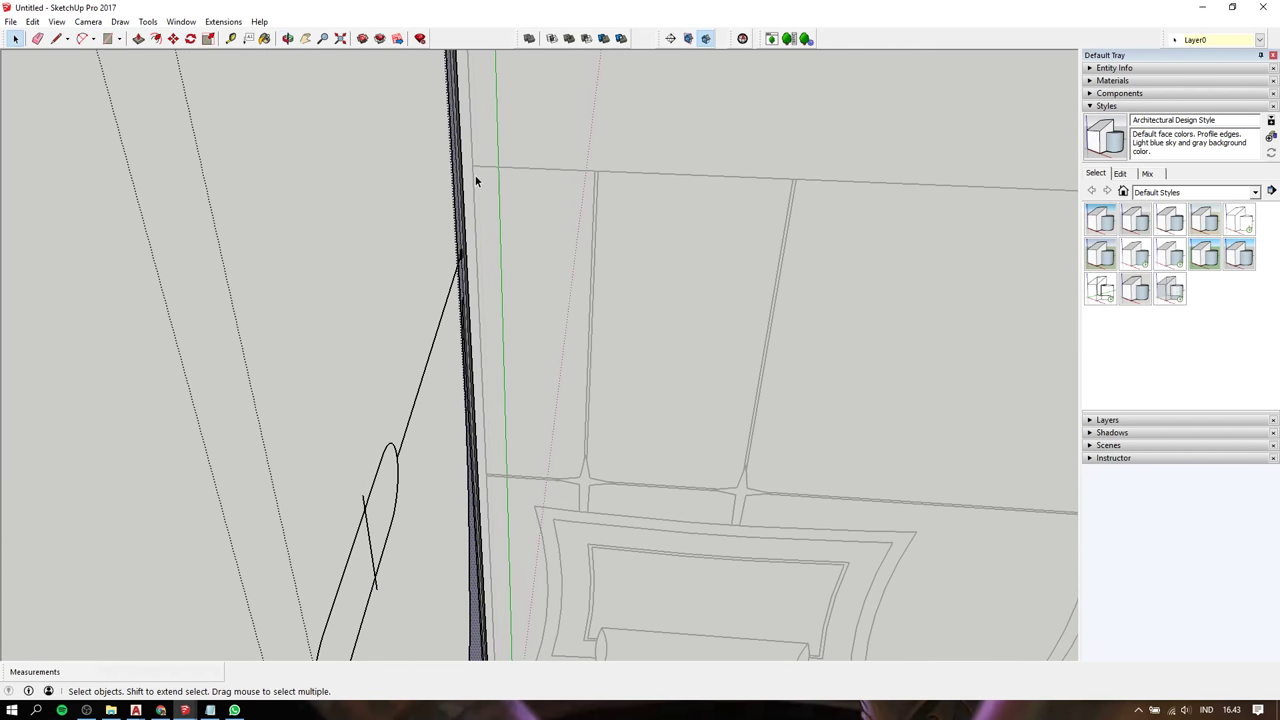
{"action": "scroll", "coordinate": [468, 174], "scroll_direction": "up", "scroll_amount": 1}
{"action": "scroll", "coordinate": [463, 172], "scroll_direction": "up", "scroll_amount": 2}
{"action": "scroll", "coordinate": [461, 178], "scroll_direction": "up", "scroll_amount": 2}
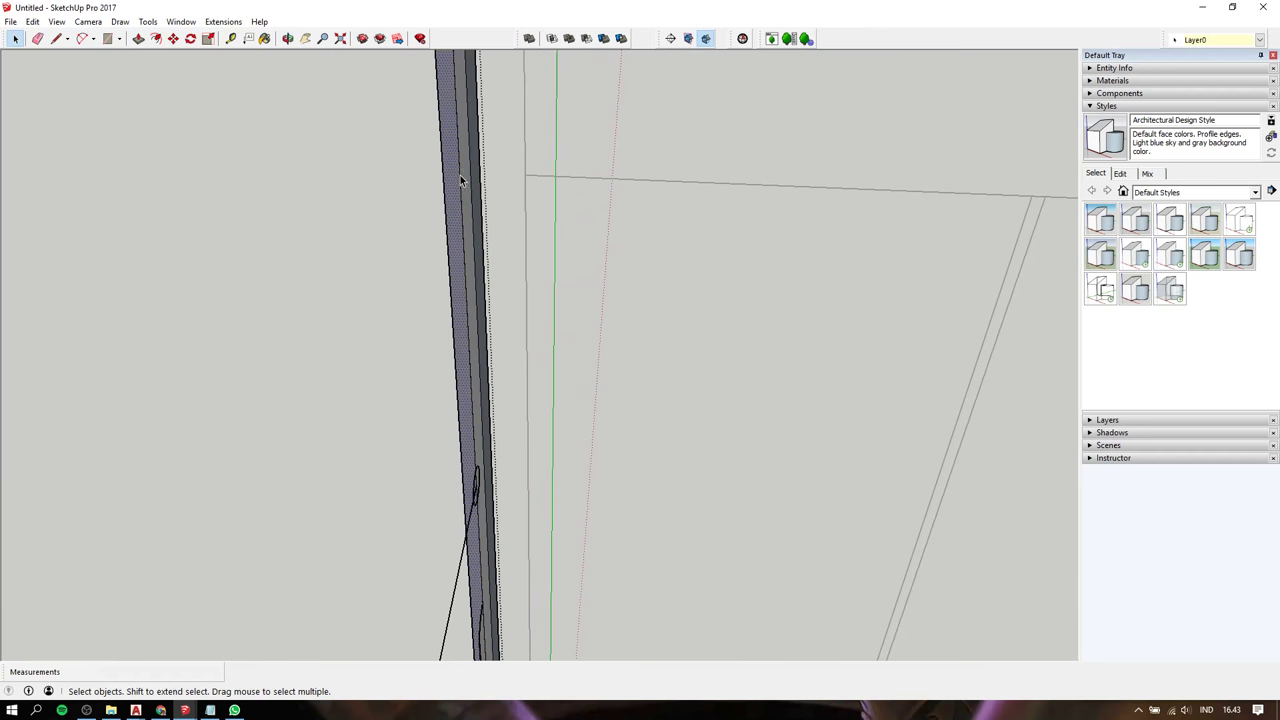
{"action": "key", "text": "p"}
{"action": "left_click", "coordinate": [460, 201]}
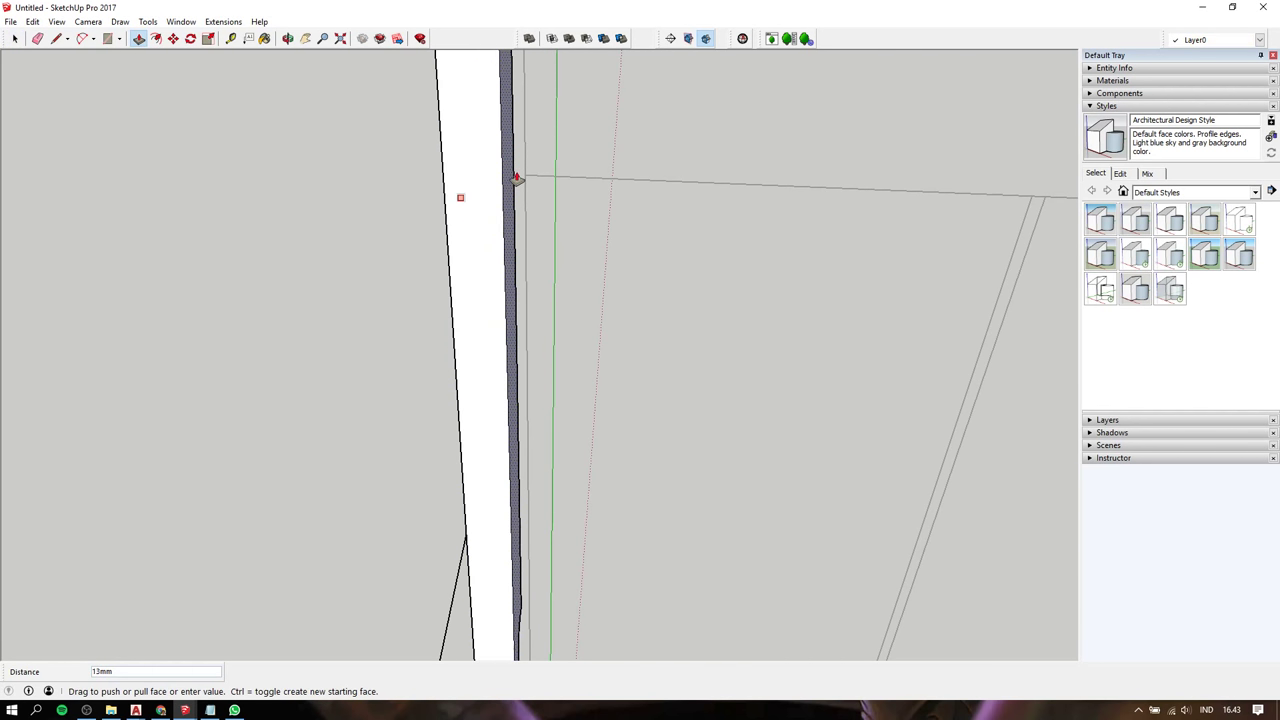
{"action": "left_click", "coordinate": [525, 163]}
Select part of the wall piece and push/pull its face to thicken it
{"action": "scroll", "coordinate": [597, 209], "scroll_direction": "down", "scroll_amount": 5}
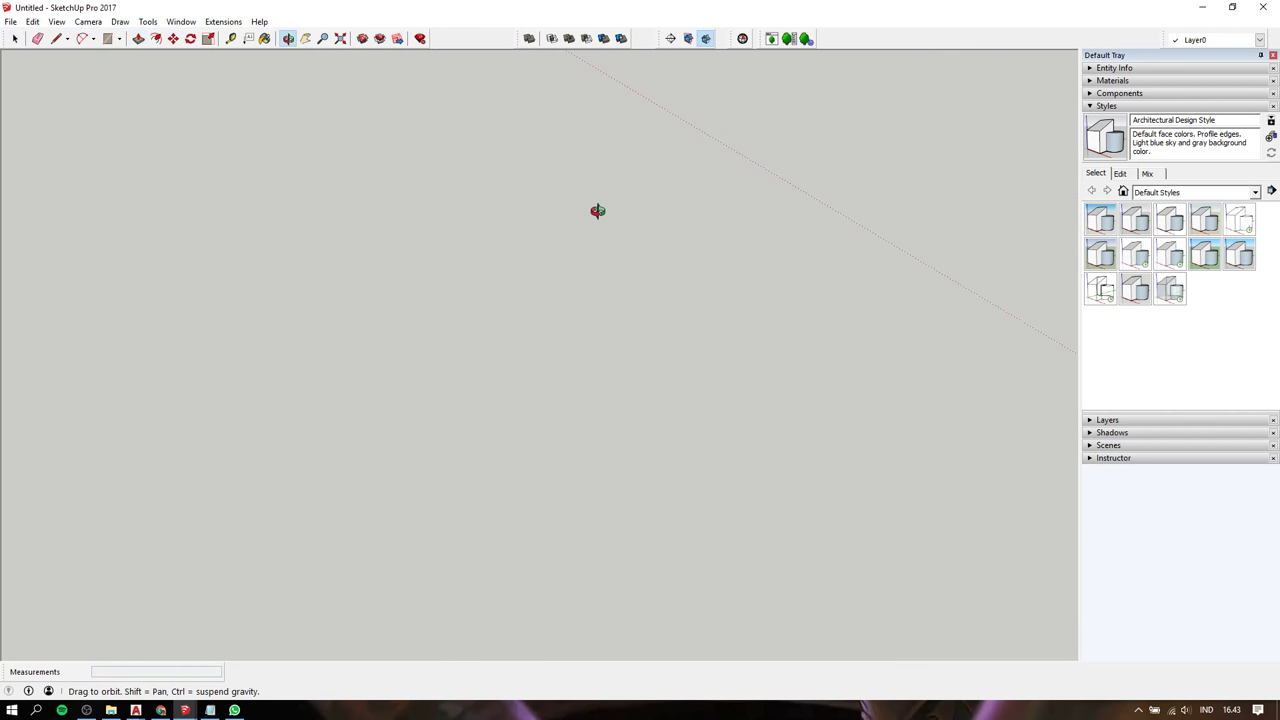
{"action": "scroll", "coordinate": [625, 214], "scroll_direction": "down", "scroll_amount": 3}
{"action": "scroll", "coordinate": [406, 357], "scroll_direction": "up", "scroll_amount": 3}
{"action": "scroll", "coordinate": [389, 457], "scroll_direction": "up", "scroll_amount": 3}
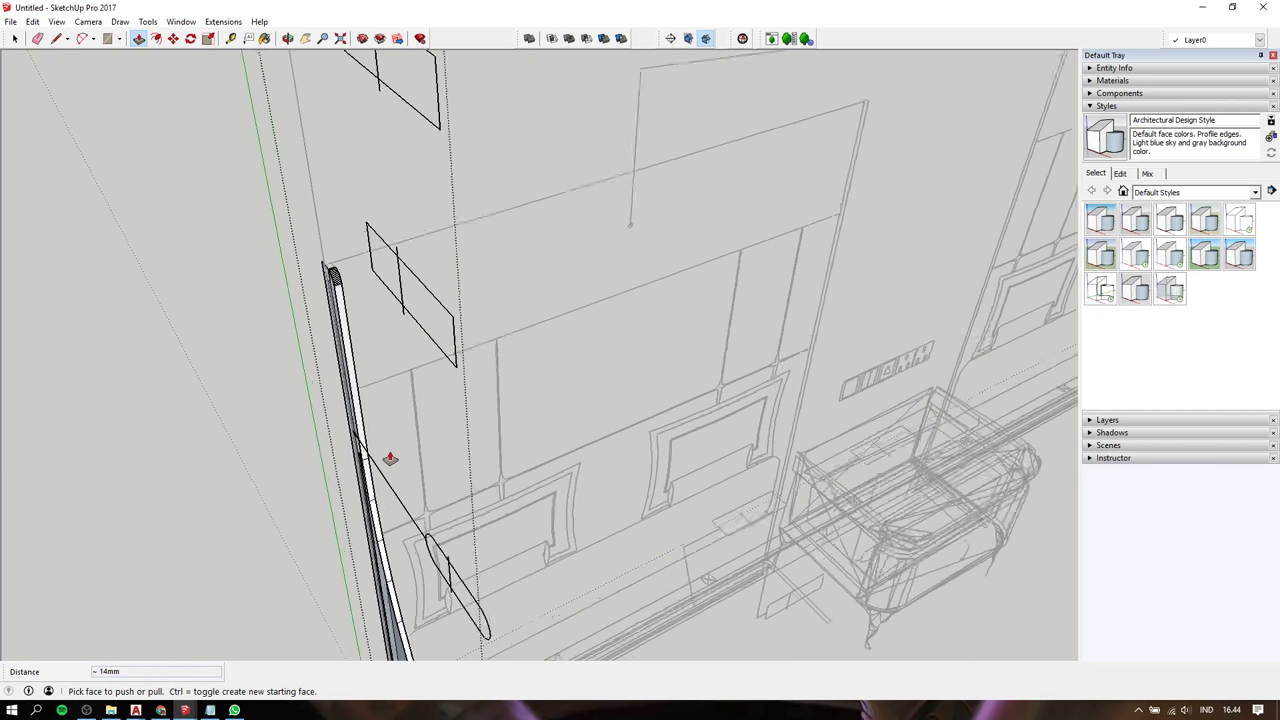
{"action": "scroll", "coordinate": [457, 448], "scroll_direction": "up", "scroll_amount": 2}
{"action": "mouse_move", "coordinate": [457, 448]}
{"action": "middle_mouse_down", "text": "shift"}
{"action": "mouse_move", "coordinate": [595, 158]}
{"action": "mouse_move", "coordinate": [646, 140]}
{"action": "mouse_move", "coordinate": [757, 167]}
{"action": "middle_mouse_up", "text": "shift"}
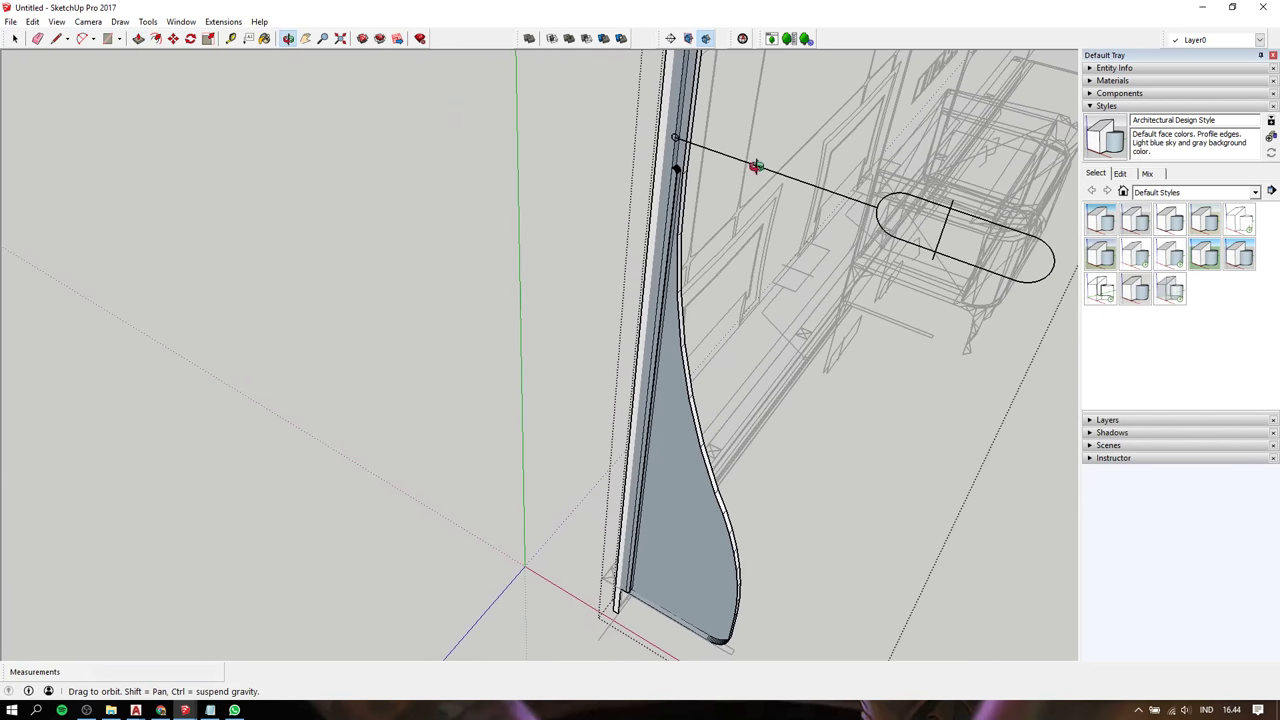
{"action": "scroll", "coordinate": [780, 165], "scroll_direction": "down", "scroll_amount": 2}
{"action": "scroll", "coordinate": [833, 153], "scroll_direction": "down", "scroll_amount": 2}
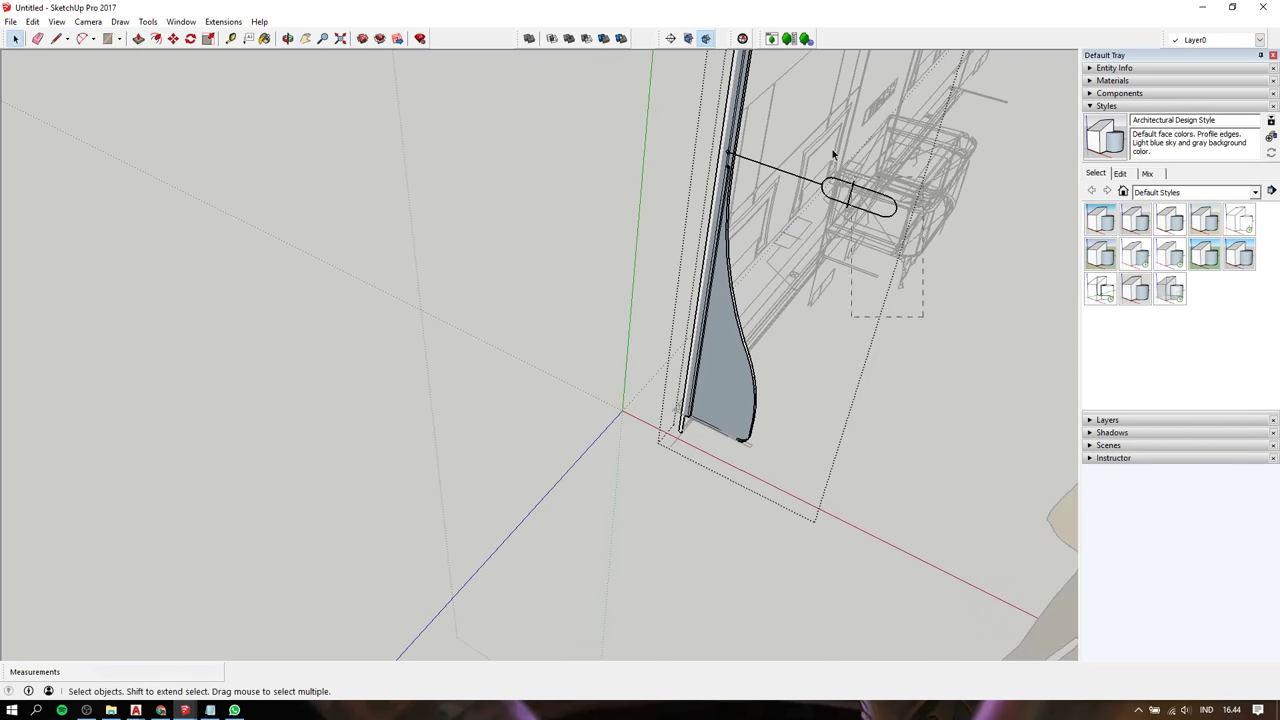
{"action": "left_click", "coordinate": [813, 128]}
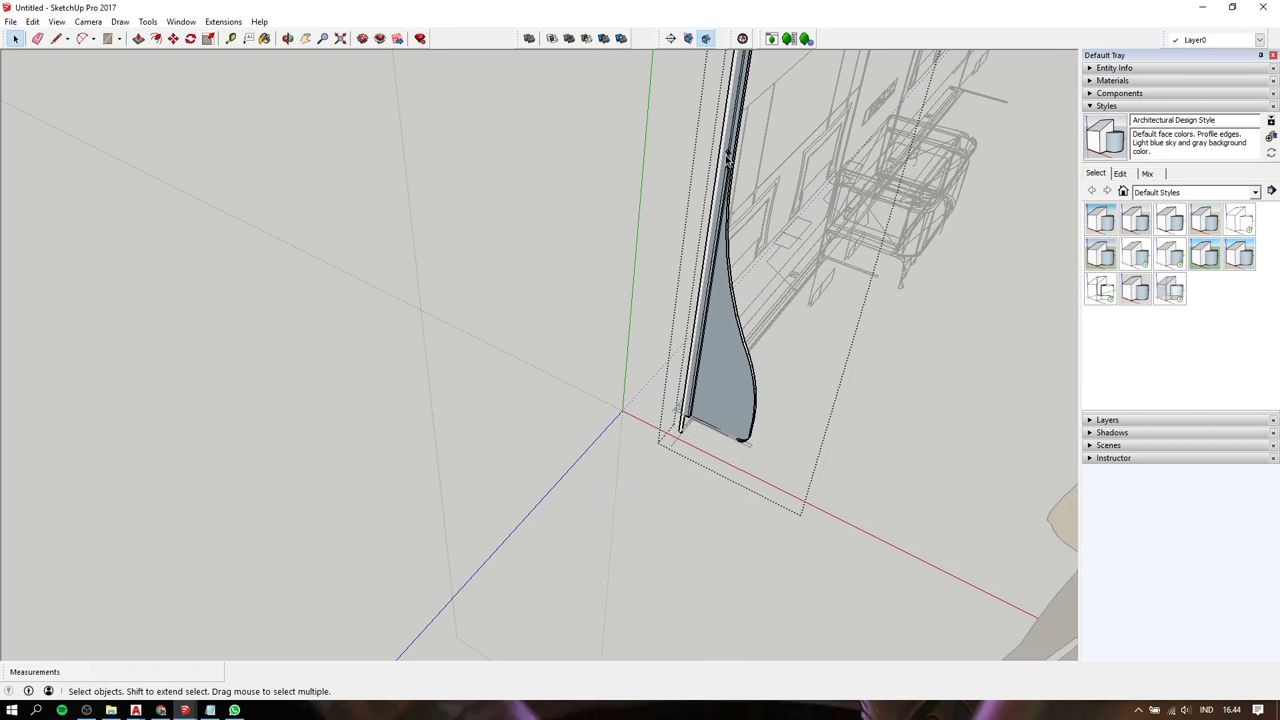
{"action": "scroll", "coordinate": [727, 157], "scroll_direction": "up", "scroll_amount": 3}
{"action": "left_click_drag", "start_coordinate": [797, 172], "coordinate": [796, 169]}
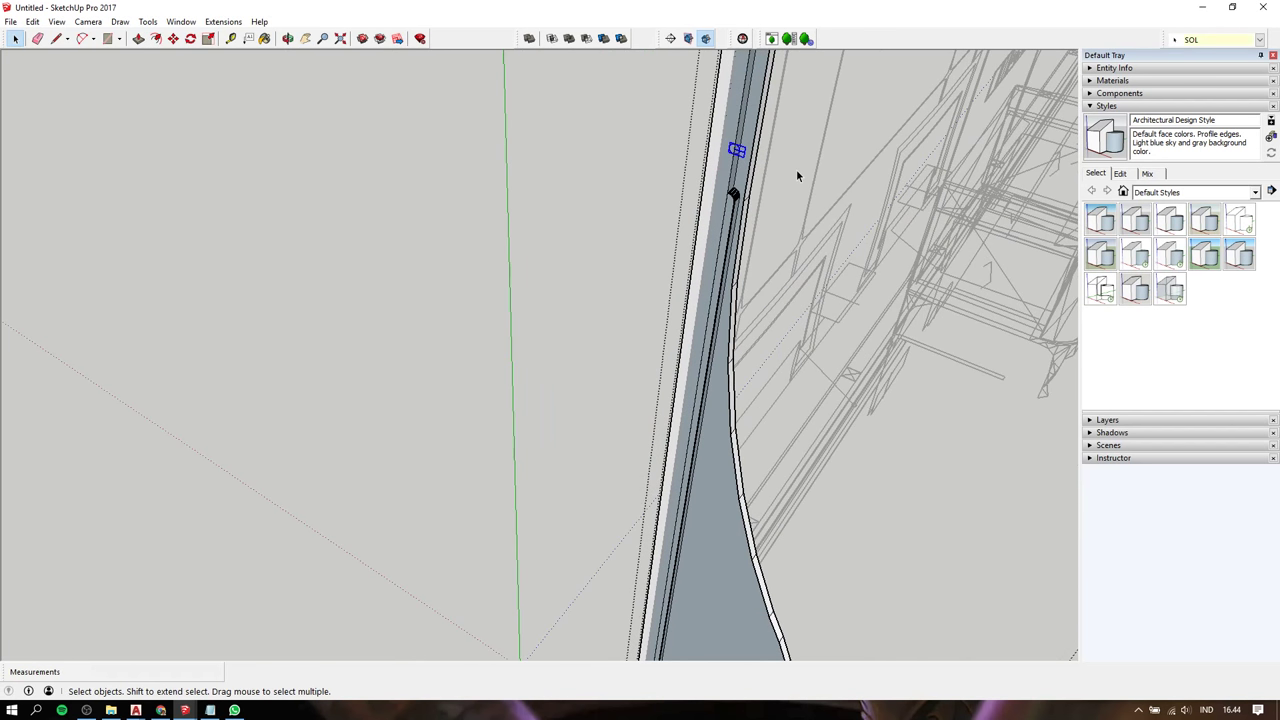
{"action": "scroll", "coordinate": [730, 193], "scroll_direction": "up", "scroll_amount": 3}
{"action": "middle_click_drag", "start_coordinate": [731, 193], "coordinate": [643, 373]}
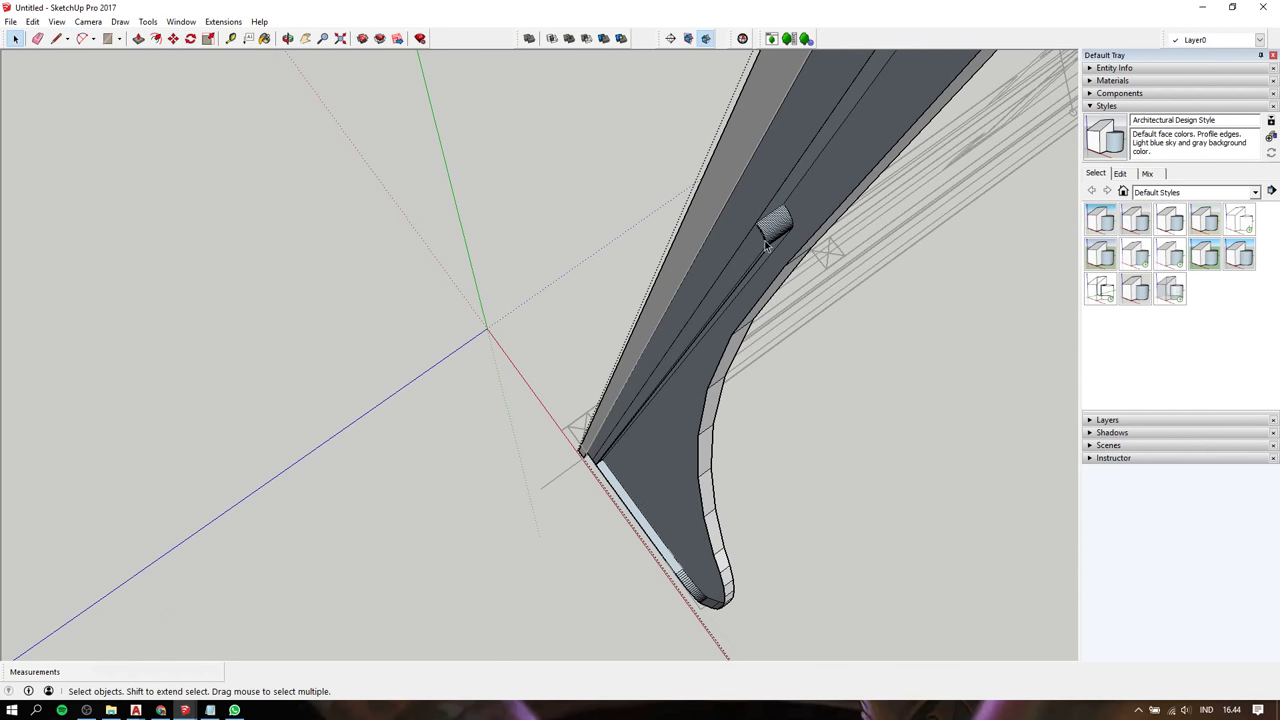
{"action": "key", "text": "p"}
{"action": "left_click", "coordinate": [808, 200]}
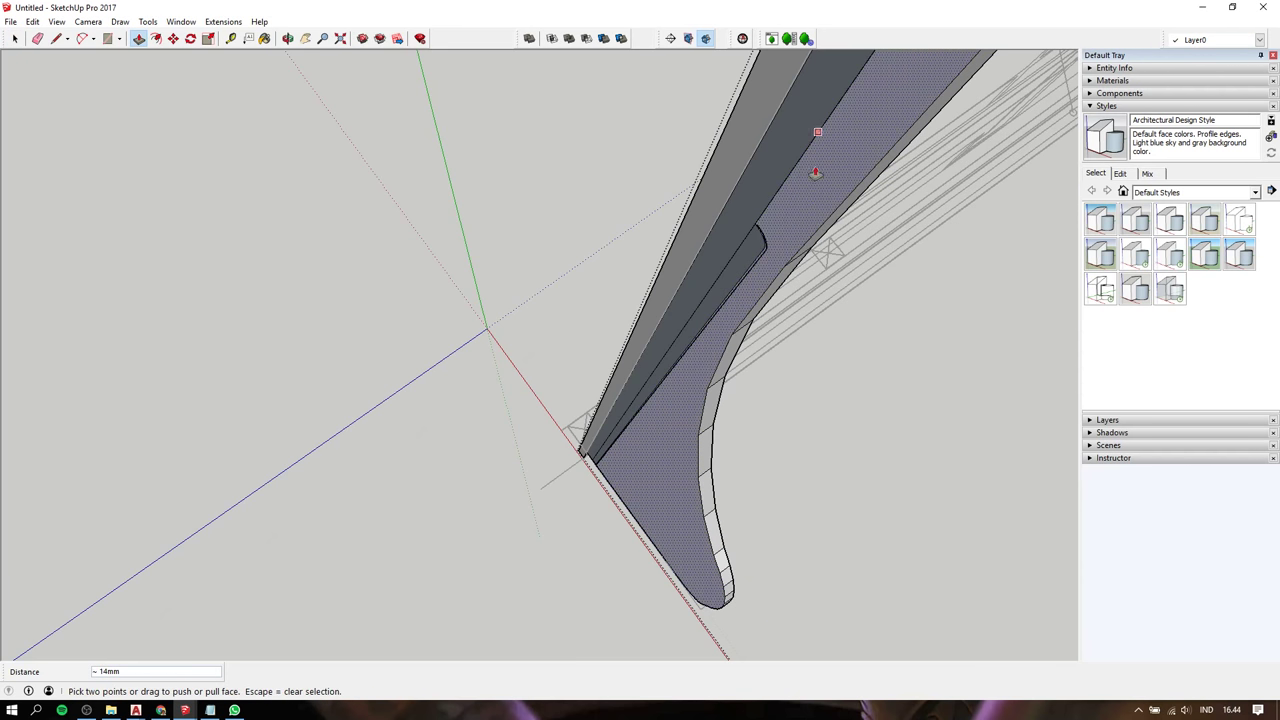
Inspect the wall piece, then thicken the narrow curved strip by about 14 mm
{"action": "middle_click_drag", "start_coordinate": [816, 172], "coordinate": [731, 194]}
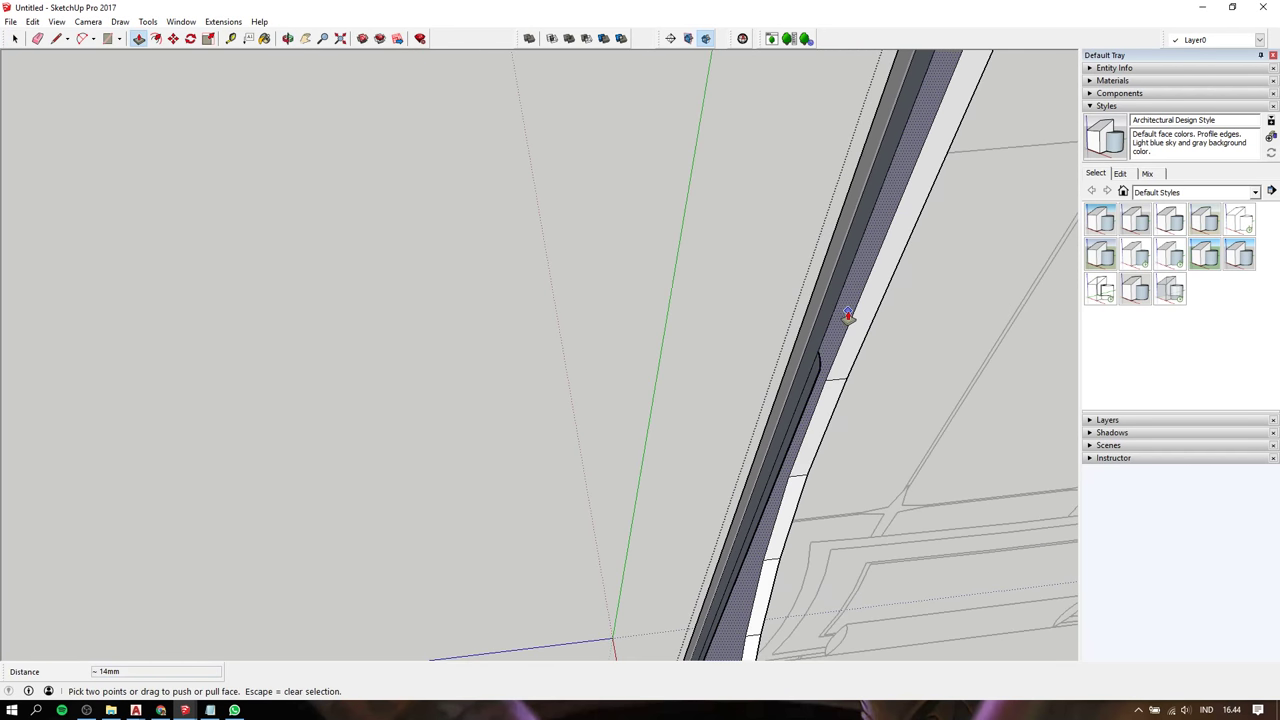
{"action": "scroll", "coordinate": [847, 315], "scroll_direction": "down", "scroll_amount": 3}
{"action": "scroll", "coordinate": [847, 315], "scroll_direction": "down", "scroll_amount": 2}
{"action": "mouse_move", "coordinate": [895, 342]}
{"action": "middle_mouse_down"}
{"action": "mouse_move", "coordinate": [534, 444]}
{"action": "mouse_move", "coordinate": [757, 363]}
{"action": "mouse_move", "coordinate": [840, 366]}
{"action": "mouse_move", "coordinate": [794, 349]}
{"action": "mouse_move", "coordinate": [763, 231]}
{"action": "mouse_move", "coordinate": [797, 529]}
{"action": "mouse_move", "coordinate": [809, 391]}
{"action": "mouse_move", "coordinate": [789, 397]}
{"action": "mouse_move", "coordinate": [803, 256]}
{"action": "middle_mouse_up"}
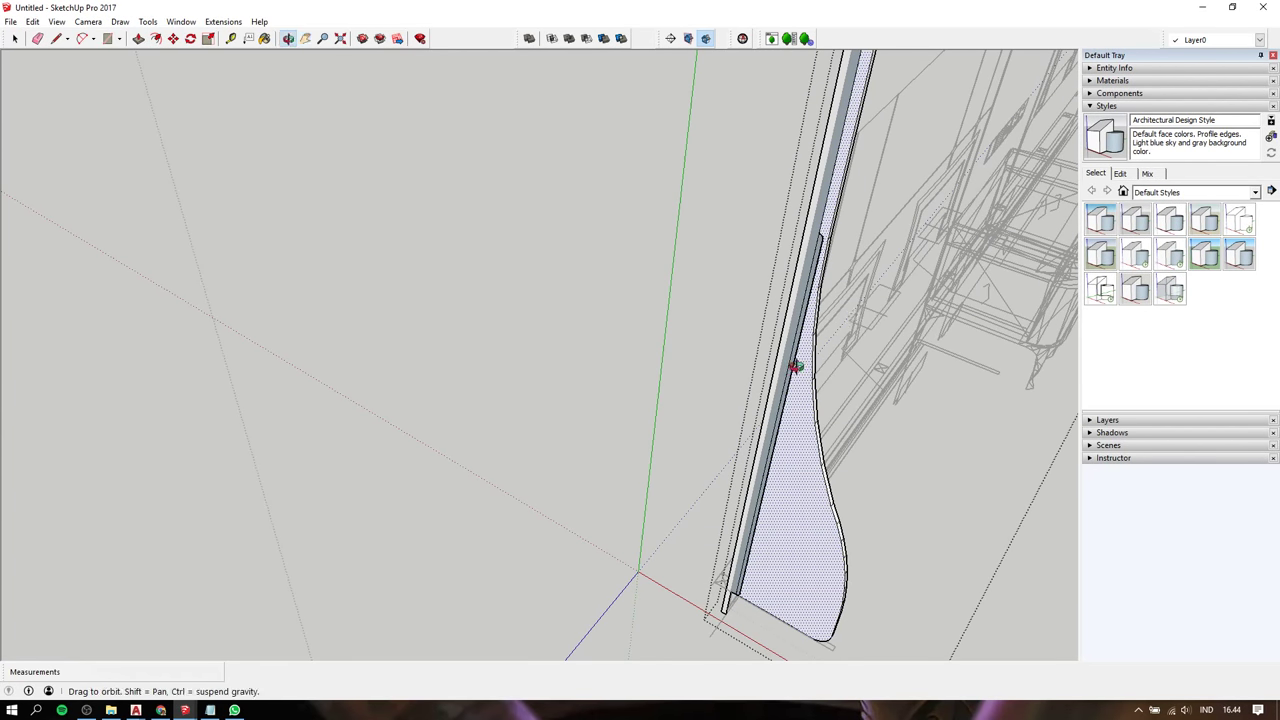
{"action": "mouse_move", "coordinate": [795, 366]}
{"action": "middle_mouse_down"}
{"action": "mouse_move", "coordinate": [437, 408]}
{"action": "mouse_move", "coordinate": [275, 330]}
{"action": "mouse_move", "coordinate": [717, 280]}
{"action": "mouse_move", "coordinate": [800, 250]}
{"action": "mouse_move", "coordinate": [831, 80]}
{"action": "mouse_move", "coordinate": [805, 184]}
{"action": "mouse_move", "coordinate": [580, 354]}
{"action": "mouse_move", "coordinate": [431, 109]}
{"action": "mouse_move", "coordinate": [711, 350]}
{"action": "mouse_move", "coordinate": [637, 231]}
{"action": "mouse_move", "coordinate": [673, 246]}
{"action": "middle_mouse_up"}
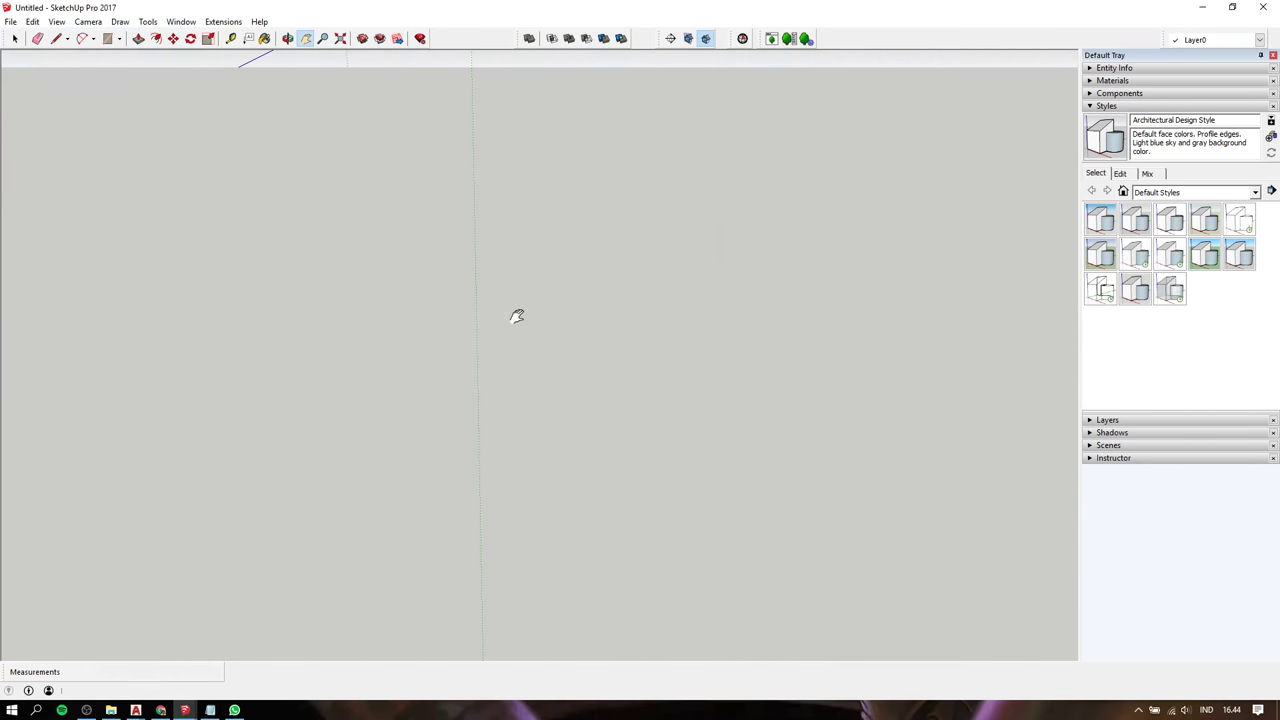
{"action": "scroll", "coordinate": [516, 316], "scroll_direction": "down", "scroll_amount": 10}
{"action": "scroll", "coordinate": [514, 314], "scroll_direction": "up", "scroll_amount": 3}
{"action": "scroll", "coordinate": [470, 250], "scroll_direction": "up", "scroll_amount": 3}
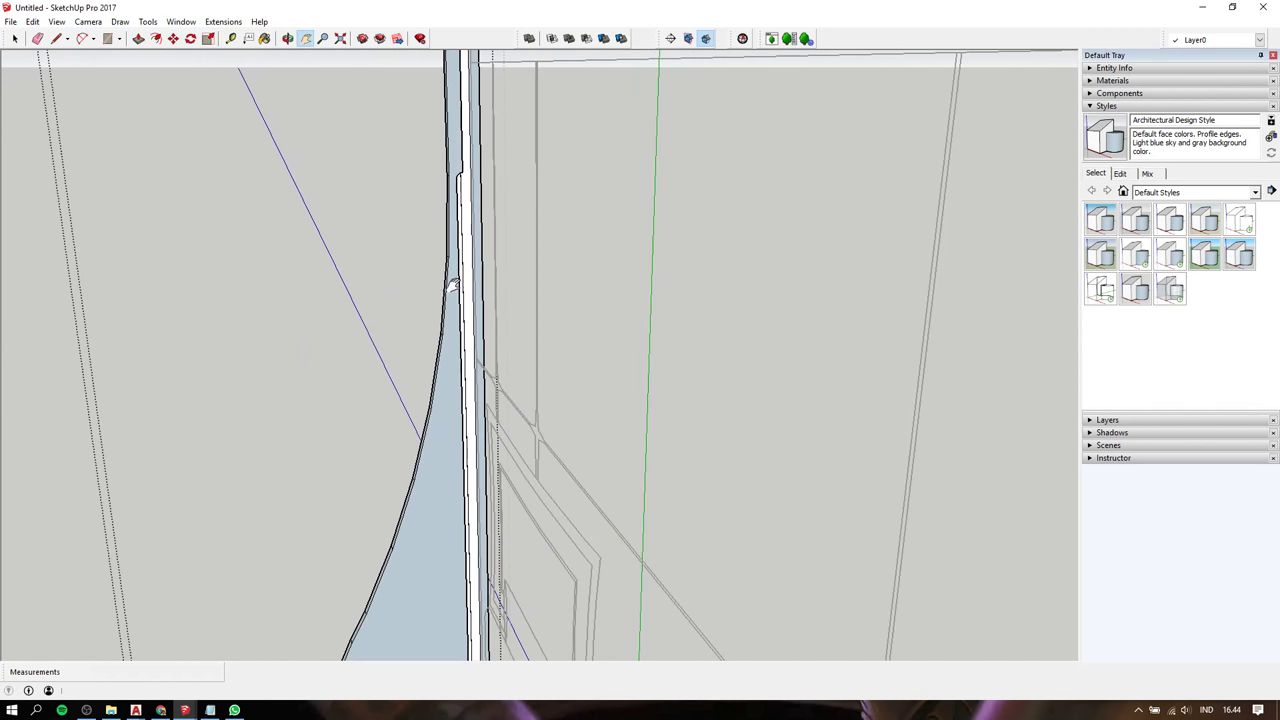
{"action": "scroll", "coordinate": [463, 152], "scroll_direction": "up", "scroll_amount": 2}
{"action": "mouse_move", "coordinate": [474, 134]}
{"action": "middle_mouse_down"}
{"action": "mouse_move", "coordinate": [491, 163]}
{"action": "mouse_move", "coordinate": [469, 126]}
{"action": "middle_mouse_up"}
{"action": "scroll", "coordinate": [465, 133], "scroll_direction": "up", "scroll_amount": 2}
{"action": "left_click", "coordinate": [465, 133]}
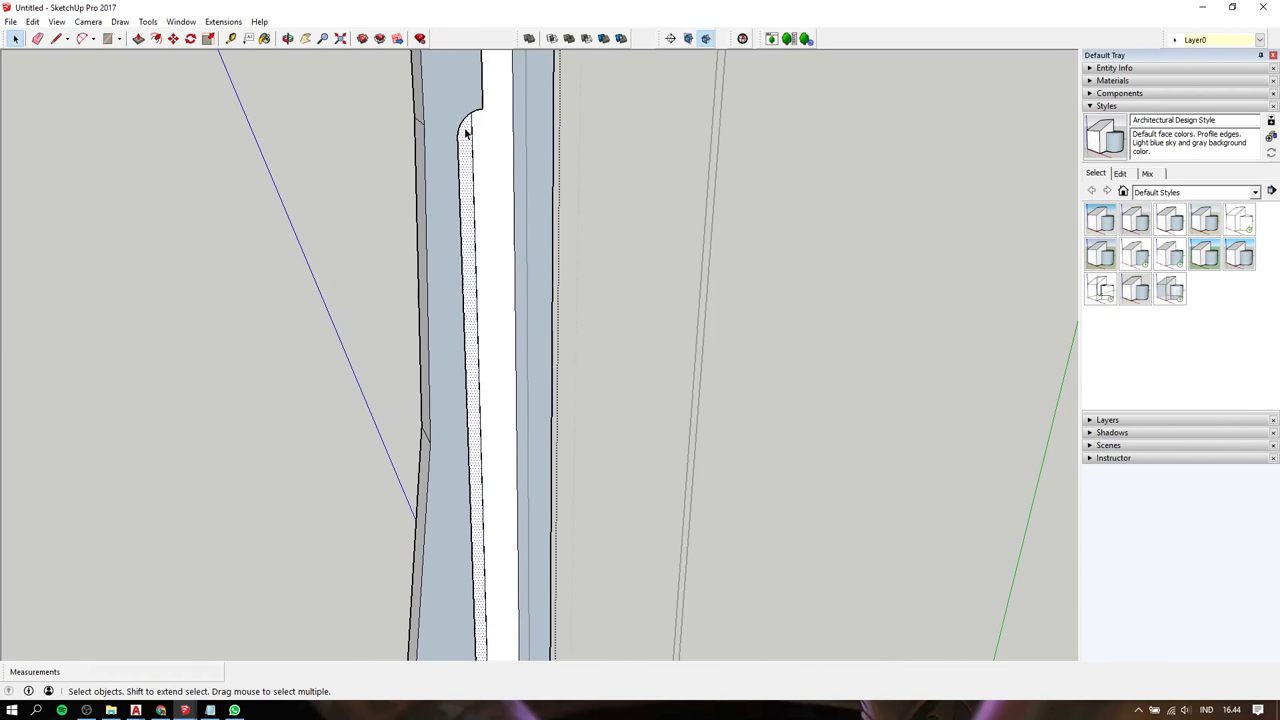
{"action": "key", "text": "p"}
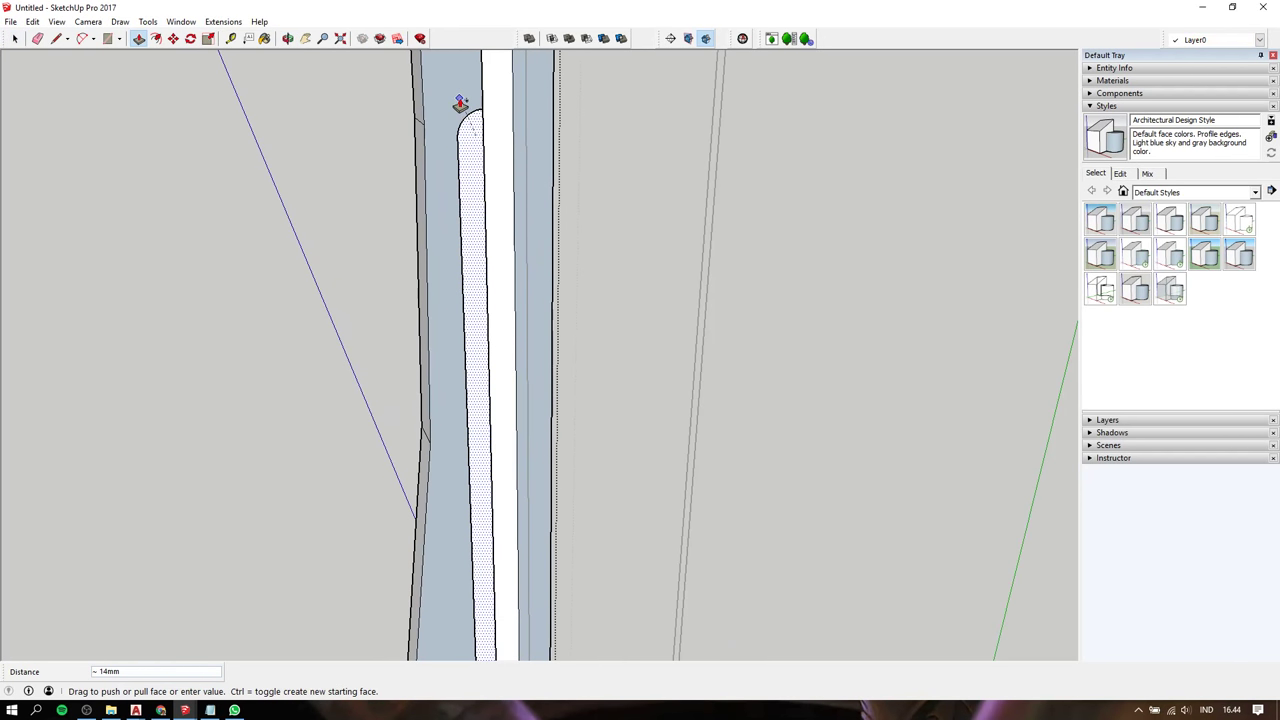
{"action": "left_click_drag", "start_coordinate": [465, 133], "coordinate": [461, 105]}
Apply Reverse Faces to both blue-grey strip faces so the white fronts show
{"action": "key", "text": "space"}
{"action": "right_click", "coordinate": [453, 87]}
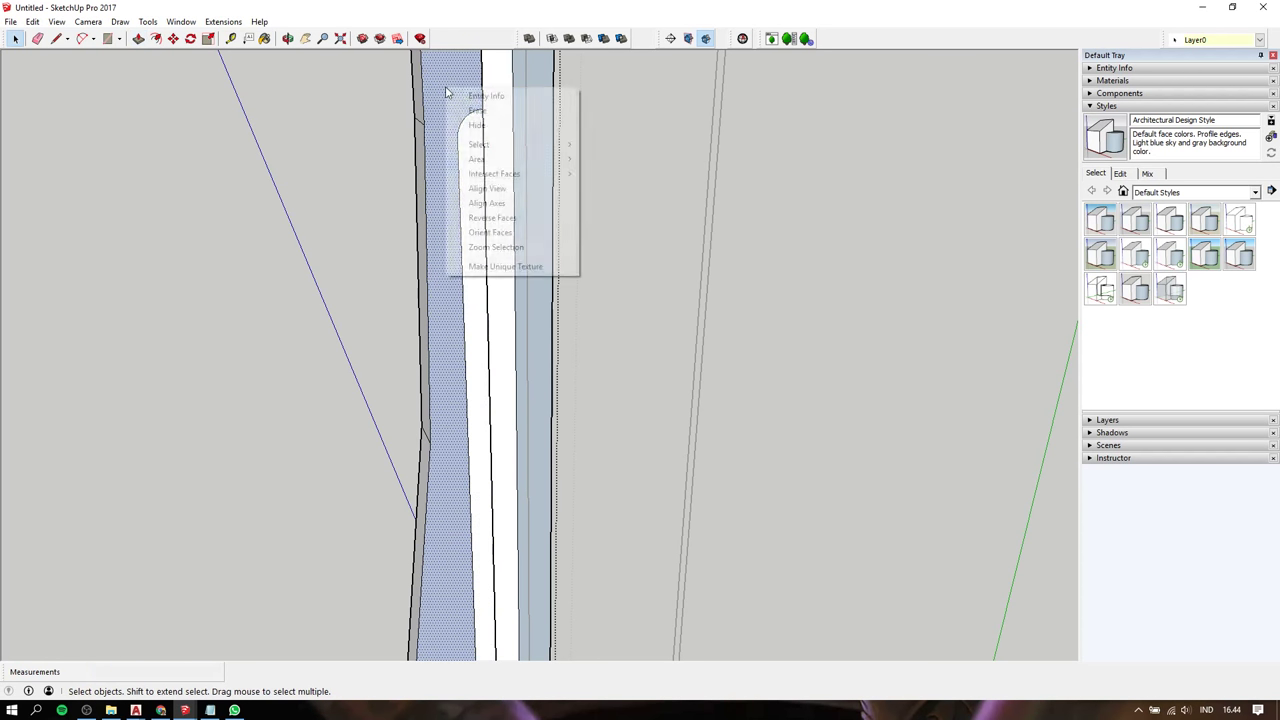
{"action": "left_click", "coordinate": [487, 217]}
{"action": "mouse_move", "coordinate": [479, 189]}
{"action": "middle_mouse_down"}
{"action": "mouse_move", "coordinate": [934, 243]}
{"action": "mouse_move", "coordinate": [391, 337]}
{"action": "middle_mouse_up"}
{"action": "scroll", "coordinate": [316, 305], "scroll_direction": "up", "scroll_amount": 2}
{"action": "right_click", "coordinate": [316, 305]}
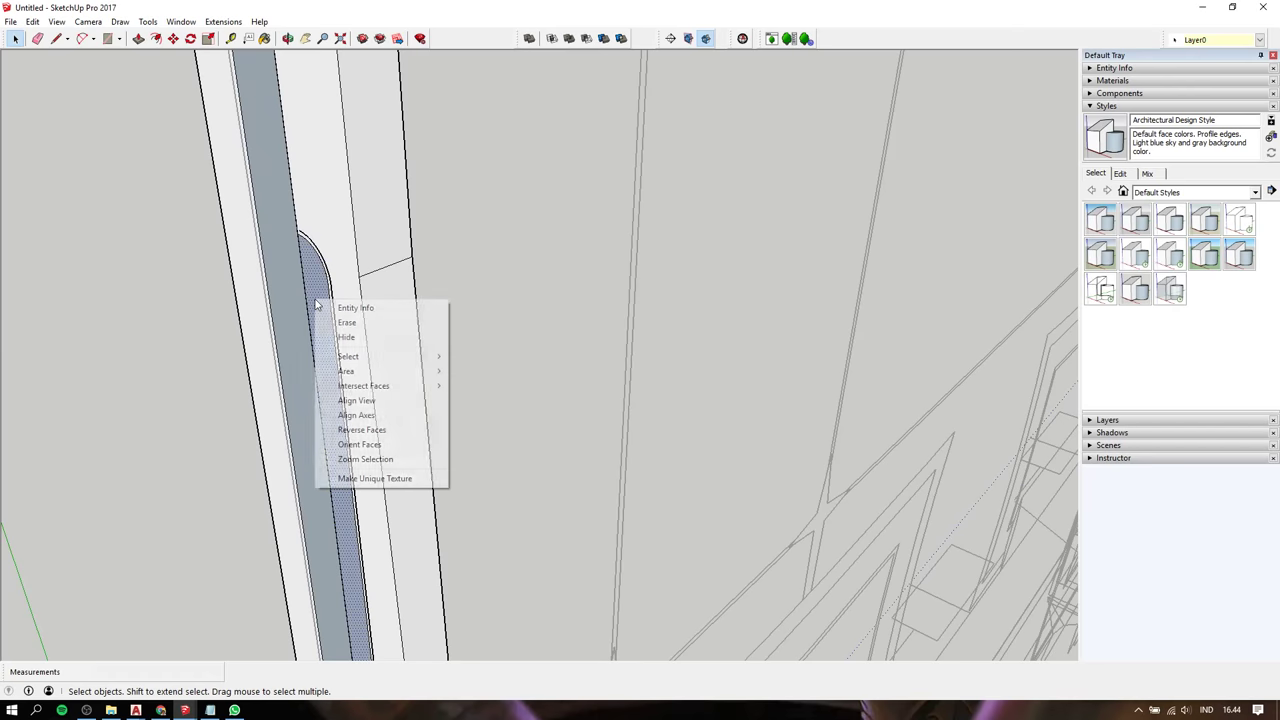
{"action": "left_click", "coordinate": [362, 428]}
{"action": "scroll", "coordinate": [368, 338], "scroll_direction": "down", "scroll_amount": 2}
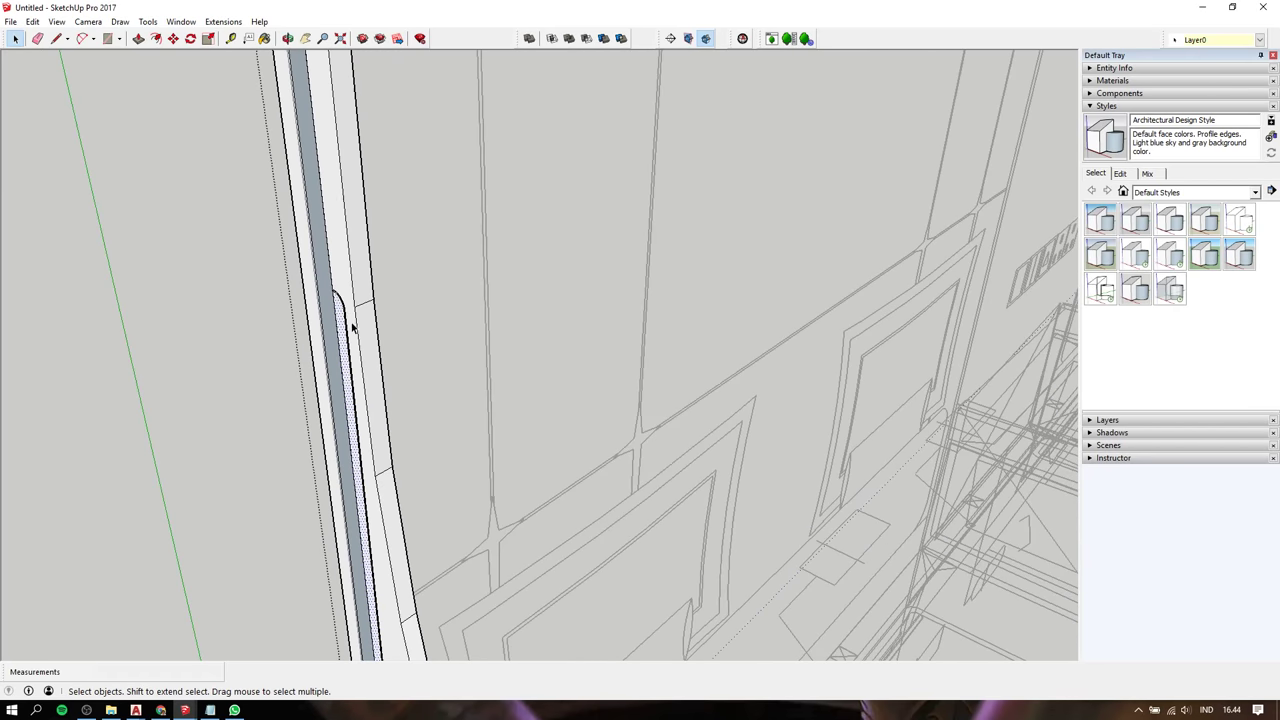
{"action": "mouse_move", "coordinate": [329, 223]}
{"action": "middle_mouse_down"}
{"action": "mouse_move", "coordinate": [397, 291]}
{"action": "mouse_move", "coordinate": [114, 271]}
{"action": "mouse_move", "coordinate": [263, 263]}
{"action": "middle_mouse_up"}
Start pulling the strip's top face with Push/Pull, then cancel the unwanted long extrusion
{"action": "key", "text": "shift+z"}
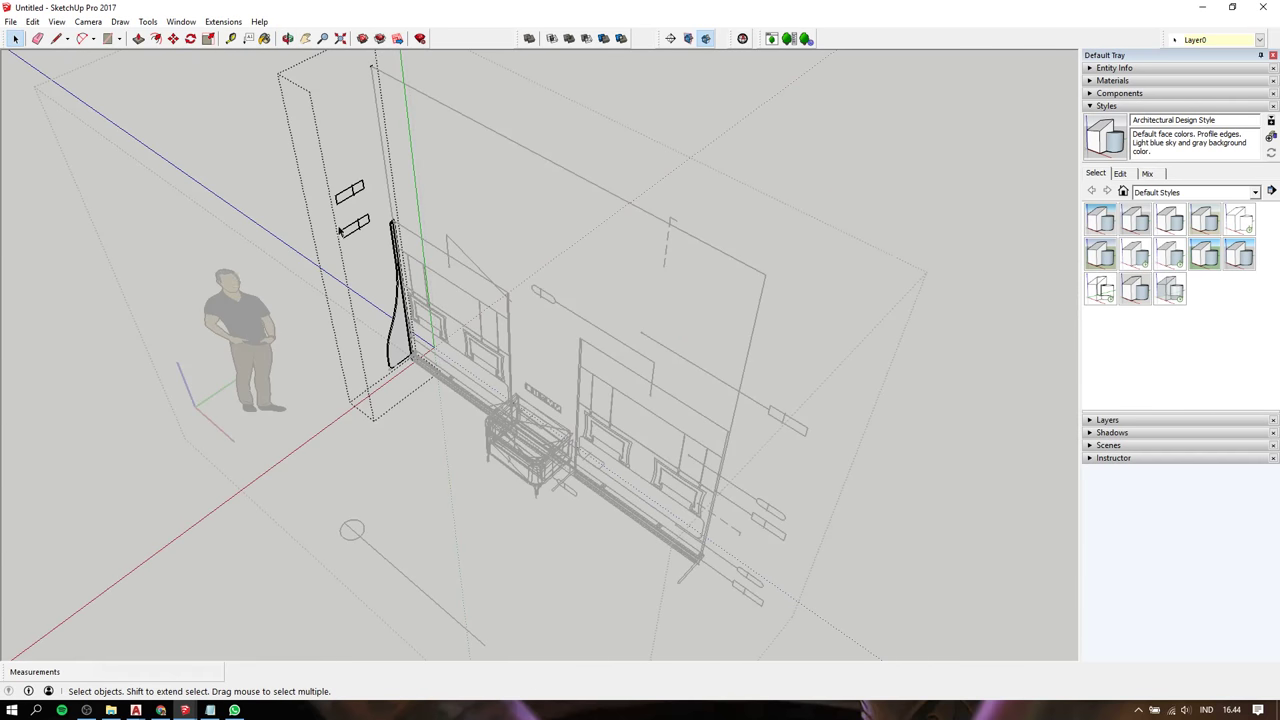
{"action": "scroll", "coordinate": [430, 222], "scroll_direction": "up", "scroll_amount": 3}
{"action": "scroll", "coordinate": [430, 222], "scroll_direction": "up", "scroll_amount": 2}
{"action": "scroll", "coordinate": [433, 228], "scroll_direction": "up", "scroll_amount": 2}
{"action": "scroll", "coordinate": [441, 238], "scroll_direction": "up", "scroll_amount": 2}
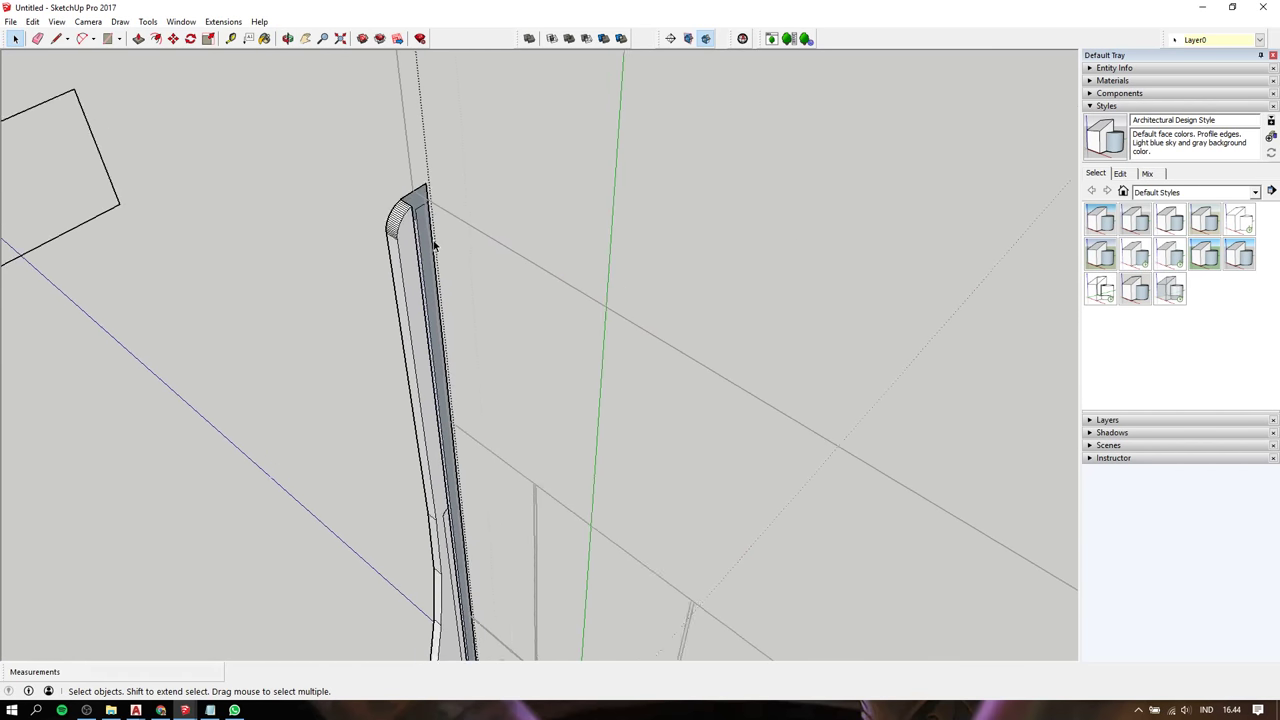
{"action": "scroll", "coordinate": [427, 237], "scroll_direction": "up", "scroll_amount": 1}
{"action": "scroll", "coordinate": [427, 236], "scroll_direction": "up", "scroll_amount": 1}
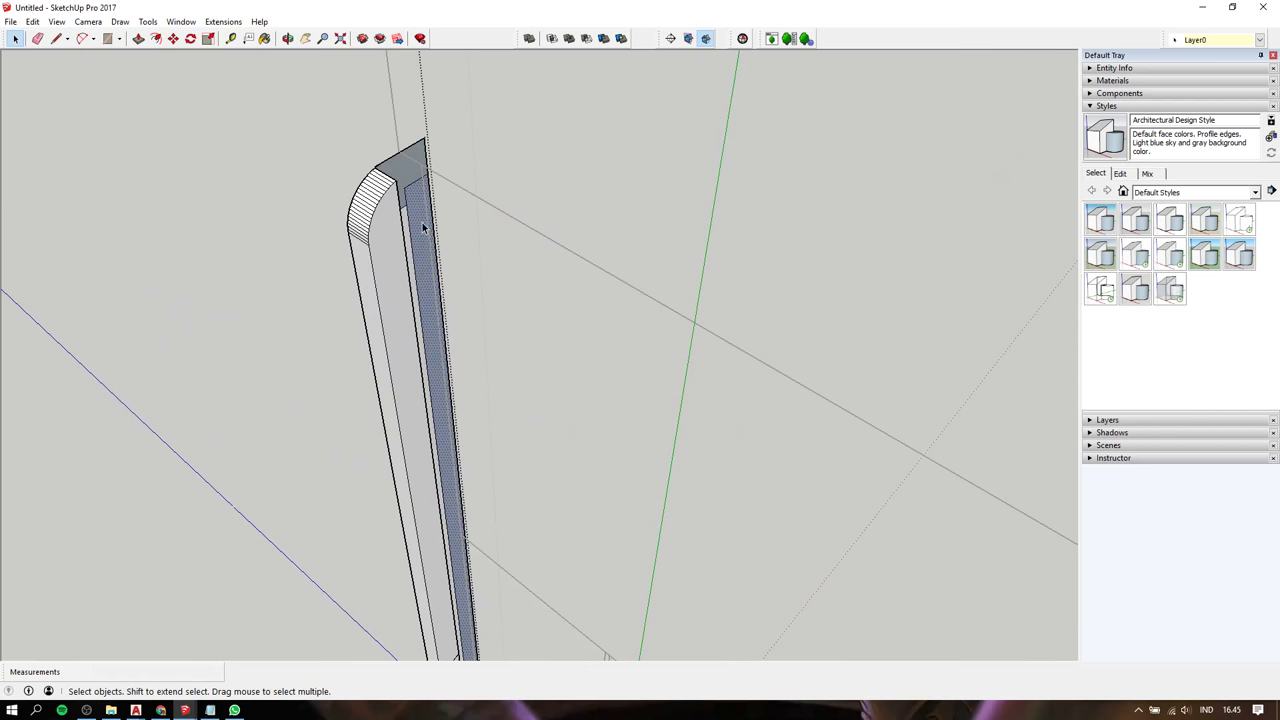
{"action": "key", "text": "p"}
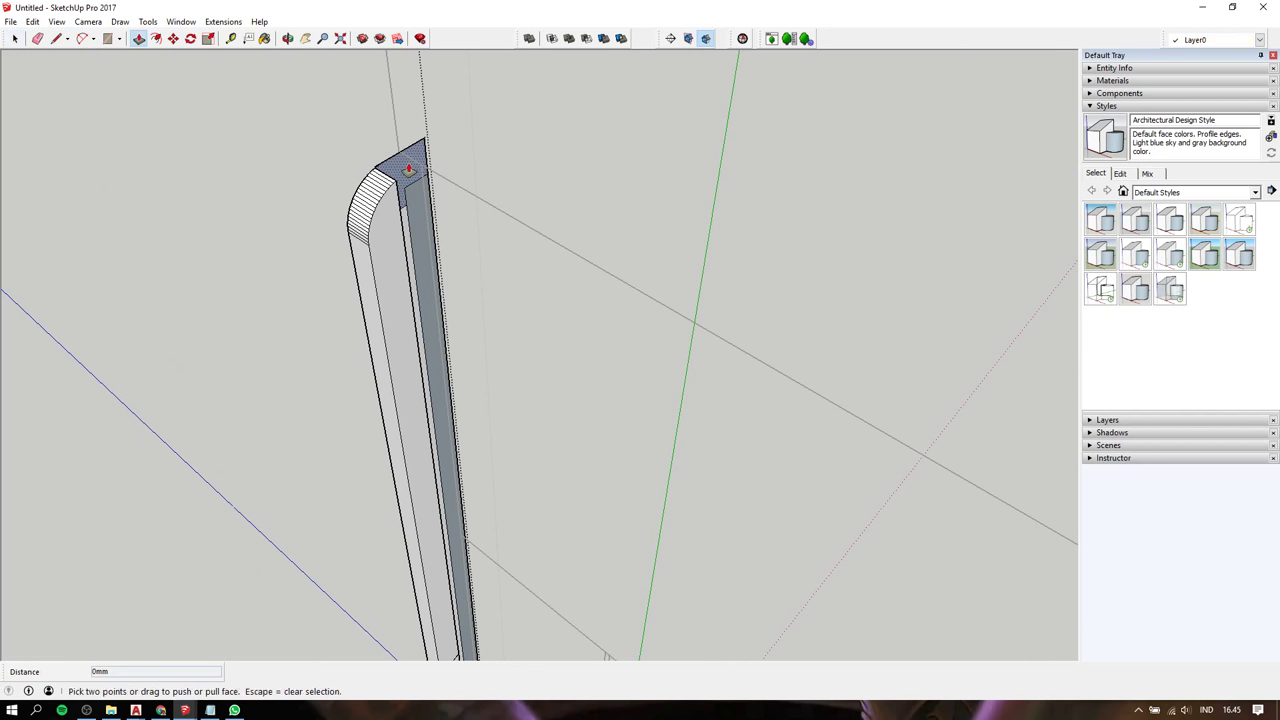
{"action": "left_click", "coordinate": [408, 163]}
{"action": "scroll", "coordinate": [430, 182], "scroll_direction": "down", "scroll_amount": 2}
{"action": "scroll", "coordinate": [455, 195], "scroll_direction": "down", "scroll_amount": 2}
{"action": "scroll", "coordinate": [458, 195], "scroll_direction": "down", "scroll_amount": 2}
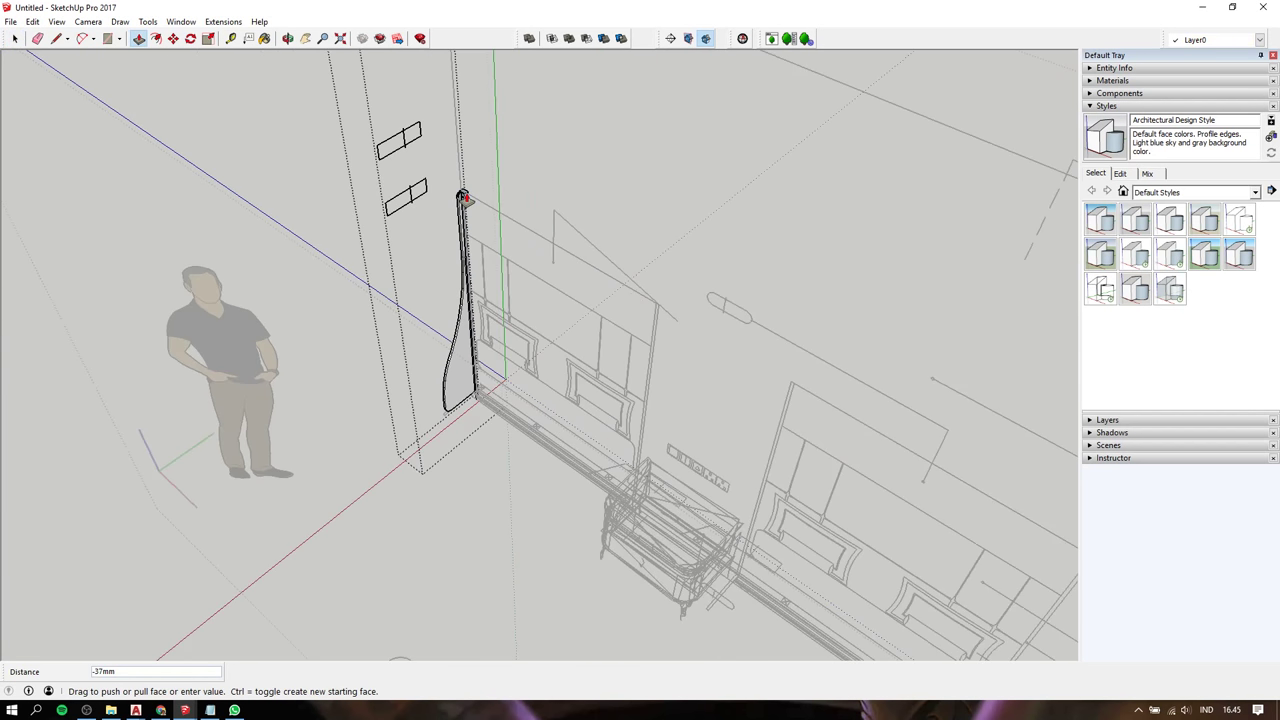
{"action": "scroll", "coordinate": [643, 286], "scroll_direction": "up", "scroll_amount": 2}
{"action": "scroll", "coordinate": [662, 393], "scroll_direction": "up", "scroll_amount": 2}
{"action": "scroll", "coordinate": [687, 325], "scroll_direction": "up", "scroll_amount": 1}
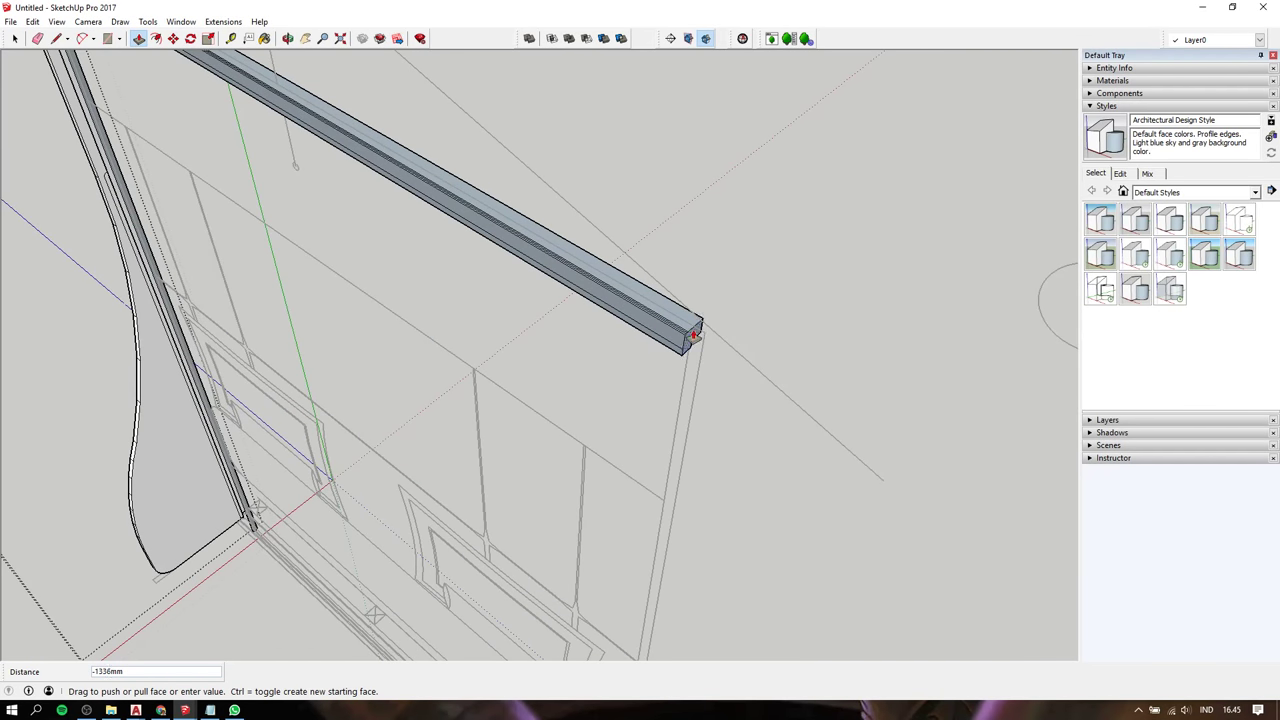
{"action": "key", "text": "space"}
Pull out the top end face to close off the curved side panel's top
{"action": "mouse_move", "coordinate": [535, 275]}
{"action": "middle_mouse_down", "text": "shift"}
{"action": "mouse_move", "coordinate": [417, 263]}
{"action": "mouse_move", "coordinate": [669, 369]}
{"action": "mouse_move", "coordinate": [567, 266]}
{"action": "mouse_move", "coordinate": [443, 249]}
{"action": "middle_mouse_up", "text": "shift"}
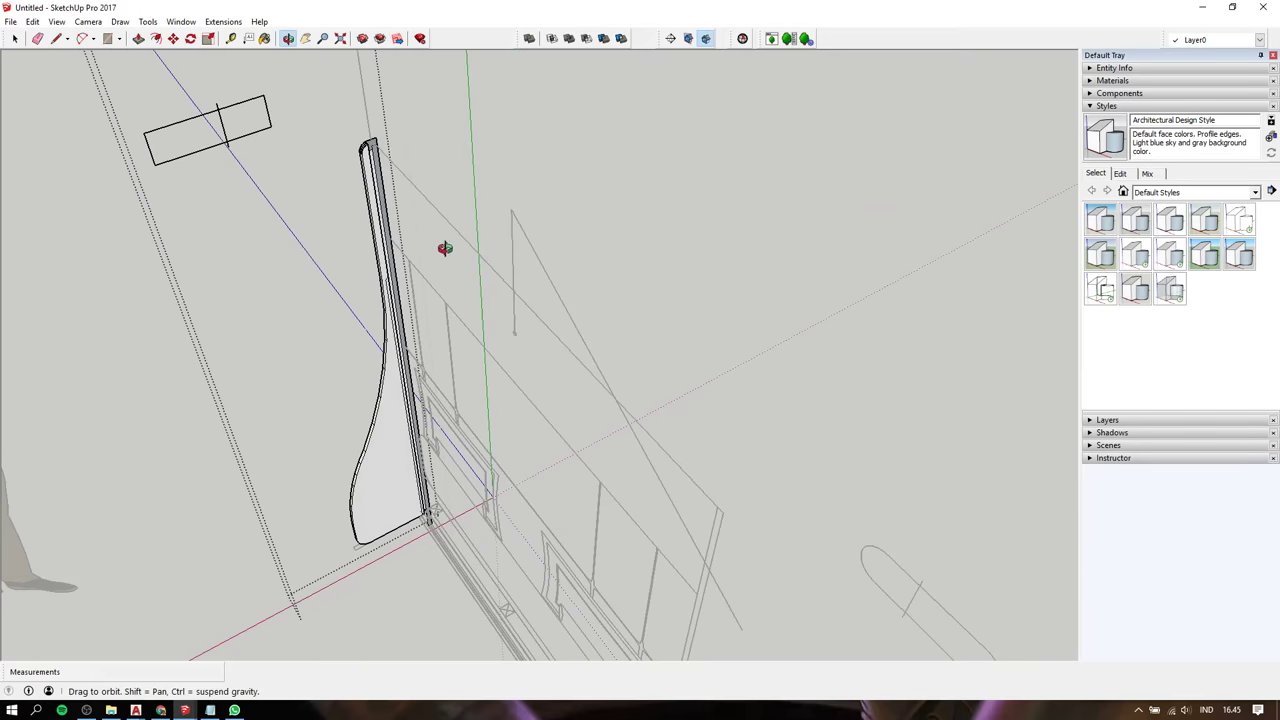
{"action": "middle_click_drag", "start_coordinate": [406, 461], "coordinate": [357, 302]}
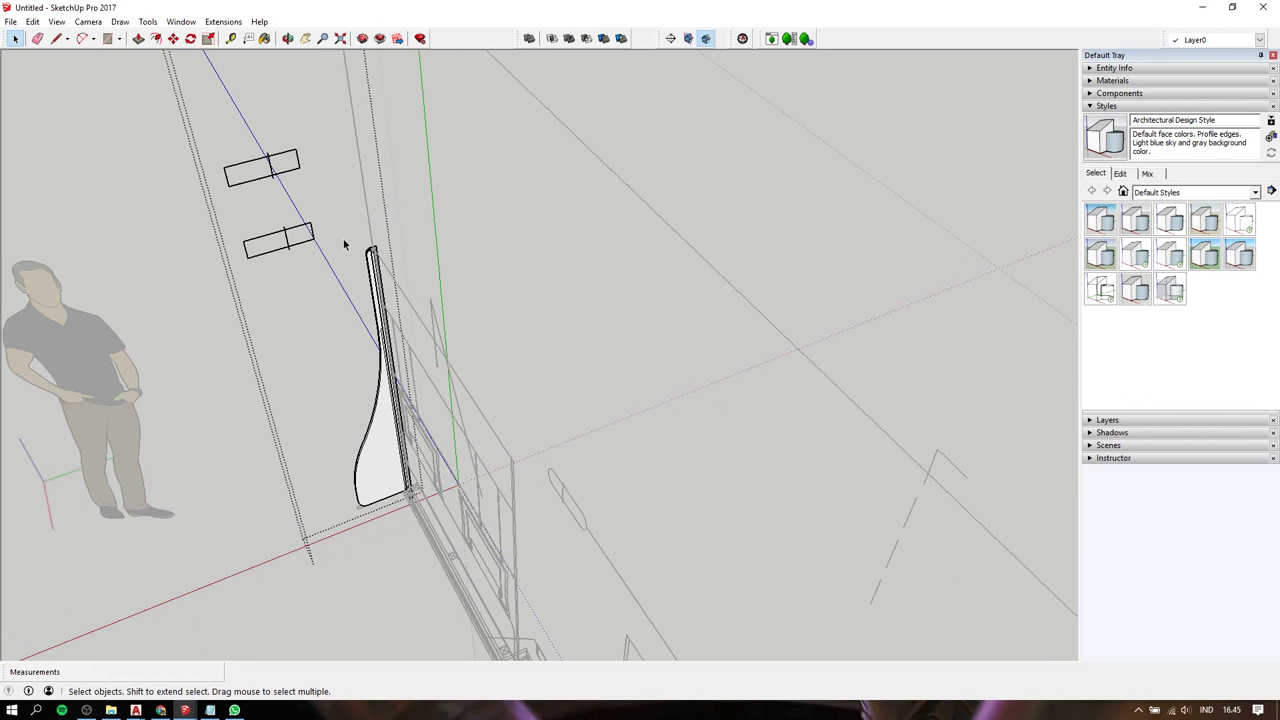
{"action": "scroll", "coordinate": [343, 239], "scroll_direction": "up", "scroll_amount": 3}
{"action": "scroll", "coordinate": [370, 237], "scroll_direction": "up", "scroll_amount": 2}
{"action": "scroll", "coordinate": [400, 235], "scroll_direction": "up", "scroll_amount": 2}
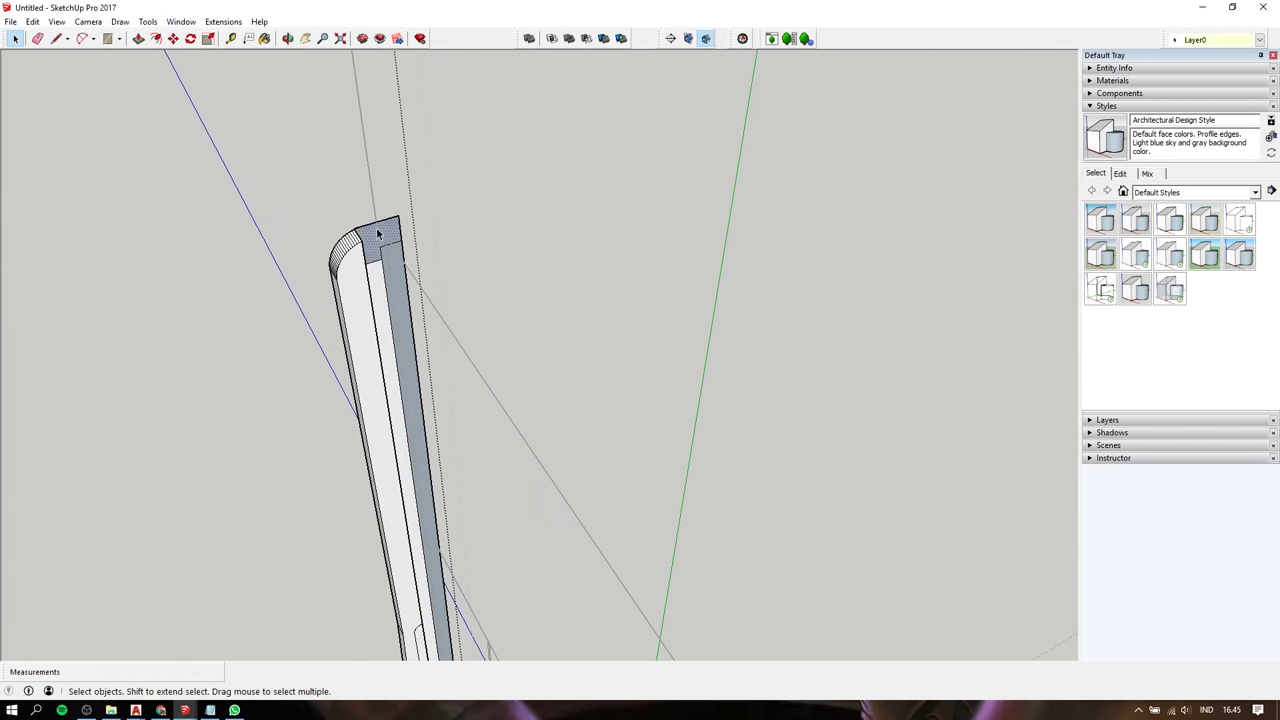
{"action": "middle_click_drag", "start_coordinate": [378, 233], "coordinate": [374, 223]}
{"action": "key", "text": "p"}
{"action": "left_click", "coordinate": [366, 263]}
{"action": "left_click", "coordinate": [343, 286]}
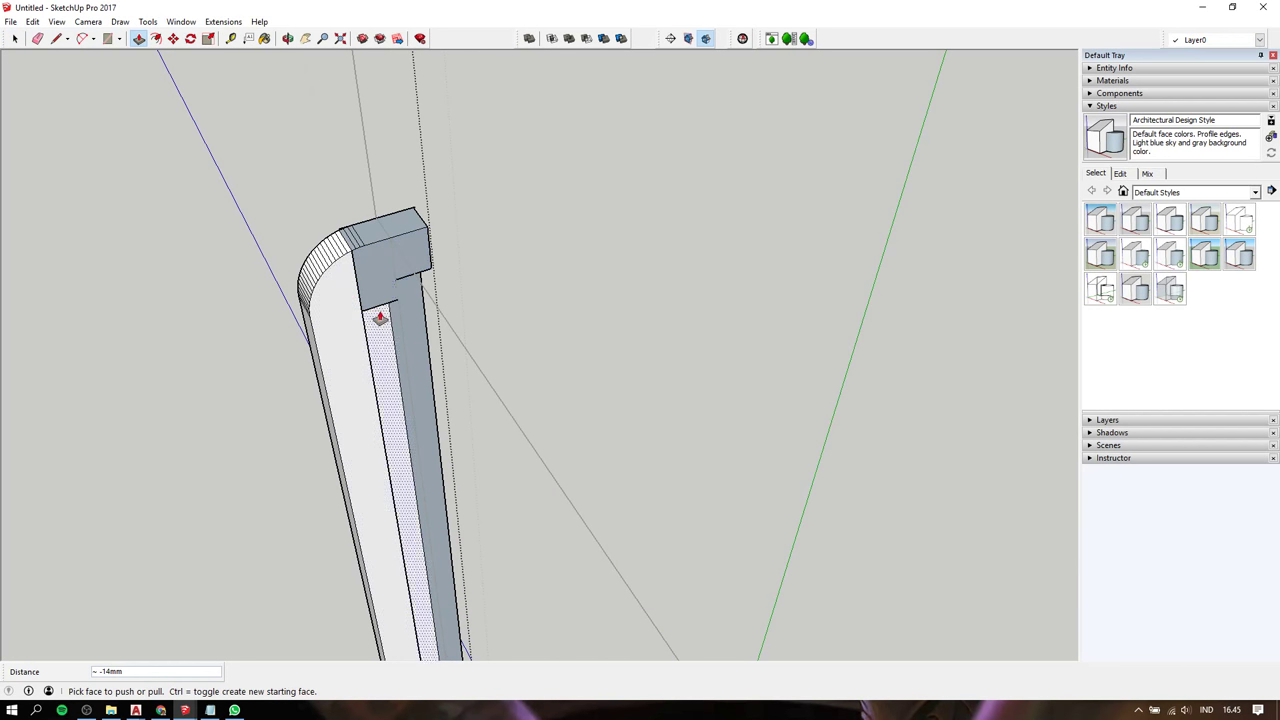
{"action": "left_click", "coordinate": [385, 335]}
{"action": "left_click", "coordinate": [414, 323]}
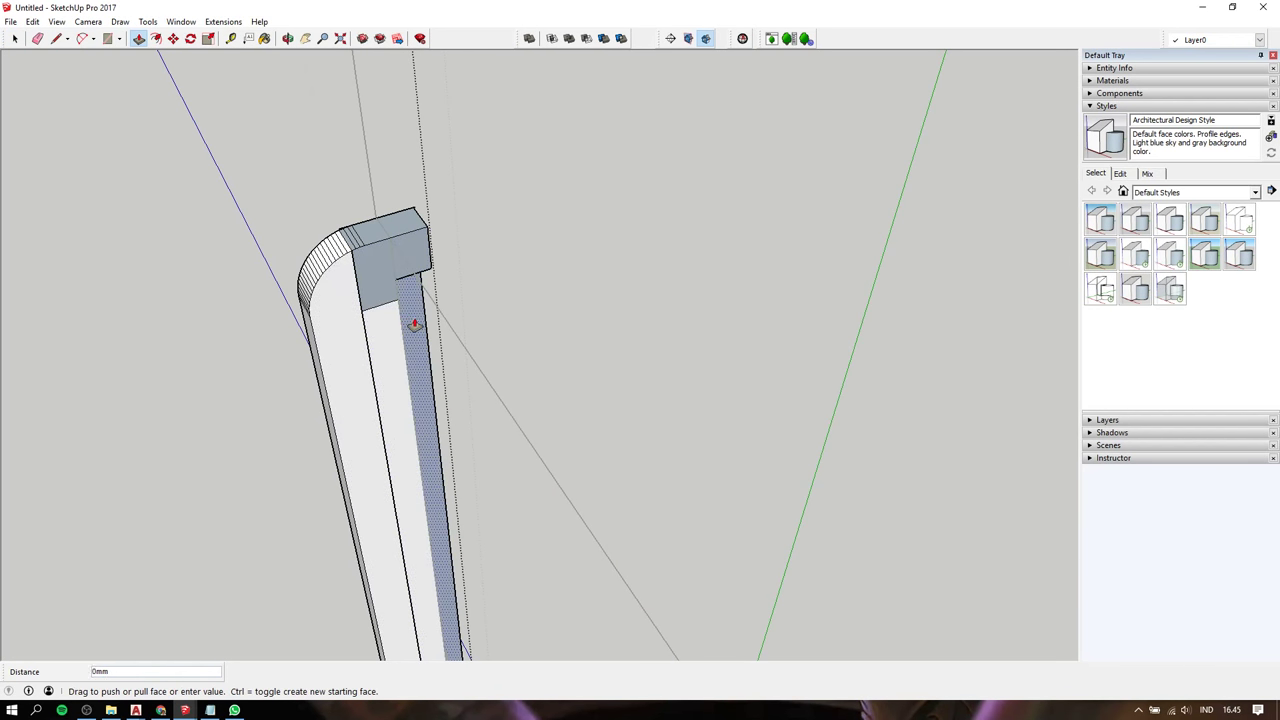
{"action": "left_click", "coordinate": [386, 280]}
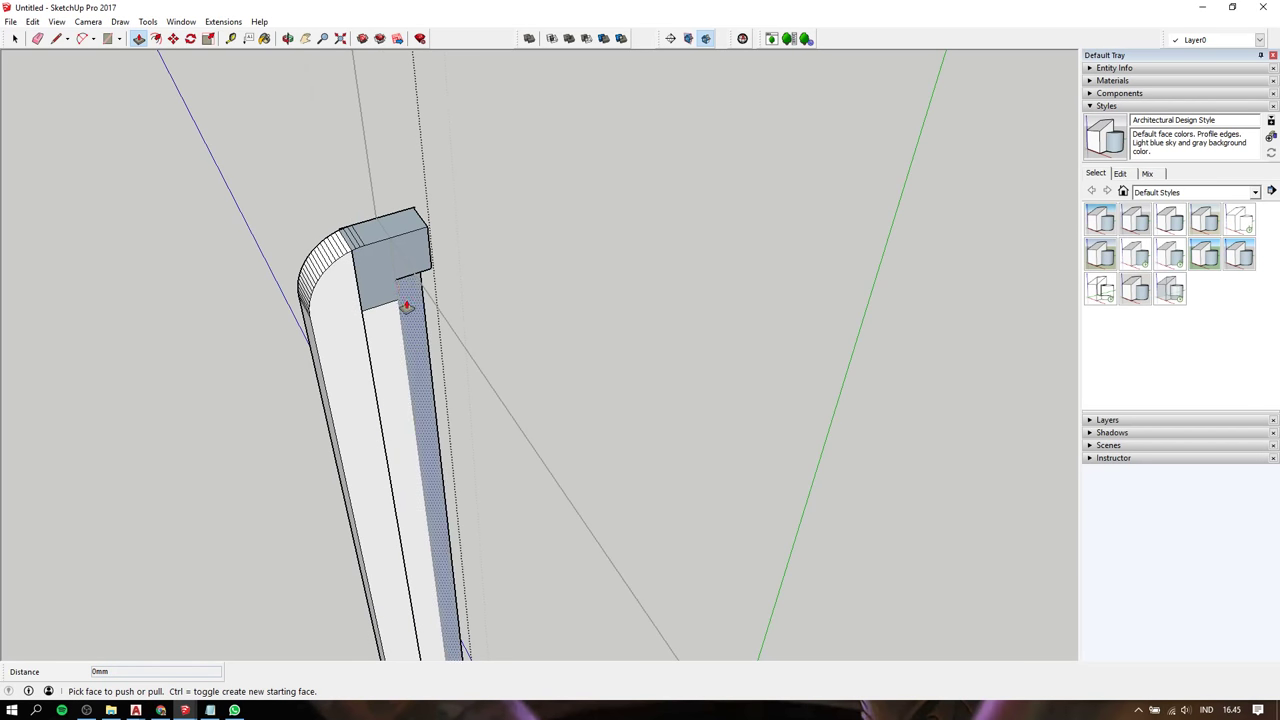
Push the narrow recessed strip out 14mm so it sits flush with the edge
{"action": "left_click", "coordinate": [410, 310]}
{"action": "left_click", "coordinate": [430, 268]}
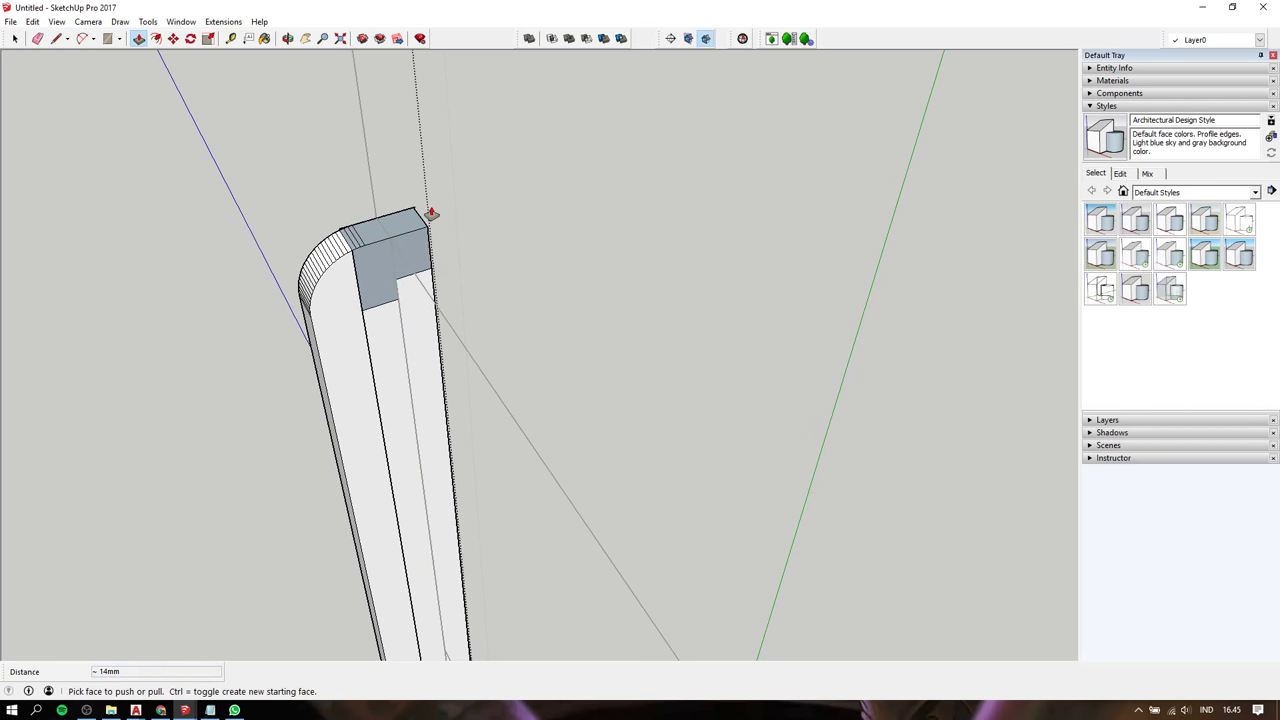
{"action": "scroll", "coordinate": [405, 245], "scroll_direction": "down", "scroll_amount": 2}
{"action": "scroll", "coordinate": [394, 265], "scroll_direction": "down", "scroll_amount": 3}
{"action": "scroll", "coordinate": [394, 265], "scroll_direction": "down", "scroll_amount": 3}
Delete the two small stray rectangles
{"action": "key", "text": "space"}
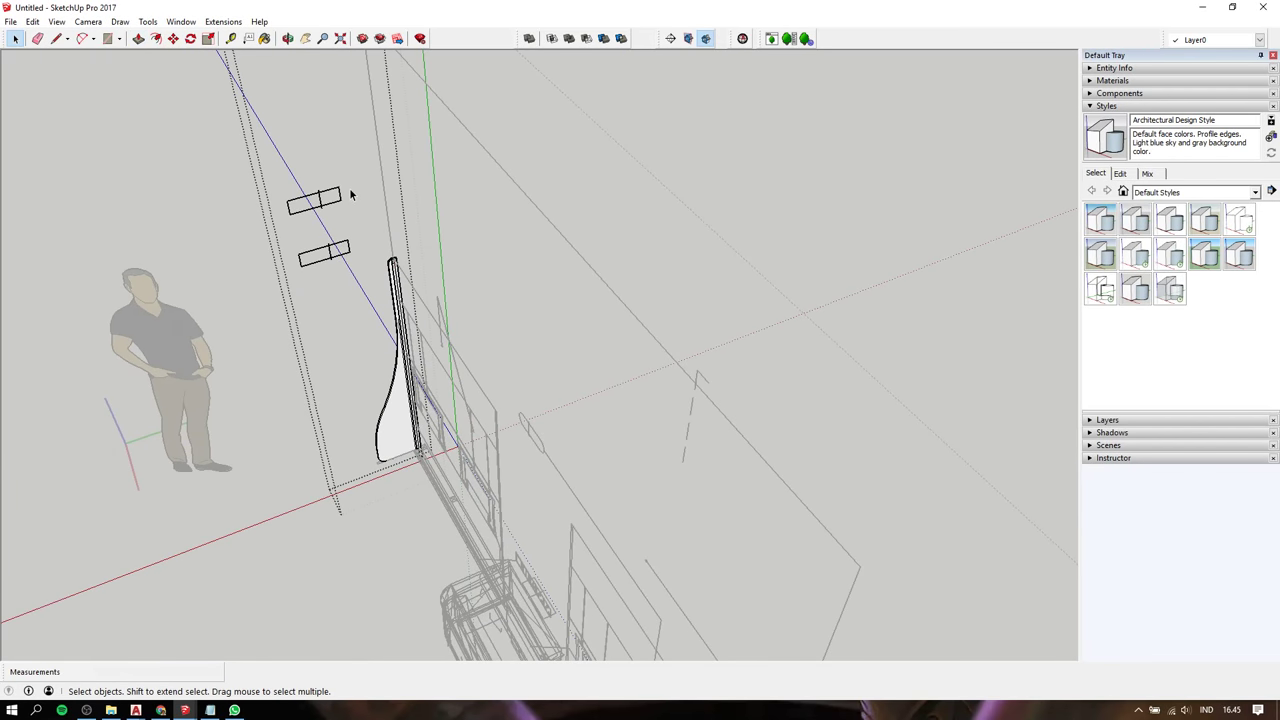
{"action": "left_click_drag", "start_coordinate": [383, 298], "coordinate": [383, 298]}
{"action": "key", "text": "Delete"}
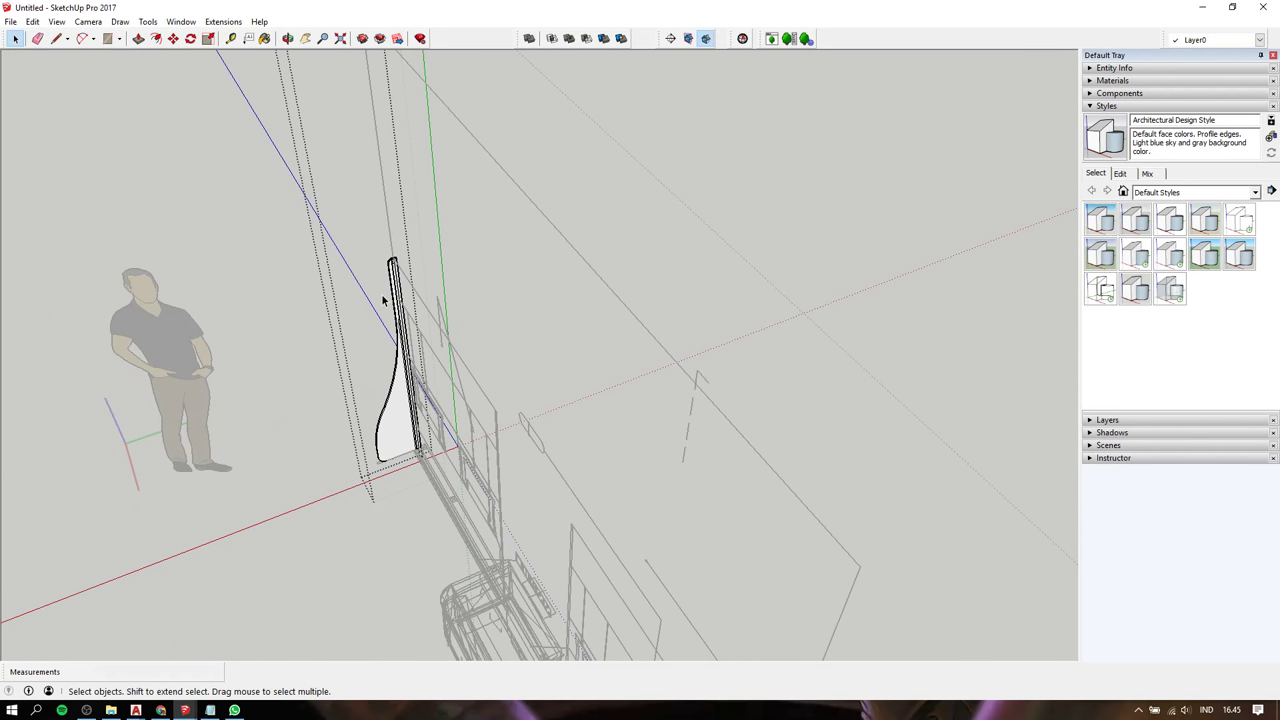
Copy the curved side panel with Move and Ctrl, placing it right of the original
{"action": "left_click", "coordinate": [398, 400]}
{"action": "middle_click_drag", "start_coordinate": [560, 300], "coordinate": [657, 291]}
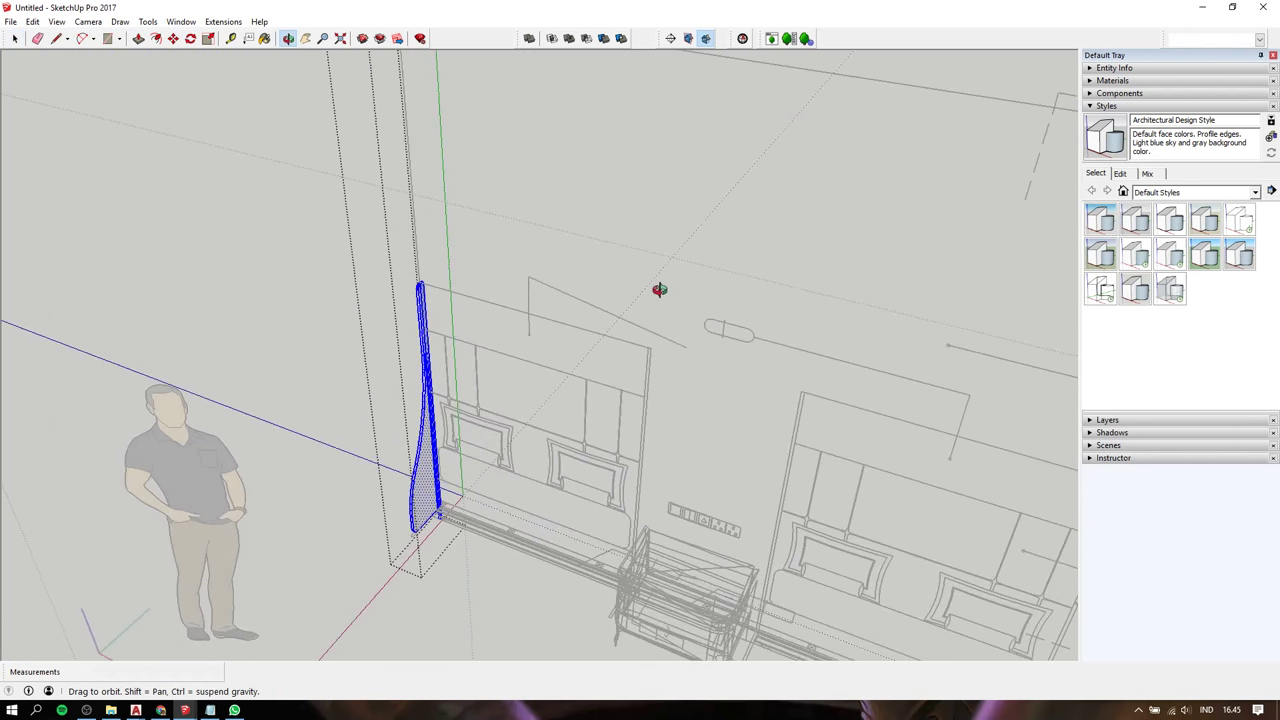
{"action": "scroll", "coordinate": [437, 488], "scroll_direction": "up", "scroll_amount": 3}
{"action": "scroll", "coordinate": [437, 488], "scroll_direction": "up", "scroll_amount": 2}
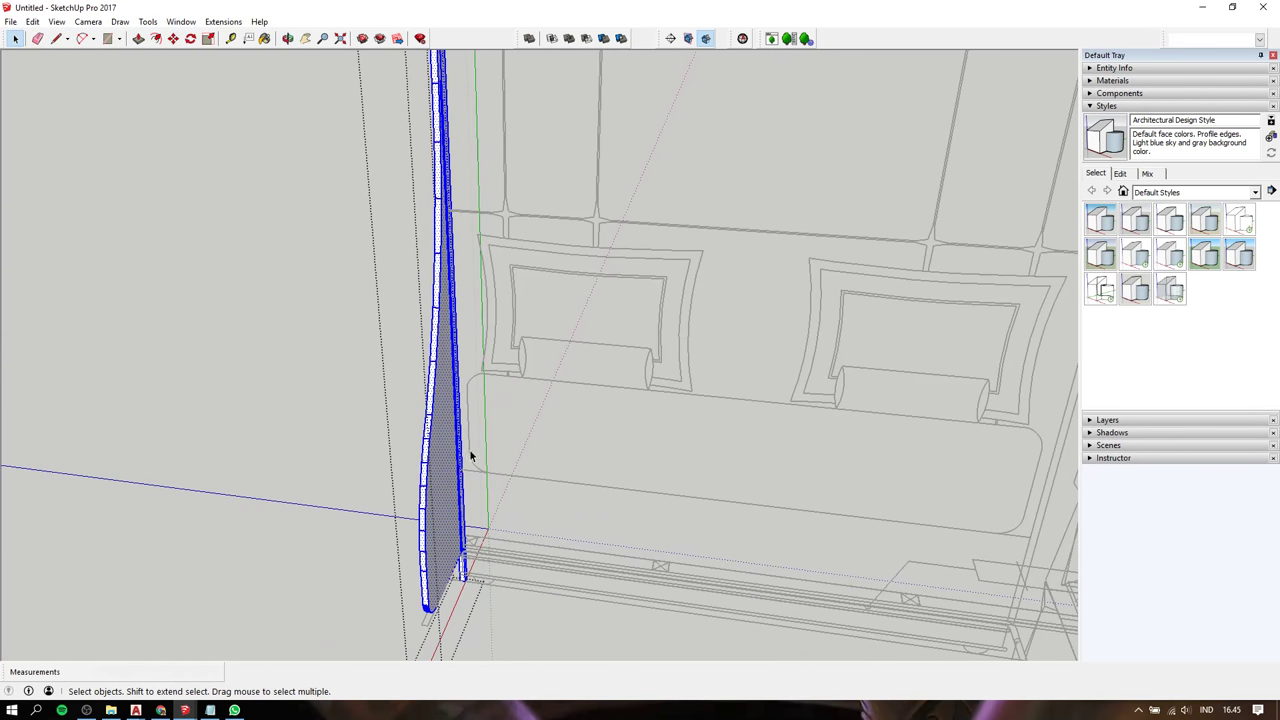
{"action": "scroll", "coordinate": [471, 456], "scroll_direction": "down", "scroll_amount": 3}
{"action": "scroll", "coordinate": [471, 452], "scroll_direction": "down", "scroll_amount": 2}
{"action": "key", "text": "m"}
{"action": "left_click", "coordinate": [509, 535]}
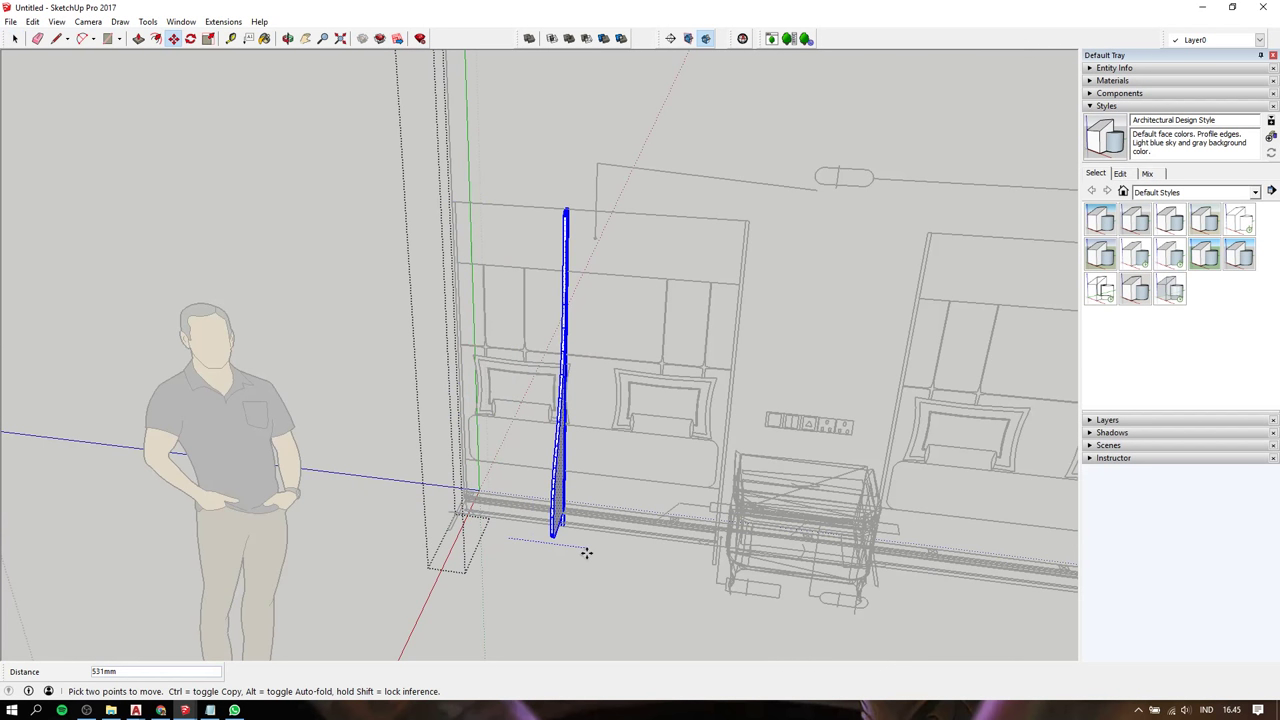
{"action": "key", "text": "ctrl"}
{"action": "left_click", "coordinate": [586, 552]}
Snap the copied side panel to the headboard's far end
{"action": "middle_click_drag", "start_coordinate": [606, 254], "coordinate": [568, 266]}
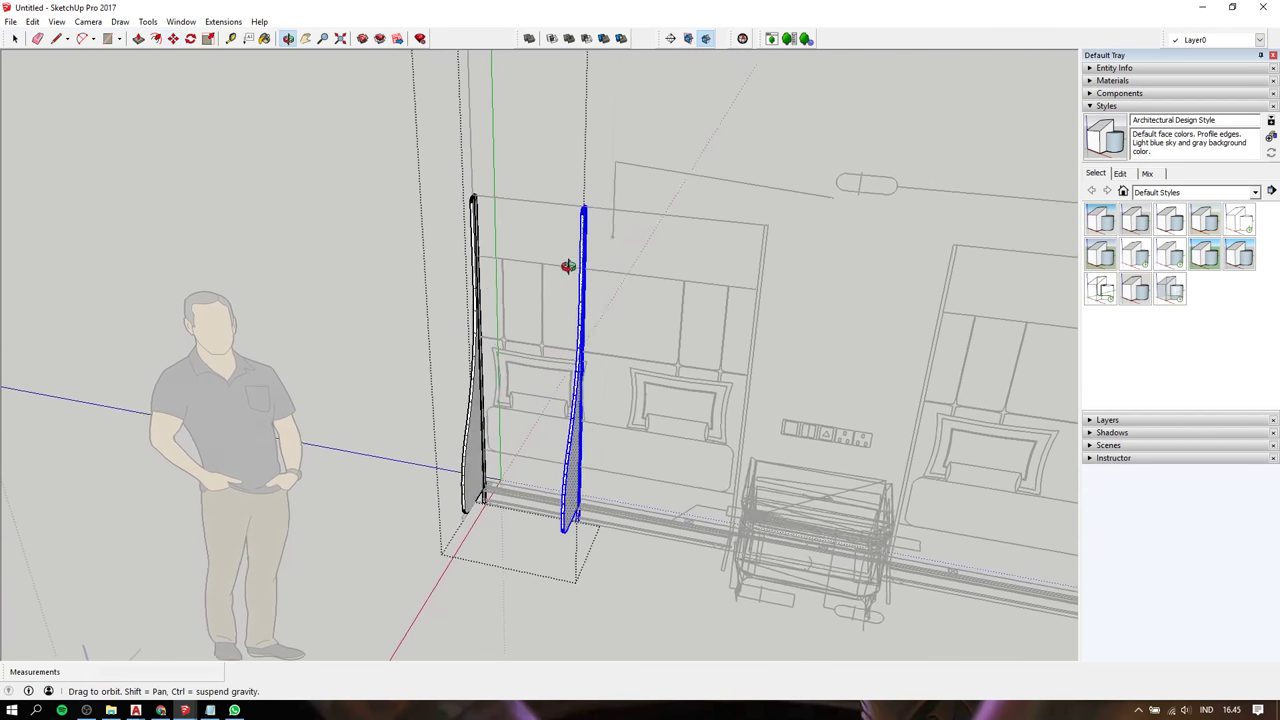
{"action": "scroll", "coordinate": [585, 215], "scroll_direction": "up", "scroll_amount": 2}
{"action": "scroll", "coordinate": [590, 205], "scroll_direction": "up", "scroll_amount": 2}
{"action": "scroll", "coordinate": [567, 200], "scroll_direction": "up", "scroll_amount": 1}
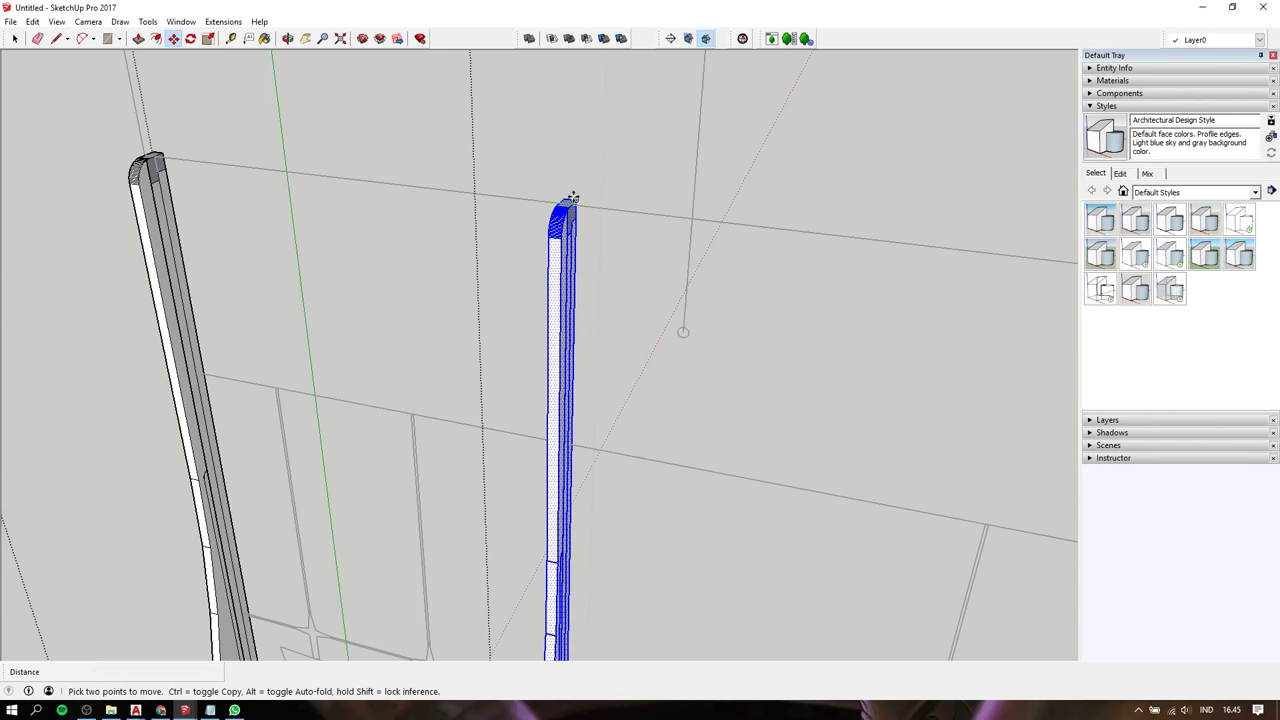
{"action": "scroll", "coordinate": [572, 196], "scroll_direction": "down", "scroll_amount": 2}
{"action": "left_click", "coordinate": [565, 200]}
{"action": "scroll", "coordinate": [686, 194], "scroll_direction": "down", "scroll_amount": 2}
{"action": "scroll", "coordinate": [686, 194], "scroll_direction": "down", "scroll_amount": 2}
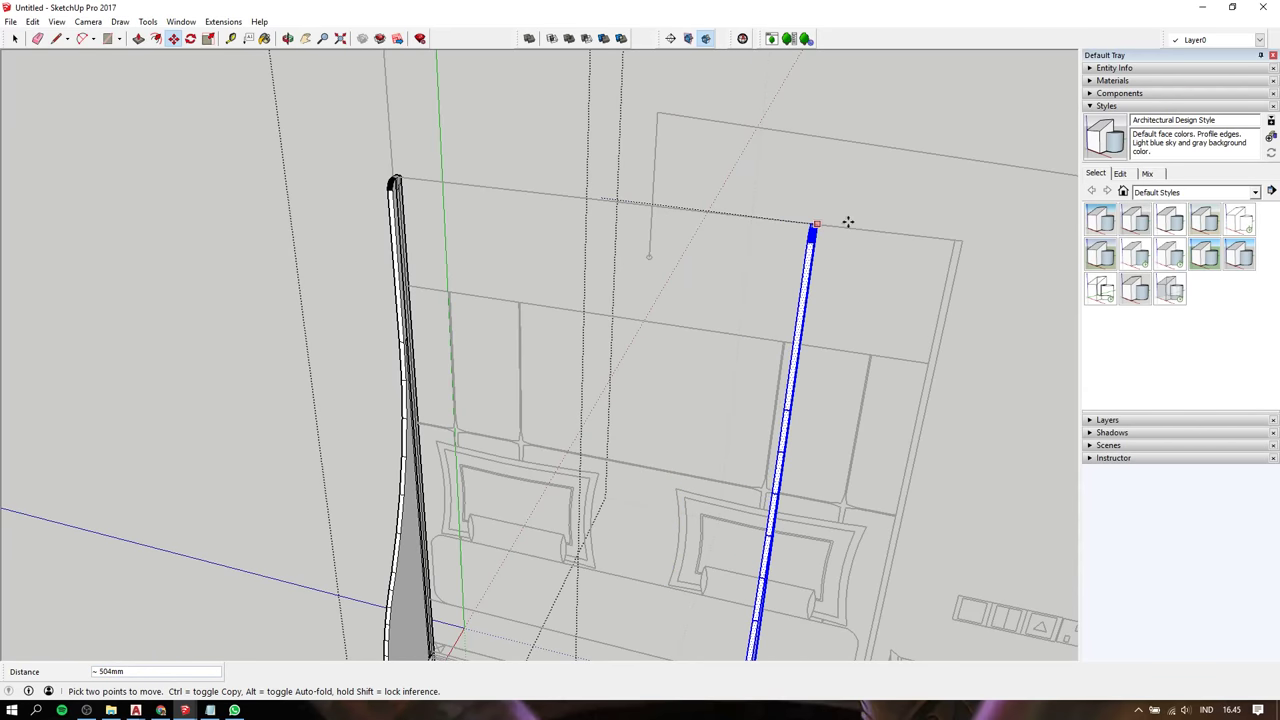
{"action": "left_click", "coordinate": [958, 238]}
{"action": "middle_click_drag", "start_coordinate": [937, 240], "coordinate": [855, 236]}
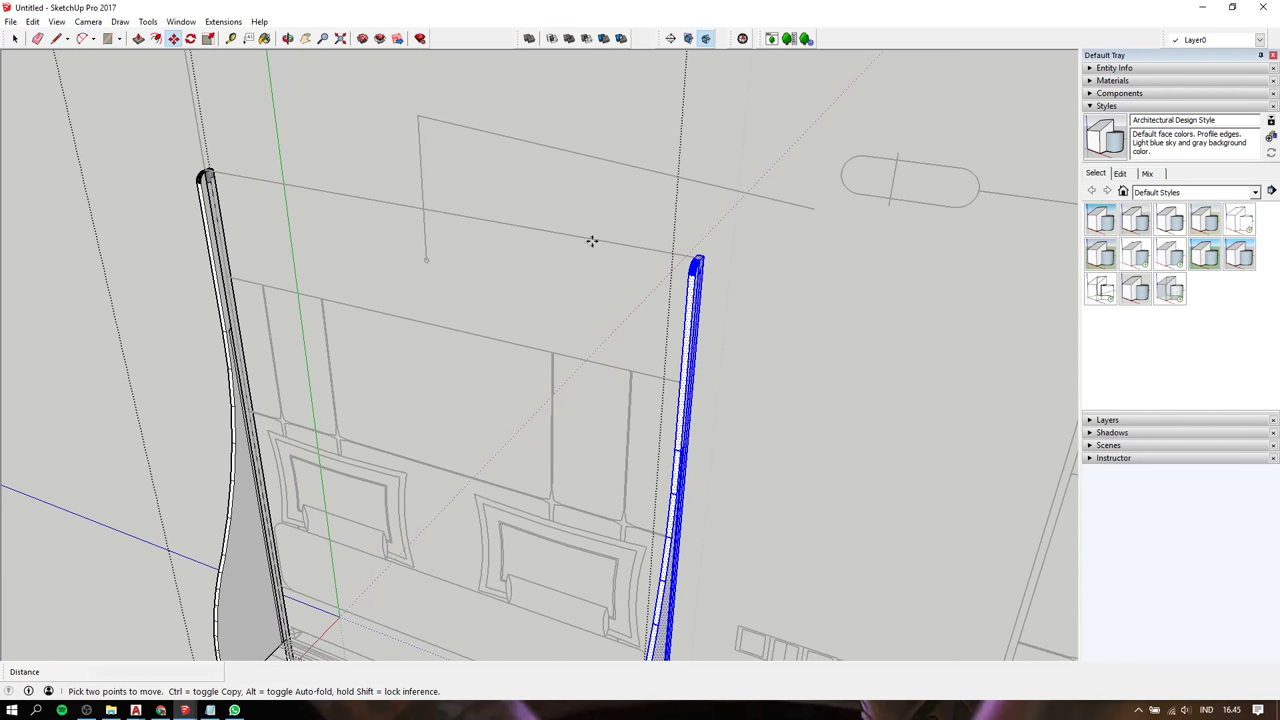
{"action": "middle_click_drag", "start_coordinate": [405, 267], "coordinate": [330, 314], "text": "shift"}
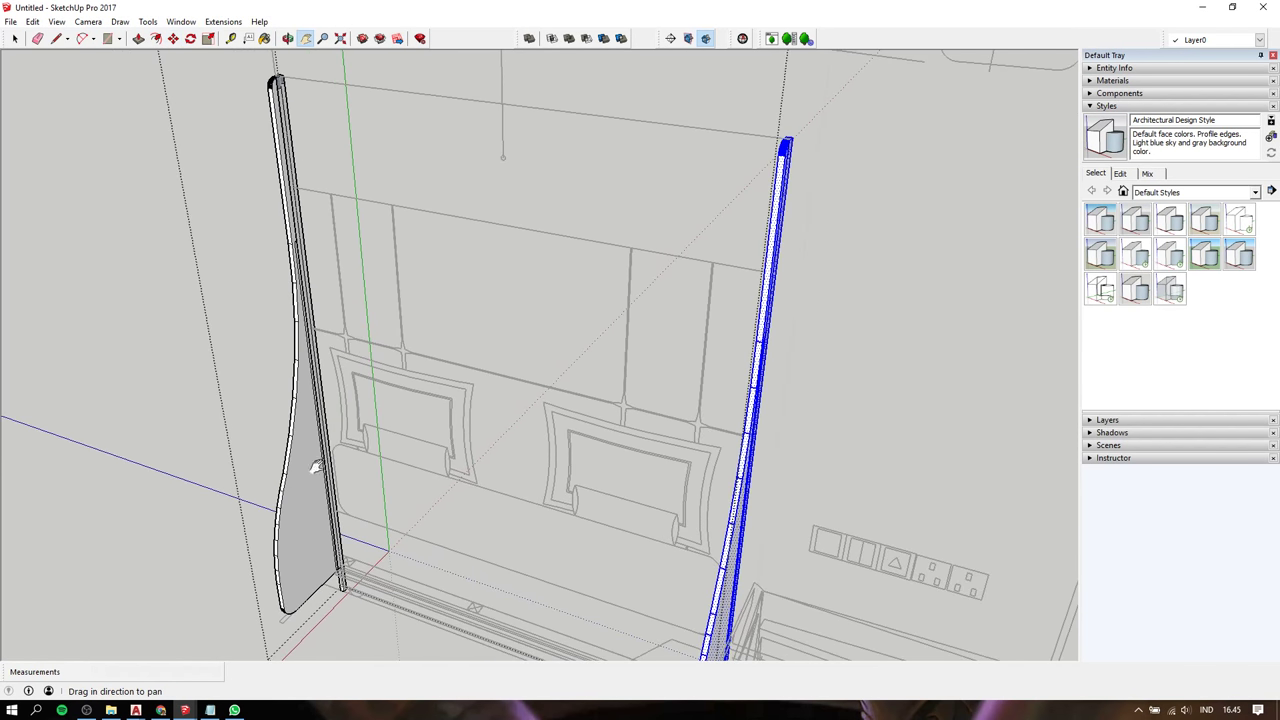
{"action": "scroll", "coordinate": [335, 318], "scroll_direction": "up", "scroll_amount": 2}
{"action": "scroll", "coordinate": [355, 325], "scroll_direction": "up", "scroll_amount": 2}
Push/pull the side strip faces at the headboard panel's corner
{"action": "scroll", "coordinate": [367, 330], "scroll_direction": "up", "scroll_amount": 2}
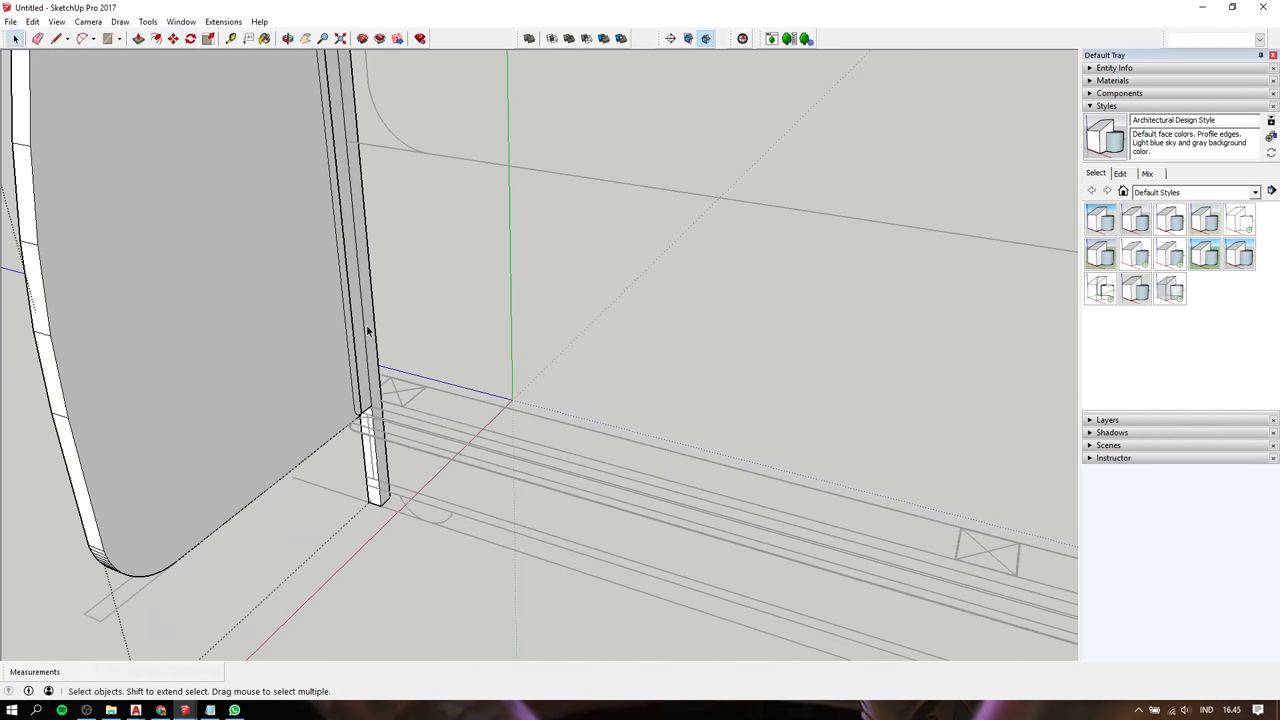
{"action": "key", "text": "p"}
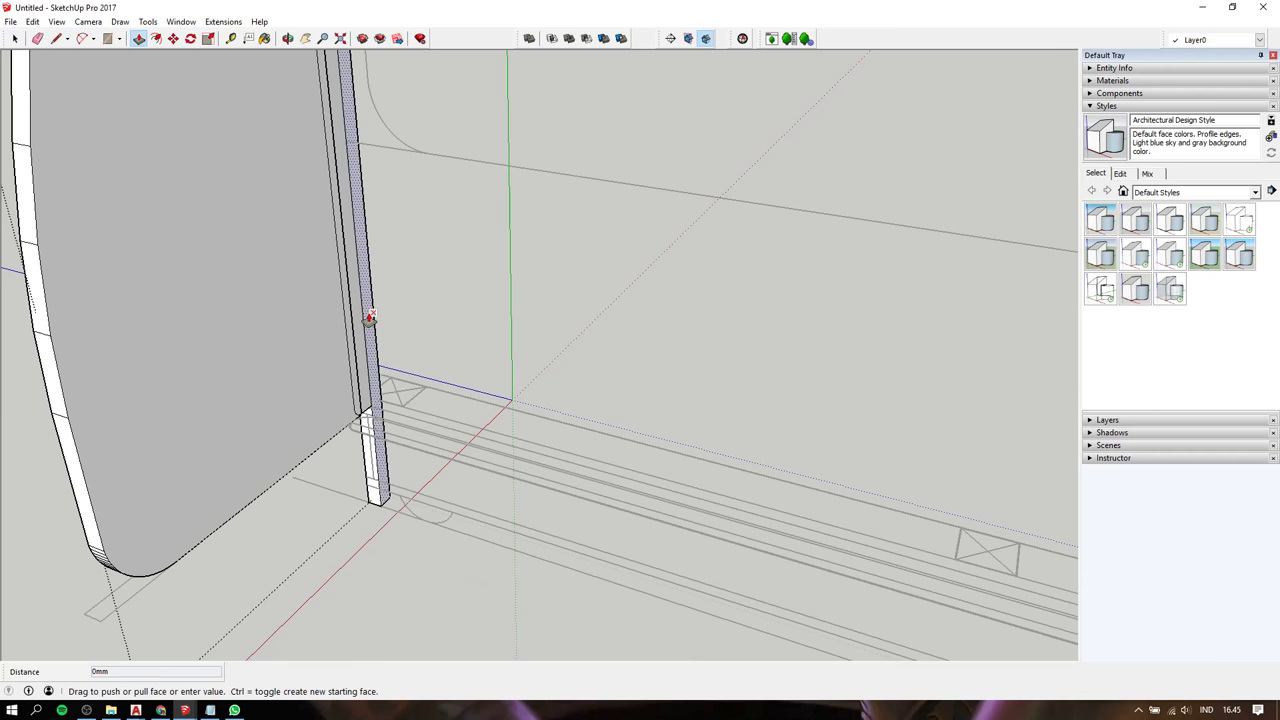
{"action": "scroll", "coordinate": [543, 380], "scroll_direction": "down", "scroll_amount": 3}
{"action": "scroll", "coordinate": [564, 398], "scroll_direction": "down", "scroll_amount": 2}
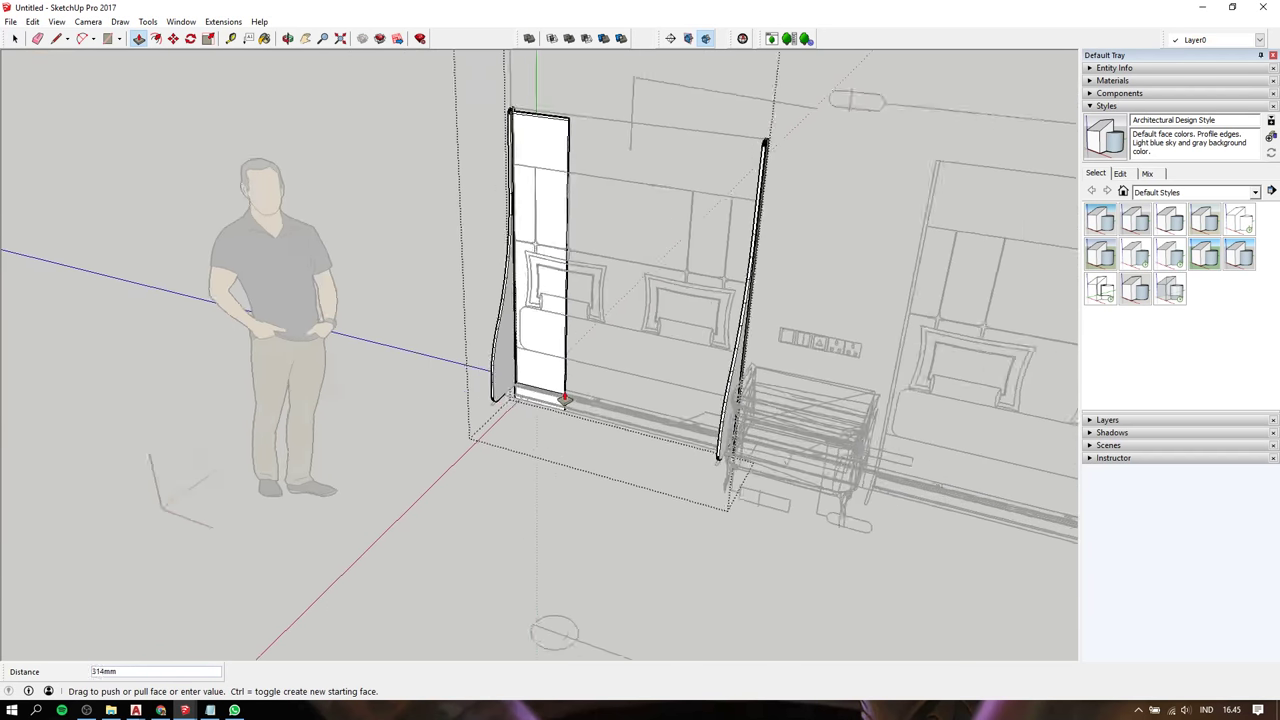
{"action": "scroll", "coordinate": [720, 200], "scroll_direction": "up", "scroll_amount": 2}
{"action": "scroll", "coordinate": [720, 200], "scroll_direction": "up", "scroll_amount": 3}
{"action": "scroll", "coordinate": [720, 206], "scroll_direction": "up", "scroll_amount": 3}
{"action": "scroll", "coordinate": [705, 188], "scroll_direction": "up", "scroll_amount": 2}
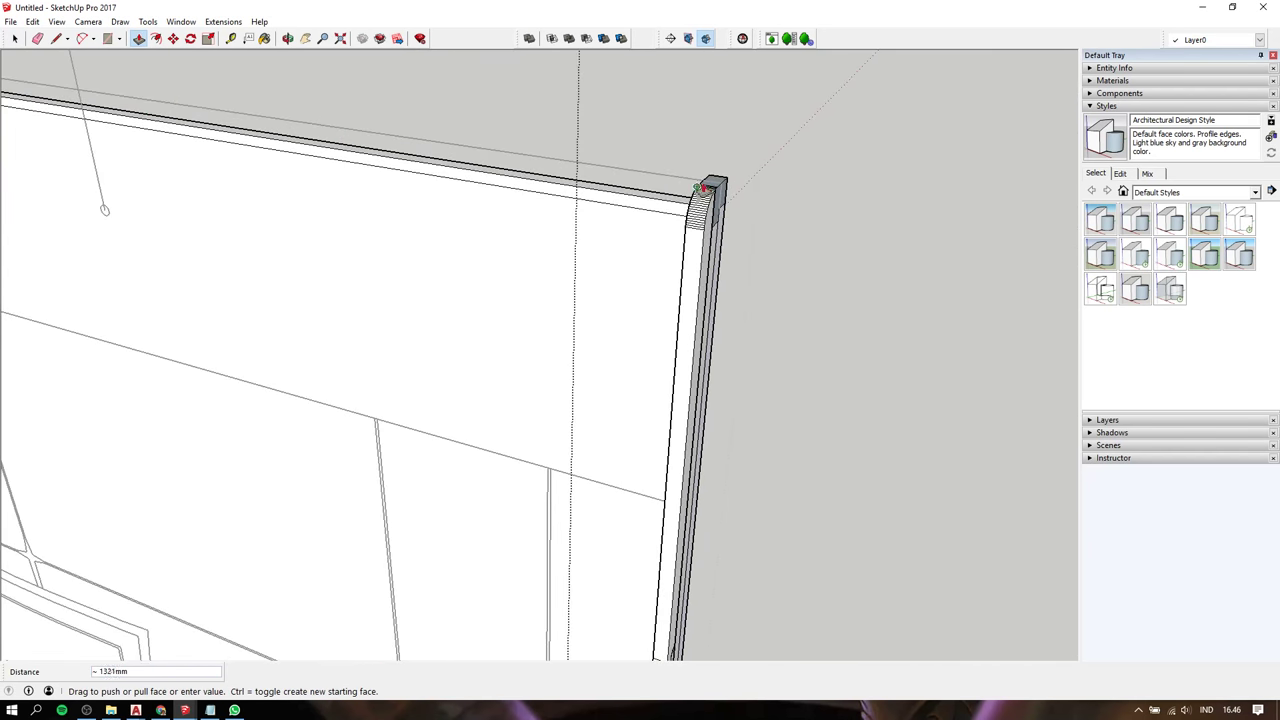
{"action": "mouse_move", "coordinate": [650, 190]}
{"action": "middle_mouse_down"}
{"action": "mouse_move", "coordinate": [771, 263]}
{"action": "mouse_move", "coordinate": [623, 297]}
{"action": "mouse_move", "coordinate": [706, 163]}
{"action": "mouse_move", "coordinate": [793, 76]}
{"action": "mouse_move", "coordinate": [626, 100]}
{"action": "middle_mouse_up"}
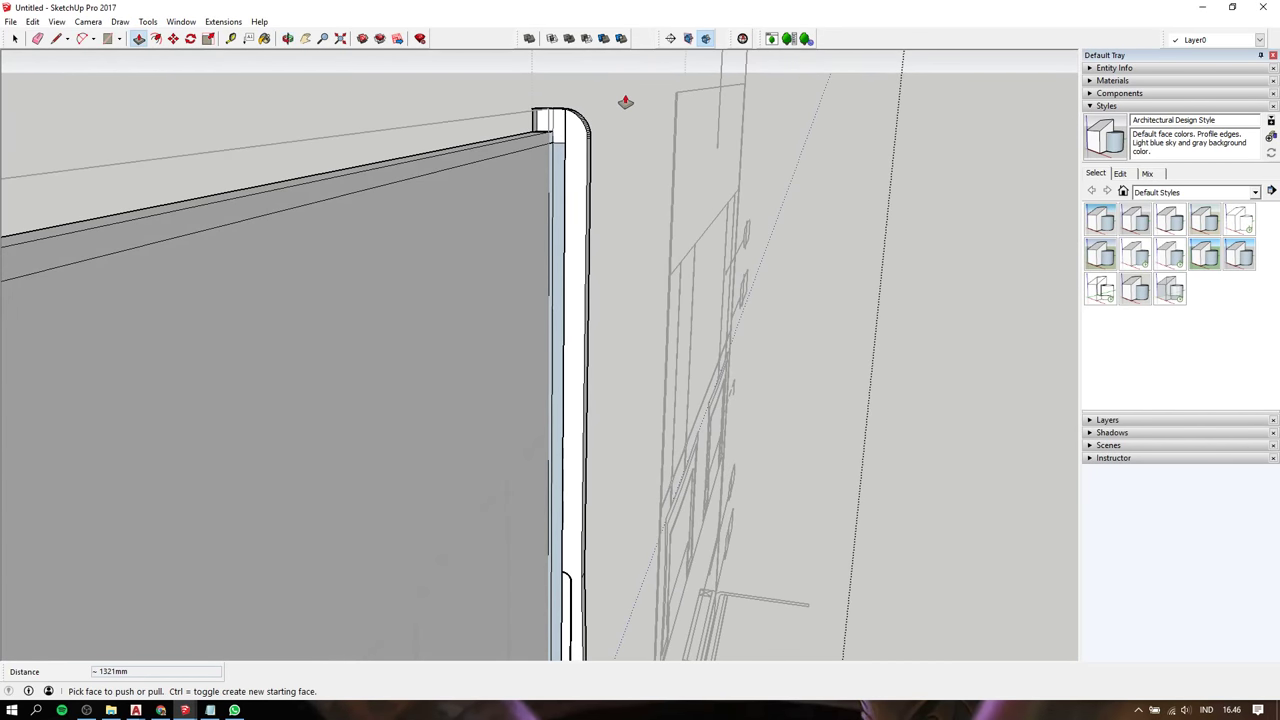
{"action": "scroll", "coordinate": [600, 115], "scroll_direction": "up", "scroll_amount": 2}
{"action": "scroll", "coordinate": [551, 131], "scroll_direction": "up", "scroll_amount": 2}
{"action": "left_click", "coordinate": [565, 133]}
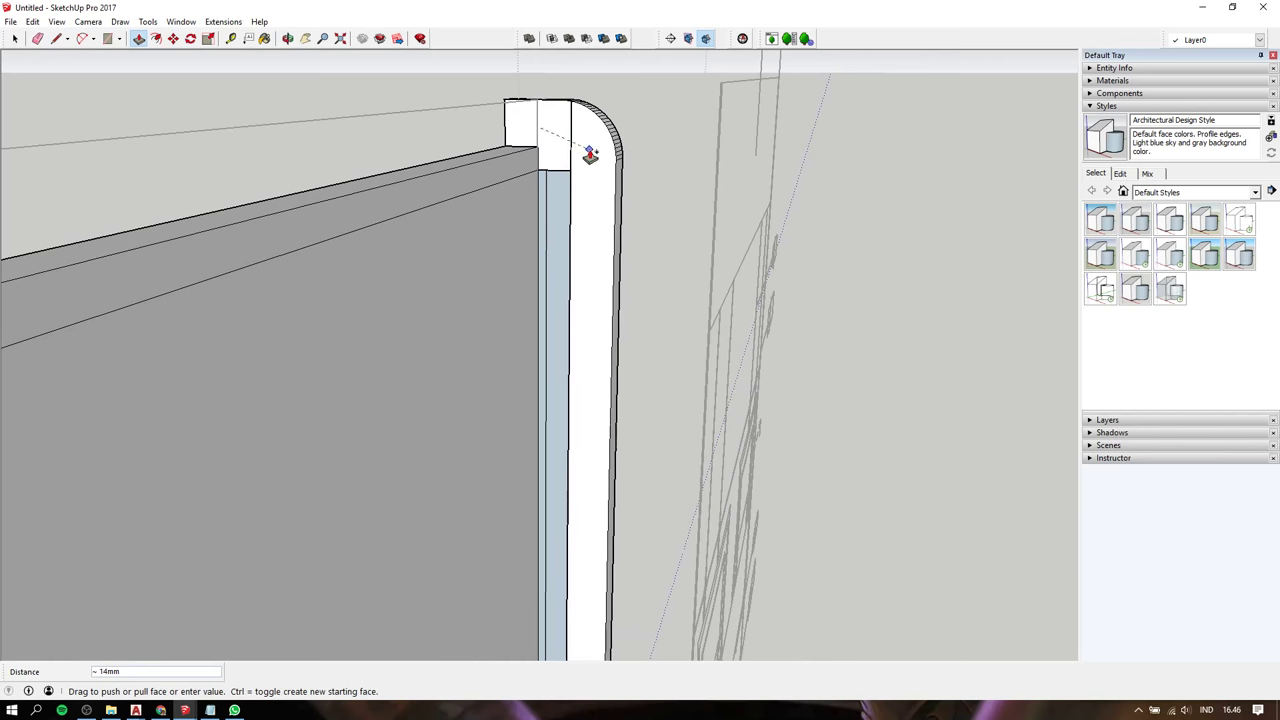
{"action": "left_click", "coordinate": [586, 157]}
{"action": "left_click", "coordinate": [563, 206]}
Extend the corner face to the panel's corner and extrude the top and inner slot faces
{"action": "scroll", "coordinate": [604, 205], "scroll_direction": "down", "scroll_amount": 2}
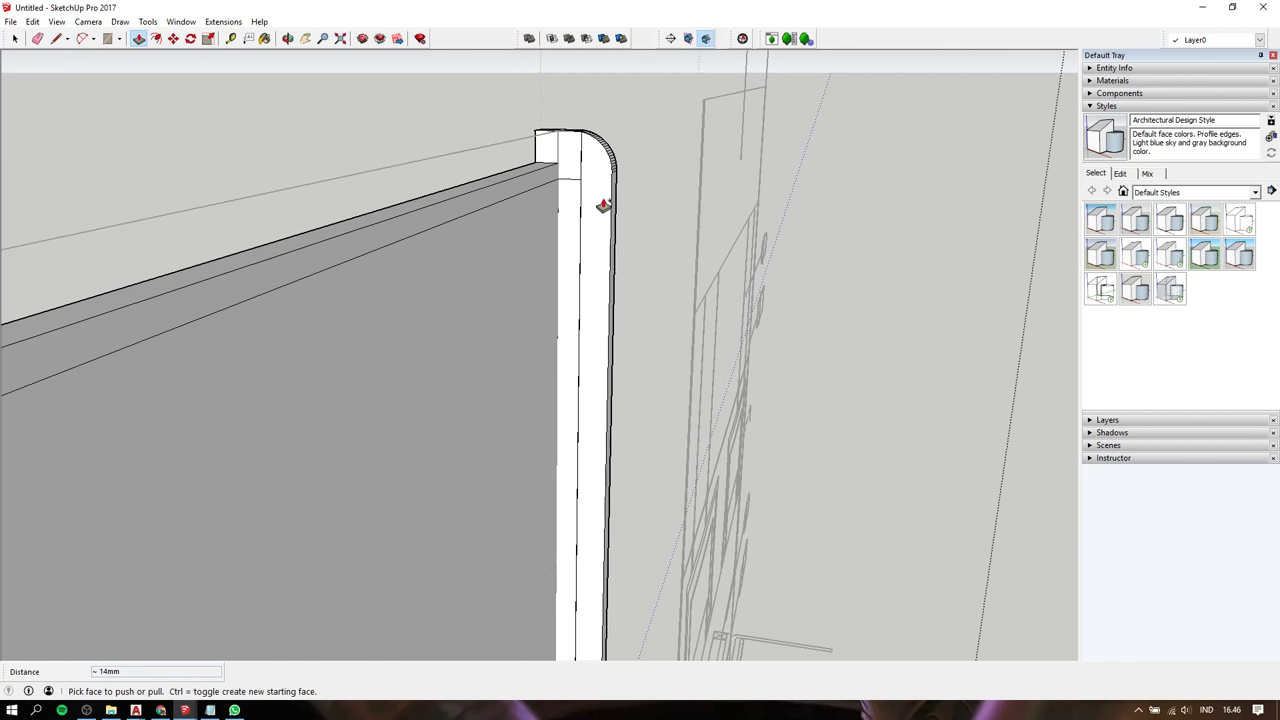
{"action": "scroll", "coordinate": [600, 195], "scroll_direction": "down", "scroll_amount": 2}
{"action": "left_click", "coordinate": [586, 186]}
{"action": "scroll", "coordinate": [586, 186], "scroll_direction": "down", "scroll_amount": 2}
{"action": "scroll", "coordinate": [586, 186], "scroll_direction": "down", "scroll_amount": 3}
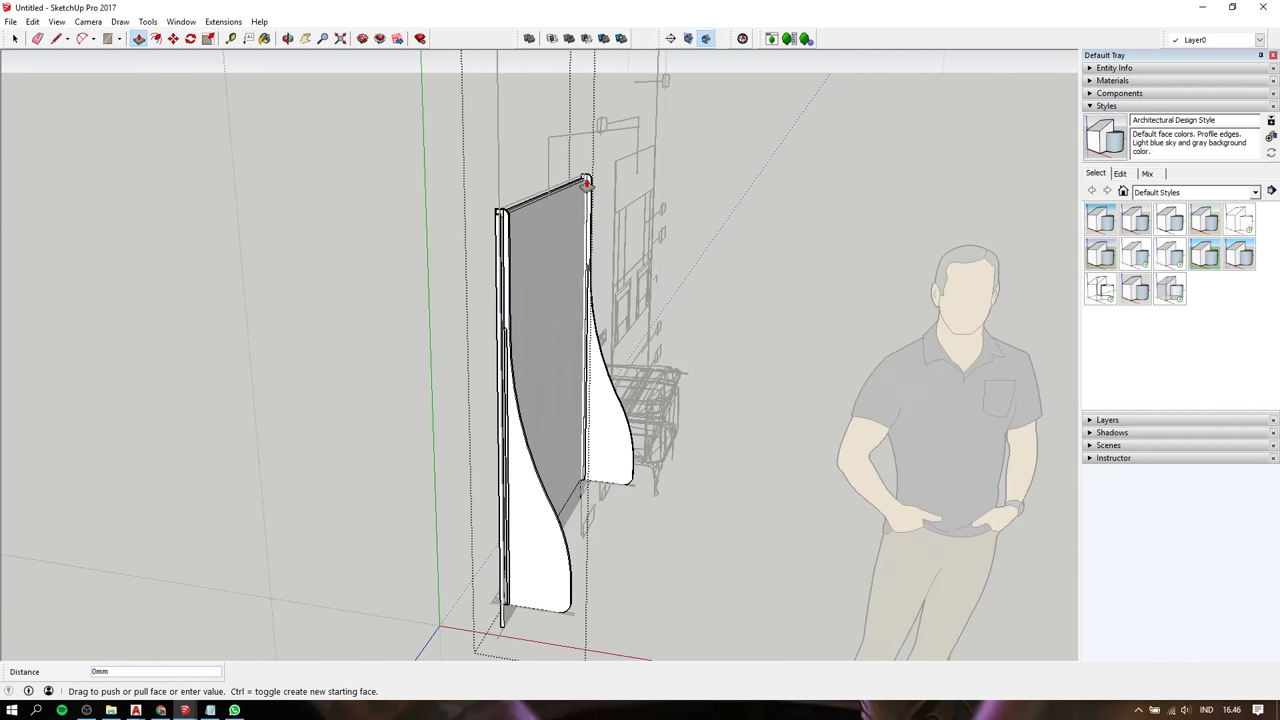
{"action": "scroll", "coordinate": [503, 200], "scroll_direction": "up", "scroll_amount": 3}
{"action": "scroll", "coordinate": [509, 204], "scroll_direction": "up", "scroll_amount": 1}
{"action": "scroll", "coordinate": [508, 204], "scroll_direction": "up", "scroll_amount": 2}
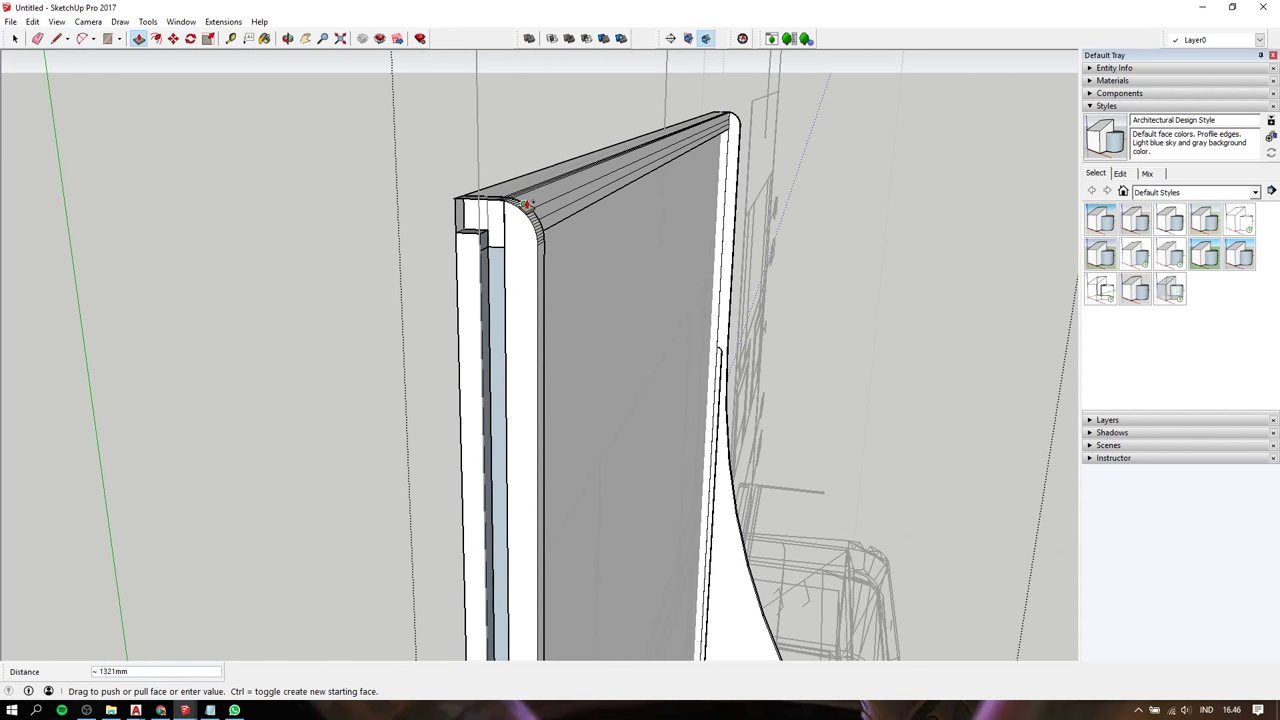
{"action": "left_click", "coordinate": [526, 205]}
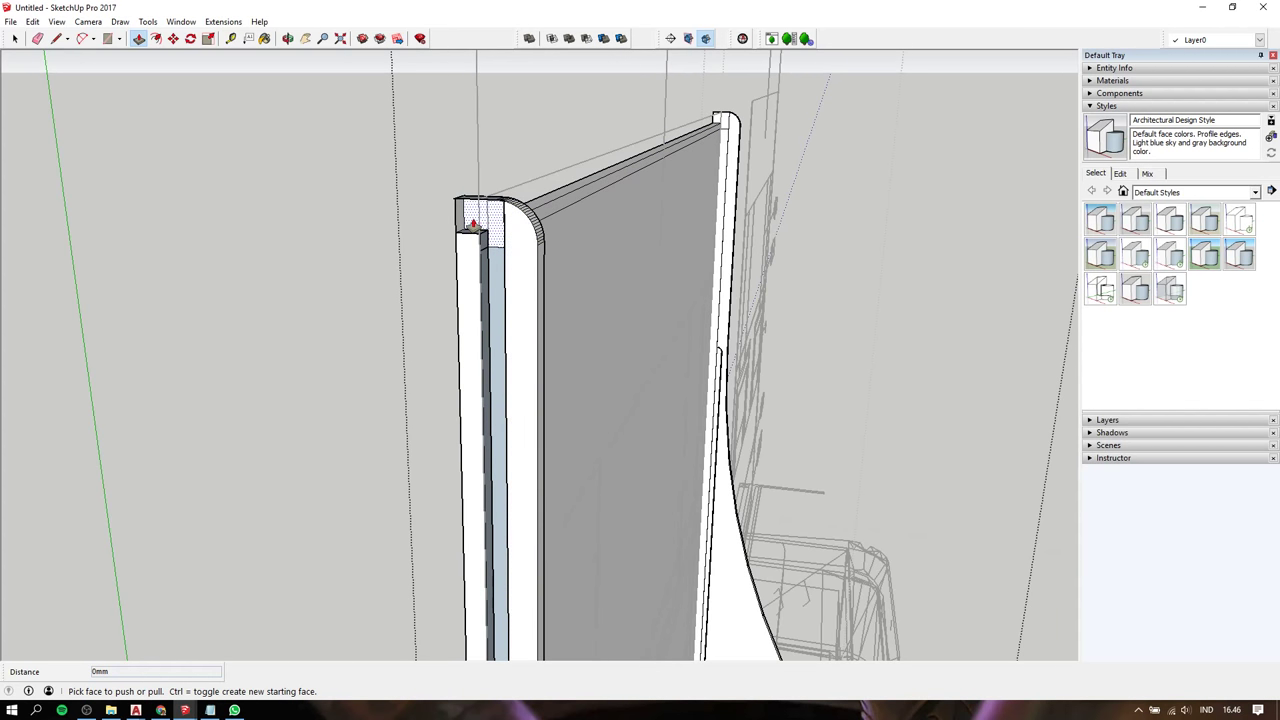
{"action": "left_click", "coordinate": [512, 216]}
{"action": "left_click", "coordinate": [519, 237]}
{"action": "left_click", "coordinate": [507, 262]}
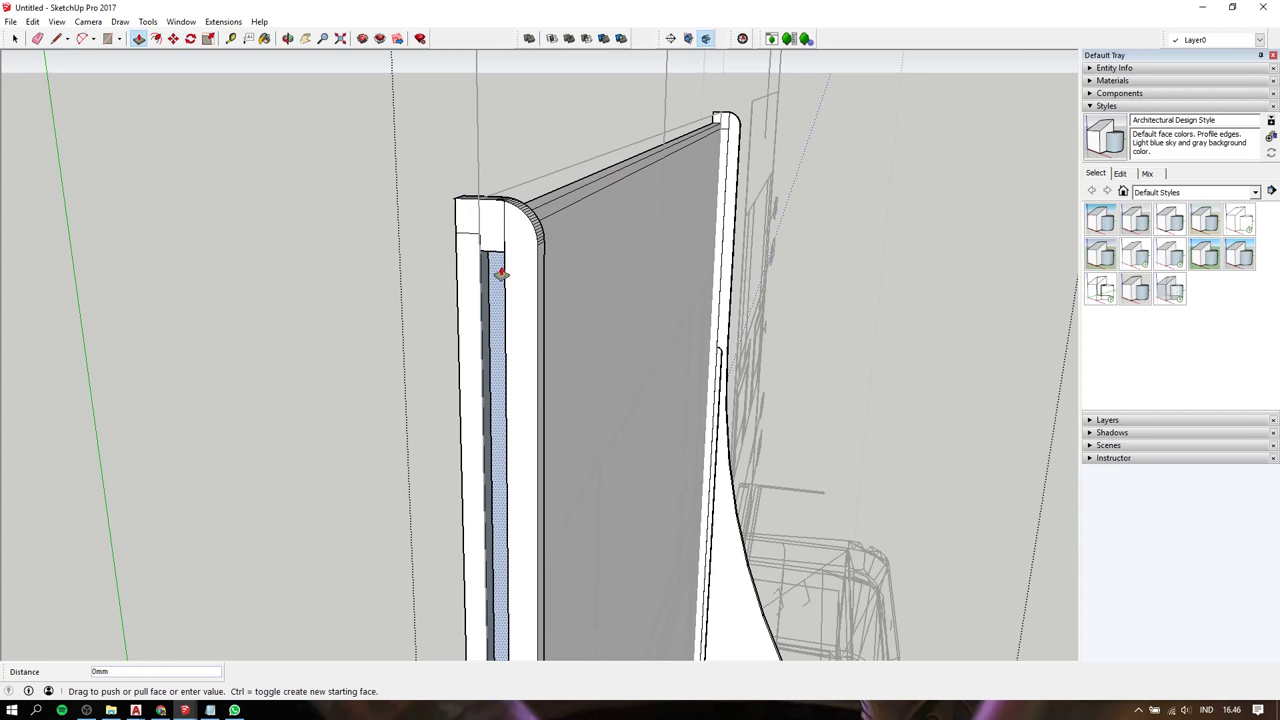
Stretch the top edge face about 1321 mm across the headboard's top as a rail
{"action": "mouse_move", "coordinate": [517, 309]}
{"action": "middle_mouse_down"}
{"action": "mouse_move", "coordinate": [521, 287]}
{"action": "mouse_move", "coordinate": [427, 383]}
{"action": "middle_mouse_up"}
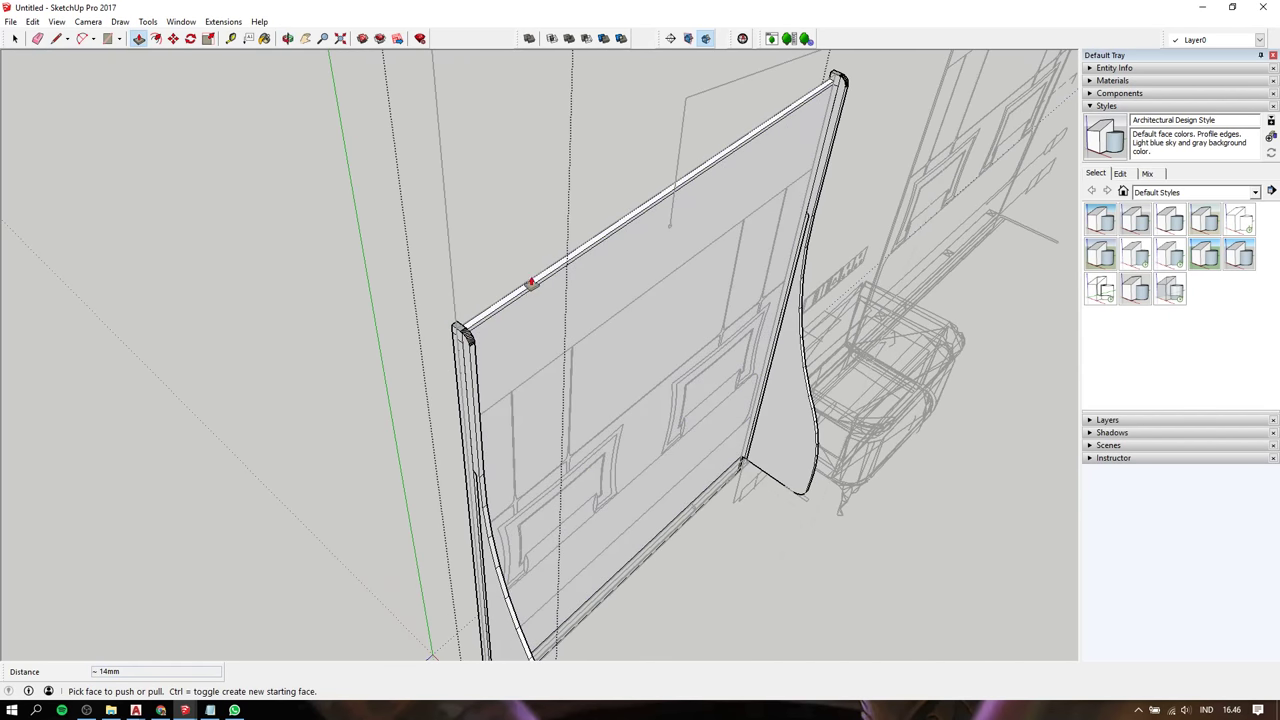
{"action": "scroll", "coordinate": [836, 86], "scroll_direction": "up", "scroll_amount": 3}
{"action": "left_click", "coordinate": [825, 77]}
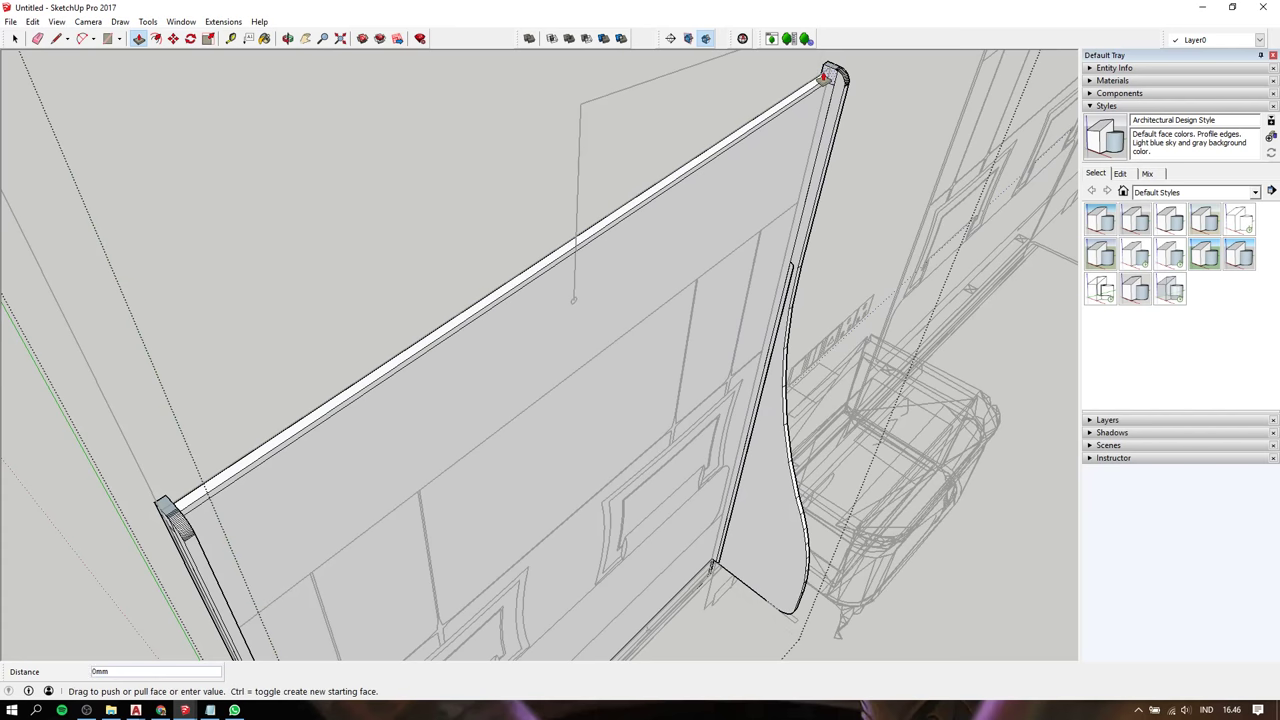
{"action": "left_click_drag", "start_coordinate": [825, 77], "coordinate": [172, 505]}
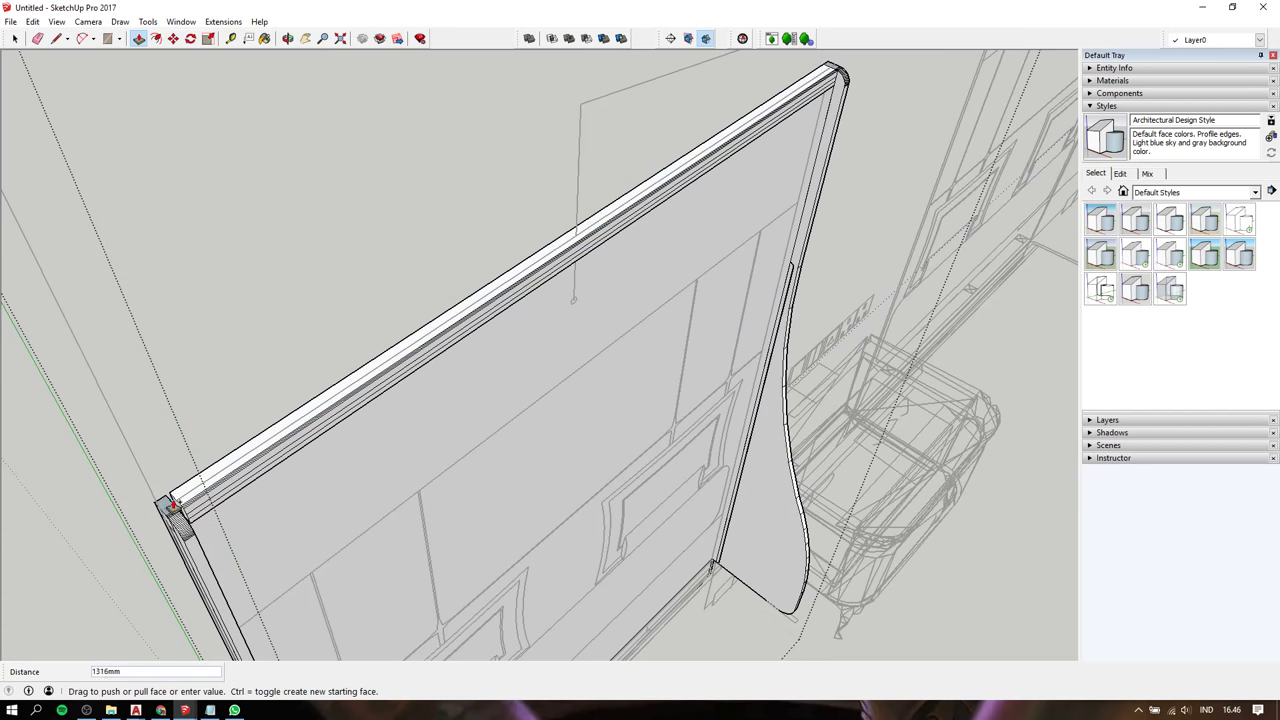
{"action": "left_click", "coordinate": [180, 502]}
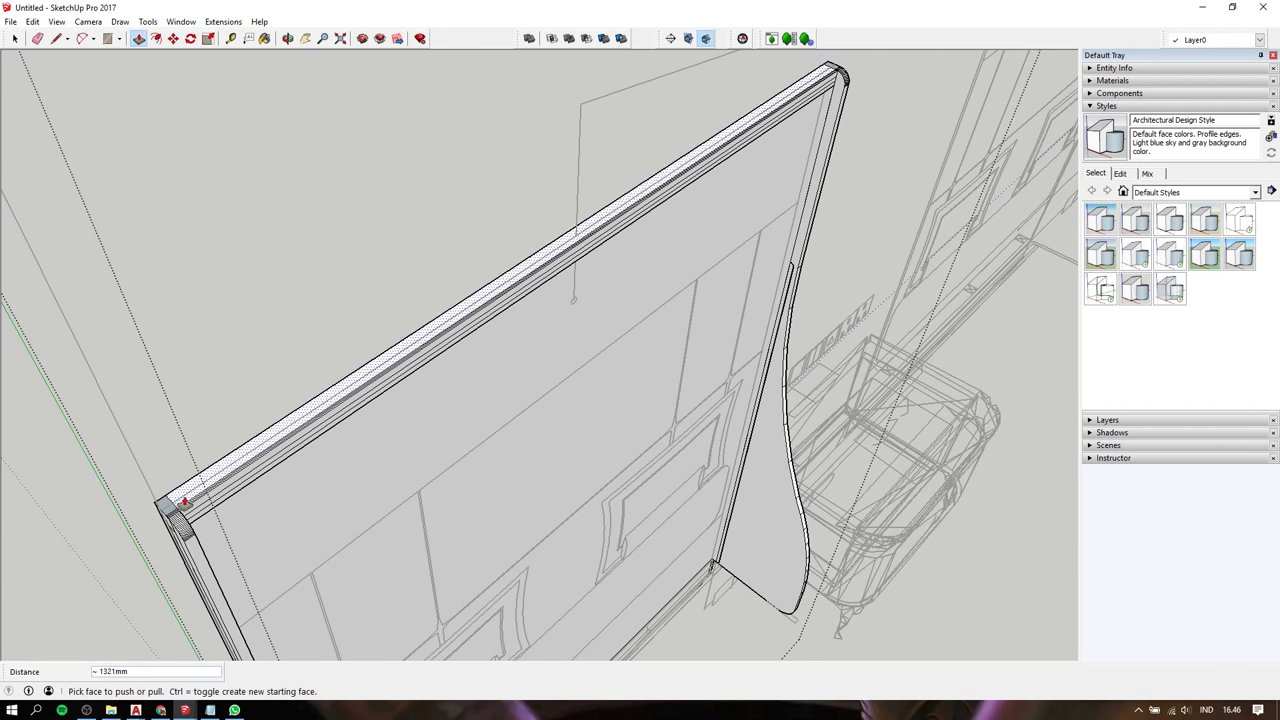
{"action": "key", "text": "space"}
Reverse the small corner face so its white front shows
{"action": "right_click", "coordinate": [168, 507]}
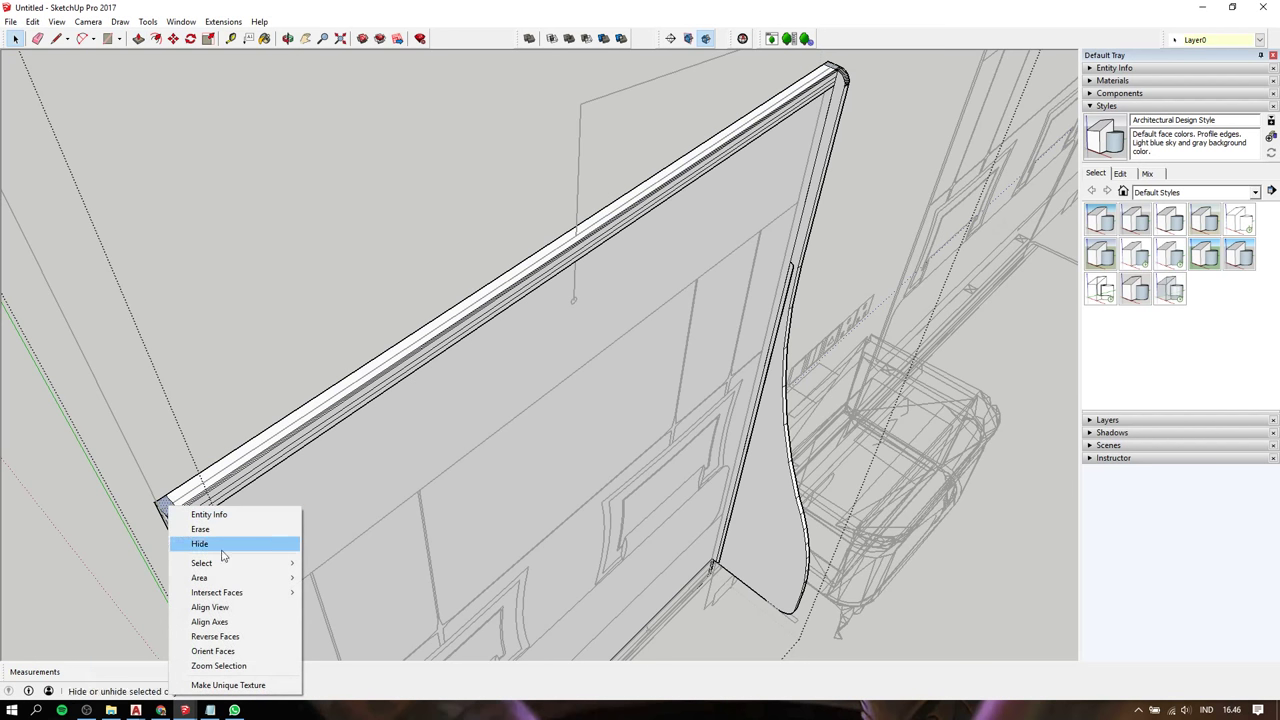
{"action": "left_click", "coordinate": [240, 636]}
{"action": "scroll", "coordinate": [278, 490], "scroll_direction": "up", "scroll_amount": 2}
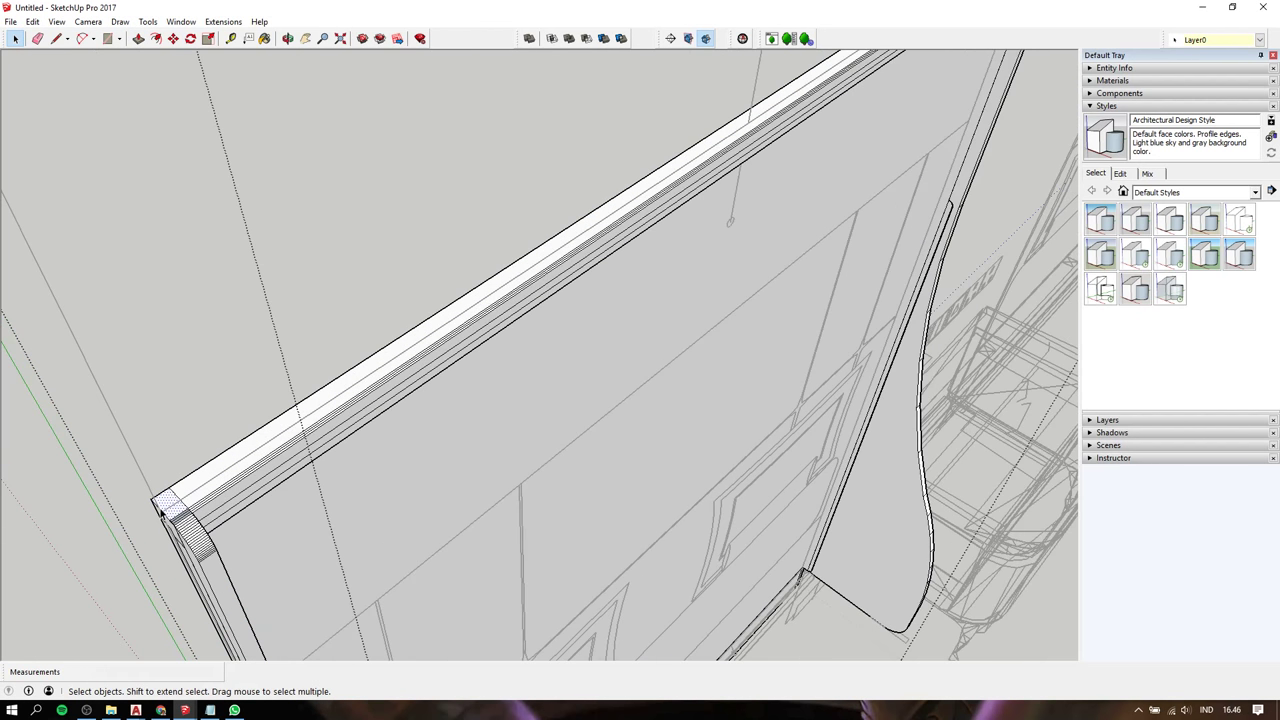
{"action": "scroll", "coordinate": [270, 492], "scroll_direction": "up", "scroll_amount": 2}
{"action": "scroll", "coordinate": [255, 494], "scroll_direction": "up", "scroll_amount": 2}
Reverse the narrow blue strip's faces, then bring up the Notepad notes
{"action": "middle_click_drag", "start_coordinate": [318, 493], "coordinate": [445, 365]}
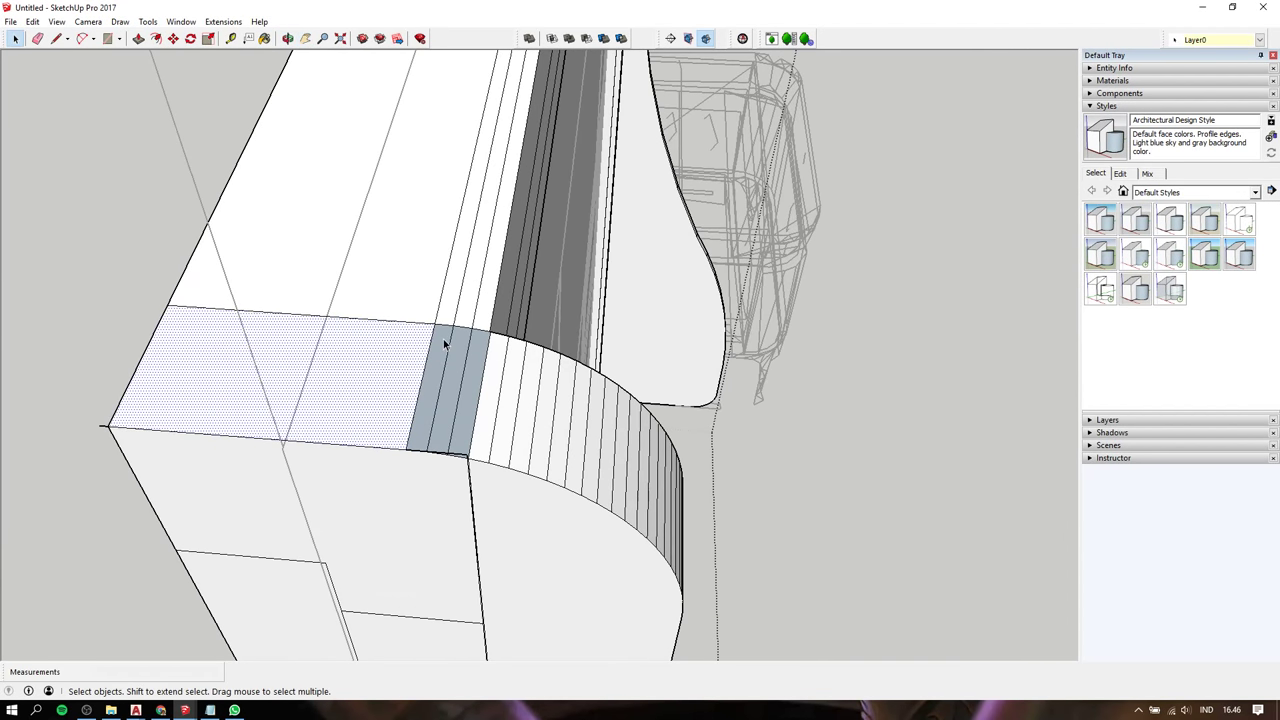
{"action": "left_click", "coordinate": [443, 340]}
{"action": "right_click", "coordinate": [479, 366]}
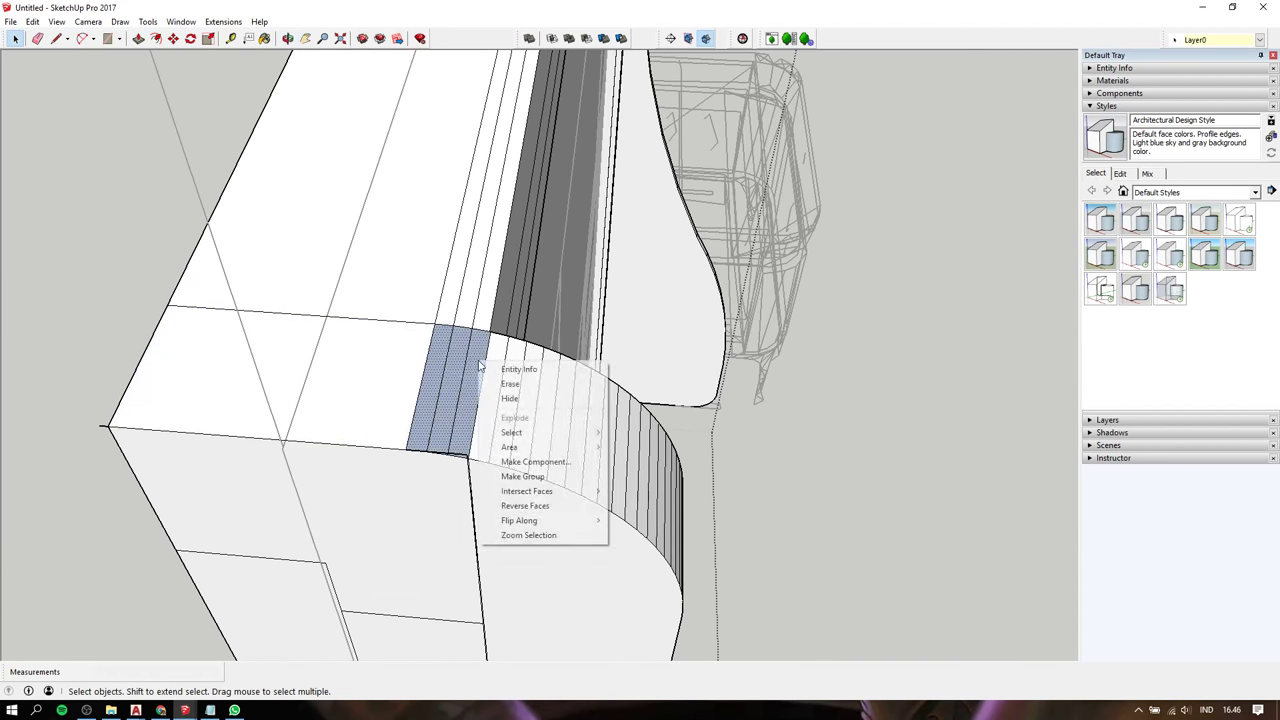
{"action": "left_click", "coordinate": [525, 505]}
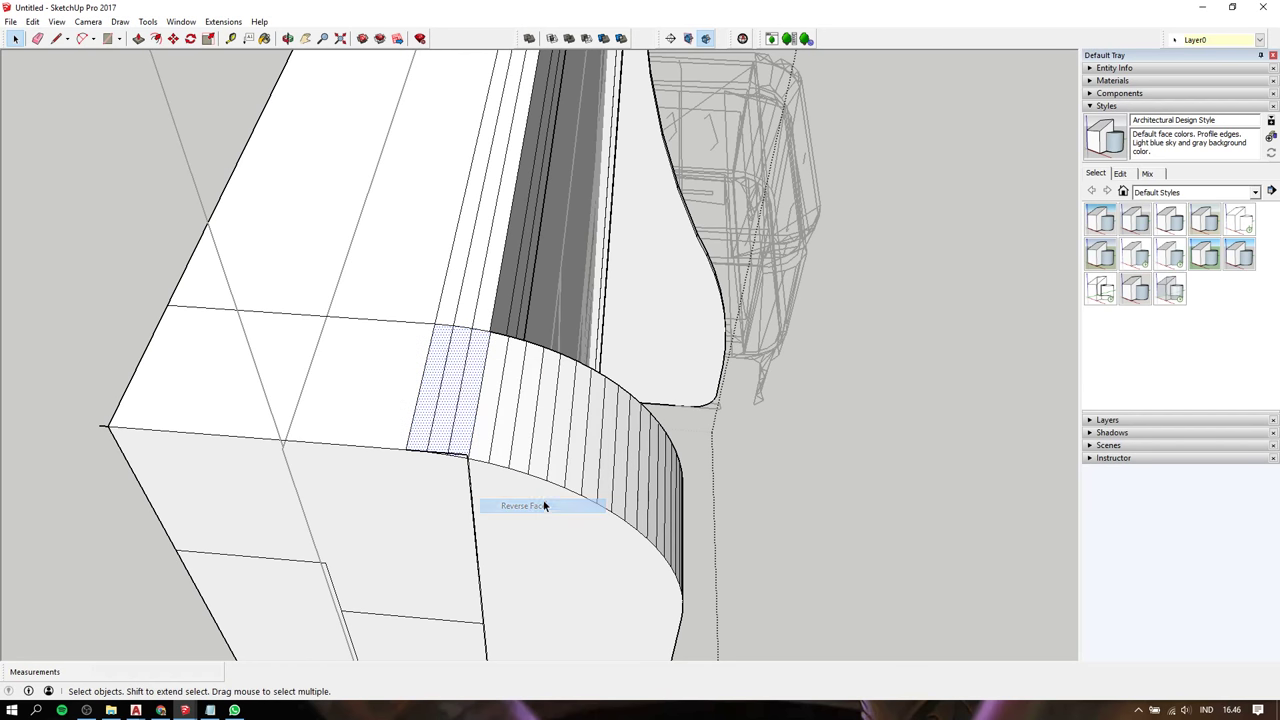
{"action": "middle_click_drag", "start_coordinate": [520, 505], "coordinate": [533, 424]}
{"action": "scroll", "coordinate": [533, 424], "scroll_direction": "up", "scroll_amount": 2}
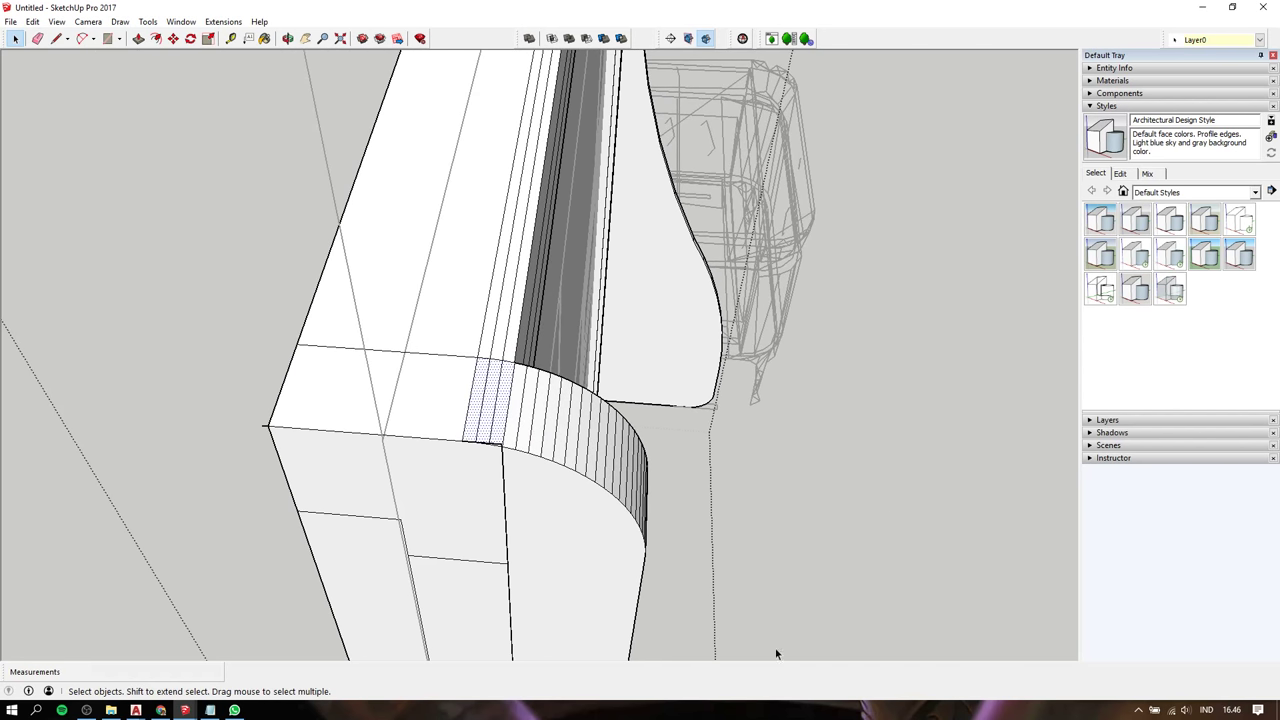
{"action": "left_click", "coordinate": [210, 710]}
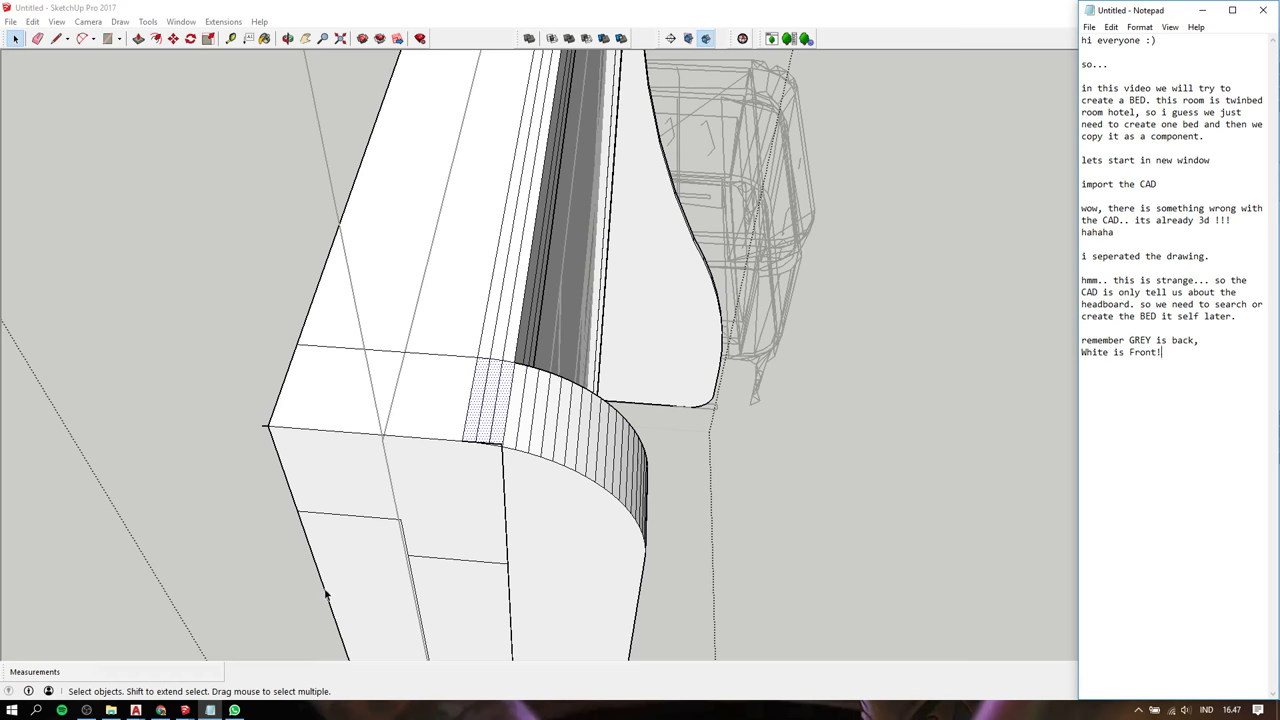
Return to SketchUp and reframe the view on the front of the panel's top corner
{"action": "left_click", "coordinate": [814, 499]}
{"action": "scroll", "coordinate": [431, 443], "scroll_direction": "down", "scroll_amount": 2}
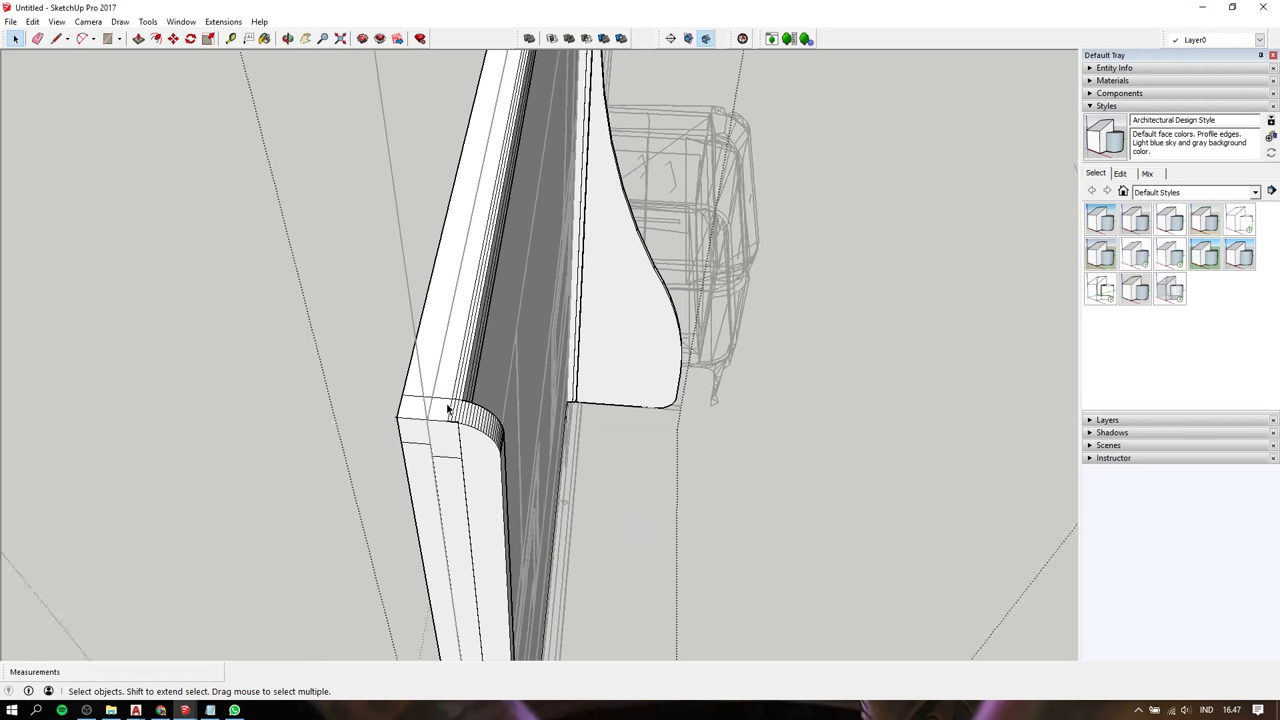
{"action": "middle_click_drag", "start_coordinate": [431, 443], "coordinate": [548, 443]}
{"action": "scroll", "coordinate": [548, 443], "scroll_direction": "up", "scroll_amount": 3}
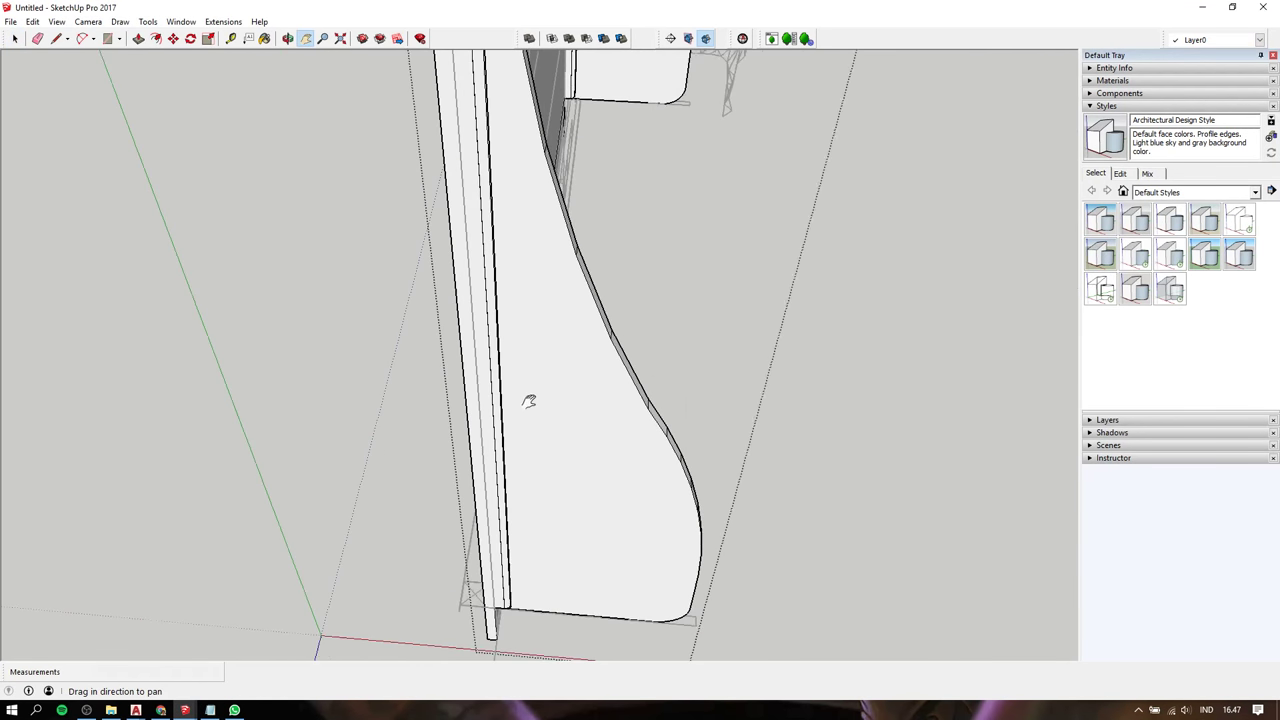
{"action": "scroll", "coordinate": [528, 400], "scroll_direction": "up", "scroll_amount": 3}
{"action": "middle_click_drag", "start_coordinate": [660, 480], "coordinate": [408, 351]}
{"action": "scroll", "coordinate": [505, 352], "scroll_direction": "up", "scroll_amount": 1}
{"action": "scroll", "coordinate": [505, 352], "scroll_direction": "down", "scroll_amount": 3}
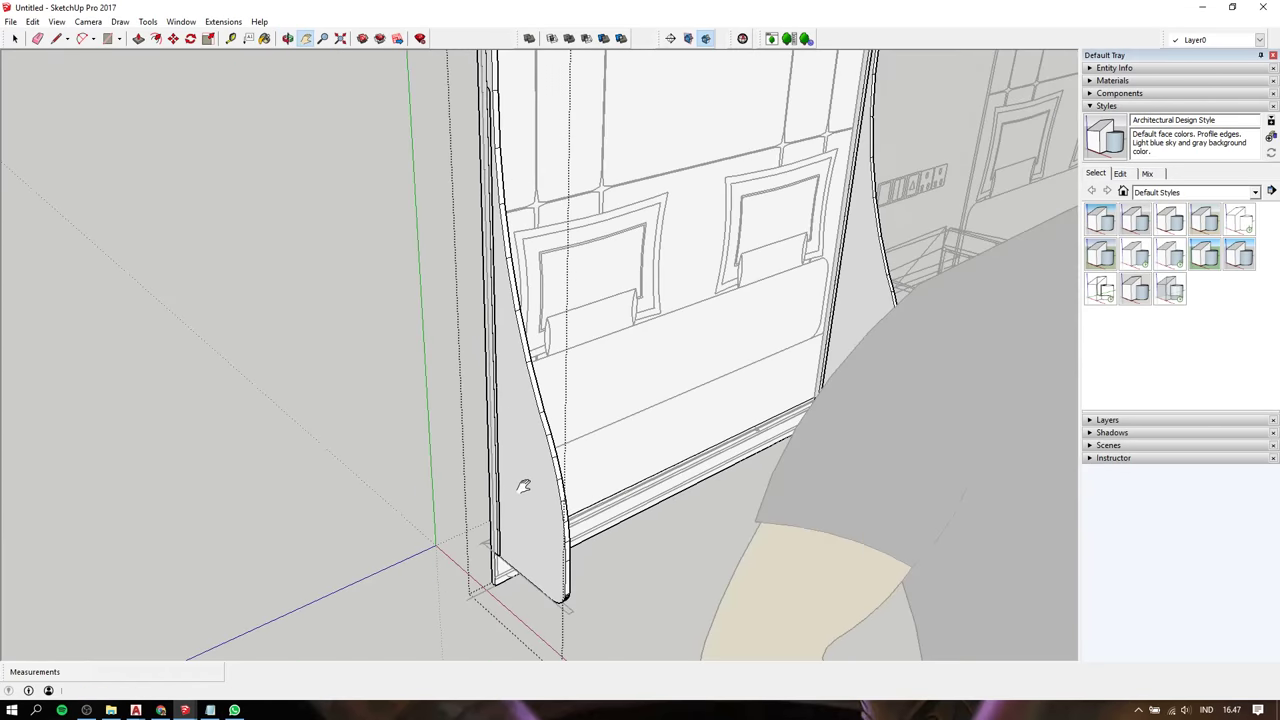
{"action": "mouse_move", "coordinate": [524, 485]}
{"action": "middle_mouse_down"}
{"action": "mouse_move", "coordinate": [509, 309]}
{"action": "mouse_move", "coordinate": [449, 157]}
{"action": "mouse_move", "coordinate": [358, 78]}
{"action": "mouse_move", "coordinate": [71, 243]}
{"action": "middle_mouse_up"}
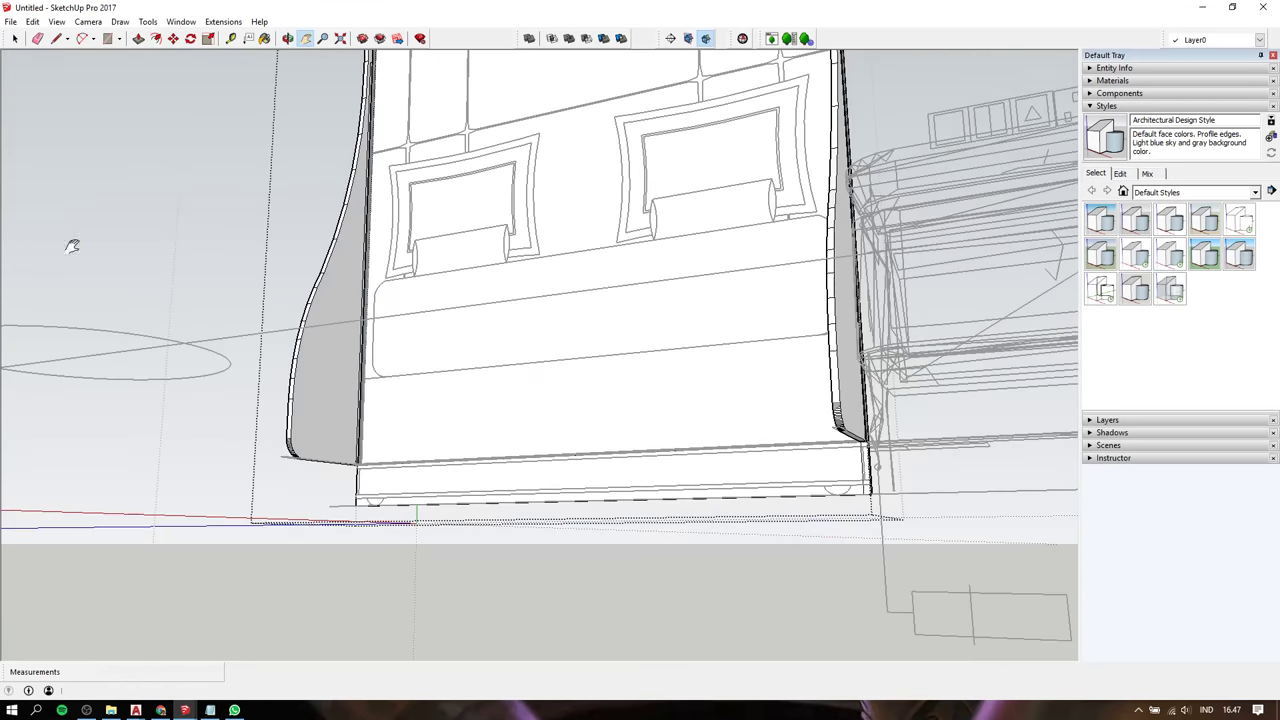
{"action": "mouse_move", "coordinate": [717, 251]}
{"action": "middle_mouse_down"}
{"action": "mouse_move", "coordinate": [666, 600]}
{"action": "mouse_move", "coordinate": [772, 208]}
{"action": "mouse_move", "coordinate": [736, 384]}
{"action": "middle_mouse_up"}
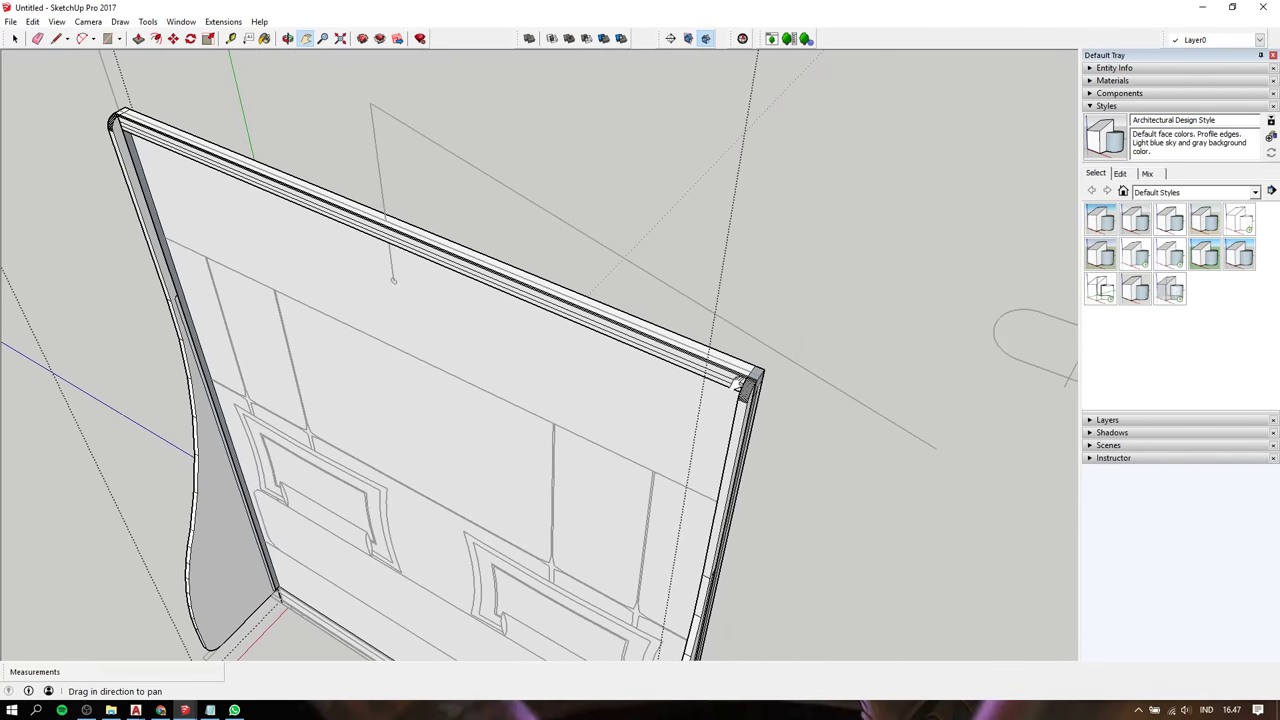
{"action": "scroll", "coordinate": [740, 380], "scroll_direction": "up", "scroll_amount": 3}
{"action": "scroll", "coordinate": [777, 363], "scroll_direction": "up", "scroll_amount": 2}
{"action": "scroll", "coordinate": [782, 358], "scroll_direction": "up", "scroll_amount": 2}
Intersect the corner top face and three narrow strips using Intersect Faces With Selection
{"action": "key", "text": "space"}
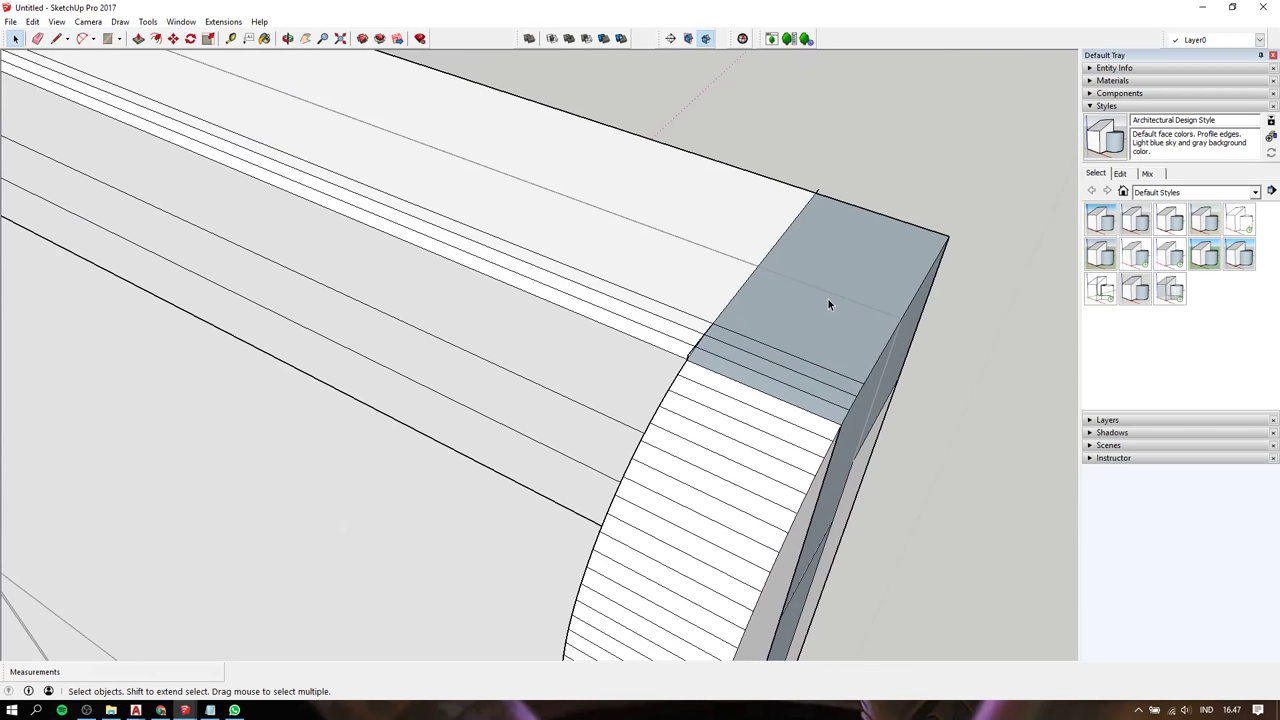
{"action": "left_click", "coordinate": [828, 299]}
{"action": "left_click", "coordinate": [810, 374], "text": "shift"}
{"action": "left_click", "coordinate": [803, 381], "text": "shift"}
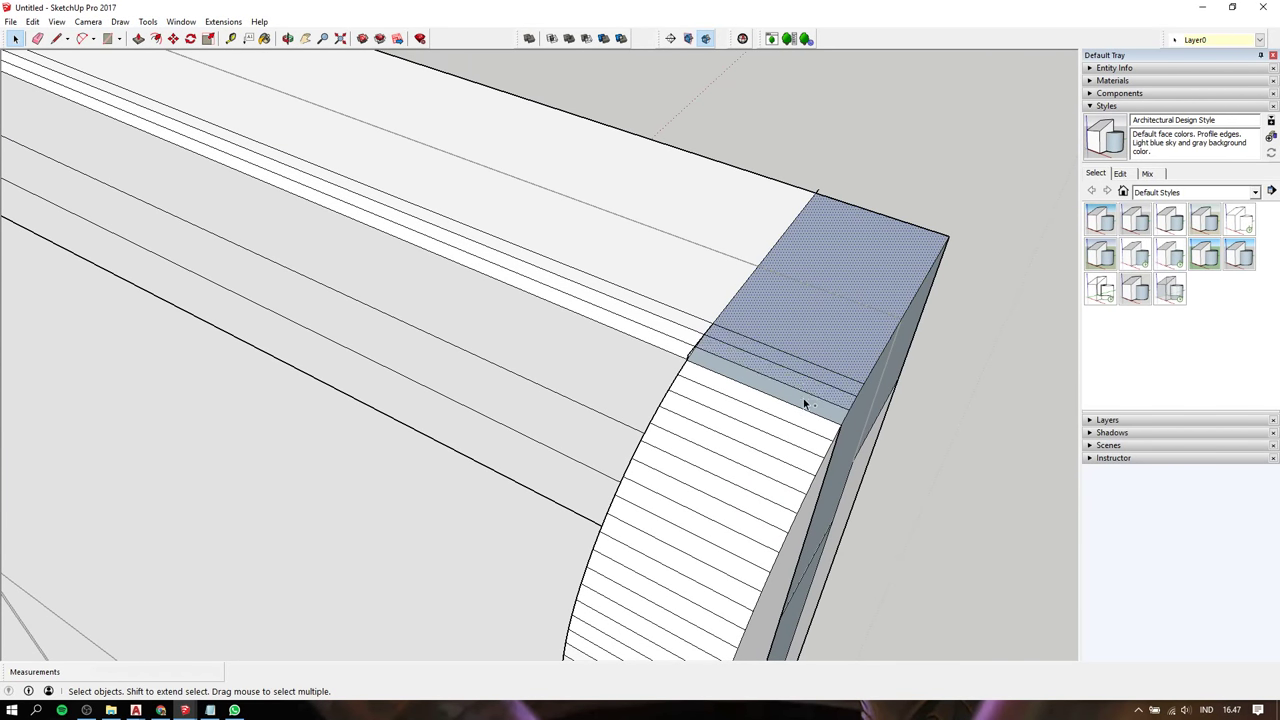
{"action": "left_click", "coordinate": [803, 398], "text": "shift"}
{"action": "mouse_move", "coordinate": [886, 450]}
{"action": "middle_mouse_down"}
{"action": "mouse_move", "coordinate": [806, 349]}
{"action": "mouse_move", "coordinate": [810, 475]}
{"action": "middle_mouse_up"}
{"action": "right_click", "coordinate": [808, 538]}
{"action": "mouse_move", "coordinate": [855, 483]}
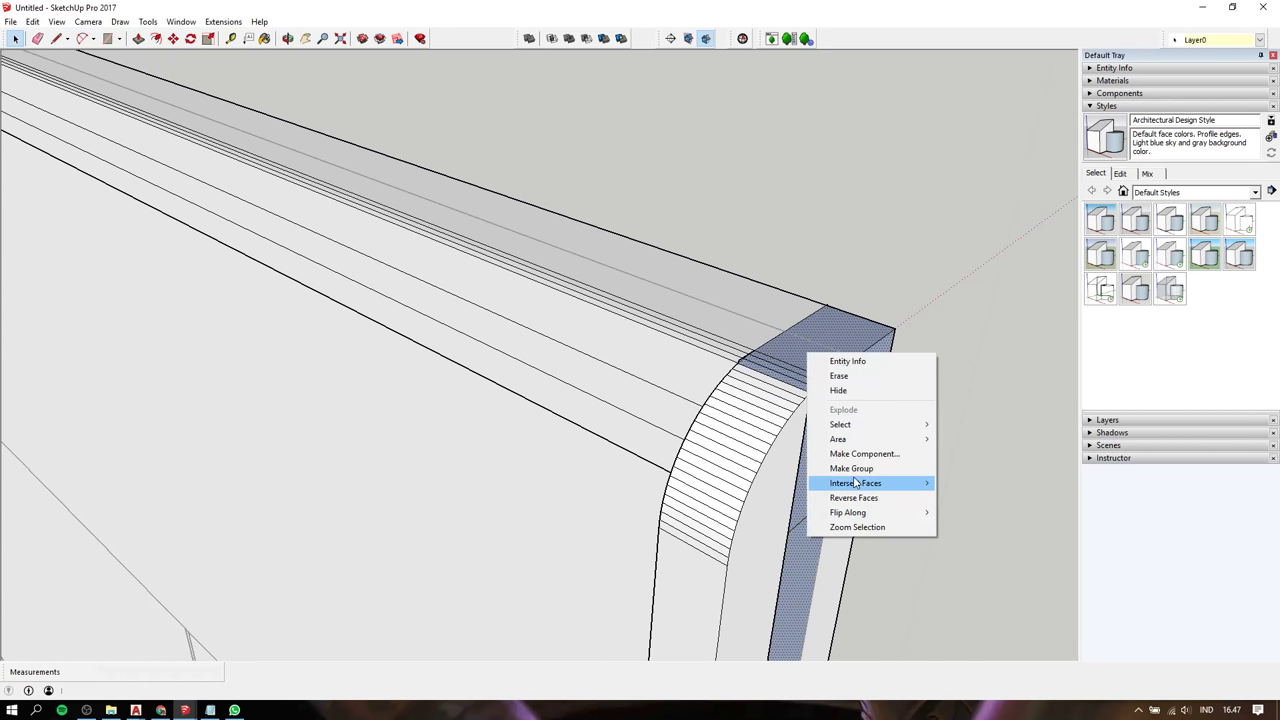
{"action": "left_click", "coordinate": [985, 481]}
{"action": "scroll", "coordinate": [793, 461], "scroll_direction": "down", "scroll_amount": 5}
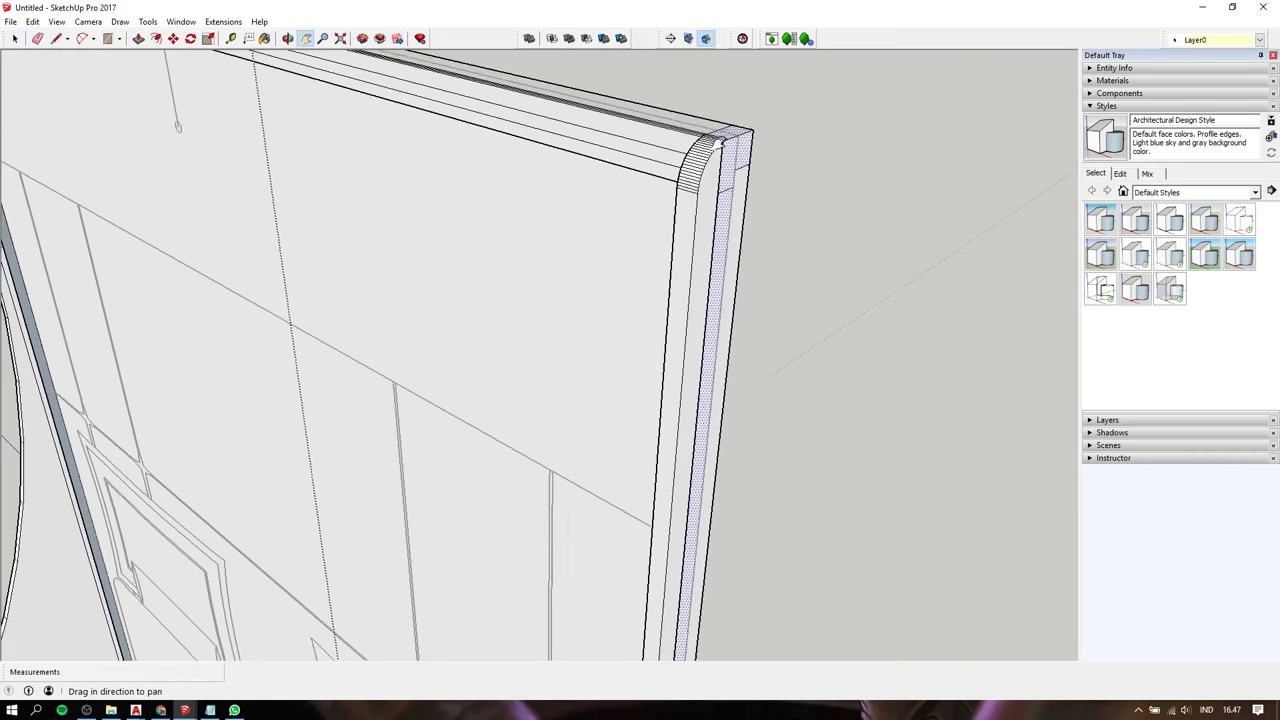
{"action": "mouse_move", "coordinate": [793, 461]}
{"action": "middle_mouse_down", "text": "shift"}
{"action": "mouse_move", "coordinate": [691, 349]}
{"action": "mouse_move", "coordinate": [673, 385]}
{"action": "middle_mouse_up", "text": "shift"}
{"action": "scroll", "coordinate": [672, 385], "scroll_direction": "down", "scroll_amount": 3}
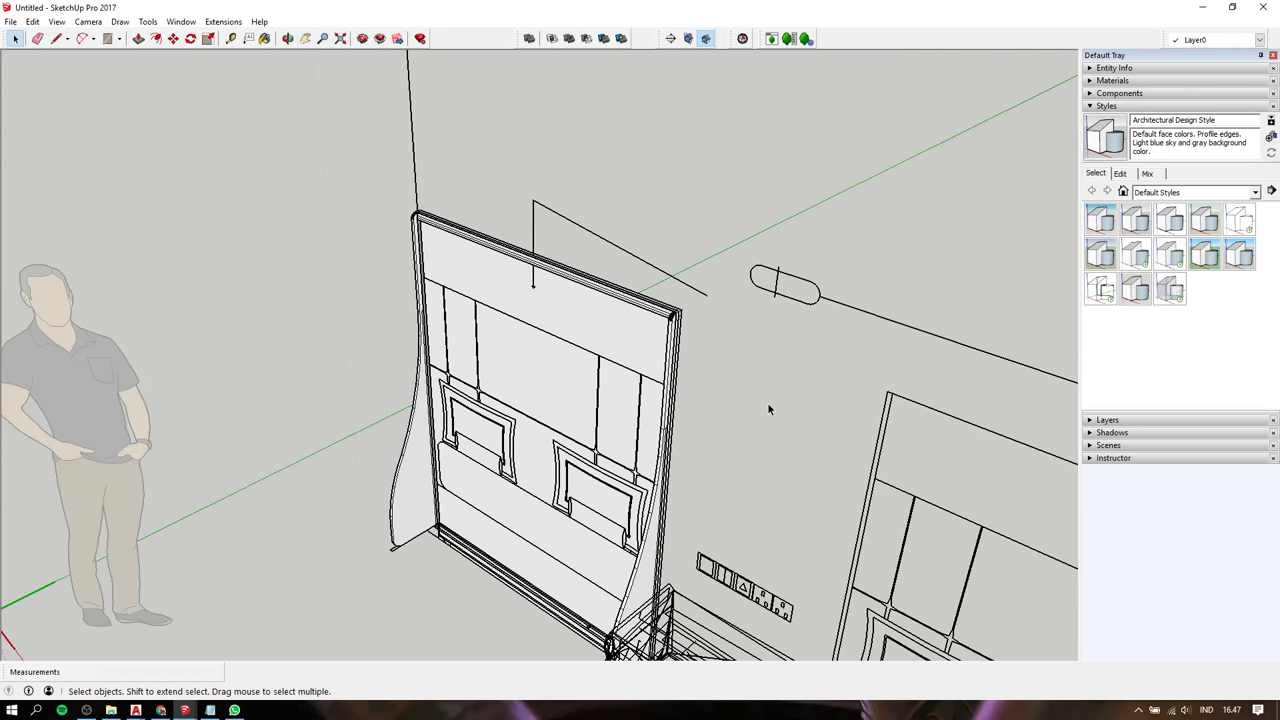
Bring up the Notepad notes from the taskbar, then return to the SketchUp model
{"action": "left_click", "coordinate": [234, 710]}
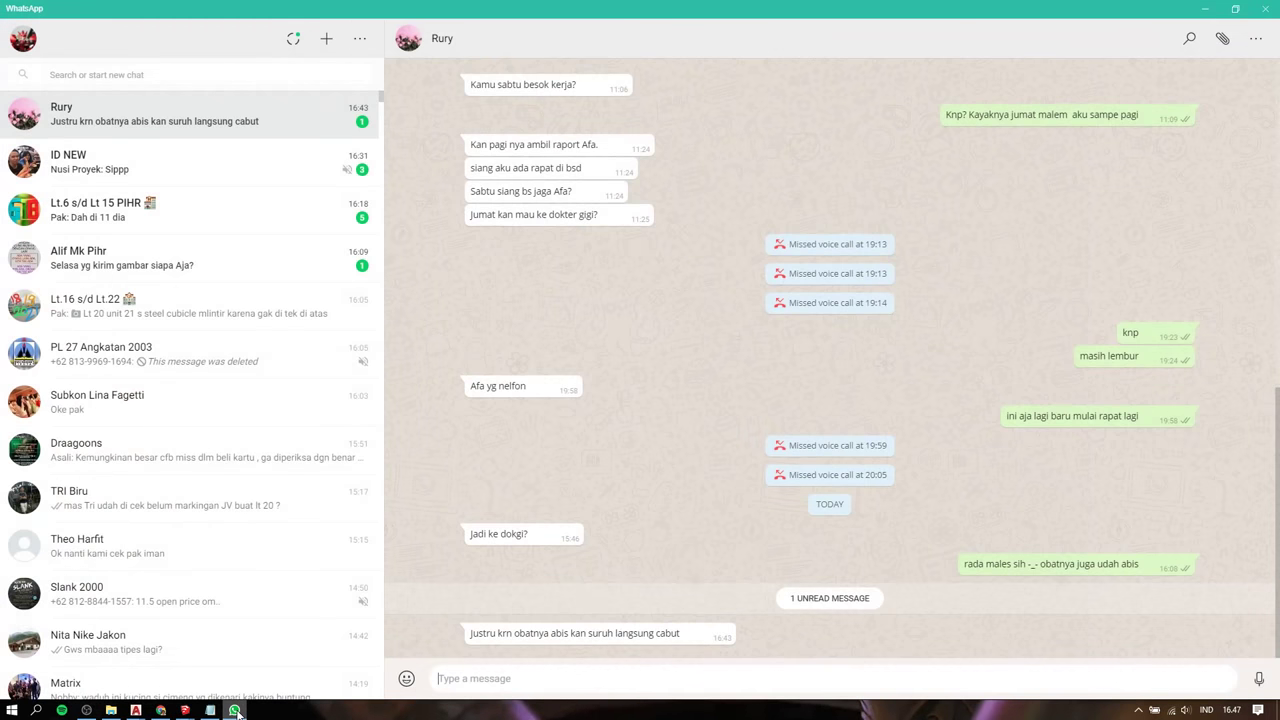
{"action": "left_click", "coordinate": [228, 710]}
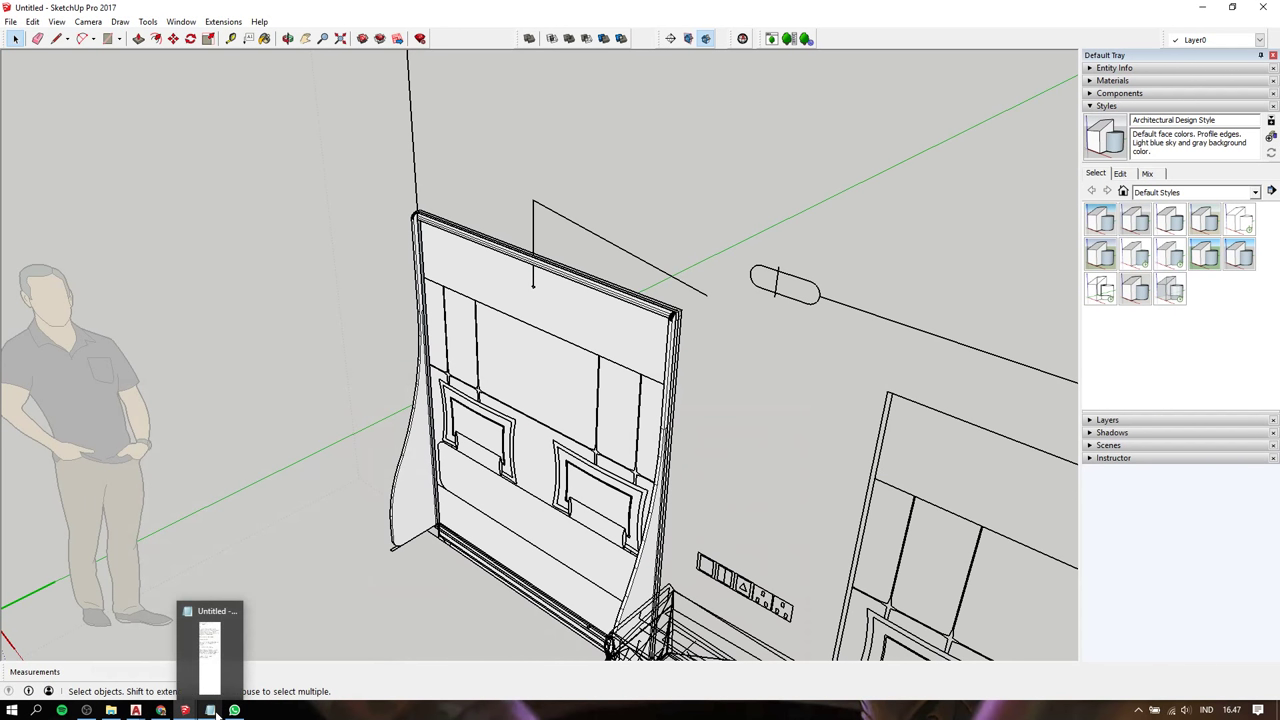
{"action": "left_click", "coordinate": [211, 710]}
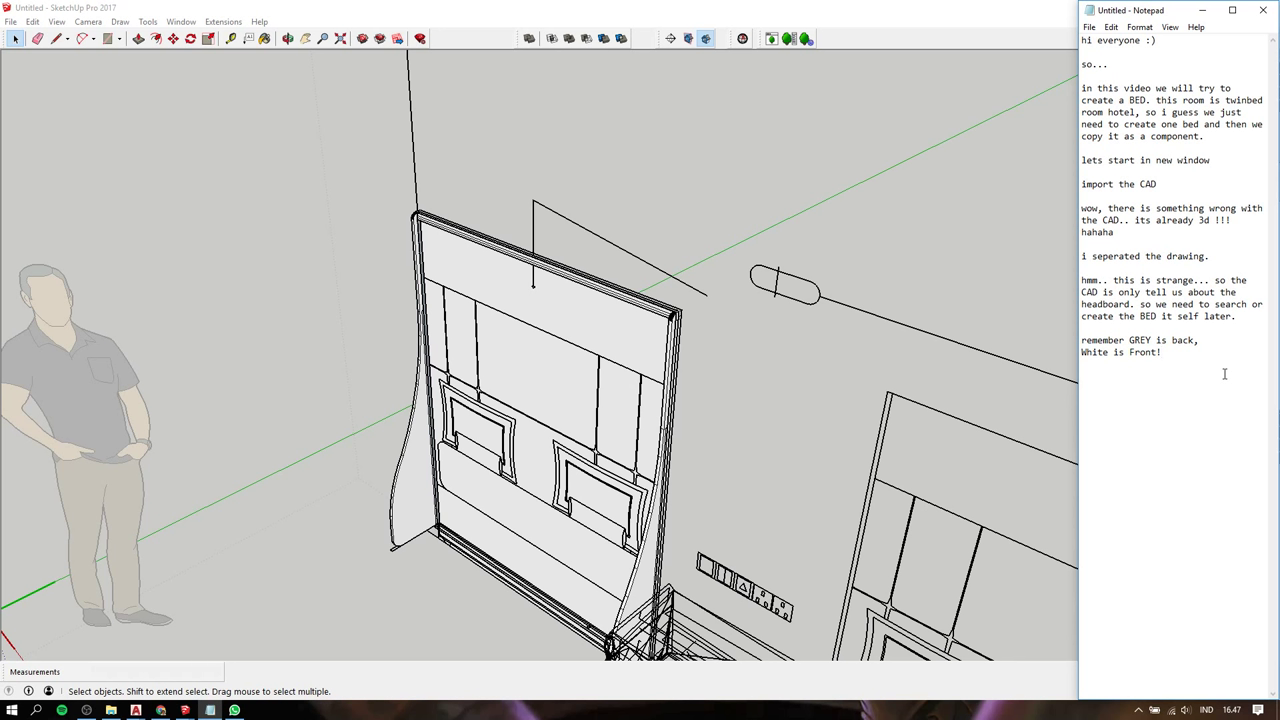
{"action": "right_click", "coordinate": [260, 710]}
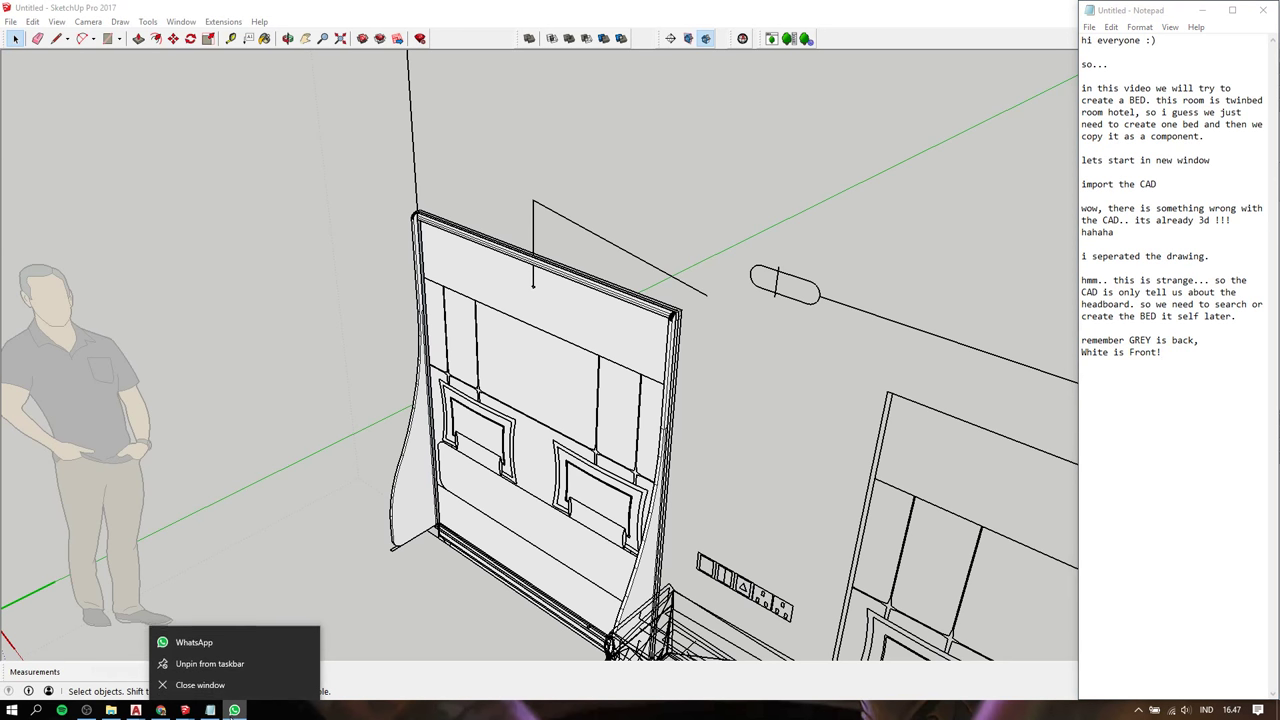
{"action": "key", "text": "Escape"}
{"action": "left_click", "coordinate": [1171, 374]}
{"action": "type", "text": "try to make white face in front.. always"}
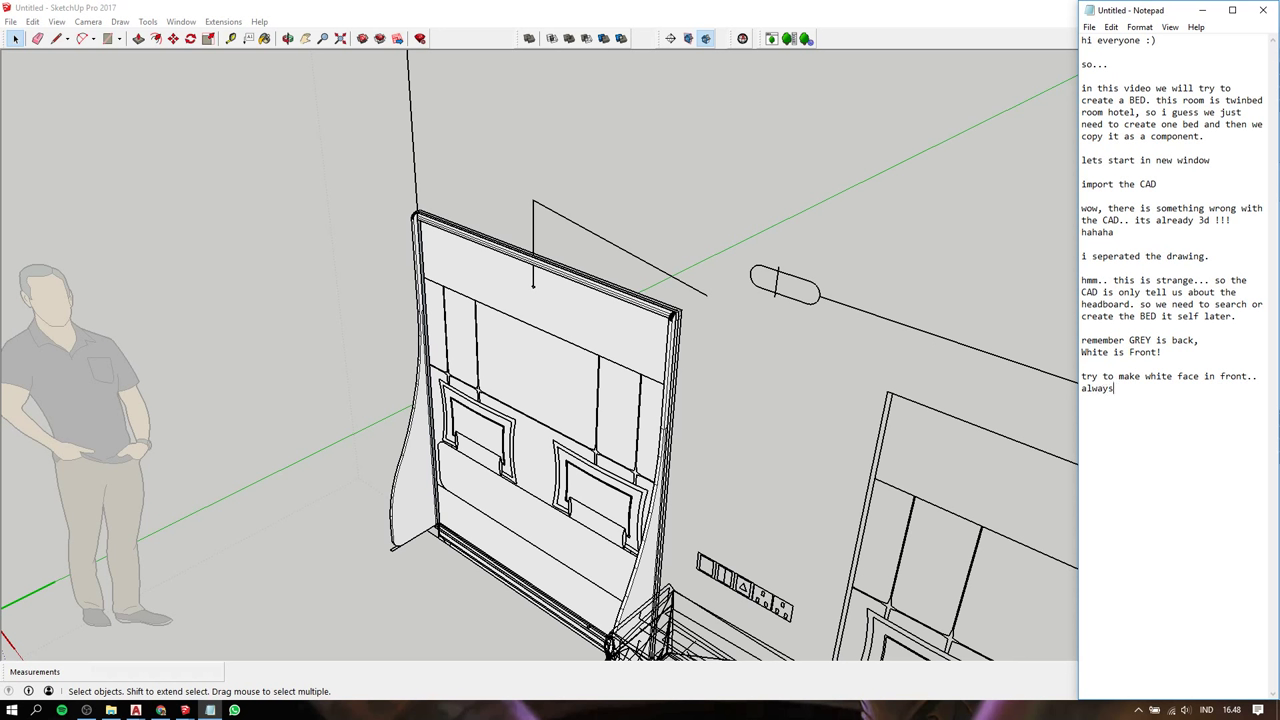
{"action": "left_click", "coordinate": [1048, 482]}
Select the whole headboard group and open it for editing
{"action": "scroll", "coordinate": [759, 351], "scroll_direction": "up", "scroll_amount": 3}
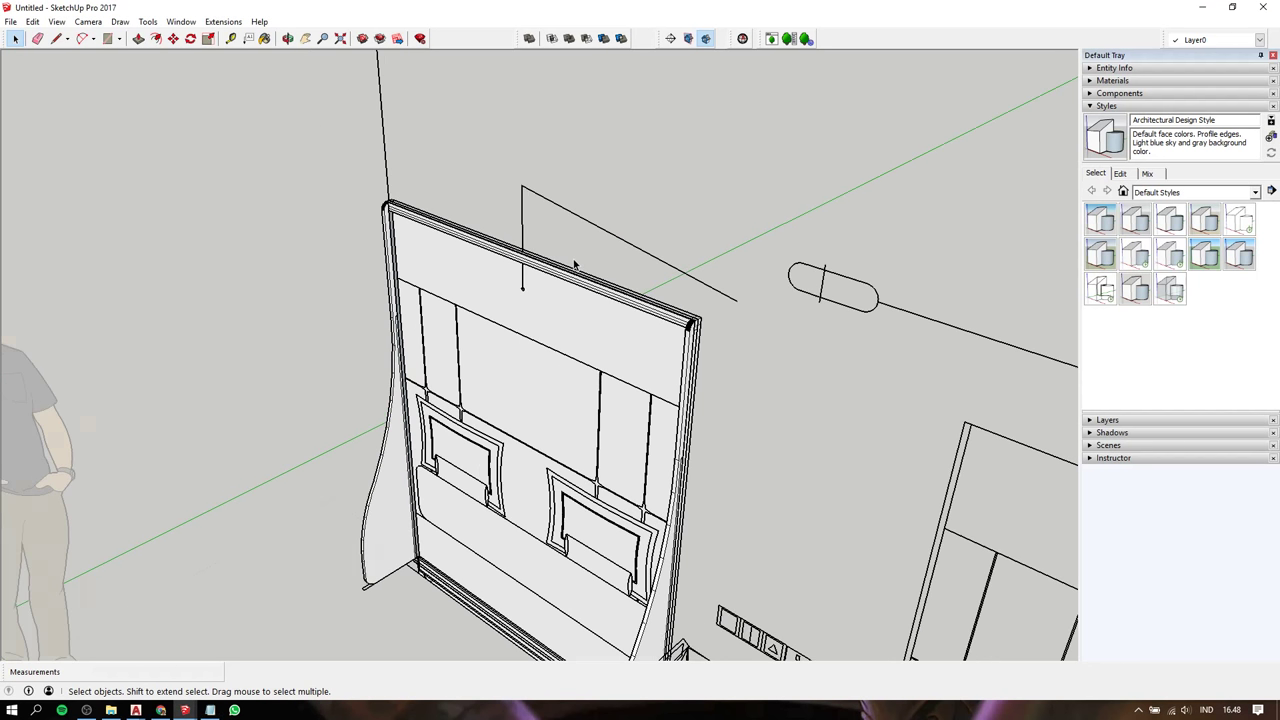
{"action": "scroll", "coordinate": [700, 330], "scroll_direction": "up", "scroll_amount": 2}
{"action": "left_click_drag", "start_coordinate": [557, 214], "coordinate": [466, 129]}
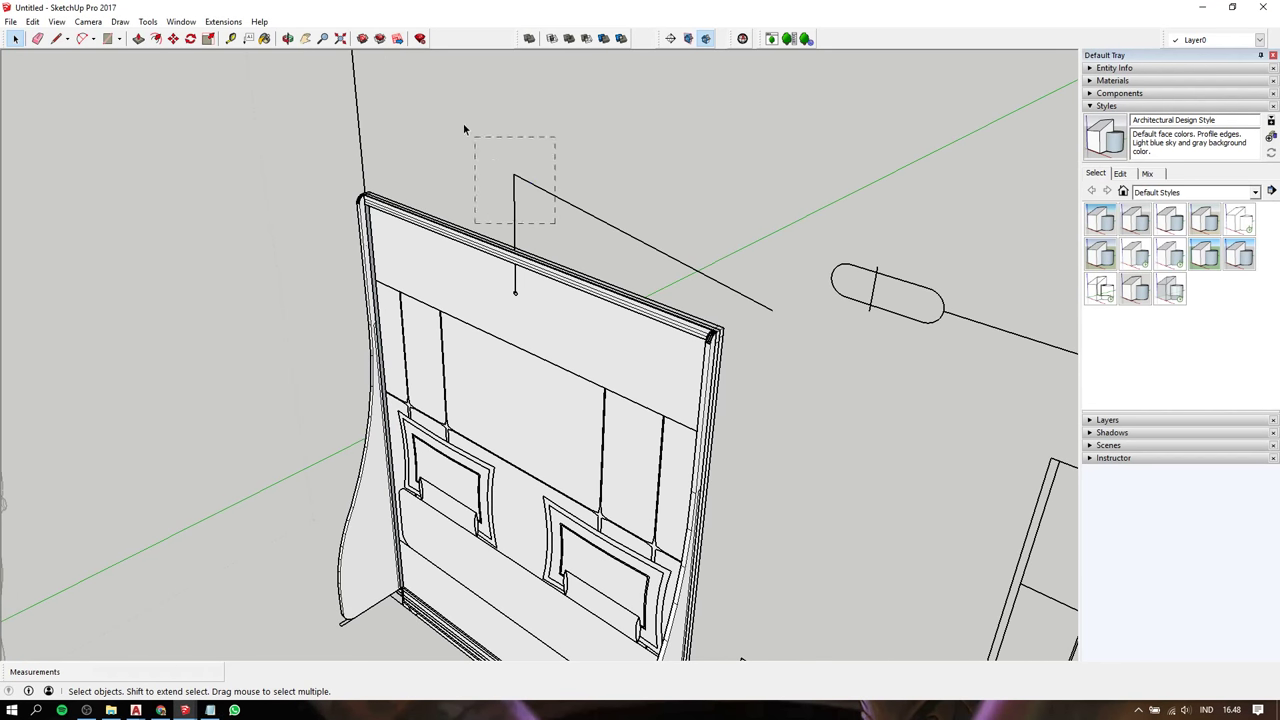
{"action": "left_click", "coordinate": [623, 341]}
{"action": "double_click", "coordinate": [700, 333]}
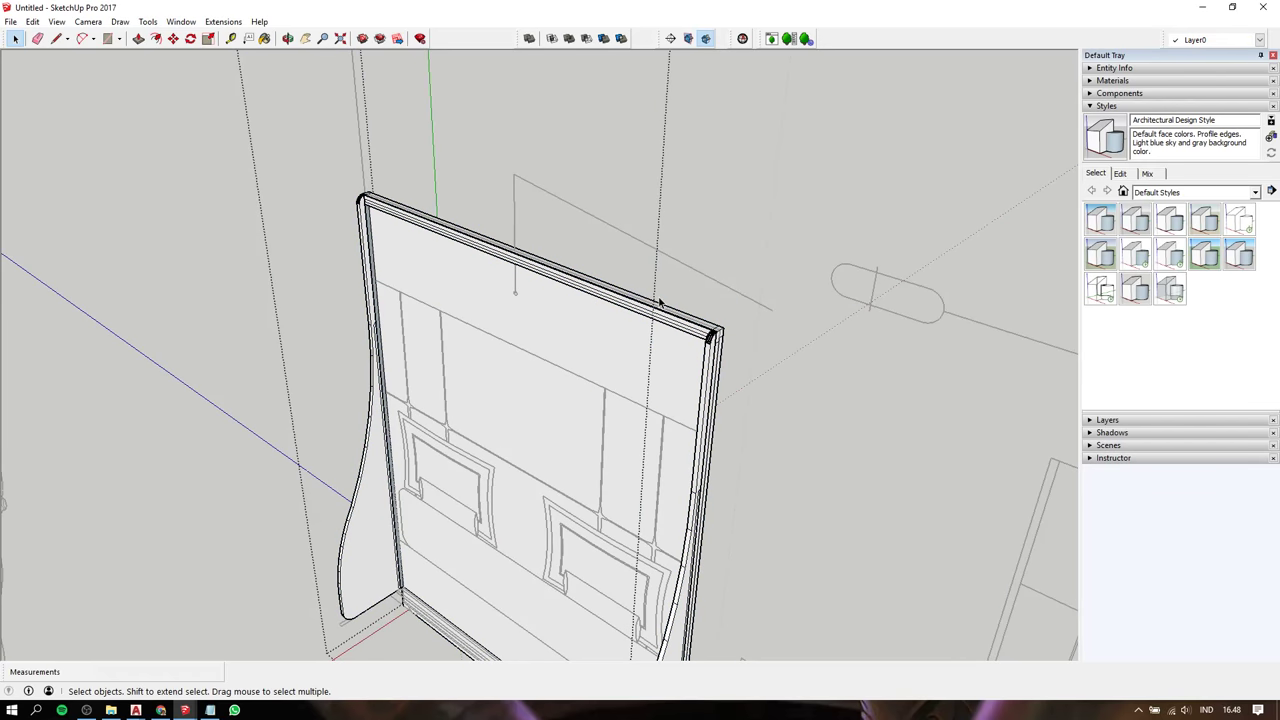
Pick the headboard's thin side face and start pulling it outward with Push/Pull
{"action": "mouse_move", "coordinate": [660, 302]}
{"action": "middle_mouse_down"}
{"action": "mouse_move", "coordinate": [677, 289]}
{"action": "mouse_move", "coordinate": [443, 243]}
{"action": "mouse_move", "coordinate": [437, 266]}
{"action": "mouse_move", "coordinate": [754, 213]}
{"action": "mouse_move", "coordinate": [466, 170]}
{"action": "mouse_move", "coordinate": [583, 349]}
{"action": "mouse_move", "coordinate": [869, 254]}
{"action": "mouse_move", "coordinate": [1089, 254]}
{"action": "mouse_move", "coordinate": [764, 403]}
{"action": "middle_mouse_up"}
{"action": "scroll", "coordinate": [764, 403], "scroll_direction": "up", "scroll_amount": 3}
{"action": "scroll", "coordinate": [660, 418], "scroll_direction": "up", "scroll_amount": 2}
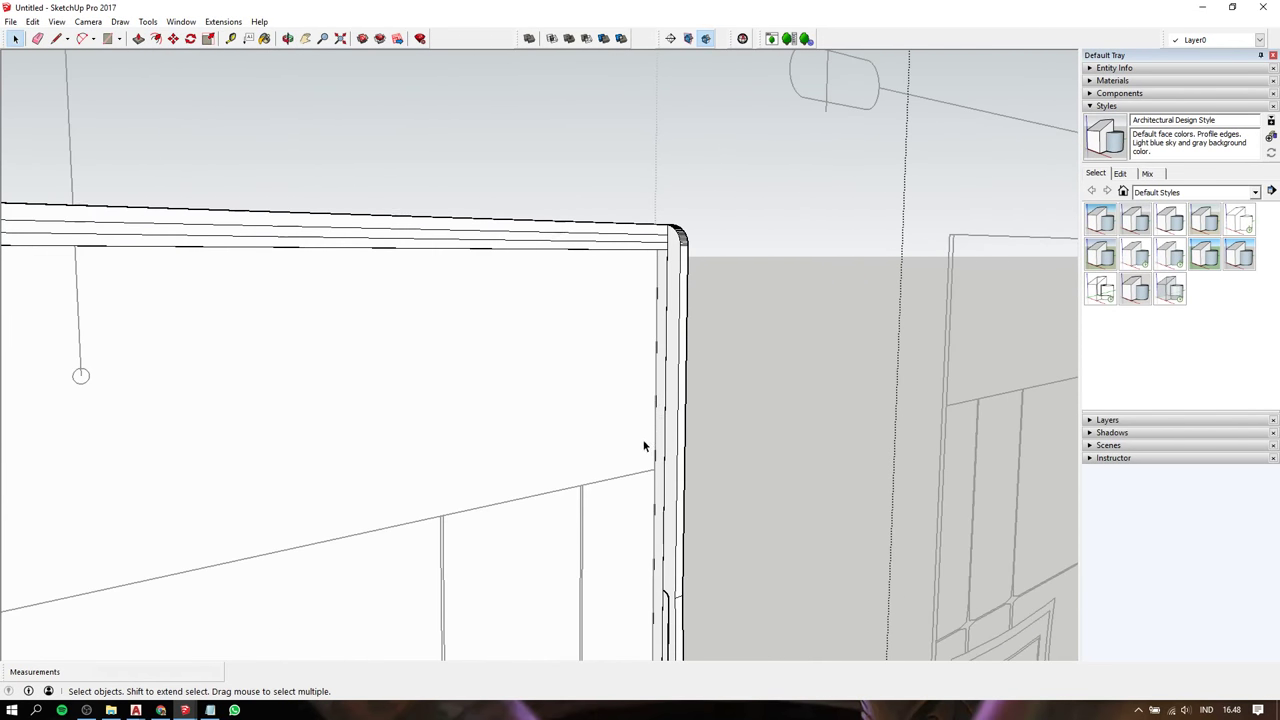
{"action": "mouse_move", "coordinate": [623, 500]}
{"action": "middle_mouse_down", "text": "shift"}
{"action": "mouse_move", "coordinate": [585, 135]}
{"action": "mouse_move", "coordinate": [598, 213]}
{"action": "mouse_move", "coordinate": [677, 154]}
{"action": "mouse_move", "coordinate": [642, 500]}
{"action": "middle_mouse_up", "text": "shift"}
{"action": "mouse_move", "coordinate": [640, 314]}
{"action": "middle_mouse_down"}
{"action": "mouse_move", "coordinate": [808, 240]}
{"action": "mouse_move", "coordinate": [666, 323]}
{"action": "middle_mouse_up"}
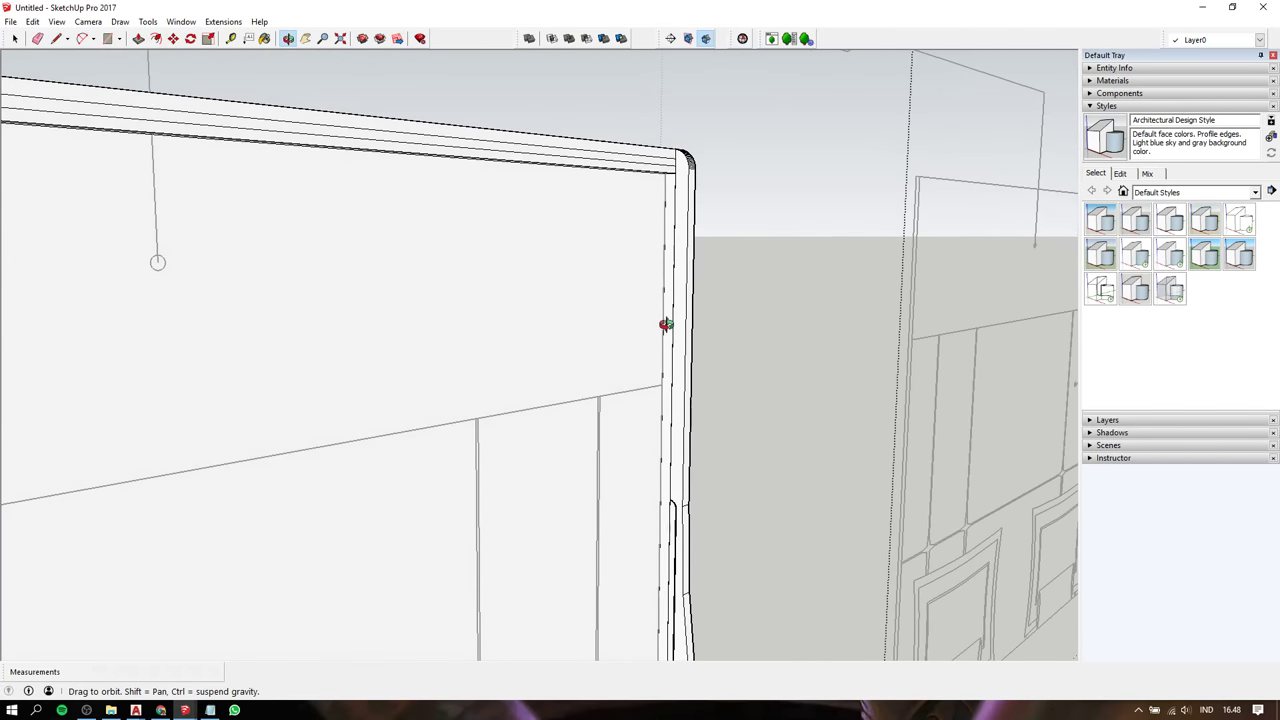
{"action": "scroll", "coordinate": [662, 242], "scroll_direction": "up", "scroll_amount": 3}
{"action": "left_click", "coordinate": [670, 235]}
{"action": "left_click", "coordinate": [671, 234]}
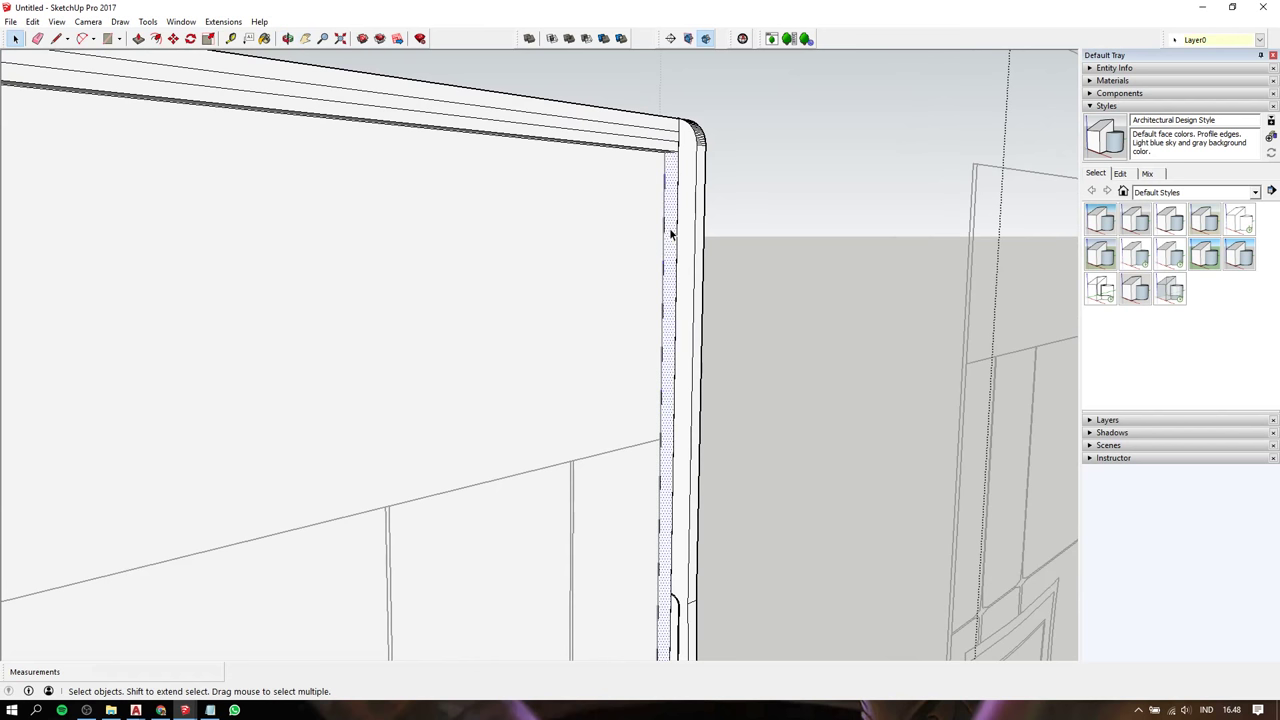
{"action": "key", "text": "p"}
{"action": "left_click", "coordinate": [670, 234]}
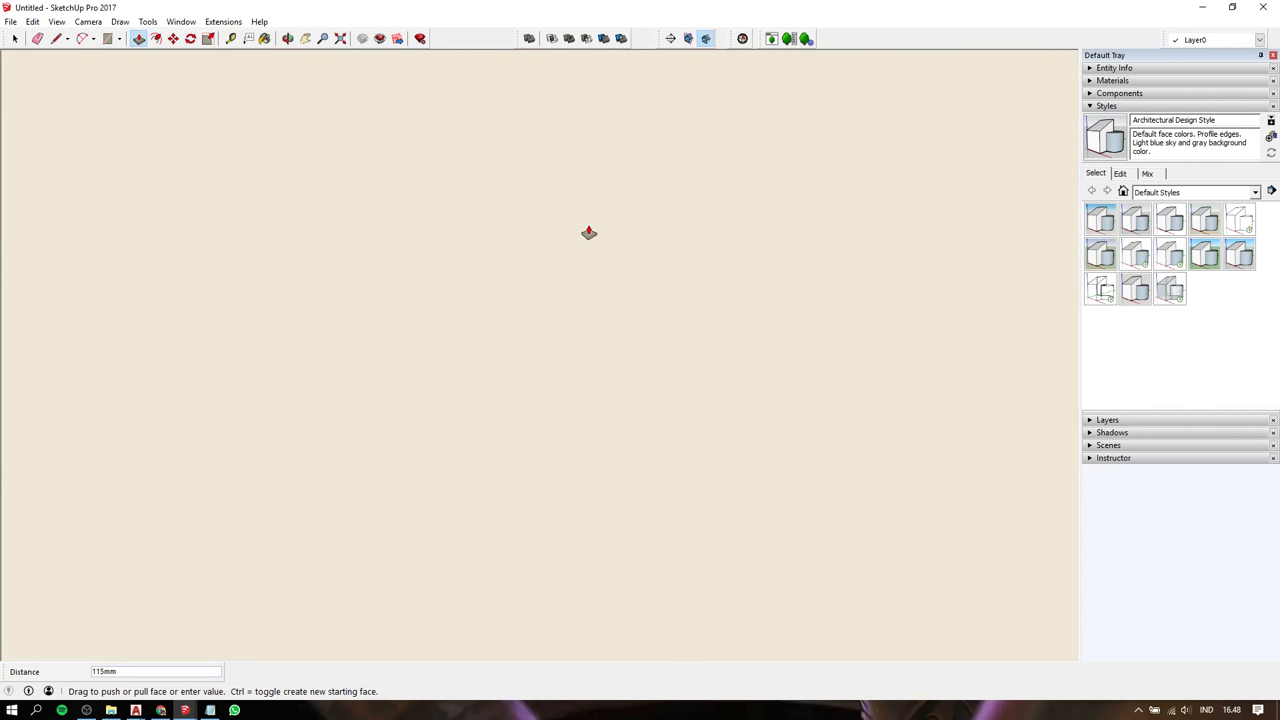
Extend the thin side face about 1321 mm across the headboard front
{"action": "scroll", "coordinate": [589, 233], "scroll_direction": "down", "scroll_amount": 3}
{"action": "scroll", "coordinate": [589, 233], "scroll_direction": "down", "scroll_amount": 2}
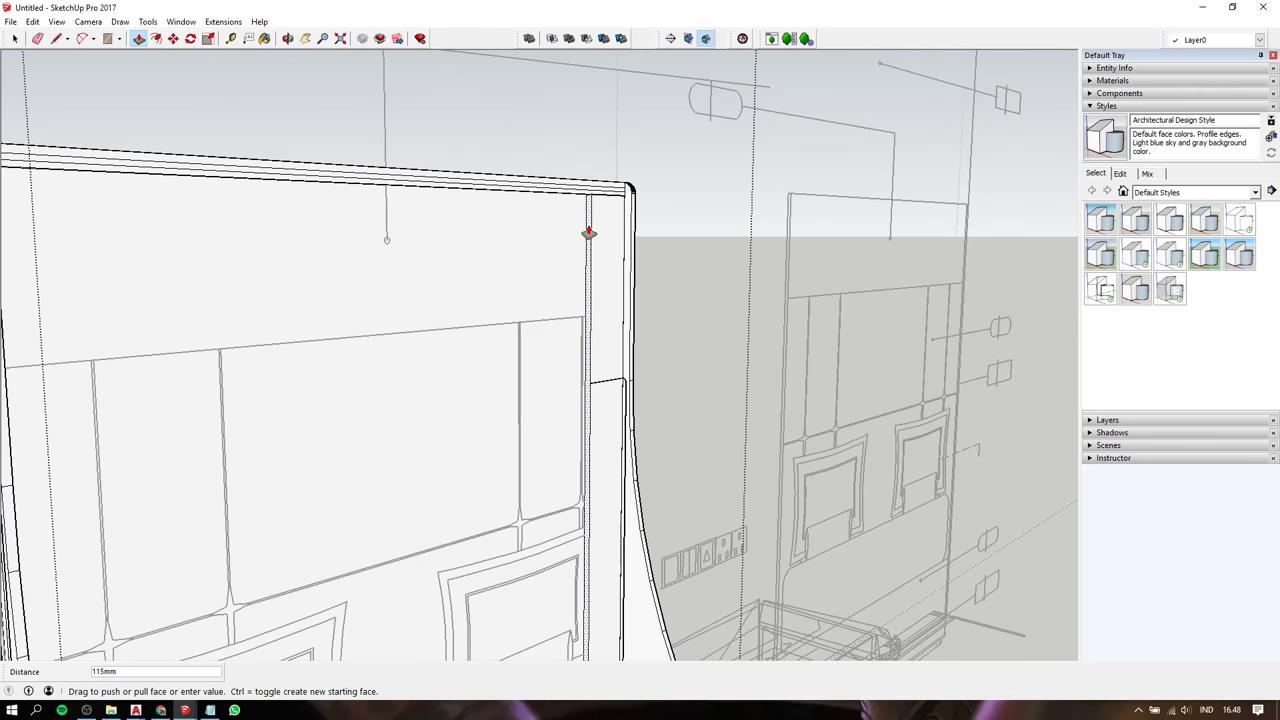
{"action": "middle_click_drag", "start_coordinate": [589, 233], "coordinate": [191, 271]}
{"action": "scroll", "coordinate": [137, 270], "scroll_direction": "up", "scroll_amount": 2}
{"action": "scroll", "coordinate": [68, 209], "scroll_direction": "up", "scroll_amount": 1}
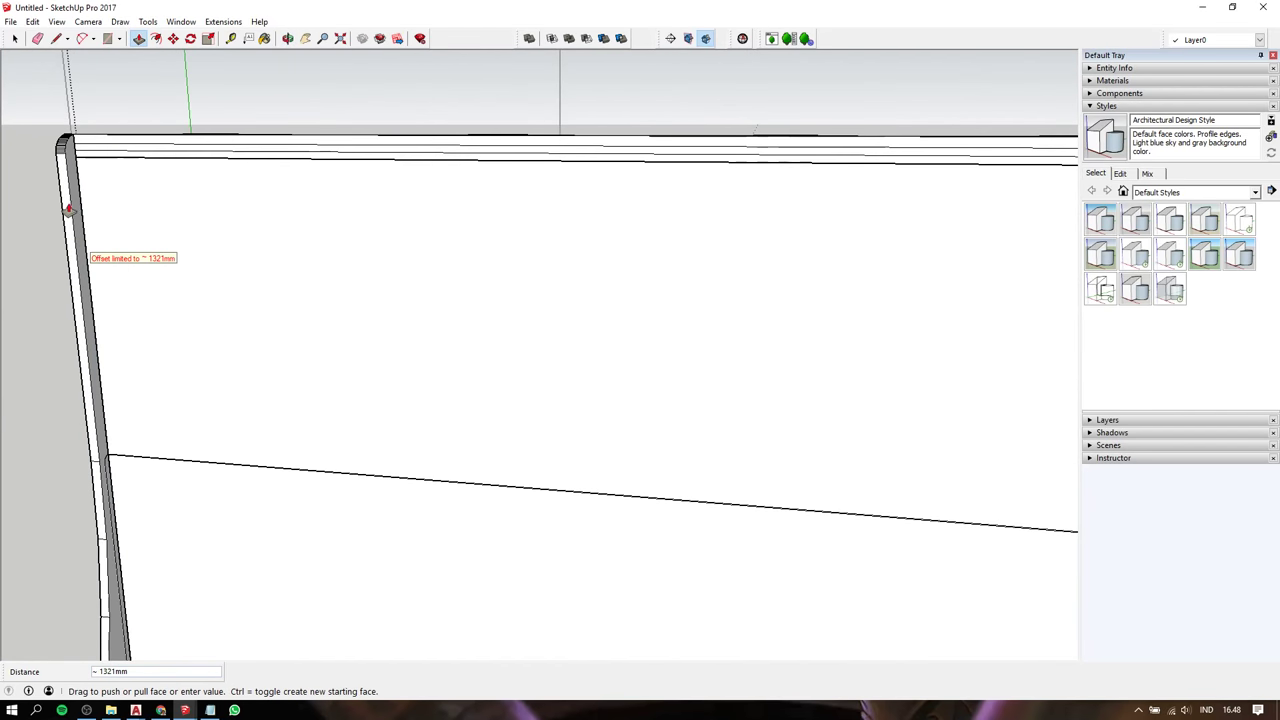
{"action": "left_click", "coordinate": [100, 152]}
Start pushing the headboard's front face, then cancel the unfinished push
{"action": "scroll", "coordinate": [166, 163], "scroll_direction": "down", "scroll_amount": 5}
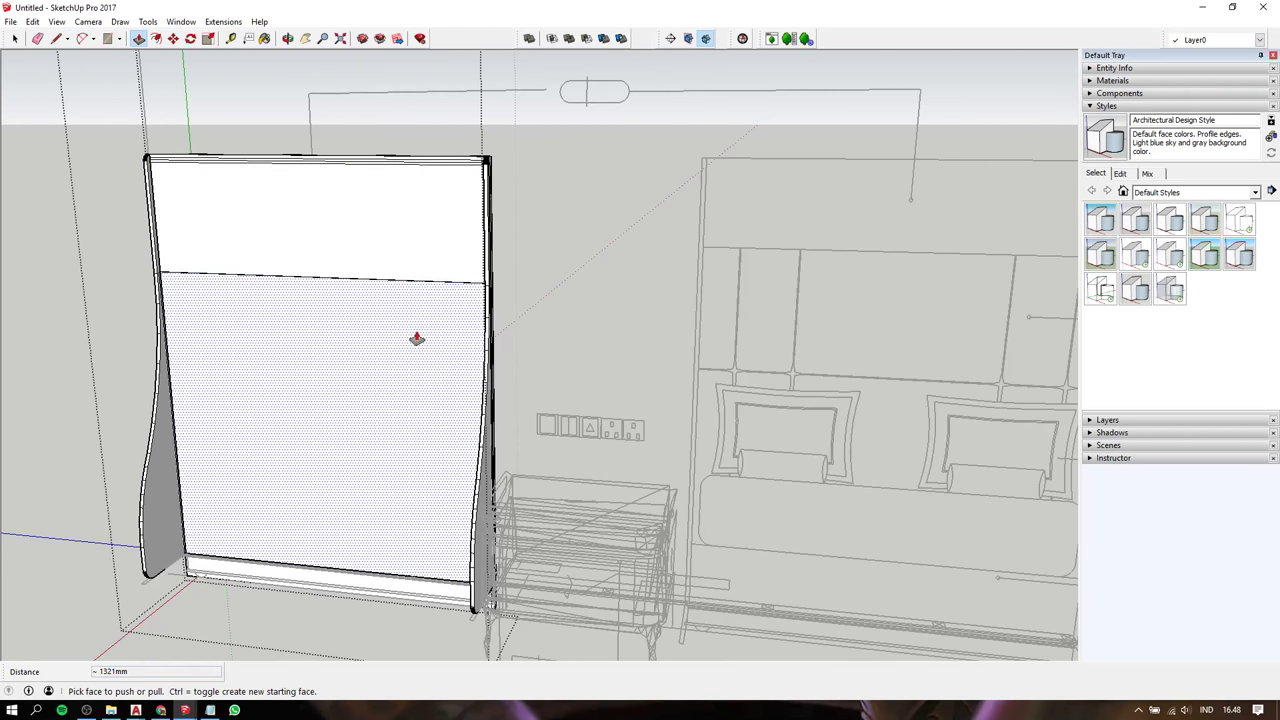
{"action": "scroll", "coordinate": [137, 274], "scroll_direction": "up", "scroll_amount": 3}
{"action": "scroll", "coordinate": [137, 274], "scroll_direction": "up", "scroll_amount": 3}
{"action": "mouse_move", "coordinate": [294, 343]}
{"action": "middle_mouse_down"}
{"action": "mouse_move", "coordinate": [230, 269]}
{"action": "mouse_move", "coordinate": [203, 270]}
{"action": "middle_mouse_up"}
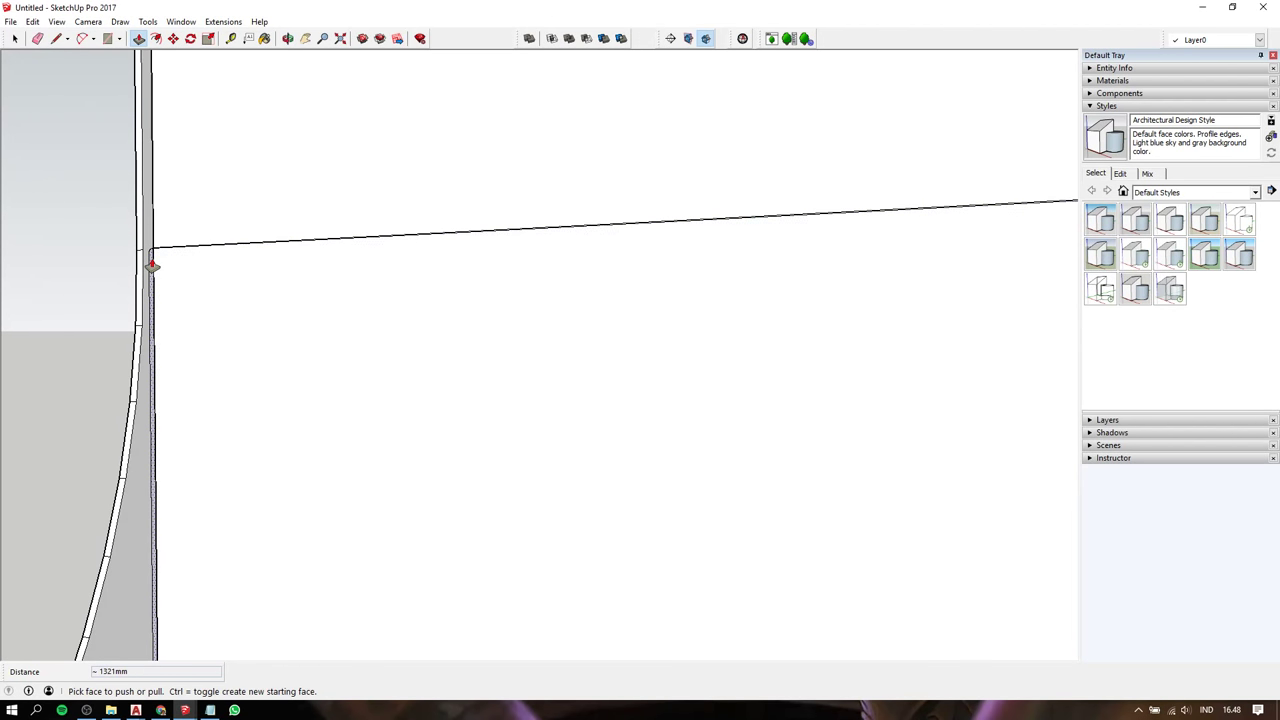
{"action": "left_click", "coordinate": [151, 266]}
{"action": "scroll", "coordinate": [234, 279], "scroll_direction": "down", "scroll_amount": 3}
{"action": "scroll", "coordinate": [234, 279], "scroll_direction": "down", "scroll_amount": 3}
{"action": "mouse_move", "coordinate": [234, 279]}
{"action": "middle_mouse_down"}
{"action": "mouse_move", "coordinate": [280, 277]}
{"action": "mouse_move", "coordinate": [571, 443]}
{"action": "mouse_move", "coordinate": [638, 390]}
{"action": "middle_mouse_up"}
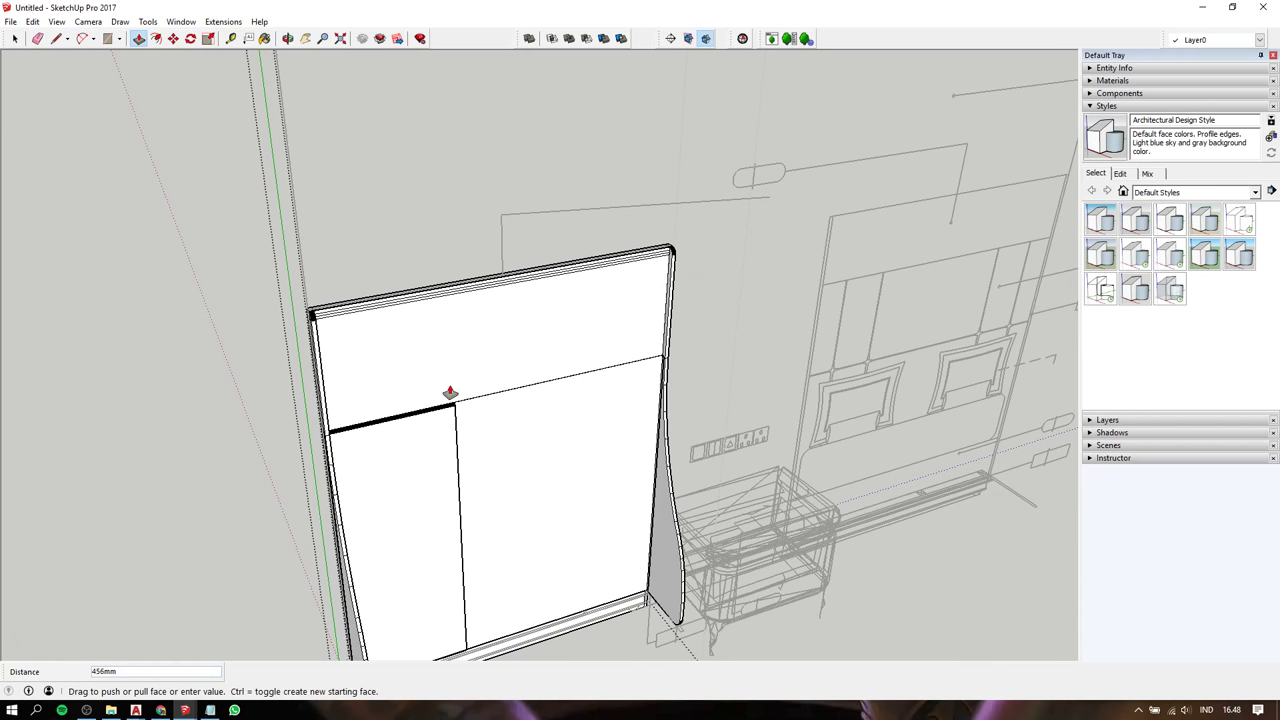
{"action": "key", "text": "space"}
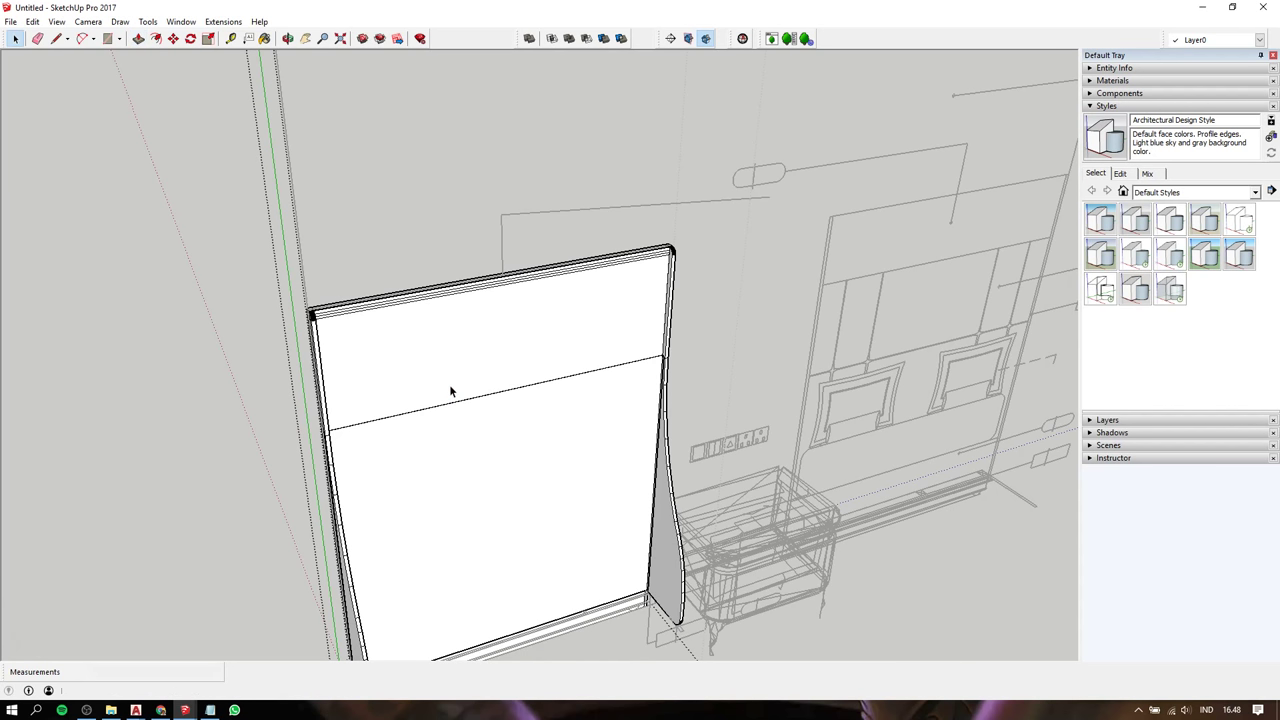
Extrude the thin face at the lower panel's right edge with Push/Pull
{"action": "scroll", "coordinate": [654, 443], "scroll_direction": "up", "scroll_amount": 3}
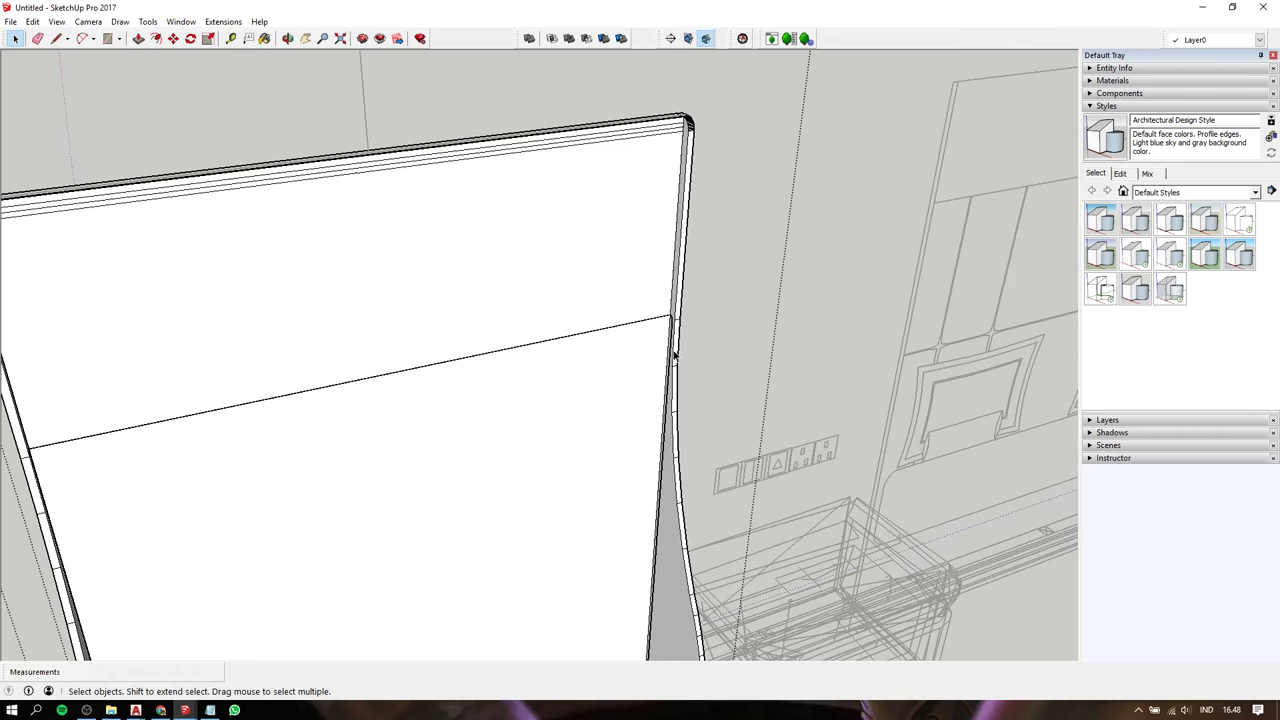
{"action": "scroll", "coordinate": [666, 366], "scroll_direction": "up", "scroll_amount": 2}
{"action": "key", "text": "p"}
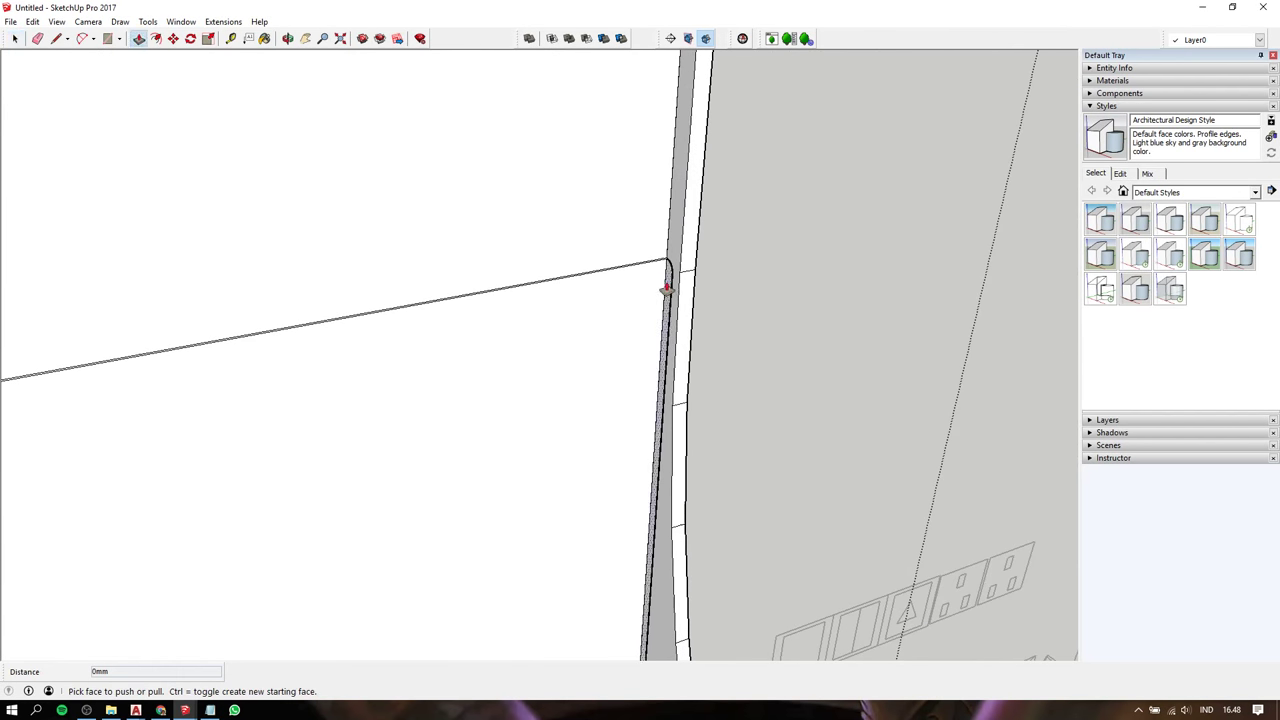
{"action": "left_click", "coordinate": [667, 287]}
{"action": "scroll", "coordinate": [667, 287], "scroll_direction": "down", "scroll_amount": 2}
{"action": "scroll", "coordinate": [667, 287], "scroll_direction": "down", "scroll_amount": 3}
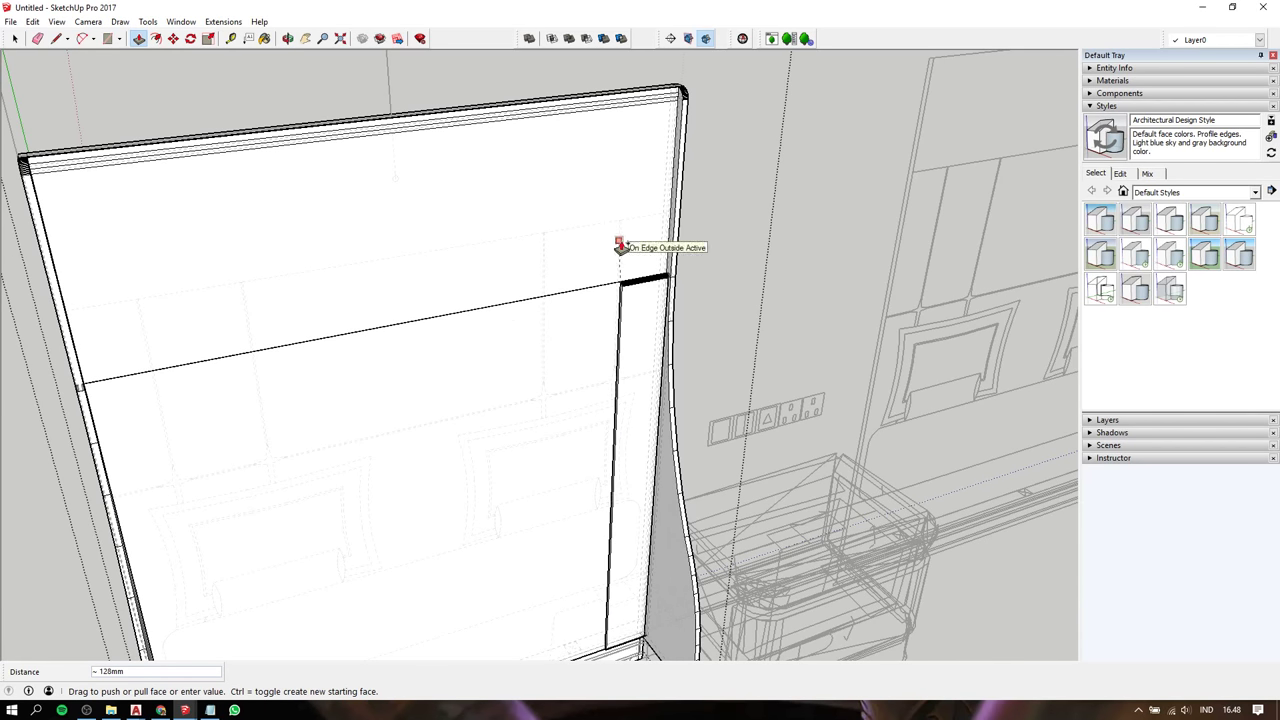
{"action": "left_click", "coordinate": [619, 244]}
{"action": "scroll", "coordinate": [618, 302], "scroll_direction": "up", "scroll_amount": 2}
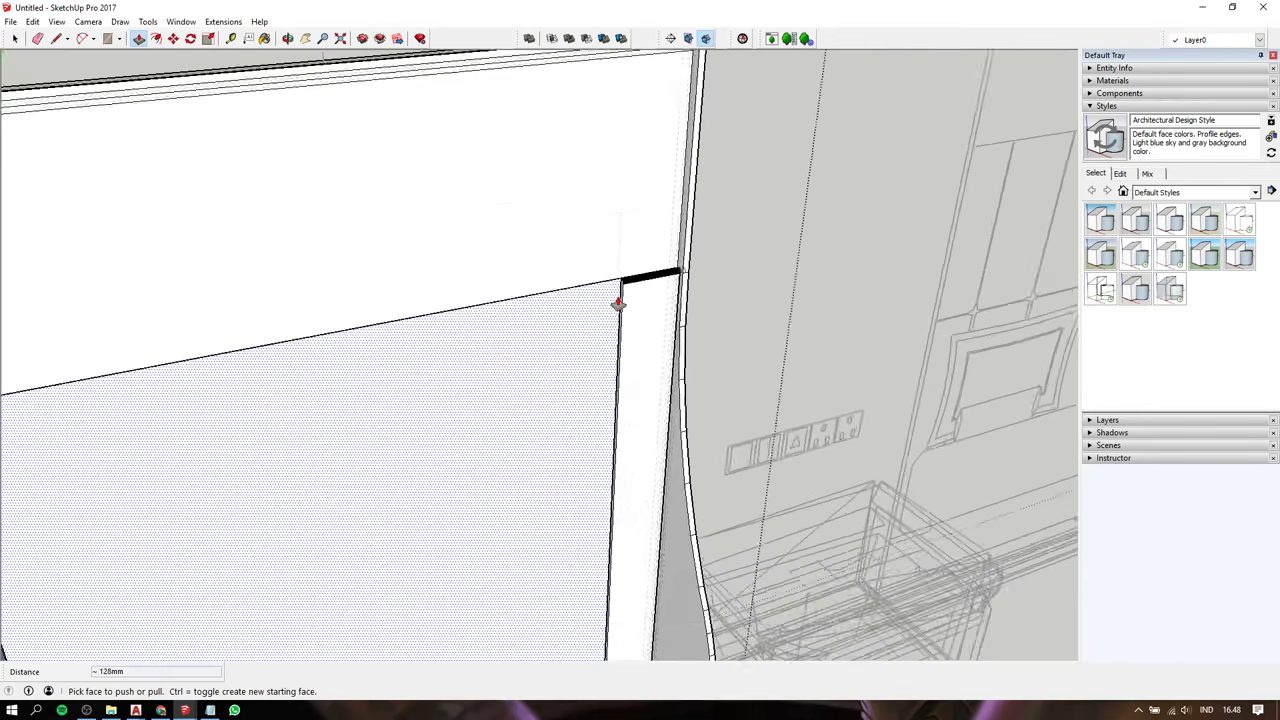
{"action": "scroll", "coordinate": [618, 302], "scroll_direction": "up", "scroll_amount": 2}
{"action": "key", "text": "space"}
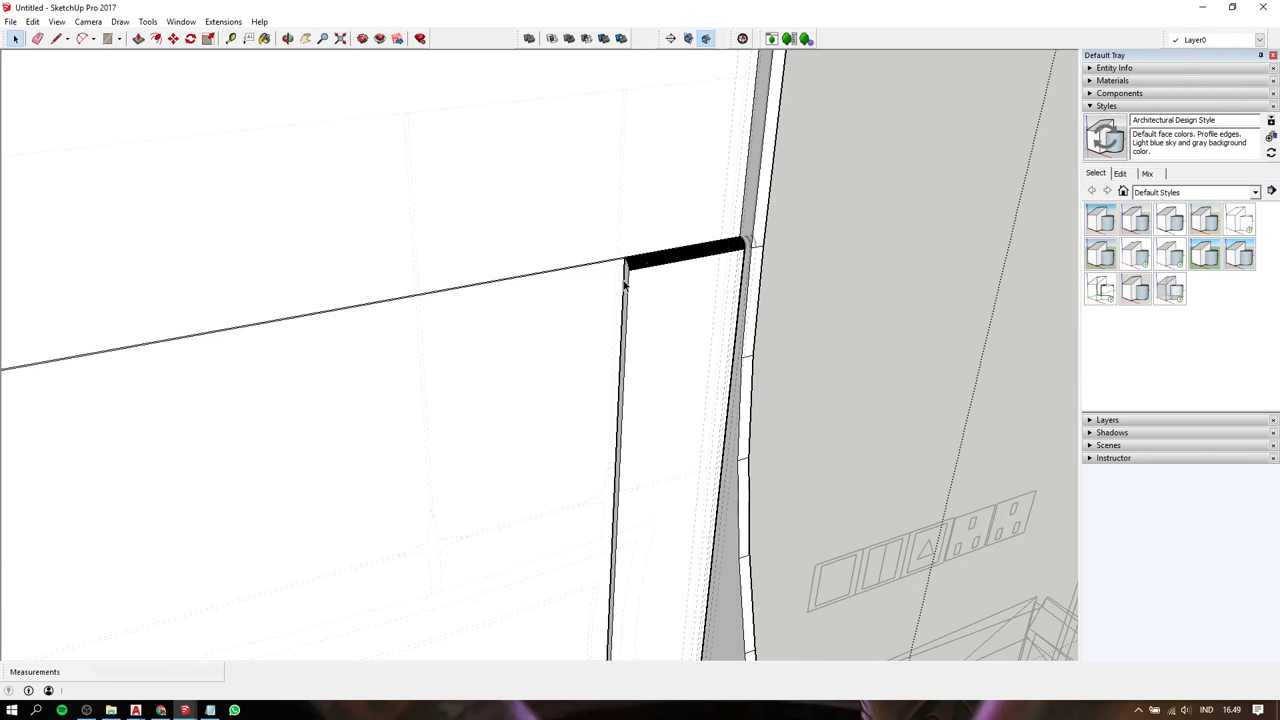
Pull a thin vertical face out 3 mm, then extend it about 198 mm leftwards
{"action": "key", "text": "p"}
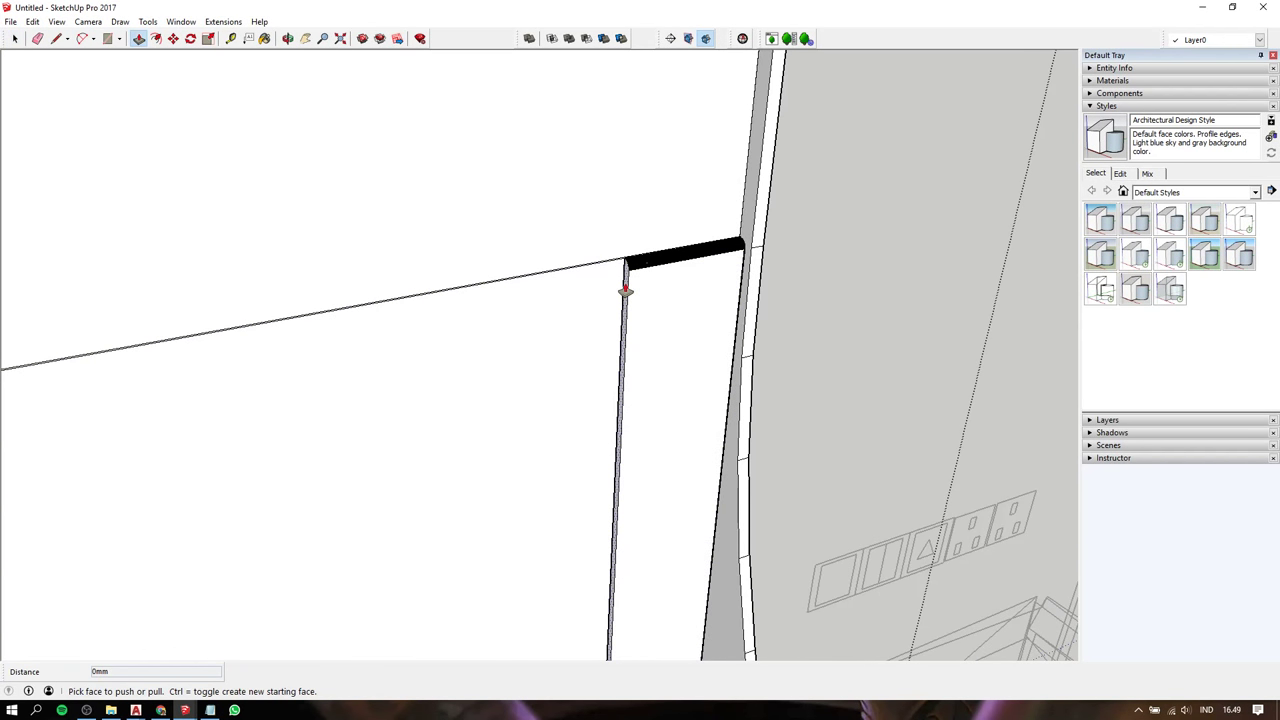
{"action": "left_click", "coordinate": [624, 290]}
{"action": "scroll", "coordinate": [624, 290], "scroll_direction": "down", "scroll_amount": 2}
{"action": "scroll", "coordinate": [624, 290], "scroll_direction": "down", "scroll_amount": 2}
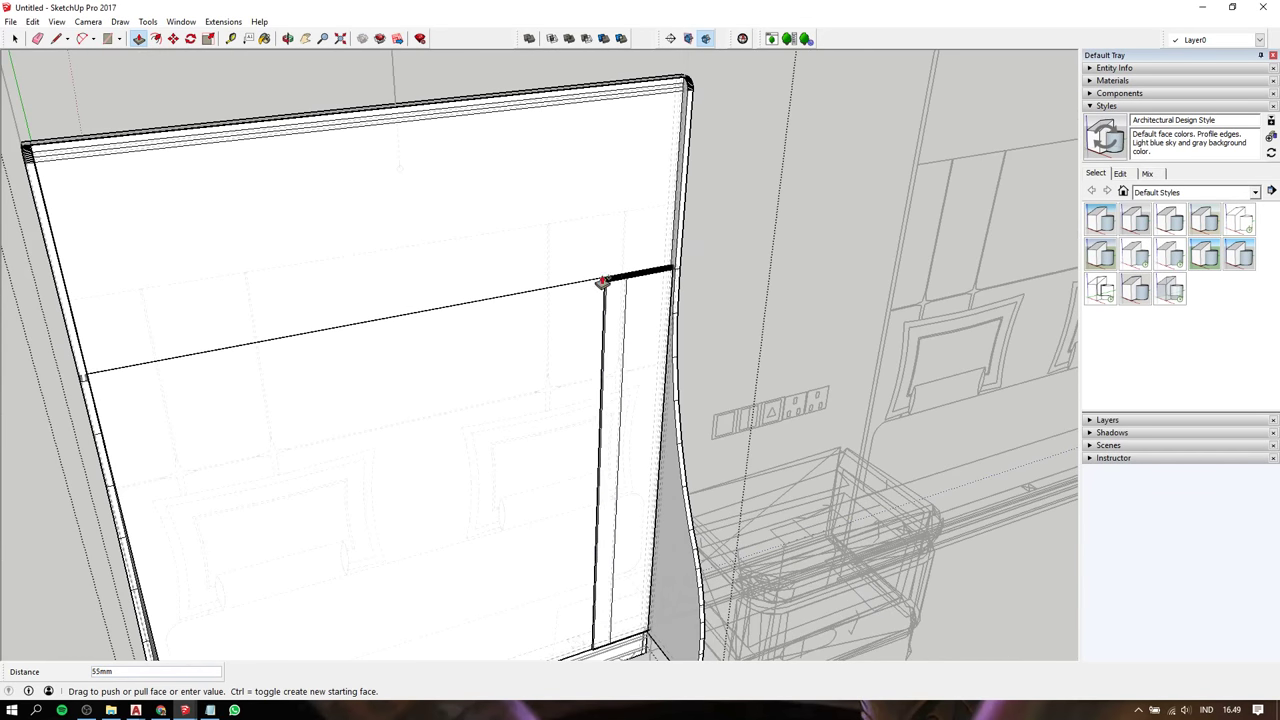
{"action": "scroll", "coordinate": [600, 243], "scroll_direction": "up", "scroll_amount": 2}
{"action": "scroll", "coordinate": [626, 229], "scroll_direction": "up", "scroll_amount": 2}
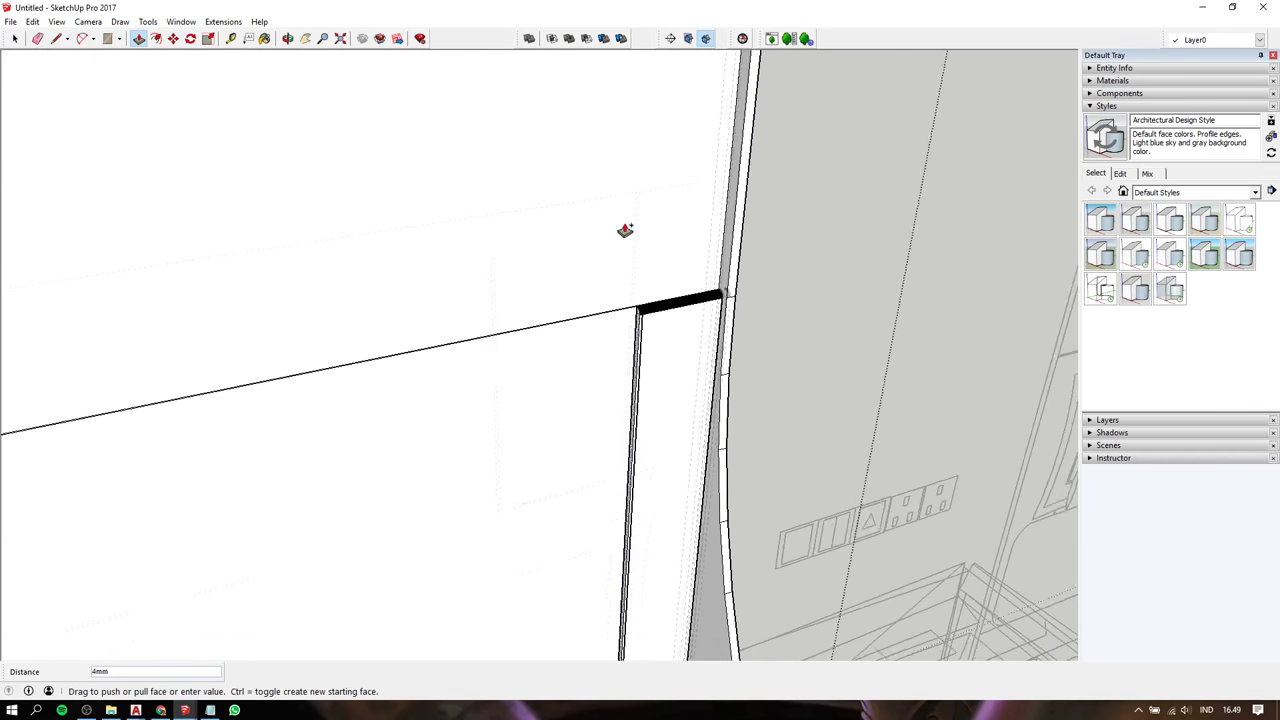
{"action": "scroll", "coordinate": [632, 215], "scroll_direction": "up", "scroll_amount": 1}
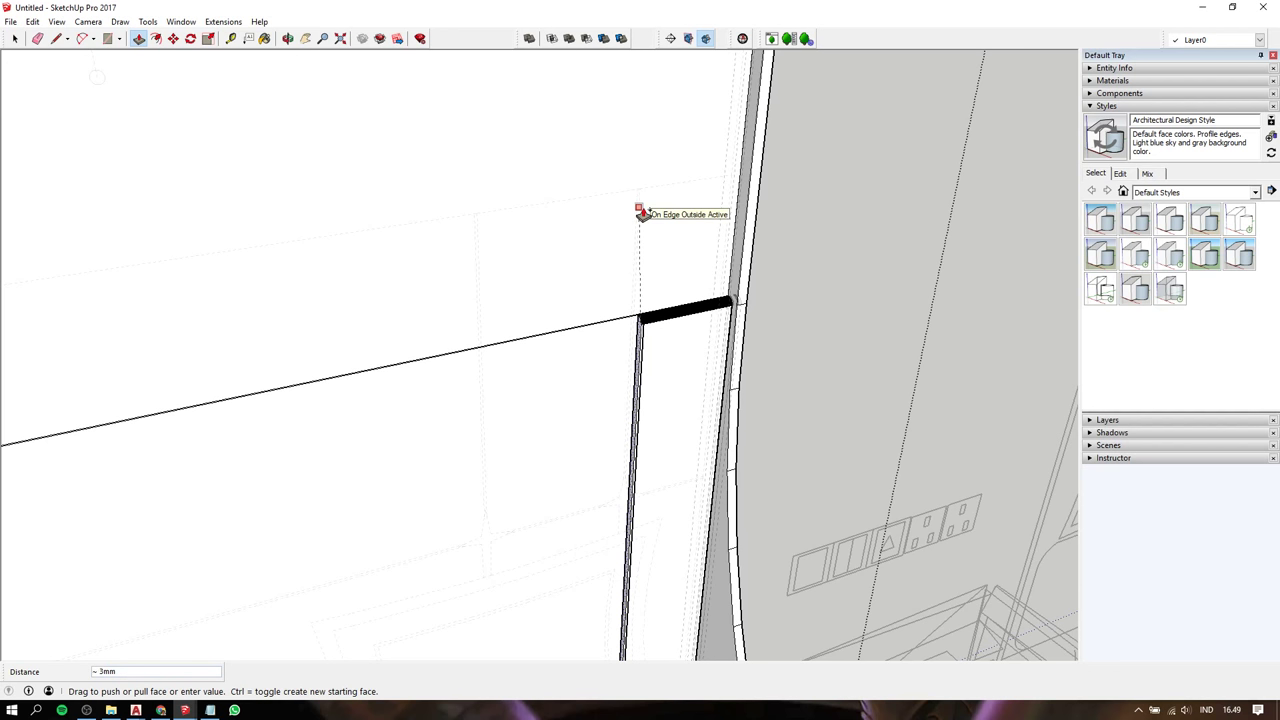
{"action": "left_click", "coordinate": [643, 213]}
{"action": "left_click", "coordinate": [638, 350]}
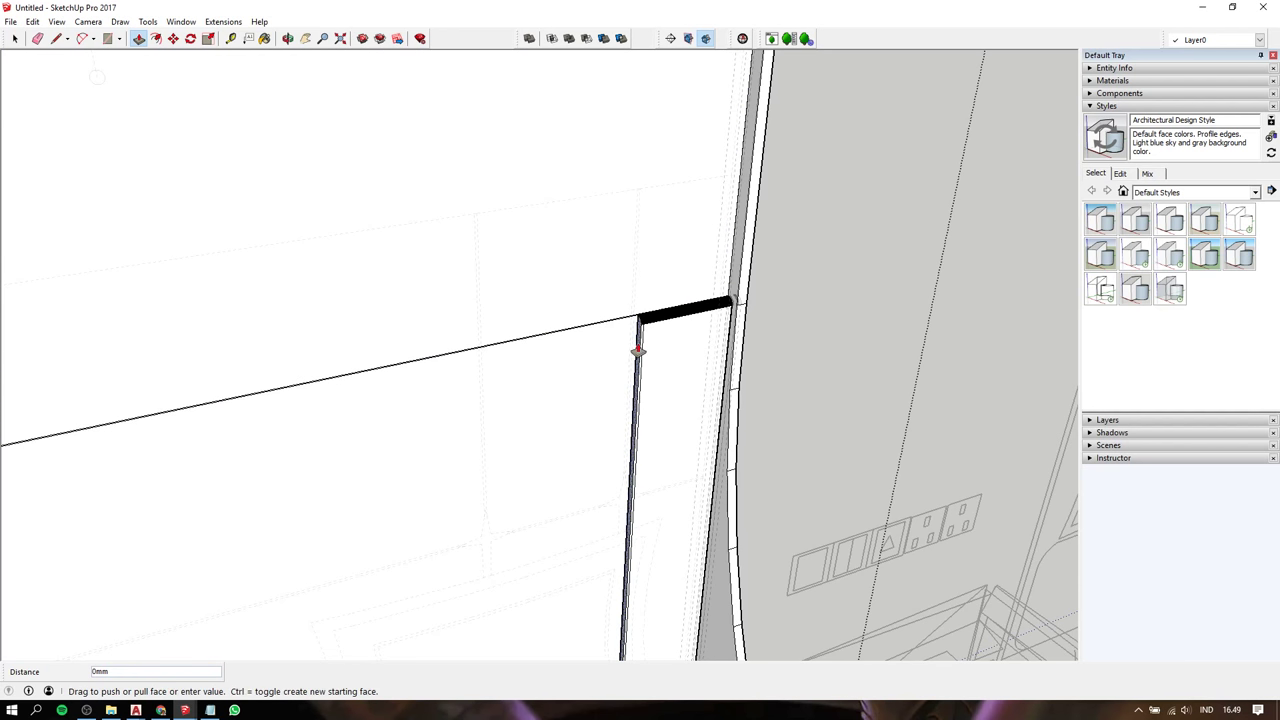
{"action": "left_click", "coordinate": [480, 256]}
Extrude the next thin vertical face 3 mm, then stretch it 668 mm leftwards
{"action": "left_click", "coordinate": [488, 380]}
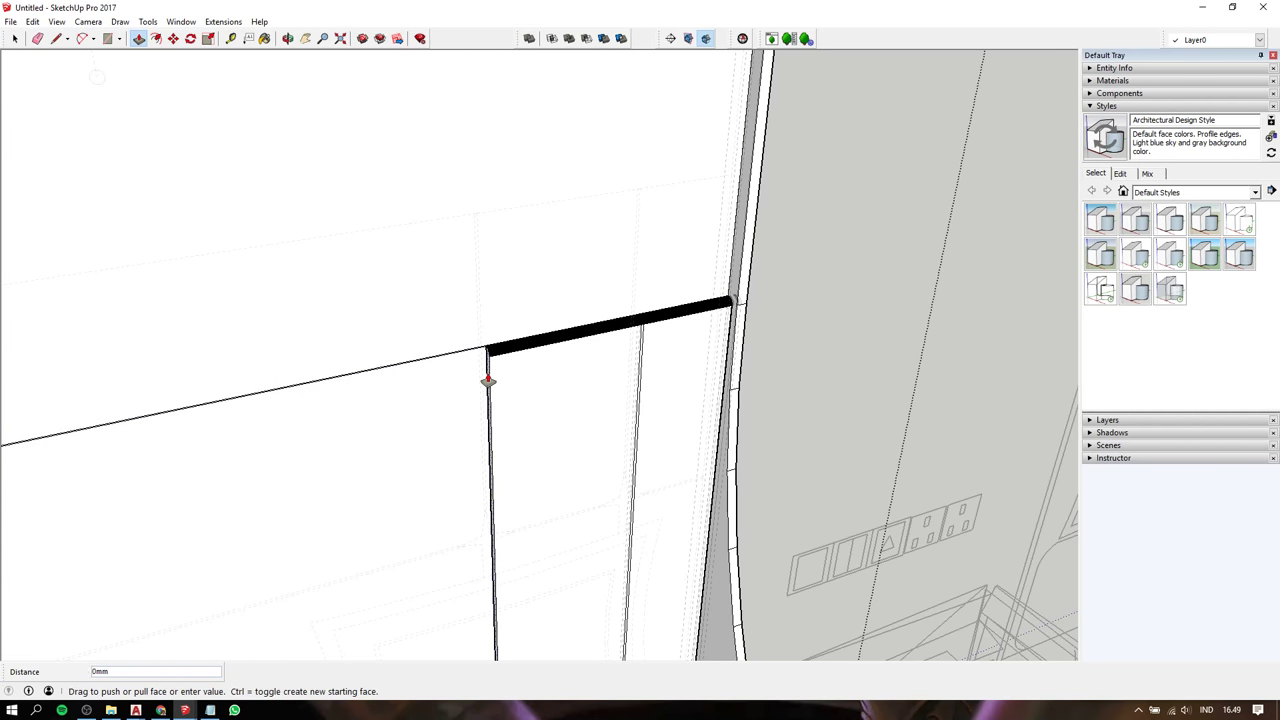
{"action": "left_click", "coordinate": [474, 273]}
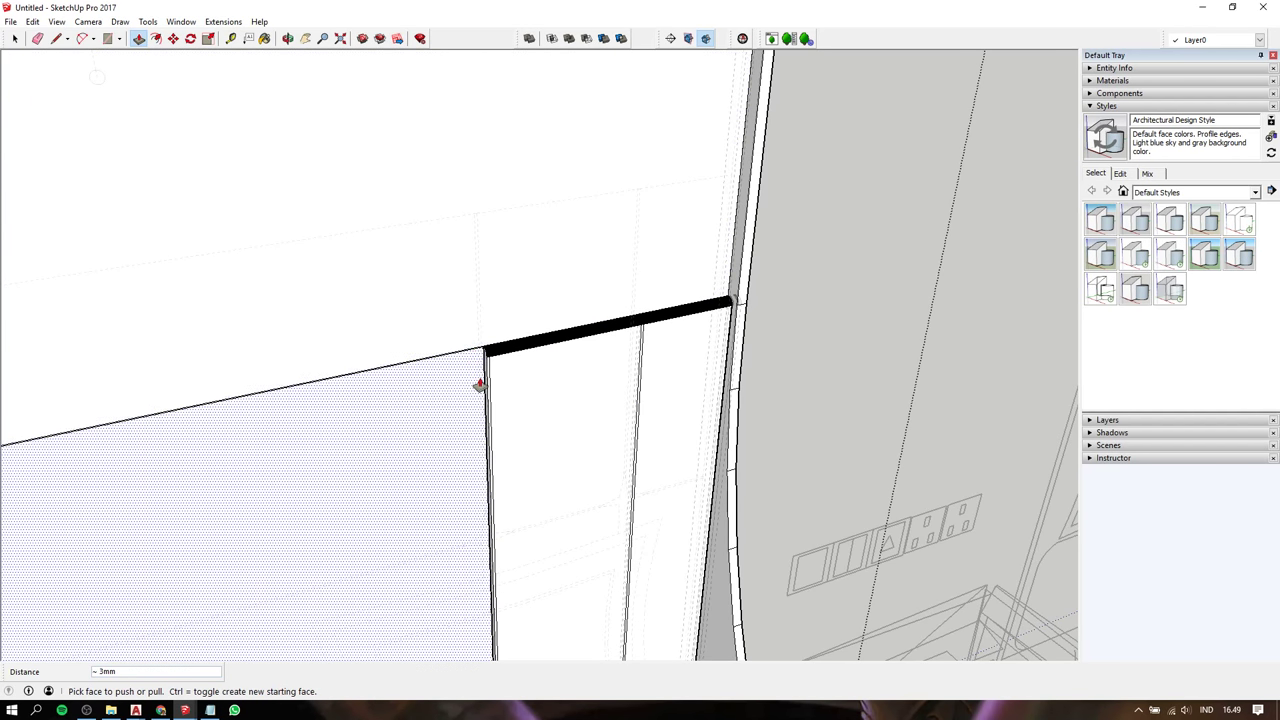
{"action": "left_click", "coordinate": [482, 378]}
{"action": "scroll", "coordinate": [469, 385], "scroll_direction": "down", "scroll_amount": 2}
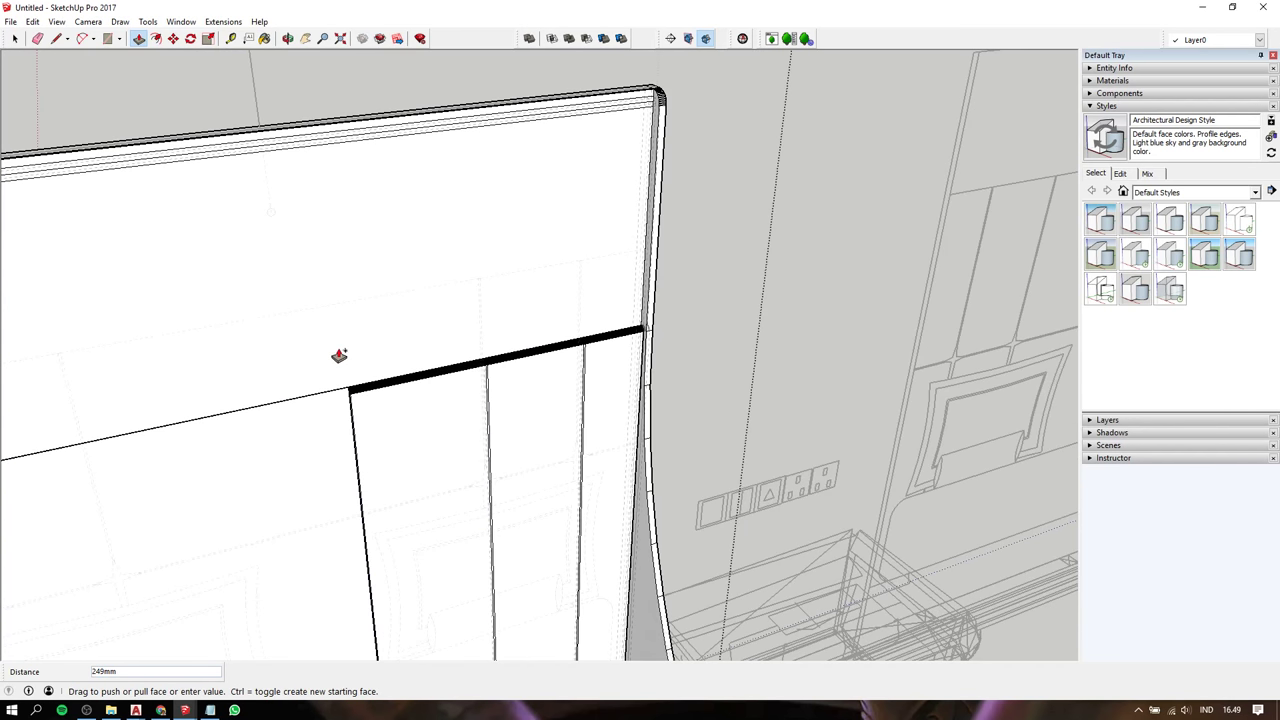
{"action": "scroll", "coordinate": [290, 362], "scroll_direction": "down", "scroll_amount": 1}
{"action": "left_click", "coordinate": [118, 375]}
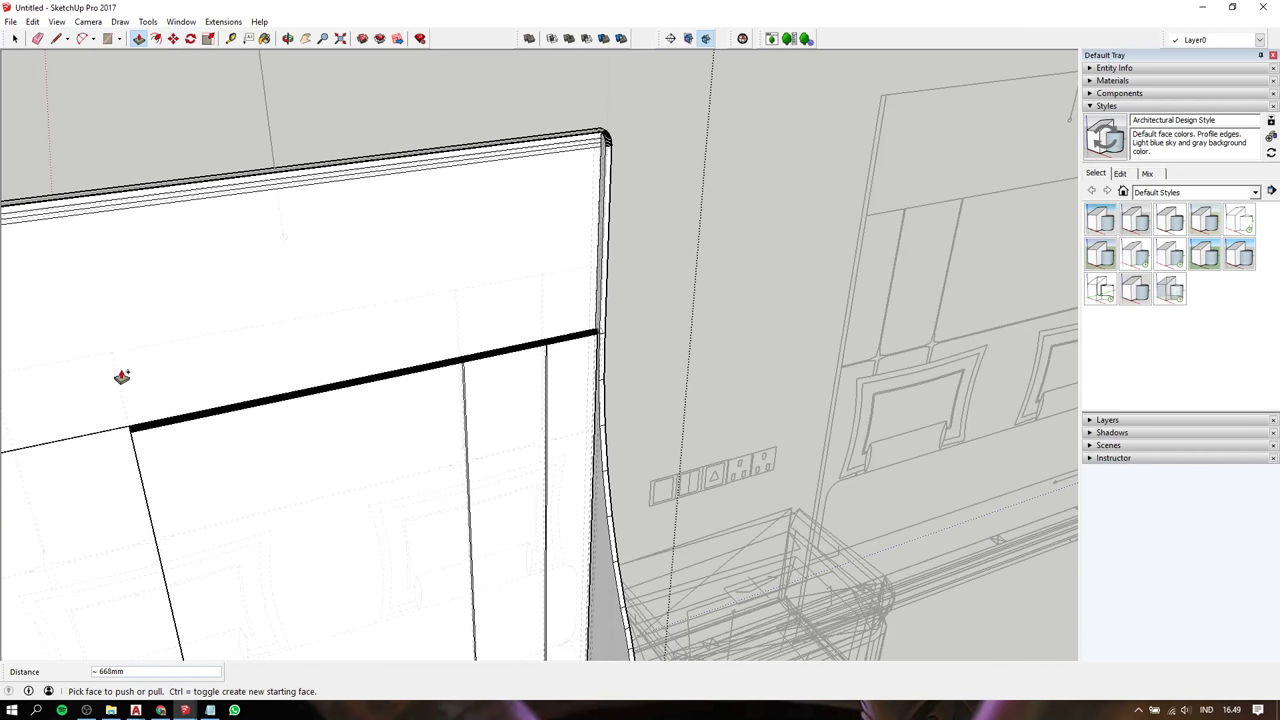
Pull the narrow edge strip at the panel's top corner out 3 mm, then 195 mm
{"action": "middle_click_drag", "start_coordinate": [214, 377], "coordinate": [736, 240], "text": "shift"}
{"action": "scroll", "coordinate": [750, 233], "scroll_direction": "up", "scroll_amount": 2}
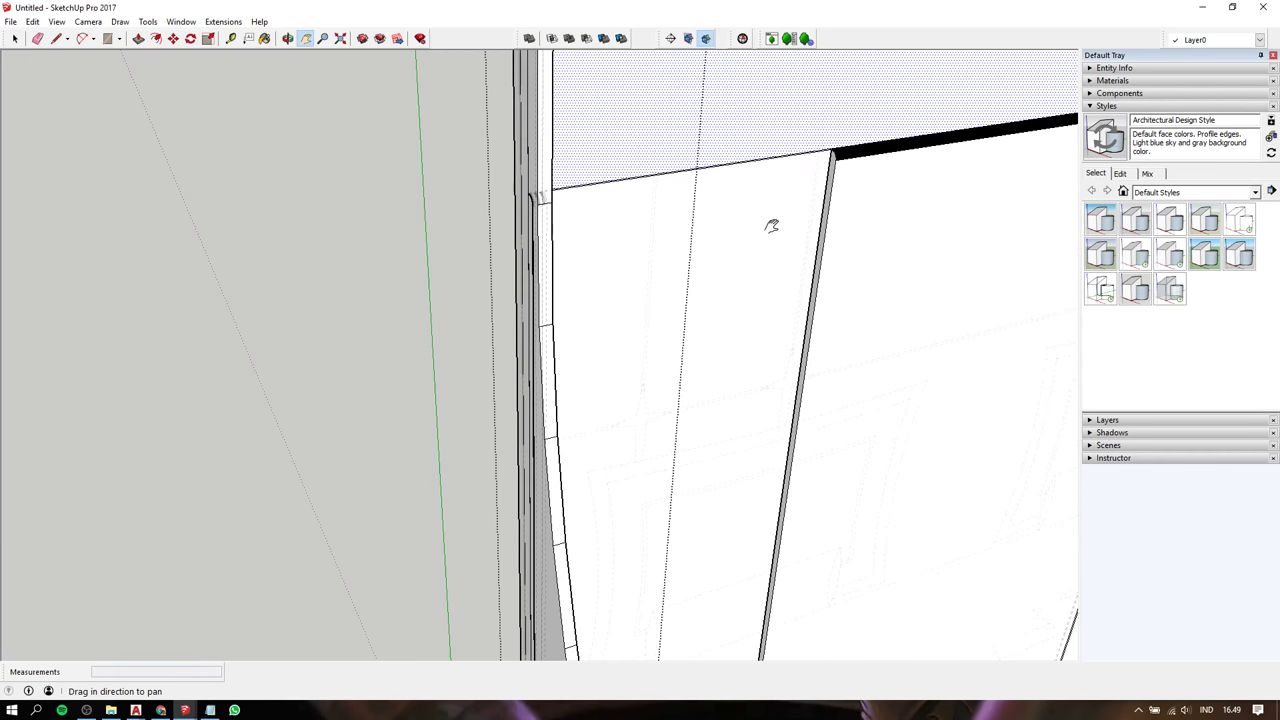
{"action": "mouse_move", "coordinate": [808, 194]}
{"action": "middle_mouse_down", "text": "shift"}
{"action": "mouse_move", "coordinate": [657, 229]}
{"action": "mouse_move", "coordinate": [766, 251]}
{"action": "middle_mouse_up", "text": "shift"}
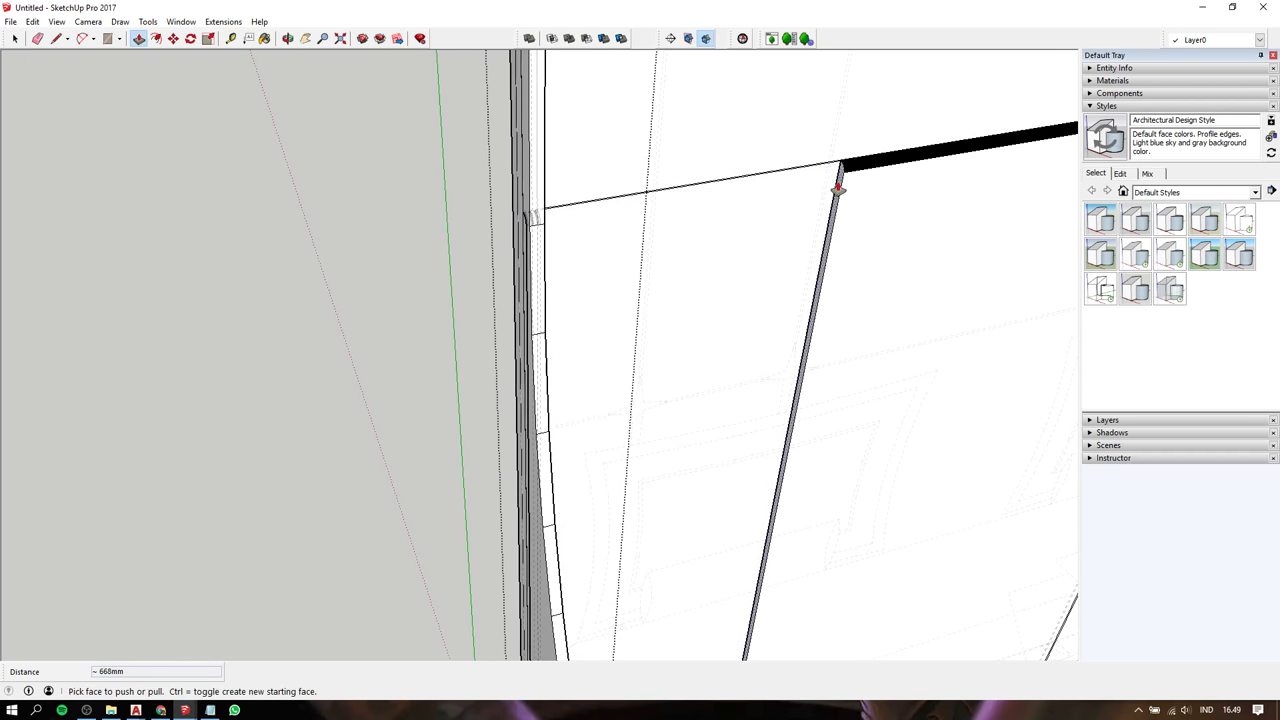
{"action": "left_click", "coordinate": [837, 177]}
{"action": "left_click", "coordinate": [838, 106]}
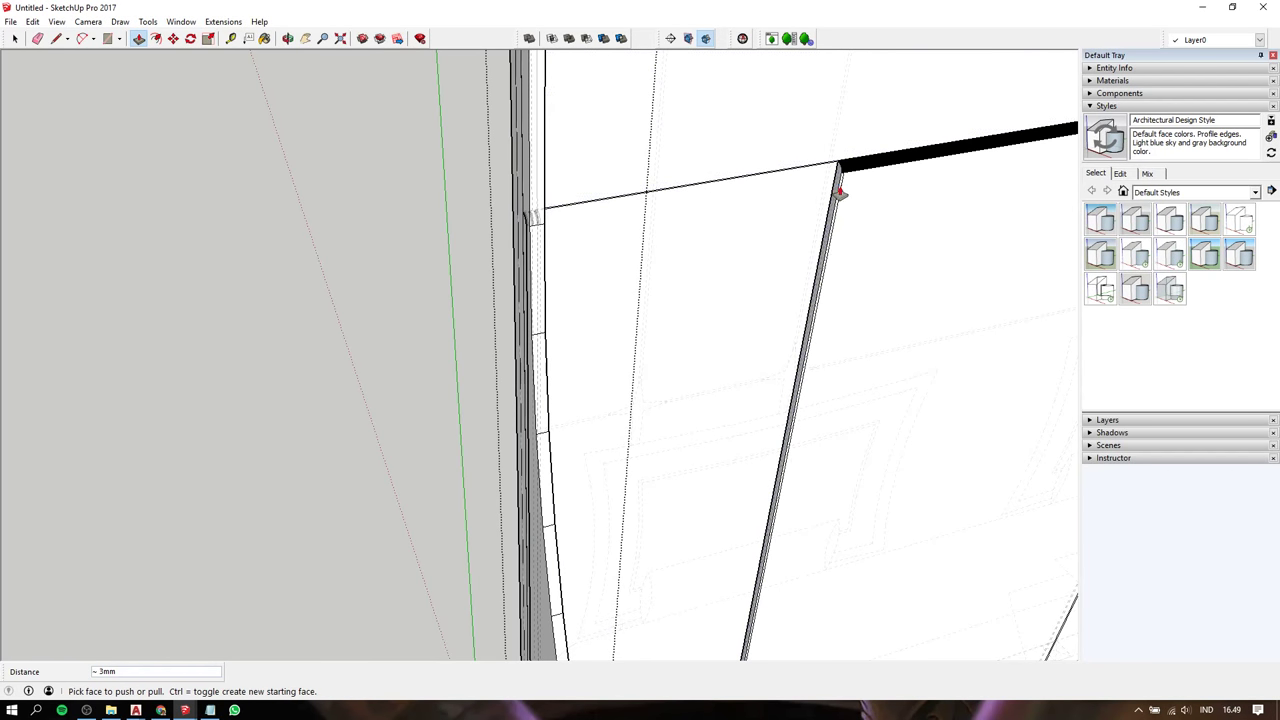
{"action": "left_click", "coordinate": [836, 172]}
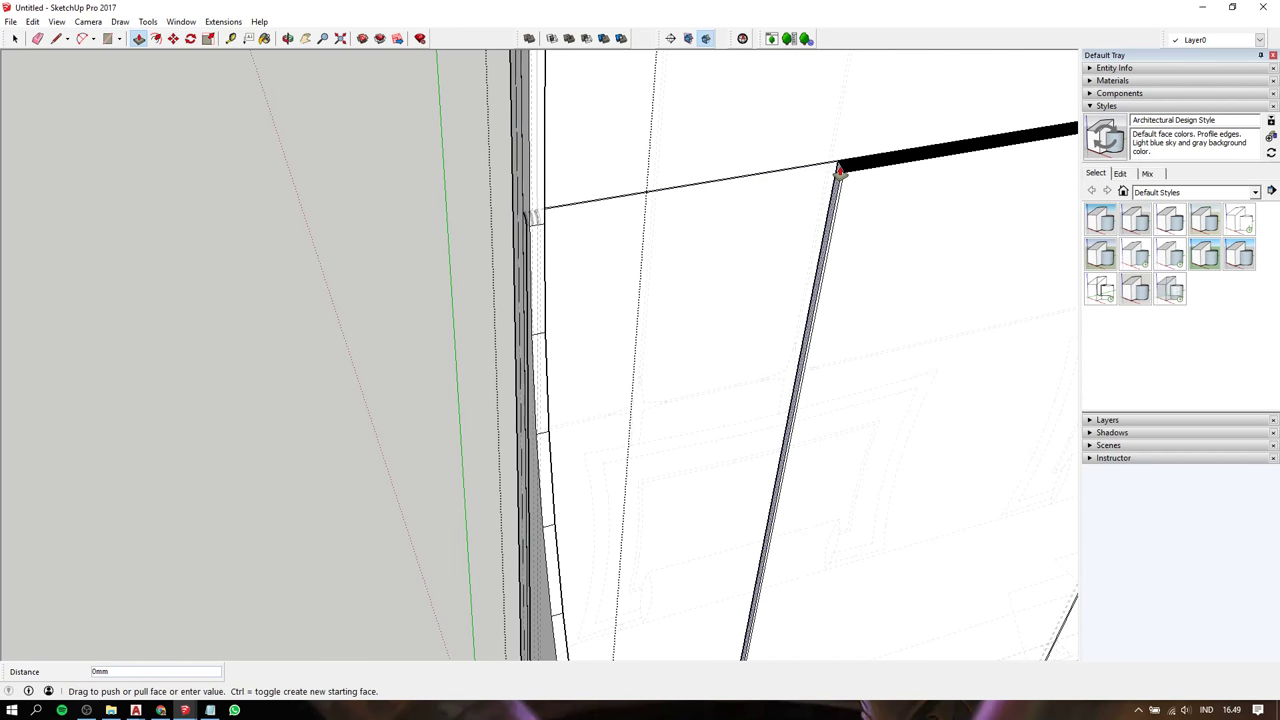
{"action": "left_click", "coordinate": [663, 132]}
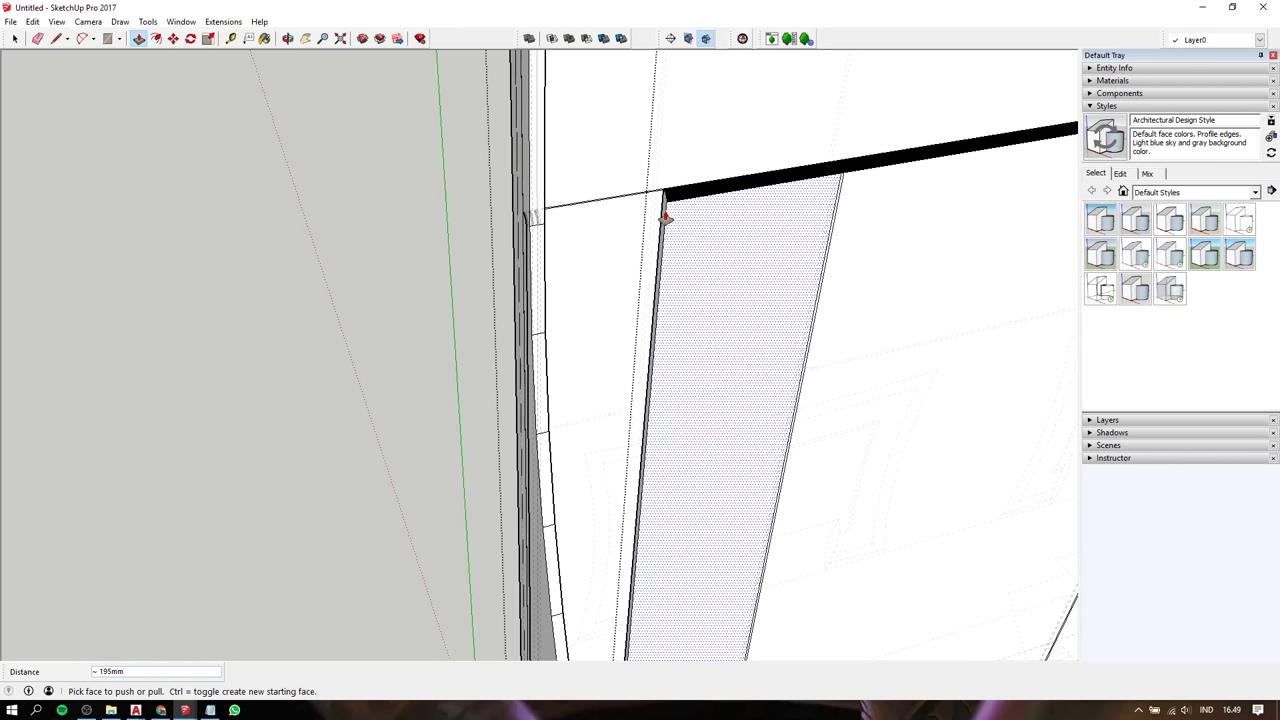
Extrude the next thin edge face and push the face near the panel top to 125 mm
{"action": "left_click", "coordinate": [662, 200]}
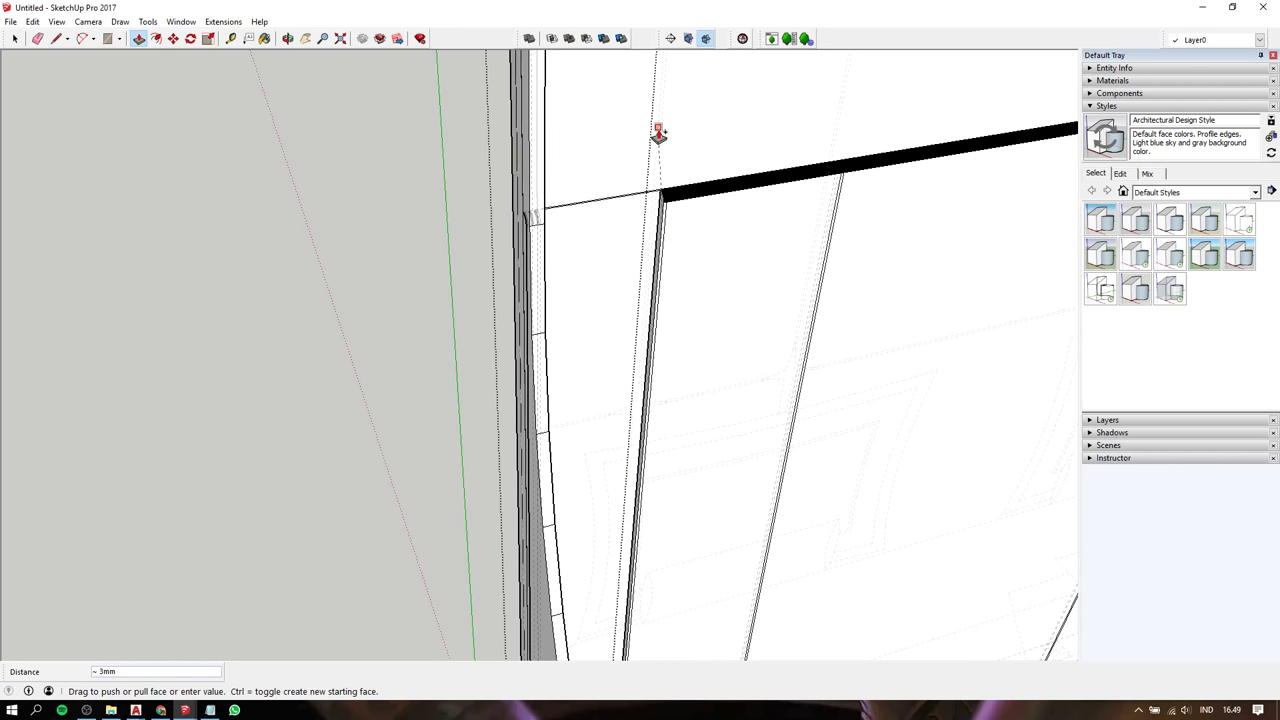
{"action": "left_click", "coordinate": [658, 131]}
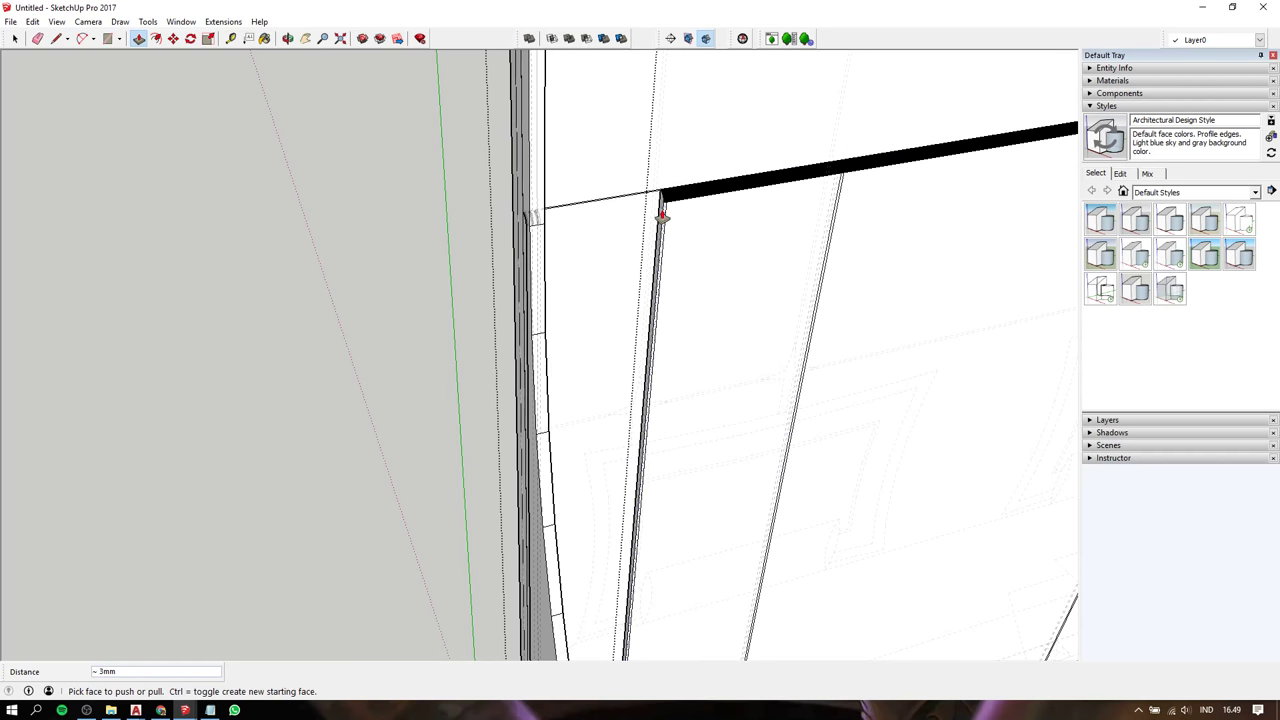
{"action": "left_click", "coordinate": [660, 215]}
{"action": "mouse_move", "coordinate": [620, 206]}
{"action": "middle_mouse_down"}
{"action": "mouse_move", "coordinate": [549, 200]}
{"action": "mouse_move", "coordinate": [529, 214]}
{"action": "middle_mouse_up"}
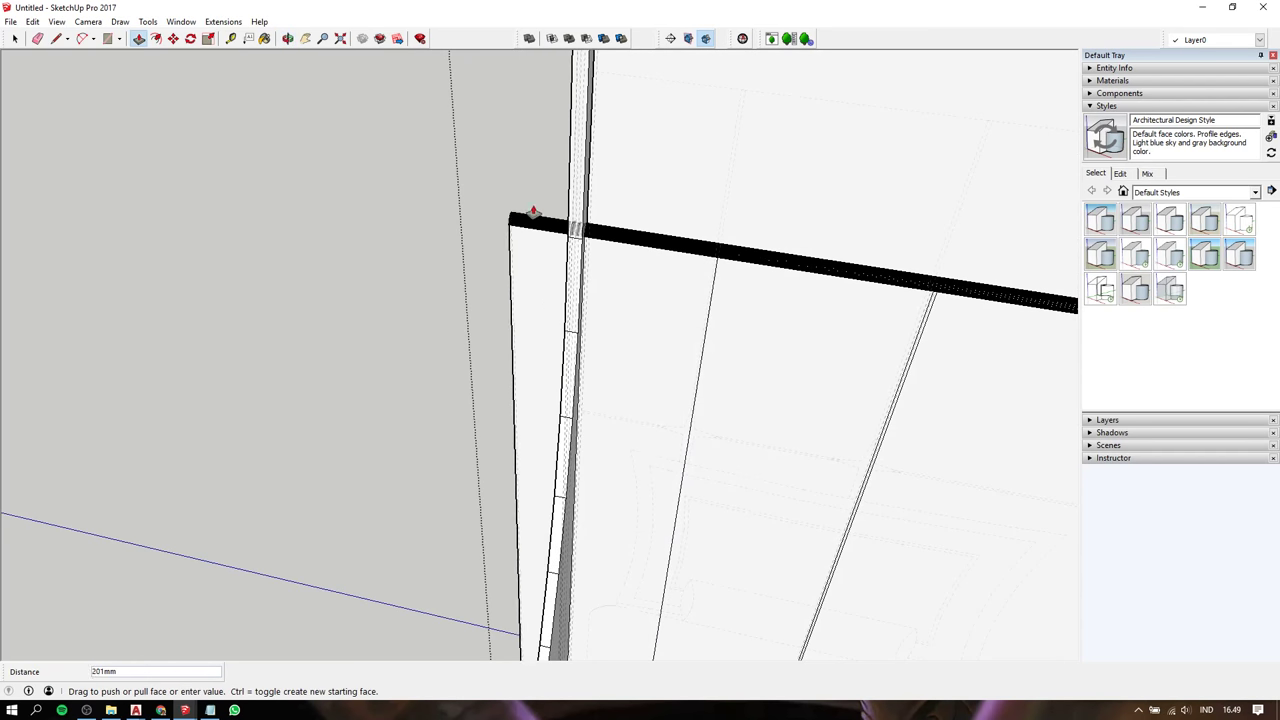
{"action": "left_click", "coordinate": [581, 185]}
{"action": "scroll", "coordinate": [579, 187], "scroll_direction": "down", "scroll_amount": 2}
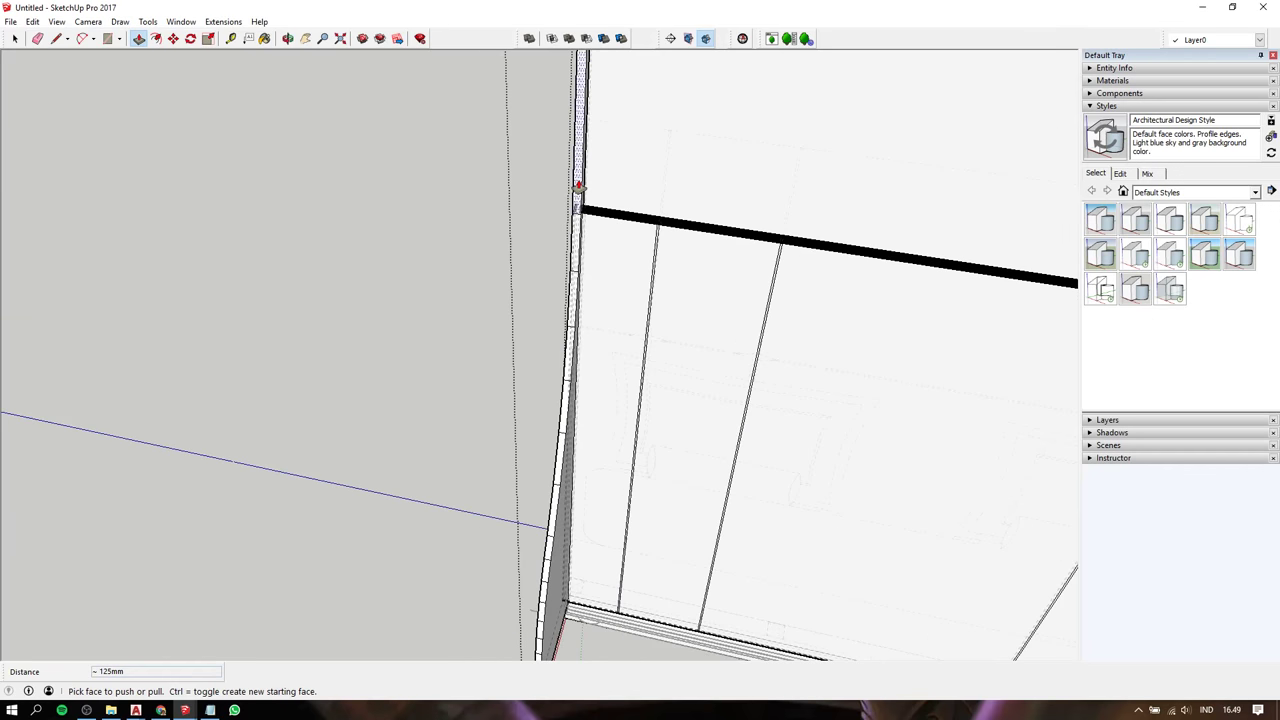
{"action": "scroll", "coordinate": [577, 188], "scroll_direction": "down", "scroll_amount": 3}
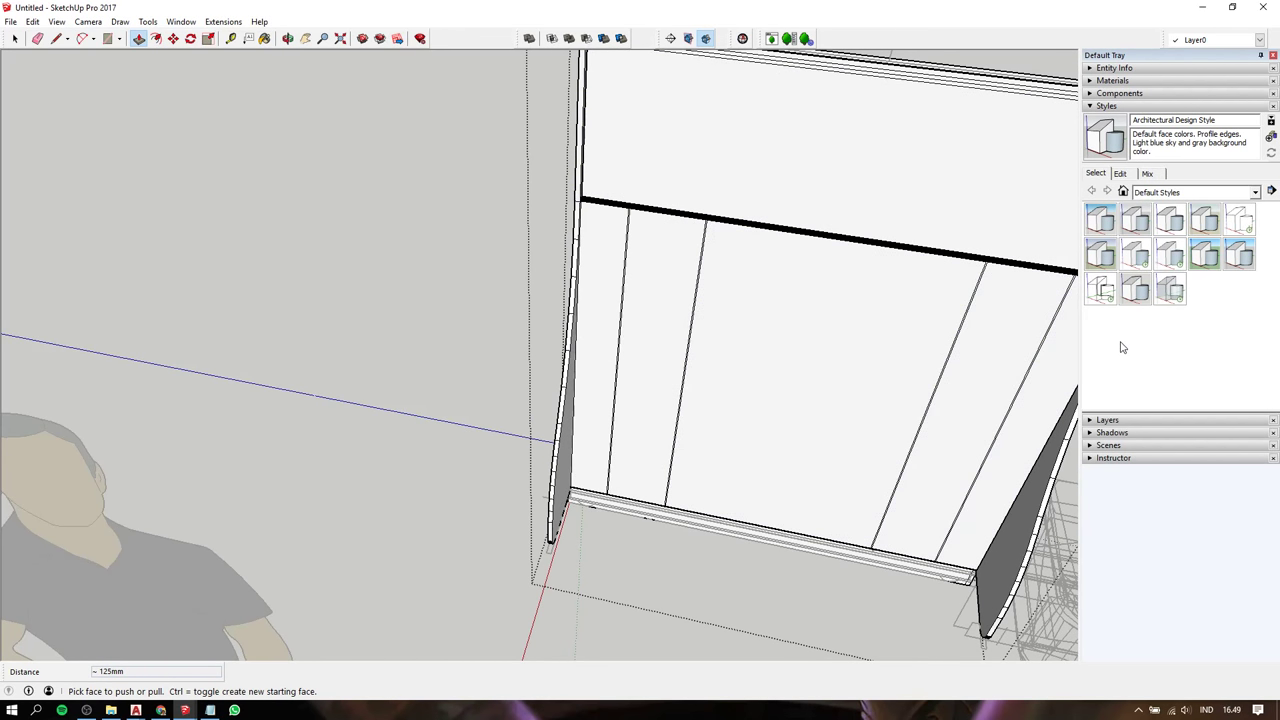
{"action": "left_click", "coordinate": [211, 709]}
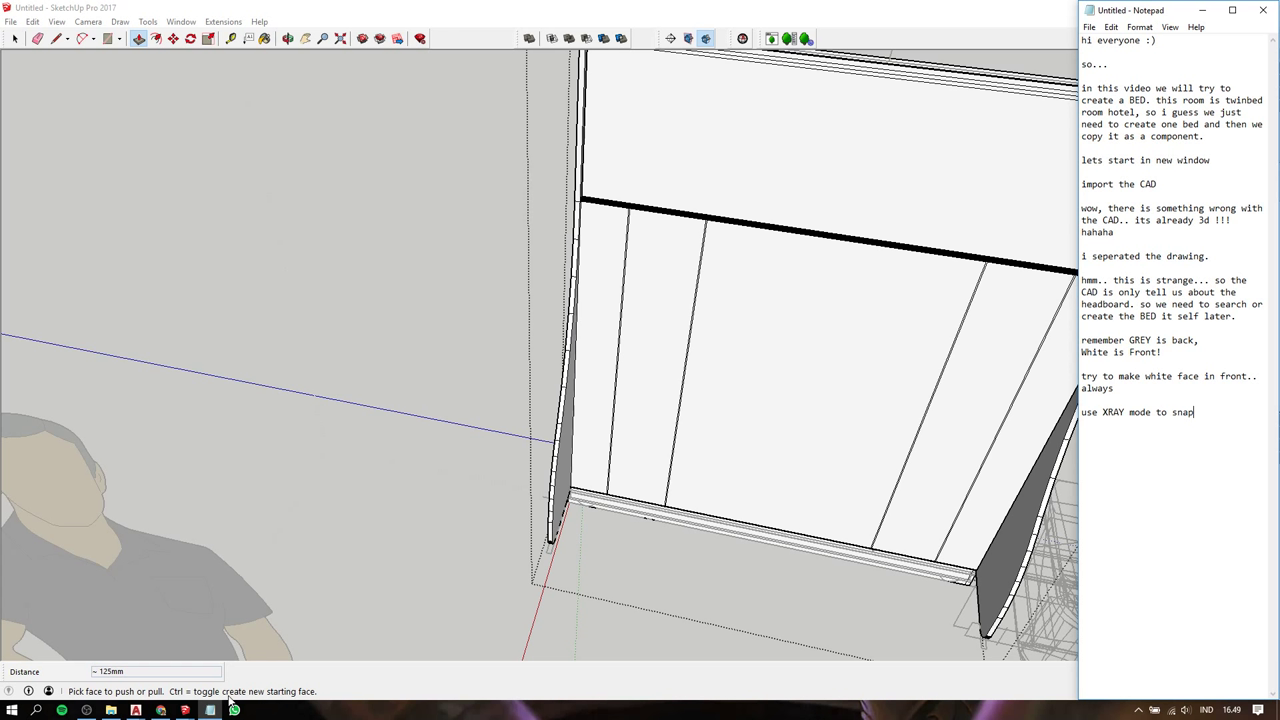
Return from the Notepad tutorial notes to the SketchUp model
{"action": "left_click", "coordinate": [397, 293]}
{"action": "key", "text": "space"}
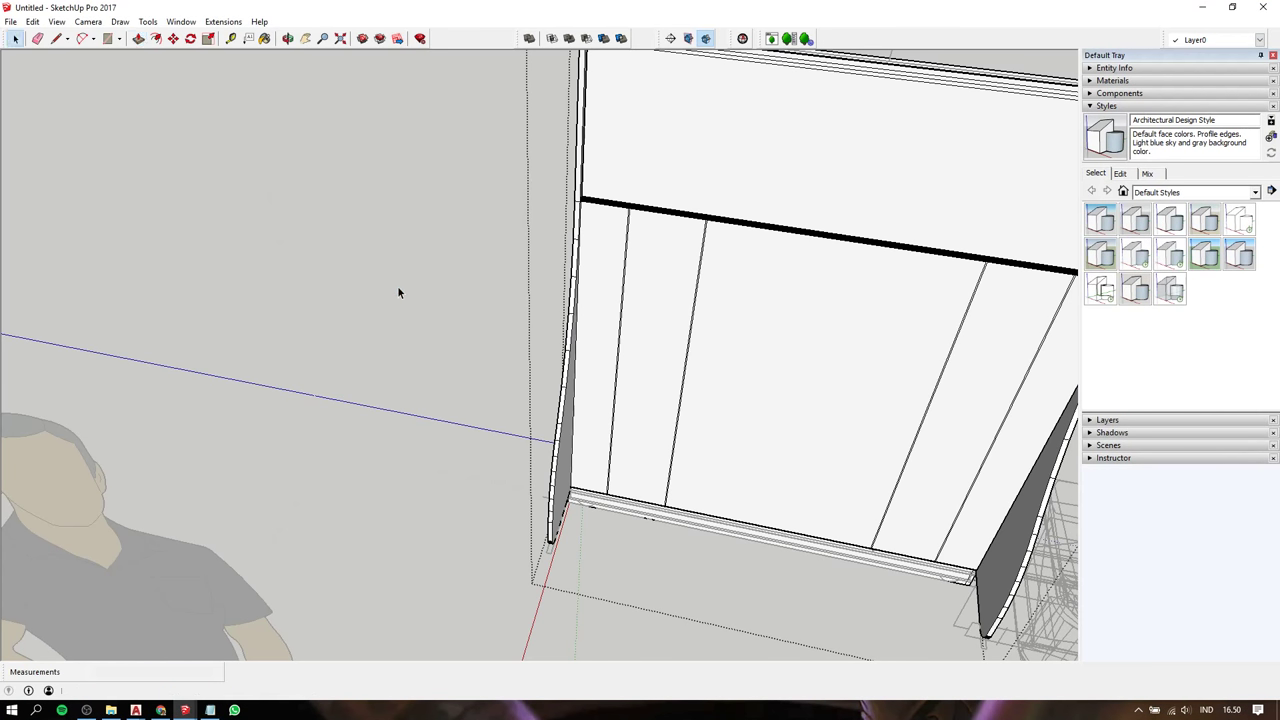
{"action": "middle_click_drag", "start_coordinate": [577, 362], "coordinate": [596, 400], "text": "shift"}
{"action": "scroll", "coordinate": [596, 400], "scroll_direction": "up", "scroll_amount": 3}
{"action": "scroll", "coordinate": [557, 377], "scroll_direction": "down", "scroll_amount": 2}
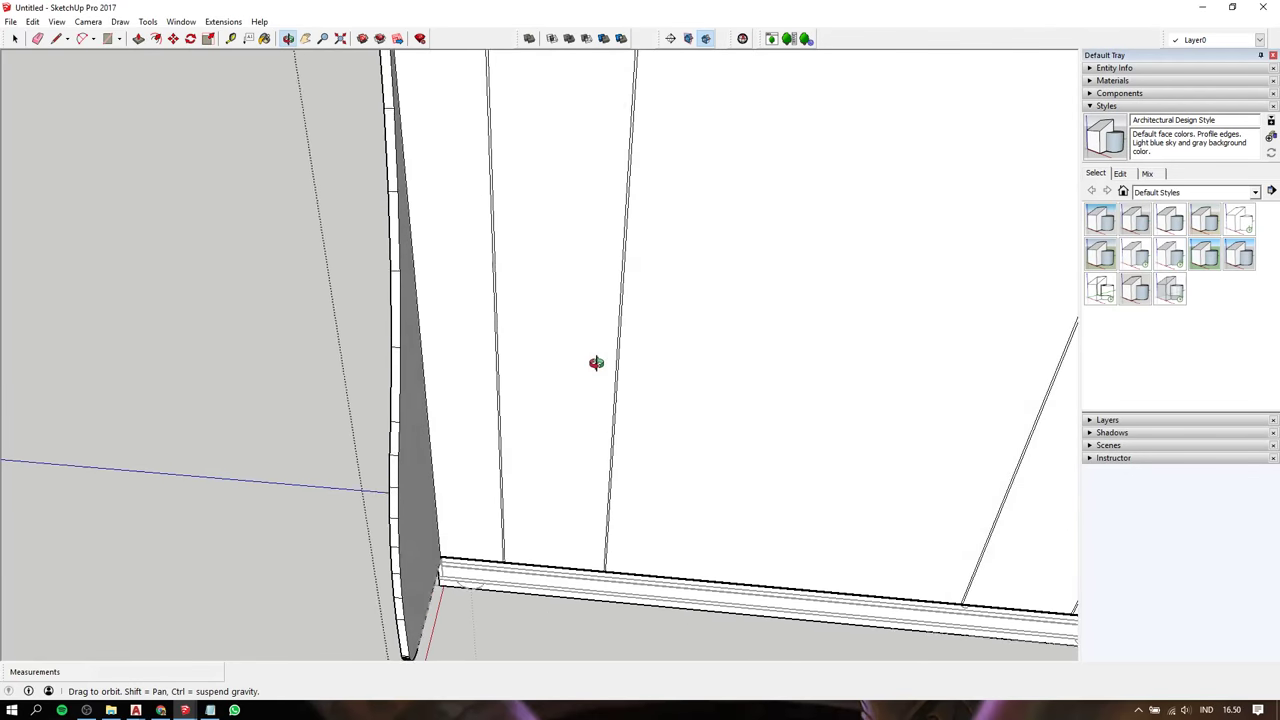
{"action": "scroll", "coordinate": [597, 363], "scroll_direction": "down", "scroll_amount": 2}
{"action": "middle_click_drag", "start_coordinate": [695, 346], "coordinate": [690, 215]}
{"action": "mouse_move", "coordinate": [745, 302]}
{"action": "middle_mouse_down"}
{"action": "mouse_move", "coordinate": [591, 331]}
{"action": "mouse_move", "coordinate": [543, 371]}
{"action": "mouse_move", "coordinate": [551, 323]}
{"action": "mouse_move", "coordinate": [864, 299]}
{"action": "mouse_move", "coordinate": [900, 377]}
{"action": "mouse_move", "coordinate": [1008, 306]}
{"action": "mouse_move", "coordinate": [986, 320]}
{"action": "middle_mouse_up"}
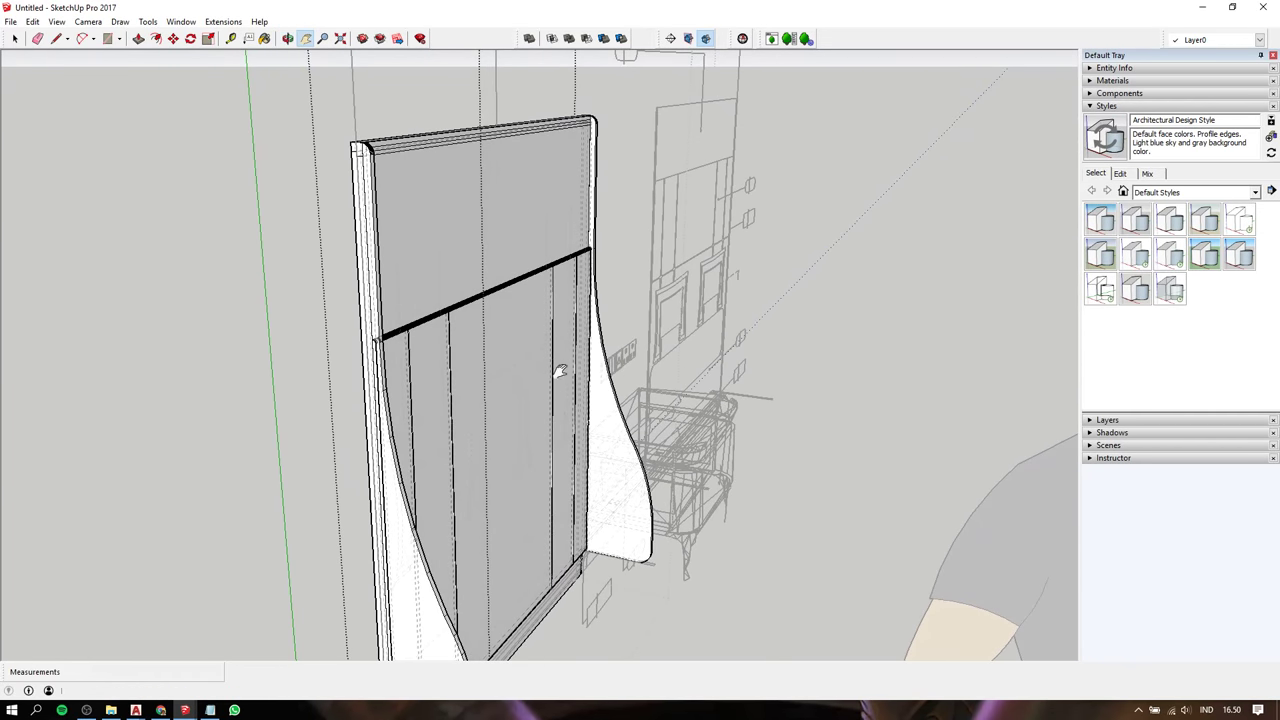
{"action": "mouse_move", "coordinate": [560, 372]}
{"action": "middle_mouse_down"}
{"action": "mouse_move", "coordinate": [608, 286]}
{"action": "mouse_move", "coordinate": [638, 277]}
{"action": "mouse_move", "coordinate": [611, 329]}
{"action": "mouse_move", "coordinate": [149, 360]}
{"action": "mouse_move", "coordinate": [293, 349]}
{"action": "middle_mouse_up"}
{"action": "mouse_move", "coordinate": [397, 380]}
{"action": "middle_mouse_down"}
{"action": "mouse_move", "coordinate": [503, 311]}
{"action": "mouse_move", "coordinate": [445, 301]}
{"action": "mouse_move", "coordinate": [420, 383]}
{"action": "mouse_move", "coordinate": [446, 417]}
{"action": "mouse_move", "coordinate": [603, 297]}
{"action": "mouse_move", "coordinate": [720, 271]}
{"action": "mouse_move", "coordinate": [780, 311]}
{"action": "mouse_move", "coordinate": [765, 256]}
{"action": "mouse_move", "coordinate": [789, 237]}
{"action": "mouse_move", "coordinate": [449, 237]}
{"action": "mouse_move", "coordinate": [209, 366]}
{"action": "mouse_move", "coordinate": [579, 281]}
{"action": "middle_mouse_up"}
{"action": "scroll", "coordinate": [503, 310], "scroll_direction": "up", "scroll_amount": 3}
{"action": "scroll", "coordinate": [454, 423], "scroll_direction": "down", "scroll_amount": 2}
{"action": "scroll", "coordinate": [456, 340], "scroll_direction": "down", "scroll_amount": 2}
{"action": "scroll", "coordinate": [680, 288], "scroll_direction": "up", "scroll_amount": 2}
{"action": "scroll", "coordinate": [680, 288], "scroll_direction": "up", "scroll_amount": 3}
{"action": "scroll", "coordinate": [571, 294], "scroll_direction": "down", "scroll_amount": 3}
{"action": "scroll", "coordinate": [526, 229], "scroll_direction": "up", "scroll_amount": 3}
{"action": "scroll", "coordinate": [594, 349], "scroll_direction": "up", "scroll_amount": 3}
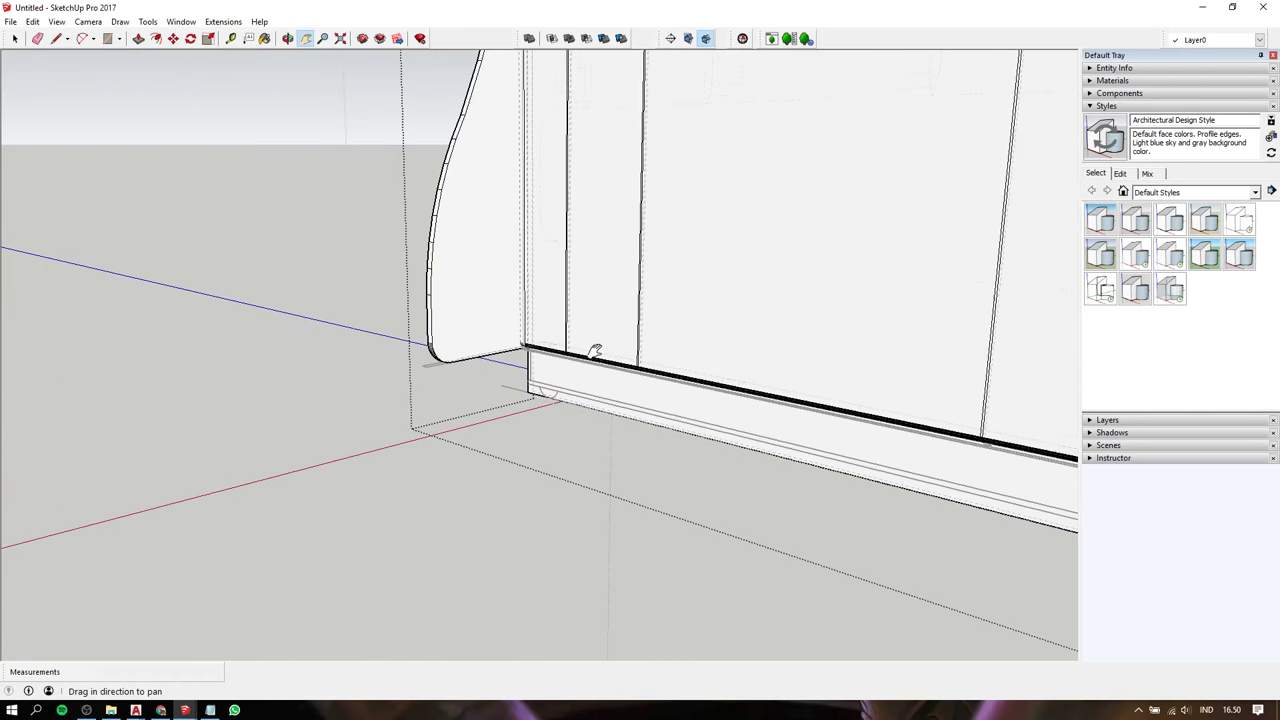
{"action": "scroll", "coordinate": [594, 349], "scroll_direction": "up", "scroll_amount": 3}
{"action": "middle_click_drag", "start_coordinate": [594, 349], "coordinate": [689, 289]}
{"action": "scroll", "coordinate": [523, 283], "scroll_direction": "up", "scroll_amount": 2}
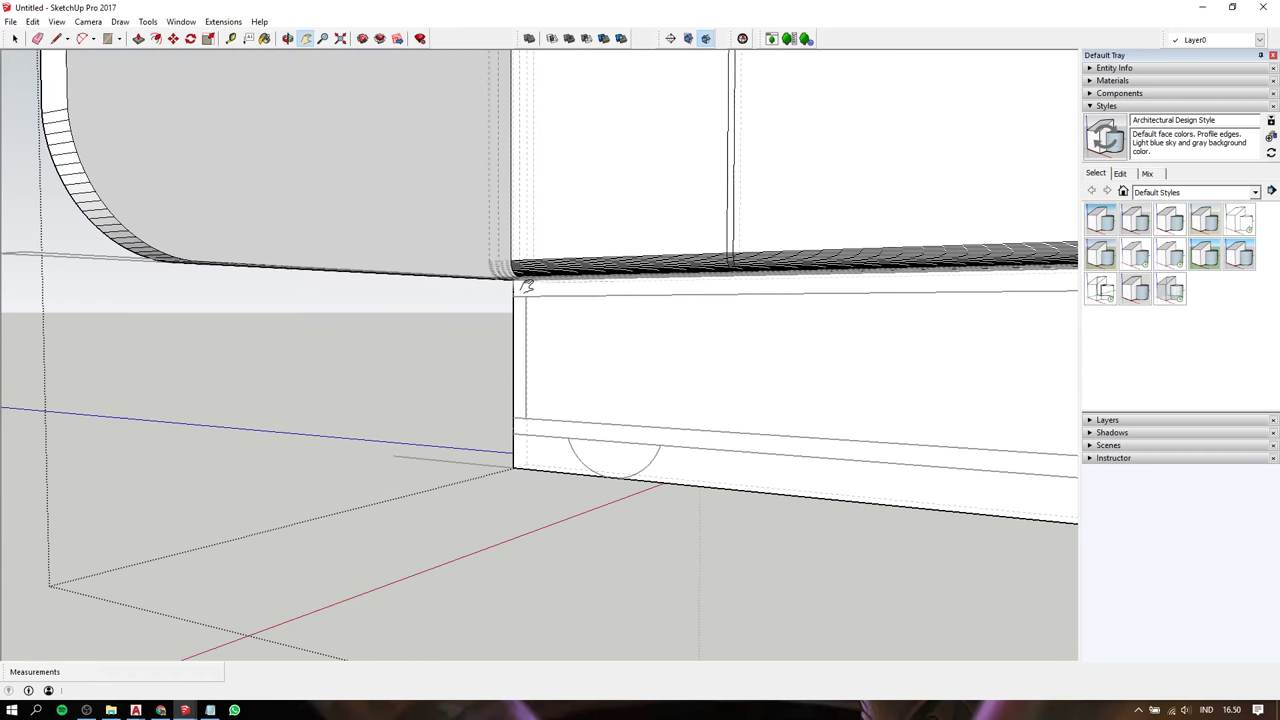
{"action": "scroll", "coordinate": [523, 283], "scroll_direction": "up", "scroll_amount": 3}
{"action": "left_click", "coordinate": [562, 201]}
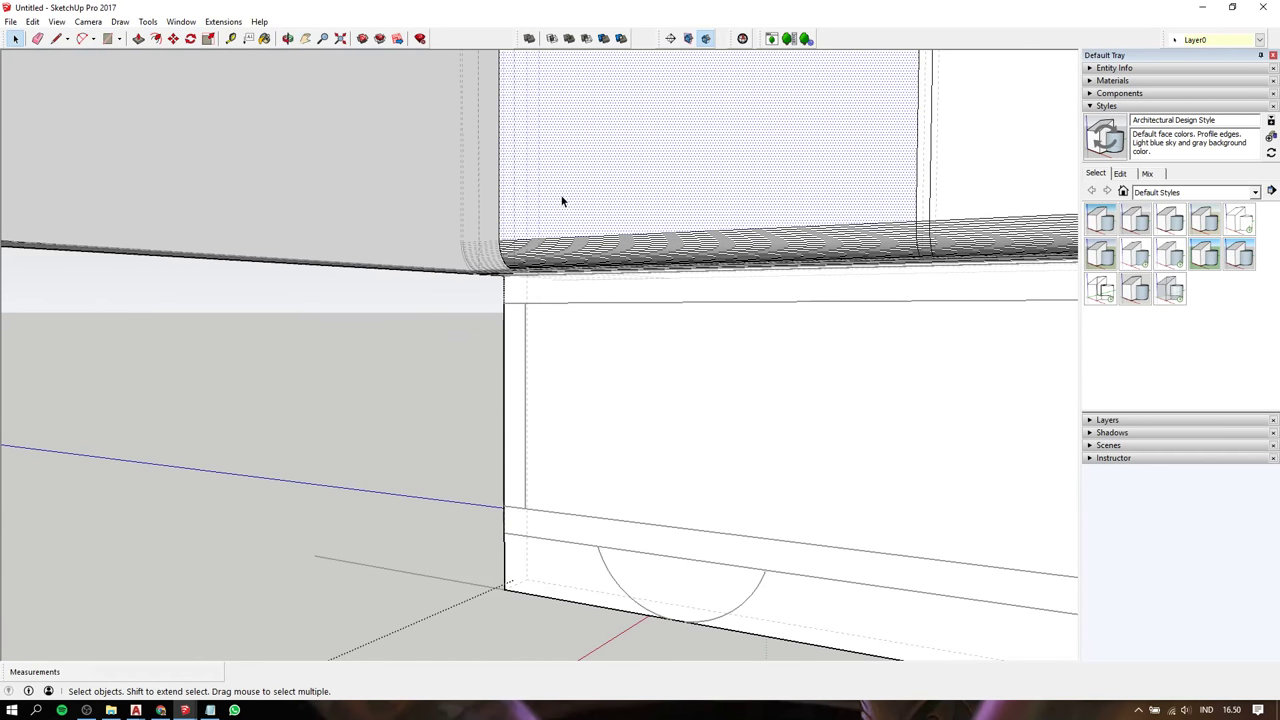
Draw a thin rectangle strip from the base's top corner across the lower front
{"action": "double_click", "coordinate": [562, 201]}
{"action": "left_click", "coordinate": [529, 302]}
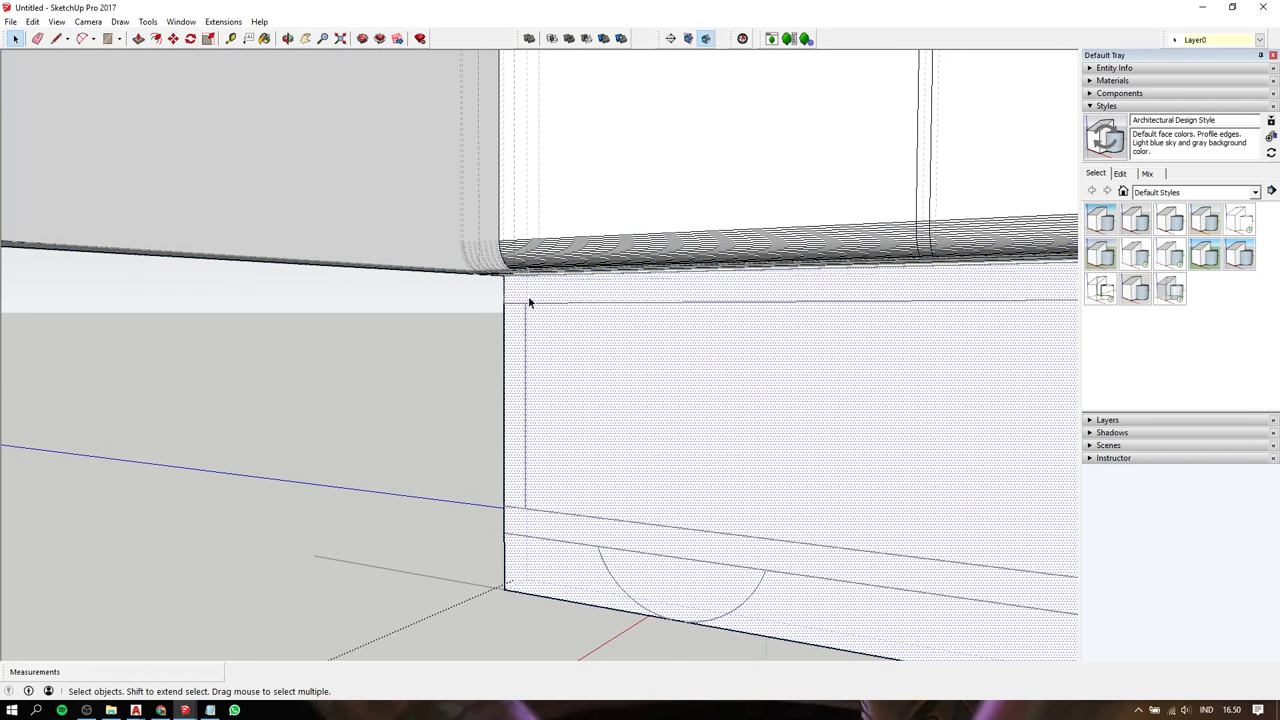
{"action": "key", "text": "r"}
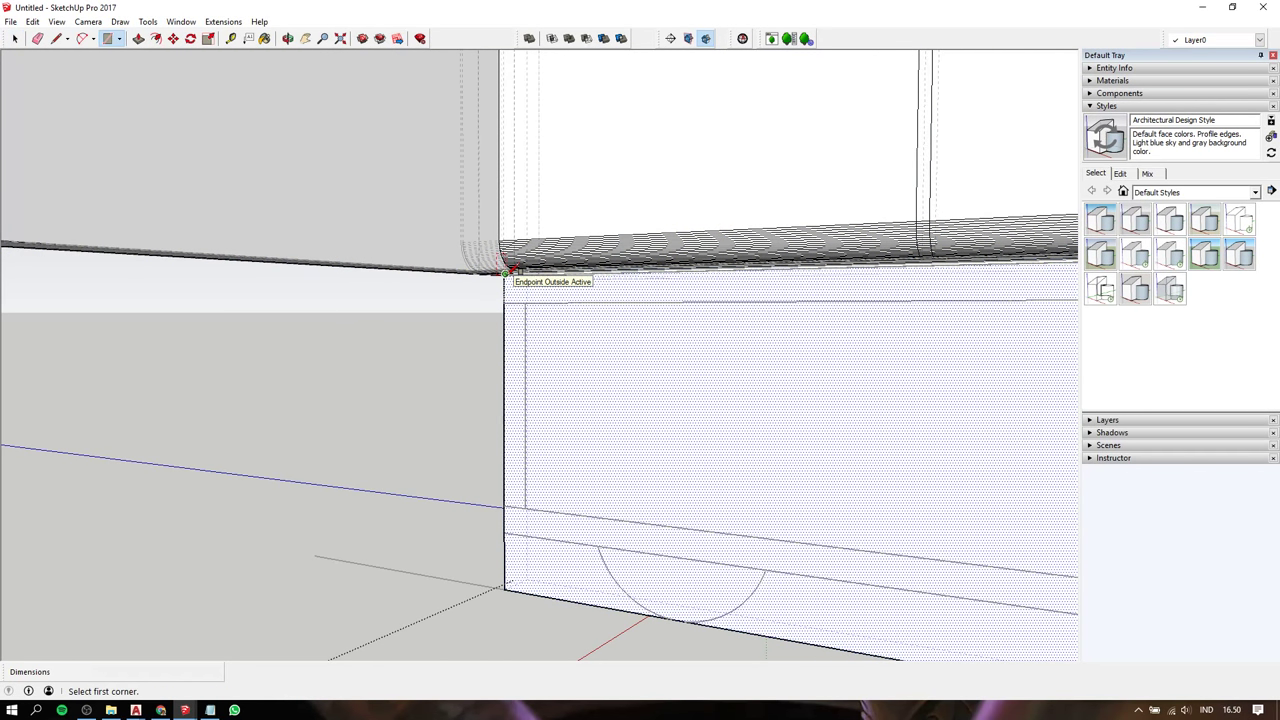
{"action": "left_click", "coordinate": [504, 301]}
{"action": "scroll", "coordinate": [508, 286], "scroll_direction": "down", "scroll_amount": 3}
{"action": "mouse_move", "coordinate": [508, 286]}
{"action": "middle_mouse_down"}
{"action": "mouse_move", "coordinate": [506, 356]}
{"action": "mouse_move", "coordinate": [914, 291]}
{"action": "mouse_move", "coordinate": [843, 270]}
{"action": "middle_mouse_up"}
{"action": "scroll", "coordinate": [1006, 271], "scroll_direction": "up", "scroll_amount": 1}
{"action": "scroll", "coordinate": [951, 263], "scroll_direction": "up", "scroll_amount": 2}
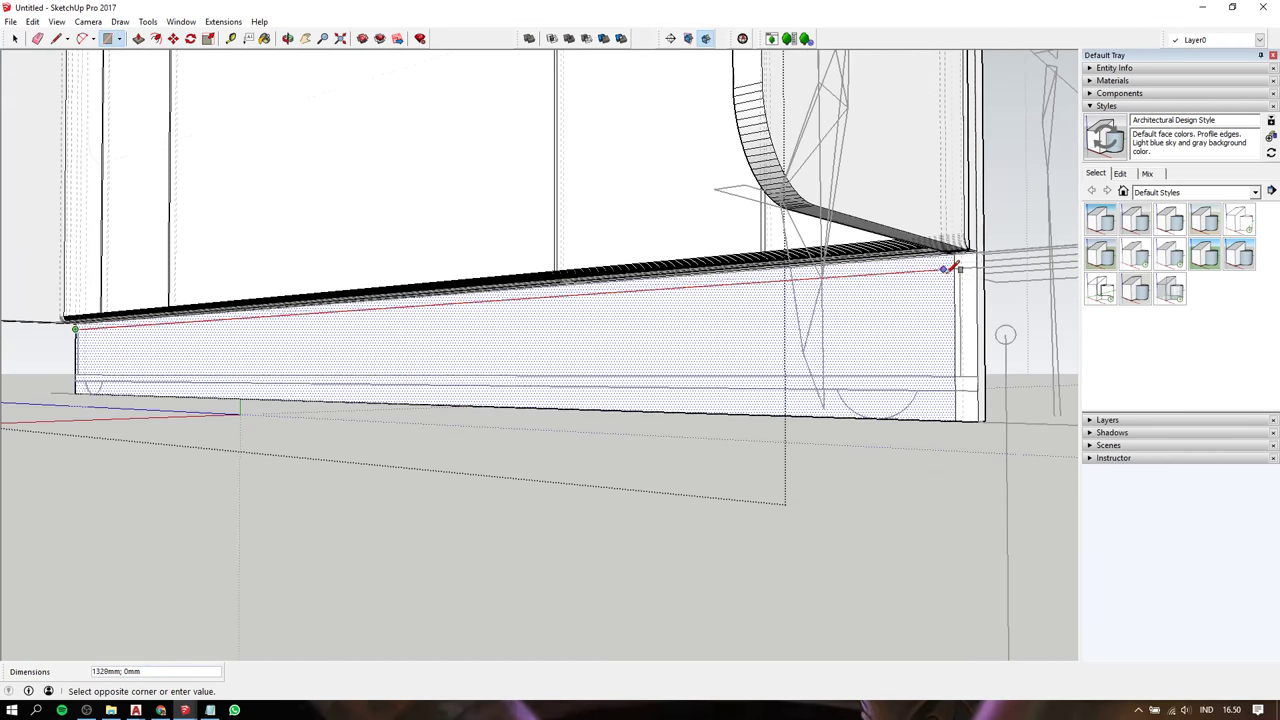
{"action": "scroll", "coordinate": [957, 266], "scroll_direction": "up", "scroll_amount": 2}
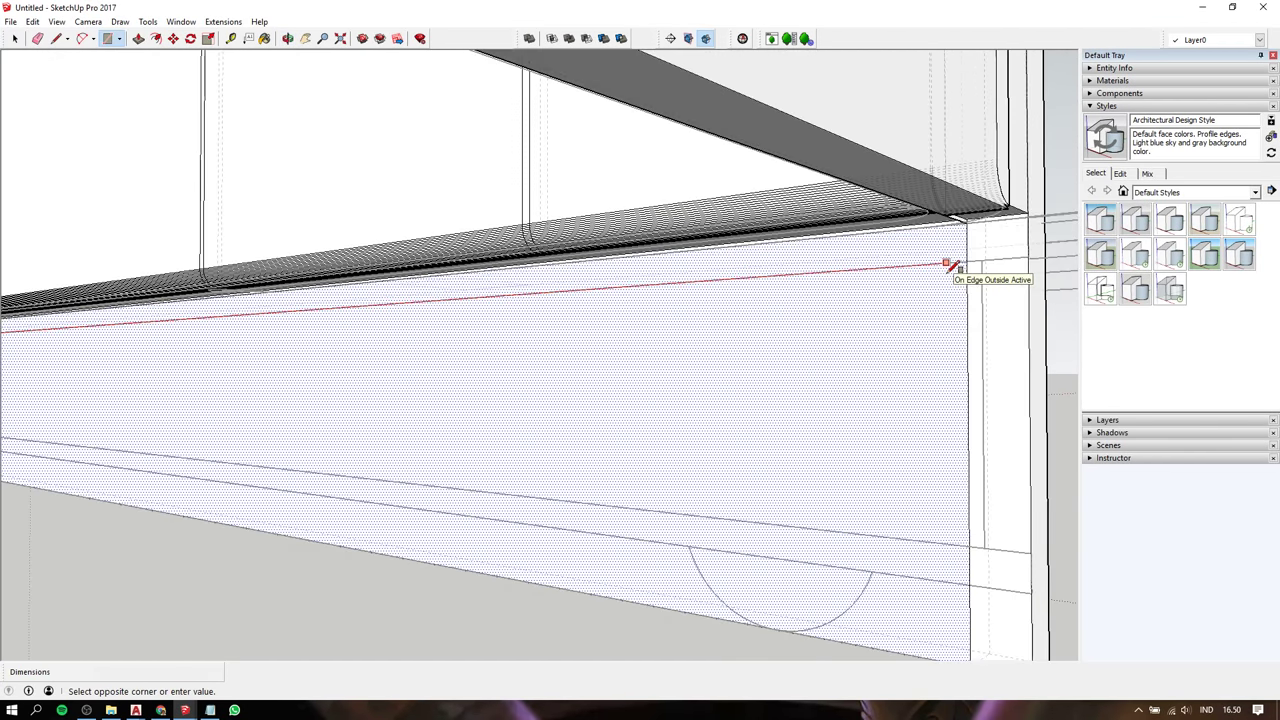
{"action": "left_click", "coordinate": [1033, 209]}
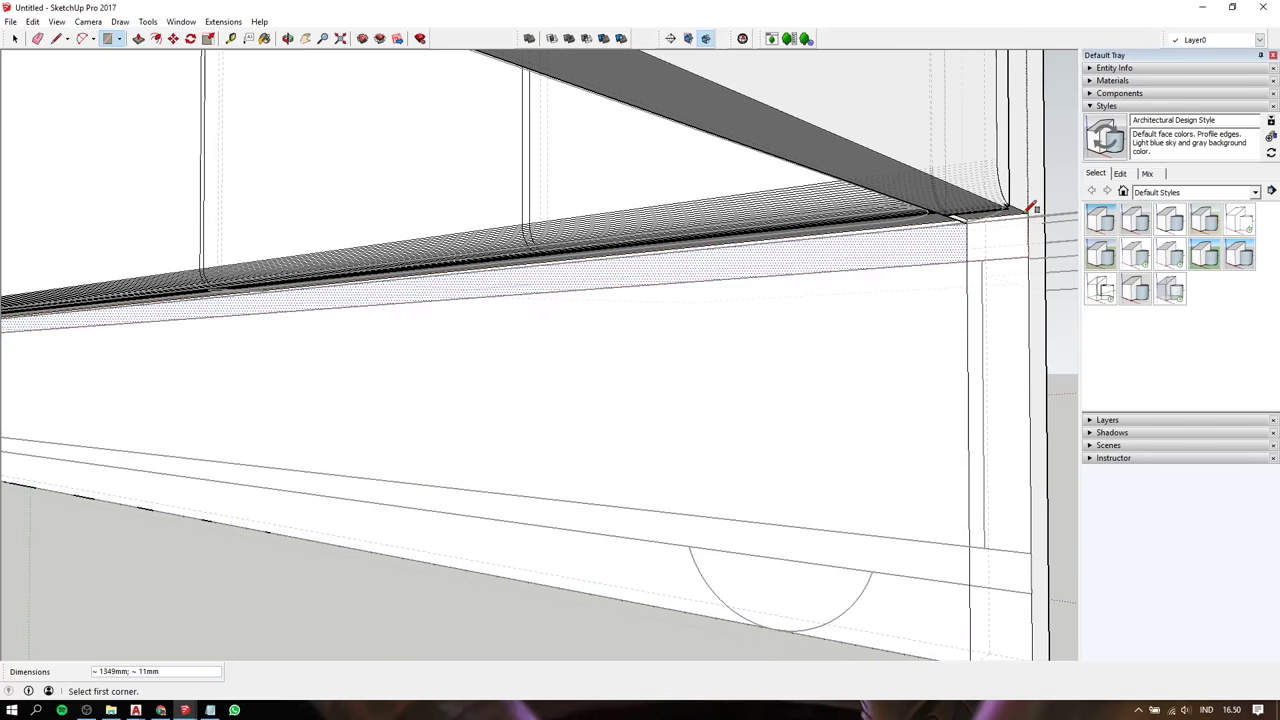
Delete the stray vertical edge left beside the new strip
{"action": "key", "text": "space"}
{"action": "left_click", "coordinate": [967, 280]}
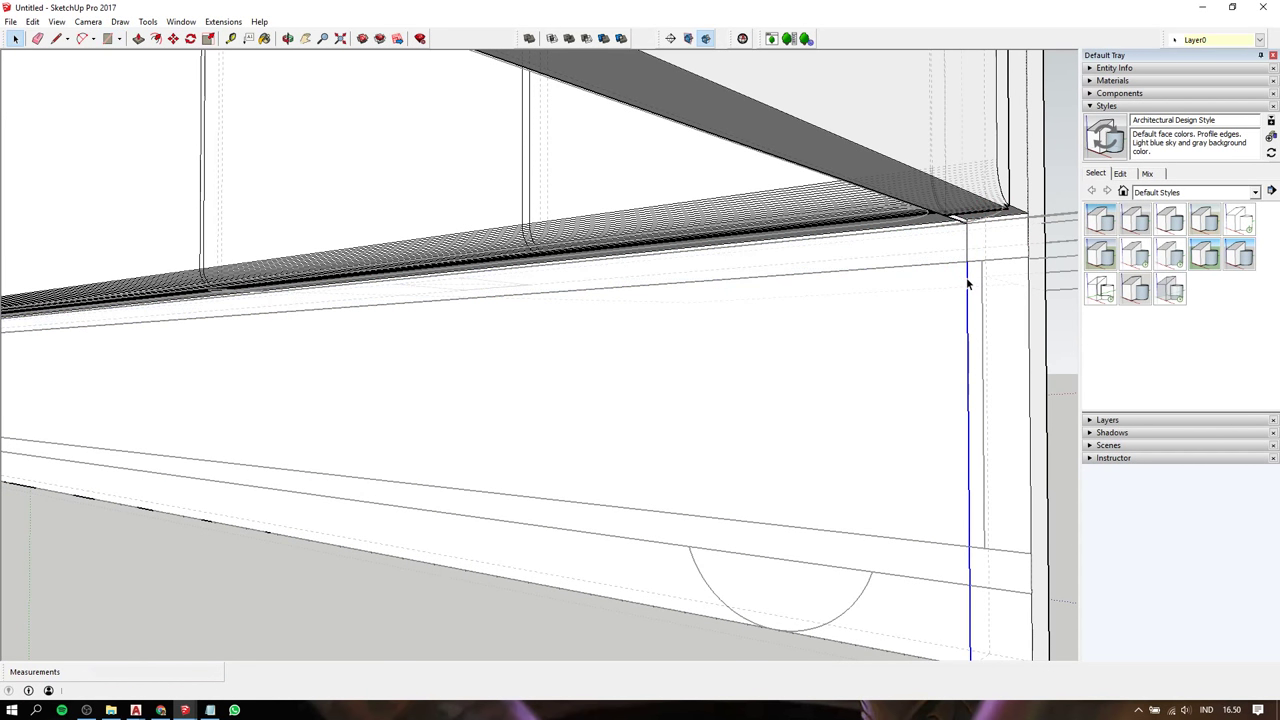
{"action": "key", "text": "Delete"}
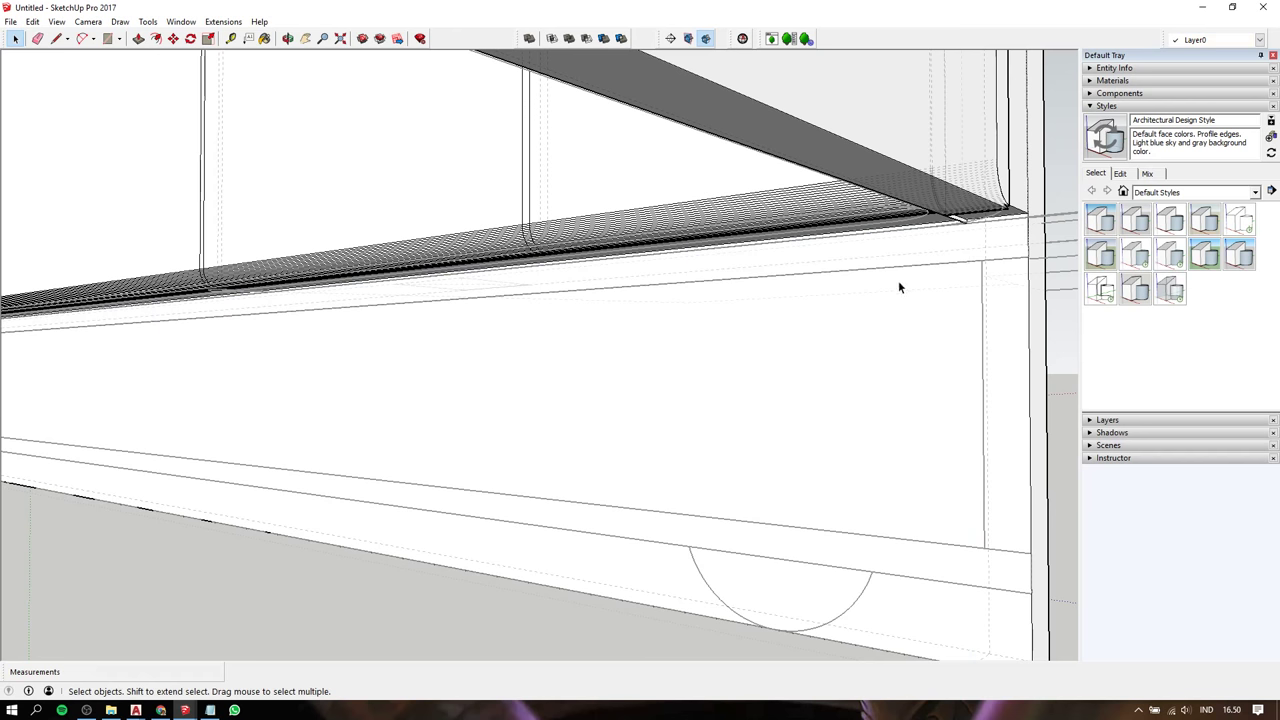
{"action": "scroll", "coordinate": [878, 286], "scroll_direction": "down", "scroll_amount": 3}
{"action": "scroll", "coordinate": [878, 286], "scroll_direction": "down", "scroll_amount": 3}
{"action": "middle_click_drag", "start_coordinate": [451, 322], "coordinate": [726, 250], "text": "shift"}
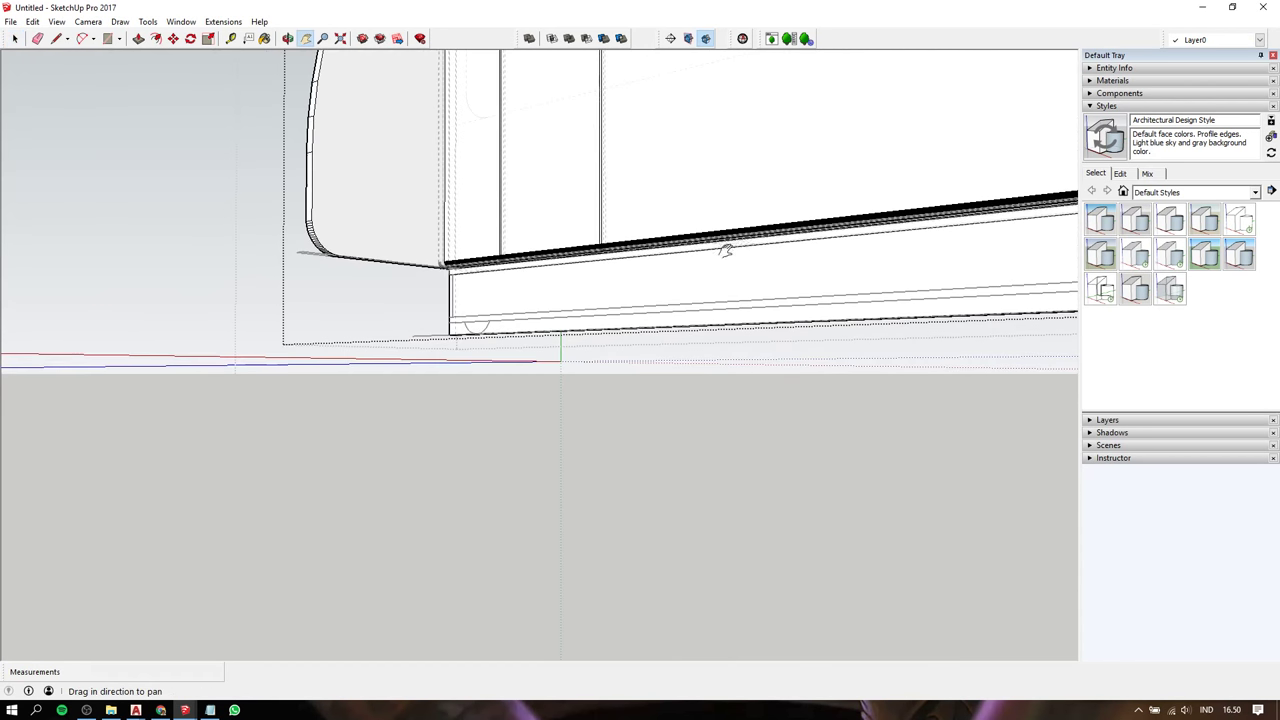
{"action": "scroll", "coordinate": [455, 283], "scroll_direction": "up", "scroll_amount": 3}
{"action": "scroll", "coordinate": [450, 260], "scroll_direction": "up", "scroll_amount": 3}
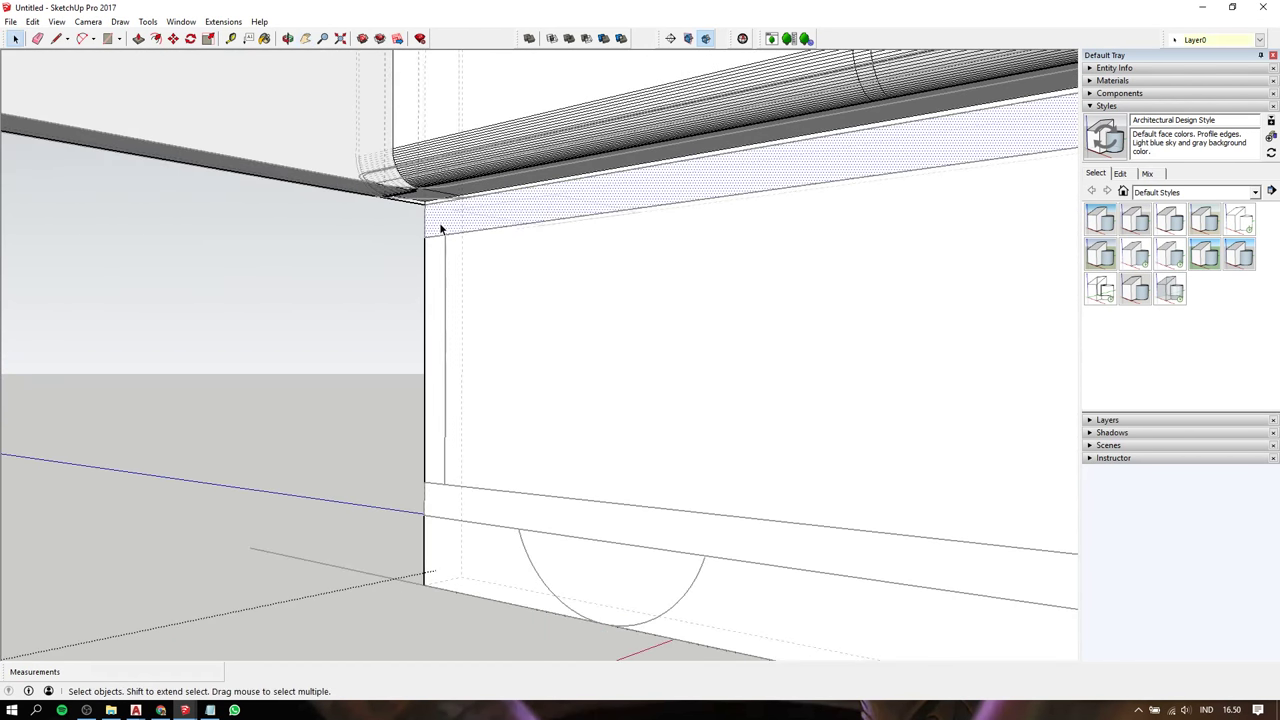
Draw thin rectangles on the base's left side and across the base
{"action": "key", "text": "r"}
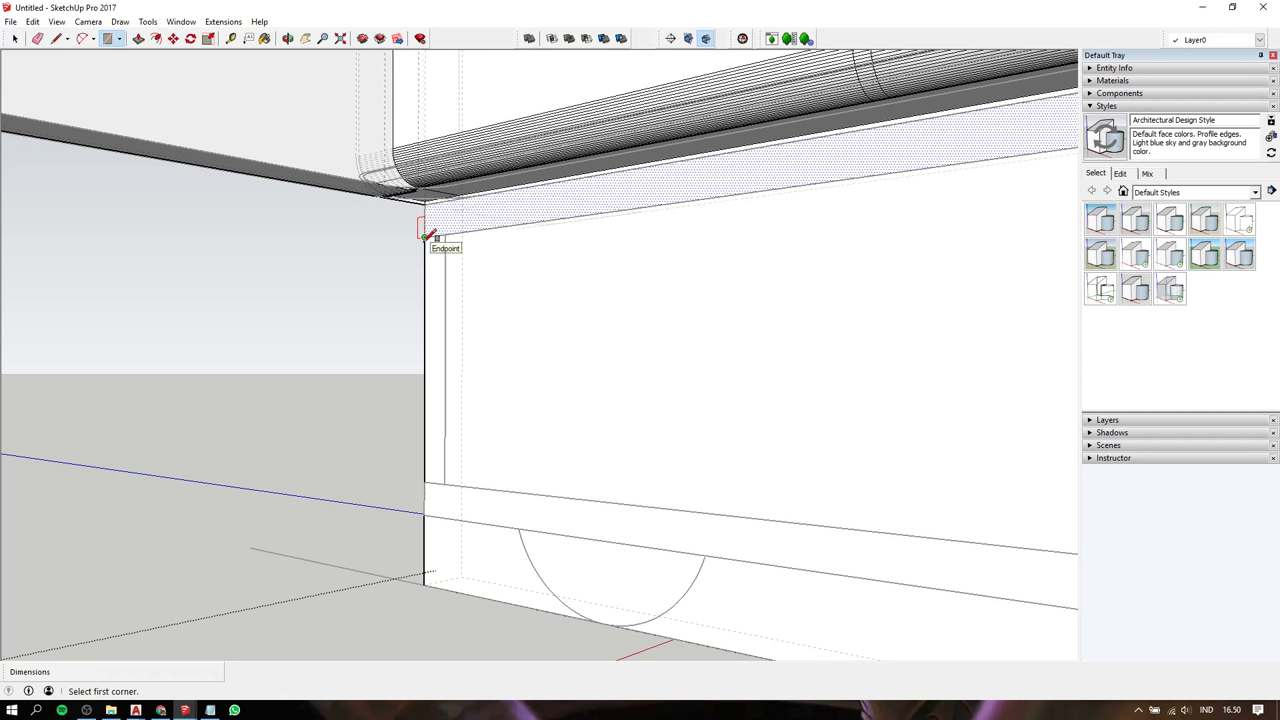
{"action": "left_click", "coordinate": [424, 237]}
{"action": "left_click", "coordinate": [445, 482]}
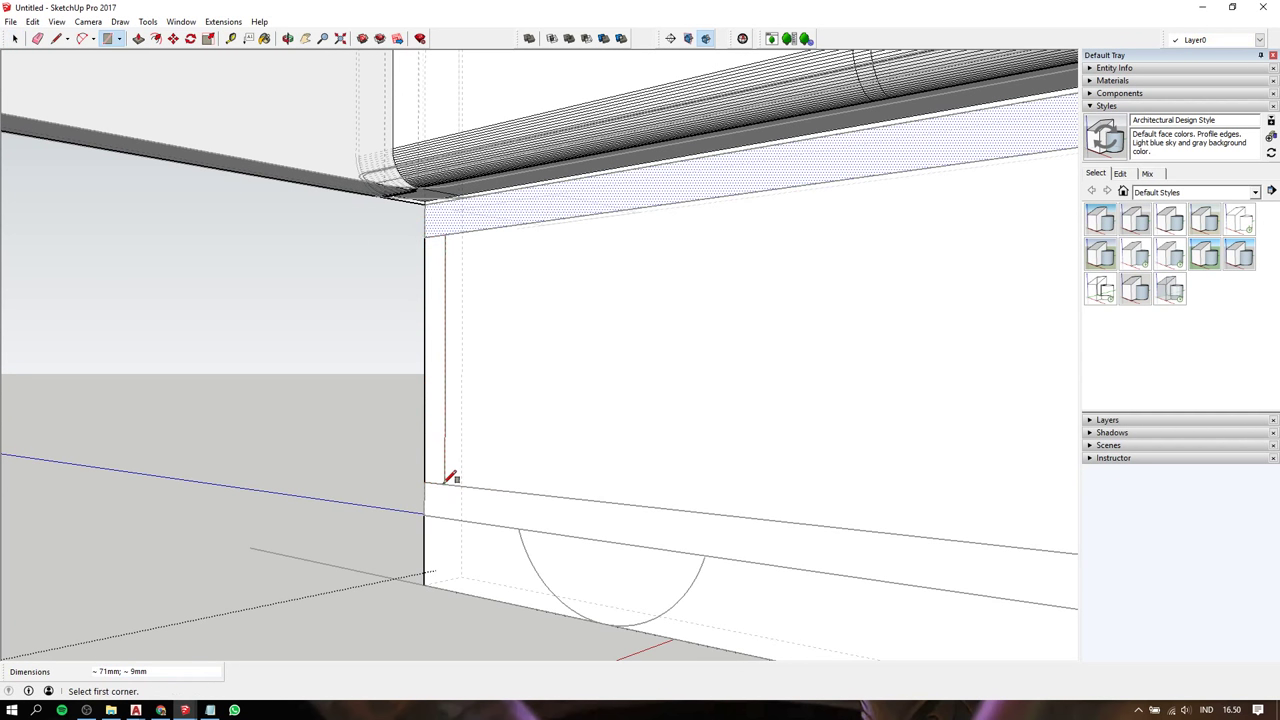
{"action": "left_click", "coordinate": [426, 478]}
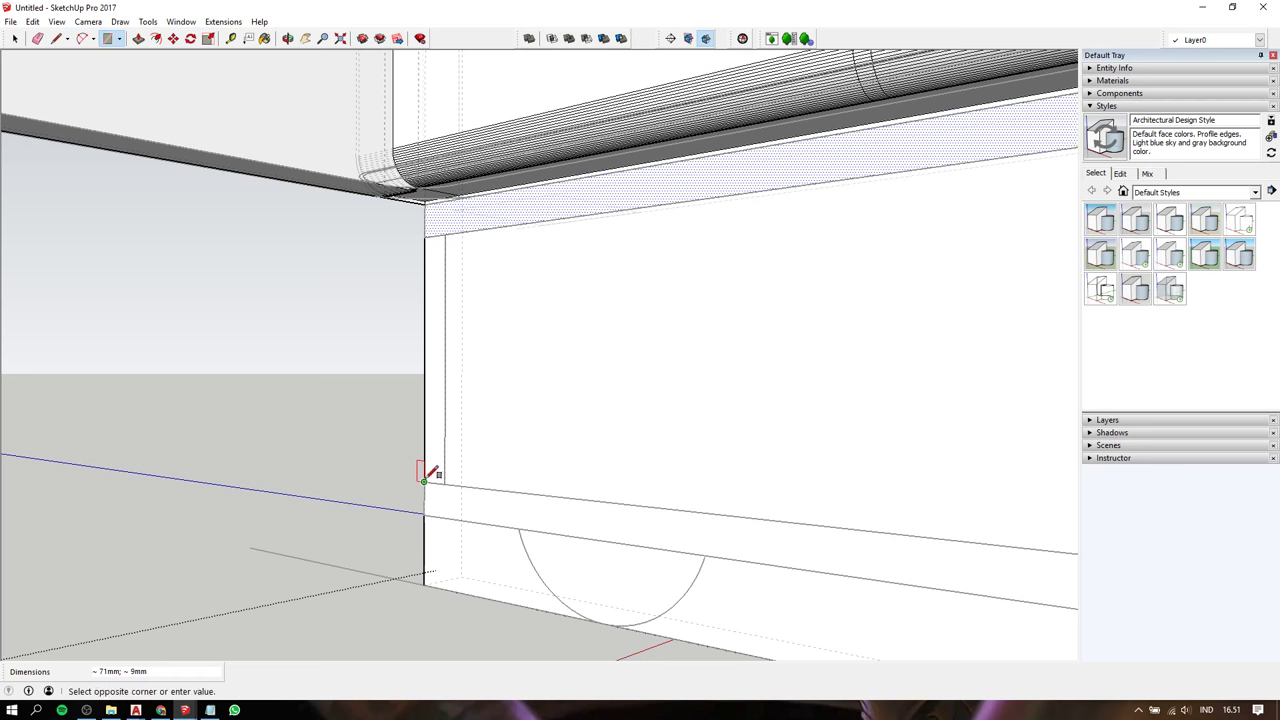
{"action": "scroll", "coordinate": [430, 472], "scroll_direction": "down", "scroll_amount": 2}
{"action": "scroll", "coordinate": [427, 476], "scroll_direction": "down", "scroll_amount": 3}
{"action": "mouse_move", "coordinate": [709, 466]}
{"action": "middle_mouse_down", "text": "shift"}
{"action": "mouse_move", "coordinate": [709, 409]}
{"action": "mouse_move", "coordinate": [314, 254]}
{"action": "middle_mouse_up", "text": "shift"}
{"action": "middle_click_drag", "start_coordinate": [648, 256], "coordinate": [675, 232], "text": "shift"}
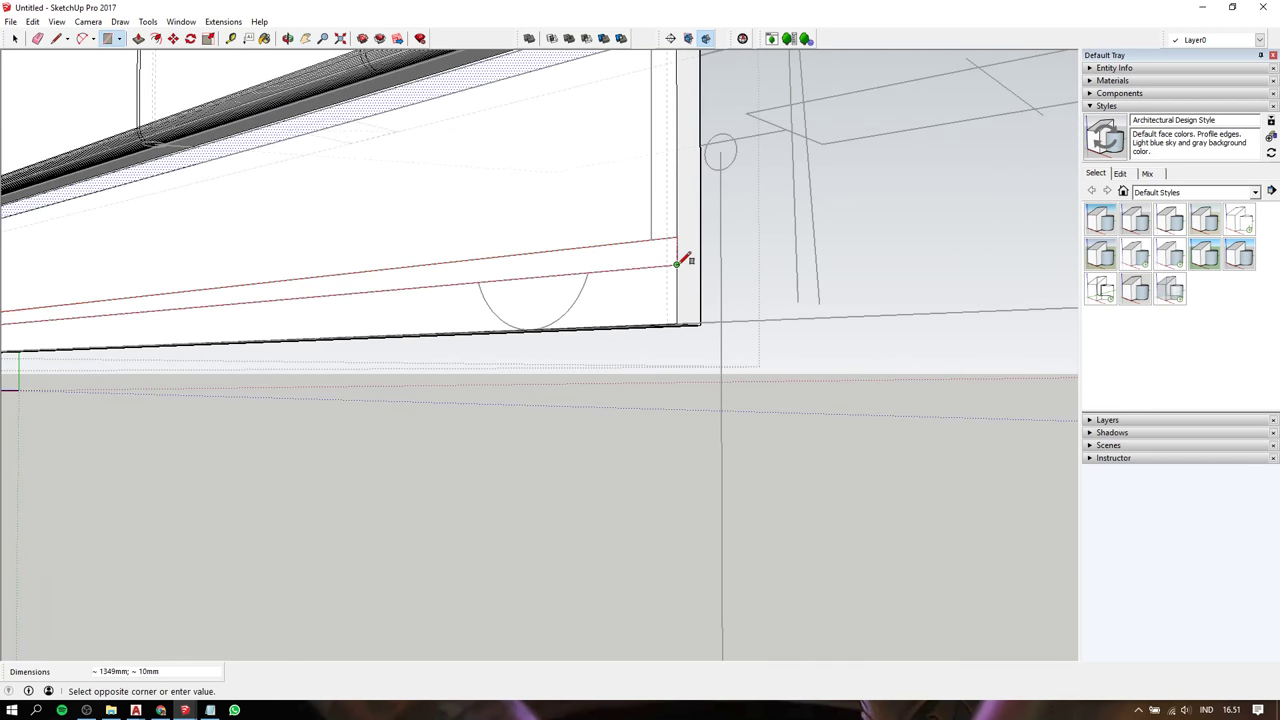
{"action": "left_click", "coordinate": [683, 260]}
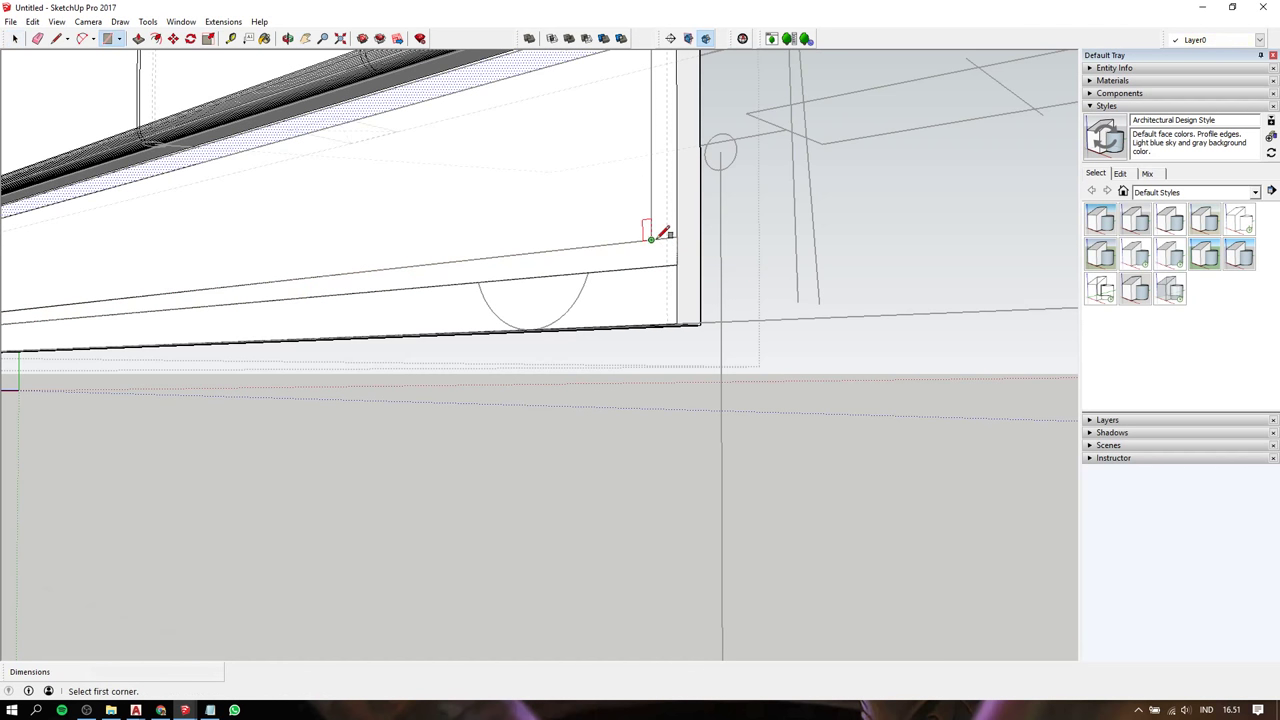
Draw a narrow rectangle along the frame's right edge and select the new strip
{"action": "left_click", "coordinate": [656, 238]}
{"action": "scroll", "coordinate": [660, 234], "scroll_direction": "down", "scroll_amount": 2}
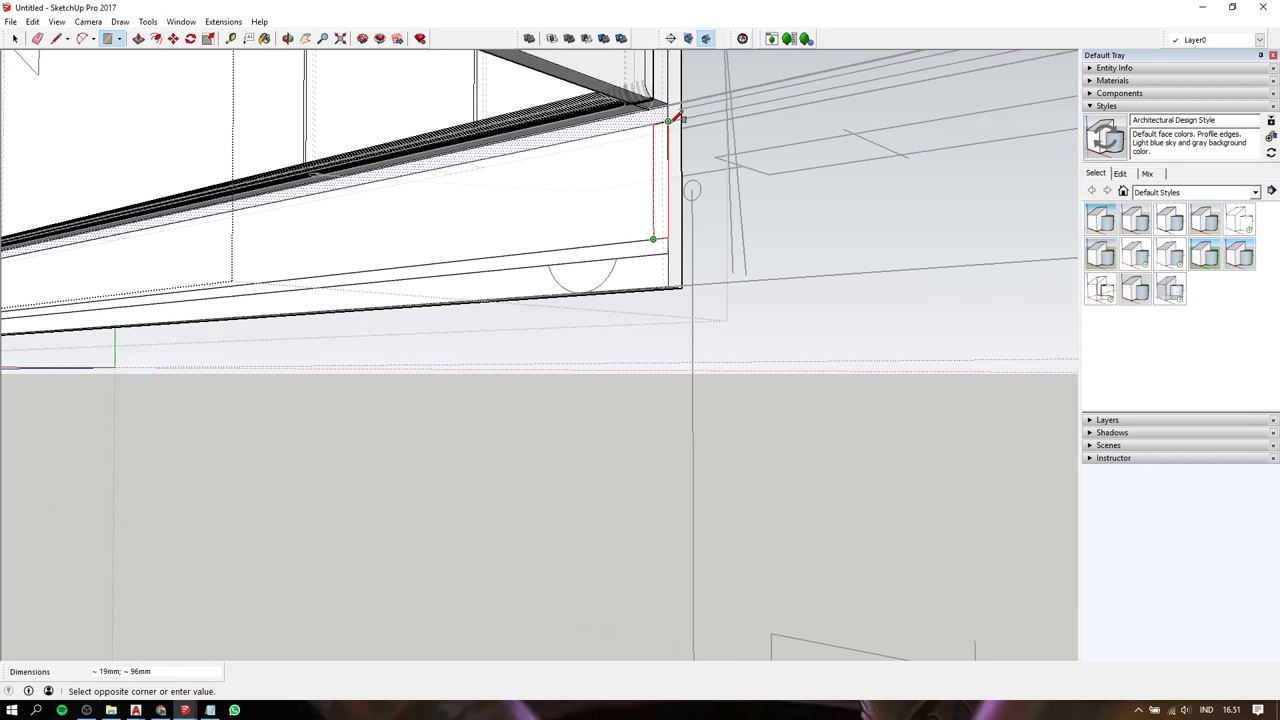
{"action": "scroll", "coordinate": [668, 120], "scroll_direction": "up", "scroll_amount": 2}
{"action": "scroll", "coordinate": [664, 126], "scroll_direction": "up", "scroll_amount": 2}
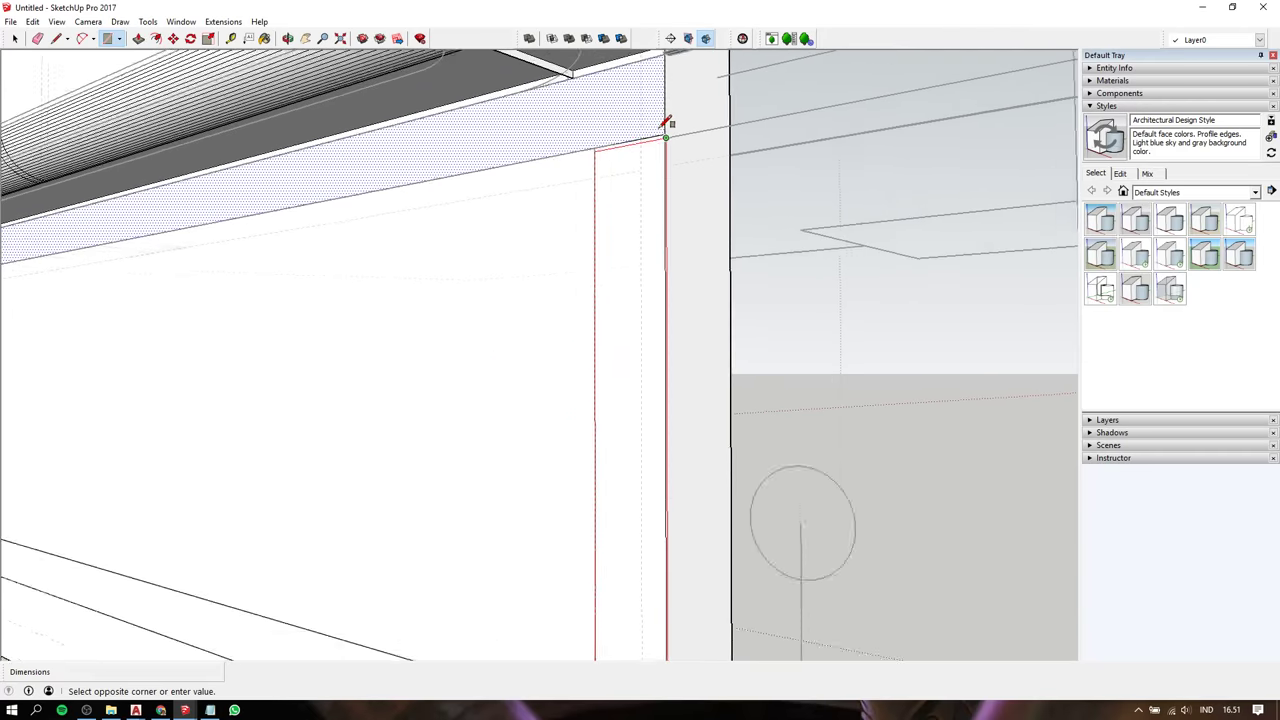
{"action": "left_click", "coordinate": [659, 129]}
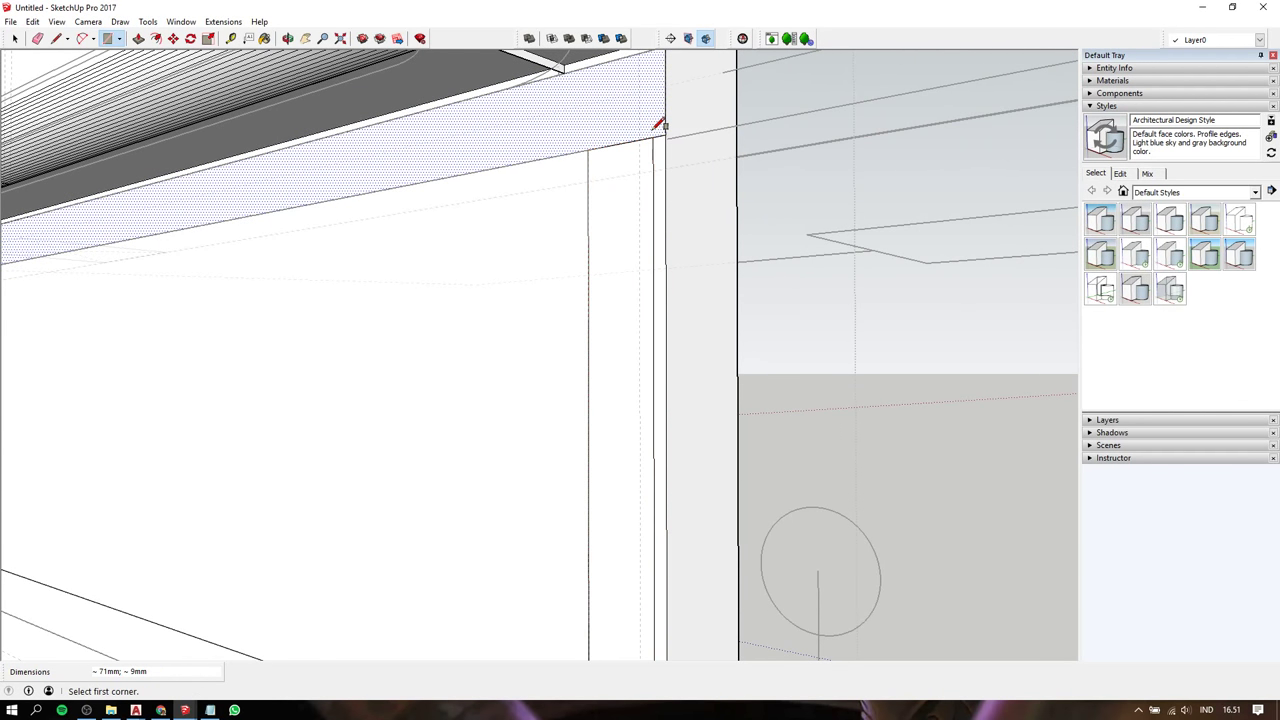
{"action": "key", "text": "space"}
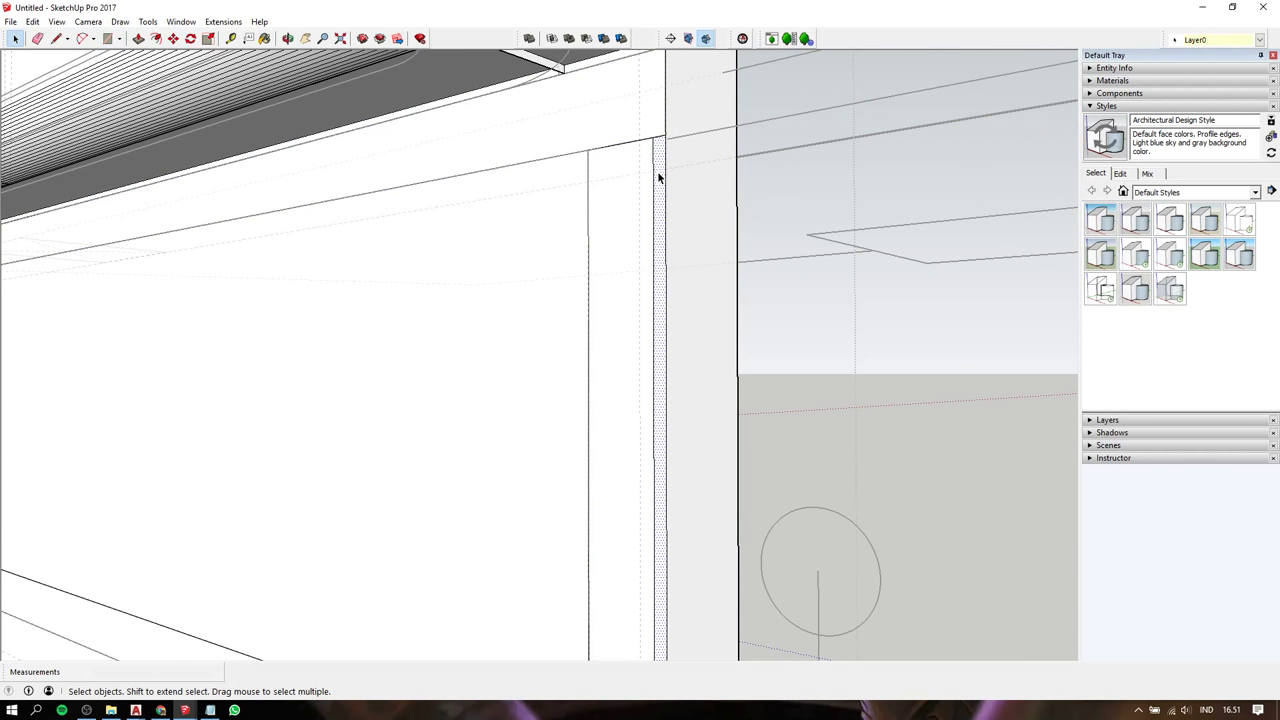
{"action": "scroll", "coordinate": [658, 177], "scroll_direction": "down", "scroll_amount": 2}
{"action": "left_click", "coordinate": [656, 188]}
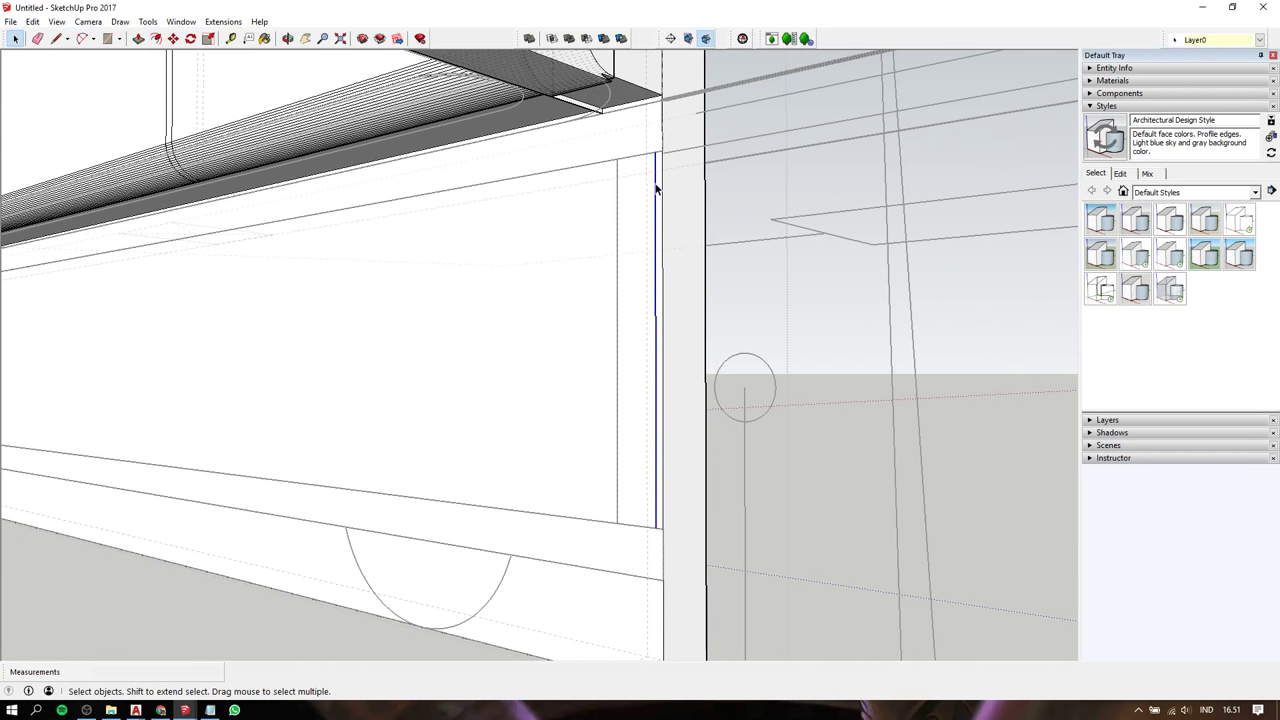
{"action": "scroll", "coordinate": [656, 190], "scroll_direction": "down", "scroll_amount": 2}
Zoom out to show the surrounding room and select the completed headboard group
{"action": "scroll", "coordinate": [656, 190], "scroll_direction": "down", "scroll_amount": 1}
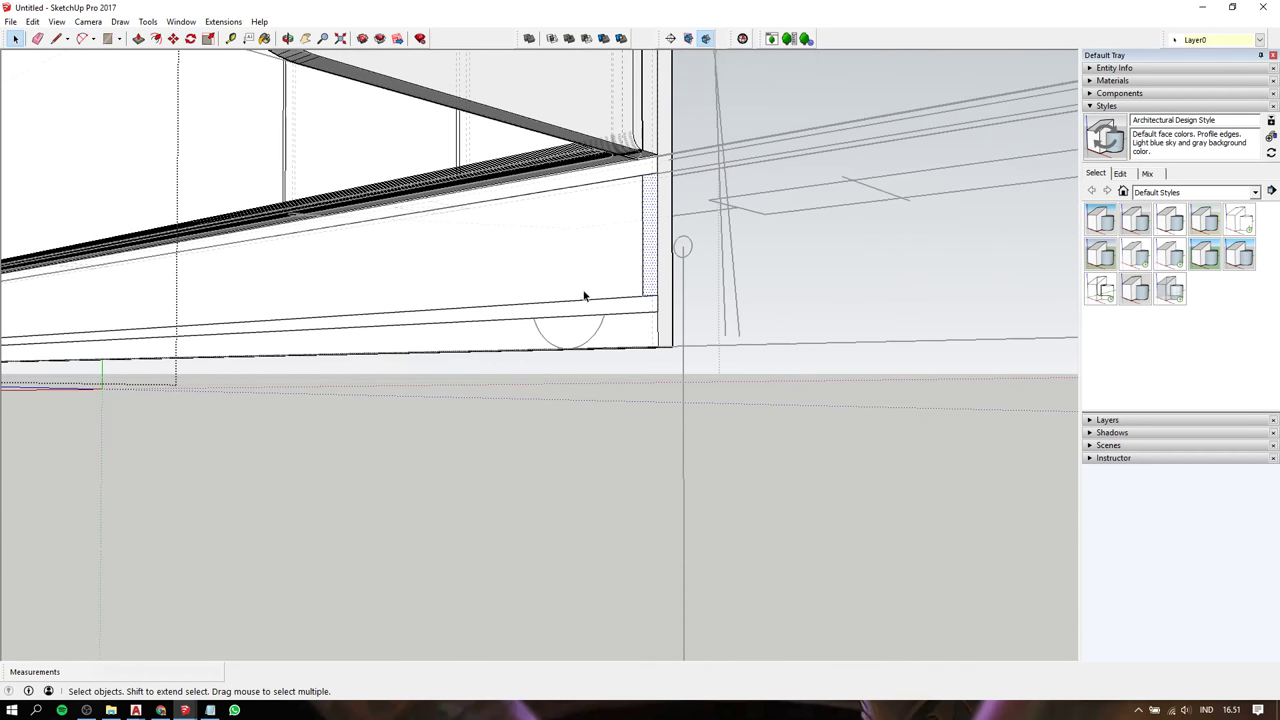
{"action": "mouse_move", "coordinate": [798, 305]}
{"action": "middle_mouse_down"}
{"action": "mouse_move", "coordinate": [461, 249]}
{"action": "mouse_move", "coordinate": [571, 224]}
{"action": "middle_mouse_up"}
{"action": "scroll", "coordinate": [571, 224], "scroll_direction": "down", "scroll_amount": 1}
{"action": "scroll", "coordinate": [571, 223], "scroll_direction": "down", "scroll_amount": 2}
{"action": "scroll", "coordinate": [600, 223], "scroll_direction": "down", "scroll_amount": 2}
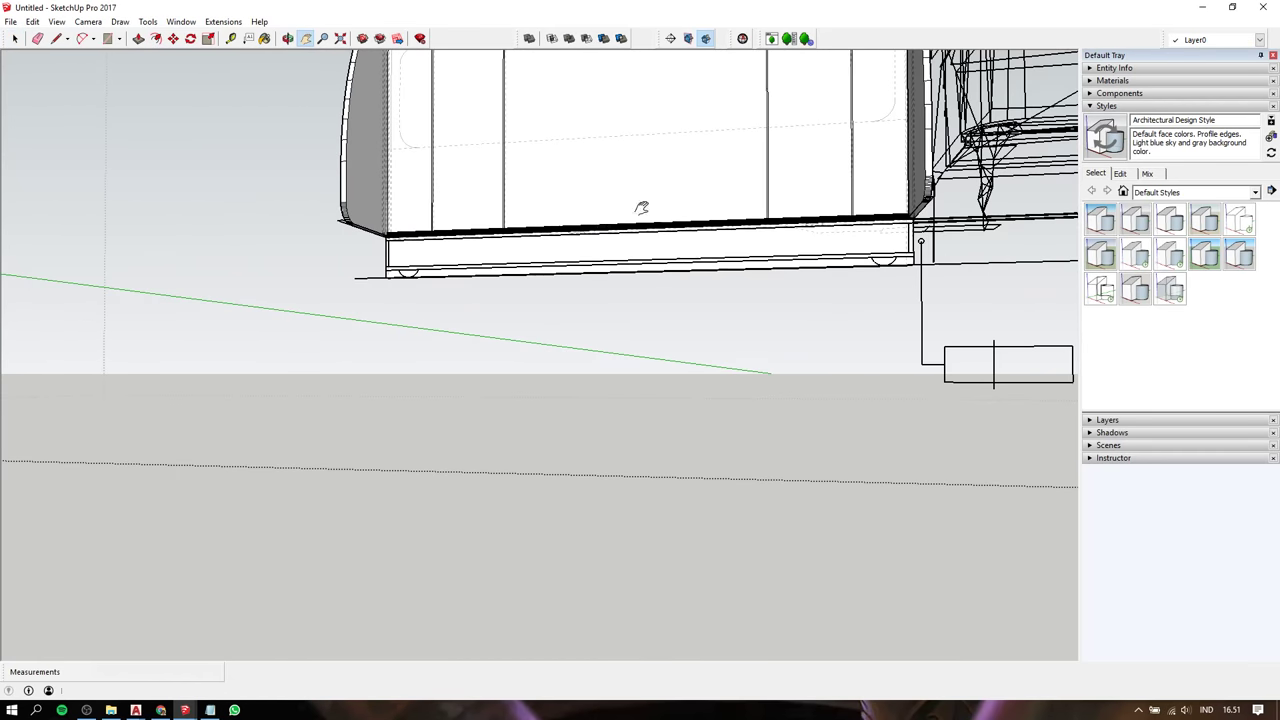
{"action": "scroll", "coordinate": [640, 206], "scroll_direction": "down", "scroll_amount": 1}
{"action": "middle_click_drag", "start_coordinate": [578, 204], "coordinate": [554, 272]}
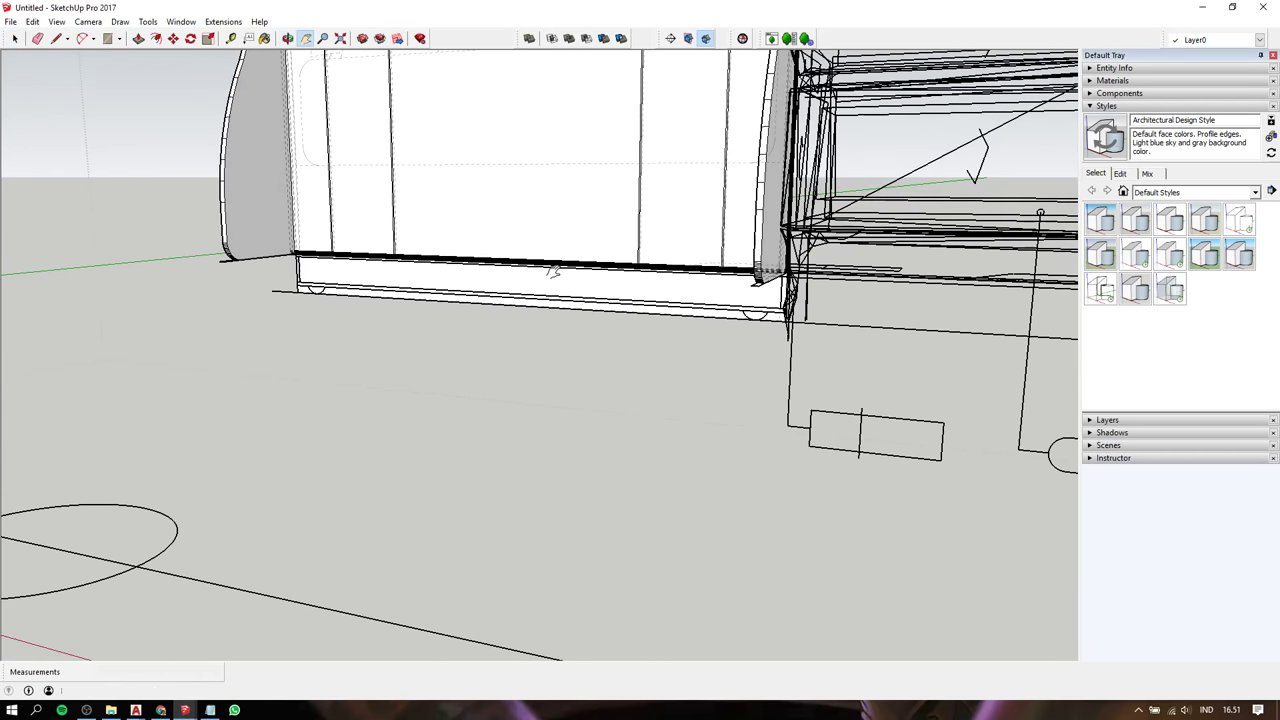
{"action": "scroll", "coordinate": [680, 280], "scroll_direction": "up", "scroll_amount": 2}
{"action": "scroll", "coordinate": [812, 293], "scroll_direction": "up", "scroll_amount": 1}
{"action": "mouse_move", "coordinate": [843, 286]}
{"action": "middle_mouse_down"}
{"action": "mouse_move", "coordinate": [557, 279]}
{"action": "mouse_move", "coordinate": [611, 191]}
{"action": "middle_mouse_up"}
{"action": "left_click", "coordinate": [619, 181]}
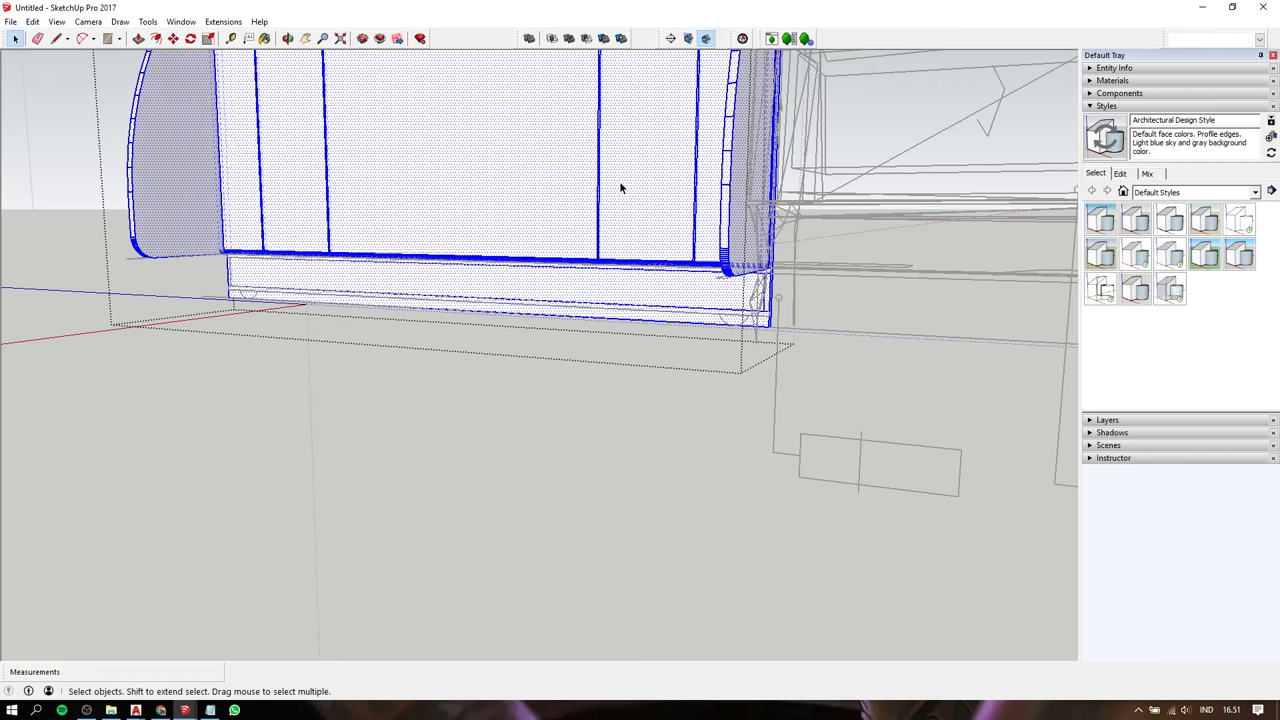
{"action": "scroll", "coordinate": [619, 181], "scroll_direction": "down", "scroll_amount": 2}
{"action": "scroll", "coordinate": [619, 181], "scroll_direction": "down", "scroll_amount": 2}
{"action": "scroll", "coordinate": [617, 186], "scroll_direction": "down", "scroll_amount": 1}
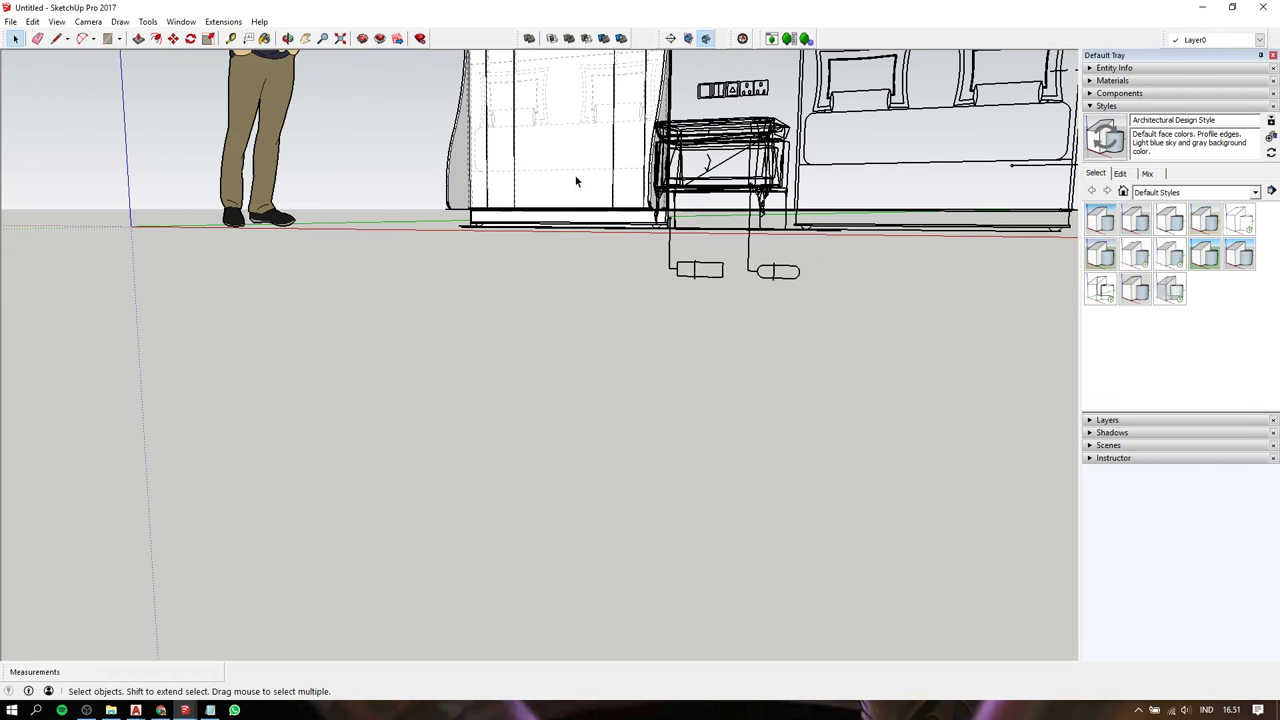
{"action": "mouse_move", "coordinate": [568, 155]}
{"action": "middle_mouse_down"}
{"action": "mouse_move", "coordinate": [737, 229]}
{"action": "mouse_move", "coordinate": [789, 289]}
{"action": "middle_mouse_up"}
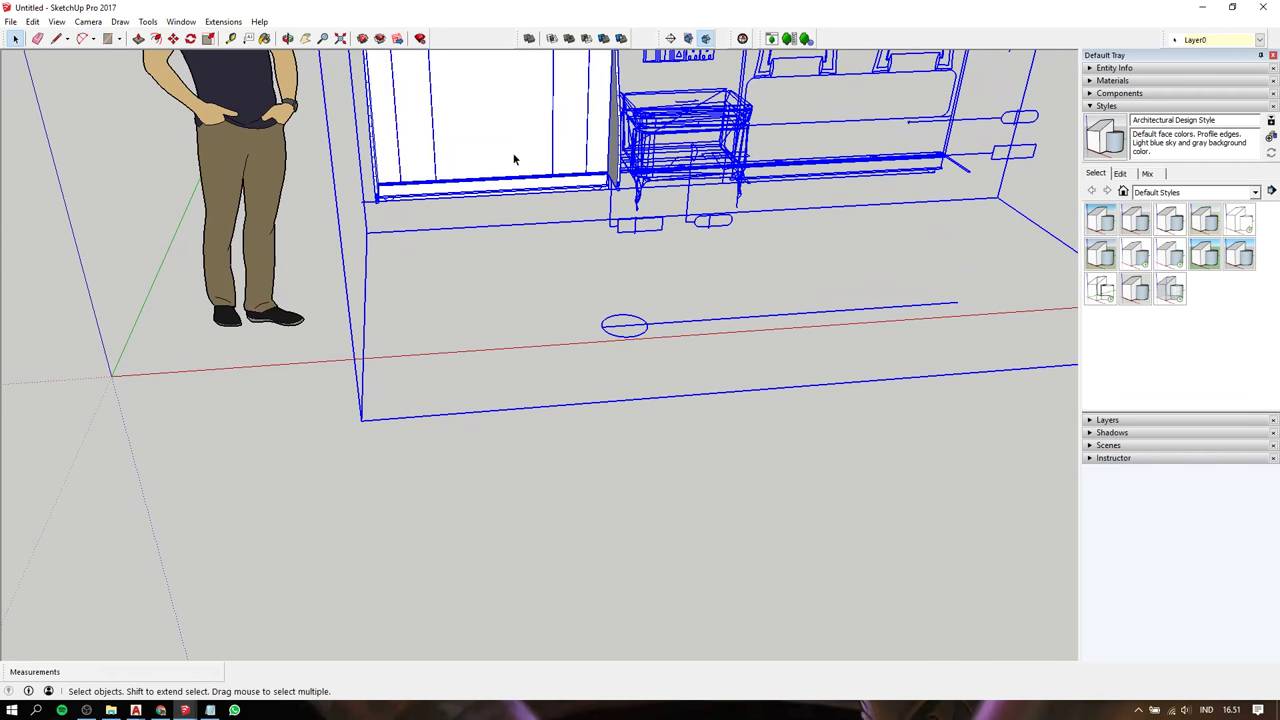
{"action": "middle_click_drag", "start_coordinate": [515, 154], "coordinate": [564, 282]}
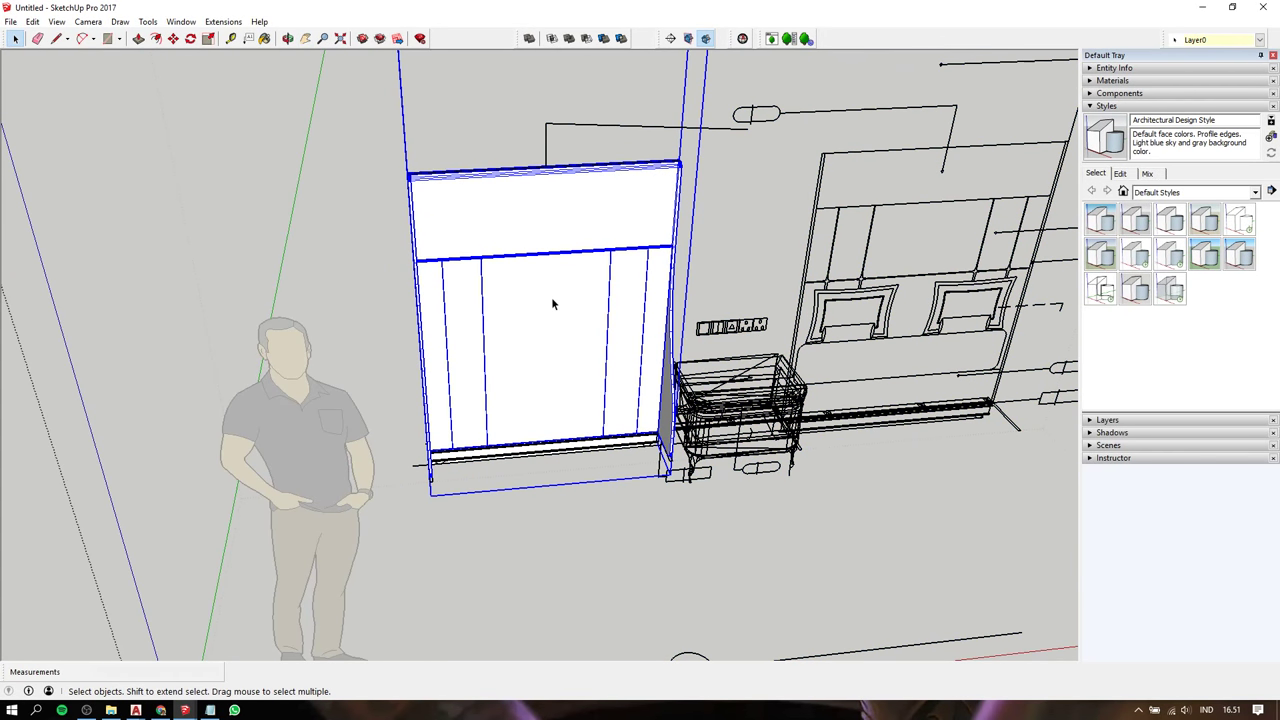
Paste a copy of the headboard and place it off to the left of the original
{"action": "left_click", "coordinate": [546, 540]}
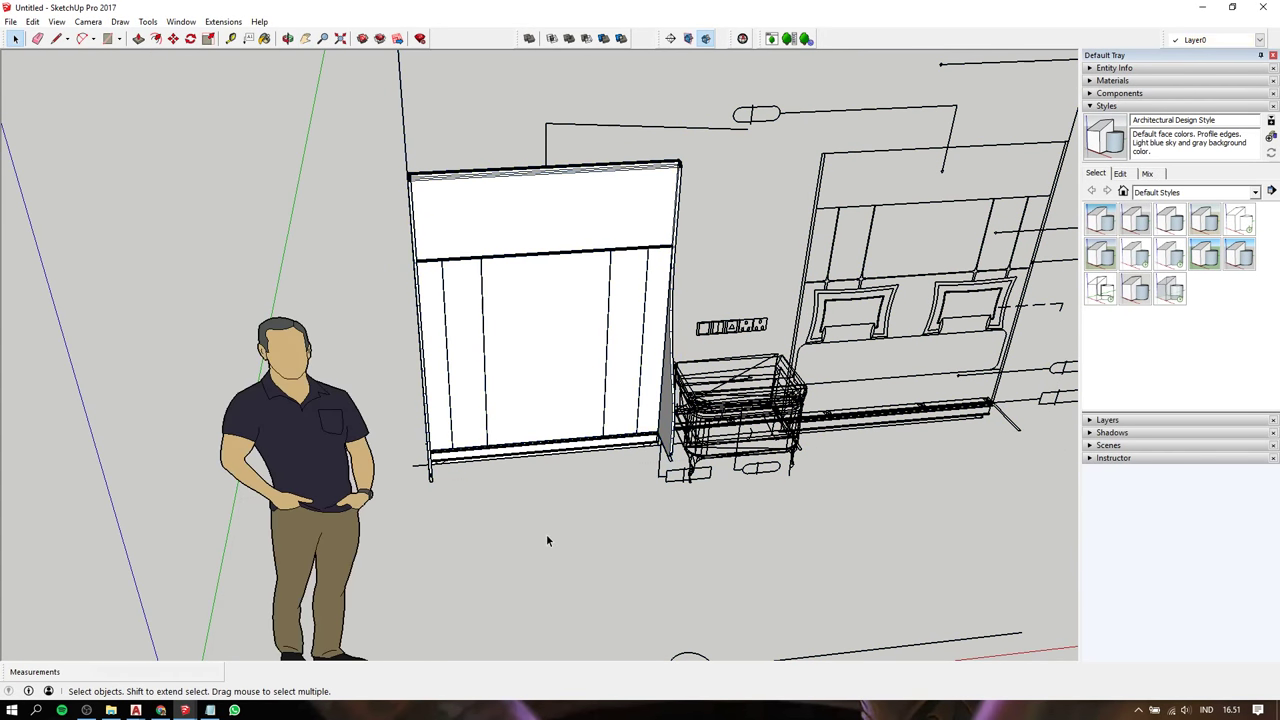
{"action": "key", "text": "ctrl+v"}
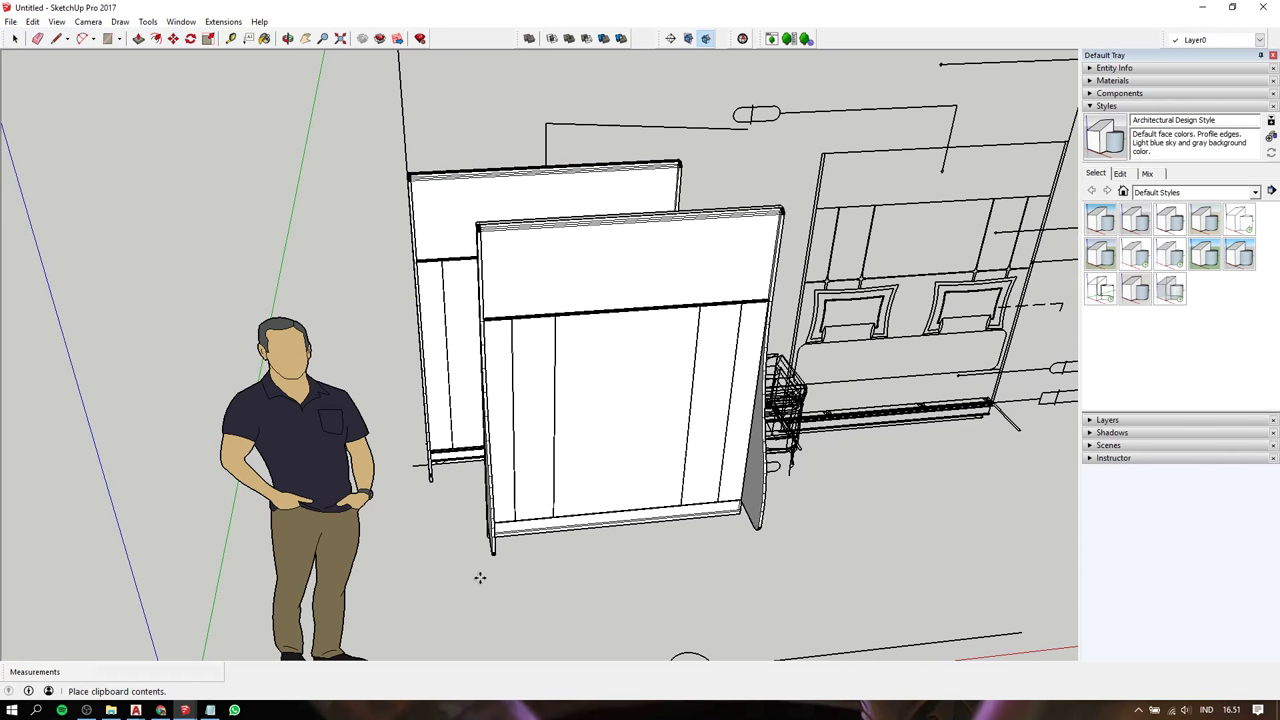
{"action": "left_click", "coordinate": [143, 357]}
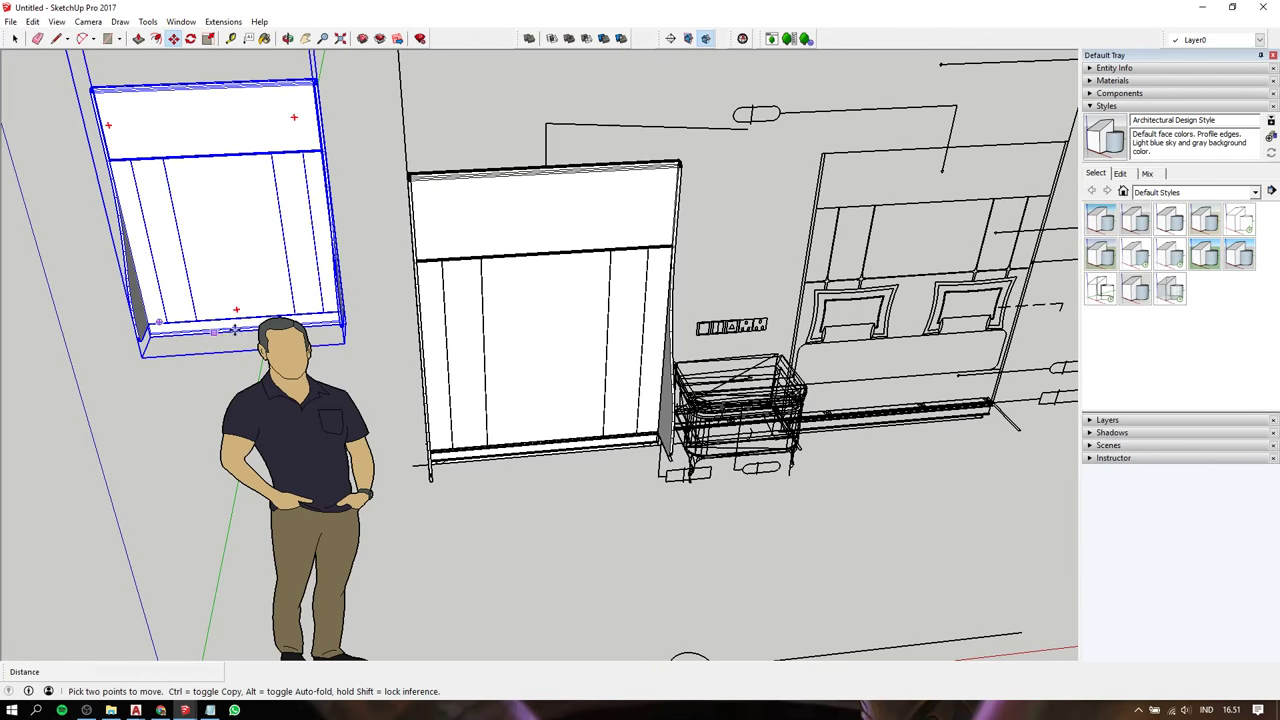
{"action": "mouse_move", "coordinate": [414, 305]}
{"action": "middle_mouse_down"}
{"action": "mouse_move", "coordinate": [586, 243]}
{"action": "mouse_move", "coordinate": [577, 270]}
{"action": "mouse_move", "coordinate": [834, 229]}
{"action": "mouse_move", "coordinate": [666, 277]}
{"action": "mouse_move", "coordinate": [773, 374]}
{"action": "mouse_move", "coordinate": [64, 366]}
{"action": "middle_mouse_up"}
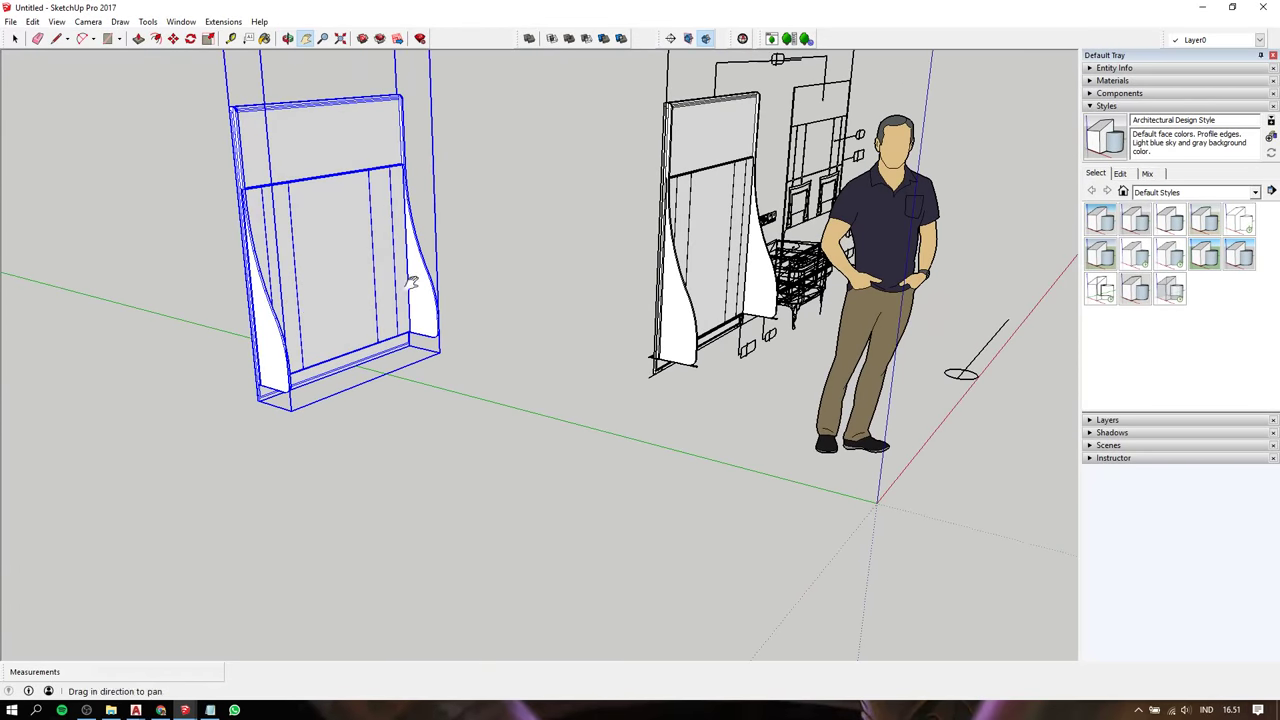
{"action": "middle_click_drag", "start_coordinate": [374, 316], "coordinate": [660, 450], "text": "shift"}
{"action": "scroll", "coordinate": [610, 420], "scroll_direction": "down", "scroll_amount": 3}
{"action": "scroll", "coordinate": [572, 383], "scroll_direction": "down", "scroll_amount": 2}
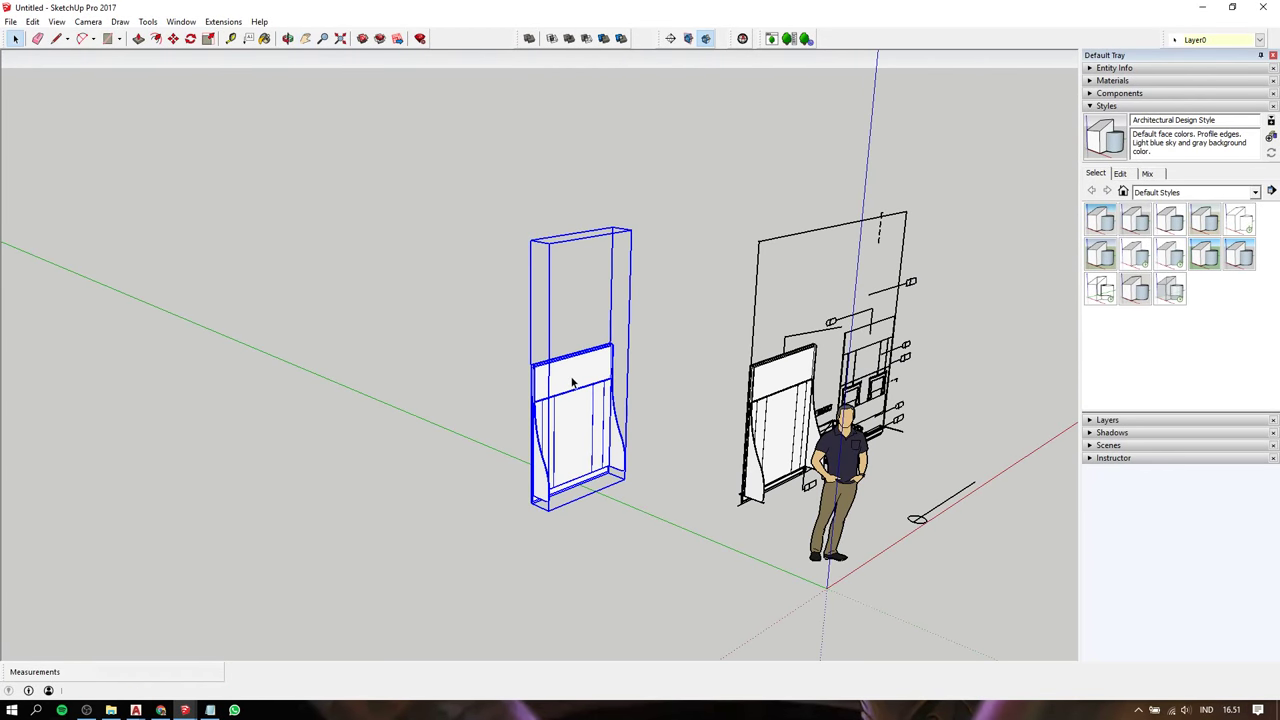
Delete the tall extra element from inside the headboard copy's group
{"action": "key", "text": "space"}
{"action": "double_click", "coordinate": [572, 383]}
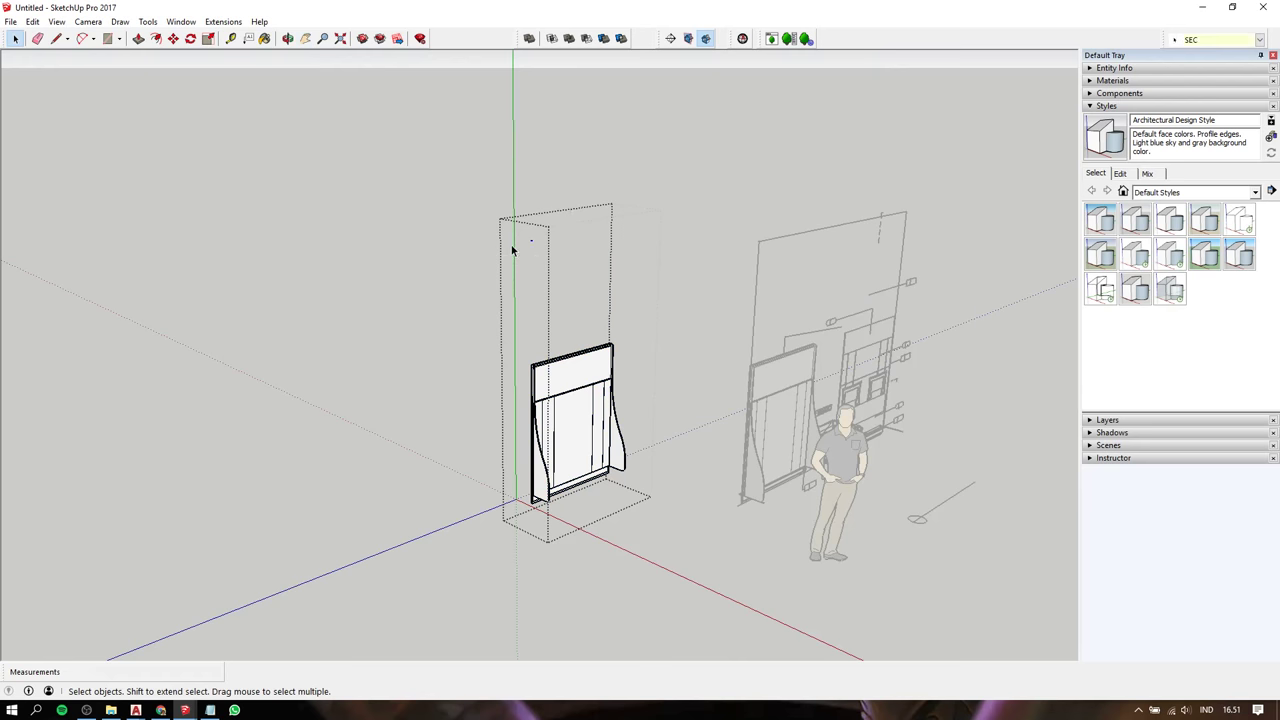
{"action": "key", "text": "Delete"}
{"action": "left_click", "coordinate": [651, 286]}
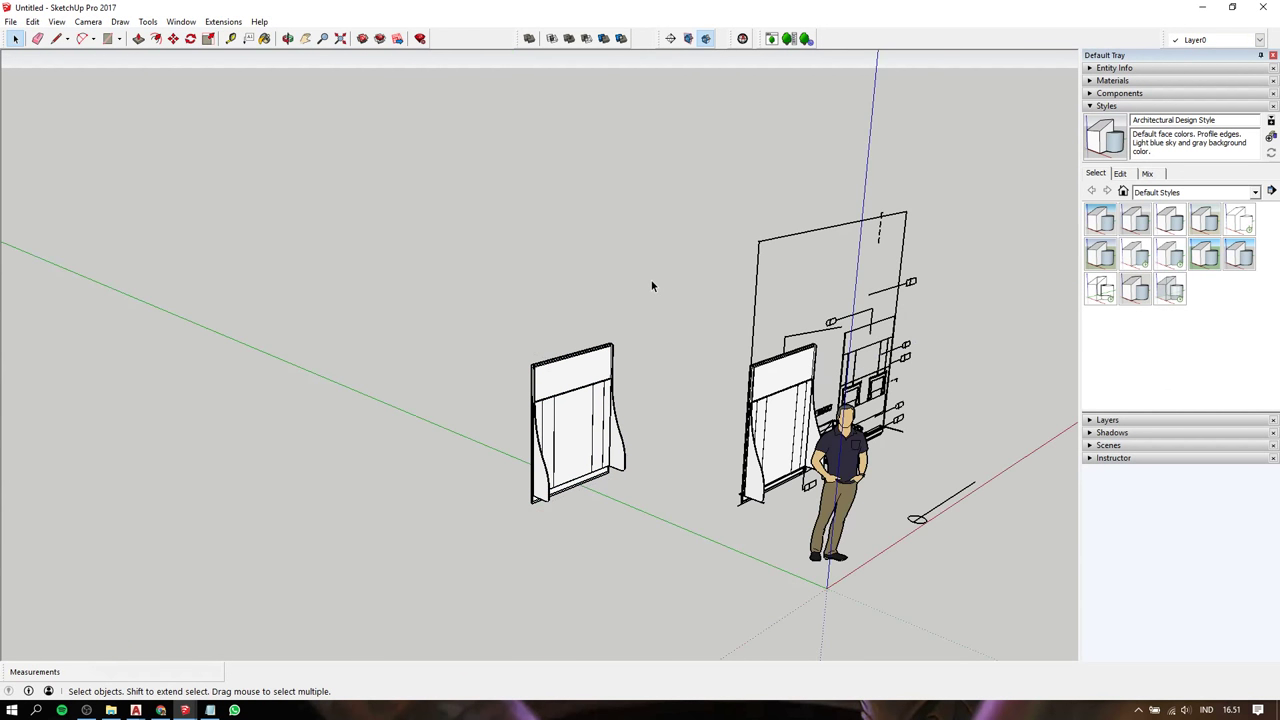
Orbit to a frontal view of the edited copy and clear the selection
{"action": "left_click", "coordinate": [597, 413]}
{"action": "key", "text": "o"}
{"action": "mouse_move", "coordinate": [590, 414]}
{"action": "left_mouse_down"}
{"action": "mouse_move", "coordinate": [446, 328]}
{"action": "mouse_move", "coordinate": [722, 353]}
{"action": "mouse_move", "coordinate": [434, 386]}
{"action": "left_mouse_up"}
{"action": "key", "text": "space"}
{"action": "scroll", "coordinate": [624, 540], "scroll_direction": "up", "scroll_amount": 3}
{"action": "scroll", "coordinate": [551, 536], "scroll_direction": "up", "scroll_amount": 2}
{"action": "left_click", "coordinate": [551, 536]}
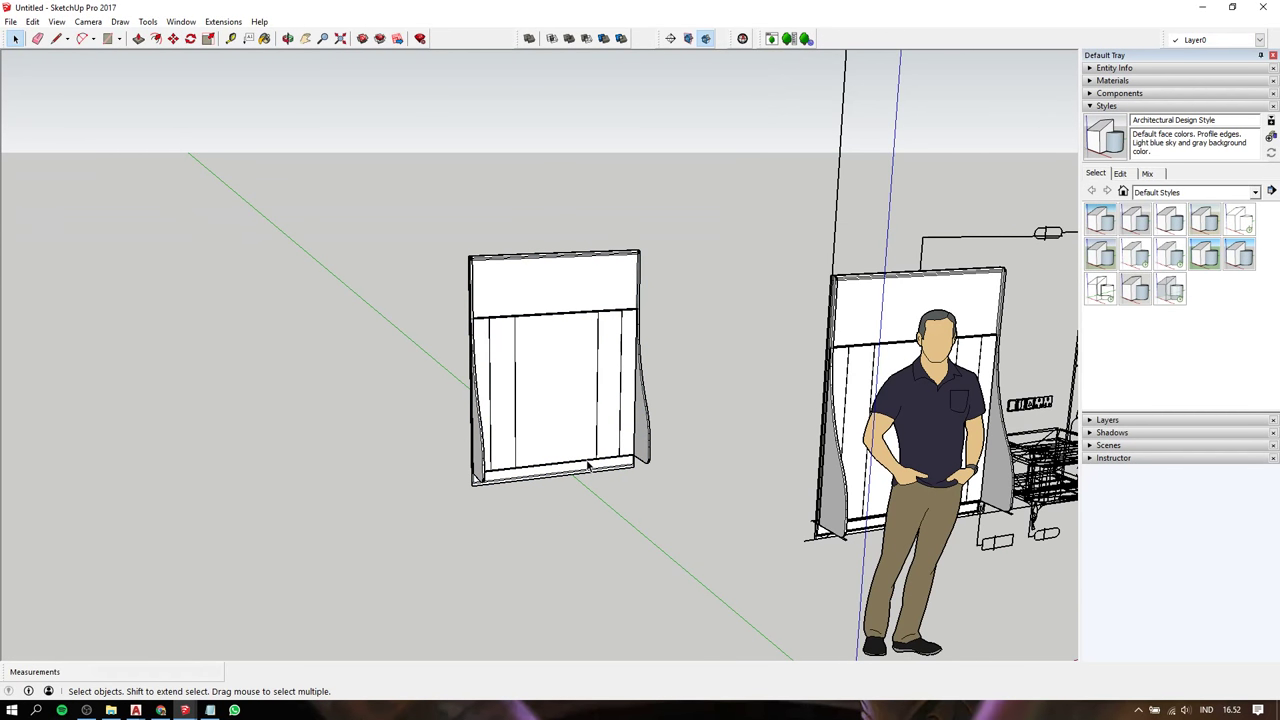
{"action": "scroll", "coordinate": [552, 536], "scroll_direction": "up", "scroll_amount": 3}
{"action": "left_click", "coordinate": [207, 710]}
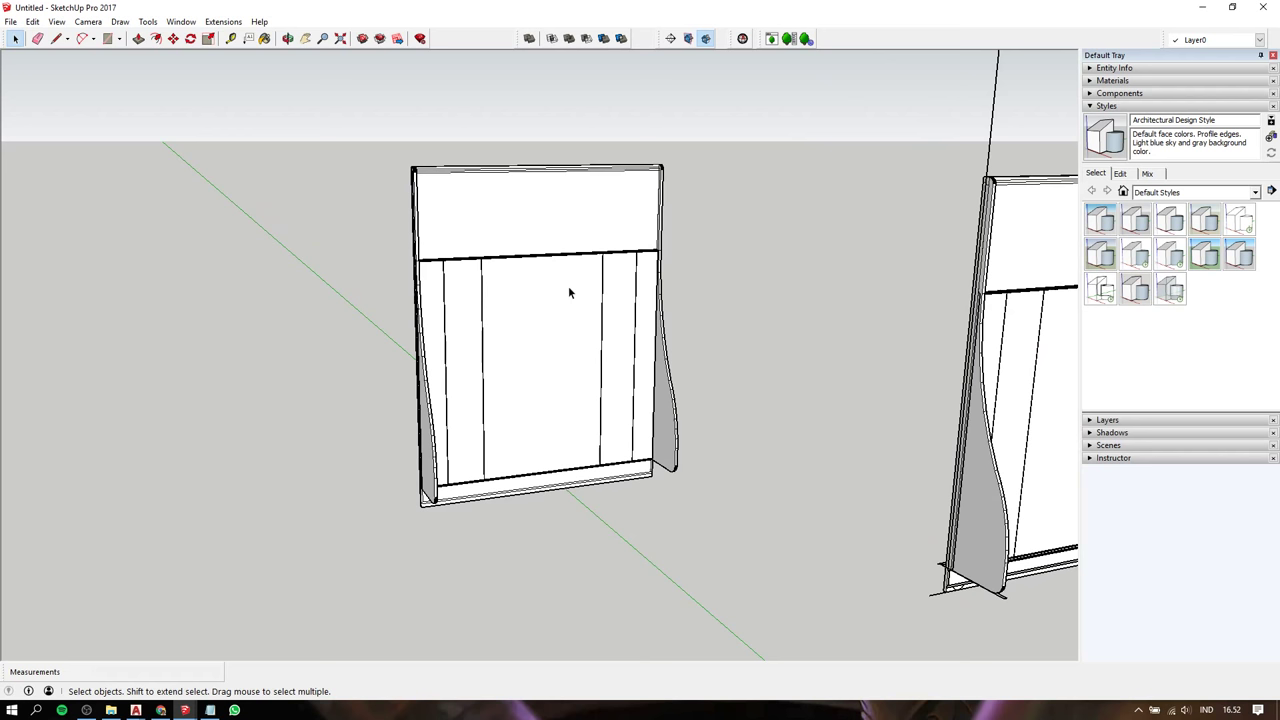
Extend the 'lets search' line in Notepad to mention the warehouse, then return to SketchUp
{"action": "left_click", "coordinate": [210, 710]}
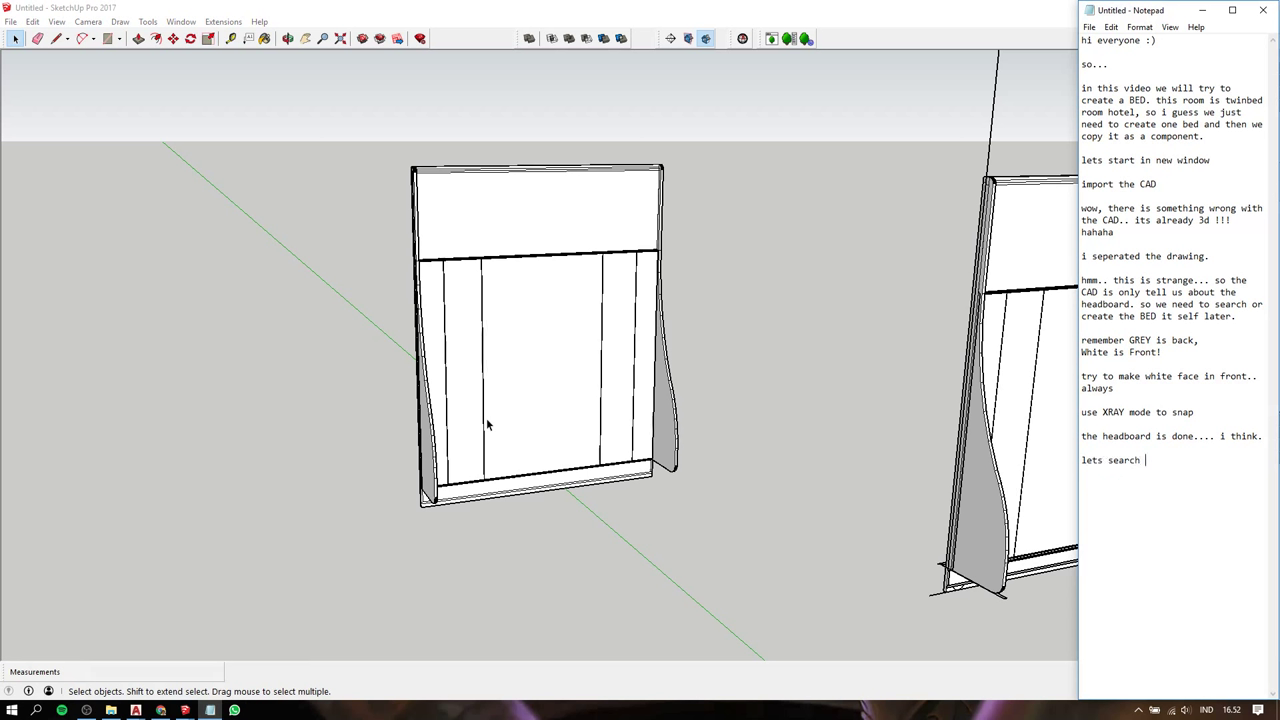
{"action": "type", "text": "for"}
{"action": "type", "text": "se"}
{"action": "left_click", "coordinate": [712, 292]}
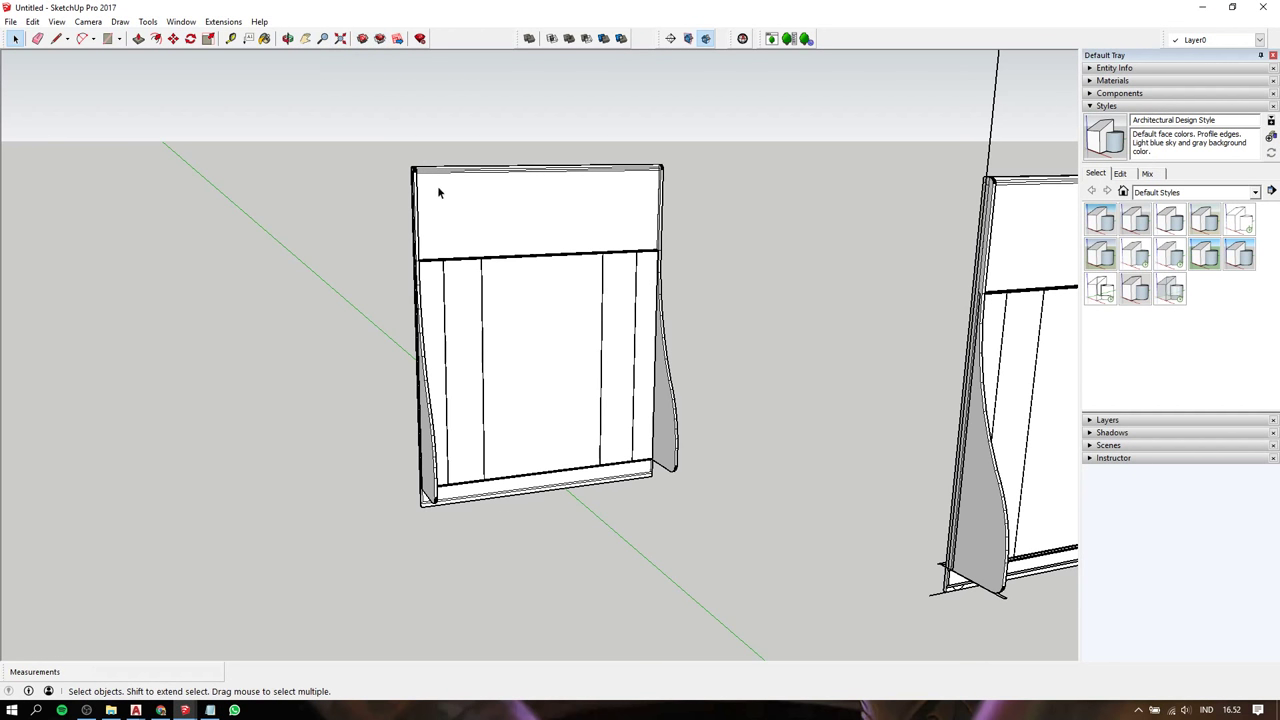
Orbit and zoom around the two headboards to view them from back and front
{"action": "mouse_move", "coordinate": [437, 192]}
{"action": "middle_mouse_down"}
{"action": "mouse_move", "coordinate": [834, 297]}
{"action": "mouse_move", "coordinate": [760, 290]}
{"action": "middle_mouse_up"}
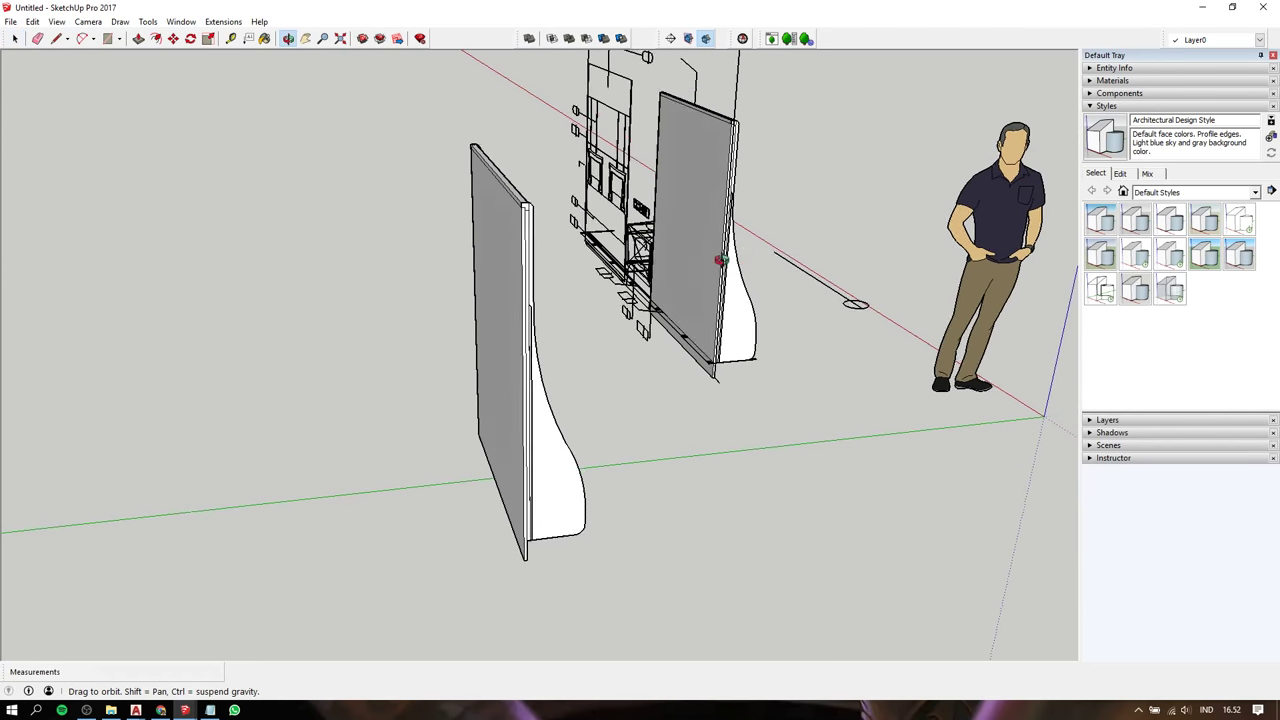
{"action": "mouse_move", "coordinate": [665, 255]}
{"action": "middle_mouse_down"}
{"action": "mouse_move", "coordinate": [223, 137]}
{"action": "mouse_move", "coordinate": [875, 308]}
{"action": "middle_mouse_up"}
{"action": "scroll", "coordinate": [876, 309], "scroll_direction": "up", "scroll_amount": 3}
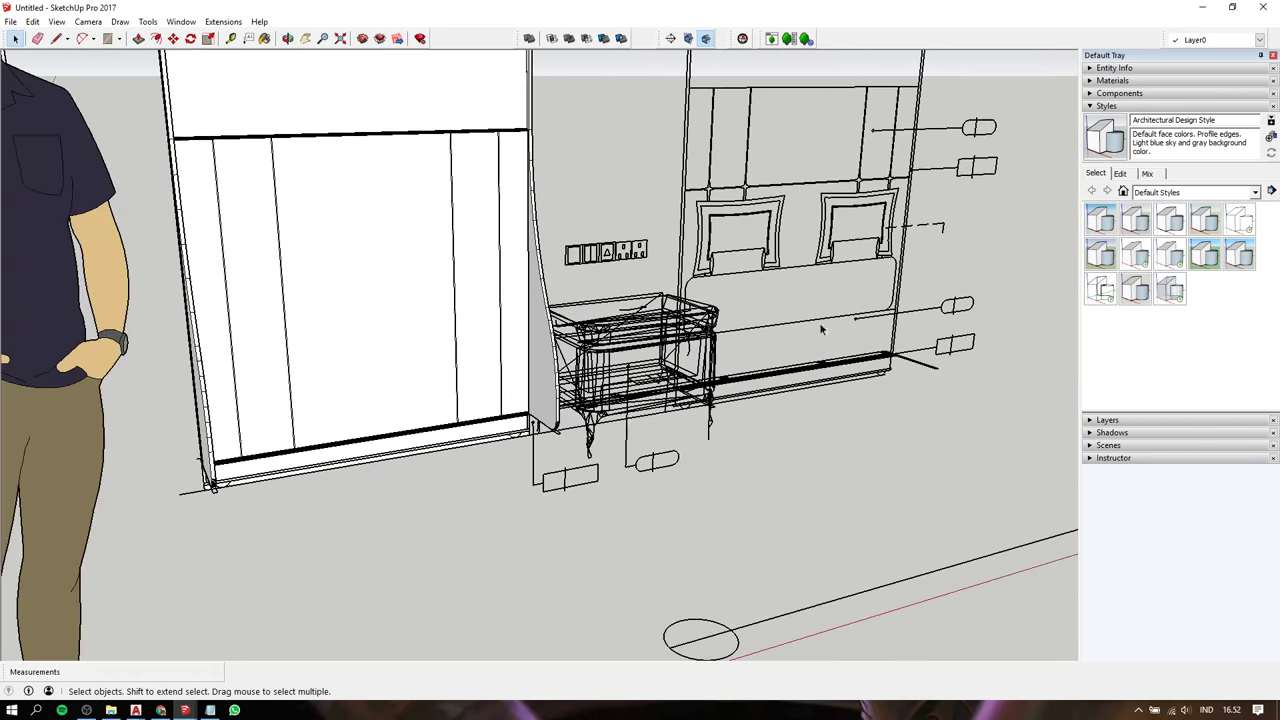
{"action": "mouse_move", "coordinate": [749, 313]}
{"action": "middle_mouse_down"}
{"action": "mouse_move", "coordinate": [615, 345]}
{"action": "mouse_move", "coordinate": [787, 366]}
{"action": "middle_mouse_up"}
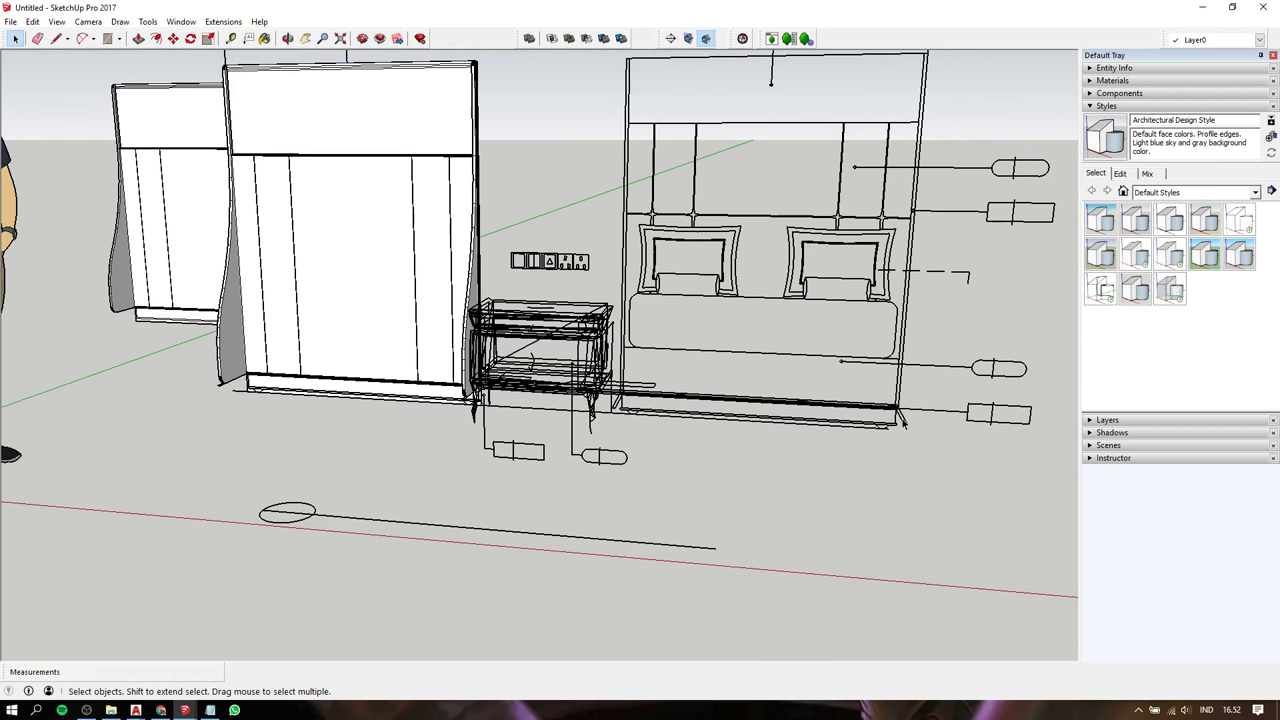
{"action": "scroll", "coordinate": [717, 403], "scroll_direction": "up", "scroll_amount": 2}
{"action": "scroll", "coordinate": [690, 395], "scroll_direction": "down", "scroll_amount": 3}
{"action": "scroll", "coordinate": [529, 443], "scroll_direction": "down", "scroll_amount": 2}
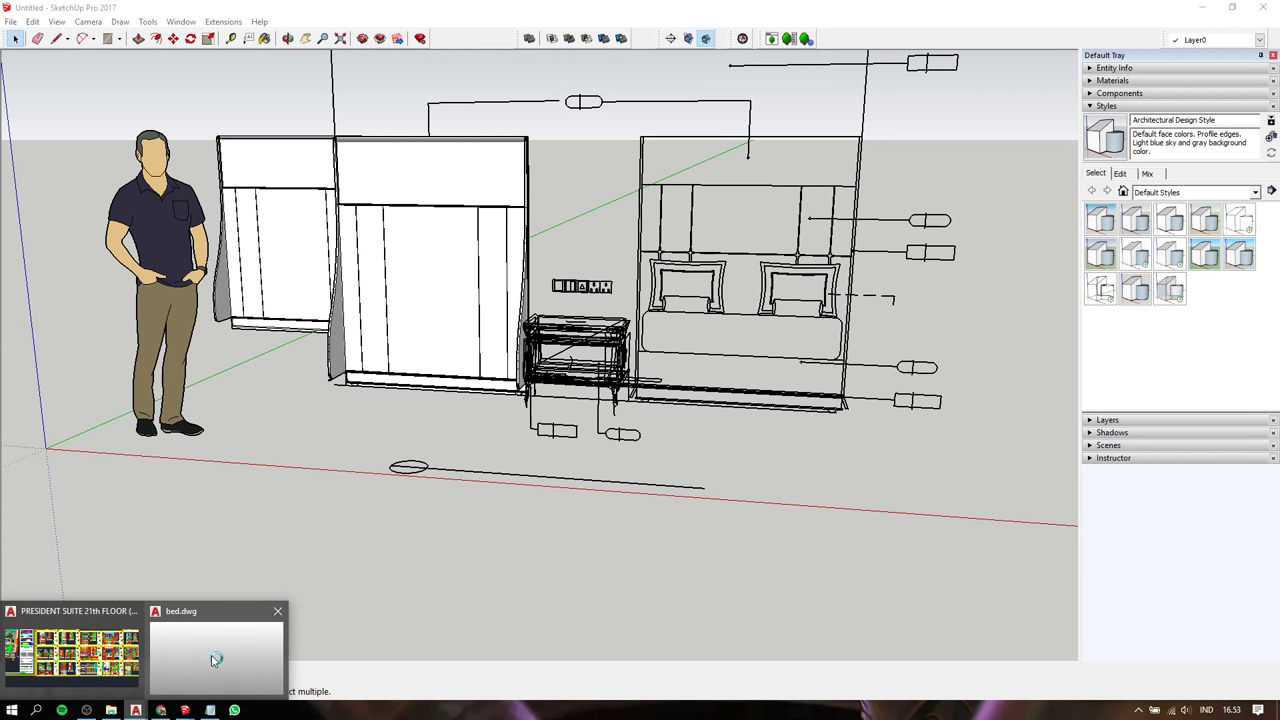
Zoom in and out around the bed elevation in AutoCAD's bed.dwg drawing
{"action": "left_click", "coordinate": [213, 661]}
{"action": "scroll", "coordinate": [737, 314], "scroll_direction": "up", "scroll_amount": 5}
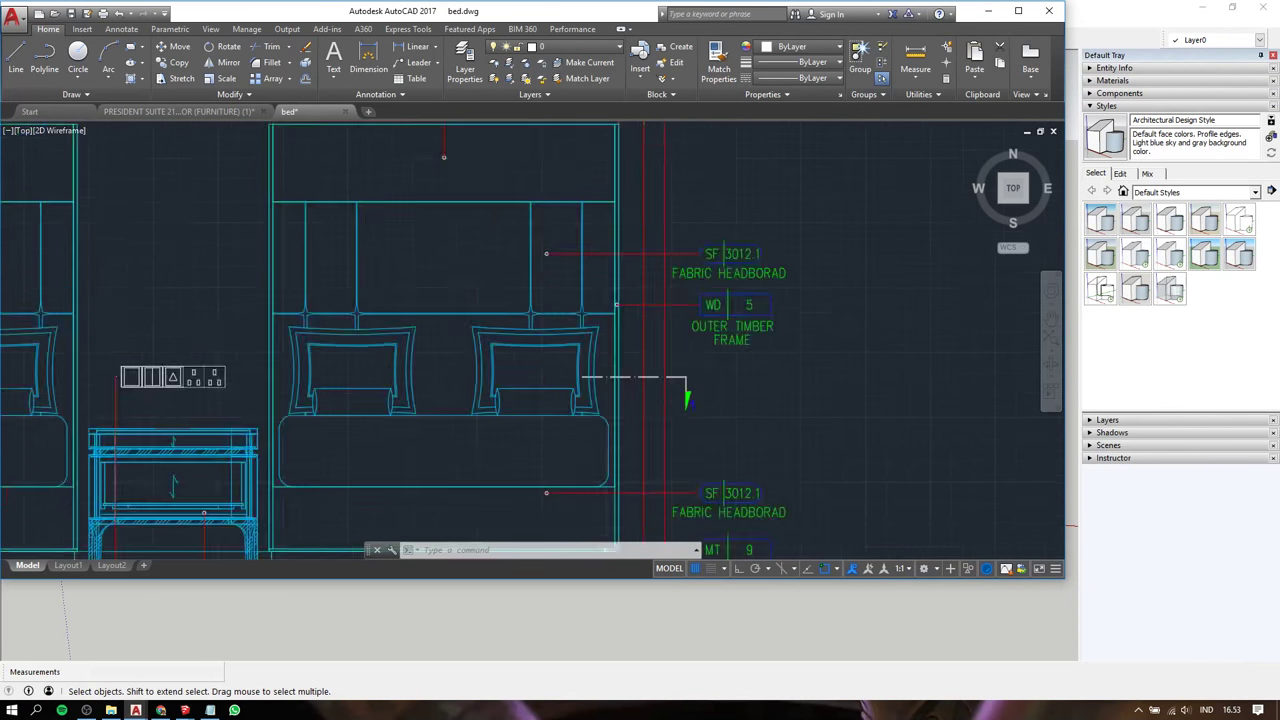
{"action": "scroll", "coordinate": [686, 371], "scroll_direction": "up", "scroll_amount": 2}
{"action": "scroll", "coordinate": [666, 340], "scroll_direction": "down", "scroll_amount": 2}
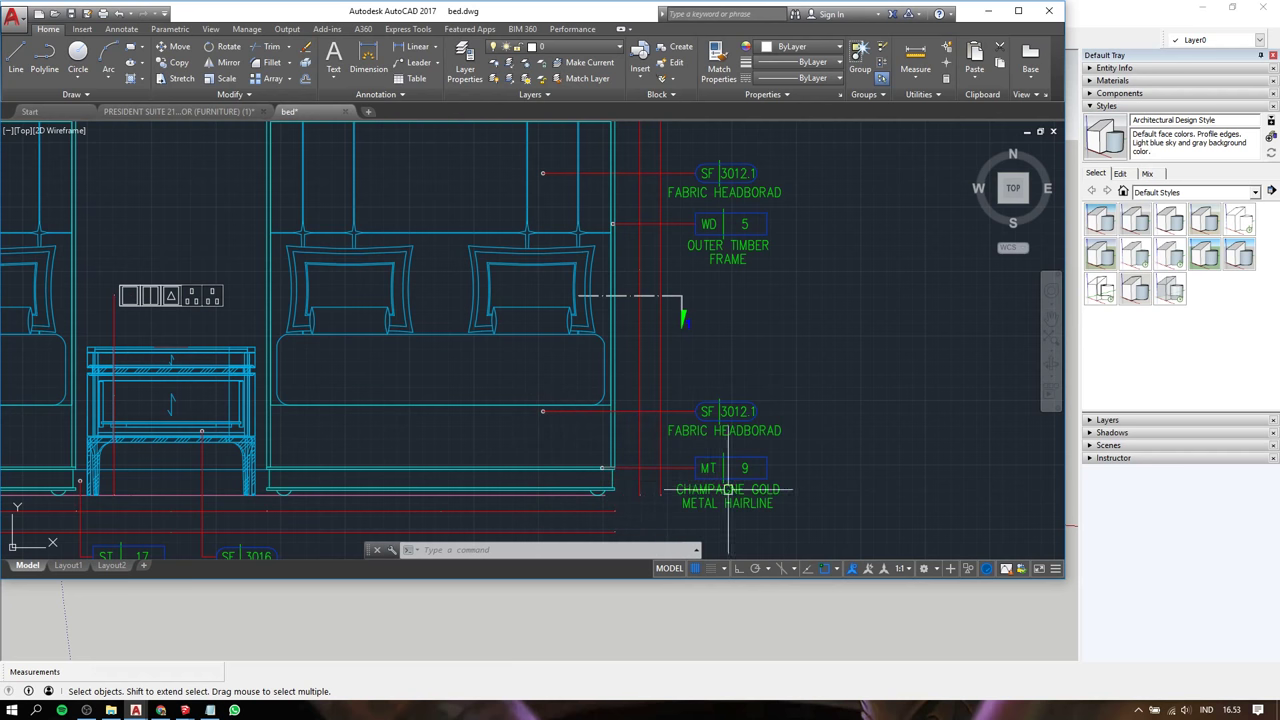
{"action": "scroll", "coordinate": [620, 478], "scroll_direction": "up", "scroll_amount": 3}
{"action": "scroll", "coordinate": [577, 477], "scroll_direction": "down", "scroll_amount": 2}
{"action": "scroll", "coordinate": [560, 465], "scroll_direction": "down", "scroll_amount": 3}
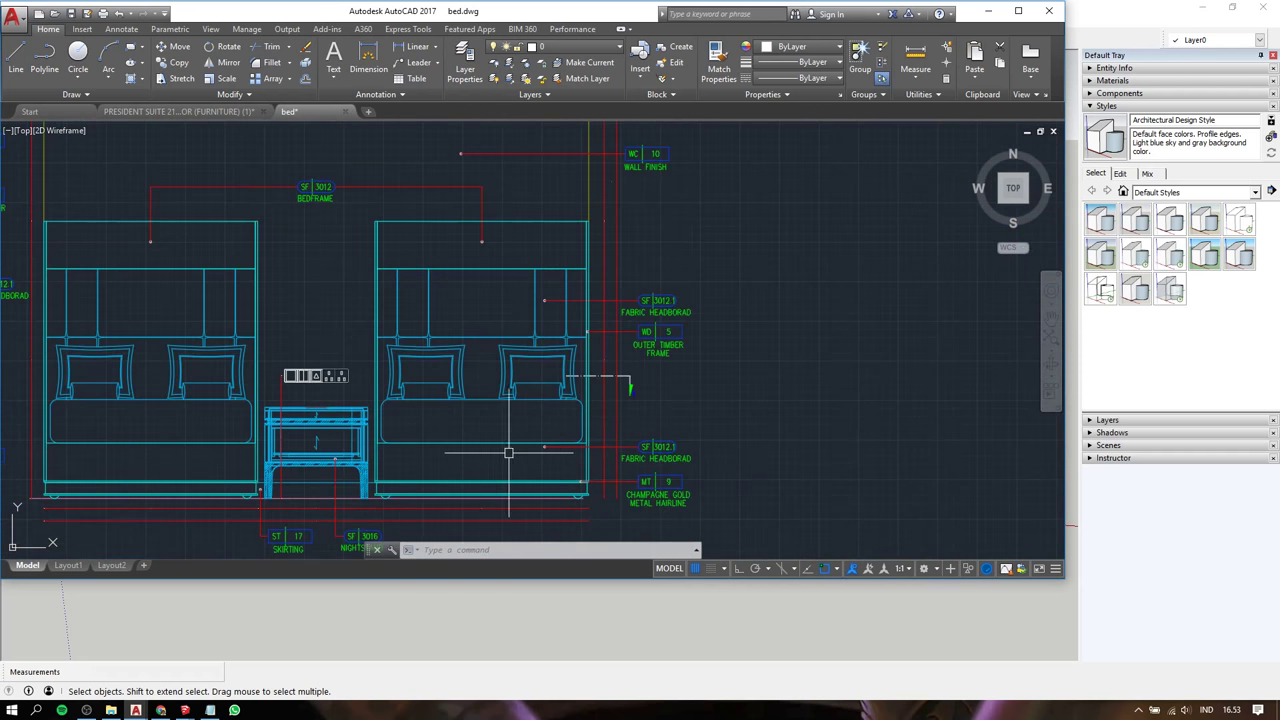
{"action": "scroll", "coordinate": [580, 420], "scroll_direction": "down", "scroll_amount": 1}
{"action": "scroll", "coordinate": [597, 400], "scroll_direction": "up", "scroll_amount": 2}
{"action": "scroll", "coordinate": [443, 408], "scroll_direction": "up", "scroll_amount": 2}
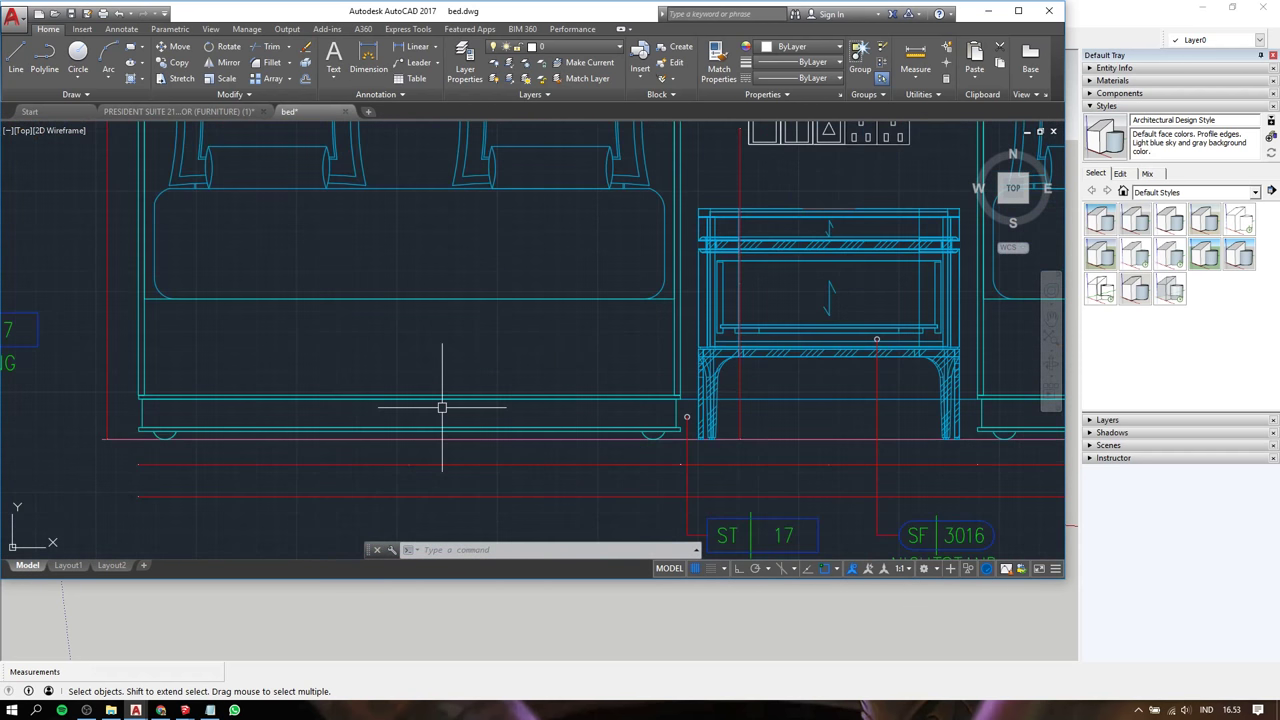
Switch via Notepad back to the Untitled SketchUp model
{"action": "left_click", "coordinate": [210, 710]}
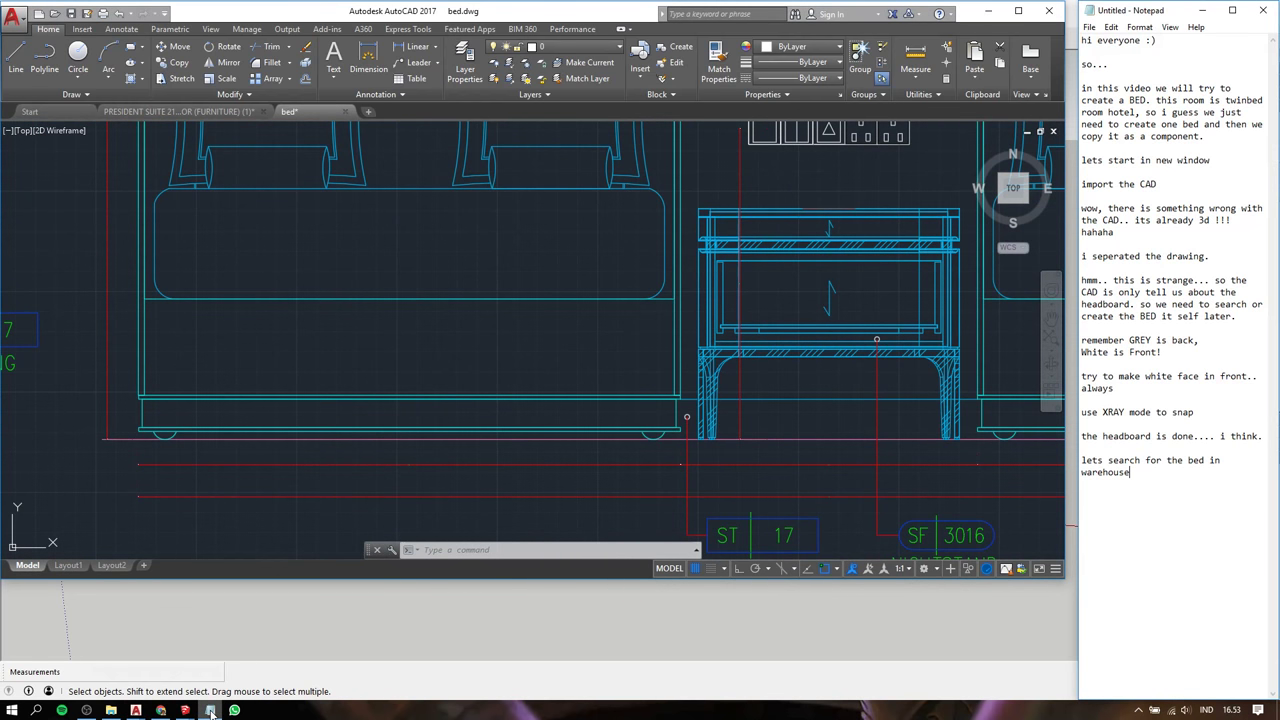
{"action": "mouse_move", "coordinate": [185, 710]}
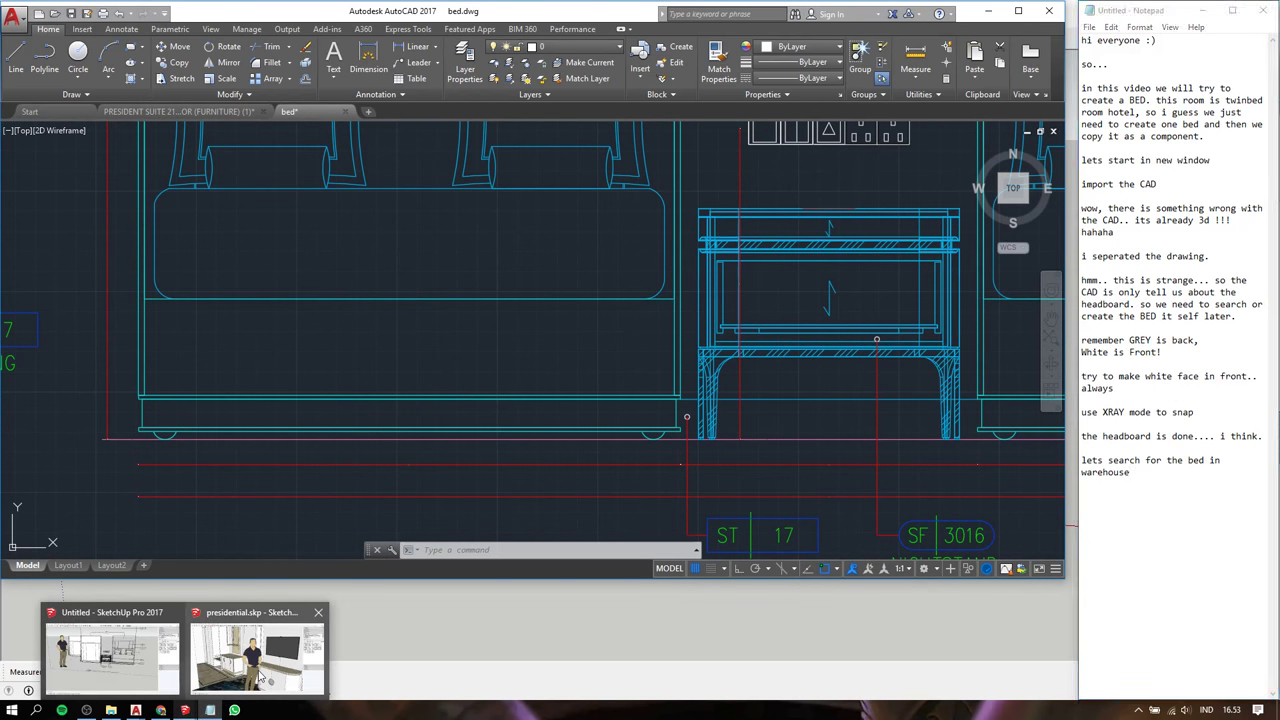
{"action": "left_click", "coordinate": [260, 660]}
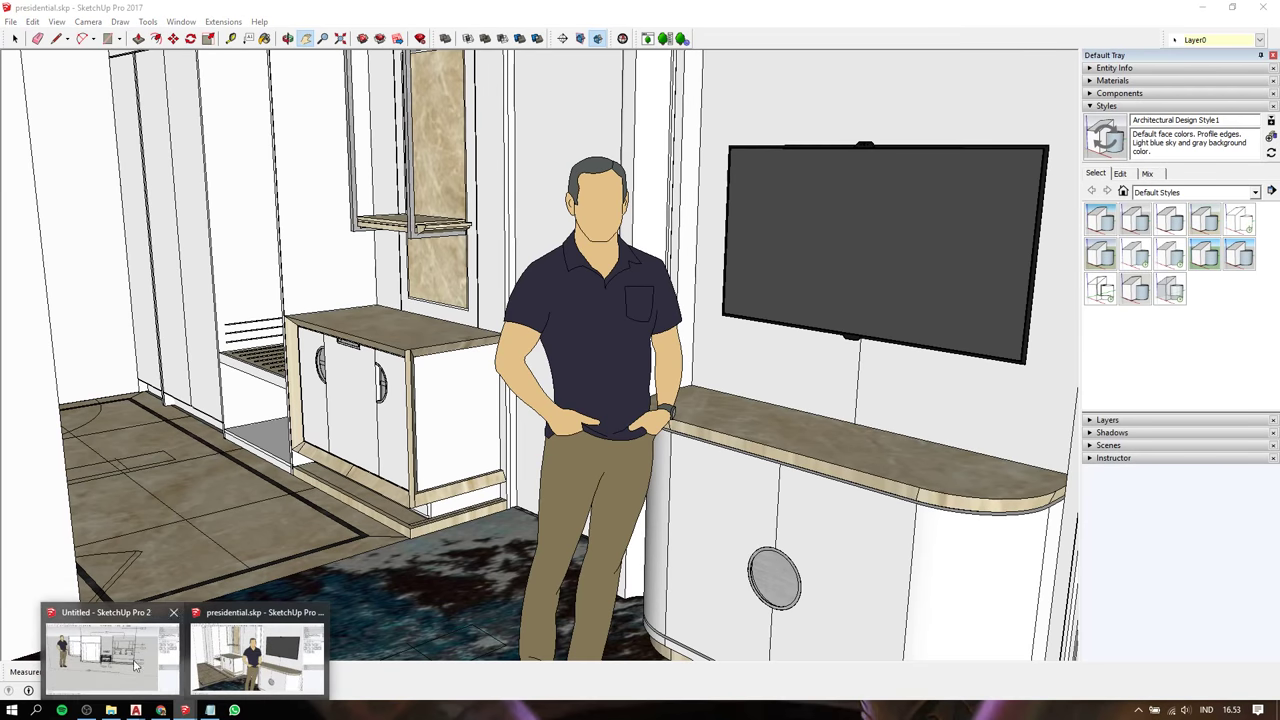
{"action": "left_click", "coordinate": [137, 667]}
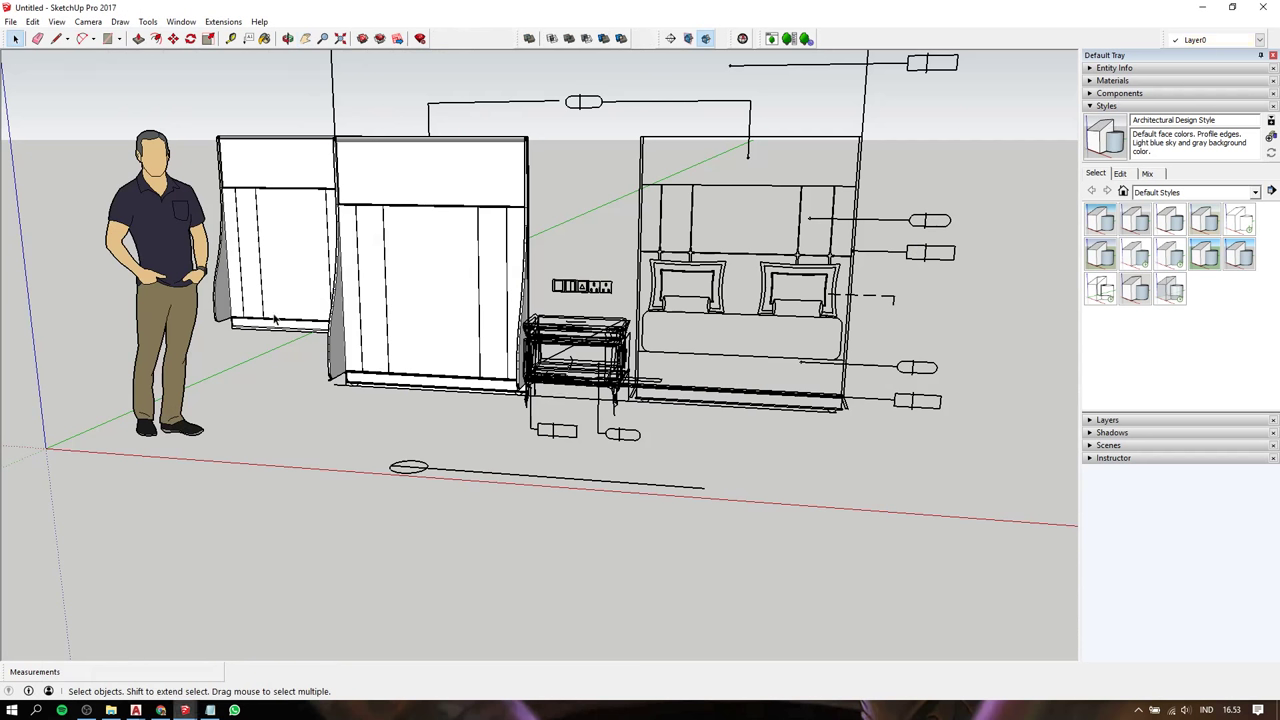
Open 3D Warehouse from the Window menu and search for 'bed'
{"action": "left_click", "coordinate": [205, 22]}
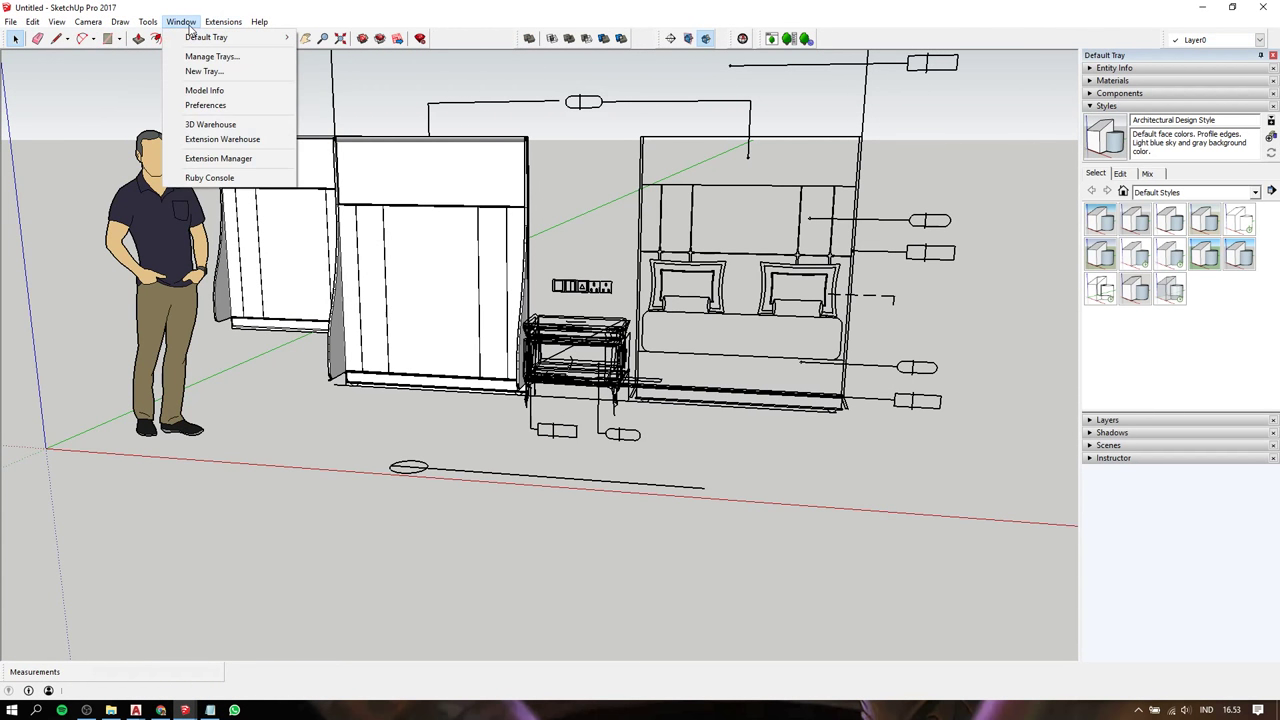
{"action": "left_click", "coordinate": [225, 126]}
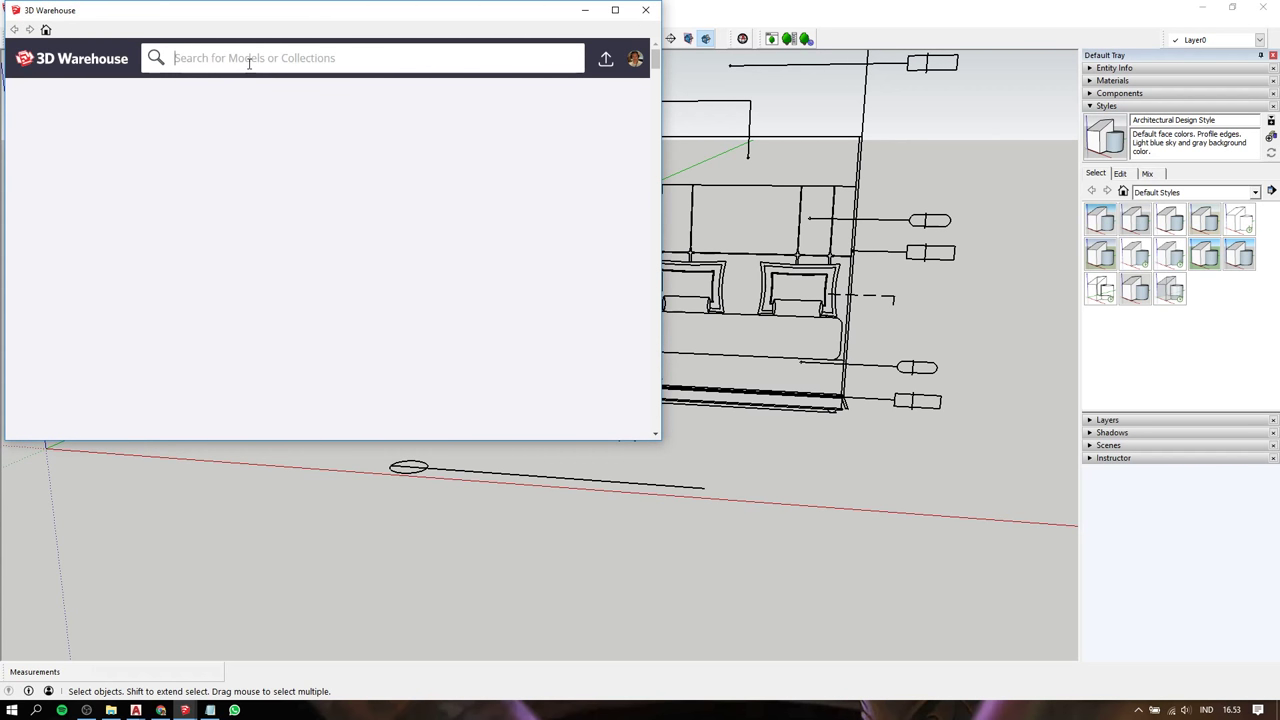
{"action": "type", "text": "bed"}
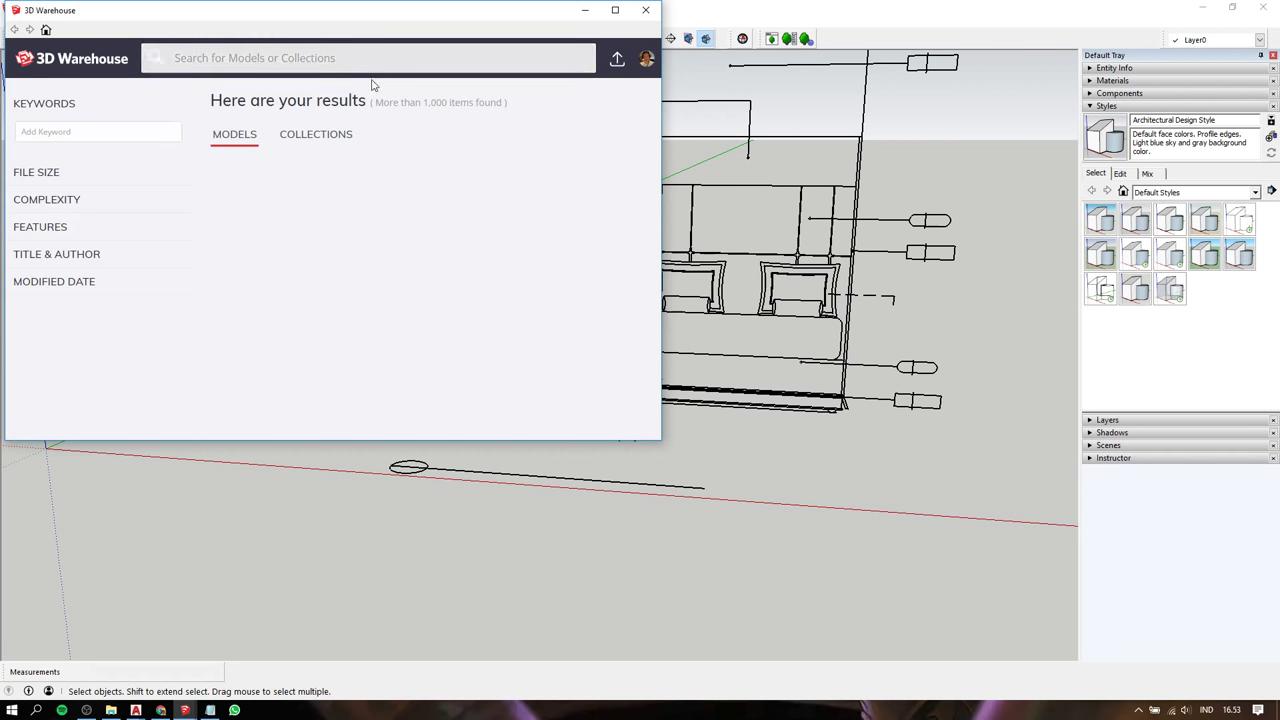
Widen and heighten the warehouse window, then scroll through the model results
{"action": "left_click_drag", "start_coordinate": [663, 438], "coordinate": [962, 440]}
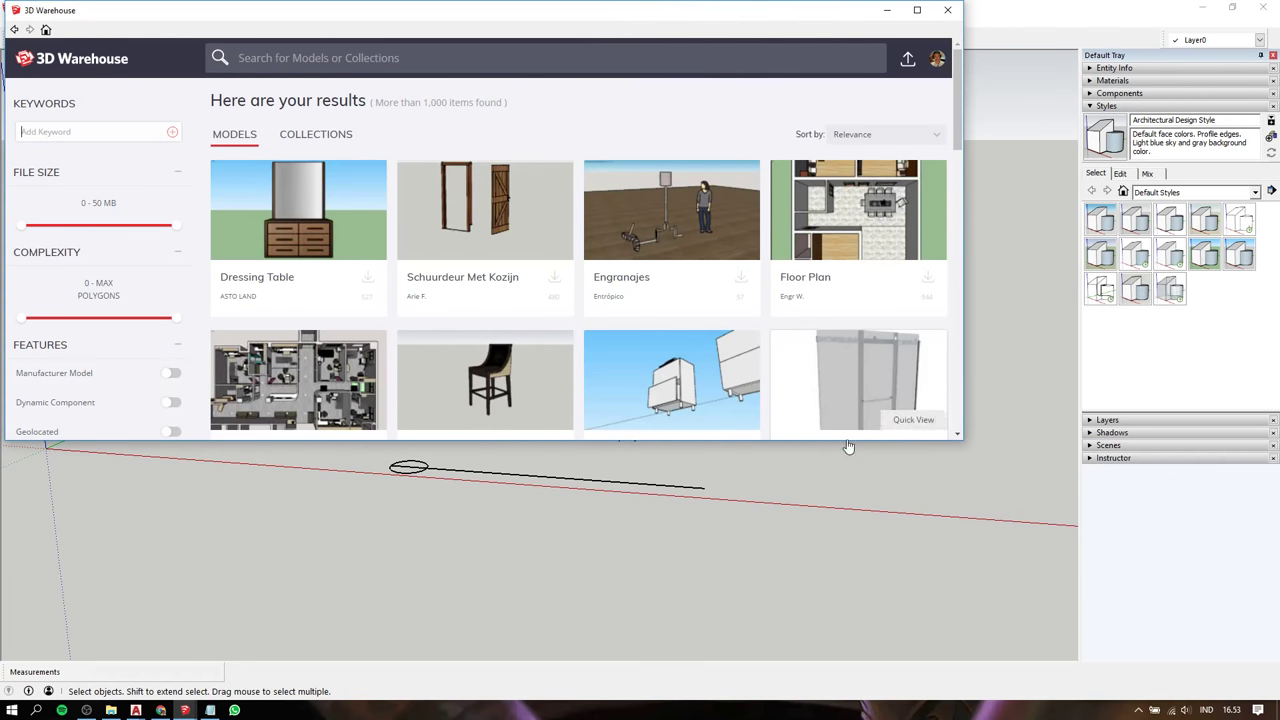
{"action": "left_click_drag", "start_coordinate": [834, 440], "coordinate": [820, 656]}
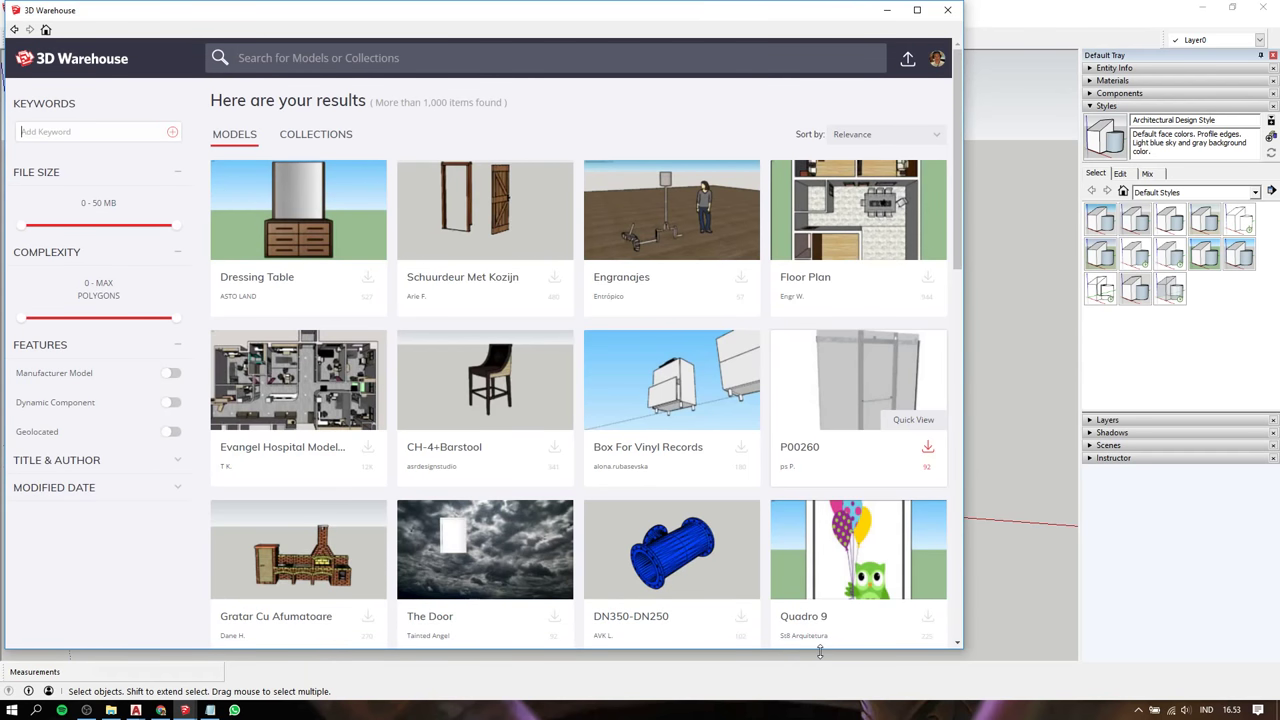
{"action": "scroll", "coordinate": [838, 342], "scroll_direction": "down", "scroll_amount": 3}
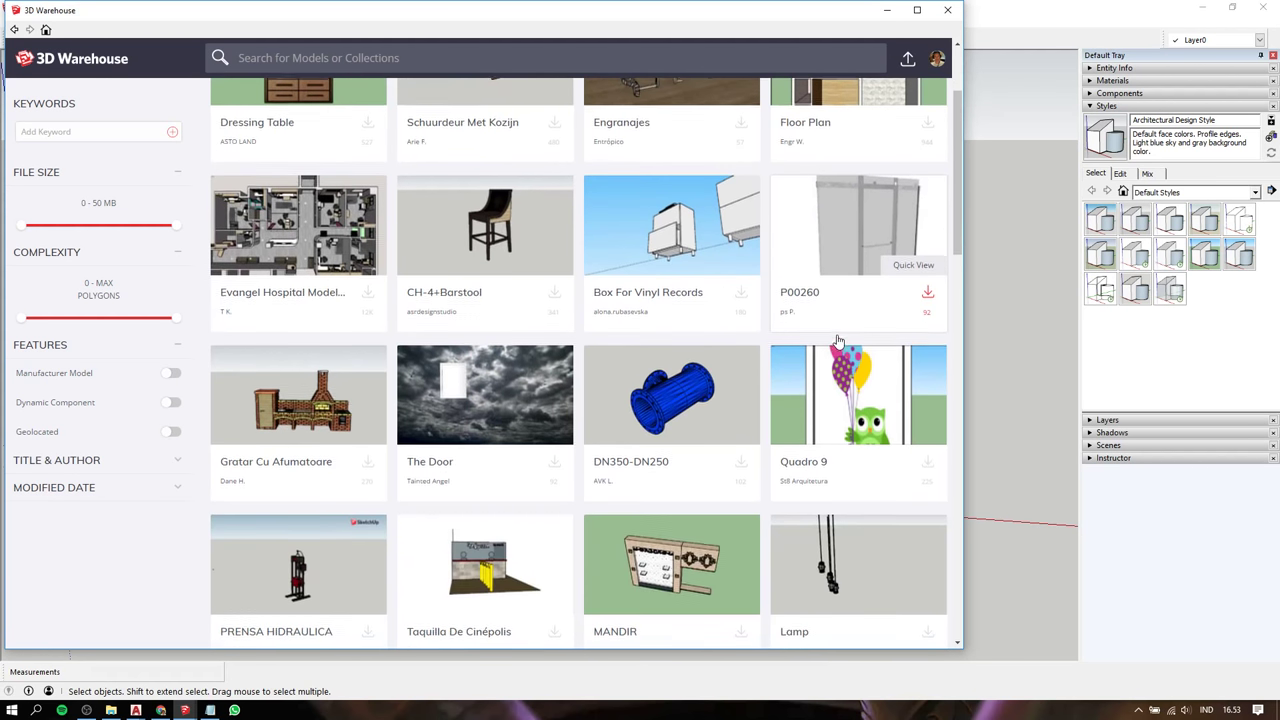
{"action": "scroll", "coordinate": [838, 342], "scroll_direction": "down", "scroll_amount": 3}
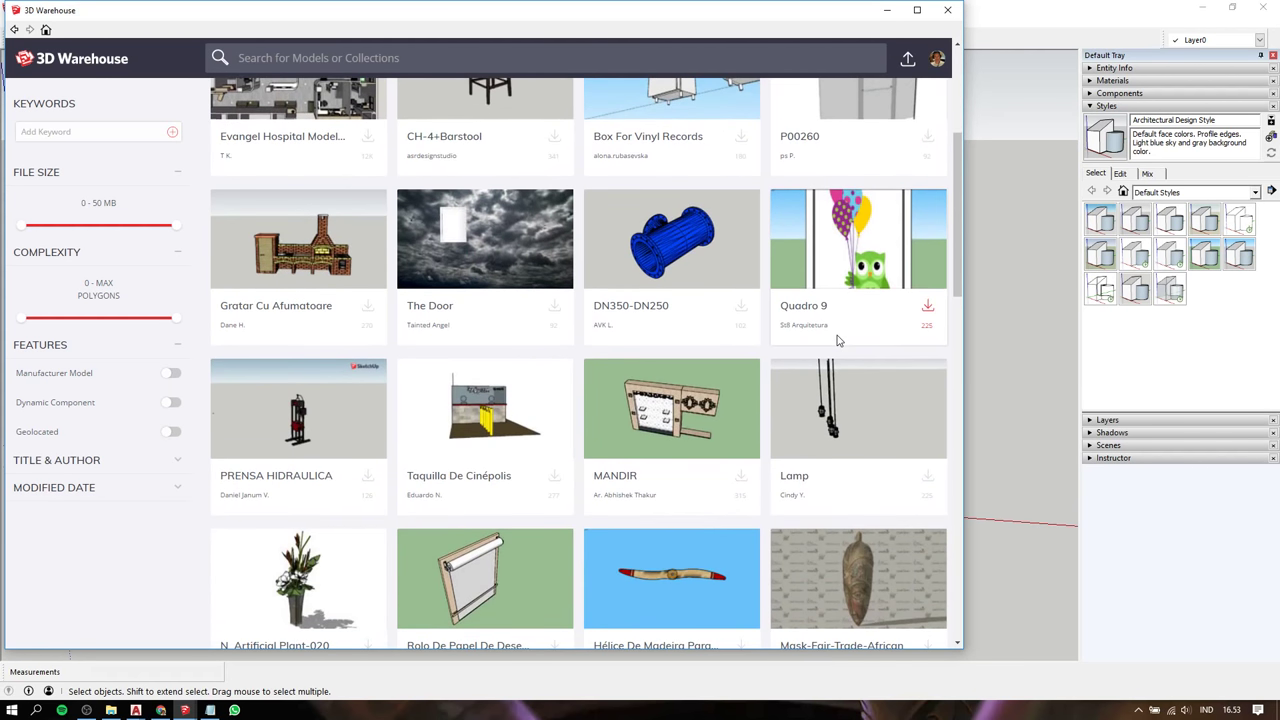
{"action": "scroll", "coordinate": [838, 342], "scroll_direction": "down", "scroll_amount": 7}
{"action": "scroll", "coordinate": [838, 342], "scroll_direction": "down", "scroll_amount": 3}
{"action": "scroll", "coordinate": [838, 342], "scroll_direction": "down", "scroll_amount": 3}
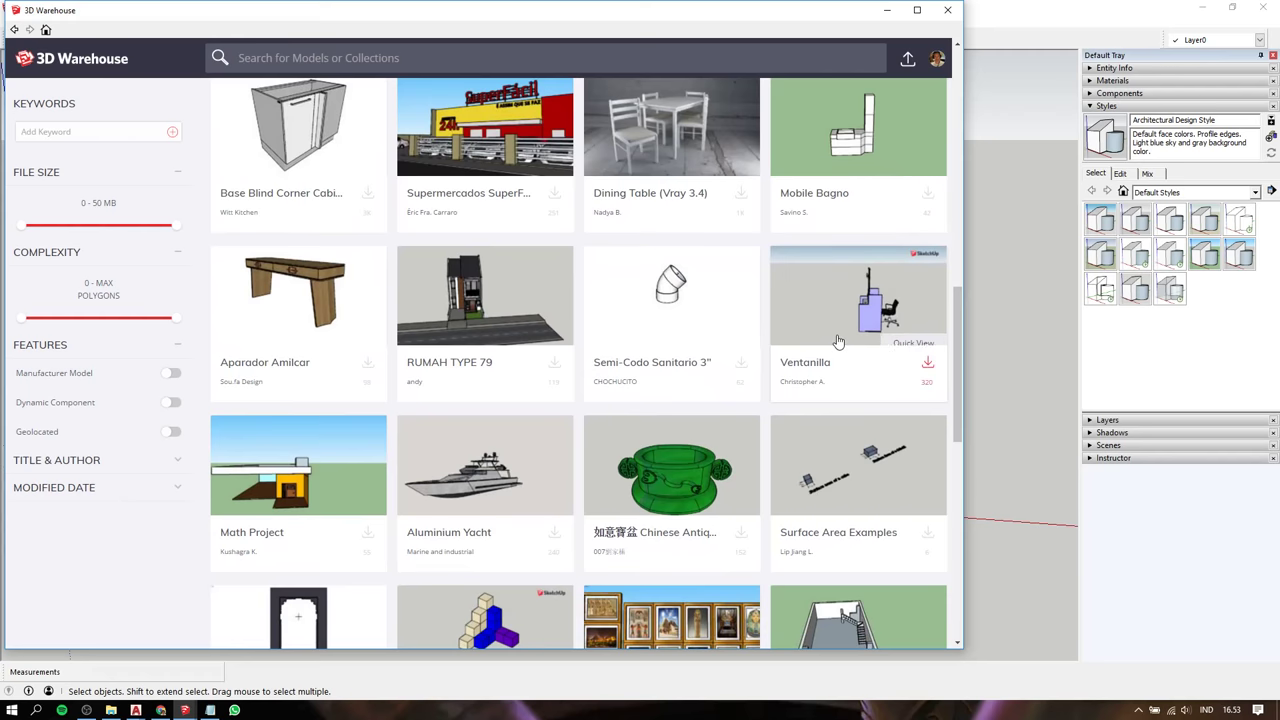
{"action": "scroll", "coordinate": [838, 342], "scroll_direction": "down", "scroll_amount": 8}
{"action": "scroll", "coordinate": [838, 342], "scroll_direction": "up", "scroll_amount": 12}
{"action": "scroll", "coordinate": [838, 342], "scroll_direction": "up", "scroll_amount": 10}
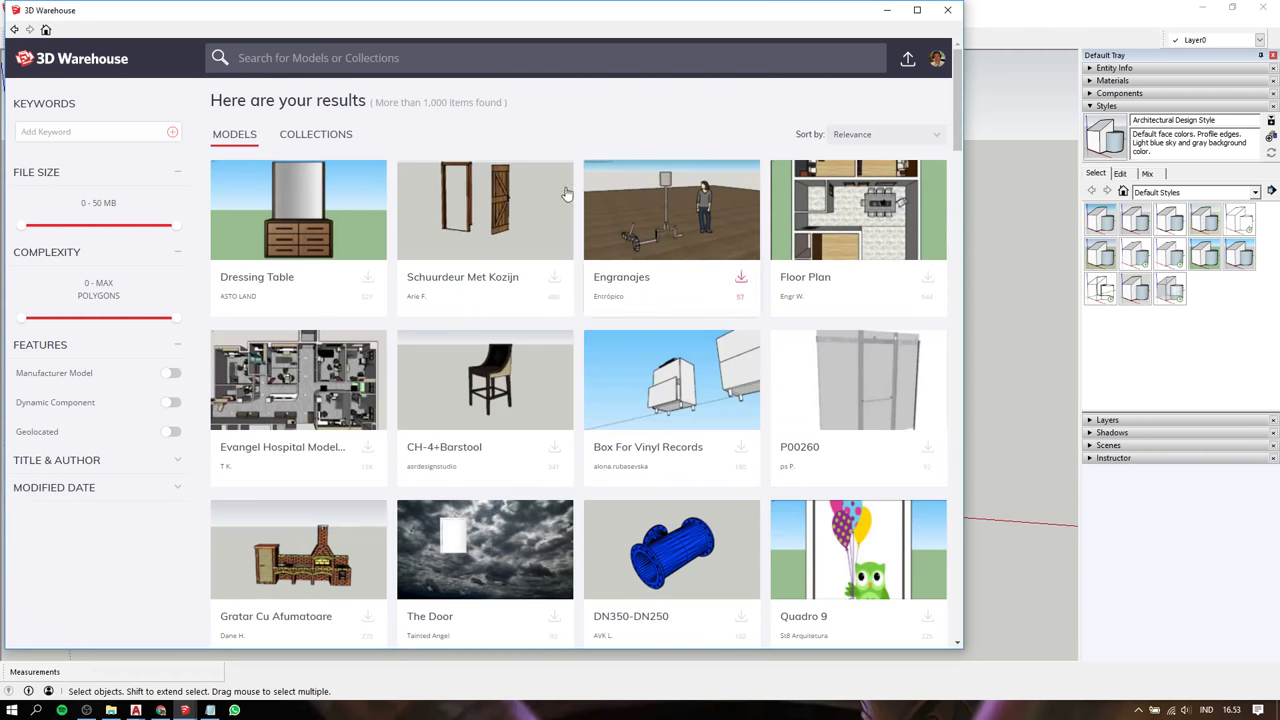
{"action": "left_click", "coordinate": [474, 62]}
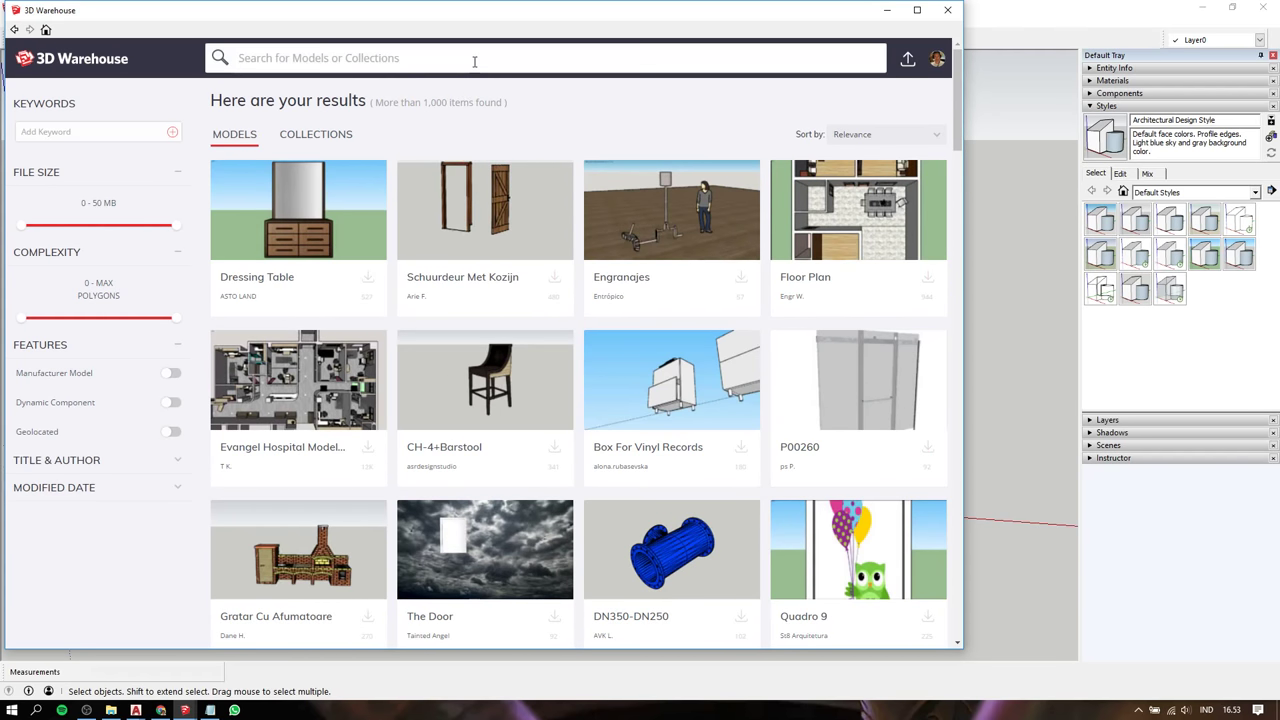
Add 'bed' as a keyword filter and start scrolling the filtered results
{"action": "left_click", "coordinate": [126, 126]}
{"action": "type", "text": "bed"}
{"action": "key", "text": "Return"}
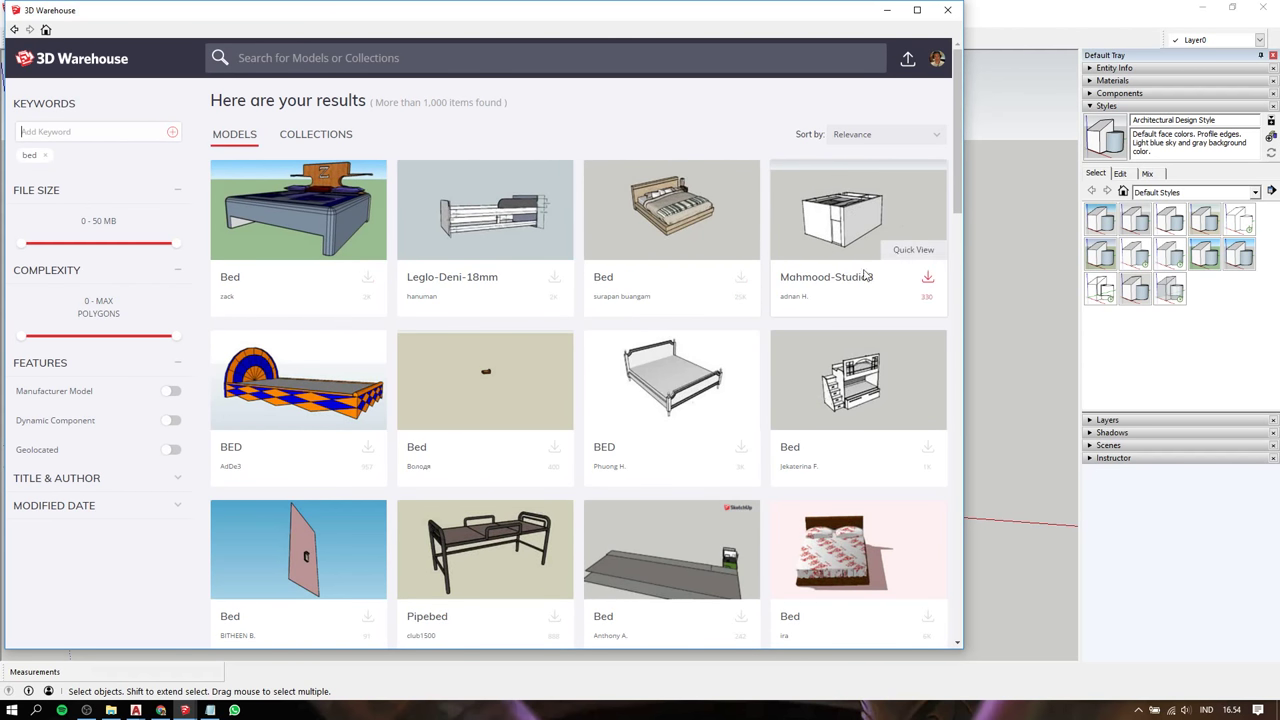
{"action": "scroll", "coordinate": [790, 323], "scroll_direction": "down", "scroll_amount": 5}
{"action": "scroll", "coordinate": [786, 320], "scroll_direction": "down", "scroll_amount": 1}
{"action": "scroll", "coordinate": [786, 307], "scroll_direction": "down", "scroll_amount": 3}
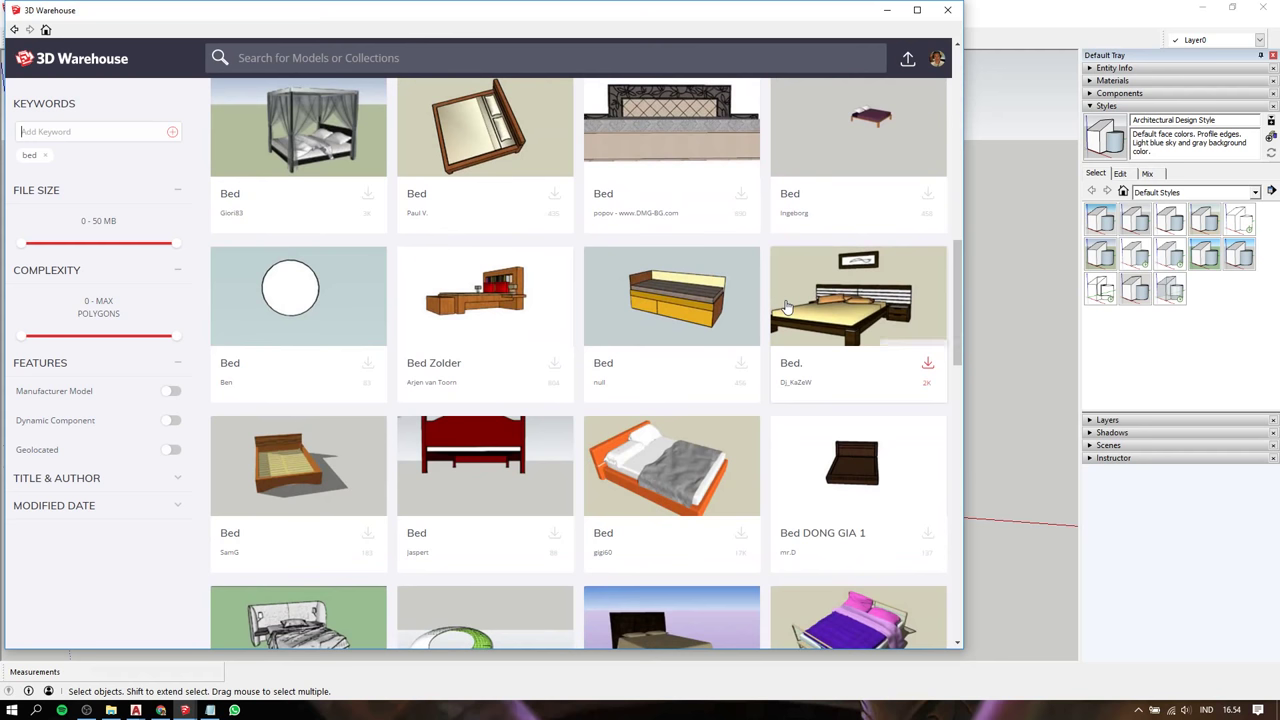
{"action": "scroll", "coordinate": [786, 307], "scroll_direction": "down", "scroll_amount": 2}
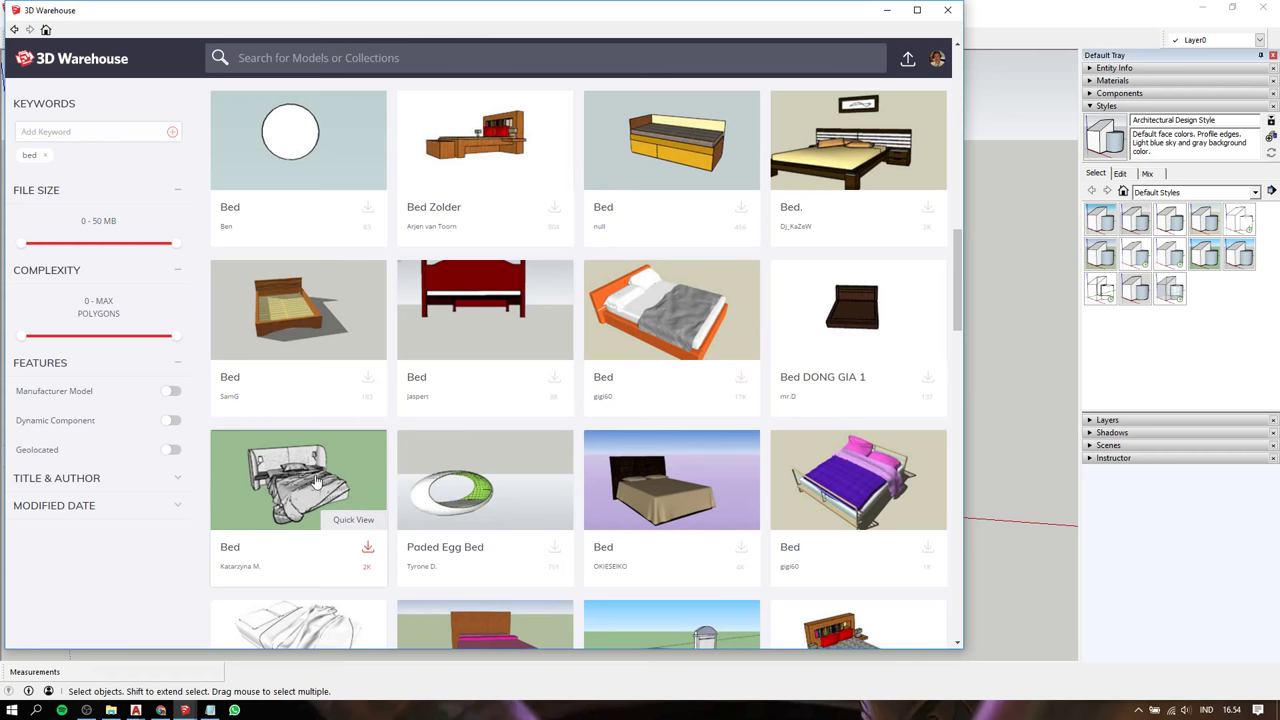
Browse further through the bed results, then close the 3D Warehouse window
{"action": "scroll", "coordinate": [358, 470], "scroll_direction": "down", "scroll_amount": 2}
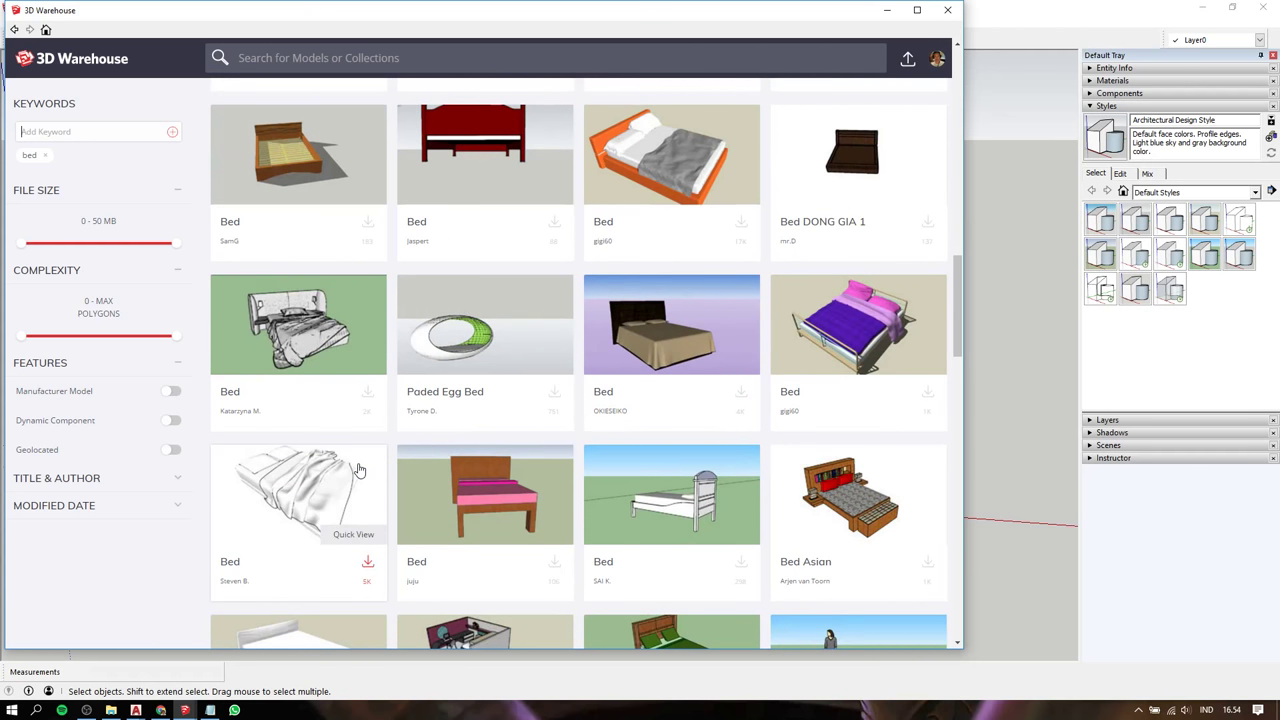
{"action": "mouse_move", "coordinate": [671, 480]}
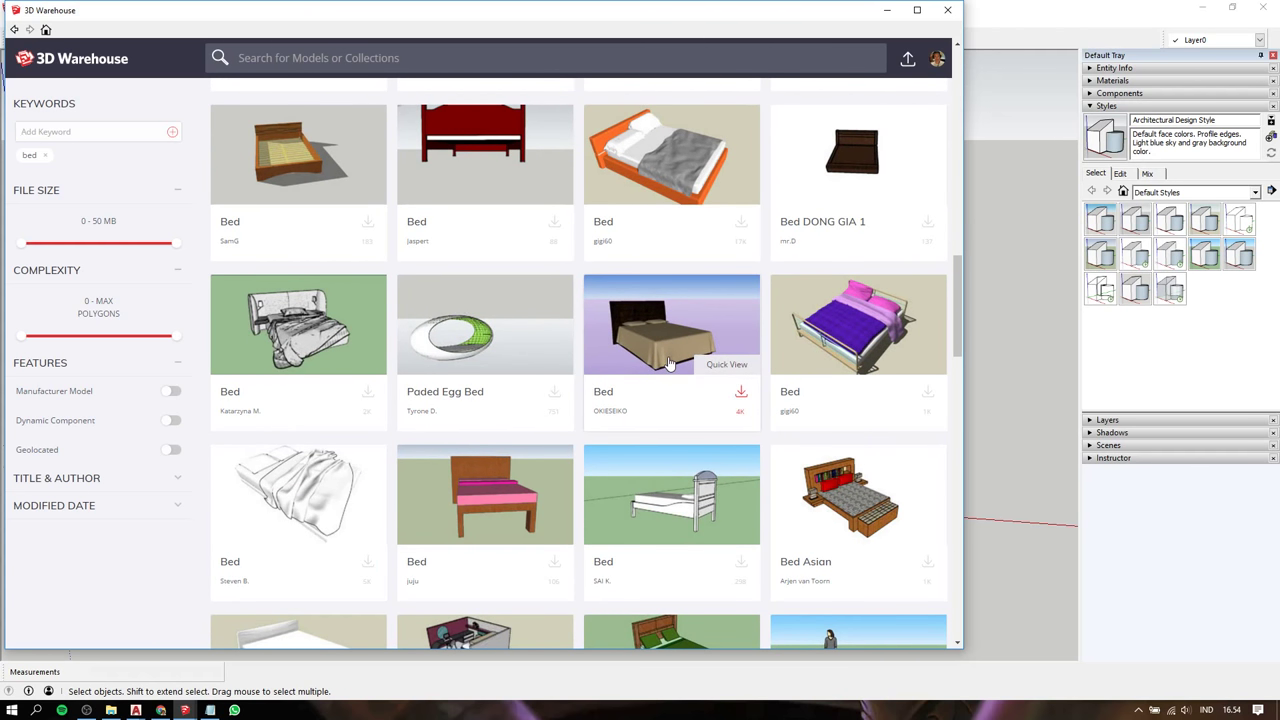
{"action": "scroll", "coordinate": [670, 363], "scroll_direction": "down", "scroll_amount": 2}
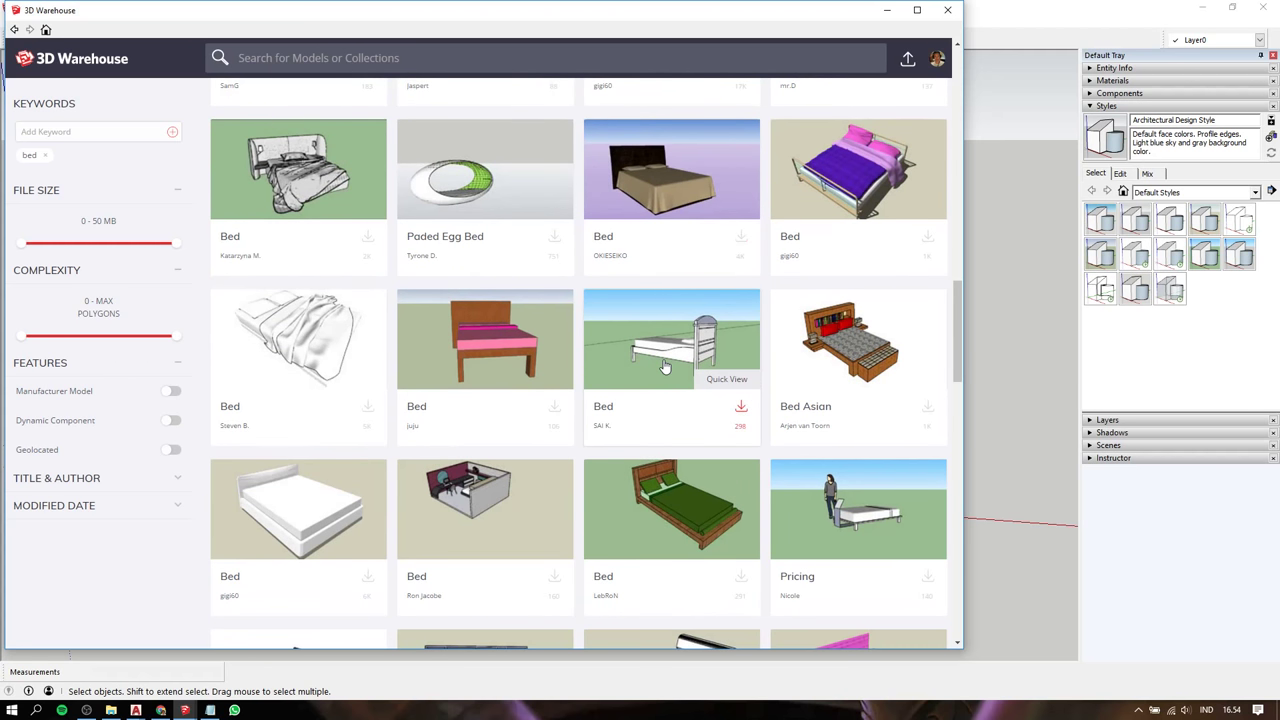
{"action": "scroll", "coordinate": [665, 367], "scroll_direction": "down", "scroll_amount": 5}
{"action": "scroll", "coordinate": [665, 367], "scroll_direction": "down", "scroll_amount": 2}
{"action": "scroll", "coordinate": [665, 367], "scroll_direction": "down", "scroll_amount": 2}
{"action": "scroll", "coordinate": [665, 367], "scroll_direction": "down", "scroll_amount": 1}
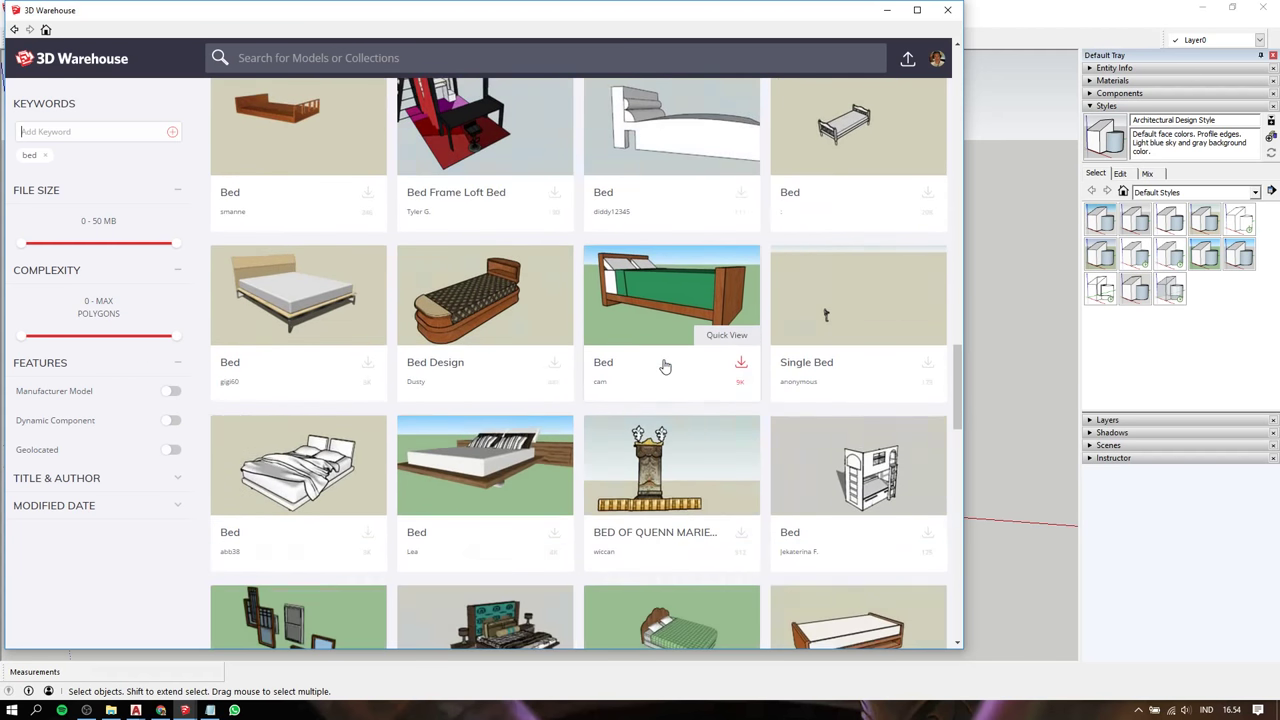
{"action": "scroll", "coordinate": [665, 367], "scroll_direction": "down", "scroll_amount": 4}
{"action": "scroll", "coordinate": [665, 367], "scroll_direction": "up", "scroll_amount": 3}
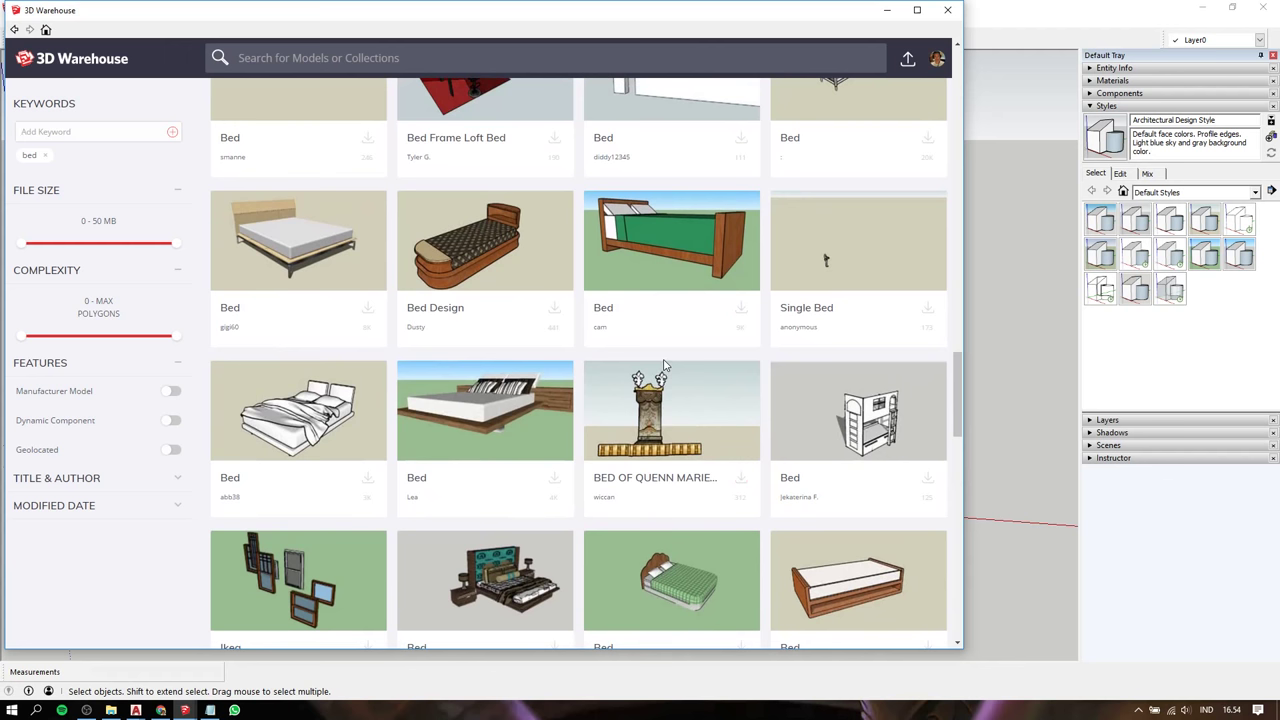
{"action": "mouse_move", "coordinate": [485, 465]}
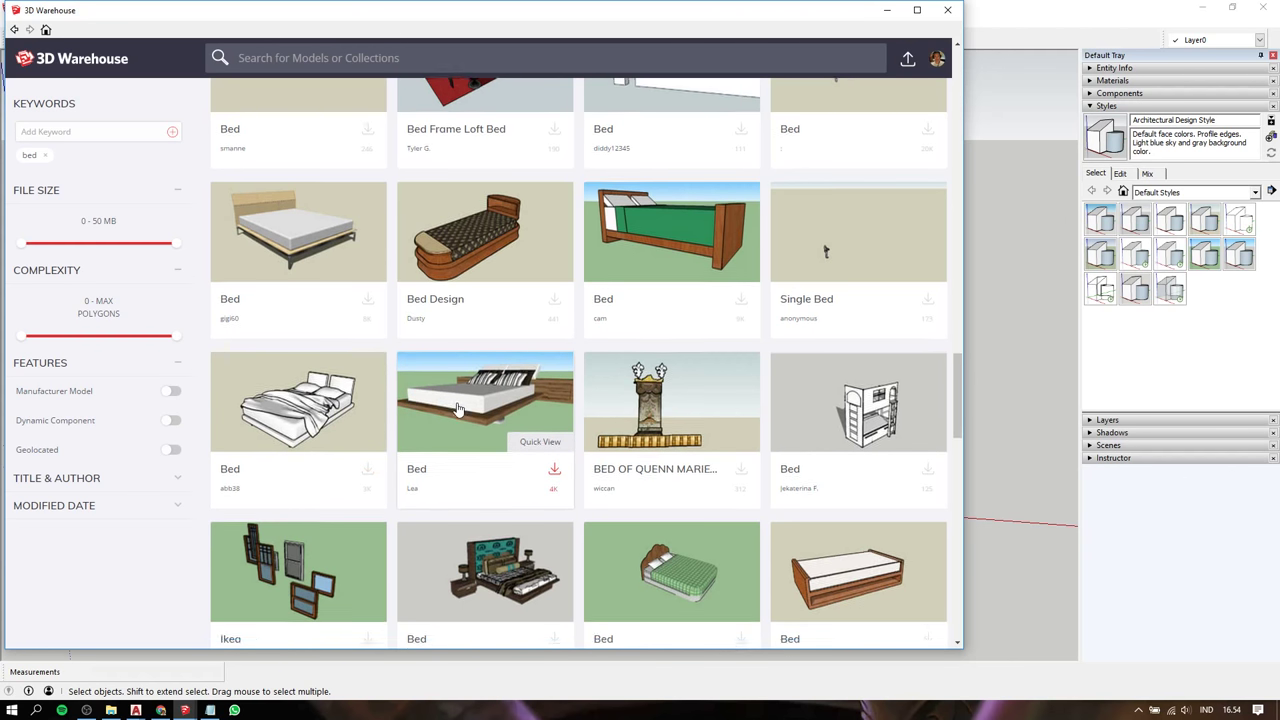
{"action": "scroll", "coordinate": [457, 408], "scroll_direction": "down", "scroll_amount": 5}
{"action": "scroll", "coordinate": [457, 408], "scroll_direction": "down", "scroll_amount": 2}
{"action": "scroll", "coordinate": [457, 408], "scroll_direction": "down", "scroll_amount": 4}
{"action": "scroll", "coordinate": [457, 408], "scroll_direction": "up", "scroll_amount": 2}
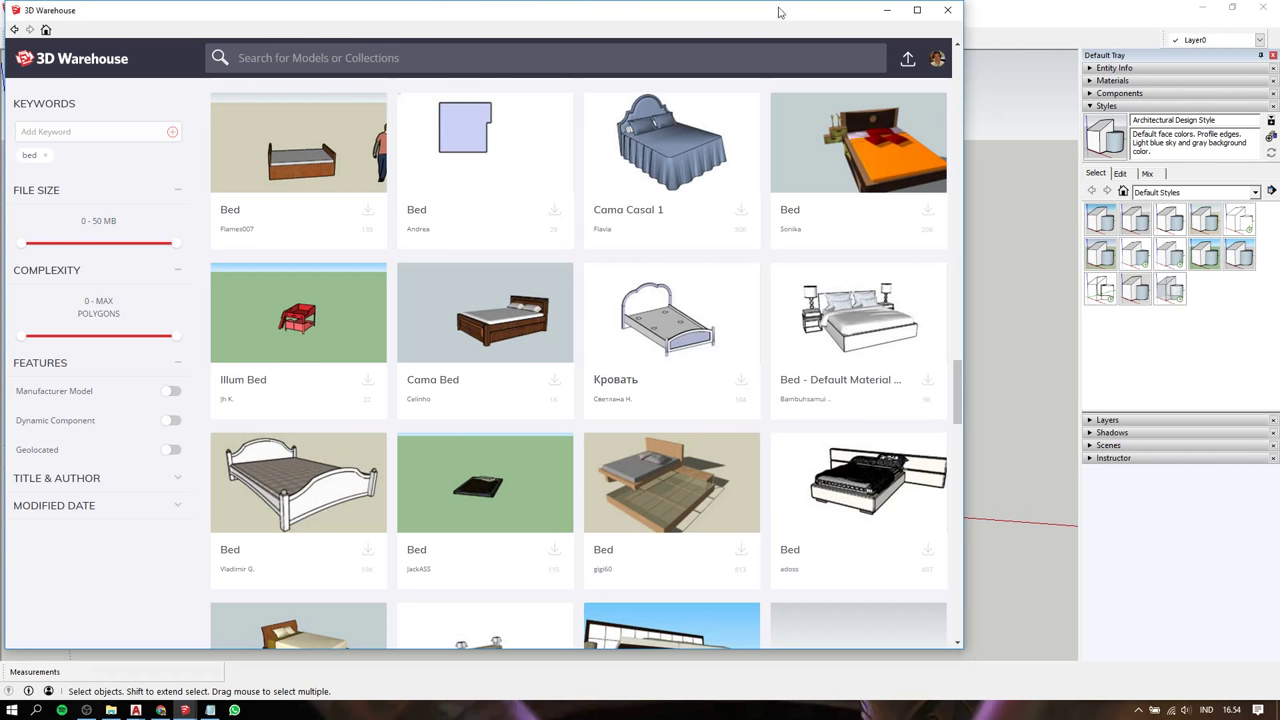
{"action": "left_click", "coordinate": [947, 10]}
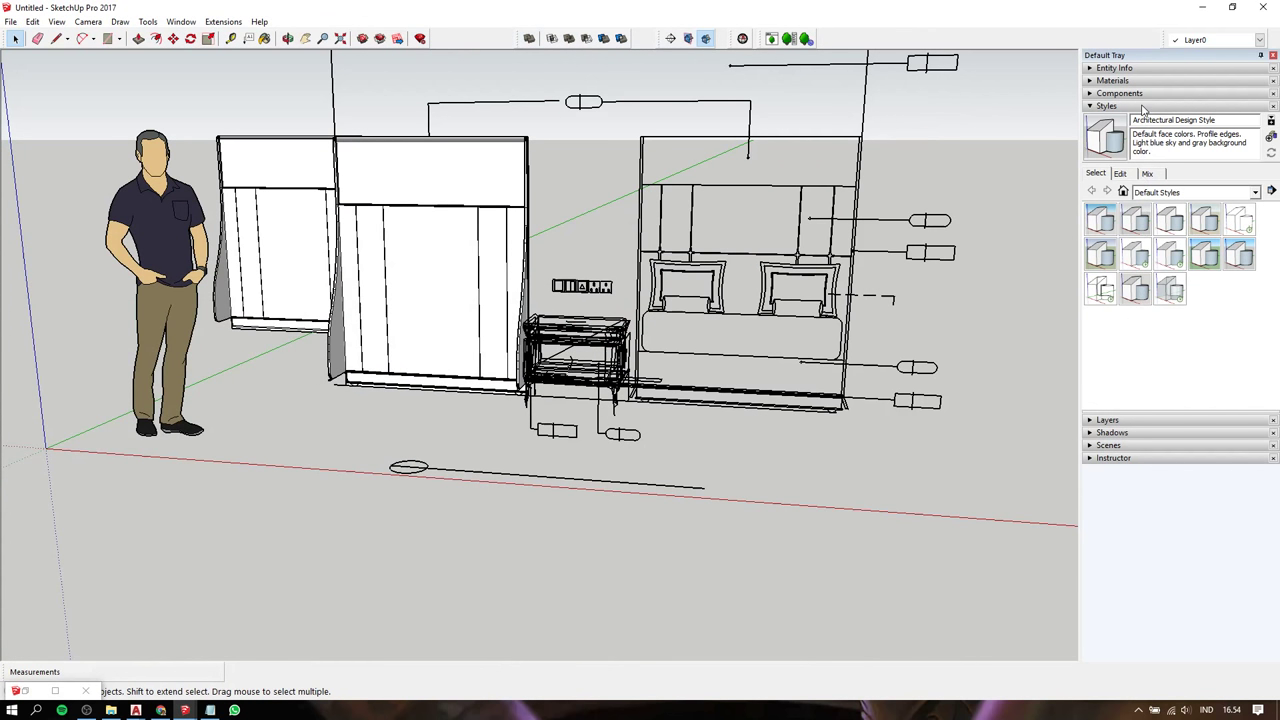
Swap Styles for Components in the tray, search 'bed', then return to the warehouse home
{"action": "left_click", "coordinate": [1104, 107]}
{"action": "left_click", "coordinate": [1114, 93]}
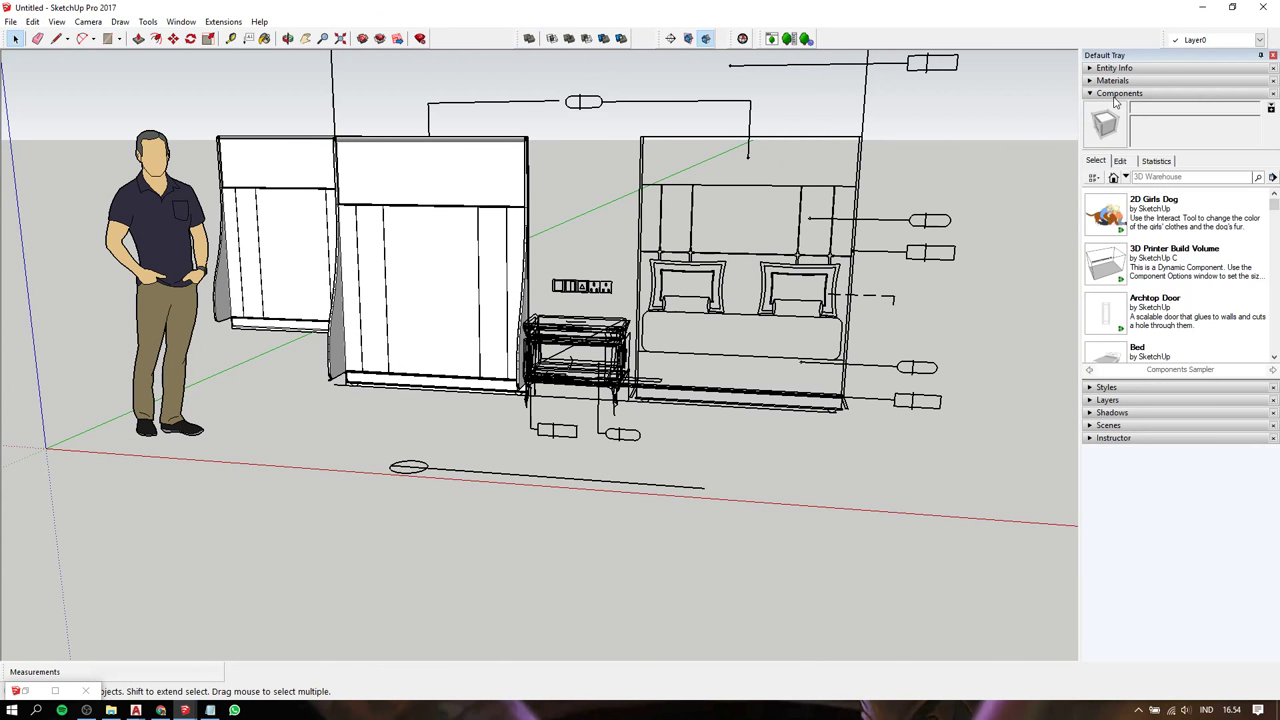
{"action": "left_click", "coordinate": [1192, 177]}
{"action": "type", "text": "bed"}
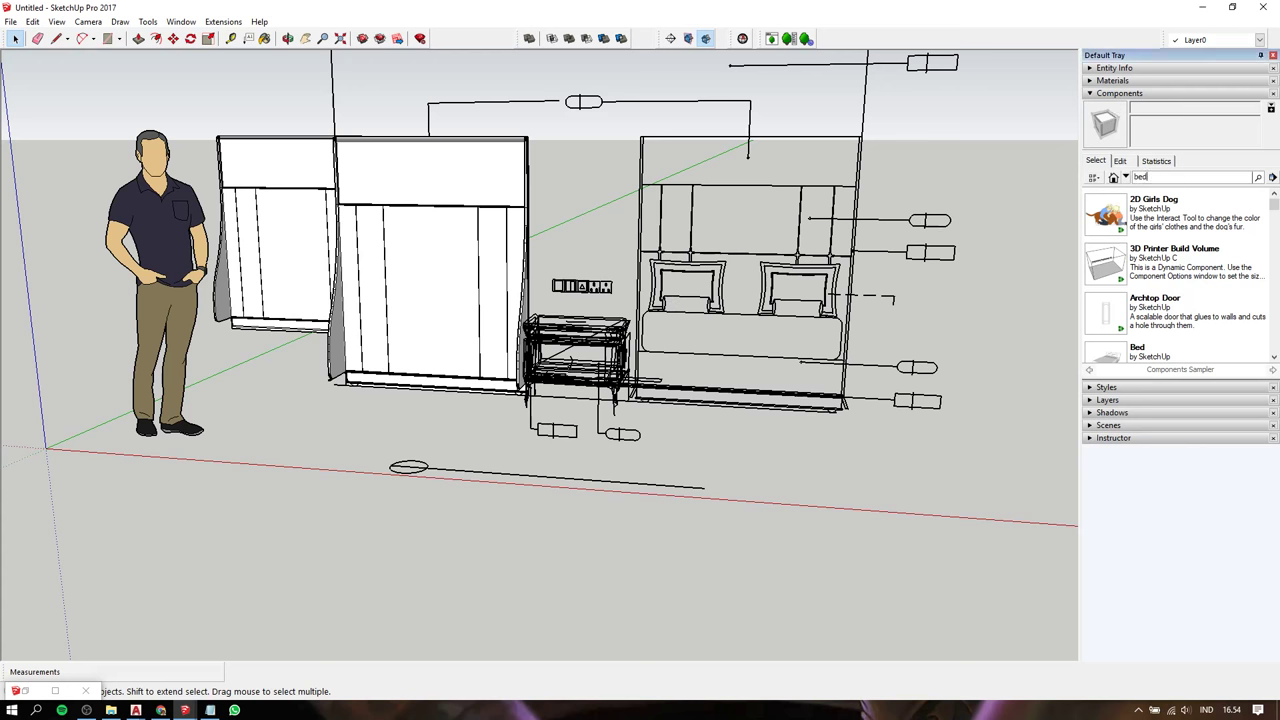
{"action": "key", "text": "Return"}
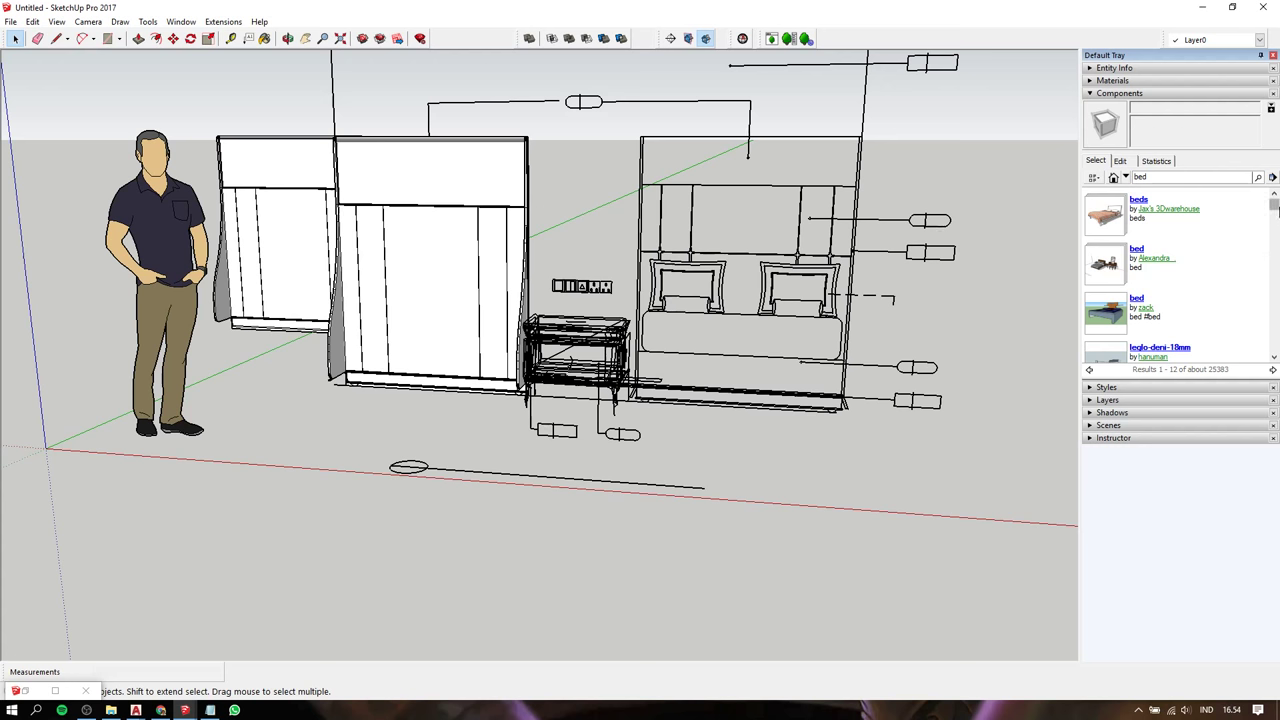
{"action": "mouse_move", "coordinate": [1274, 204]}
{"action": "left_mouse_down"}
{"action": "mouse_move", "coordinate": [1274, 352]}
{"action": "mouse_move", "coordinate": [1274, 195]}
{"action": "left_mouse_up"}
{"action": "left_click", "coordinate": [1104, 221]}
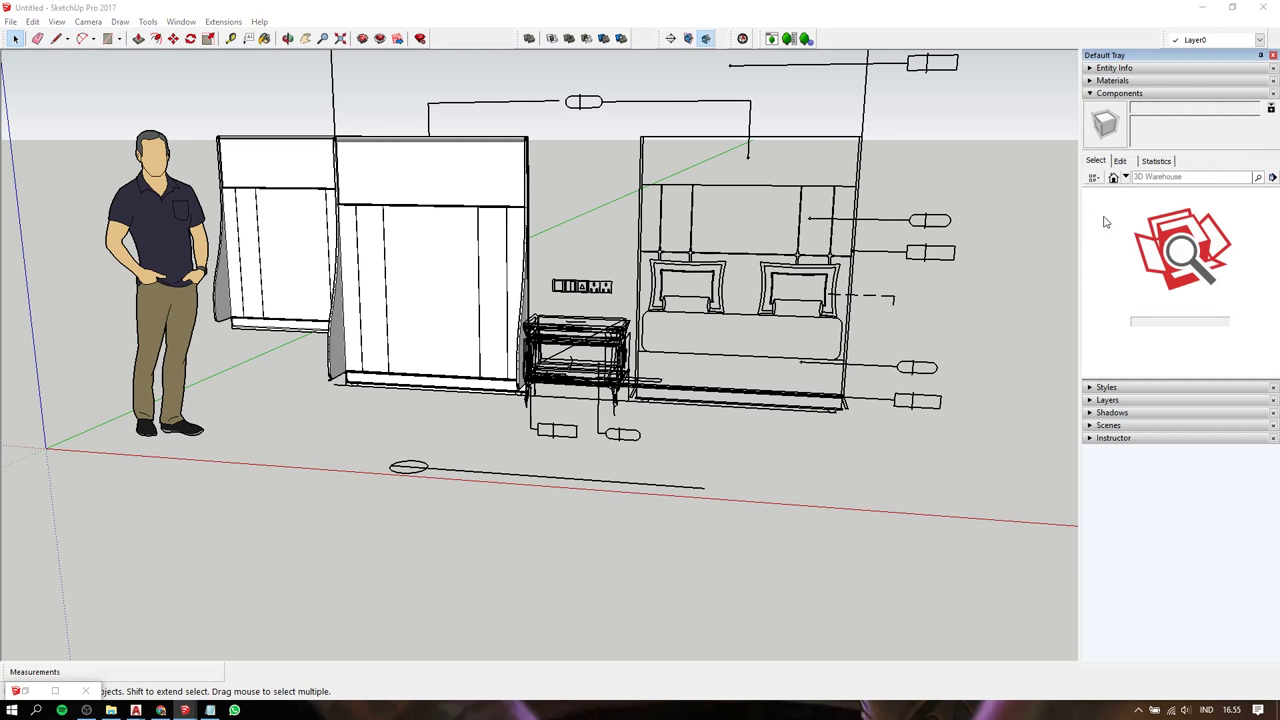
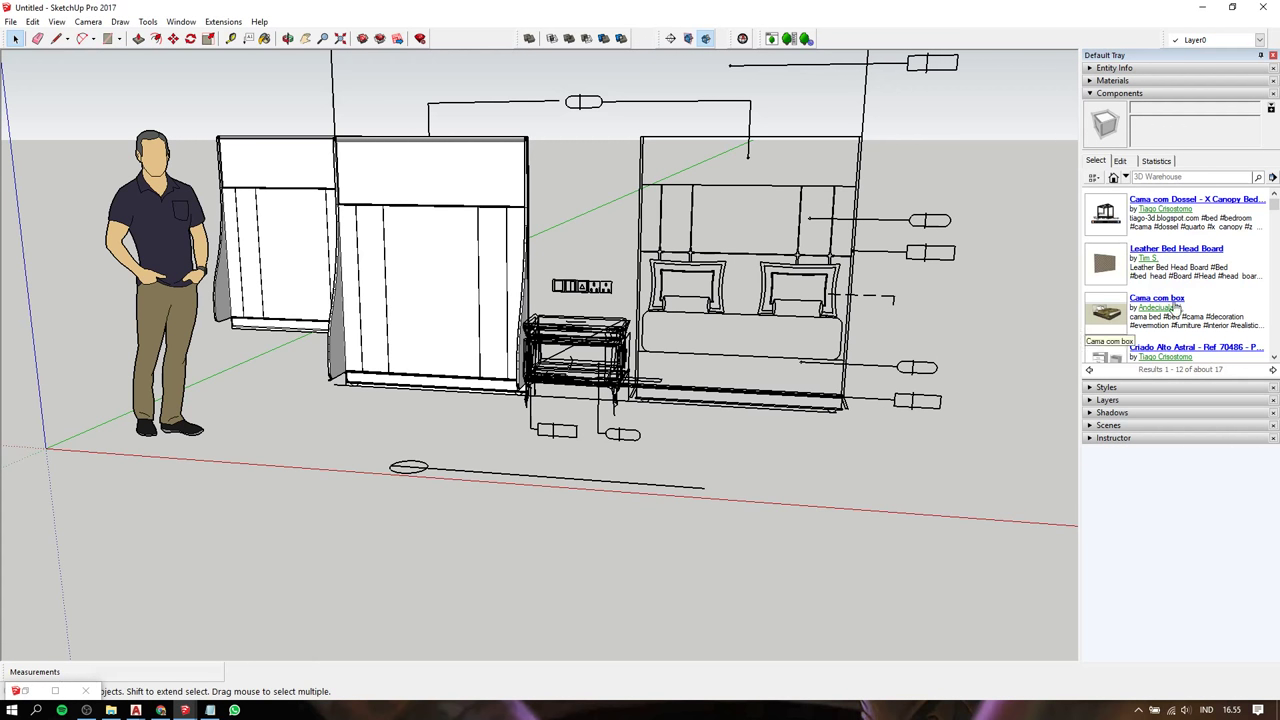
Scroll the Components search results and open the IKEA_Grimen model's 3D Warehouse page
{"action": "left_click_drag", "start_coordinate": [1274, 210], "coordinate": [1274, 248]}
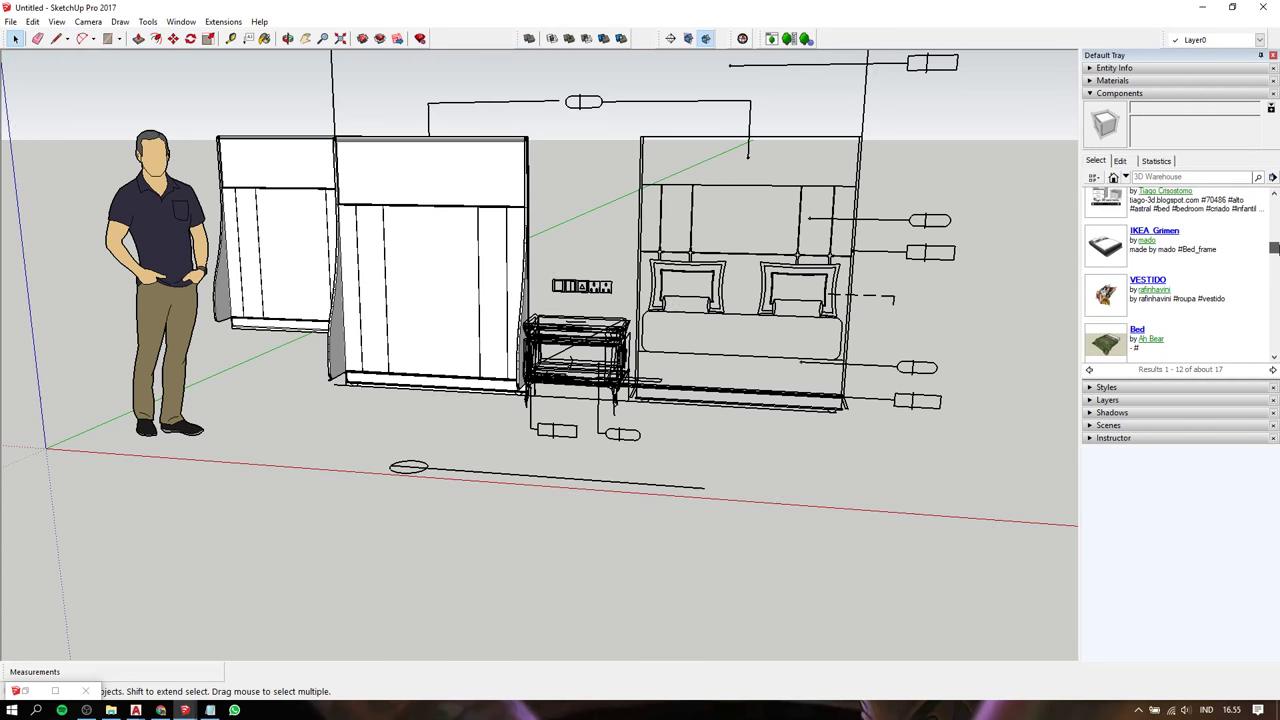
{"action": "left_click", "coordinate": [1157, 232]}
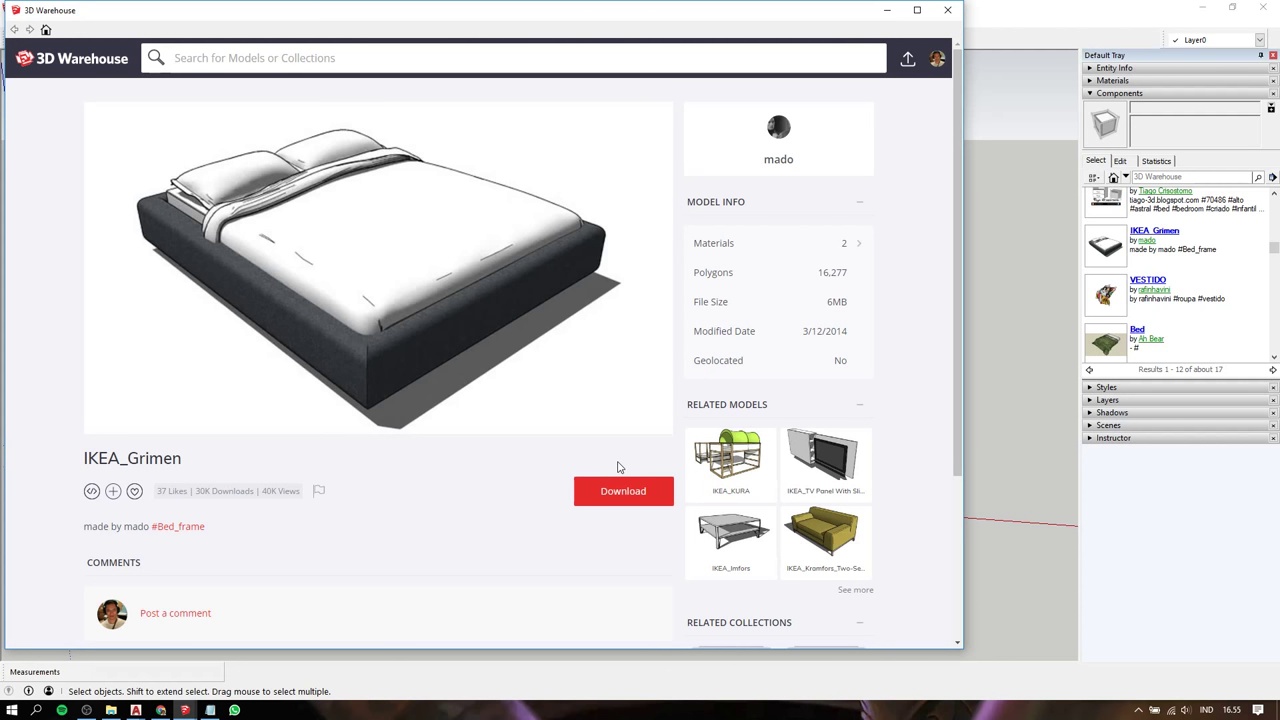
Download IKEA_Grimen and confirm loading it straight into the current model
{"action": "left_click", "coordinate": [626, 490]}
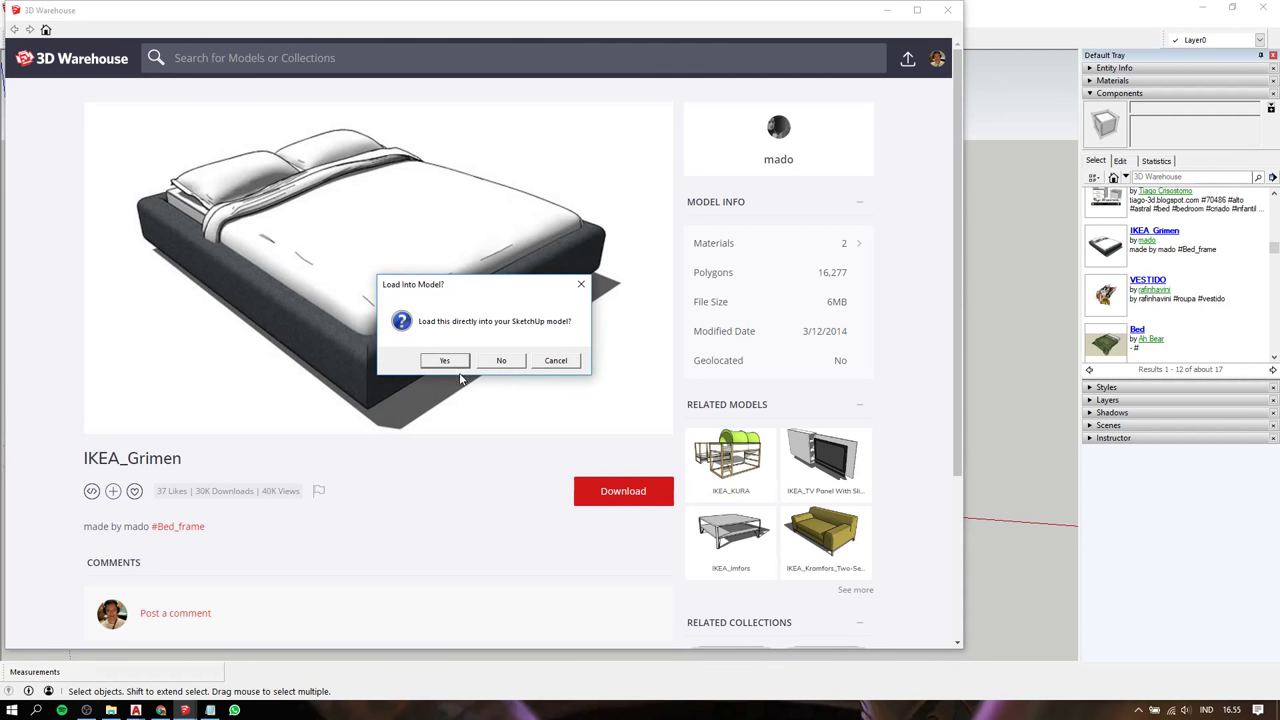
{"action": "left_click", "coordinate": [446, 360]}
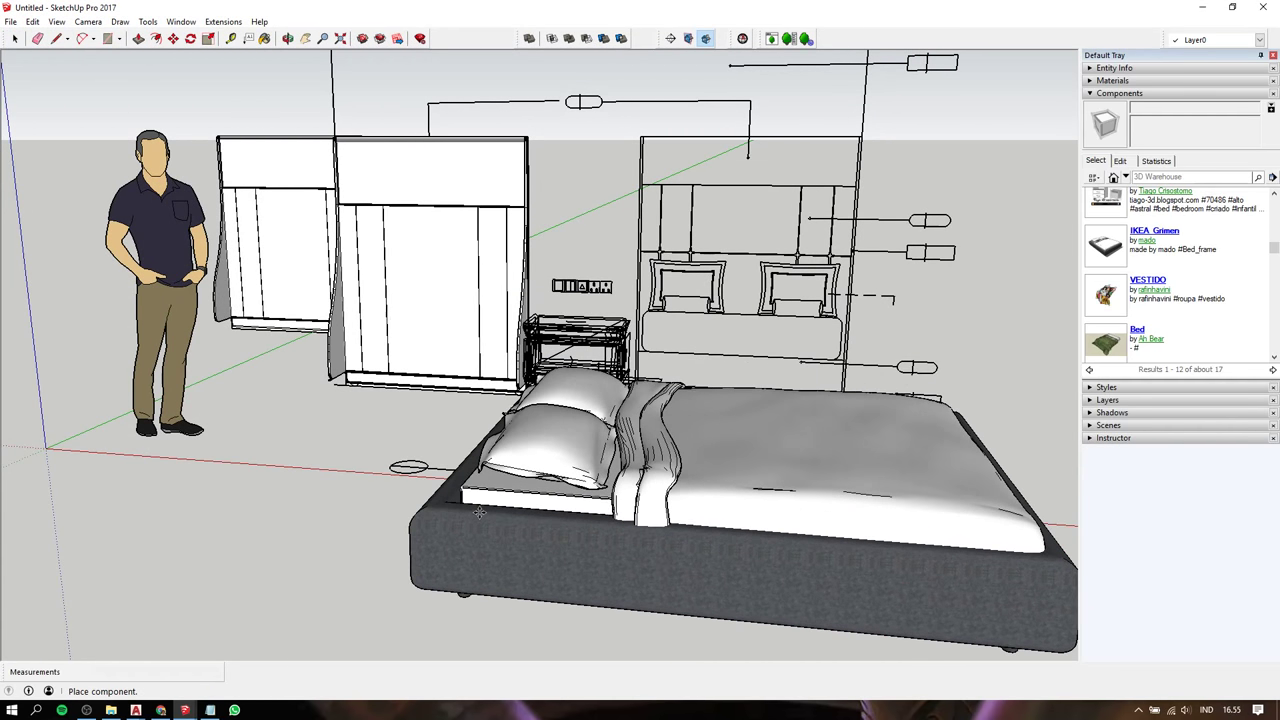
Place the bed in the room and delete its dark upholstered base inside the component
{"action": "left_click", "coordinate": [479, 512]}
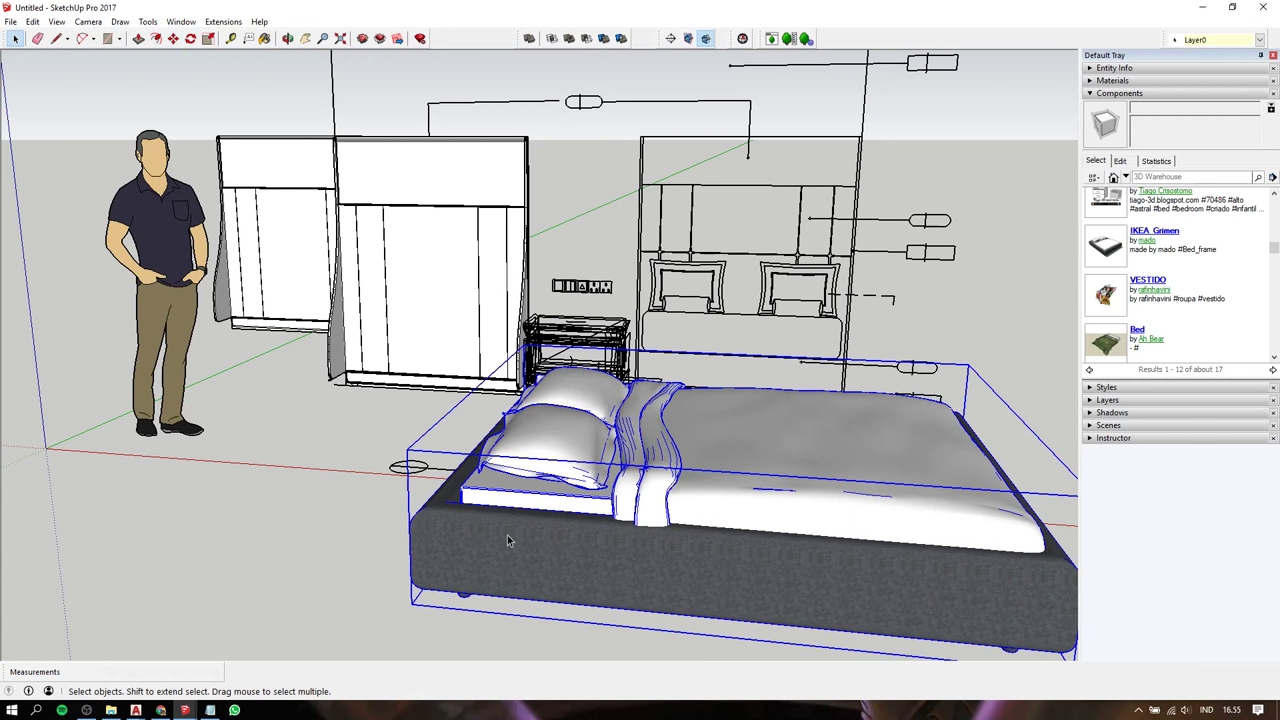
{"action": "double_click", "coordinate": [507, 535]}
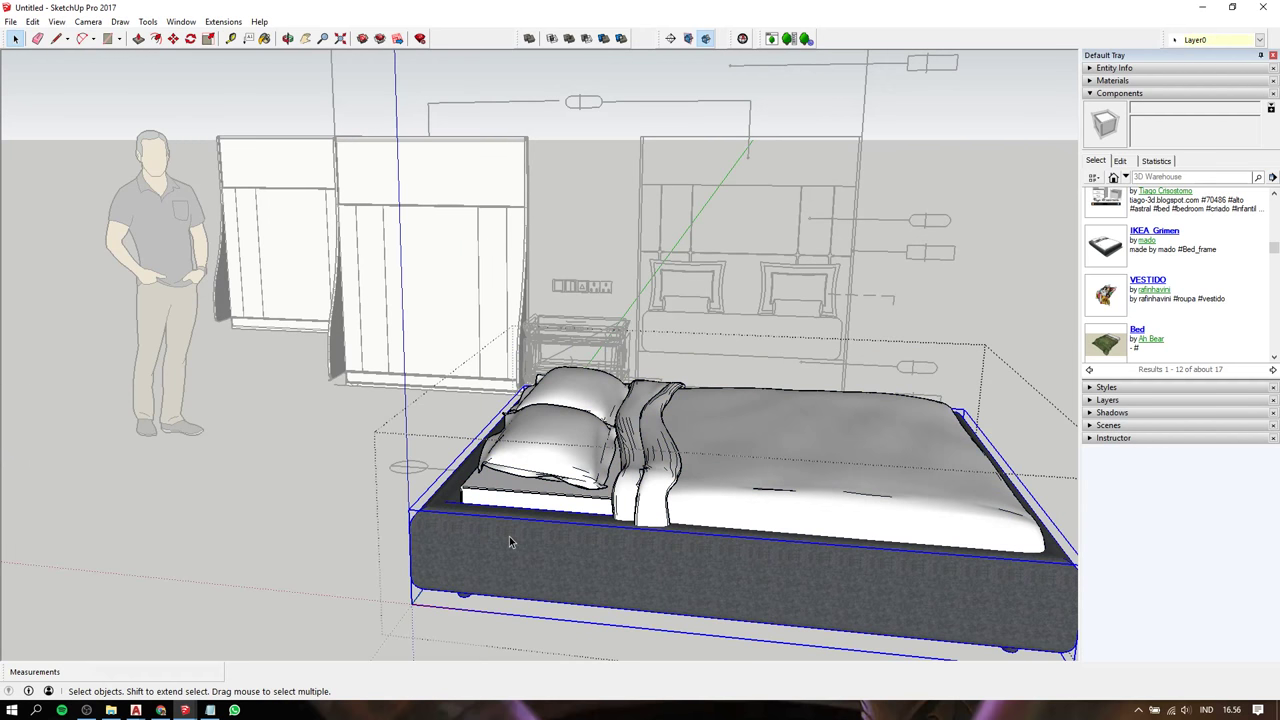
{"action": "key", "text": "Delete"}
Orbit around the bed and reselect the whole bed component for repositioning
{"action": "mouse_move", "coordinate": [684, 497]}
{"action": "middle_mouse_down"}
{"action": "mouse_move", "coordinate": [475, 396]}
{"action": "mouse_move", "coordinate": [423, 400]}
{"action": "mouse_move", "coordinate": [777, 423]}
{"action": "mouse_move", "coordinate": [909, 531]}
{"action": "mouse_move", "coordinate": [784, 453]}
{"action": "mouse_move", "coordinate": [246, 360]}
{"action": "mouse_move", "coordinate": [211, 304]}
{"action": "mouse_move", "coordinate": [266, 220]}
{"action": "mouse_move", "coordinate": [382, 540]}
{"action": "middle_mouse_up"}
{"action": "middle_click_drag", "start_coordinate": [587, 481], "coordinate": [593, 490]}
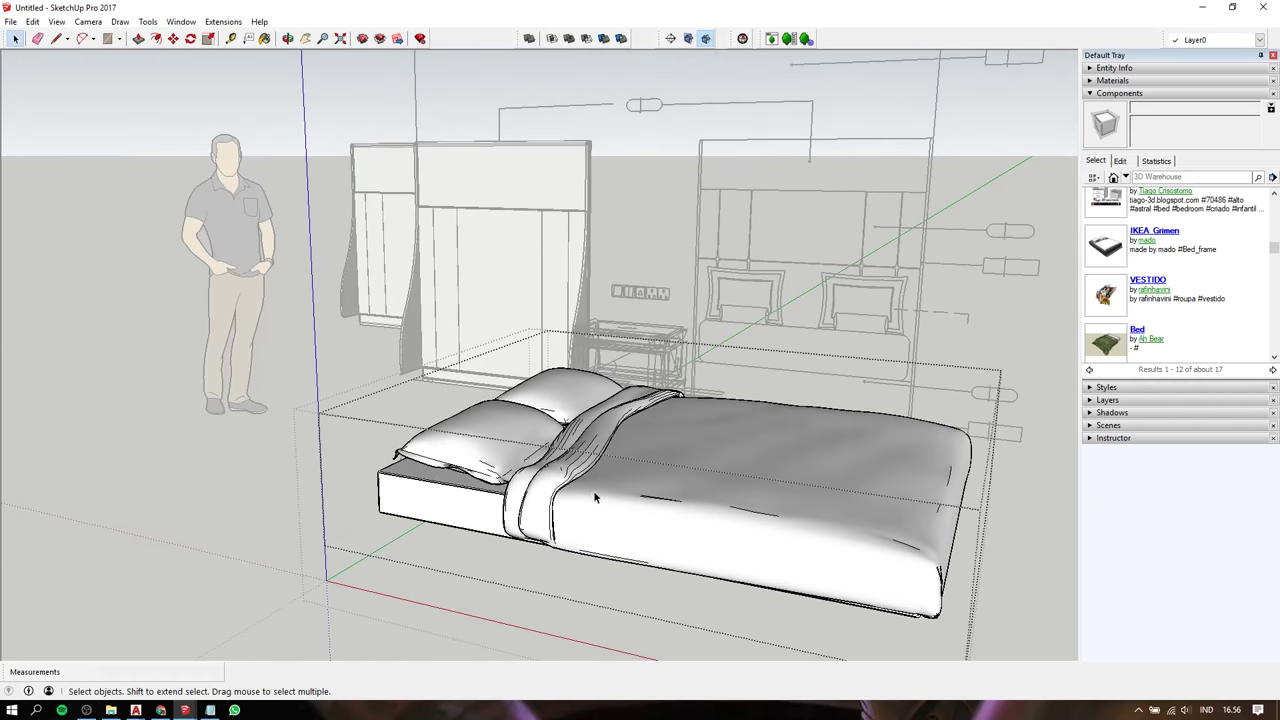
{"action": "left_click", "coordinate": [640, 474]}
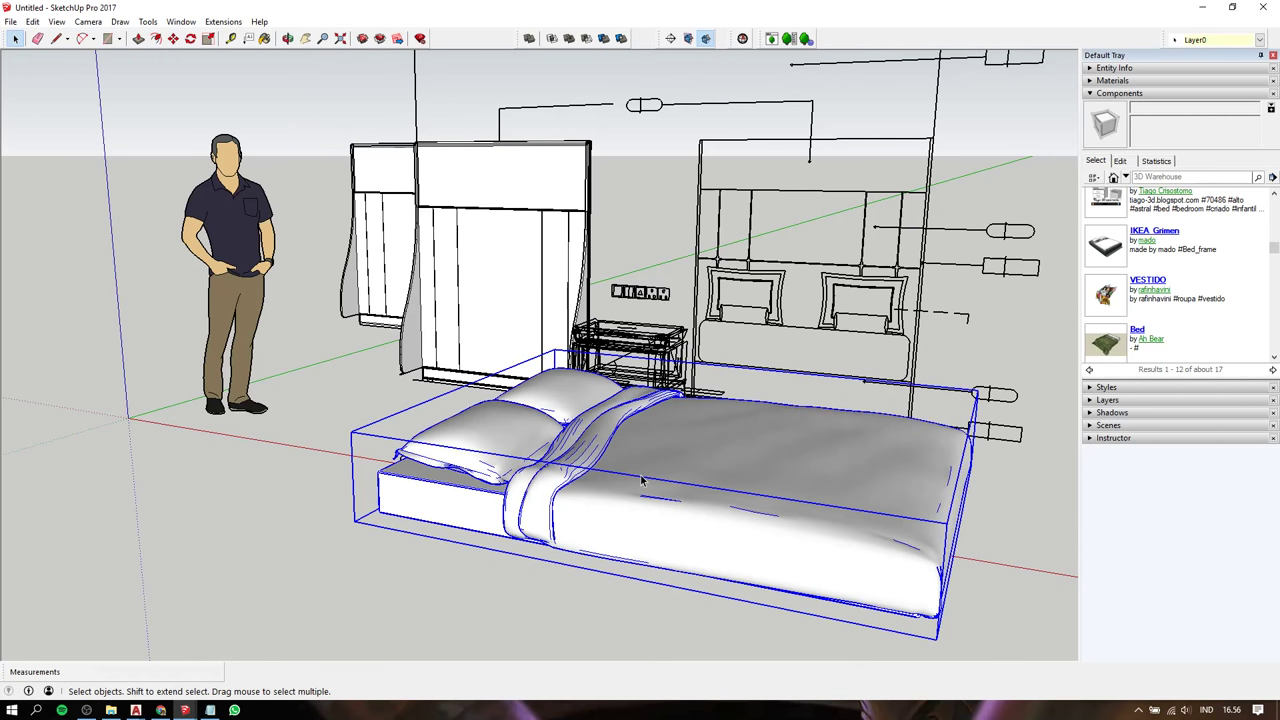
{"action": "scroll", "coordinate": [640, 480], "scroll_direction": "down", "scroll_amount": 3}
{"action": "middle_click_drag", "start_coordinate": [640, 480], "coordinate": [589, 555]}
{"action": "scroll", "coordinate": [589, 555], "scroll_direction": "up", "scroll_amount": 3}
{"action": "key", "text": "m"}
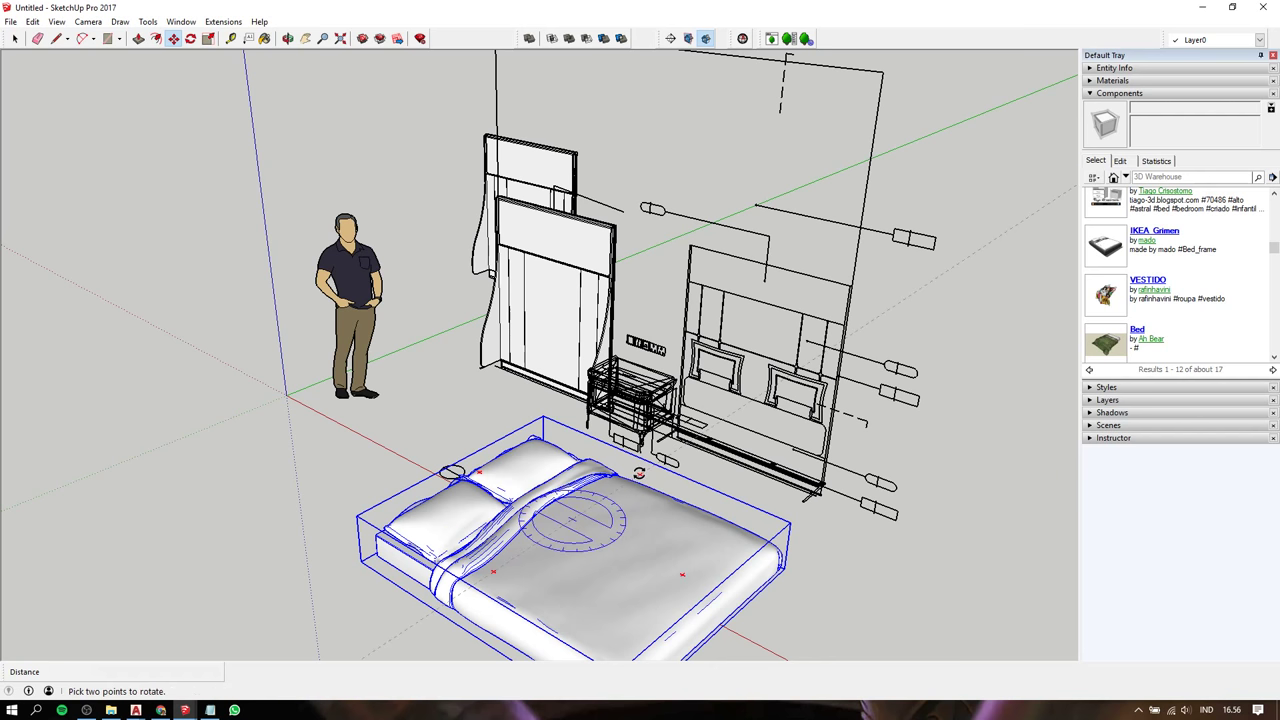
Rotate the bed 90° and move it by a corner beside the nightstand
{"action": "left_click", "coordinate": [638, 472]}
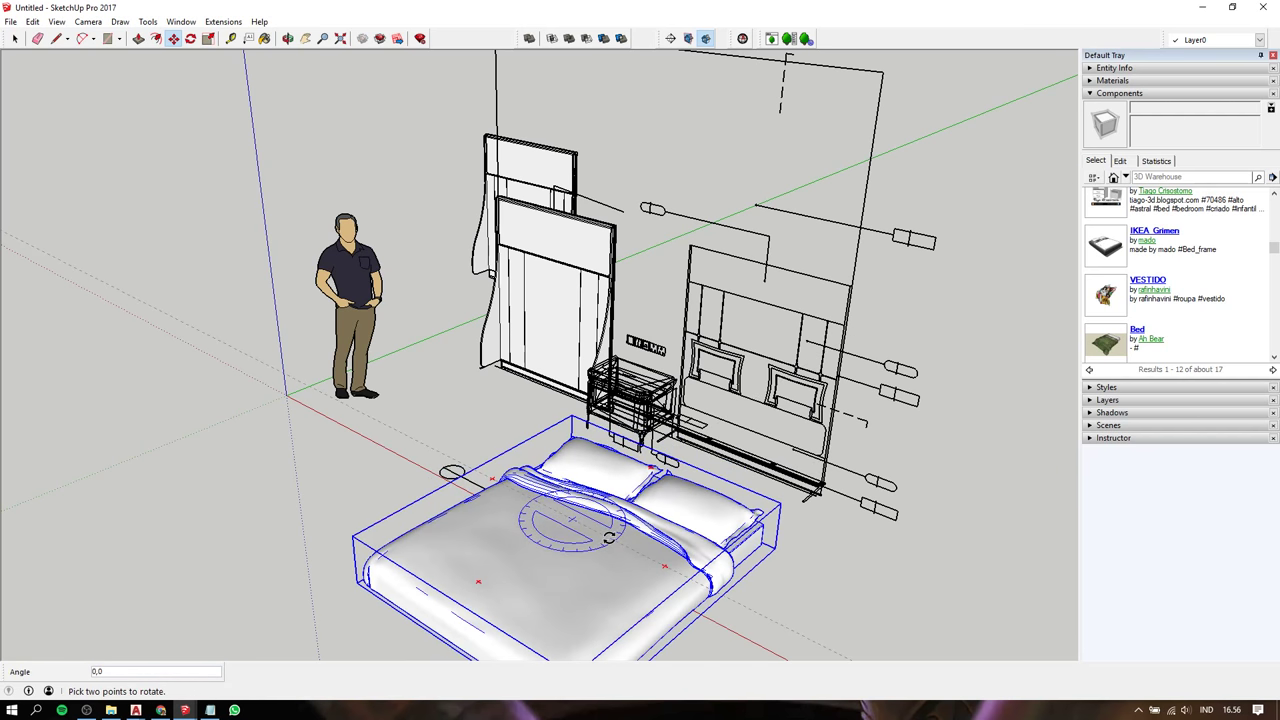
{"action": "middle_click_drag", "start_coordinate": [464, 520], "coordinate": [905, 483]}
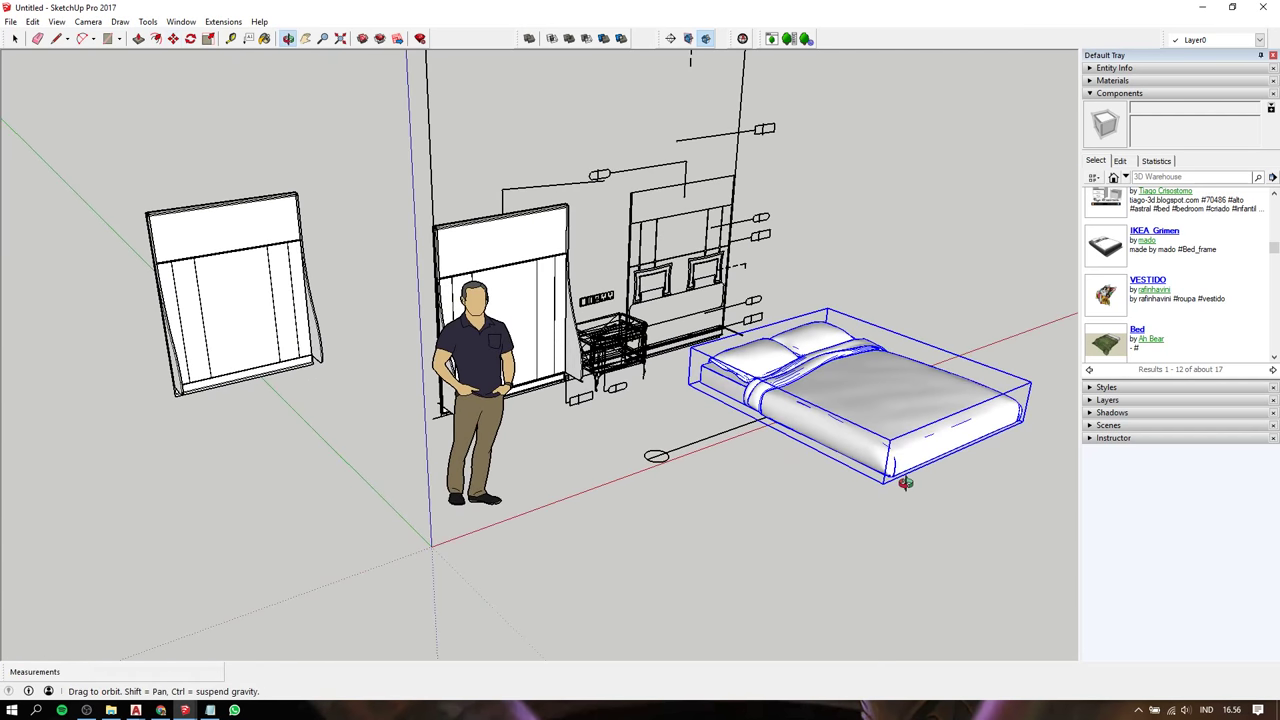
{"action": "scroll", "coordinate": [699, 378], "scroll_direction": "up", "scroll_amount": 3}
{"action": "scroll", "coordinate": [698, 380], "scroll_direction": "up", "scroll_amount": 2}
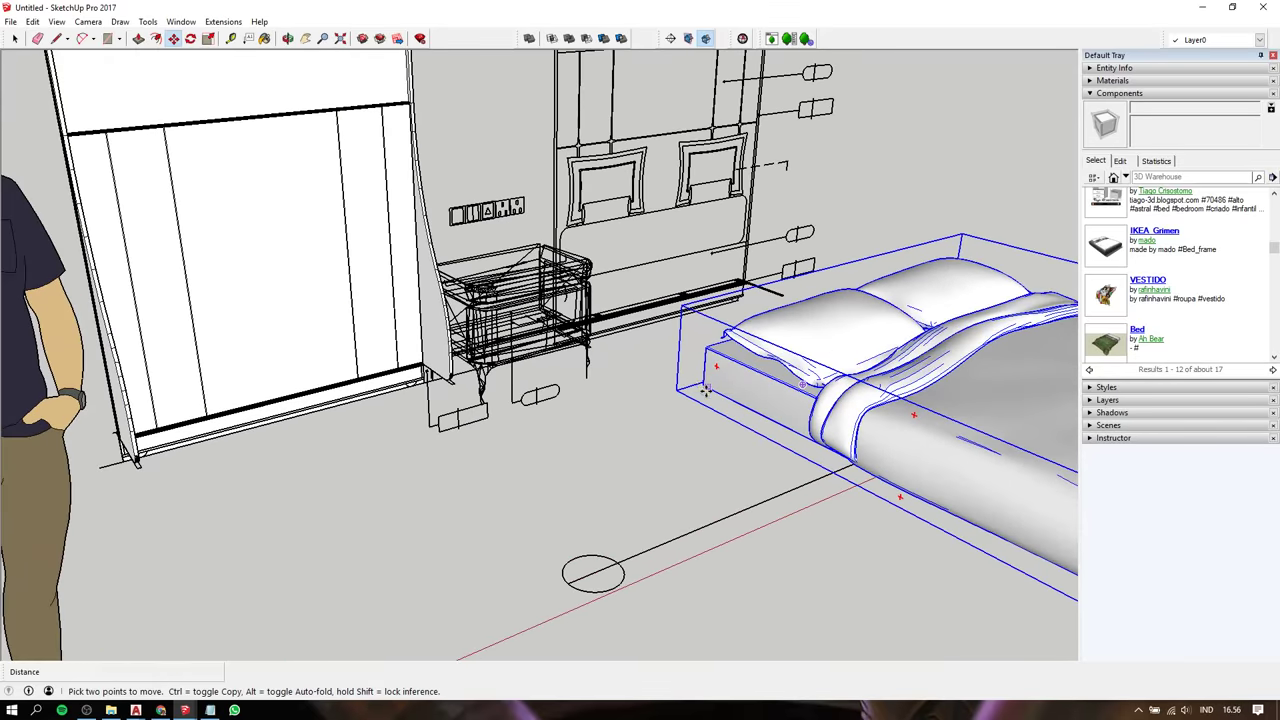
{"action": "left_click", "coordinate": [703, 385]}
{"action": "middle_click_drag", "start_coordinate": [700, 300], "coordinate": [617, 280]}
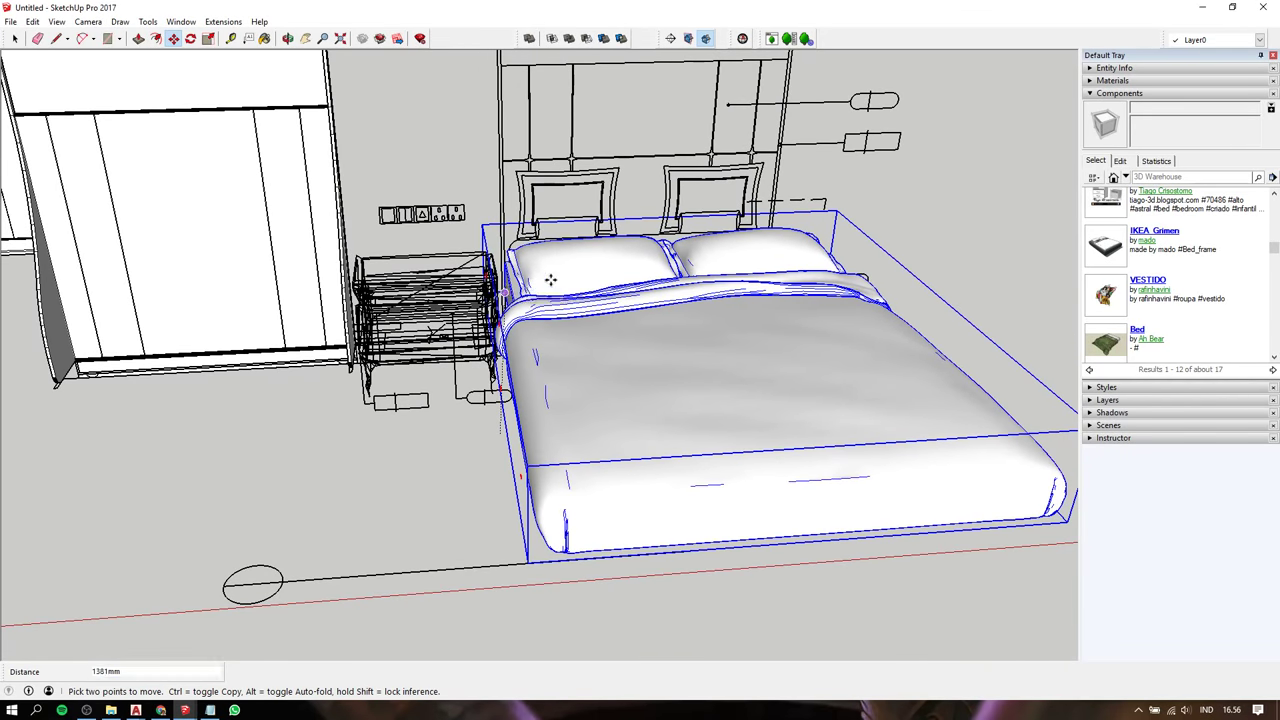
{"action": "mouse_move", "coordinate": [550, 280]}
{"action": "middle_mouse_down"}
{"action": "mouse_move", "coordinate": [505, 313]}
{"action": "mouse_move", "coordinate": [580, 250]}
{"action": "middle_mouse_up"}
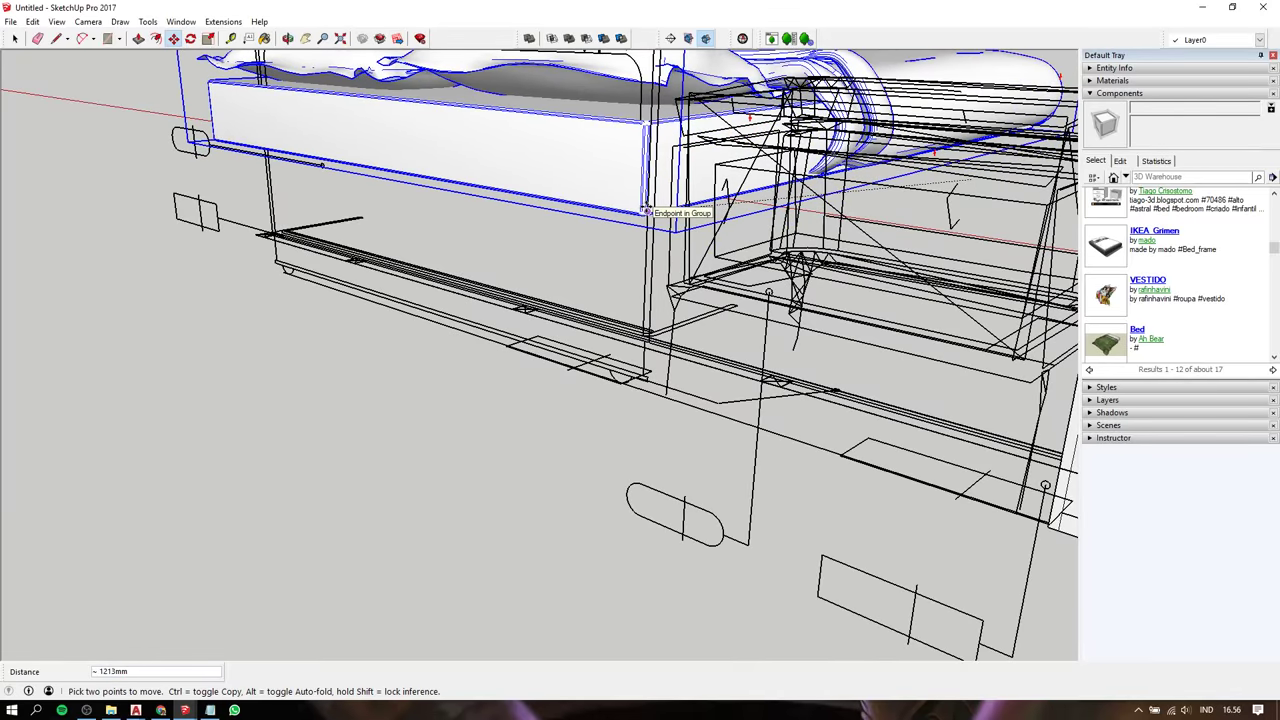
{"action": "mouse_move", "coordinate": [646, 207]}
{"action": "middle_mouse_down"}
{"action": "mouse_move", "coordinate": [749, 206]}
{"action": "mouse_move", "coordinate": [567, 186]}
{"action": "mouse_move", "coordinate": [591, 223]}
{"action": "mouse_move", "coordinate": [580, 266]}
{"action": "mouse_move", "coordinate": [648, 150]}
{"action": "middle_mouse_up"}
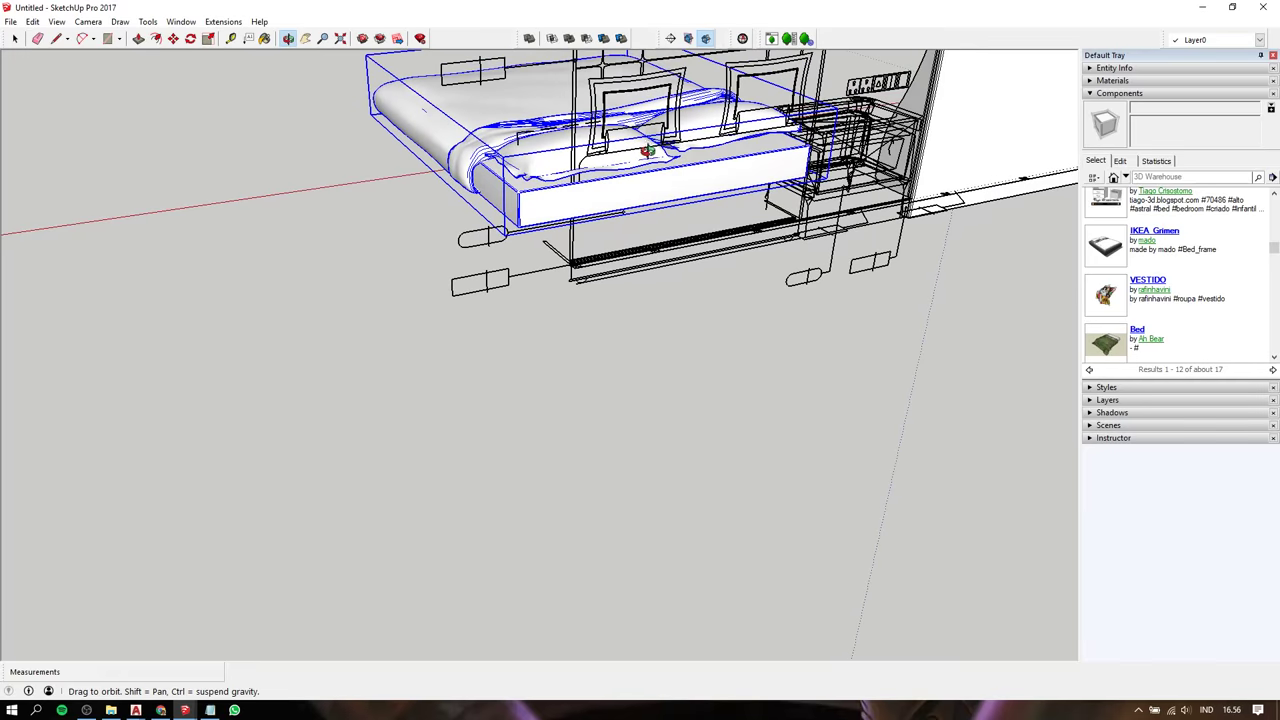
Scale the bed to 0.80 along green and 1.50 along blue
{"action": "key", "text": "s"}
{"action": "mouse_move", "coordinate": [434, 128]}
{"action": "left_mouse_down"}
{"action": "mouse_move", "coordinate": [576, 94]}
{"action": "mouse_move", "coordinate": [575, 64]}
{"action": "left_mouse_up"}
{"action": "mouse_move", "coordinate": [473, 140]}
{"action": "middle_mouse_down"}
{"action": "mouse_move", "coordinate": [991, 206]}
{"action": "mouse_move", "coordinate": [608, 177]}
{"action": "mouse_move", "coordinate": [137, 206]}
{"action": "mouse_move", "coordinate": [583, 128]}
{"action": "mouse_move", "coordinate": [423, 168]}
{"action": "middle_mouse_up"}
{"action": "left_click_drag", "start_coordinate": [411, 168], "coordinate": [527, 130]}
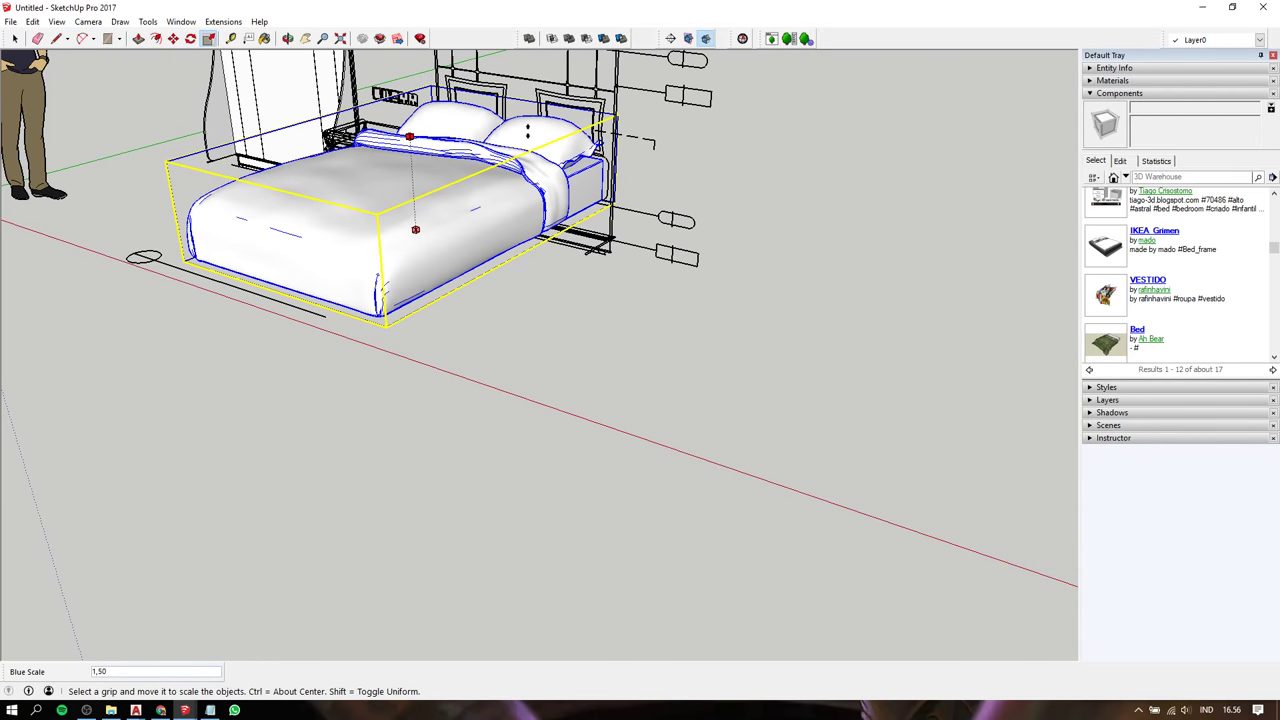
{"action": "mouse_move", "coordinate": [455, 176]}
{"action": "middle_mouse_down"}
{"action": "mouse_move", "coordinate": [657, 116]}
{"action": "mouse_move", "coordinate": [657, 89]}
{"action": "mouse_move", "coordinate": [548, 30]}
{"action": "mouse_move", "coordinate": [677, 137]}
{"action": "mouse_move", "coordinate": [509, 294]}
{"action": "mouse_move", "coordinate": [461, 283]}
{"action": "middle_mouse_up"}
{"action": "scroll", "coordinate": [461, 283], "scroll_direction": "down", "scroll_amount": 4}
{"action": "key", "text": "space"}
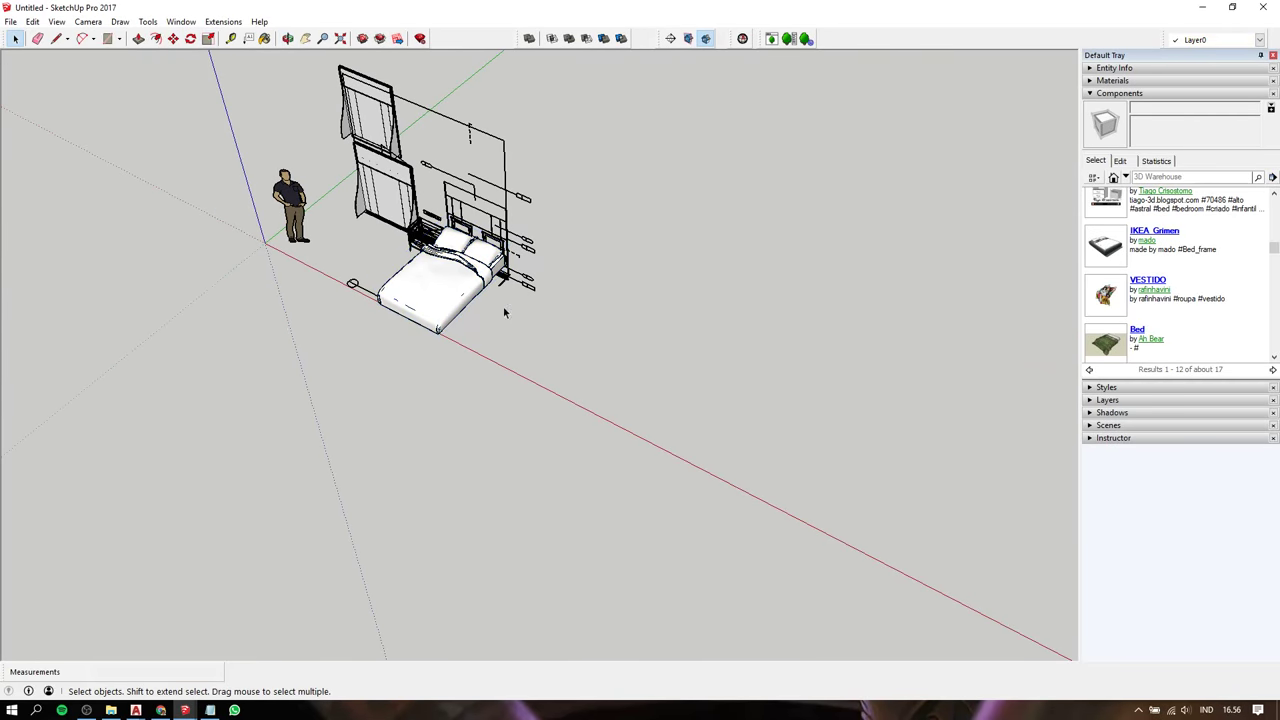
Orbit to a raised view of the room and select the bed
{"action": "scroll", "coordinate": [460, 285], "scroll_direction": "up", "scroll_amount": 3}
{"action": "mouse_move", "coordinate": [452, 276]}
{"action": "middle_mouse_down"}
{"action": "mouse_move", "coordinate": [580, 280]}
{"action": "mouse_move", "coordinate": [616, 114]}
{"action": "middle_mouse_up"}
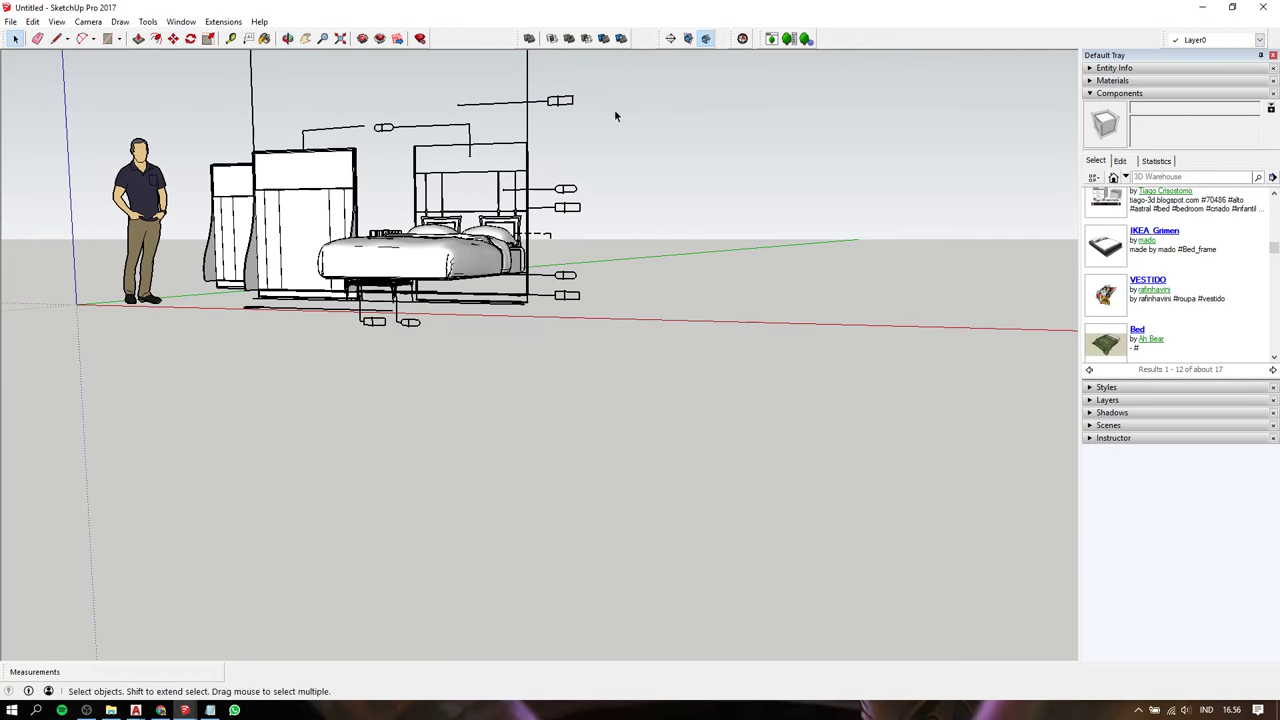
{"action": "scroll", "coordinate": [482, 240], "scroll_direction": "up", "scroll_amount": 3}
{"action": "middle_click_drag", "start_coordinate": [480, 242], "coordinate": [324, 394]}
{"action": "left_click", "coordinate": [324, 394]}
{"action": "scroll", "coordinate": [395, 380], "scroll_direction": "down", "scroll_amount": 2}
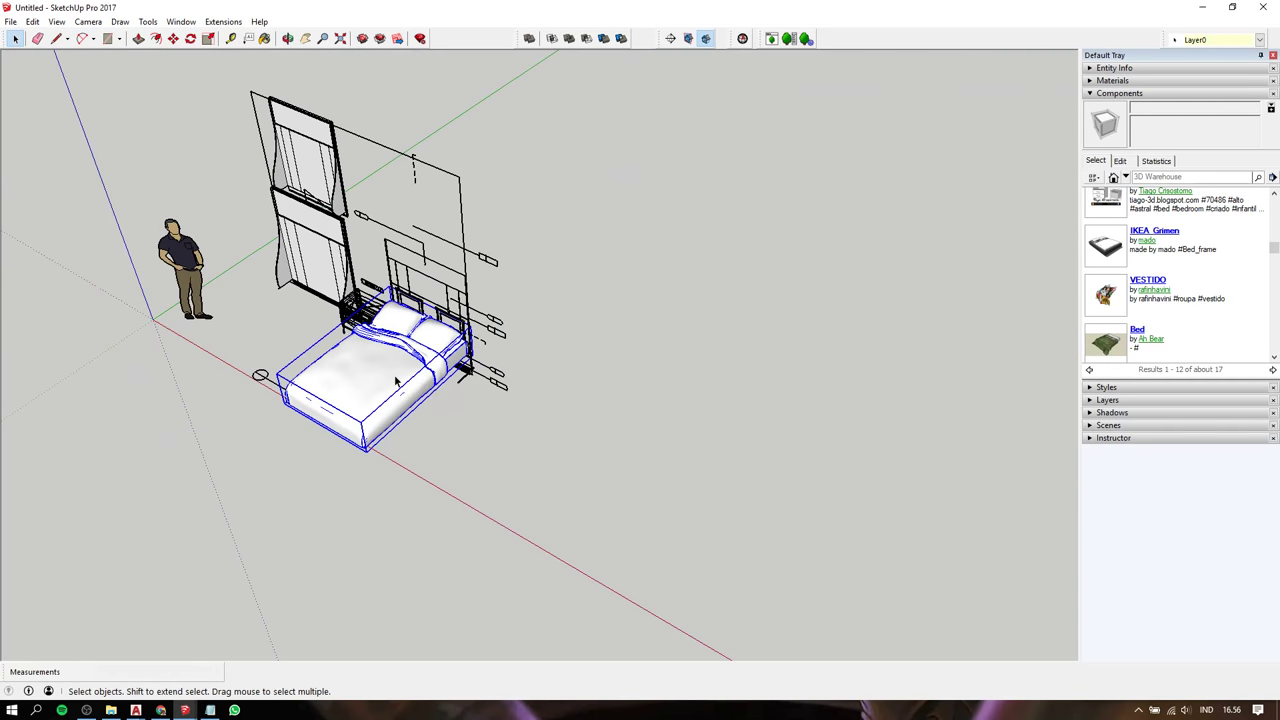
{"action": "left_click", "coordinate": [471, 459]}
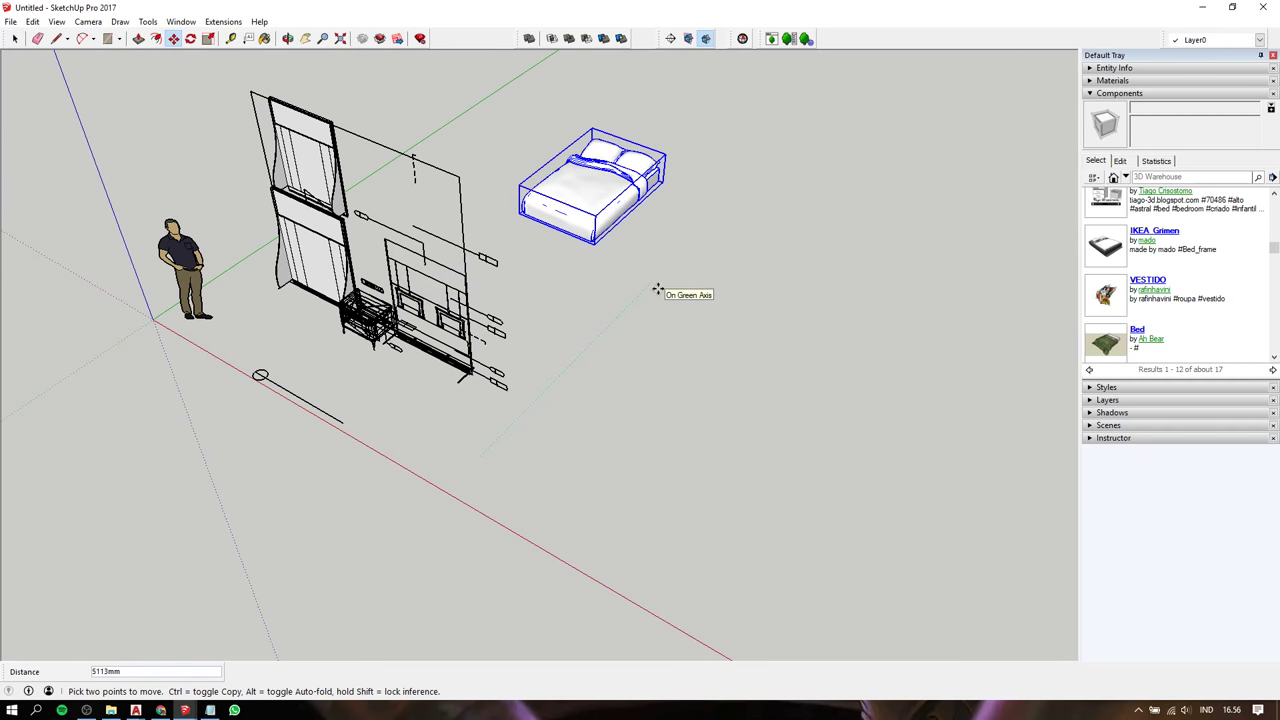
{"action": "key", "text": "space"}
{"action": "scroll", "coordinate": [557, 343], "scroll_direction": "up", "scroll_amount": 2}
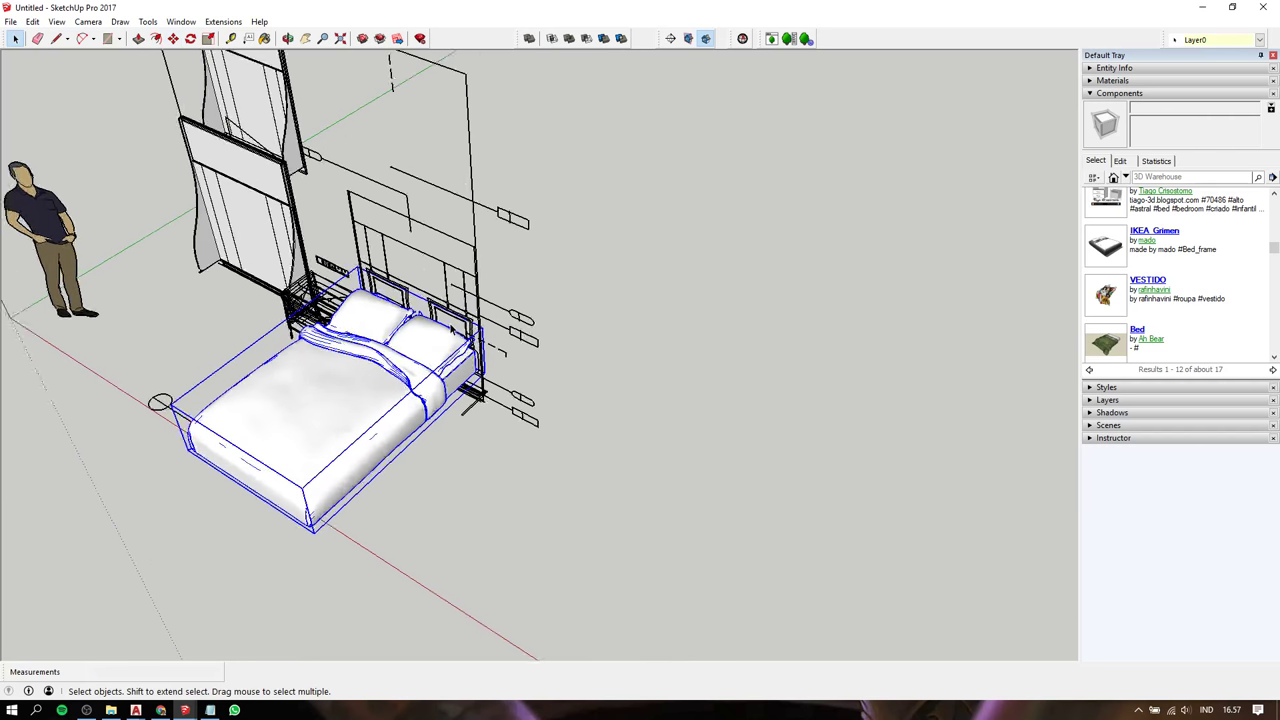
{"action": "scroll", "coordinate": [449, 318], "scroll_direction": "up", "scroll_amount": 3}
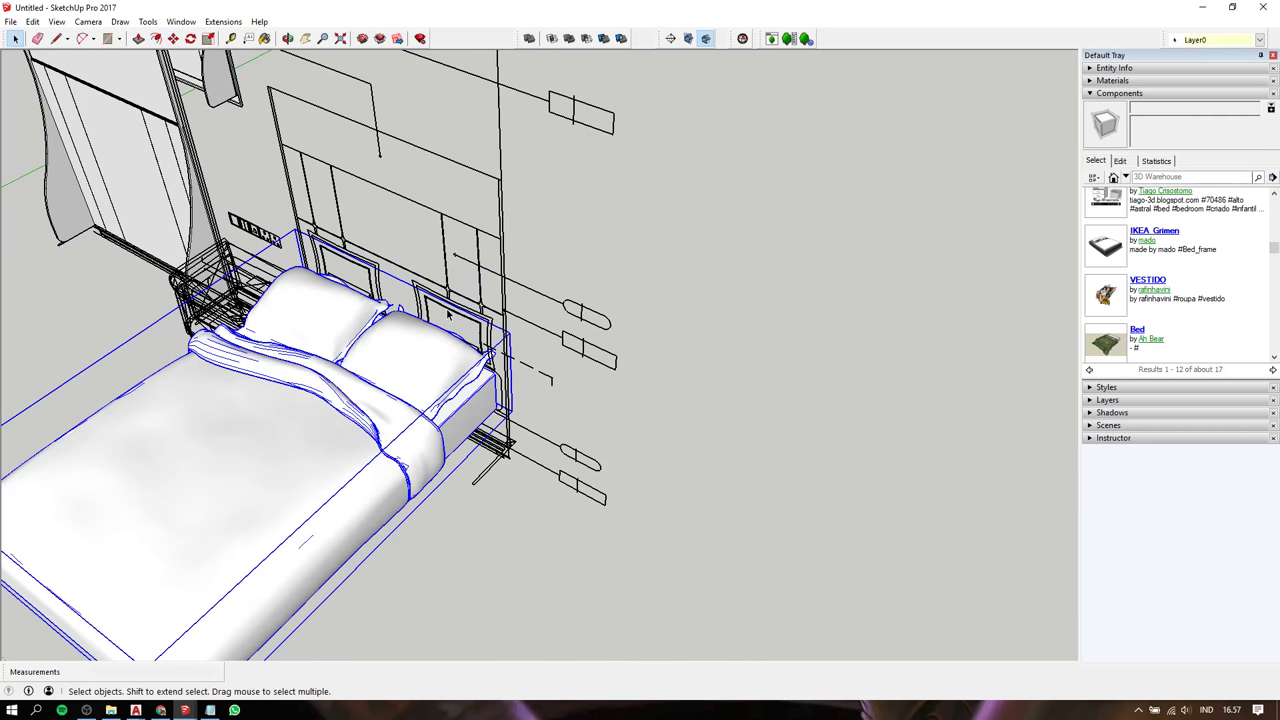
Move the bed next to the nightstand against the headboard wall
{"action": "left_click", "coordinate": [396, 195]}
{"action": "scroll", "coordinate": [396, 195], "scroll_direction": "down", "scroll_amount": 2}
{"action": "mouse_move", "coordinate": [396, 195]}
{"action": "middle_mouse_down"}
{"action": "mouse_move", "coordinate": [420, 240]}
{"action": "mouse_move", "coordinate": [640, 229]}
{"action": "mouse_move", "coordinate": [513, 232]}
{"action": "middle_mouse_up"}
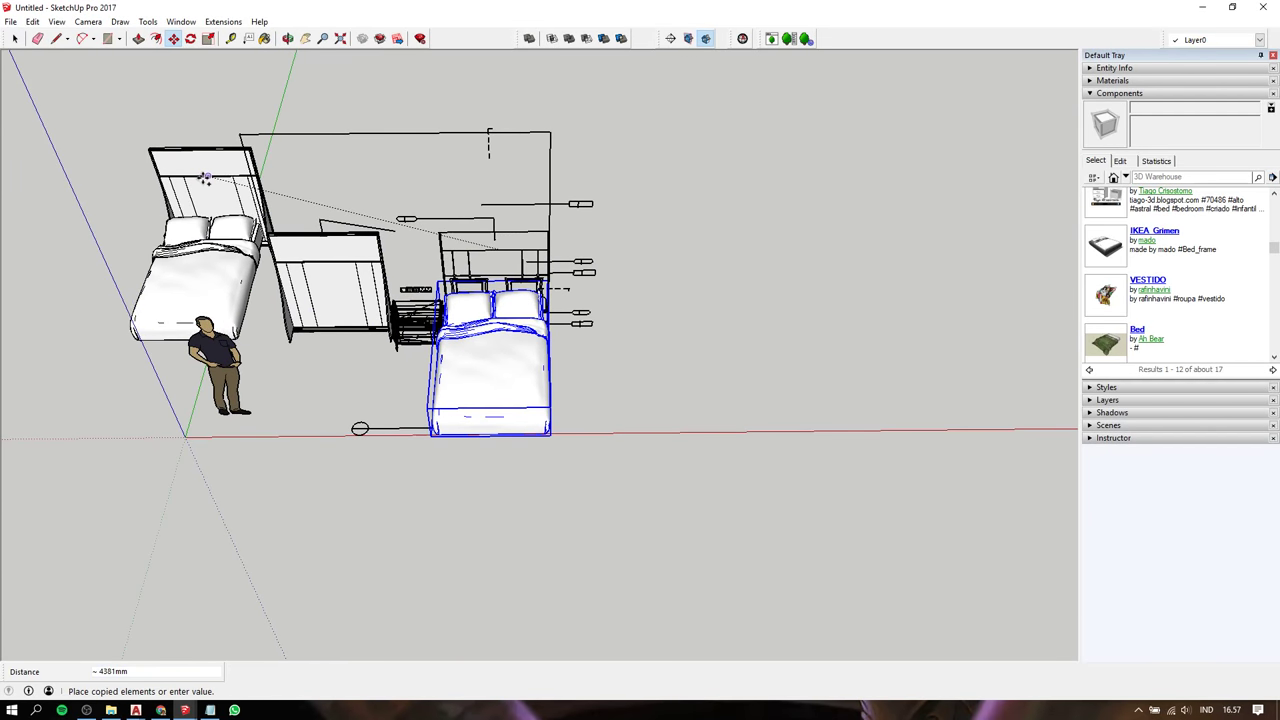
{"action": "mouse_move", "coordinate": [206, 206]}
{"action": "middle_mouse_down"}
{"action": "mouse_move", "coordinate": [371, 208]}
{"action": "mouse_move", "coordinate": [489, 132]}
{"action": "middle_mouse_up"}
{"action": "scroll", "coordinate": [94, 280], "scroll_direction": "up", "scroll_amount": 2}
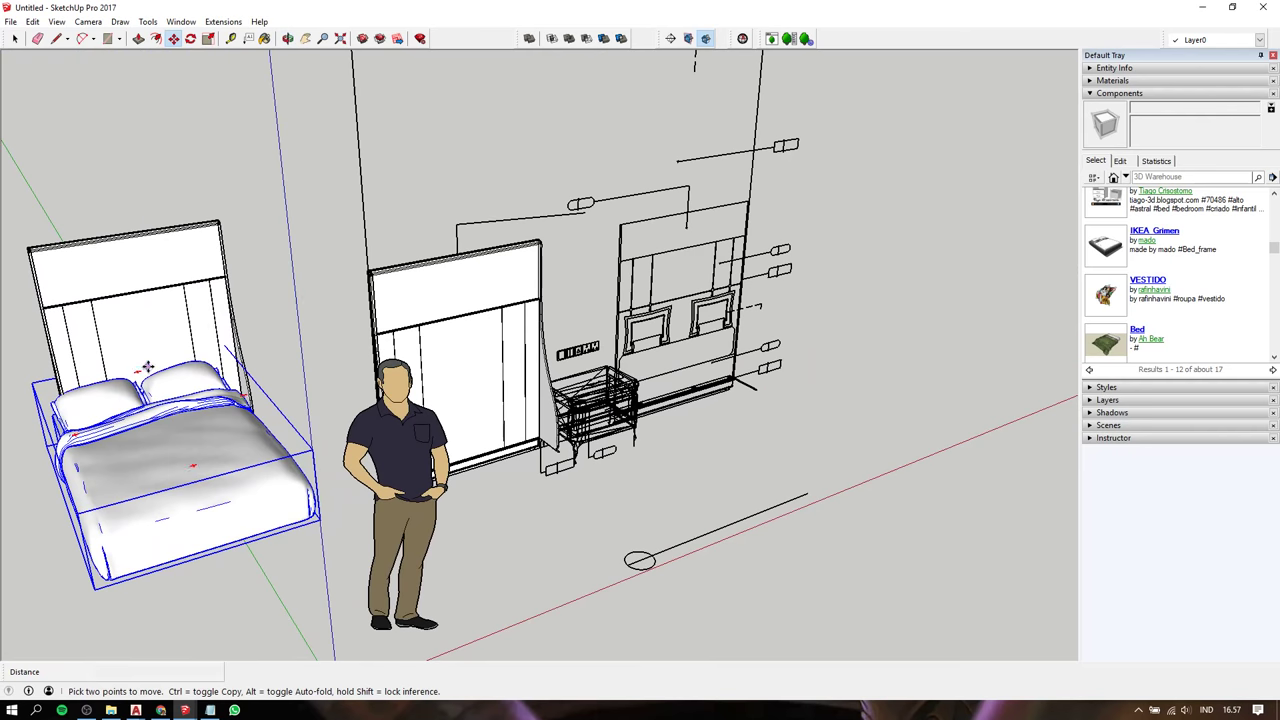
{"action": "middle_click_drag", "start_coordinate": [489, 350], "coordinate": [703, 445]}
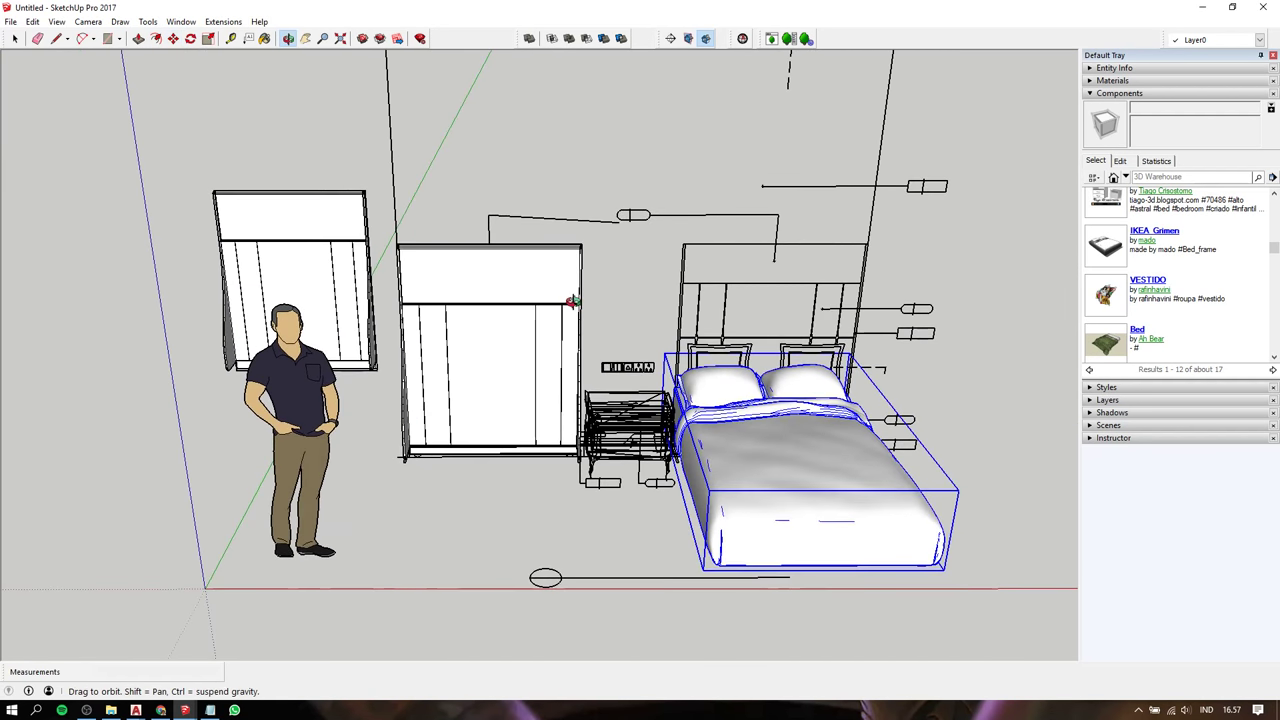
{"action": "scroll", "coordinate": [703, 445], "scroll_direction": "up", "scroll_amount": 4}
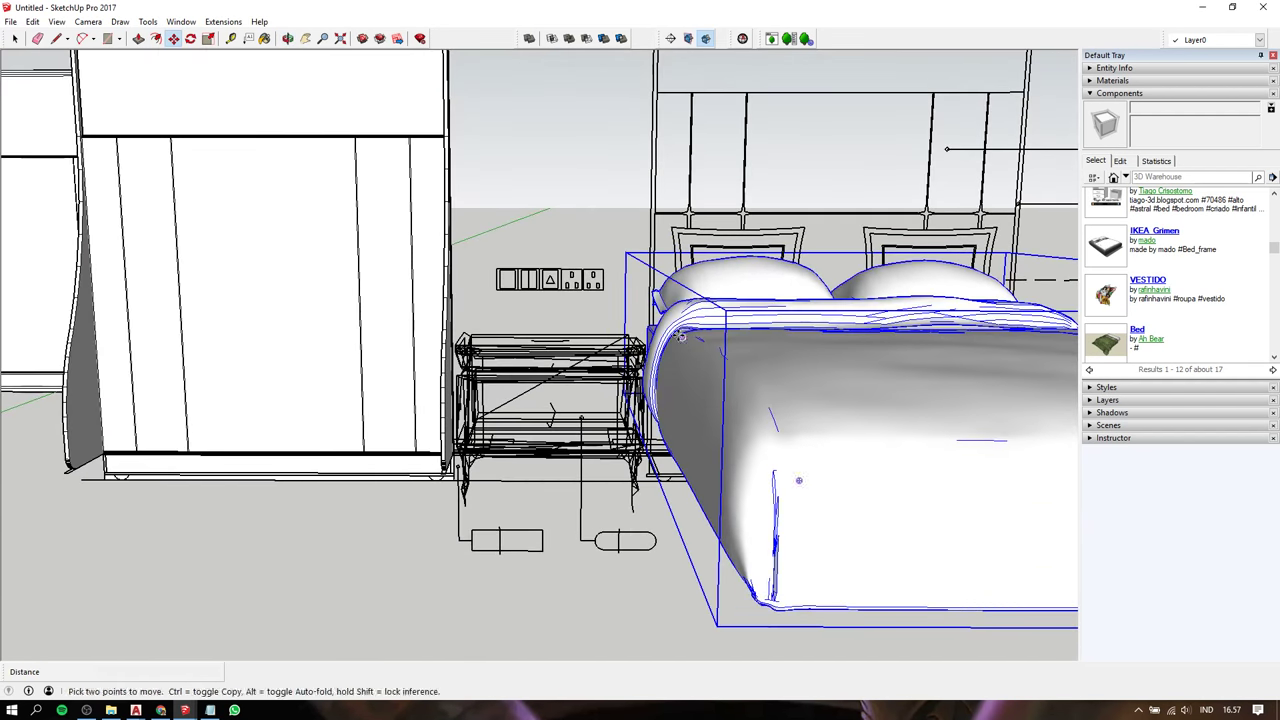
Narrow the bed slightly along green to about 0.93
{"action": "key", "text": "s"}
{"action": "left_click_drag", "start_coordinate": [654, 370], "coordinate": [654, 216]}
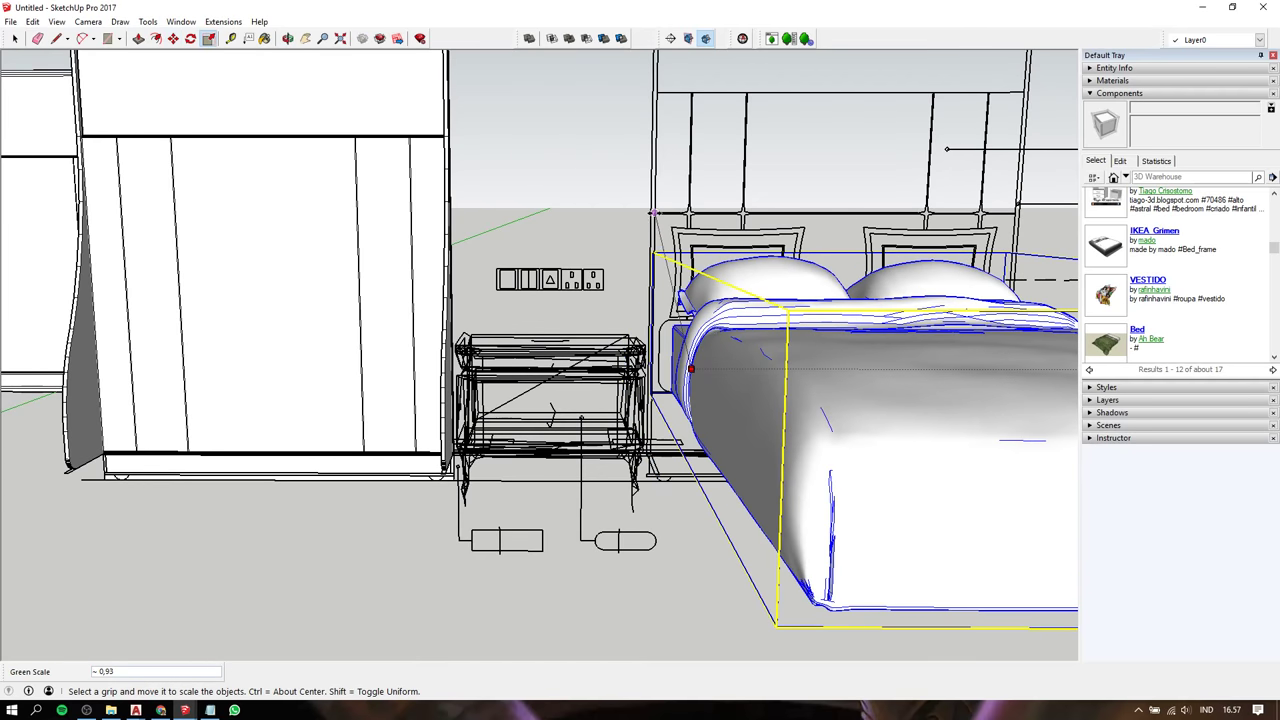
{"action": "left_click", "coordinate": [656, 218]}
{"action": "scroll", "coordinate": [656, 218], "scroll_direction": "down", "scroll_amount": 5}
{"action": "mouse_move", "coordinate": [656, 218]}
{"action": "middle_mouse_down"}
{"action": "mouse_move", "coordinate": [987, 456]}
{"action": "mouse_move", "coordinate": [1074, 194]}
{"action": "mouse_move", "coordinate": [977, 226]}
{"action": "mouse_move", "coordinate": [949, 263]}
{"action": "mouse_move", "coordinate": [919, 238]}
{"action": "mouse_move", "coordinate": [527, 237]}
{"action": "mouse_move", "coordinate": [708, 327]}
{"action": "middle_mouse_up"}
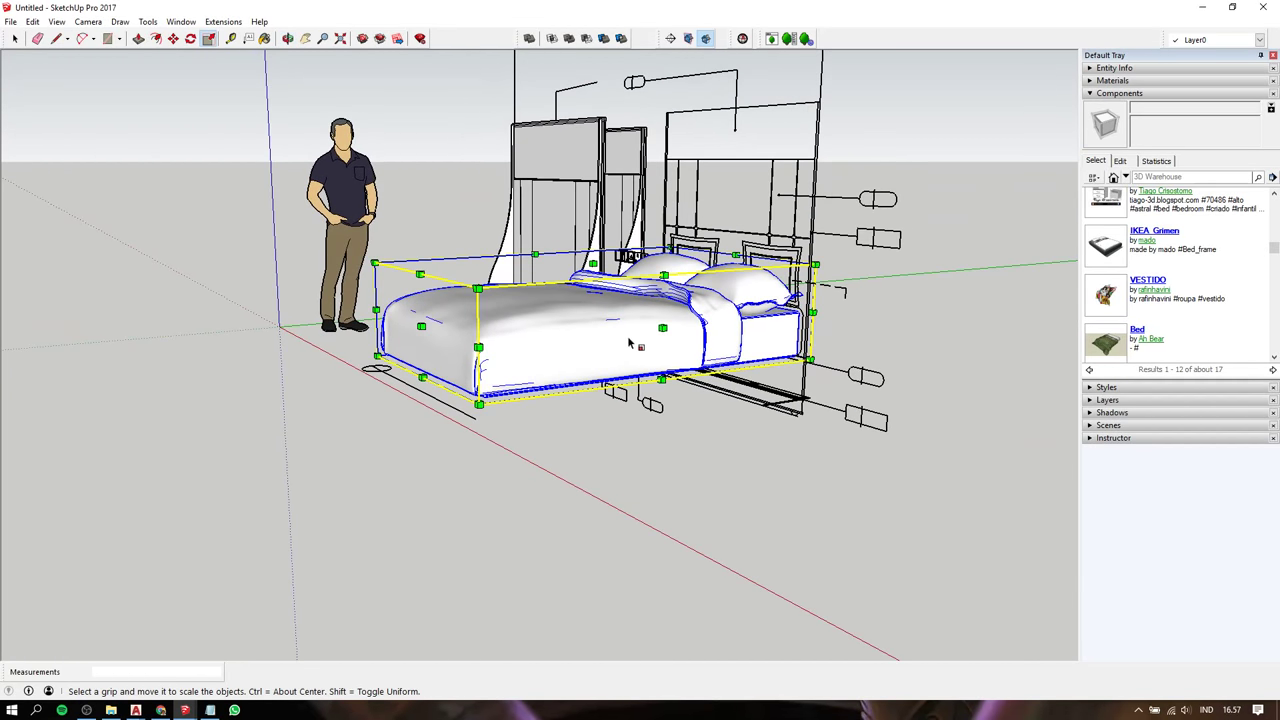
{"action": "key", "text": "space"}
{"action": "double_click", "coordinate": [708, 327]}
{"action": "left_click", "coordinate": [708, 327]}
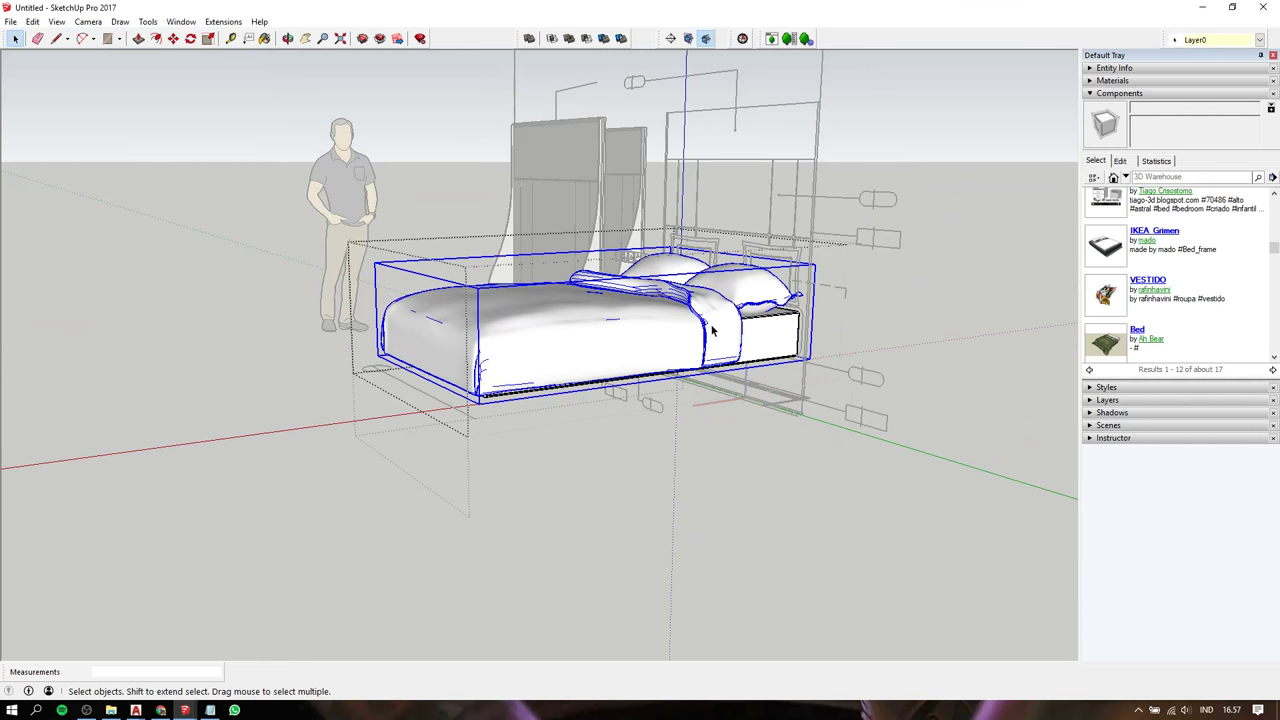
{"action": "double_click", "coordinate": [710, 328]}
{"action": "left_click", "coordinate": [650, 343]}
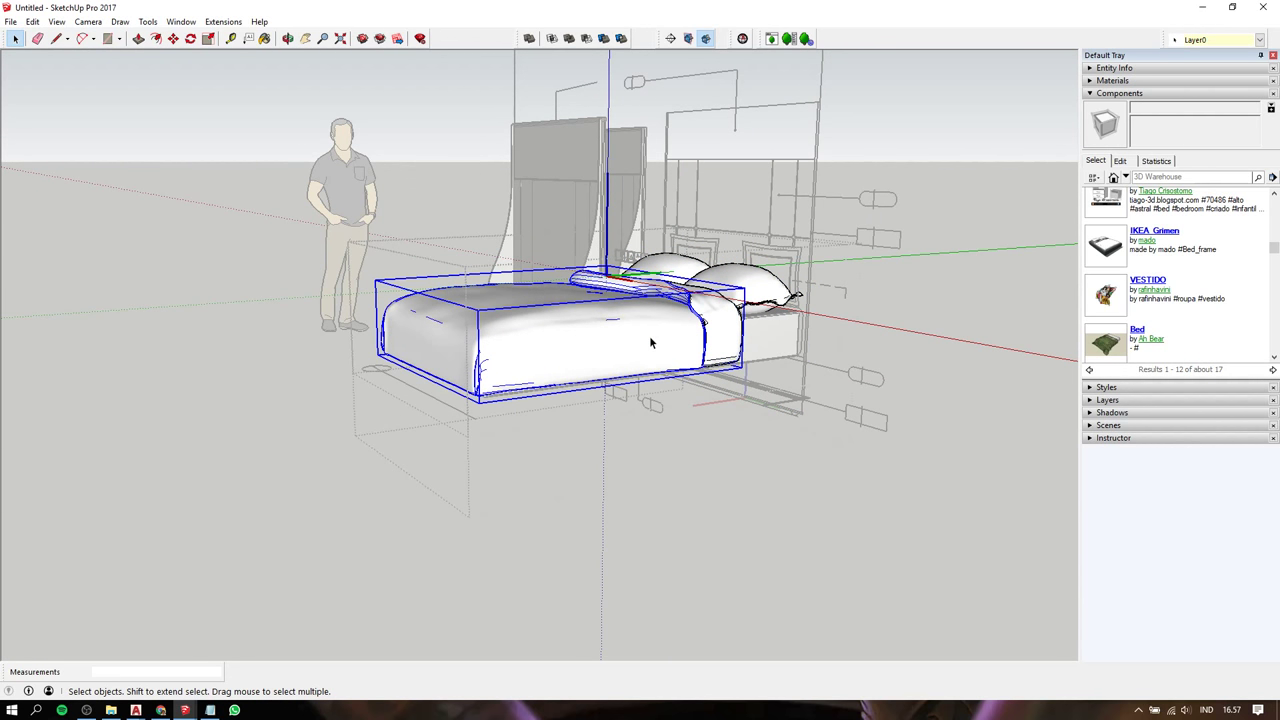
{"action": "middle_click_drag", "start_coordinate": [650, 343], "coordinate": [586, 366]}
{"action": "key", "text": "s"}
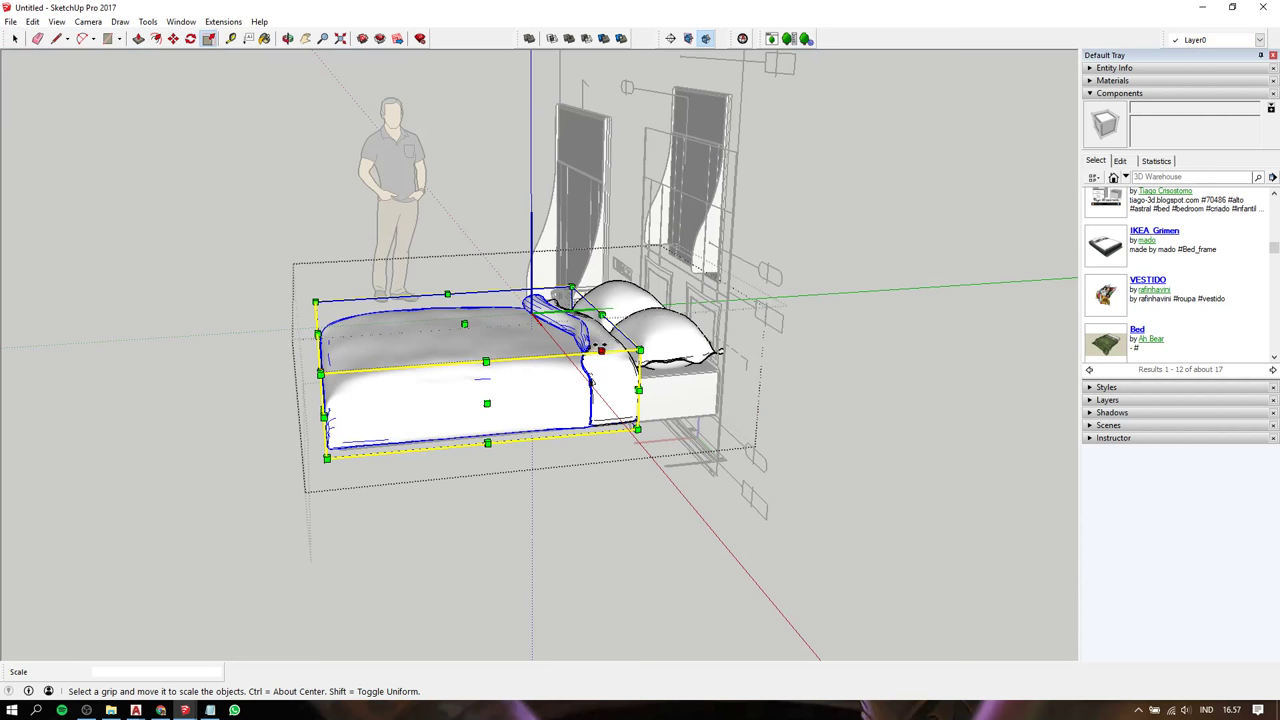
{"action": "left_click_drag", "start_coordinate": [601, 349], "coordinate": [712, 352]}
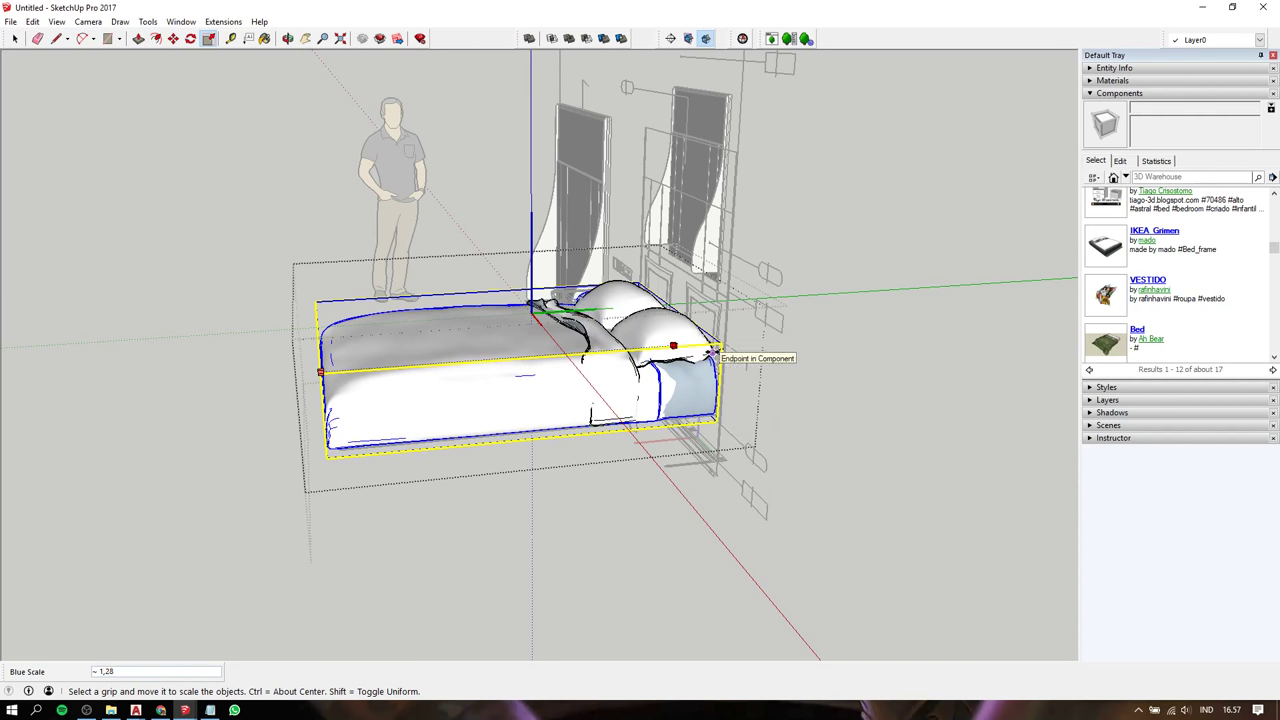
{"action": "key", "text": "space"}
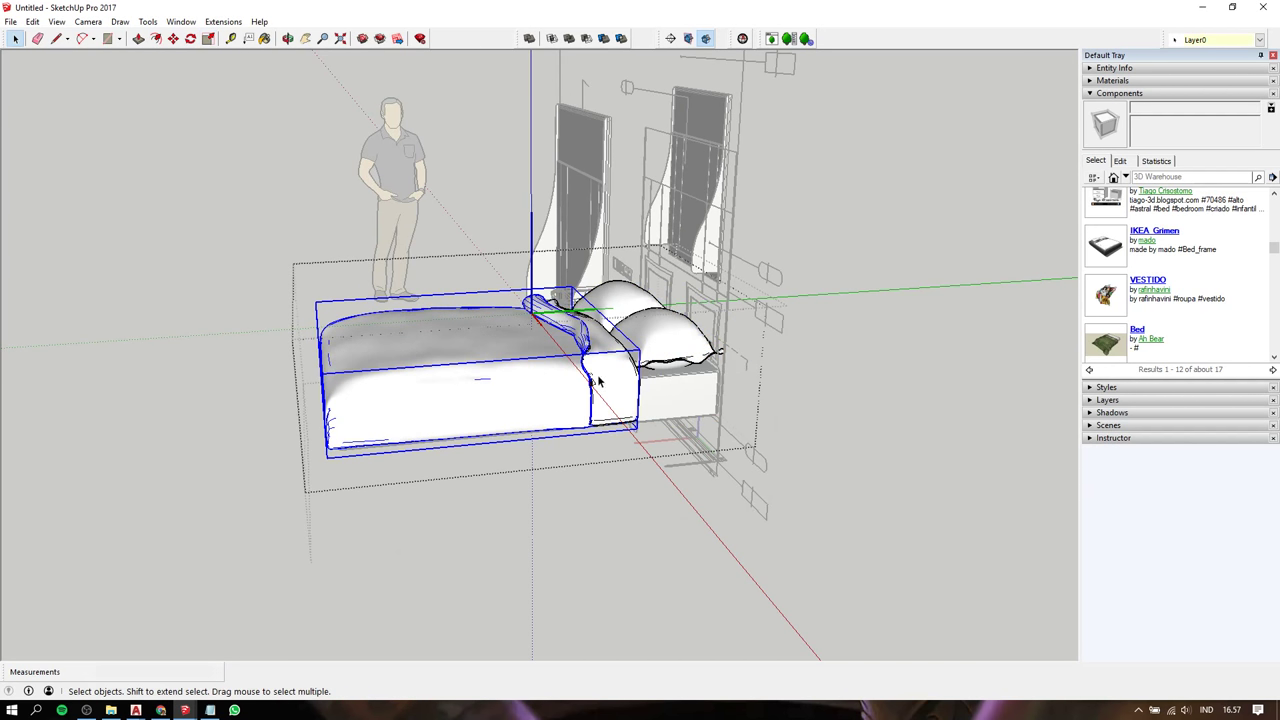
{"action": "left_click", "coordinate": [599, 378]}
{"action": "left_click", "coordinate": [545, 380]}
{"action": "triple_click", "coordinate": [545, 383]}
{"action": "left_click", "coordinate": [829, 455]}
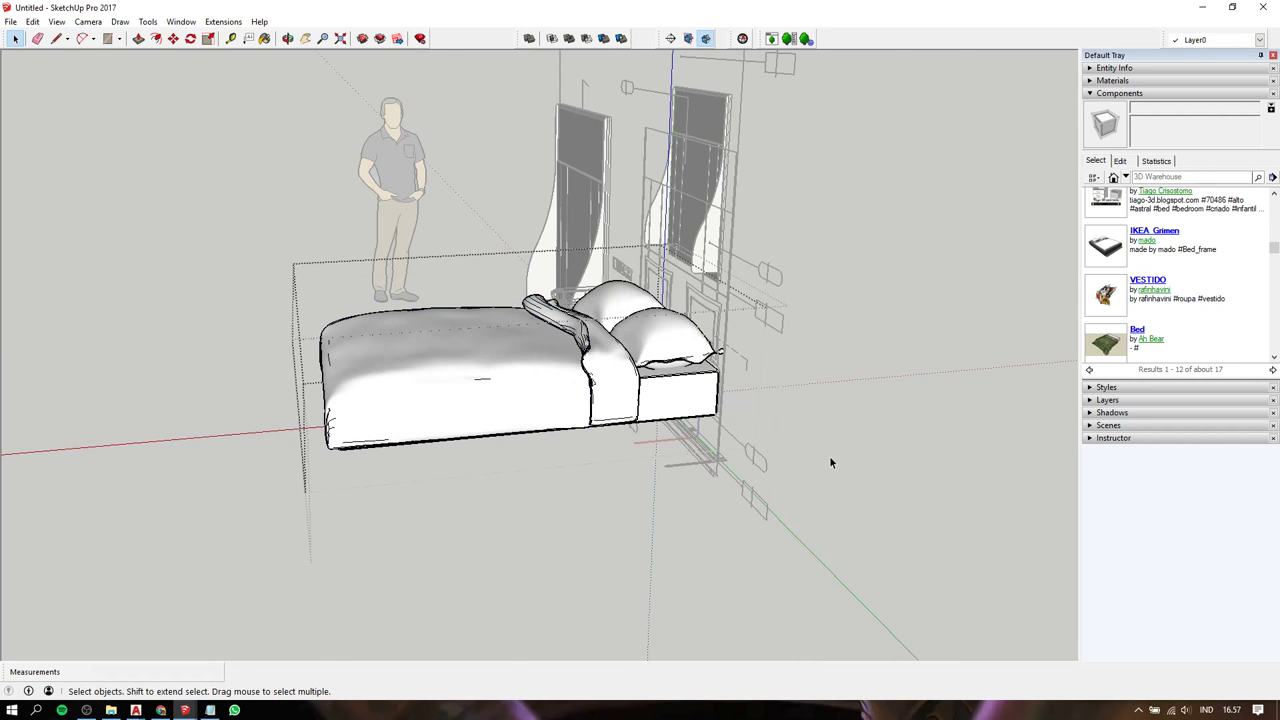
{"action": "left_click", "coordinate": [829, 455]}
{"action": "mouse_move", "coordinate": [829, 455]}
{"action": "middle_mouse_down"}
{"action": "mouse_move", "coordinate": [845, 268]}
{"action": "mouse_move", "coordinate": [773, 209]}
{"action": "mouse_move", "coordinate": [738, 244]}
{"action": "middle_mouse_up"}
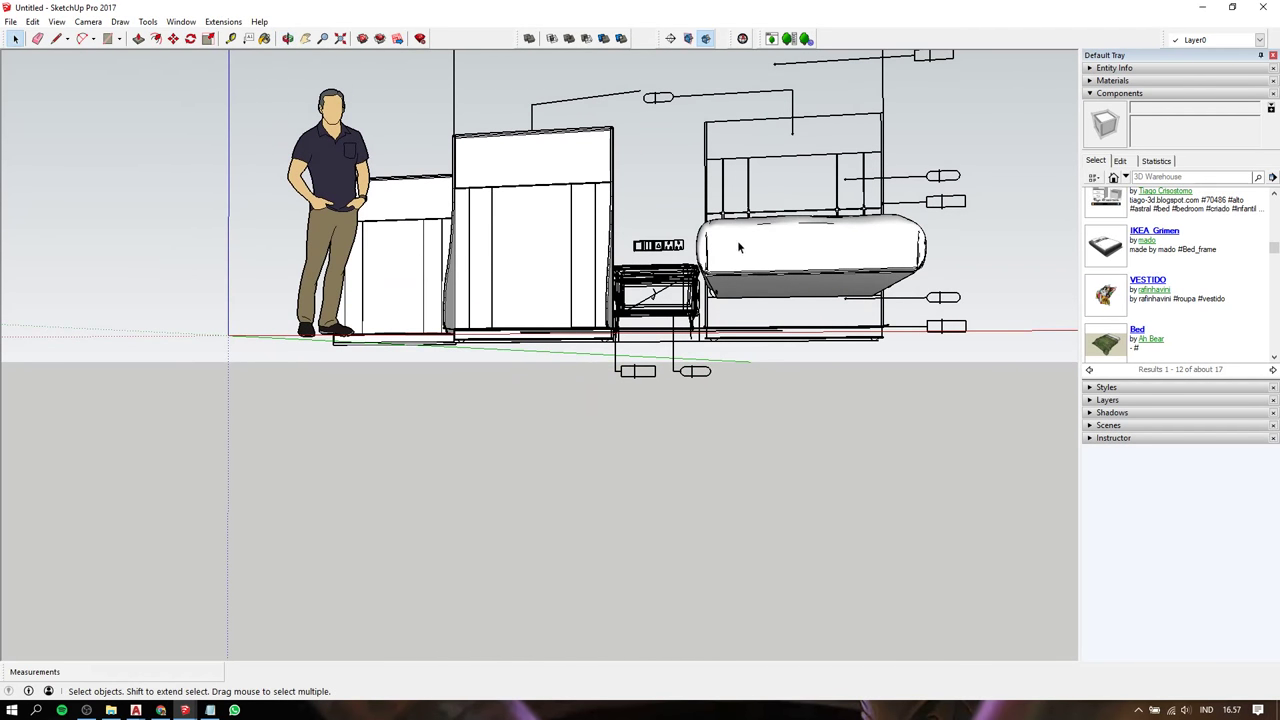
Draw a rectangle face on the underside of the mattress
{"action": "scroll", "coordinate": [748, 290], "scroll_direction": "up", "scroll_amount": 1}
{"action": "scroll", "coordinate": [744, 302], "scroll_direction": "up", "scroll_amount": 3}
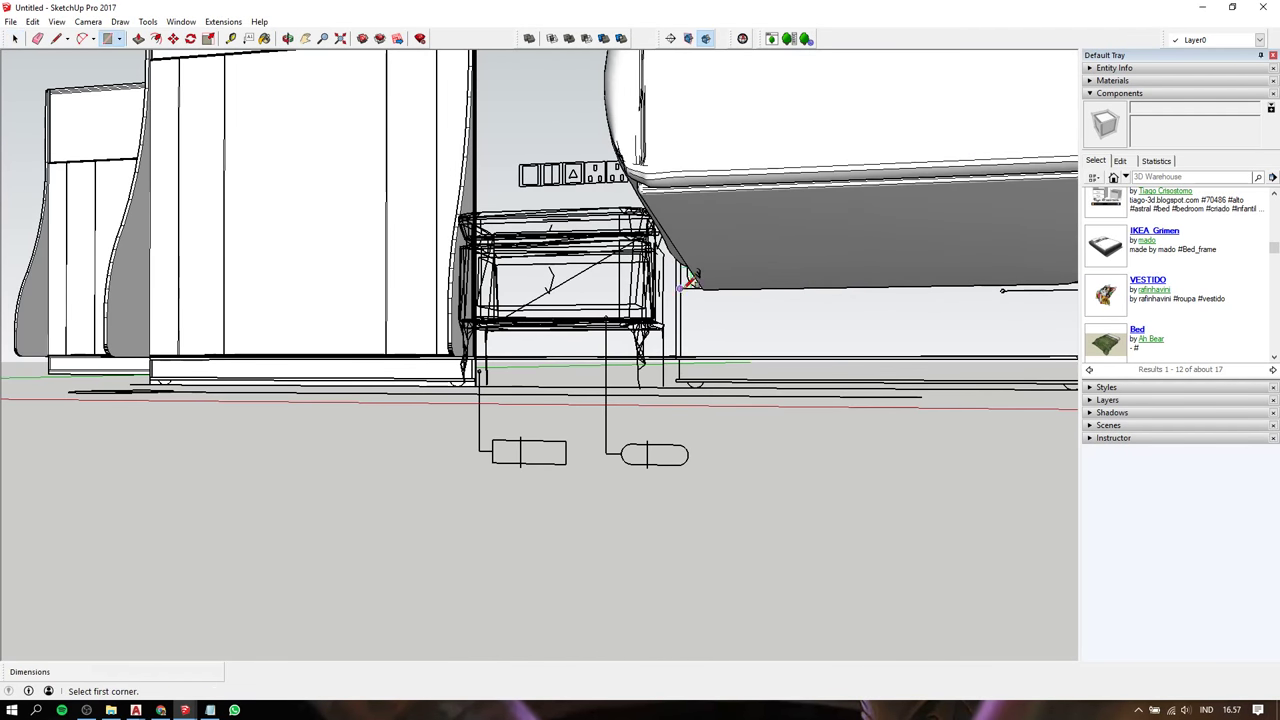
{"action": "scroll", "coordinate": [690, 278], "scroll_direction": "down", "scroll_amount": 3}
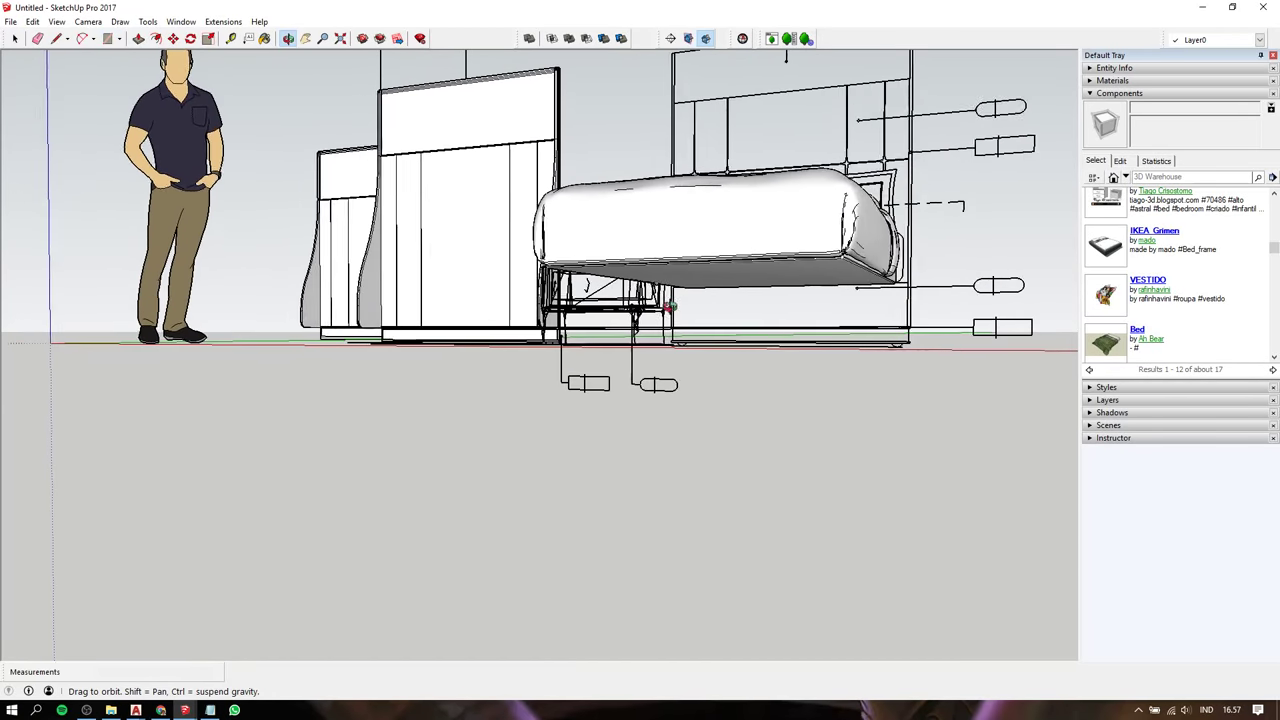
{"action": "middle_click_drag", "start_coordinate": [772, 294], "coordinate": [700, 290]}
{"action": "scroll", "coordinate": [600, 300], "scroll_direction": "up", "scroll_amount": 3}
{"action": "key", "text": "r"}
{"action": "left_click", "coordinate": [470, 250]}
{"action": "scroll", "coordinate": [900, 320], "scroll_direction": "up", "scroll_amount": 2}
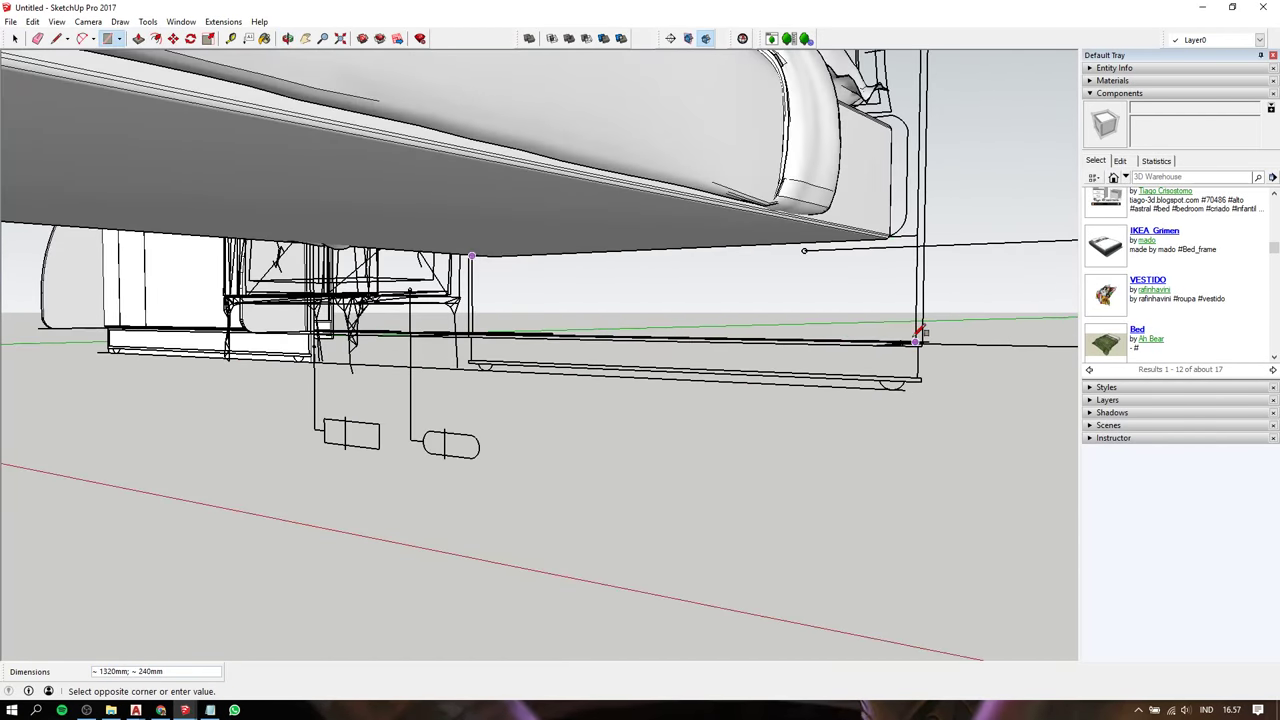
{"action": "left_click", "coordinate": [916, 330]}
Push/Pull the rectangle into a solid base block beneath the mattress
{"action": "mouse_move", "coordinate": [900, 324]}
{"action": "middle_mouse_down"}
{"action": "mouse_move", "coordinate": [837, 300]}
{"action": "mouse_move", "coordinate": [743, 209]}
{"action": "mouse_move", "coordinate": [637, 206]}
{"action": "mouse_move", "coordinate": [603, 237]}
{"action": "mouse_move", "coordinate": [570, 358]}
{"action": "mouse_move", "coordinate": [638, 245]}
{"action": "mouse_move", "coordinate": [749, 200]}
{"action": "mouse_move", "coordinate": [817, 234]}
{"action": "mouse_move", "coordinate": [780, 182]}
{"action": "mouse_move", "coordinate": [831, 257]}
{"action": "mouse_move", "coordinate": [711, 234]}
{"action": "mouse_move", "coordinate": [723, 280]}
{"action": "mouse_move", "coordinate": [729, 271]}
{"action": "middle_mouse_up"}
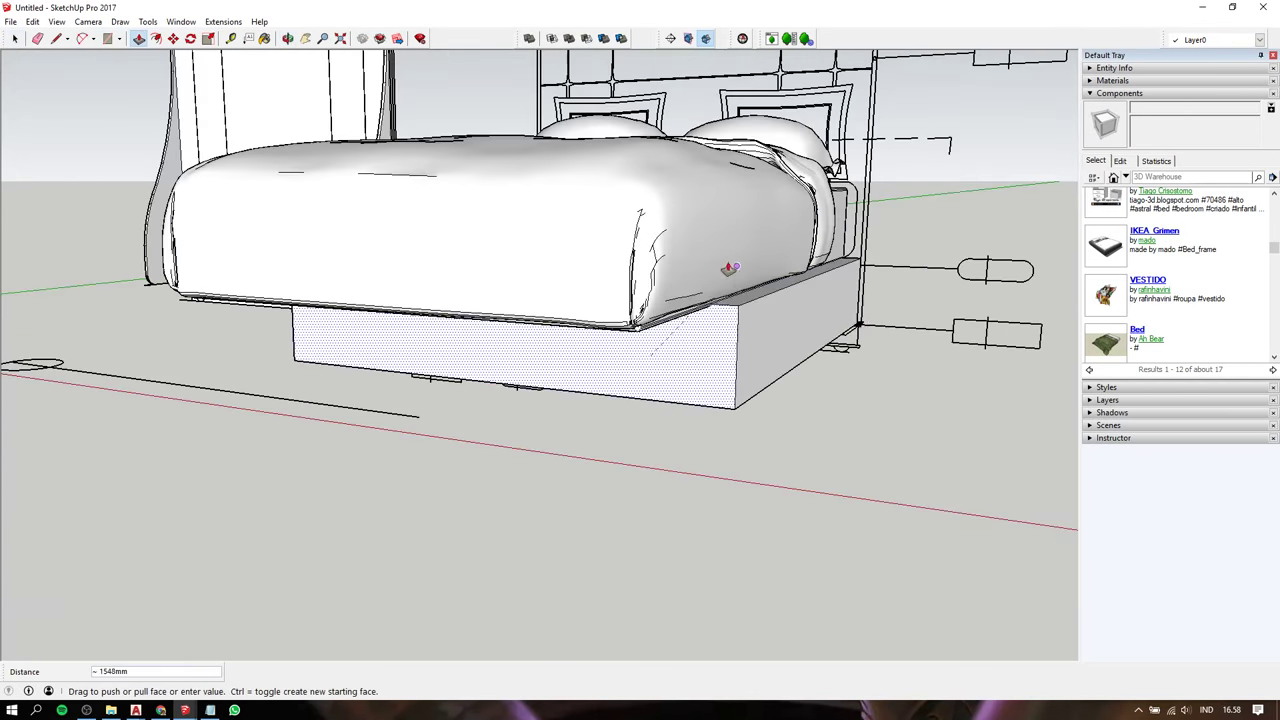
{"action": "mouse_move", "coordinate": [608, 351]}
{"action": "middle_mouse_down"}
{"action": "mouse_move", "coordinate": [634, 337]}
{"action": "mouse_move", "coordinate": [623, 297]}
{"action": "mouse_move", "coordinate": [594, 277]}
{"action": "mouse_move", "coordinate": [961, 267]}
{"action": "middle_mouse_up"}
{"action": "scroll", "coordinate": [610, 282], "scroll_direction": "down", "scroll_amount": 3}
{"action": "scroll", "coordinate": [600, 286], "scroll_direction": "down", "scroll_amount": 3}
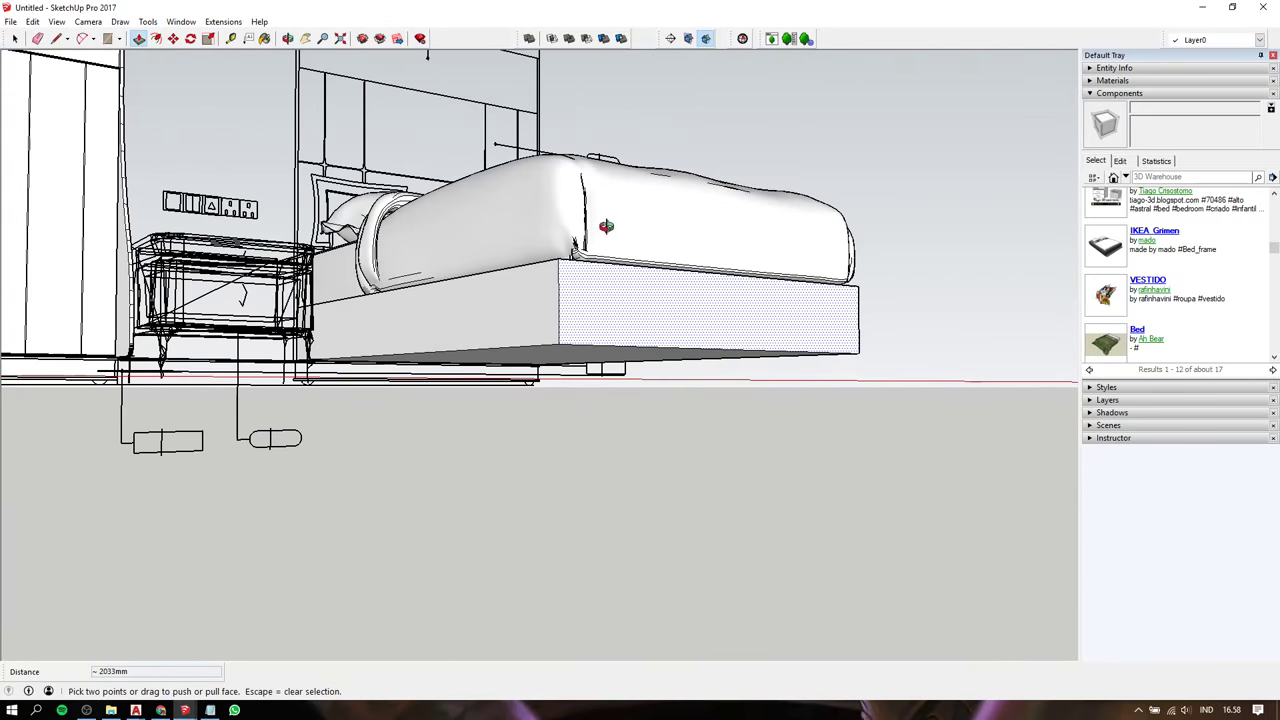
{"action": "mouse_move", "coordinate": [606, 226]}
{"action": "middle_mouse_down"}
{"action": "mouse_move", "coordinate": [586, 306]}
{"action": "mouse_move", "coordinate": [520, 434]}
{"action": "mouse_move", "coordinate": [453, 453]}
{"action": "mouse_move", "coordinate": [449, 329]}
{"action": "middle_mouse_up"}
Select the mattress and adjust its width from the left green-axis grip
{"action": "key", "text": "space"}
{"action": "left_click", "coordinate": [451, 266]}
{"action": "middle_click_drag", "start_coordinate": [451, 266], "coordinate": [381, 314]}
{"action": "key", "text": "s"}
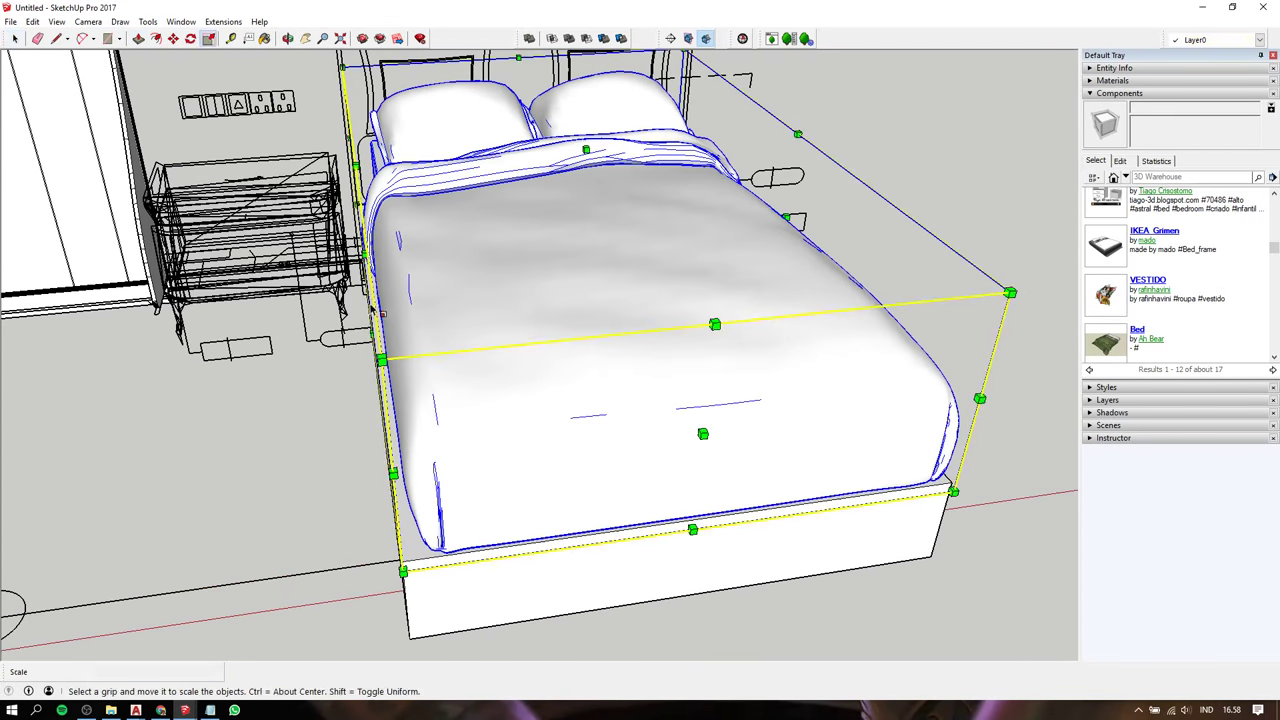
{"action": "left_click_drag", "start_coordinate": [366, 255], "coordinate": [346, 256]}
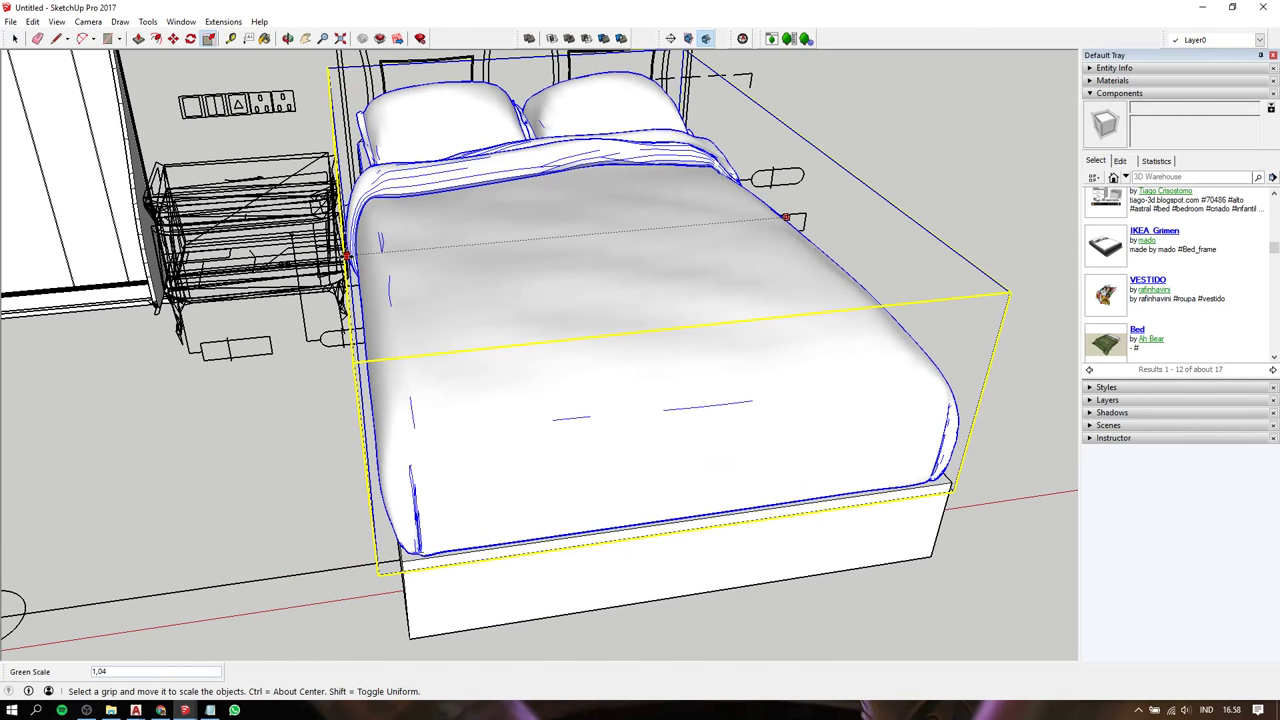
{"action": "mouse_move", "coordinate": [647, 293]}
{"action": "middle_mouse_down"}
{"action": "mouse_move", "coordinate": [606, 280]}
{"action": "mouse_move", "coordinate": [657, 277]}
{"action": "mouse_move", "coordinate": [757, 234]}
{"action": "middle_mouse_up"}
{"action": "left_click_drag", "start_coordinate": [357, 262], "coordinate": [347, 264]}
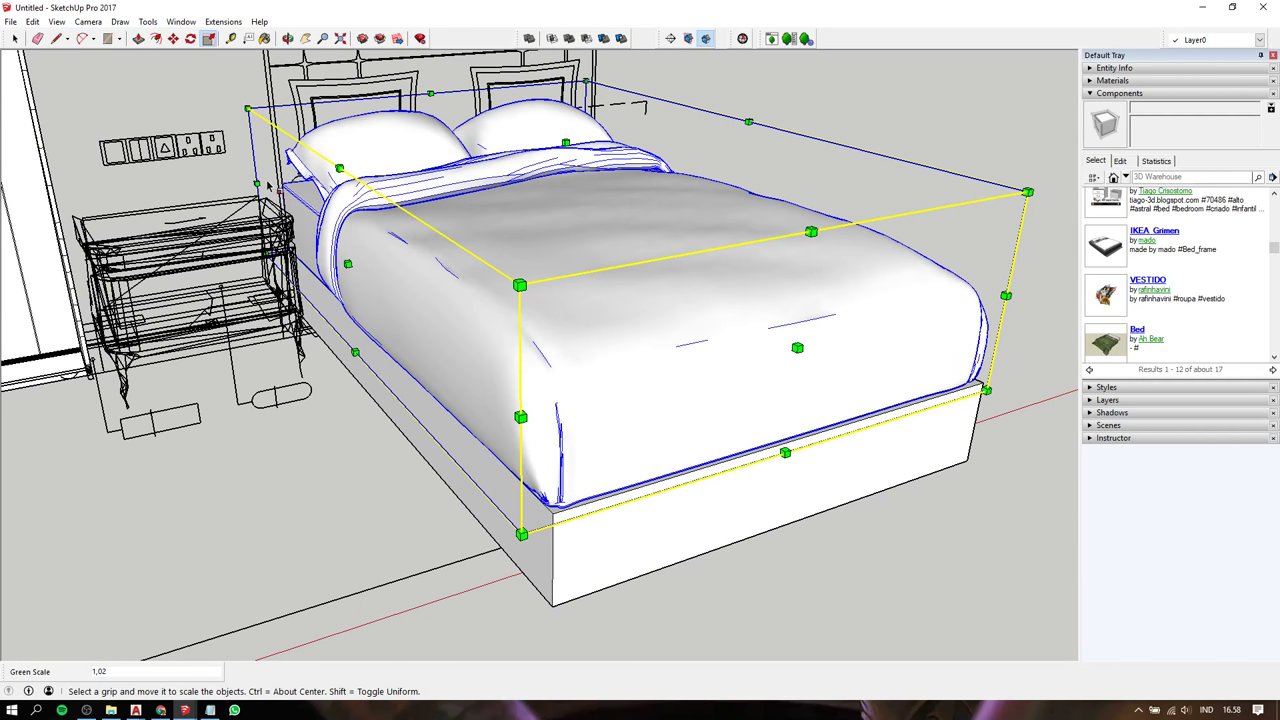
Widen the mattress from the right side, then trim it slightly to fit the base
{"action": "middle_click_drag", "start_coordinate": [691, 240], "coordinate": [771, 245]}
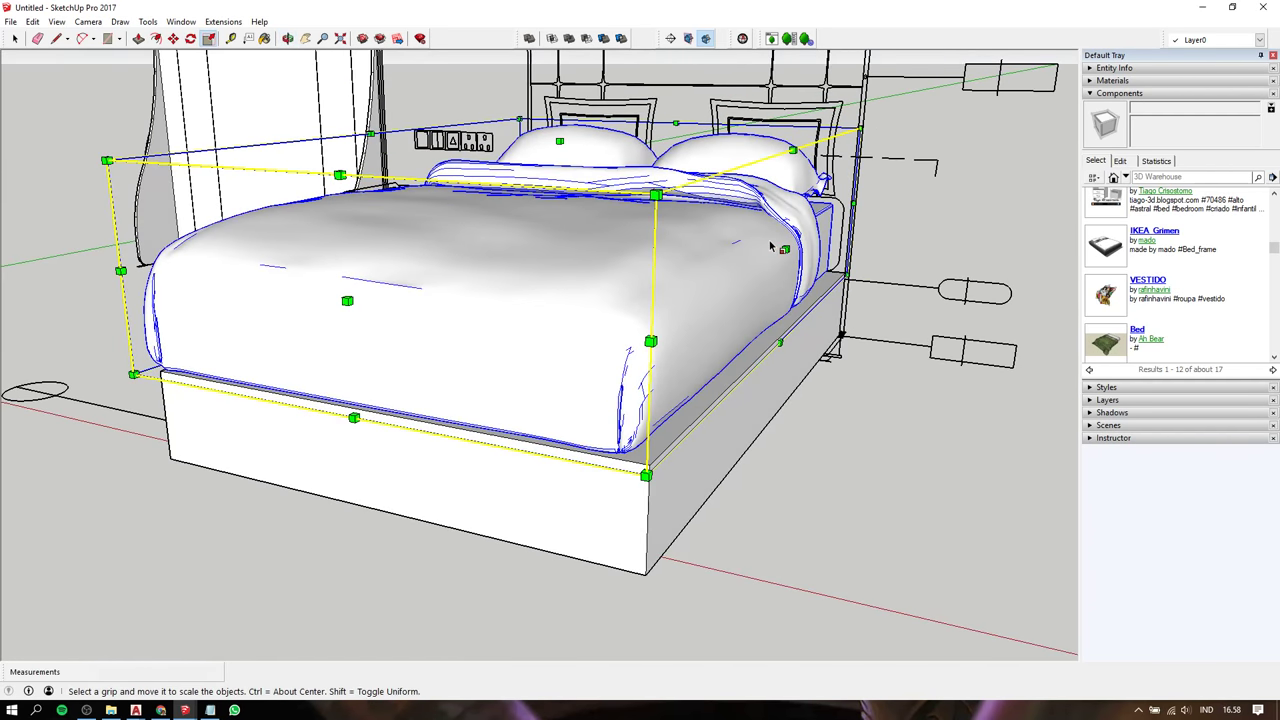
{"action": "left_click_drag", "start_coordinate": [785, 248], "coordinate": [810, 258]}
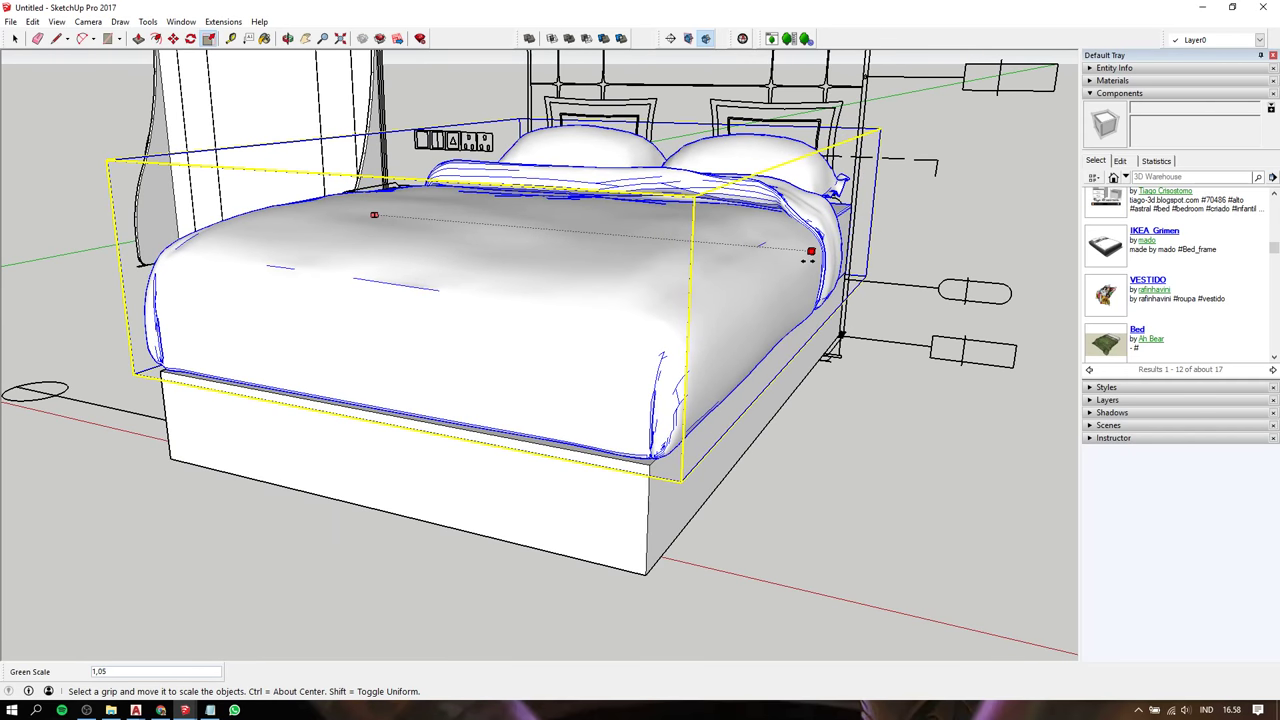
{"action": "mouse_move", "coordinate": [783, 403]}
{"action": "middle_mouse_down"}
{"action": "mouse_move", "coordinate": [778, 470]}
{"action": "mouse_move", "coordinate": [731, 323]}
{"action": "mouse_move", "coordinate": [324, 265]}
{"action": "mouse_move", "coordinate": [336, 299]}
{"action": "middle_mouse_up"}
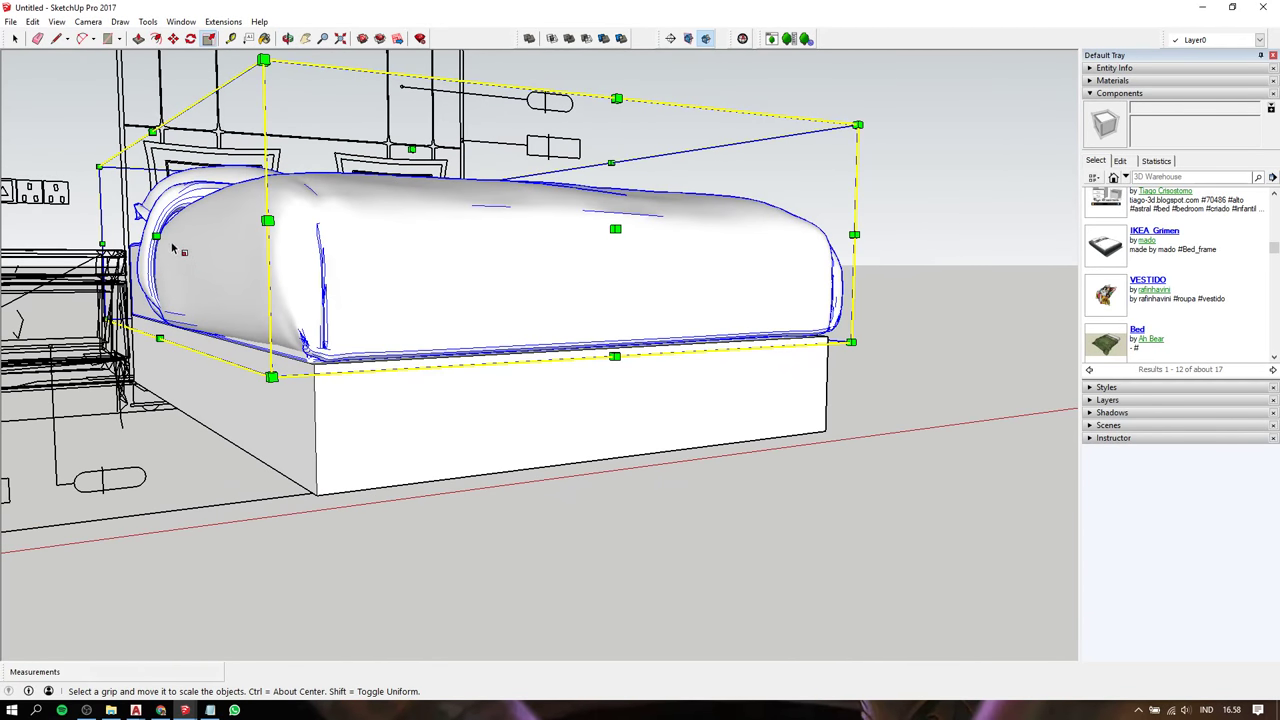
{"action": "left_click_drag", "start_coordinate": [155, 236], "coordinate": [156, 237]}
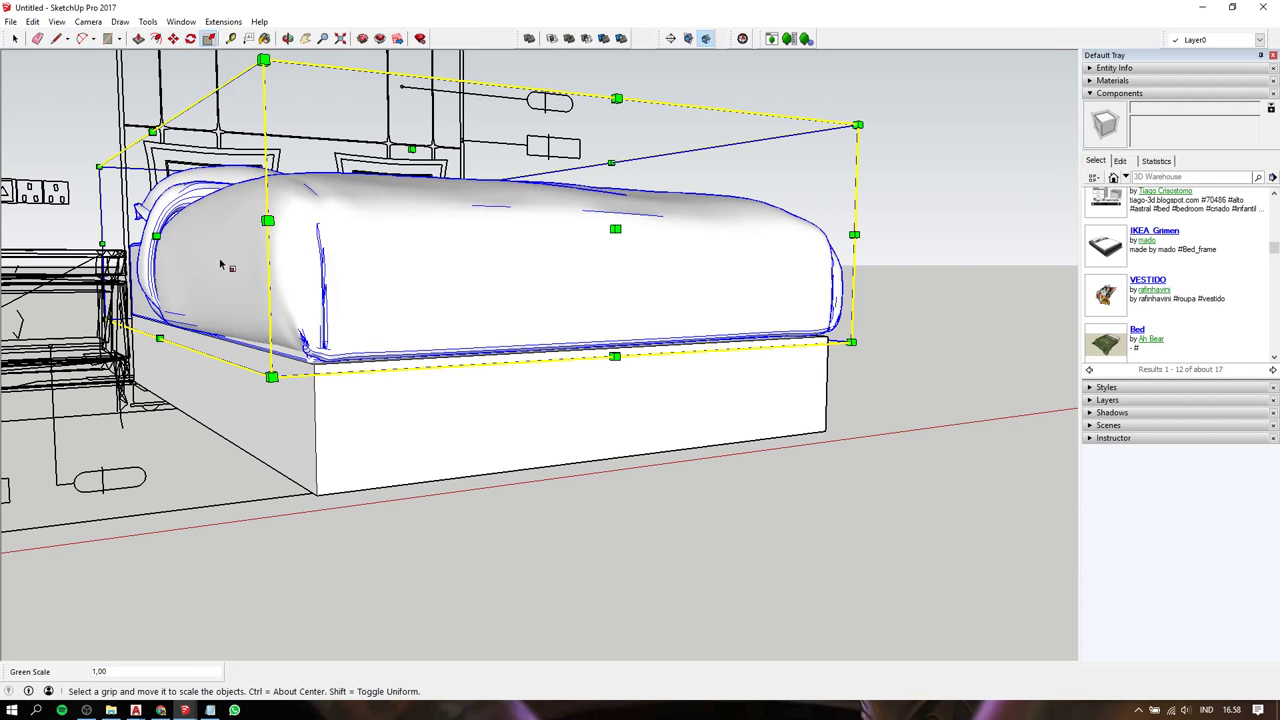
{"action": "mouse_move", "coordinate": [221, 264]}
{"action": "middle_mouse_down"}
{"action": "mouse_move", "coordinate": [640, 317]}
{"action": "mouse_move", "coordinate": [402, 299]}
{"action": "mouse_move", "coordinate": [491, 243]}
{"action": "mouse_move", "coordinate": [514, 249]}
{"action": "mouse_move", "coordinate": [504, 316]}
{"action": "middle_mouse_up"}
{"action": "key", "text": "space"}
Make the base block's faces into a single group via Make Group
{"action": "double_click", "coordinate": [504, 316]}
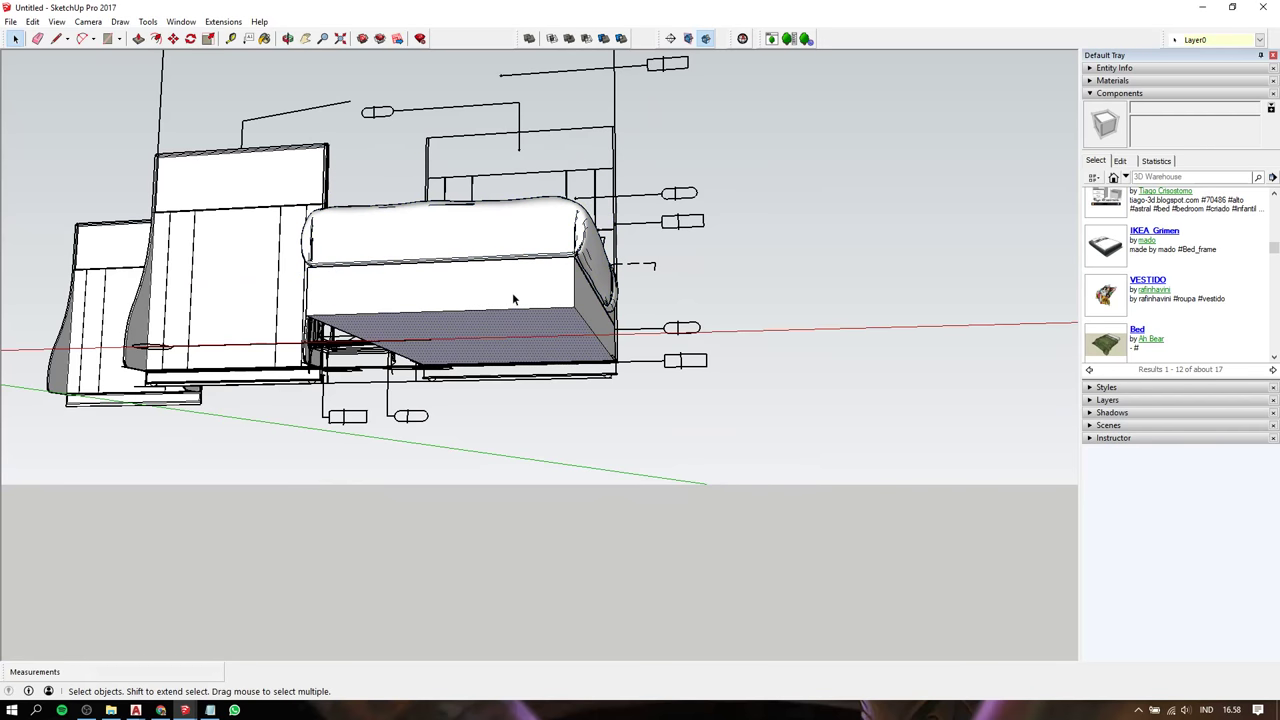
{"action": "left_click", "coordinate": [512, 292]}
{"action": "right_click", "coordinate": [512, 293]}
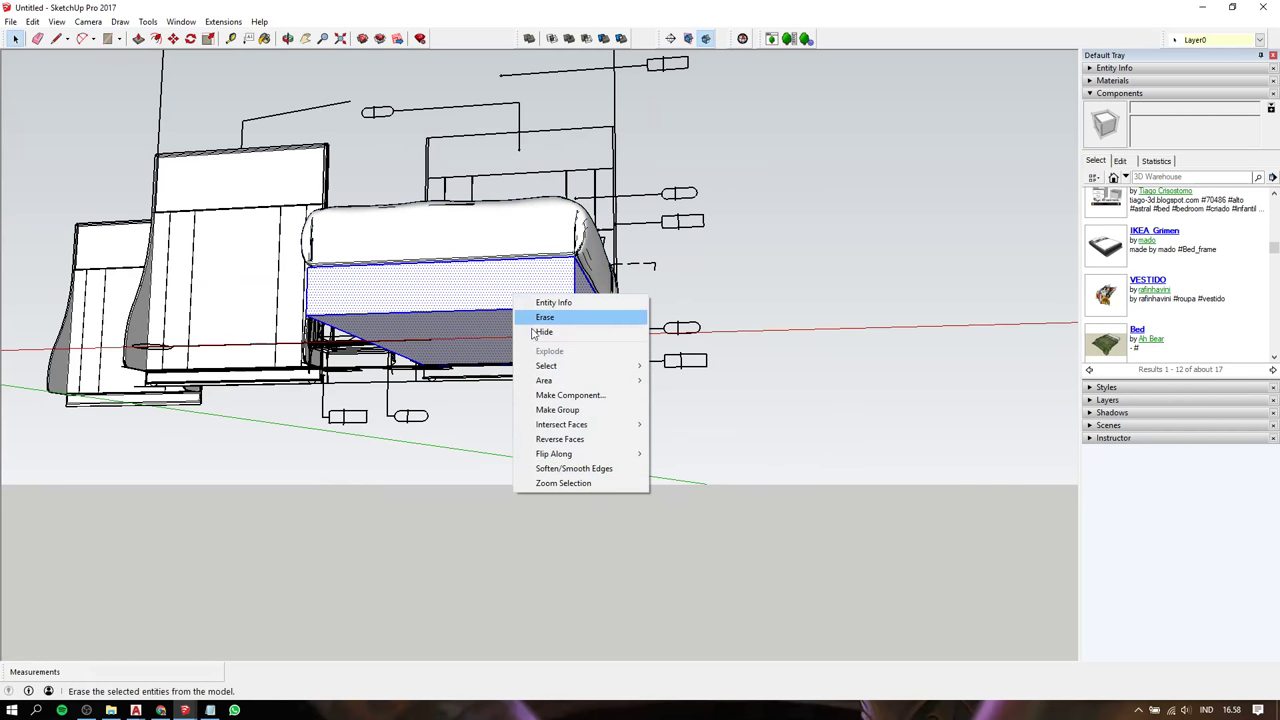
{"action": "left_click", "coordinate": [552, 410]}
{"action": "left_click", "coordinate": [452, 292]}
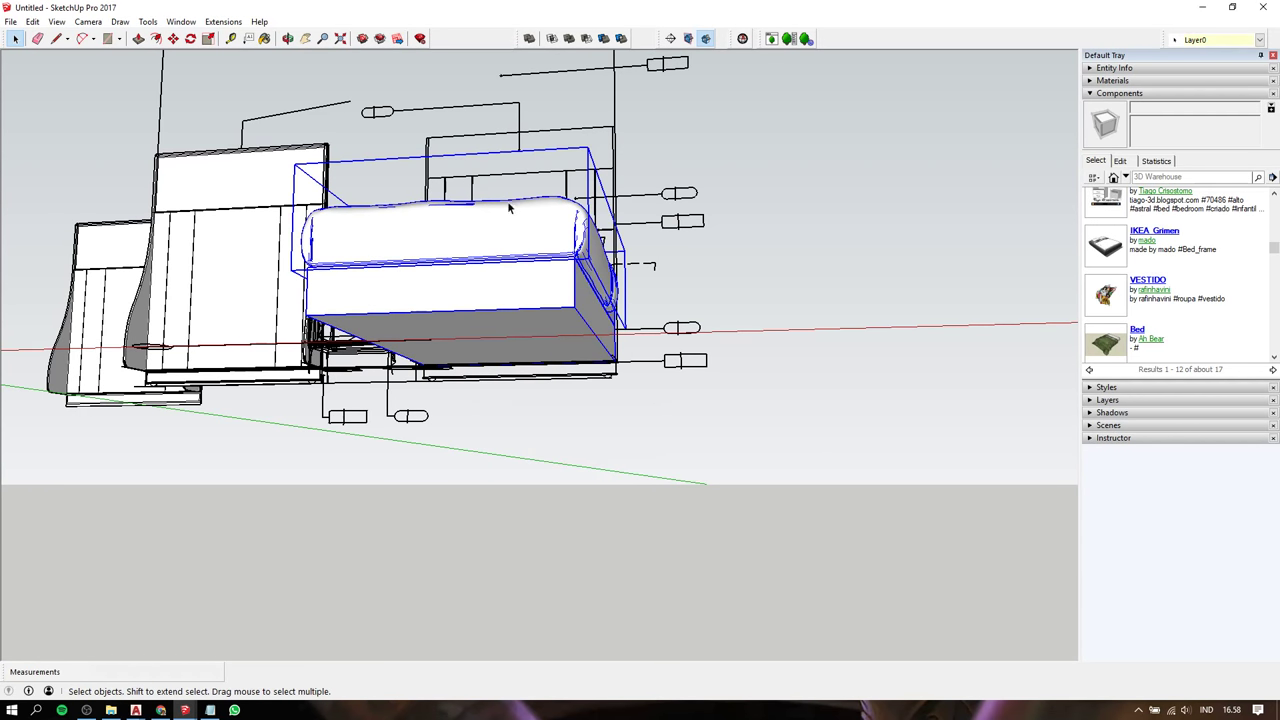
Begin moving the bed group, cancel it, and orbit in to view the bed's underside
{"action": "middle_click_drag", "start_coordinate": [508, 207], "coordinate": [624, 482]}
{"action": "scroll", "coordinate": [574, 392], "scroll_direction": "down", "scroll_amount": 3}
{"action": "scroll", "coordinate": [574, 392], "scroll_direction": "up", "scroll_amount": 3}
{"action": "scroll", "coordinate": [554, 319], "scroll_direction": "up", "scroll_amount": 3}
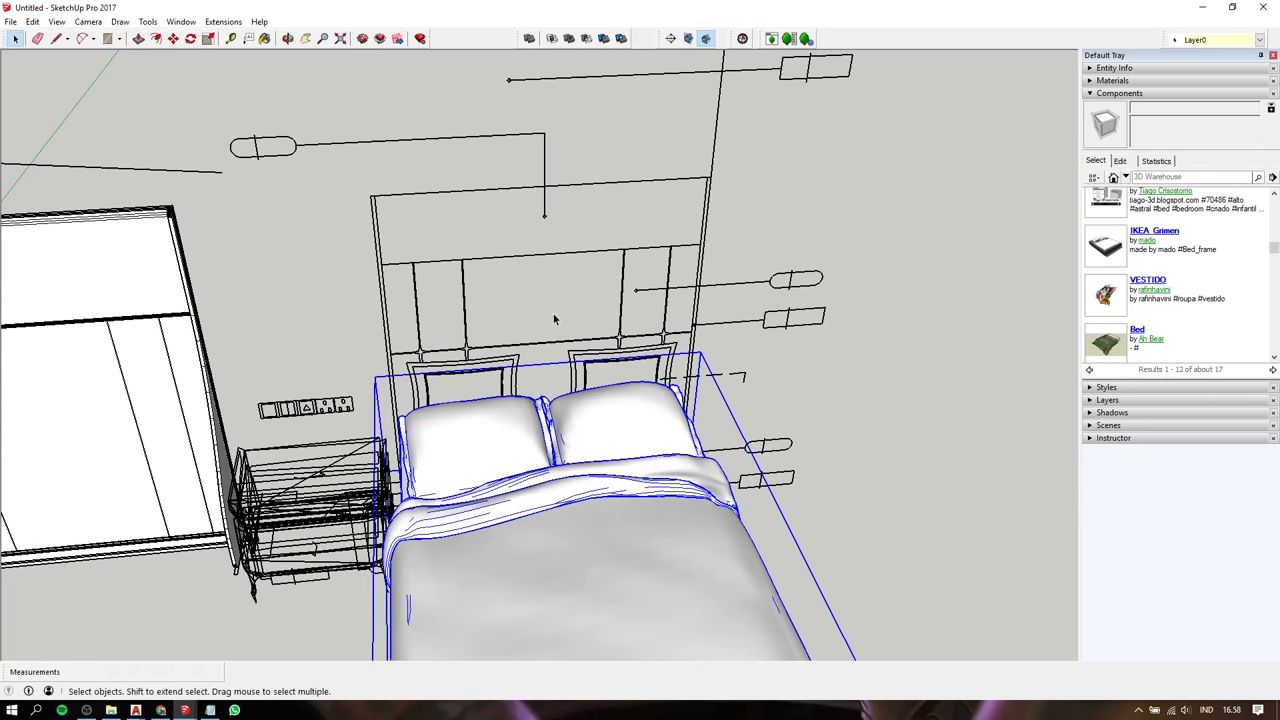
{"action": "left_click", "coordinate": [549, 256]}
{"action": "scroll", "coordinate": [549, 256], "scroll_direction": "down", "scroll_amount": 5}
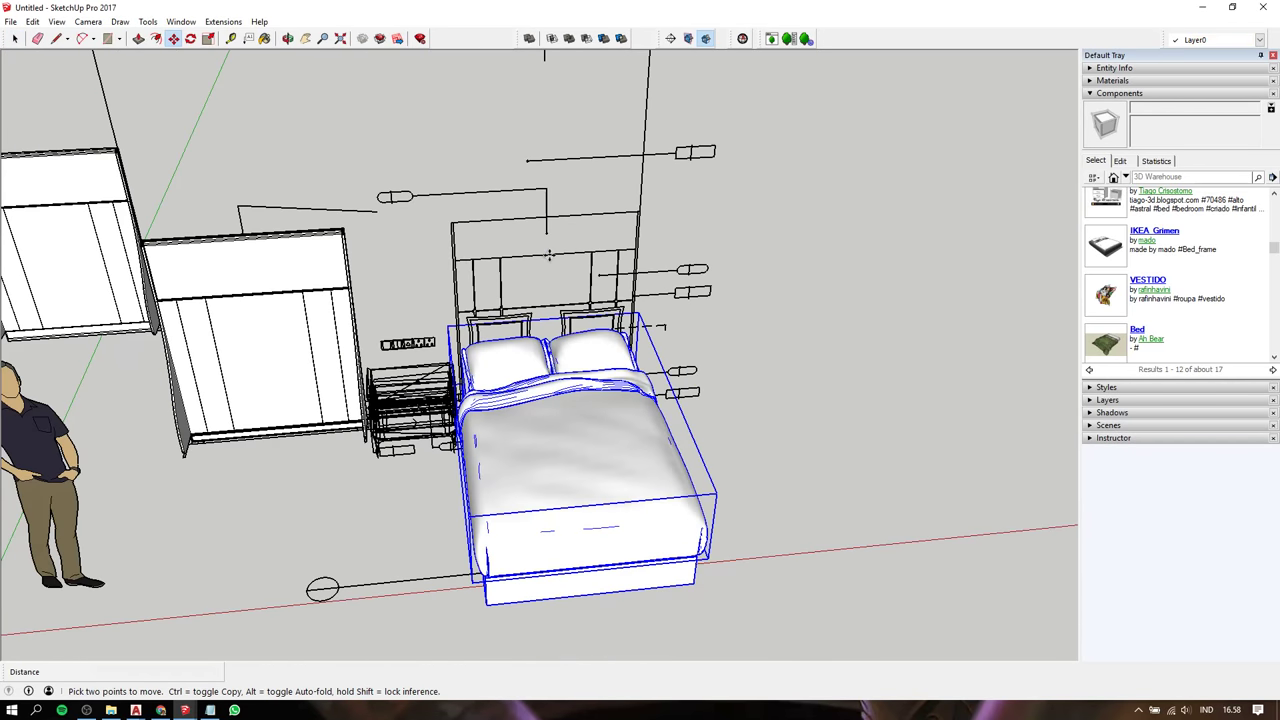
{"action": "scroll", "coordinate": [300, 300], "scroll_direction": "up", "scroll_amount": 3}
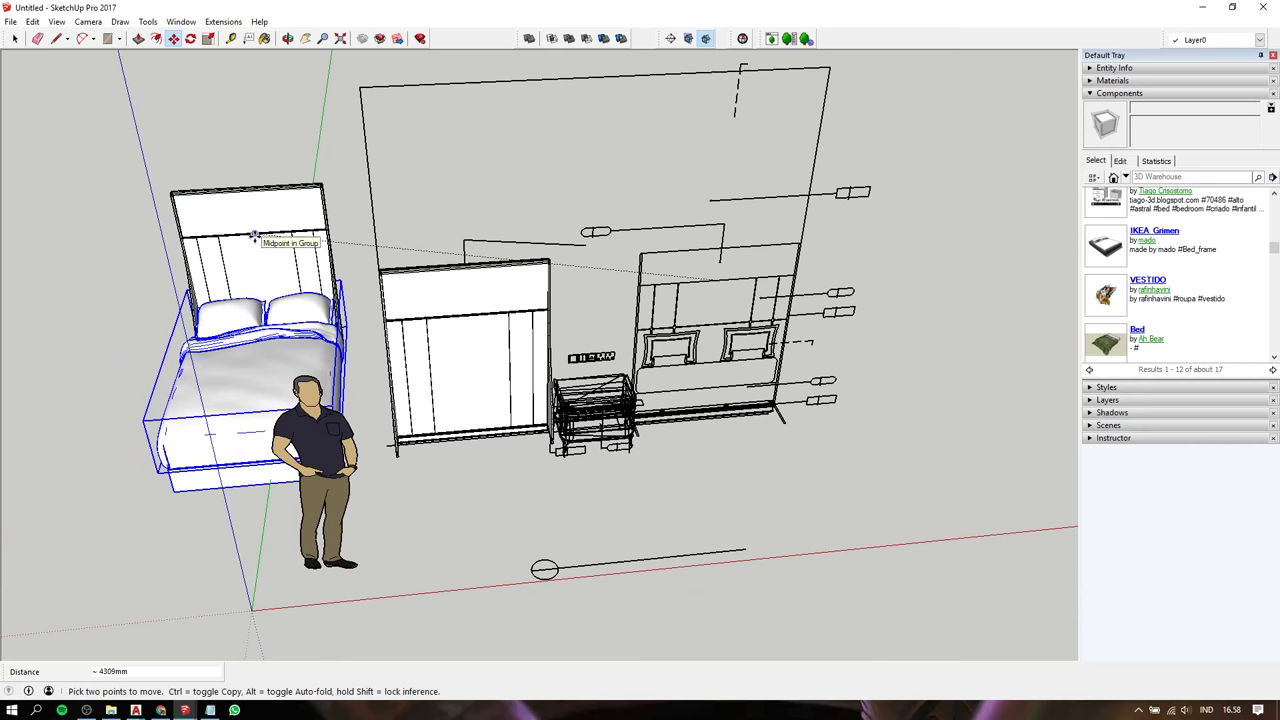
{"action": "key", "text": "space"}
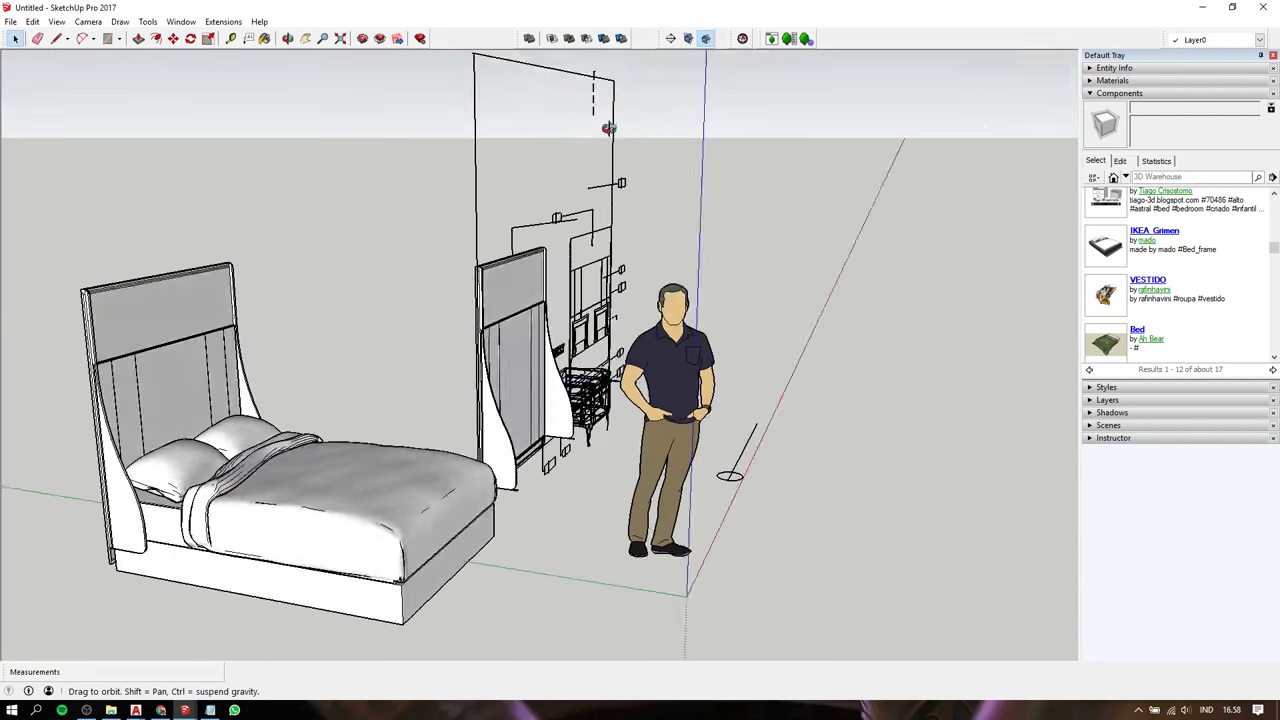
{"action": "middle_click_drag", "start_coordinate": [161, 279], "coordinate": [649, 117]}
{"action": "mouse_move", "coordinate": [314, 334]}
{"action": "middle_mouse_down"}
{"action": "mouse_move", "coordinate": [459, 258]}
{"action": "mouse_move", "coordinate": [250, 350]}
{"action": "mouse_move", "coordinate": [219, 378]}
{"action": "middle_mouse_up"}
{"action": "mouse_move", "coordinate": [152, 558]}
{"action": "middle_mouse_down", "text": "shift"}
{"action": "mouse_move", "coordinate": [372, 258]}
{"action": "mouse_move", "coordinate": [423, 61]}
{"action": "mouse_move", "coordinate": [371, 94]}
{"action": "mouse_move", "coordinate": [457, 163]}
{"action": "mouse_move", "coordinate": [443, 208]}
{"action": "middle_mouse_up", "text": "shift"}
{"action": "scroll", "coordinate": [372, 258], "scroll_direction": "up", "scroll_amount": 3}
{"action": "scroll", "coordinate": [434, 277], "scroll_direction": "up", "scroll_amount": 3}
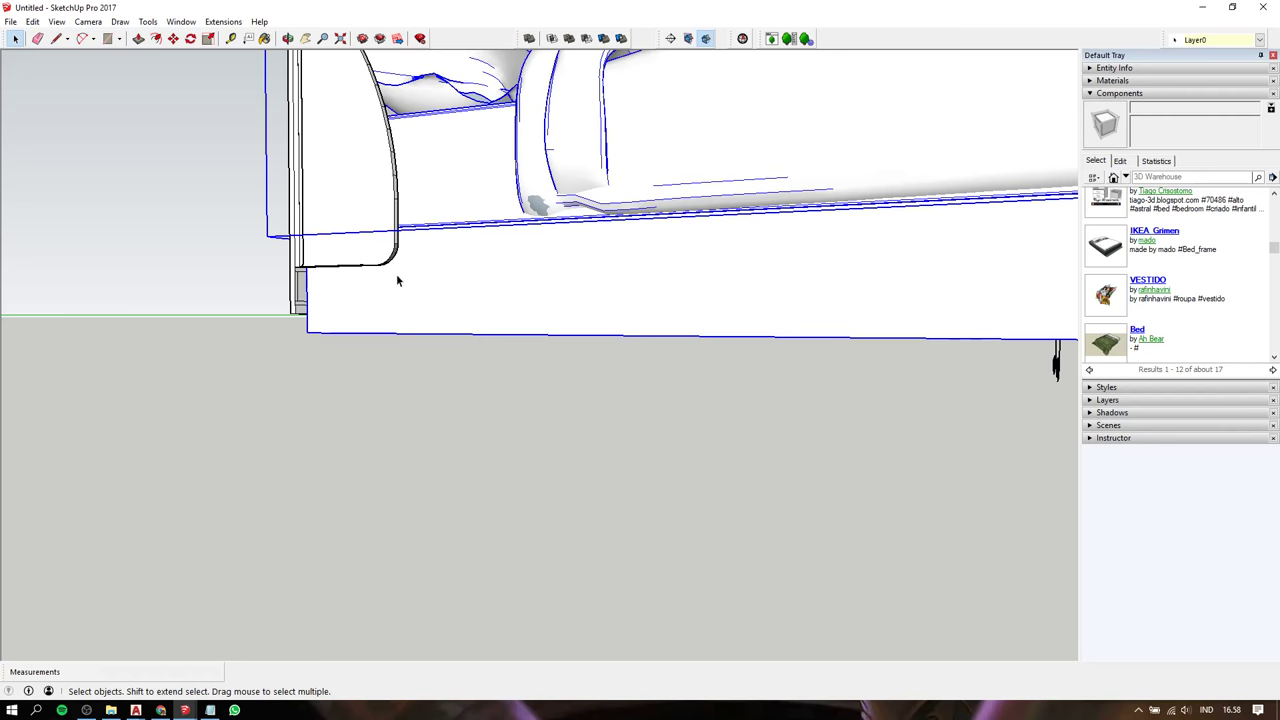
Cancel a brief move of the bed board and select the bed group
{"action": "scroll", "coordinate": [316, 312], "scroll_direction": "up", "scroll_amount": 1}
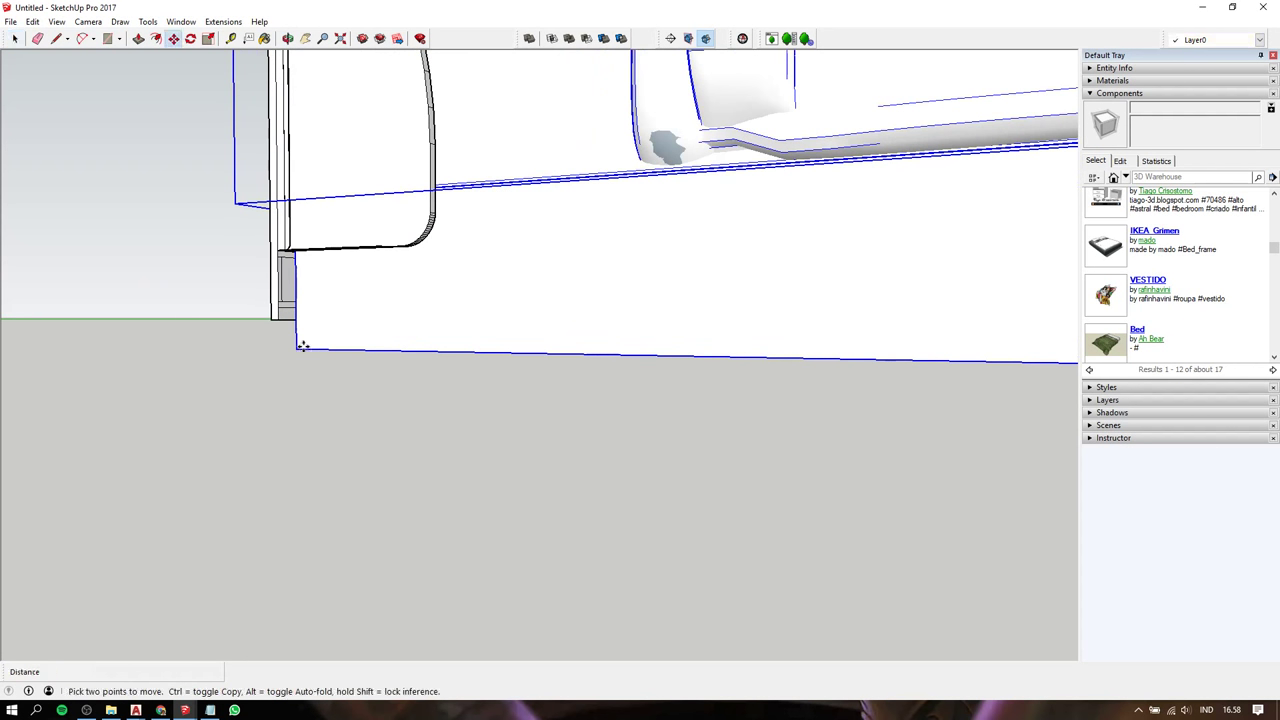
{"action": "left_click", "coordinate": [303, 346]}
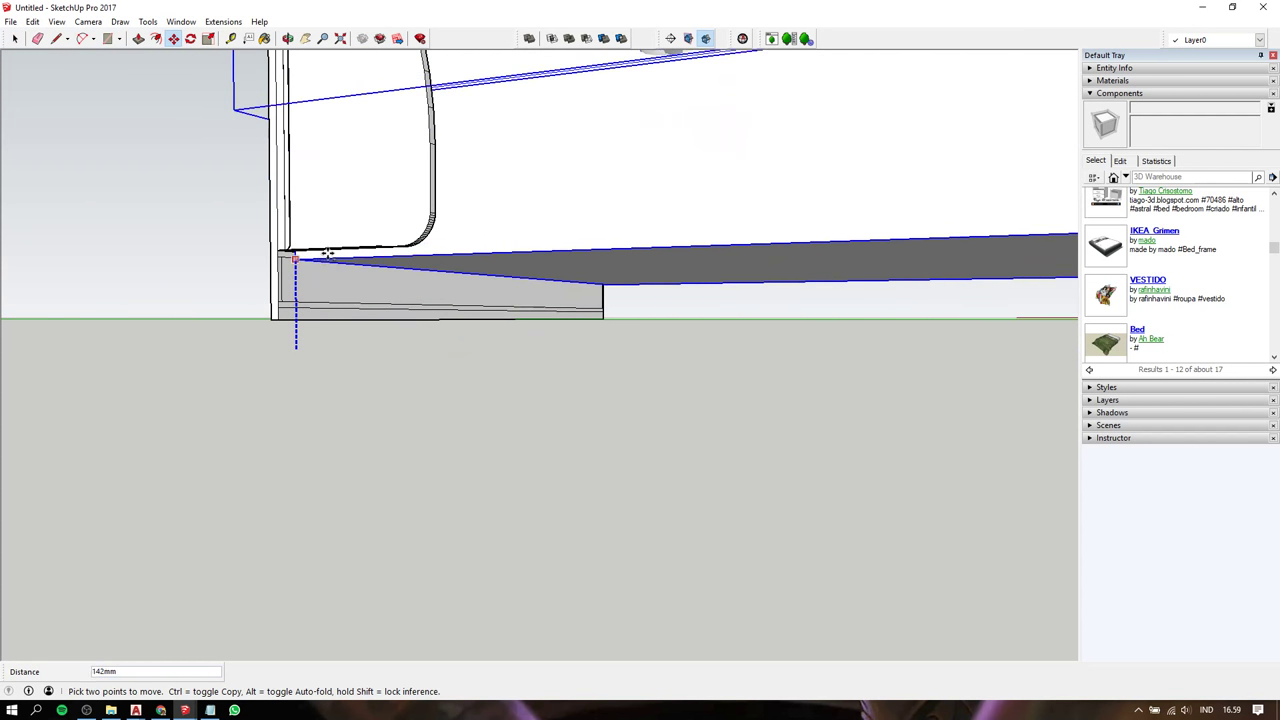
{"action": "key", "text": "space"}
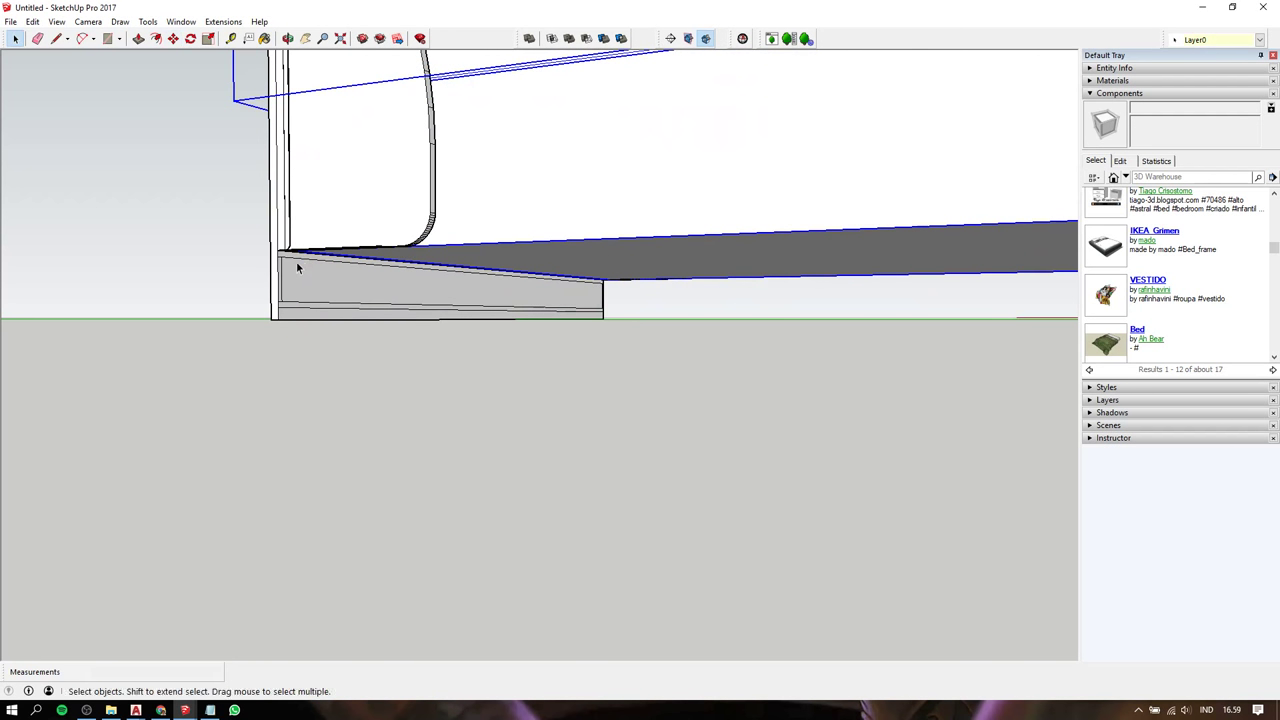
{"action": "left_click", "coordinate": [300, 262]}
{"action": "mouse_move", "coordinate": [290, 267]}
{"action": "middle_mouse_down"}
{"action": "mouse_move", "coordinate": [267, 283]}
{"action": "mouse_move", "coordinate": [240, 265]}
{"action": "middle_mouse_up"}
Draw a rectangle along the underside of the bed's edge
{"action": "key", "text": "r"}
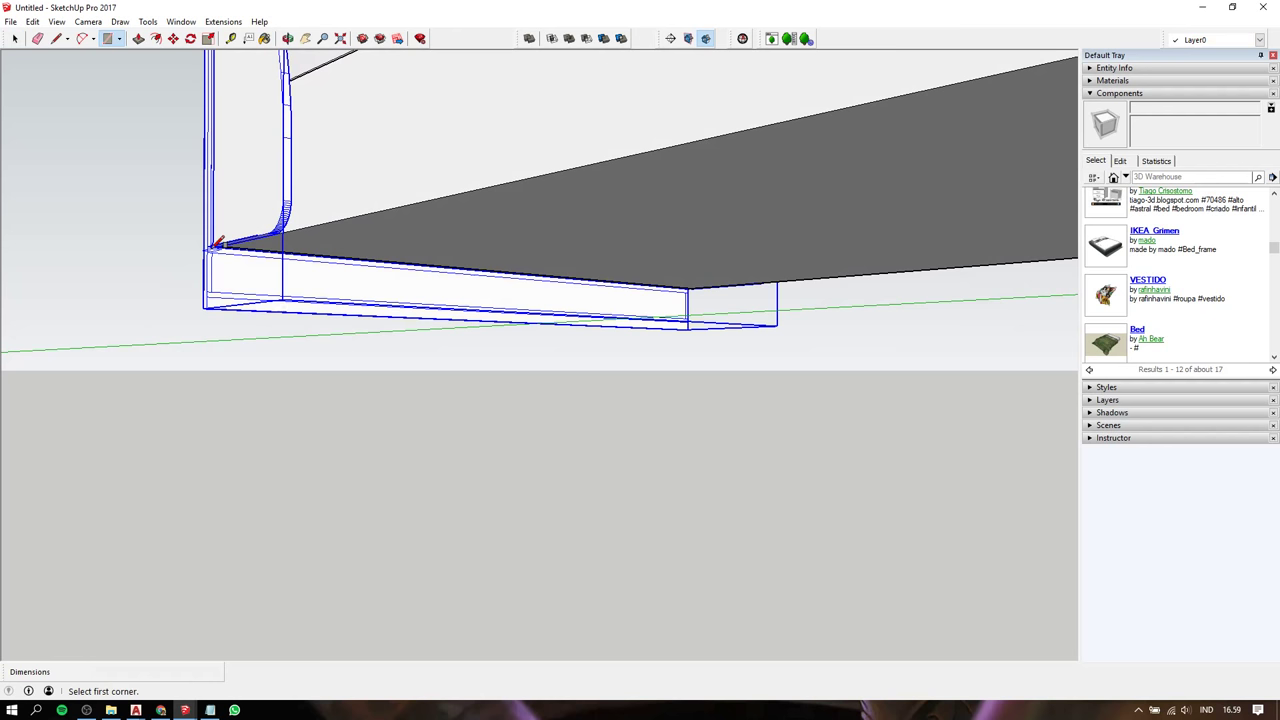
{"action": "scroll", "coordinate": [203, 244], "scroll_direction": "up", "scroll_amount": 1}
{"action": "scroll", "coordinate": [203, 240], "scroll_direction": "up", "scroll_amount": 1}
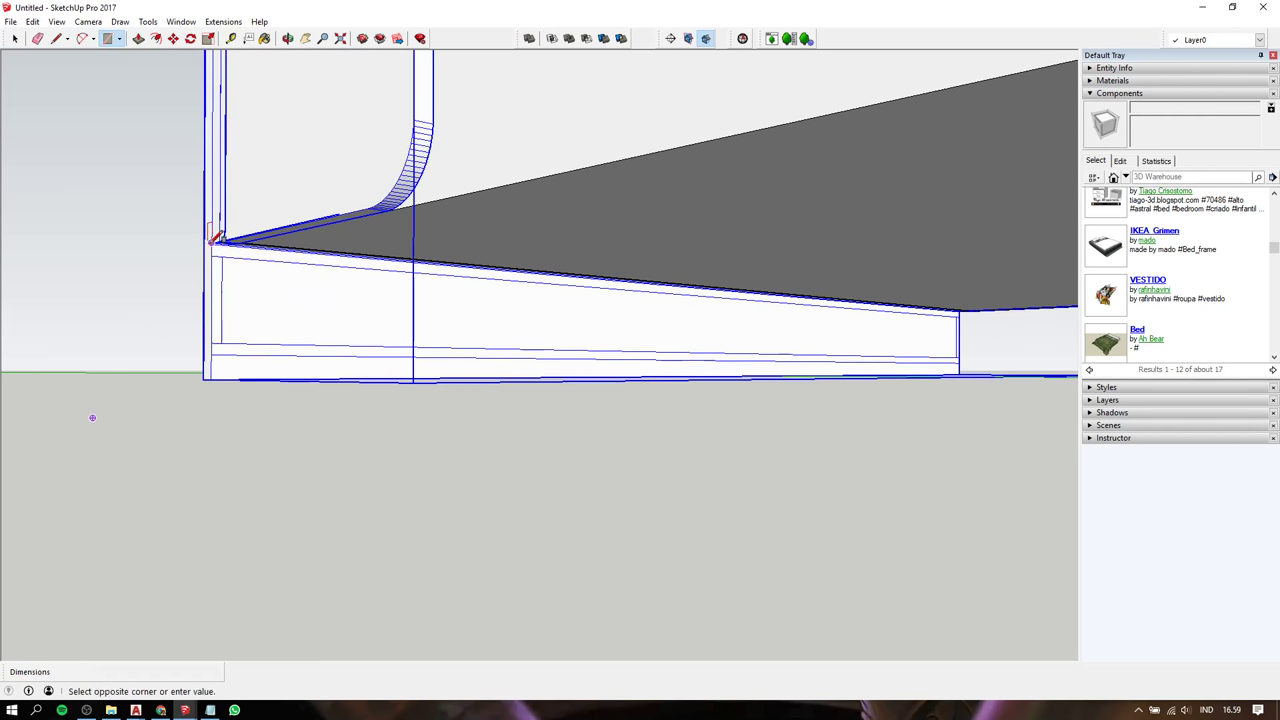
{"action": "scroll", "coordinate": [215, 237], "scroll_direction": "down", "scroll_amount": 1}
{"action": "mouse_move", "coordinate": [500, 328]}
{"action": "middle_mouse_down"}
{"action": "mouse_move", "coordinate": [529, 317]}
{"action": "mouse_move", "coordinate": [860, 342]}
{"action": "middle_mouse_up"}
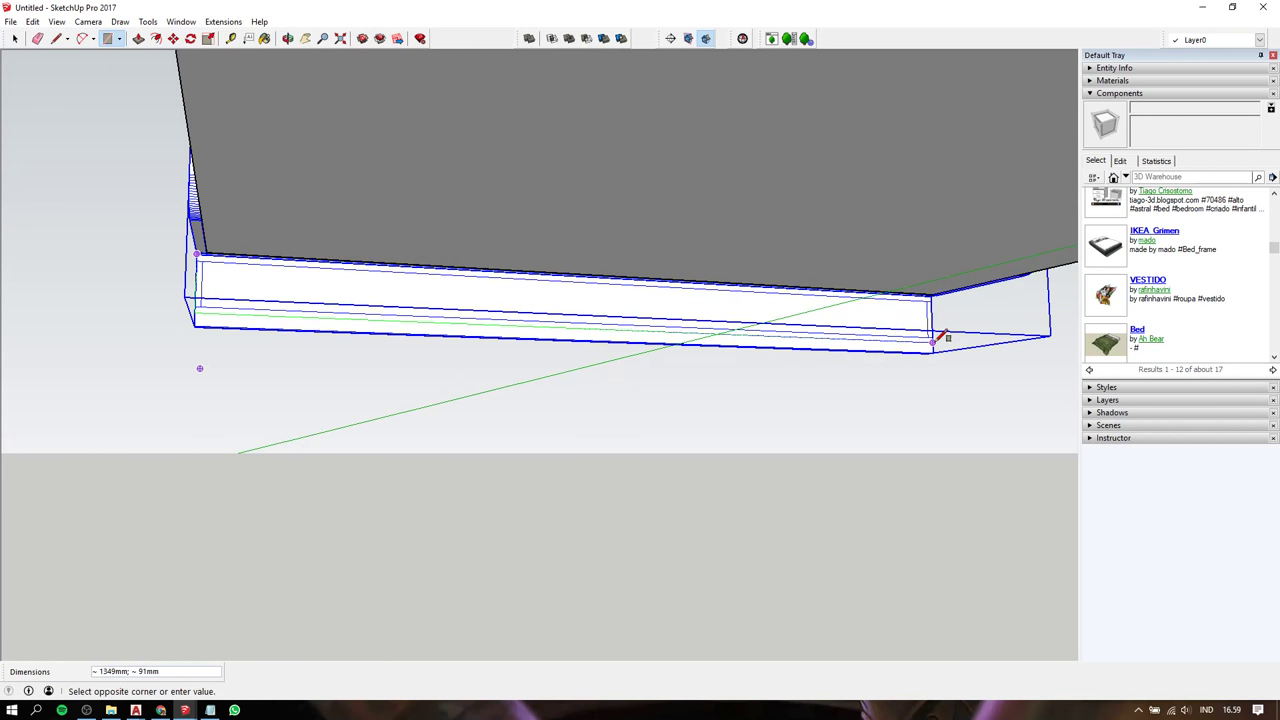
{"action": "left_click", "coordinate": [940, 337]}
{"action": "key", "text": "space"}
{"action": "scroll", "coordinate": [546, 287], "scroll_direction": "down", "scroll_amount": 1}
{"action": "scroll", "coordinate": [546, 287], "scroll_direction": "down", "scroll_amount": 1}
Push/Pull the new face into a thin plinth strip along the bed's base
{"action": "key", "text": "p"}
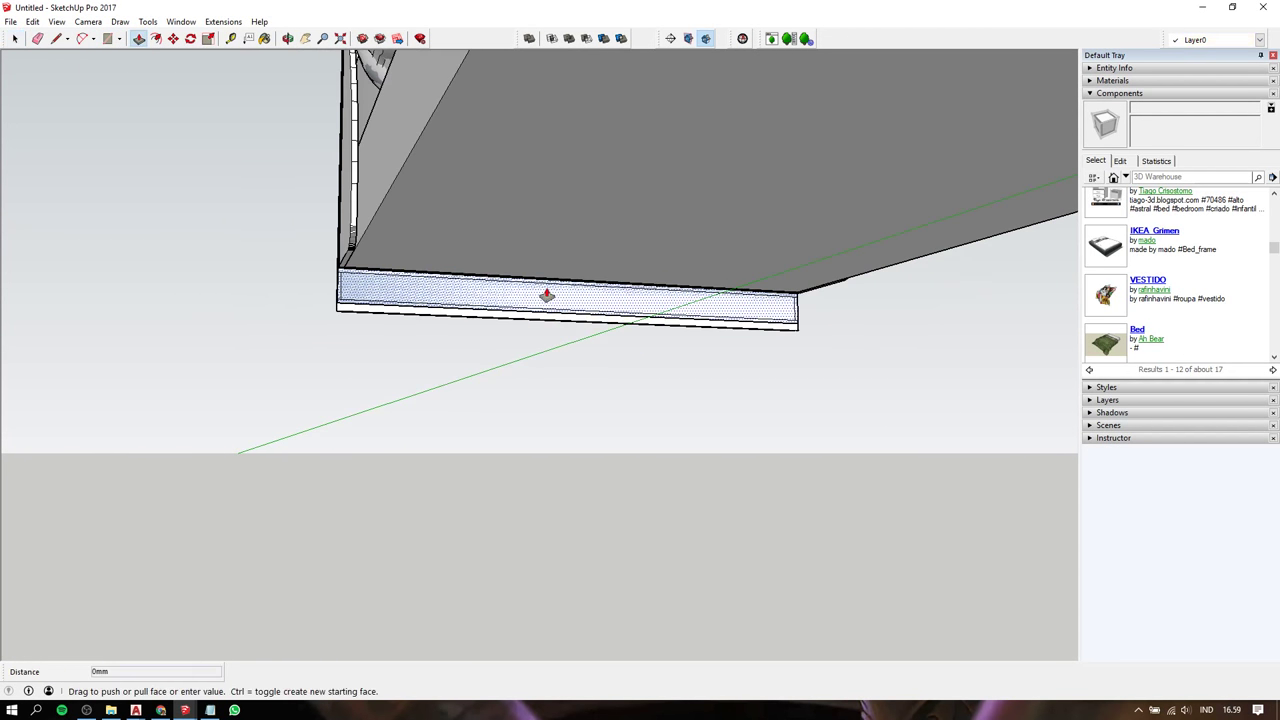
{"action": "left_click", "coordinate": [546, 295]}
{"action": "middle_click_drag", "start_coordinate": [586, 271], "coordinate": [563, 377]}
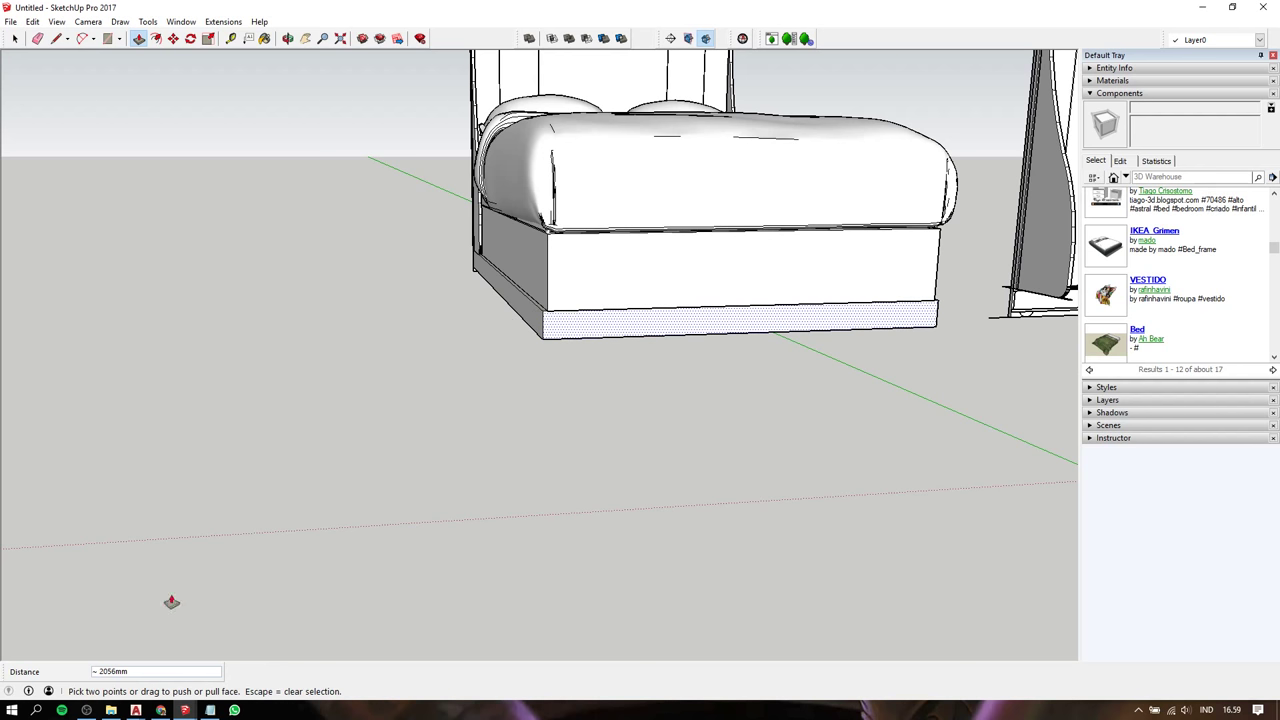
{"action": "left_click", "coordinate": [184, 710]}
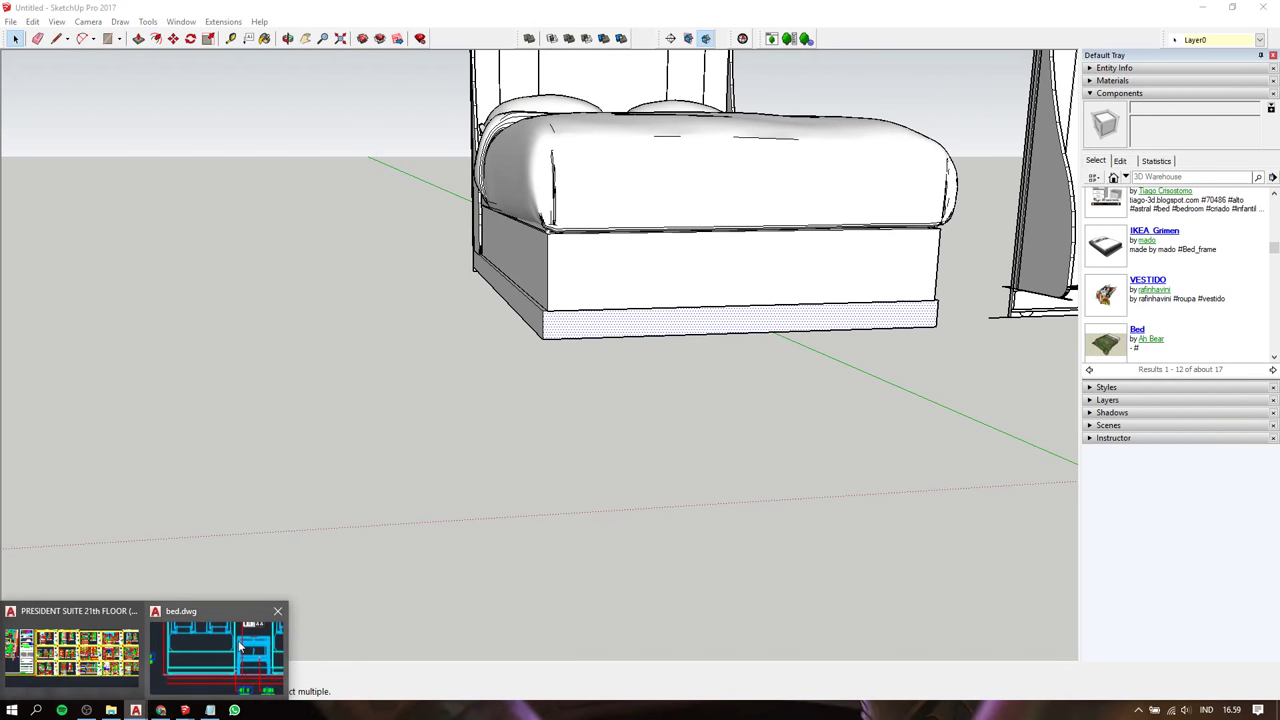
Switch to bed.dwg and zoom to the headboard's fabric and champagne gold finish callouts
{"action": "left_click", "coordinate": [240, 650]}
{"action": "scroll", "coordinate": [518, 440], "scroll_direction": "down", "scroll_amount": 5}
{"action": "scroll", "coordinate": [518, 440], "scroll_direction": "up", "scroll_amount": 4}
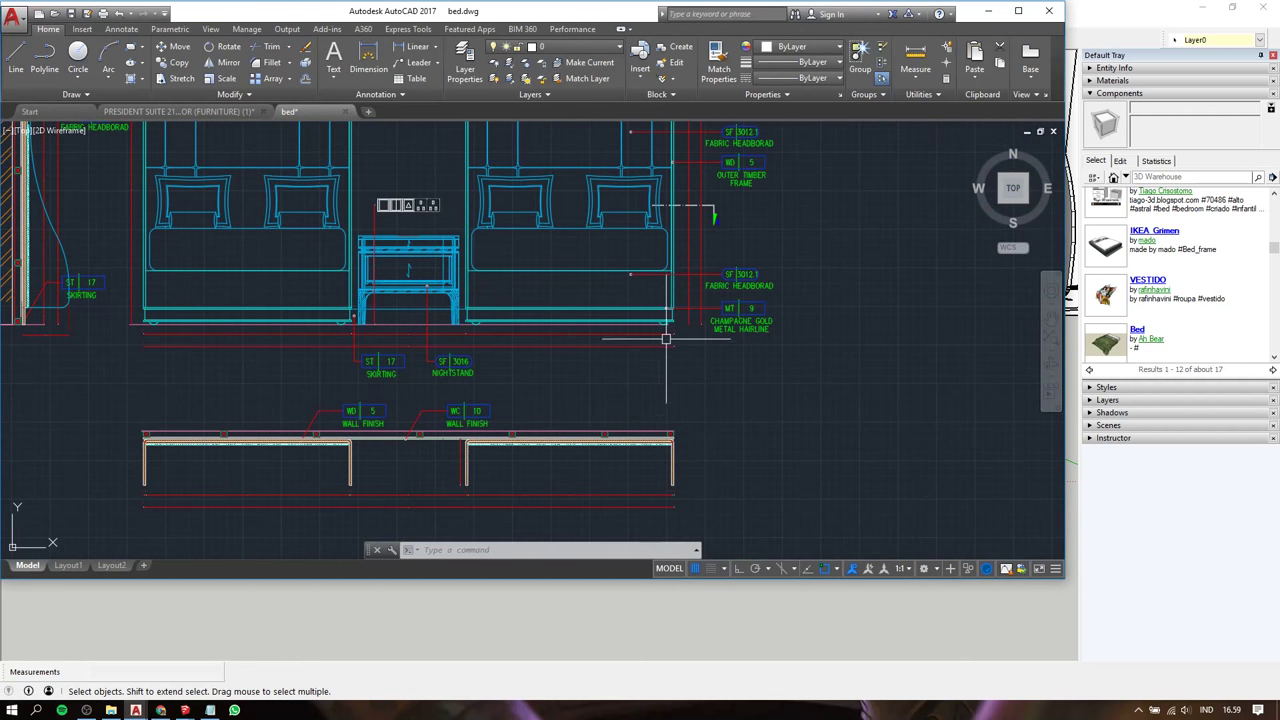
{"action": "scroll", "coordinate": [762, 278], "scroll_direction": "up", "scroll_amount": 2}
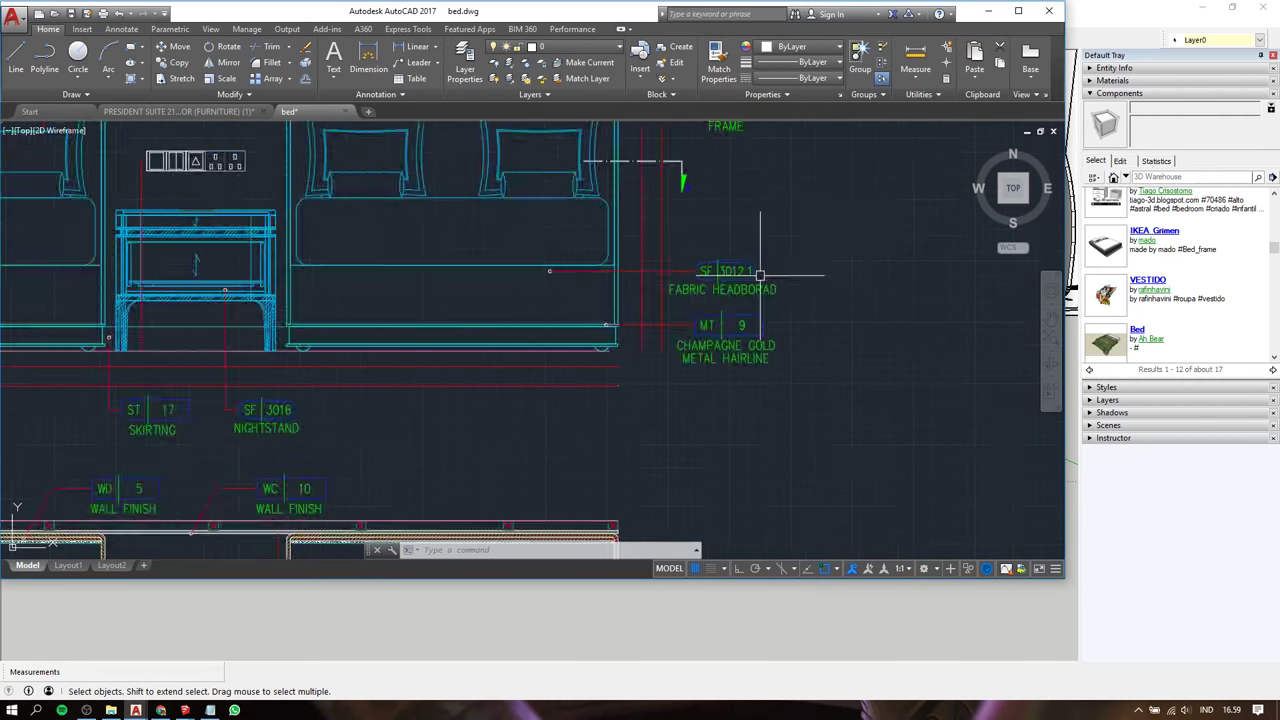
{"action": "scroll", "coordinate": [750, 277], "scroll_direction": "up", "scroll_amount": 2}
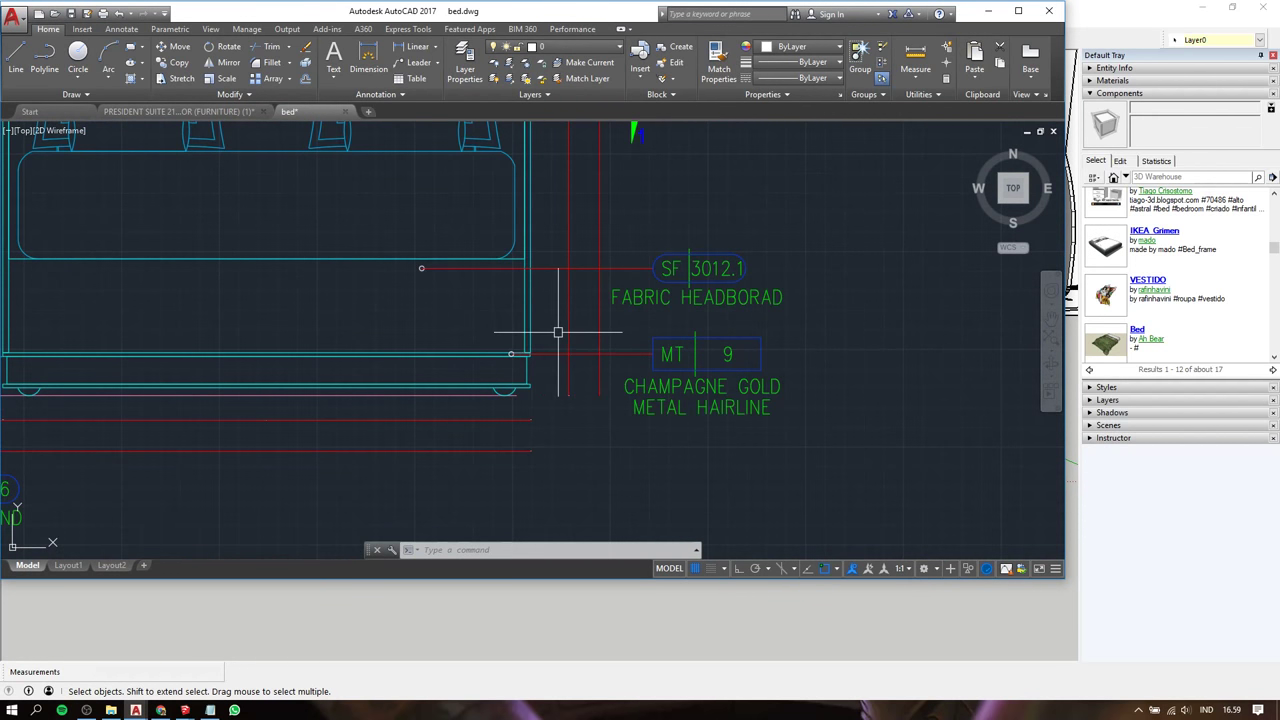
{"action": "middle_click_drag", "start_coordinate": [309, 304], "coordinate": [522, 342]}
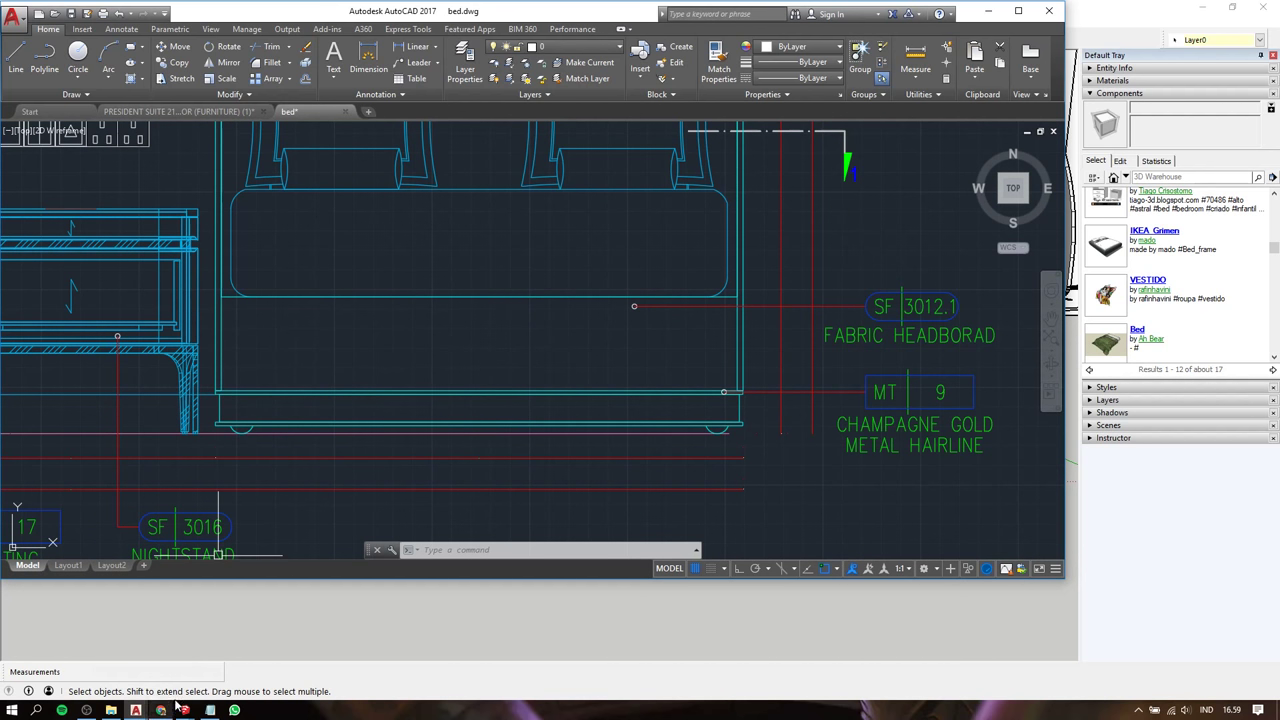
{"action": "mouse_move", "coordinate": [185, 710]}
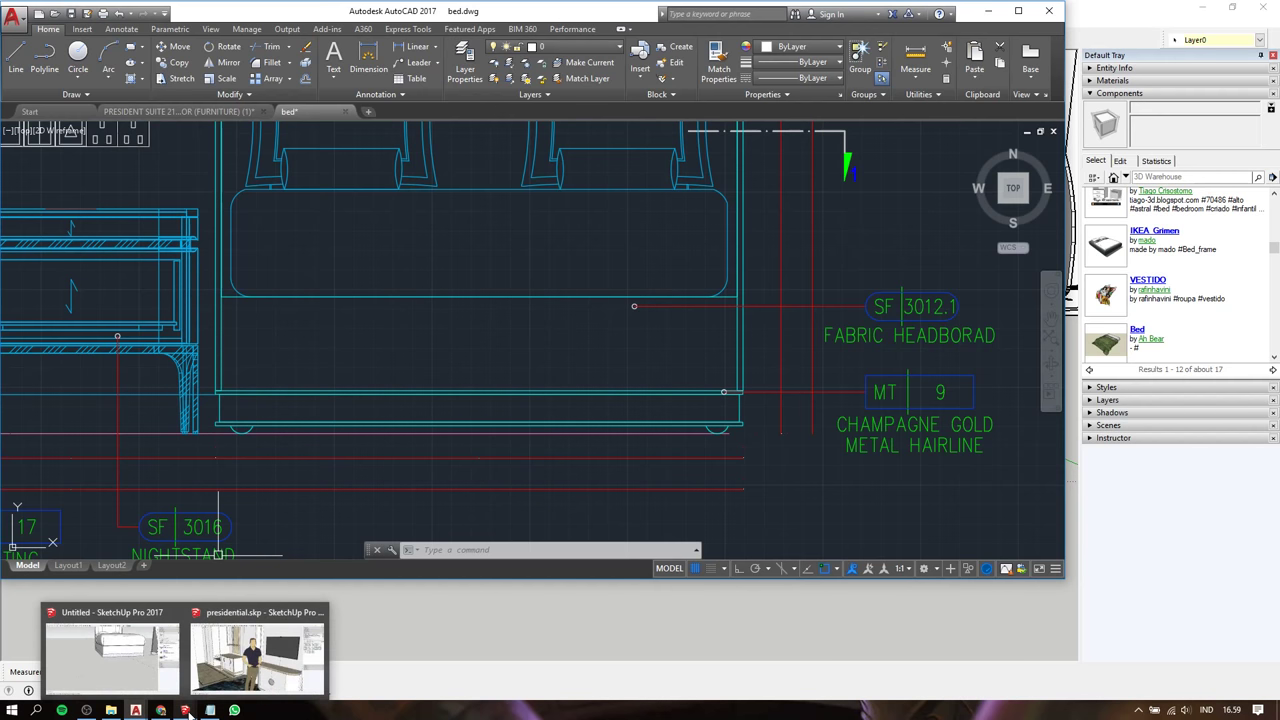
Return to the SketchUp model, view the bed base from below and open its group
{"action": "left_click", "coordinate": [105, 655]}
{"action": "scroll", "coordinate": [529, 276], "scroll_direction": "up", "scroll_amount": 2}
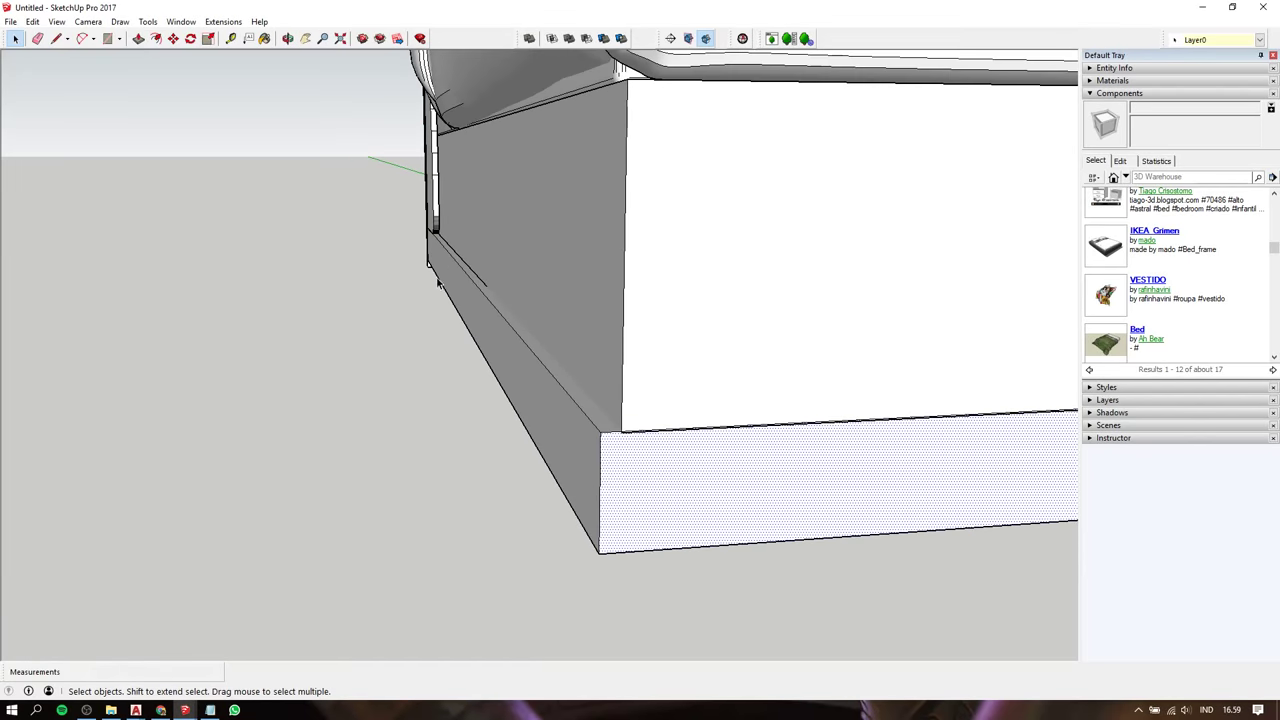
{"action": "mouse_move", "coordinate": [445, 272]}
{"action": "middle_mouse_down"}
{"action": "mouse_move", "coordinate": [338, 272]}
{"action": "mouse_move", "coordinate": [397, 273]}
{"action": "mouse_move", "coordinate": [383, 282]}
{"action": "mouse_move", "coordinate": [406, 292]}
{"action": "middle_mouse_up"}
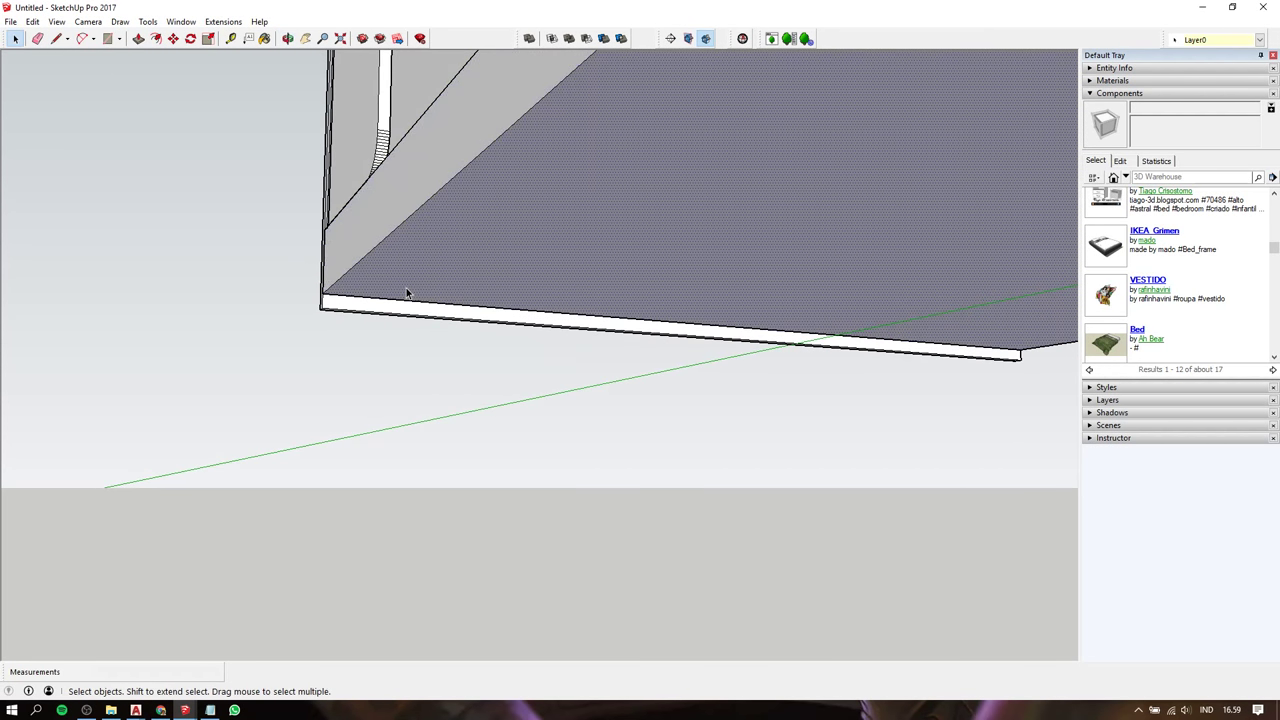
{"action": "left_click", "coordinate": [405, 290]}
{"action": "scroll", "coordinate": [373, 265], "scroll_direction": "up", "scroll_amount": 4}
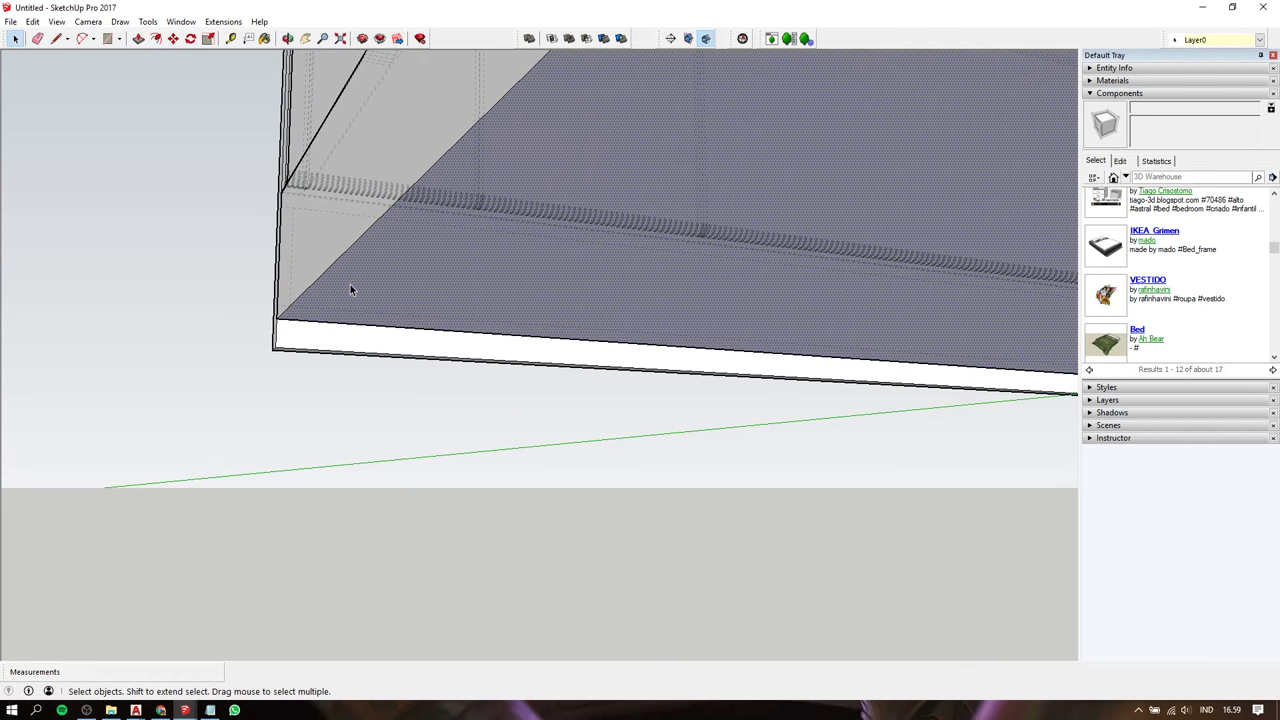
{"action": "left_click", "coordinate": [483, 151]}
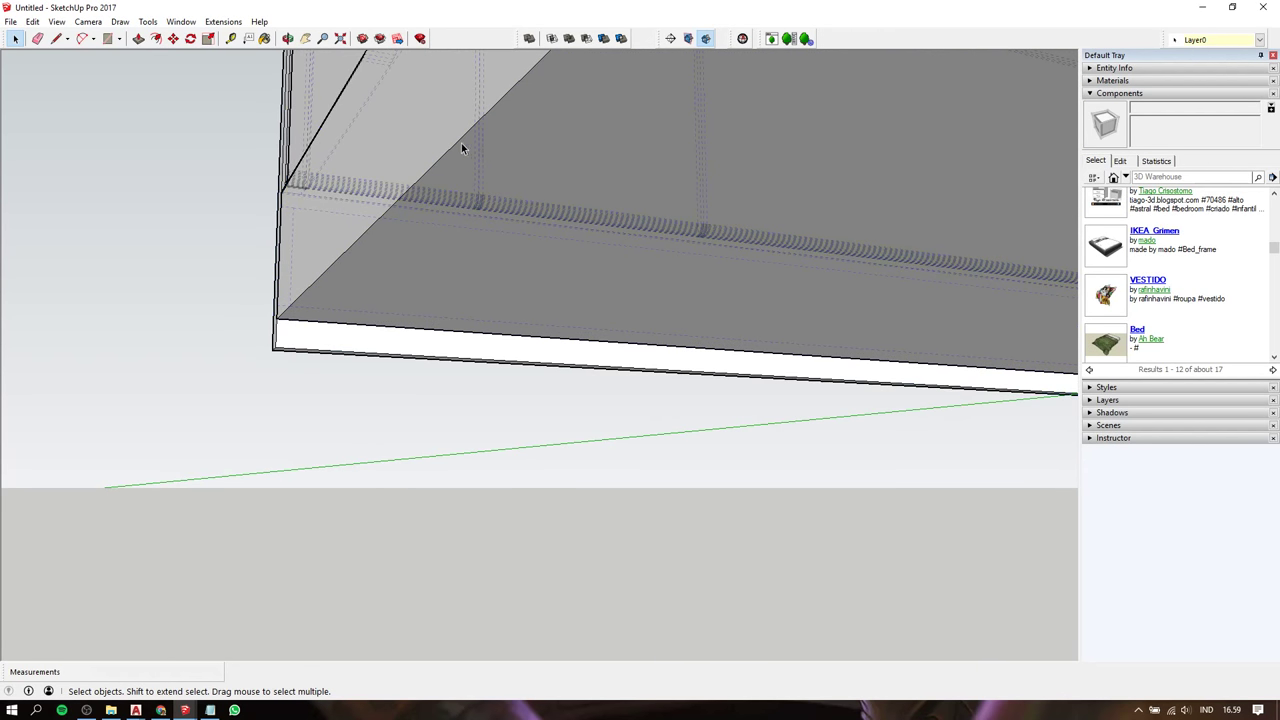
{"action": "mouse_move", "coordinate": [455, 148]}
{"action": "middle_mouse_down"}
{"action": "mouse_move", "coordinate": [483, 254]}
{"action": "mouse_move", "coordinate": [426, 206]}
{"action": "middle_mouse_up"}
{"action": "left_click", "coordinate": [411, 256]}
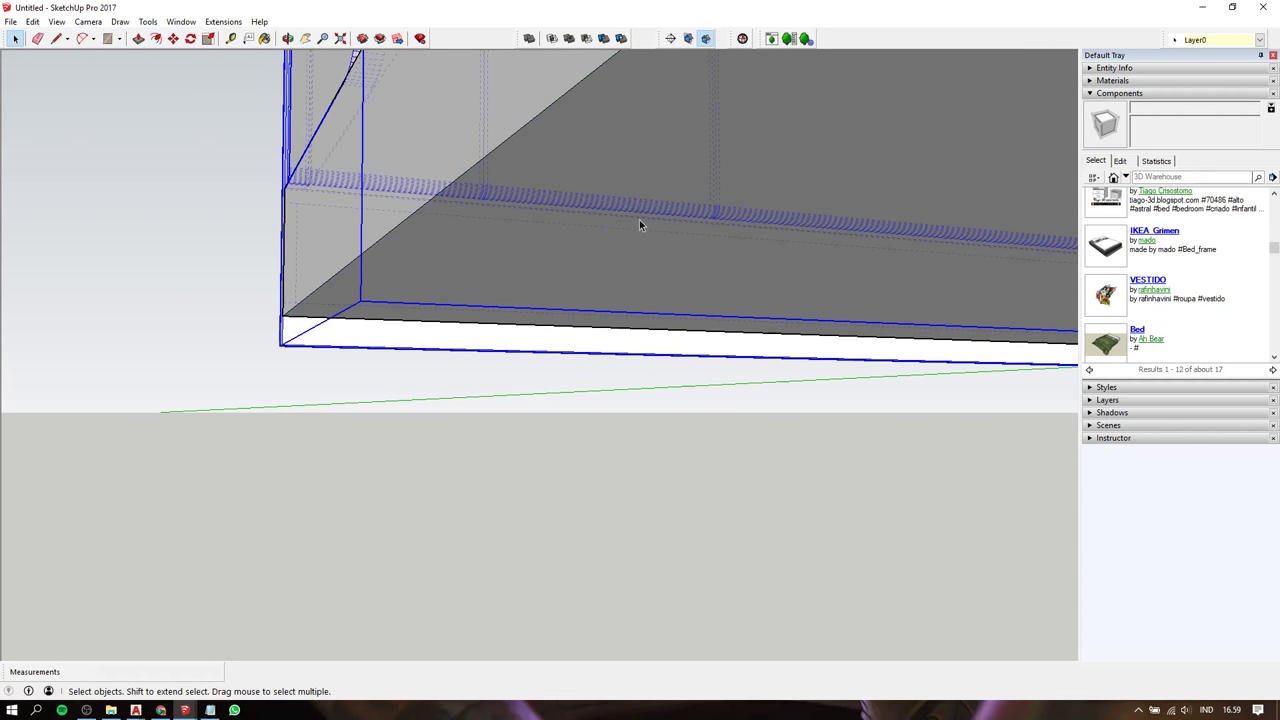
{"action": "double_click", "coordinate": [418, 254]}
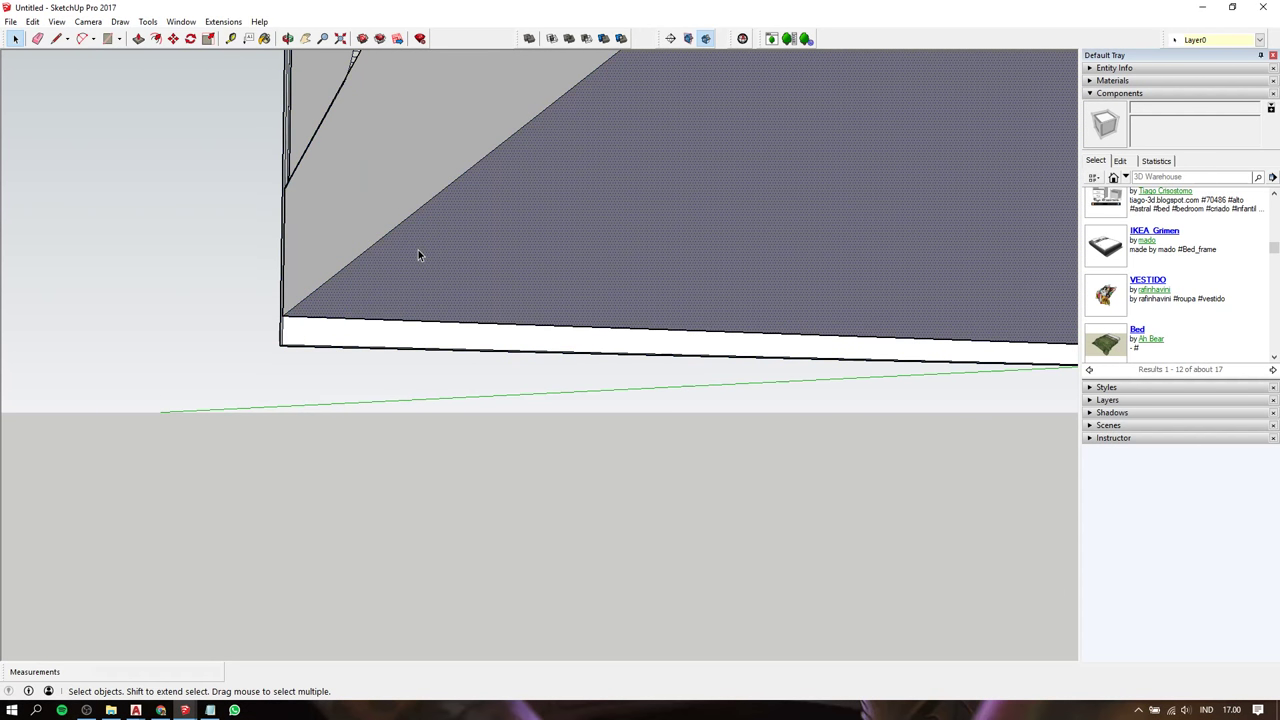
Push the base's top face down slightly, then begin pushing its left end face
{"action": "key", "text": "p"}
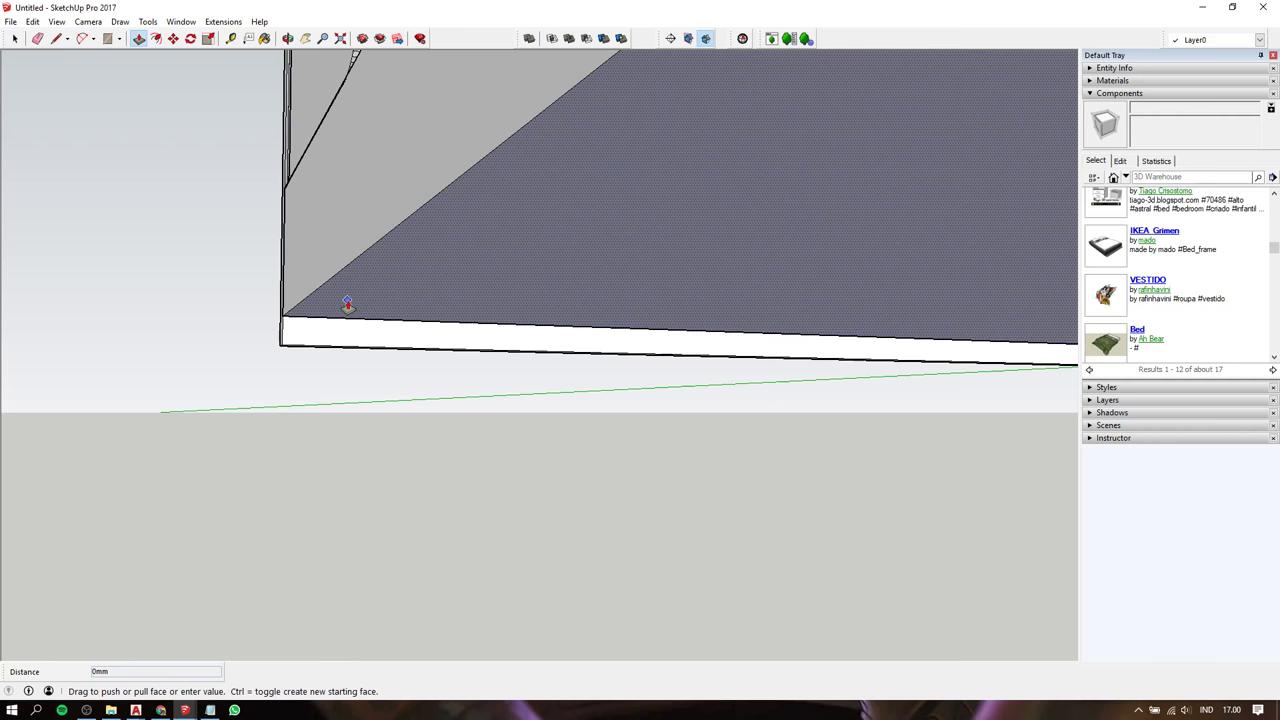
{"action": "left_click_drag", "start_coordinate": [347, 304], "coordinate": [304, 310]}
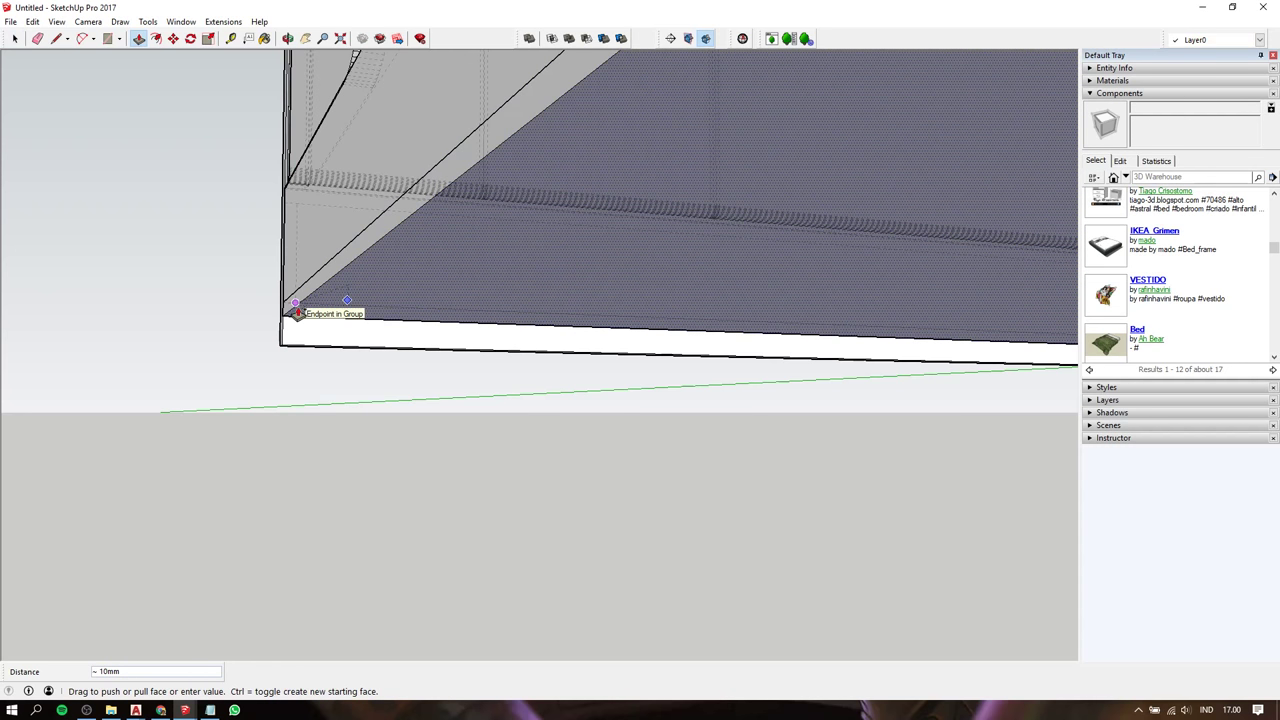
{"action": "left_click", "coordinate": [297, 313]}
{"action": "left_click", "coordinate": [364, 291]}
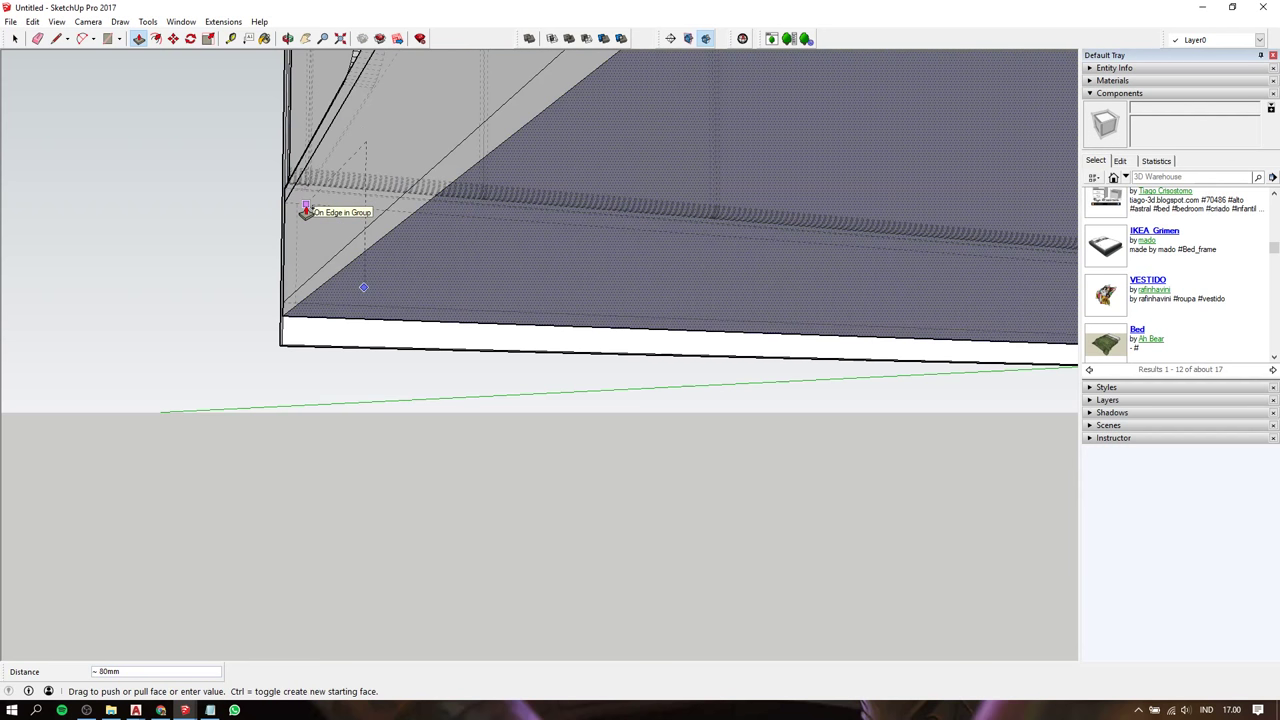
{"action": "left_click", "coordinate": [306, 212]}
{"action": "key", "text": "space"}
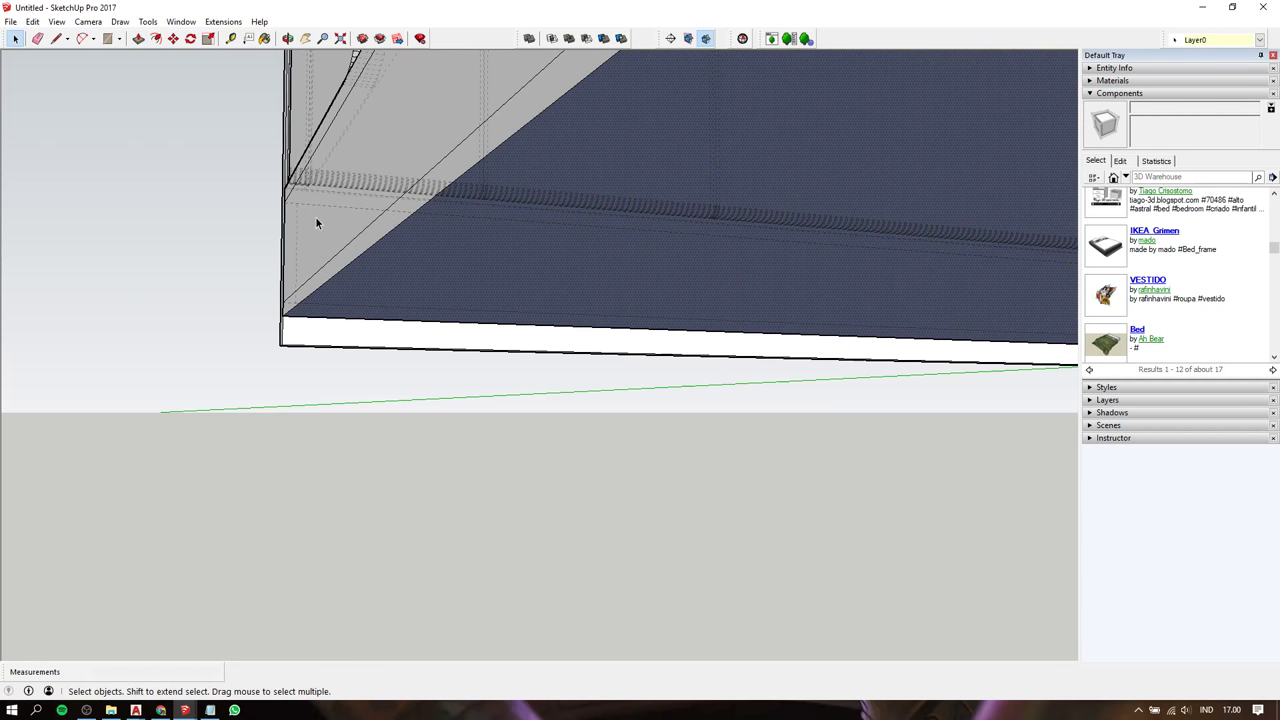
{"action": "left_click", "coordinate": [315, 218]}
{"action": "key", "text": "p"}
{"action": "left_click", "coordinate": [309, 235]}
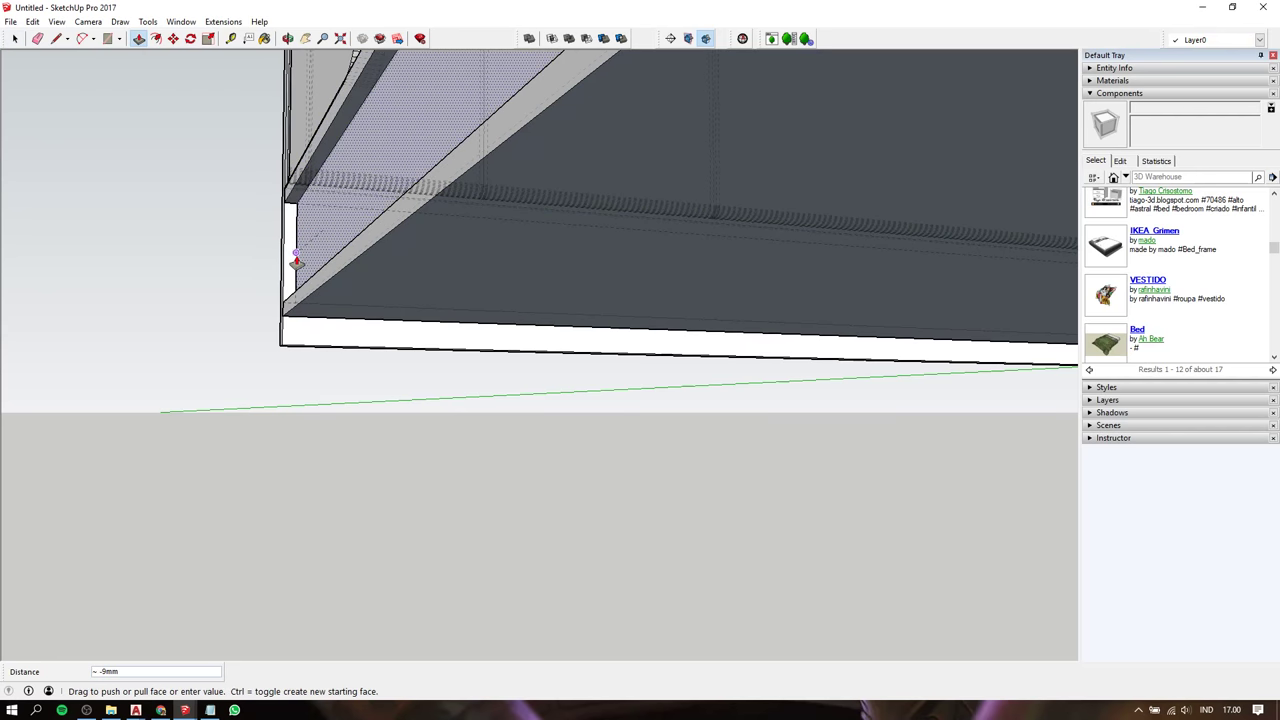
Push the base's bottom face to the corner endpoint, forming the stepped plinth band
{"action": "mouse_move", "coordinate": [296, 262]}
{"action": "middle_mouse_down"}
{"action": "mouse_move", "coordinate": [329, 251]}
{"action": "mouse_move", "coordinate": [337, 220]}
{"action": "mouse_move", "coordinate": [600, 209]}
{"action": "mouse_move", "coordinate": [167, 197]}
{"action": "mouse_move", "coordinate": [483, 240]}
{"action": "middle_mouse_up"}
{"action": "left_click", "coordinate": [722, 228]}
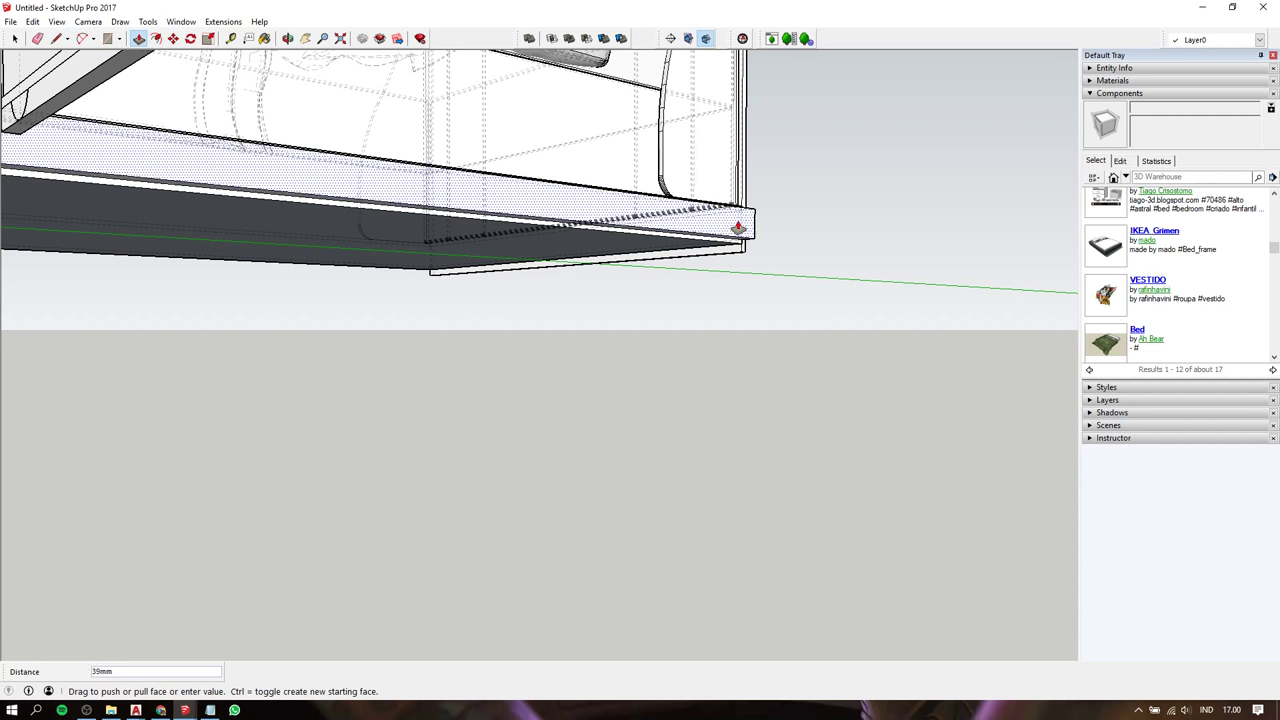
{"action": "left_click", "coordinate": [737, 233]}
{"action": "scroll", "coordinate": [737, 233], "scroll_direction": "down", "scroll_amount": 1}
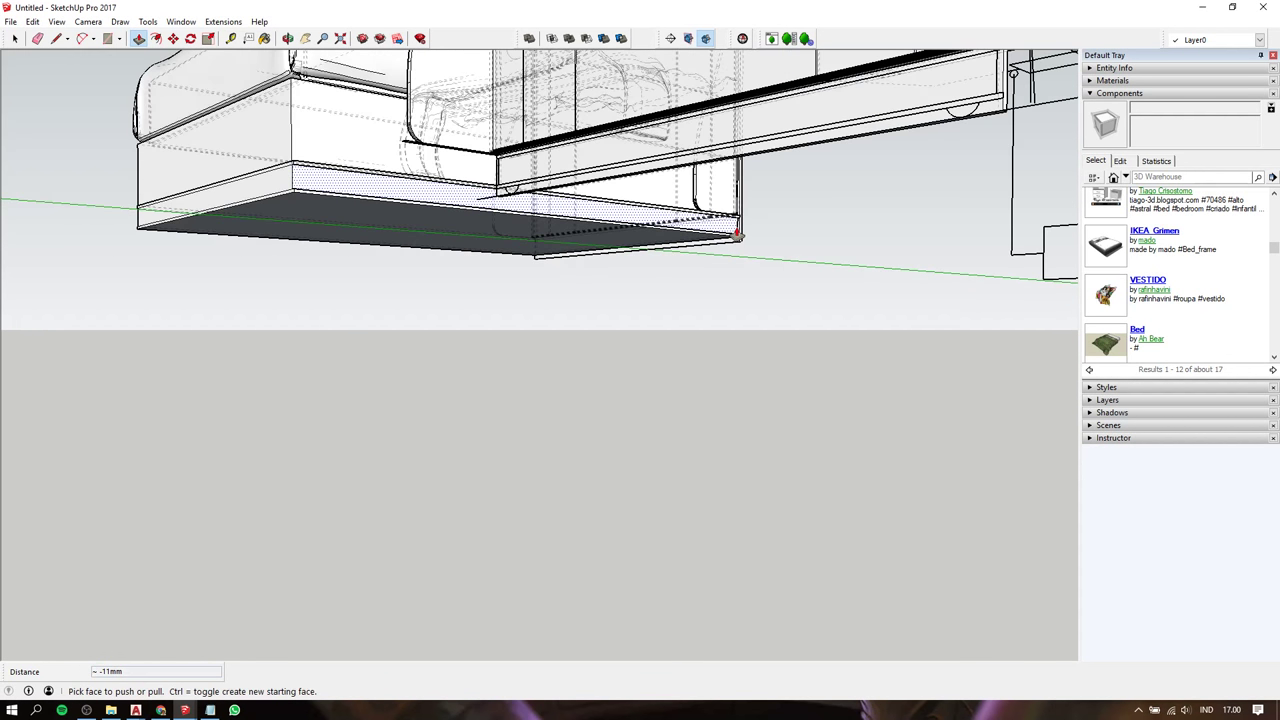
{"action": "scroll", "coordinate": [737, 233], "scroll_direction": "down", "scroll_amount": 1}
{"action": "scroll", "coordinate": [380, 206], "scroll_direction": "up", "scroll_amount": 1}
{"action": "scroll", "coordinate": [353, 192], "scroll_direction": "up", "scroll_amount": 1}
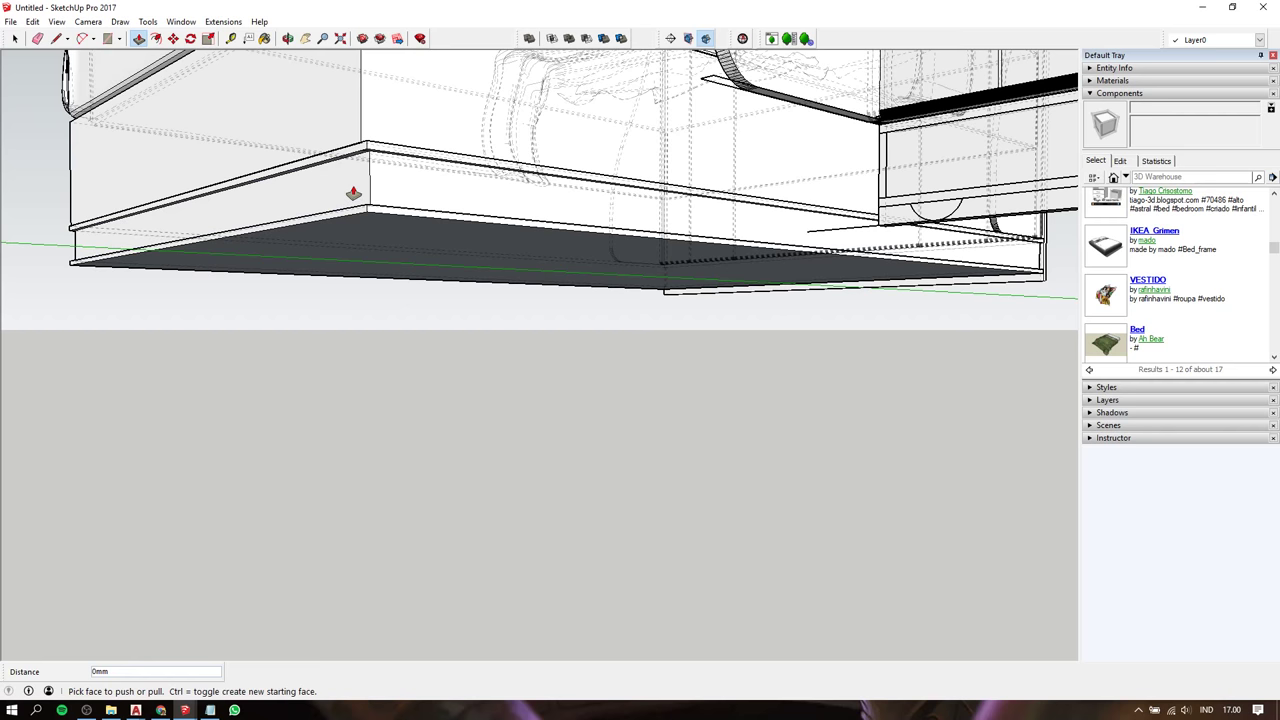
{"action": "mouse_move", "coordinate": [203, 183]}
{"action": "middle_mouse_down"}
{"action": "mouse_move", "coordinate": [652, 298]}
{"action": "mouse_move", "coordinate": [669, 291]}
{"action": "middle_mouse_up"}
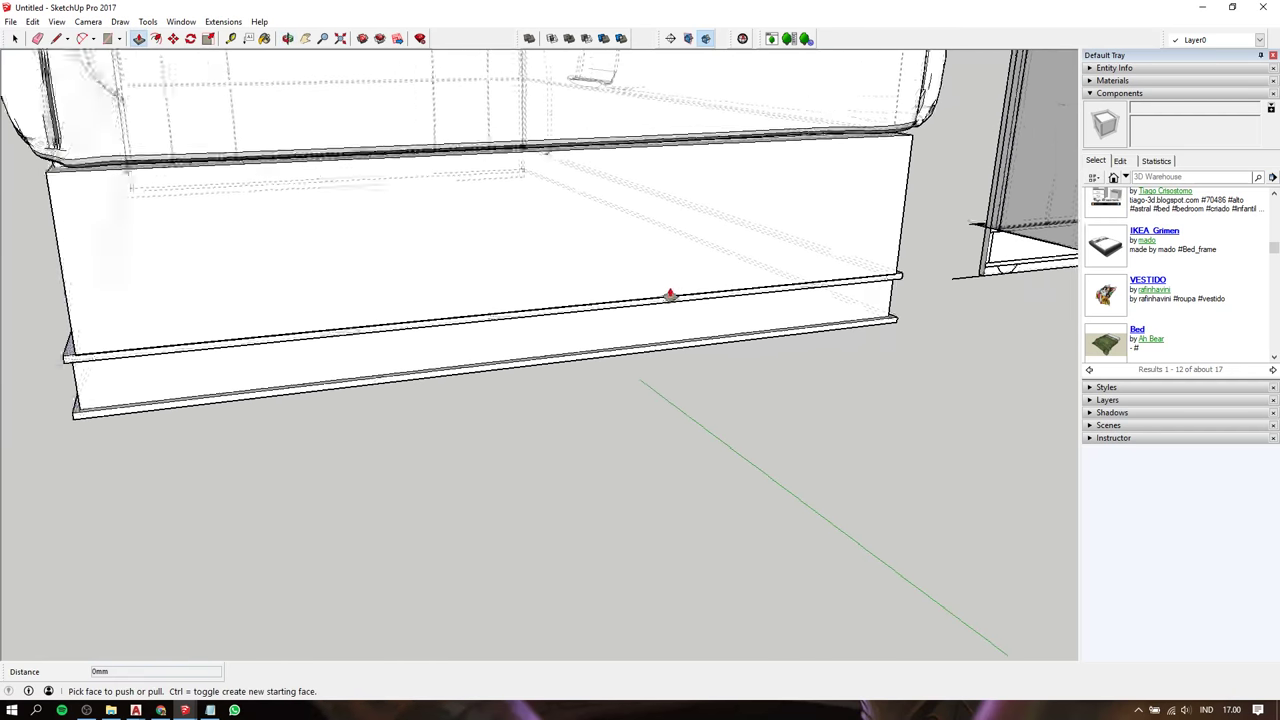
{"action": "scroll", "coordinate": [631, 265], "scroll_direction": "down", "scroll_amount": 2}
{"action": "scroll", "coordinate": [540, 230], "scroll_direction": "down", "scroll_amount": 2}
{"action": "mouse_move", "coordinate": [543, 209]}
{"action": "middle_mouse_down"}
{"action": "mouse_move", "coordinate": [611, 237]}
{"action": "mouse_move", "coordinate": [791, 260]}
{"action": "mouse_move", "coordinate": [732, 233]}
{"action": "middle_mouse_up"}
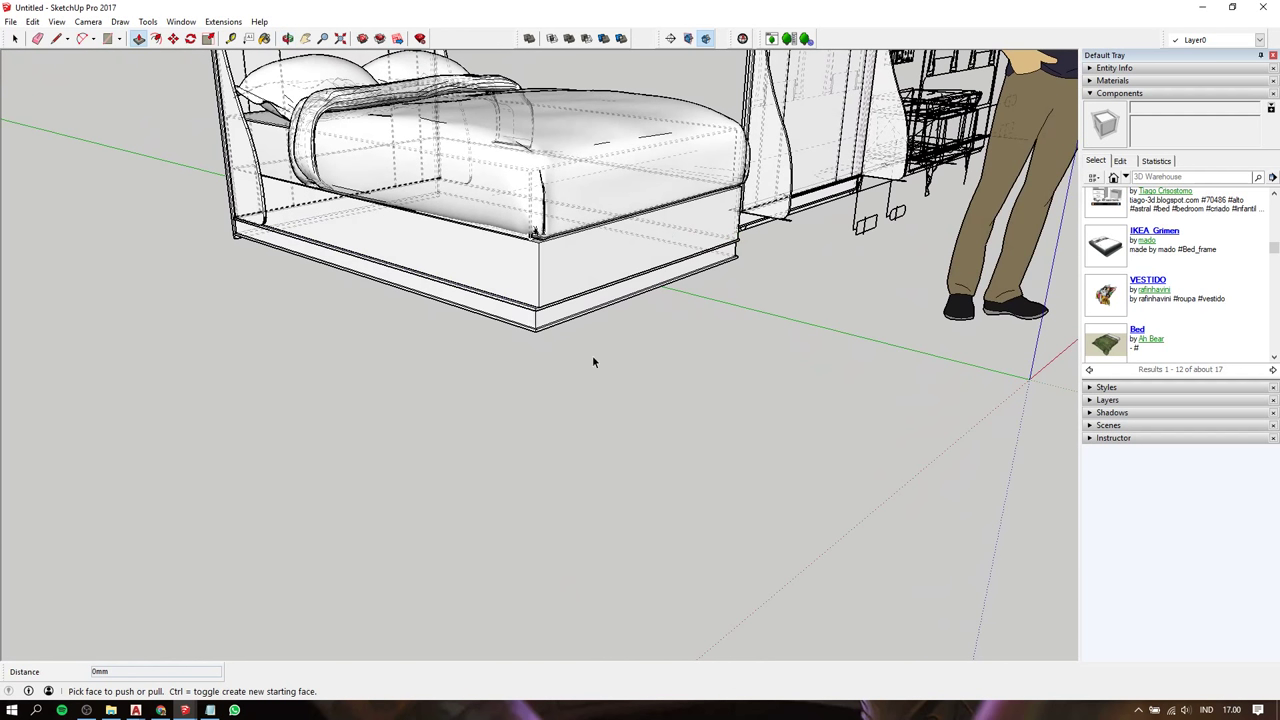
{"action": "key", "text": "space"}
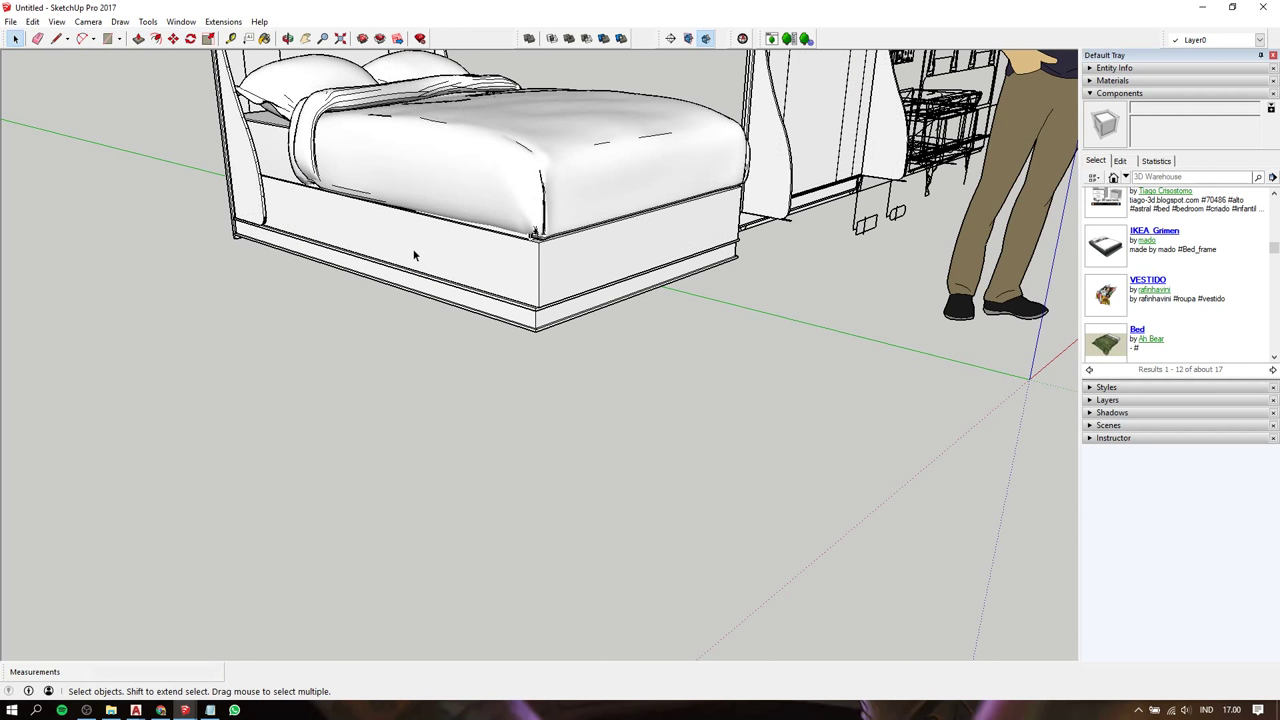
{"action": "middle_click_drag", "start_coordinate": [414, 255], "coordinate": [372, 298]}
{"action": "scroll", "coordinate": [372, 298], "scroll_direction": "up", "scroll_amount": 3}
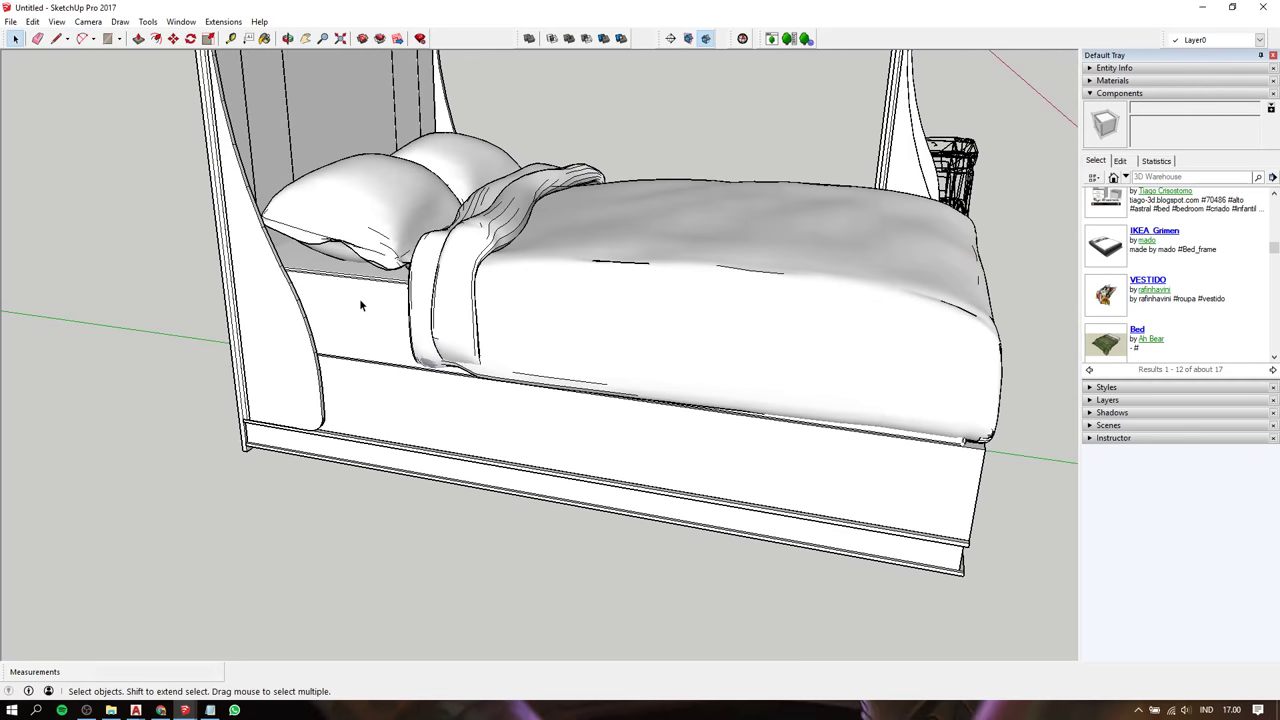
{"action": "scroll", "coordinate": [366, 277], "scroll_direction": "up", "scroll_amount": 3}
{"action": "scroll", "coordinate": [400, 277], "scroll_direction": "up", "scroll_amount": 3}
{"action": "left_click", "coordinate": [535, 214]}
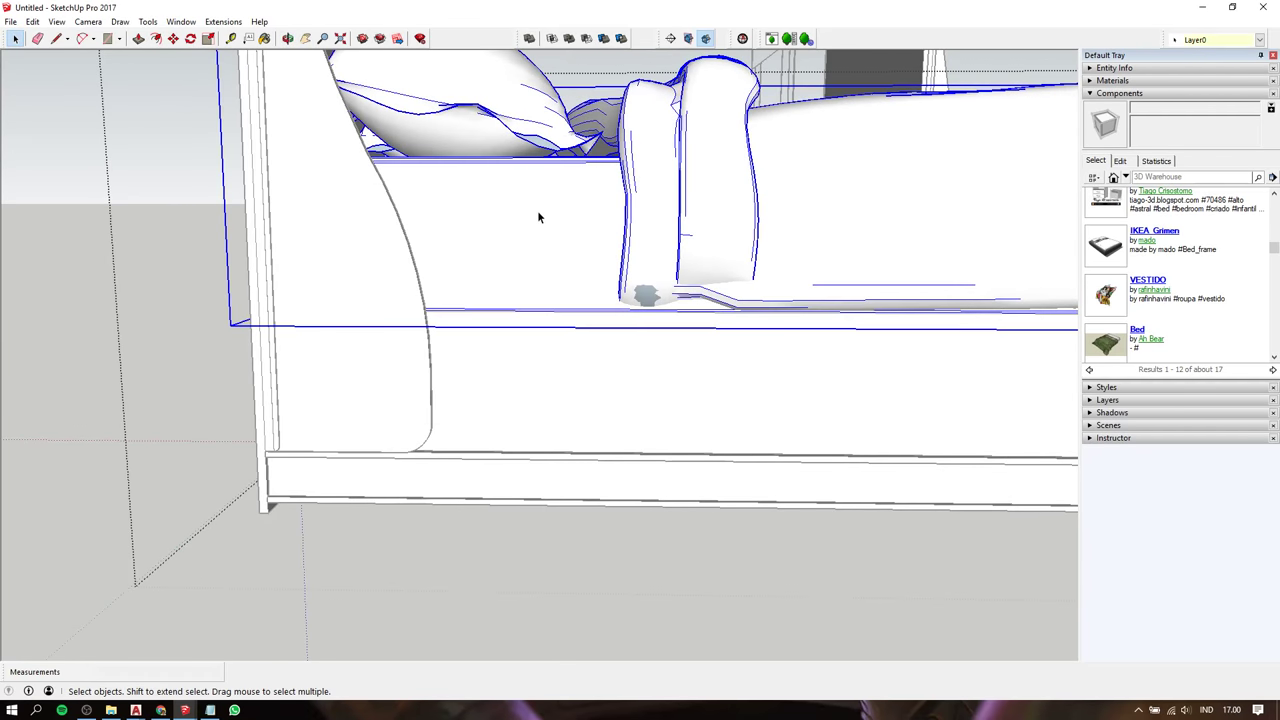
{"action": "double_click", "coordinate": [537, 214]}
{"action": "scroll", "coordinate": [539, 218], "scroll_direction": "down", "scroll_amount": 4}
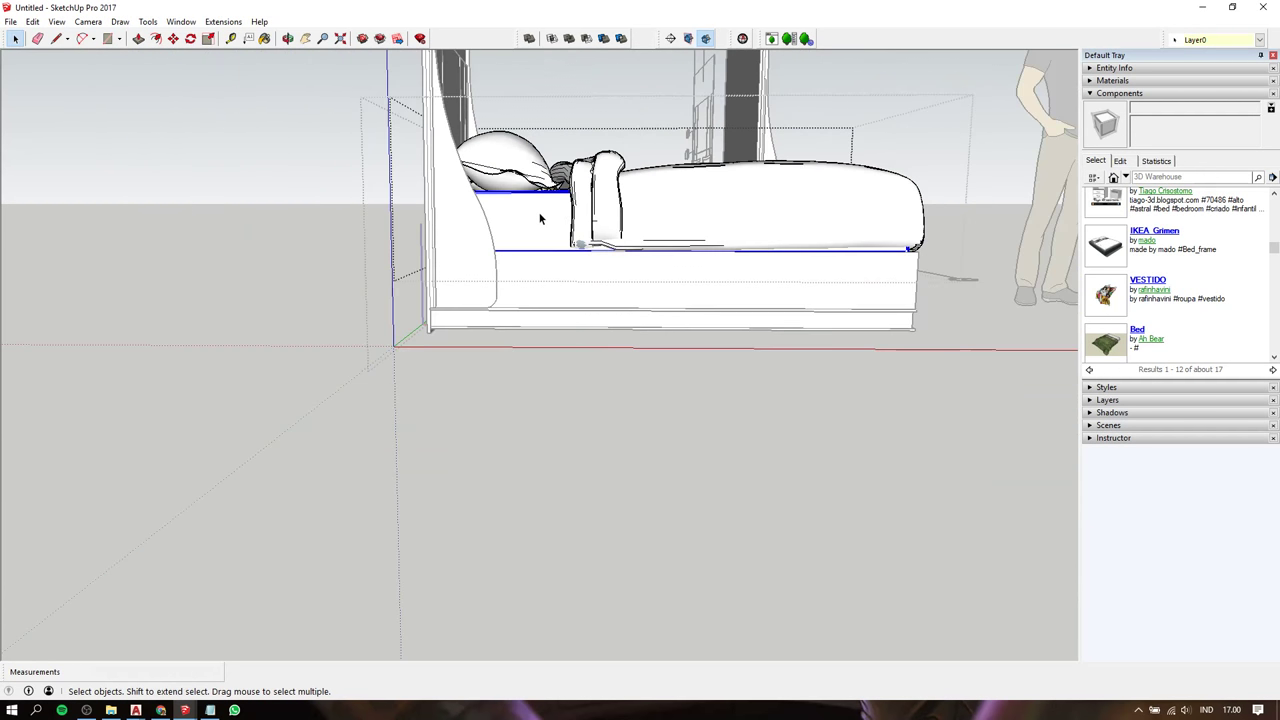
{"action": "mouse_move", "coordinate": [543, 211]}
{"action": "middle_mouse_down"}
{"action": "mouse_move", "coordinate": [395, 200]}
{"action": "mouse_move", "coordinate": [410, 195]}
{"action": "middle_mouse_up"}
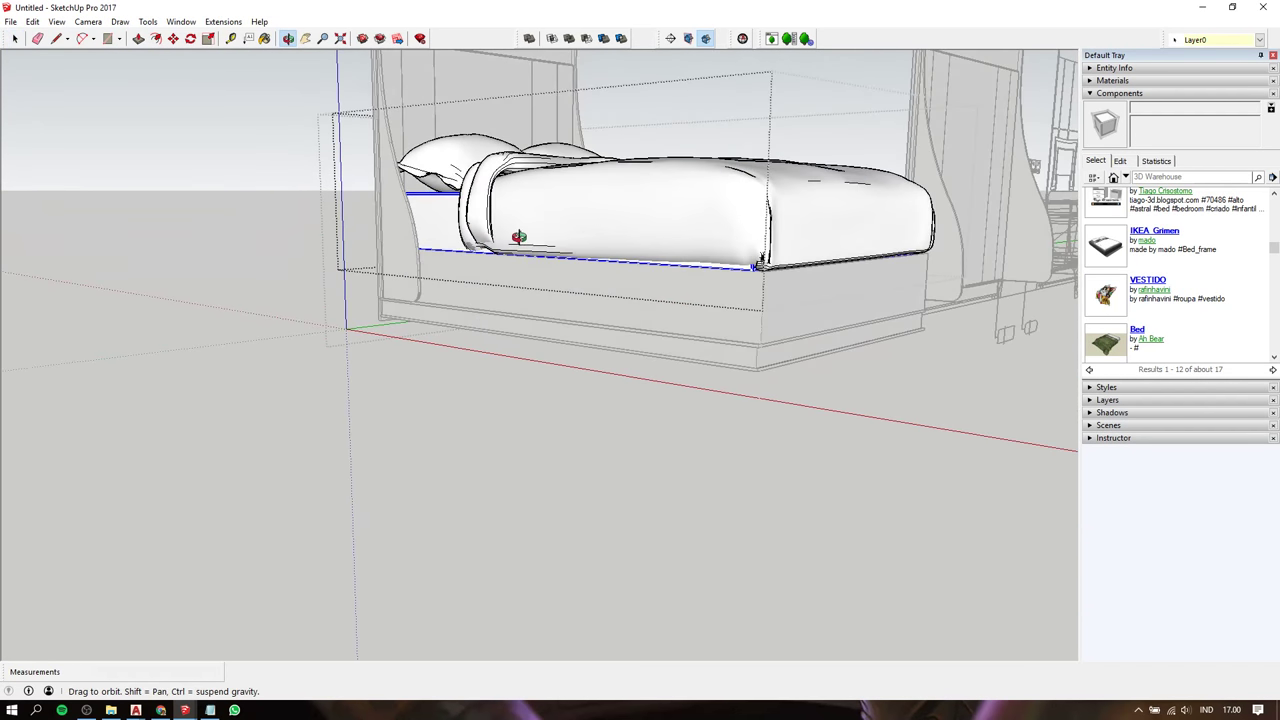
{"action": "scroll", "coordinate": [424, 195], "scroll_direction": "up", "scroll_amount": 2}
{"action": "scroll", "coordinate": [448, 206], "scroll_direction": "up", "scroll_amount": 2}
{"action": "key", "text": "m"}
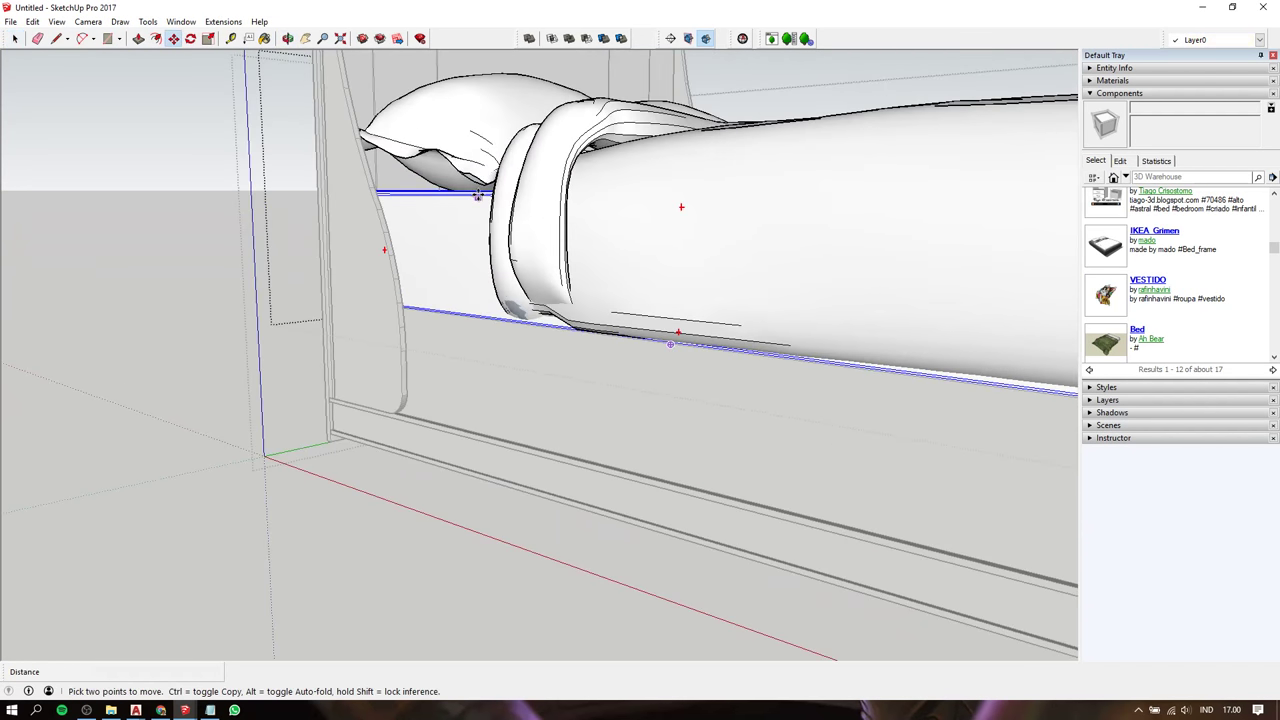
{"action": "mouse_move", "coordinate": [481, 190]}
{"action": "middle_mouse_down"}
{"action": "mouse_move", "coordinate": [486, 343]}
{"action": "mouse_move", "coordinate": [435, 341]}
{"action": "mouse_move", "coordinate": [420, 124]}
{"action": "middle_mouse_up"}
{"action": "left_click", "coordinate": [430, 150]}
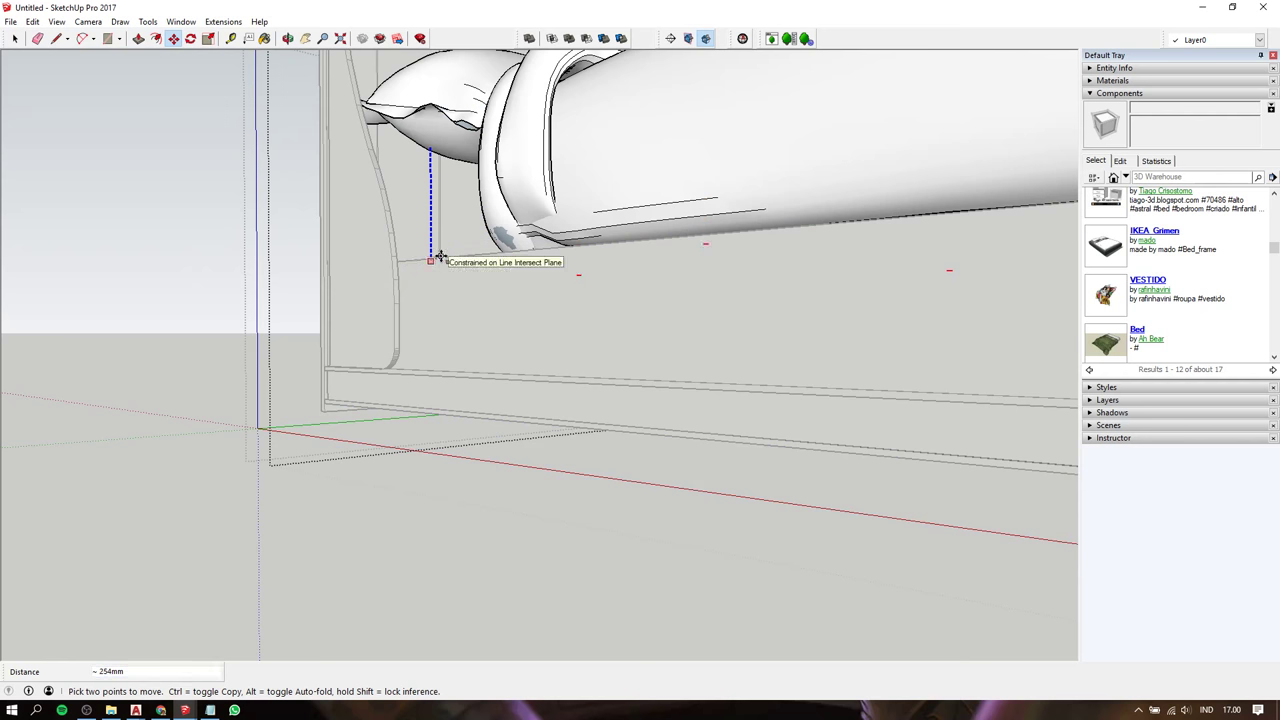
{"action": "key", "text": "ctrl"}
{"action": "left_click", "coordinate": [531, 252]}
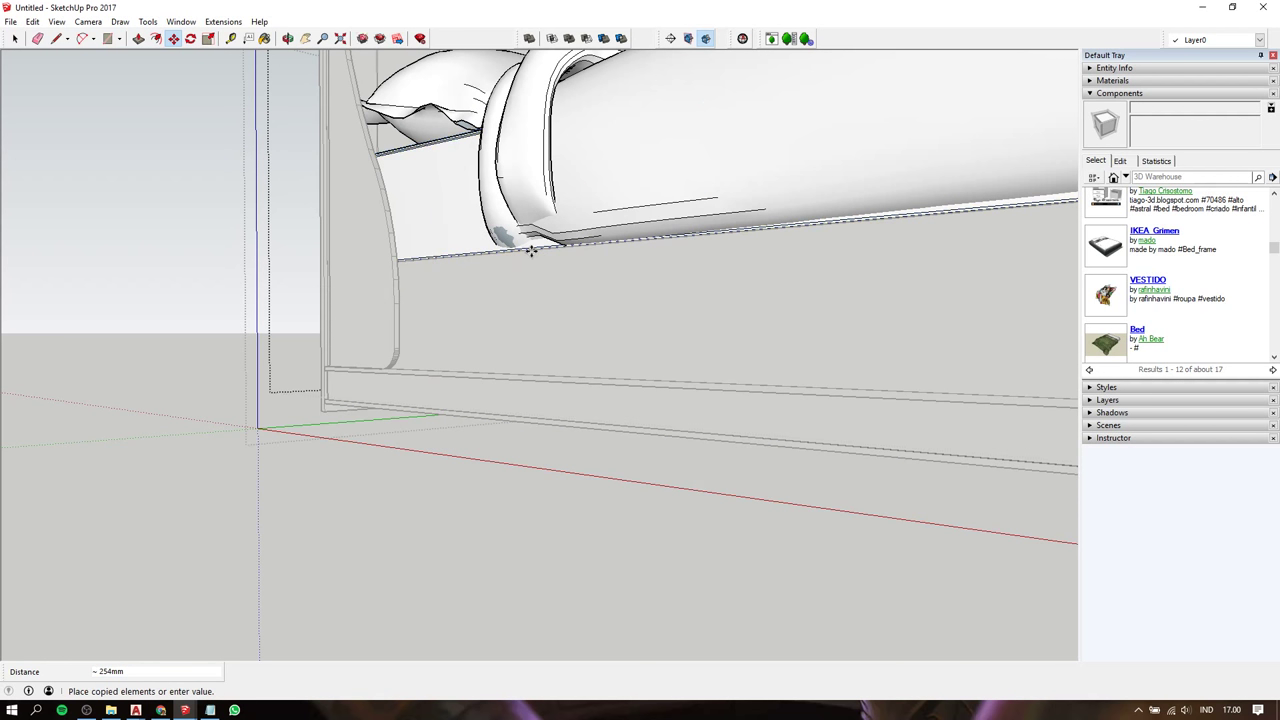
{"action": "key", "text": "space"}
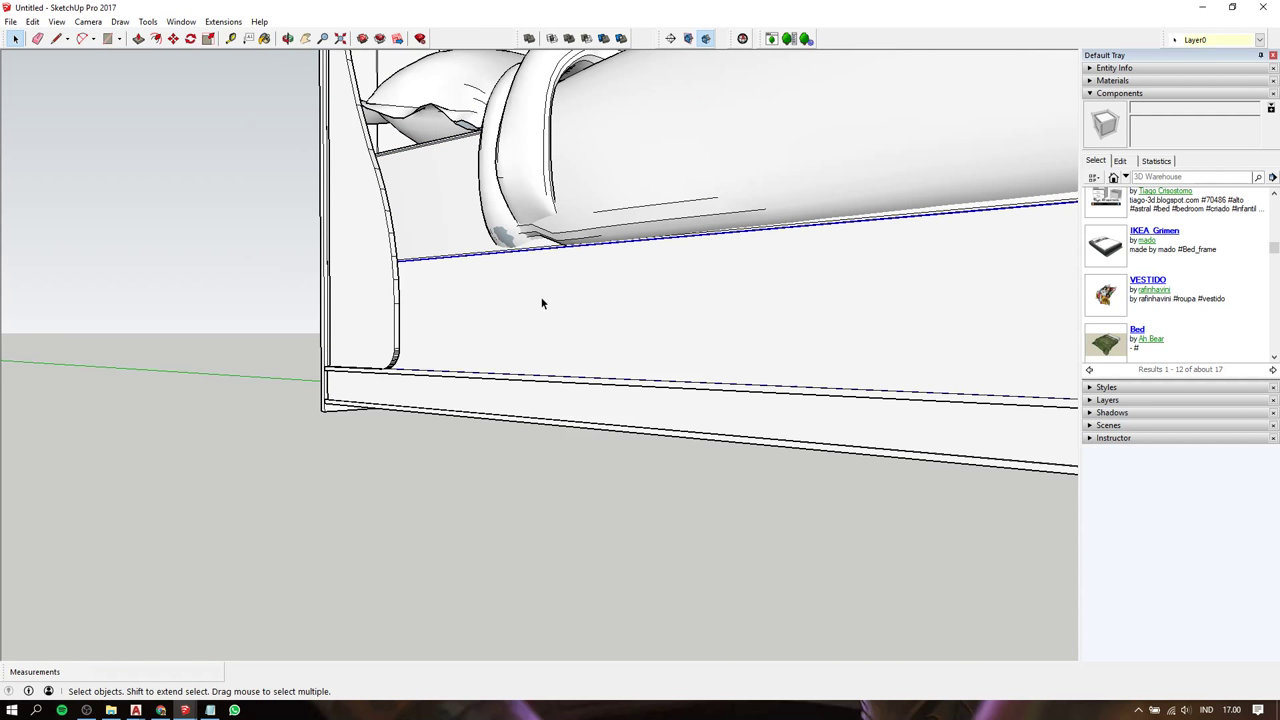
{"action": "key", "text": "o"}
{"action": "left_click_drag", "start_coordinate": [600, 286], "coordinate": [300, 306]}
{"action": "key", "text": "space"}
{"action": "scroll", "coordinate": [471, 280], "scroll_direction": "down", "scroll_amount": 3}
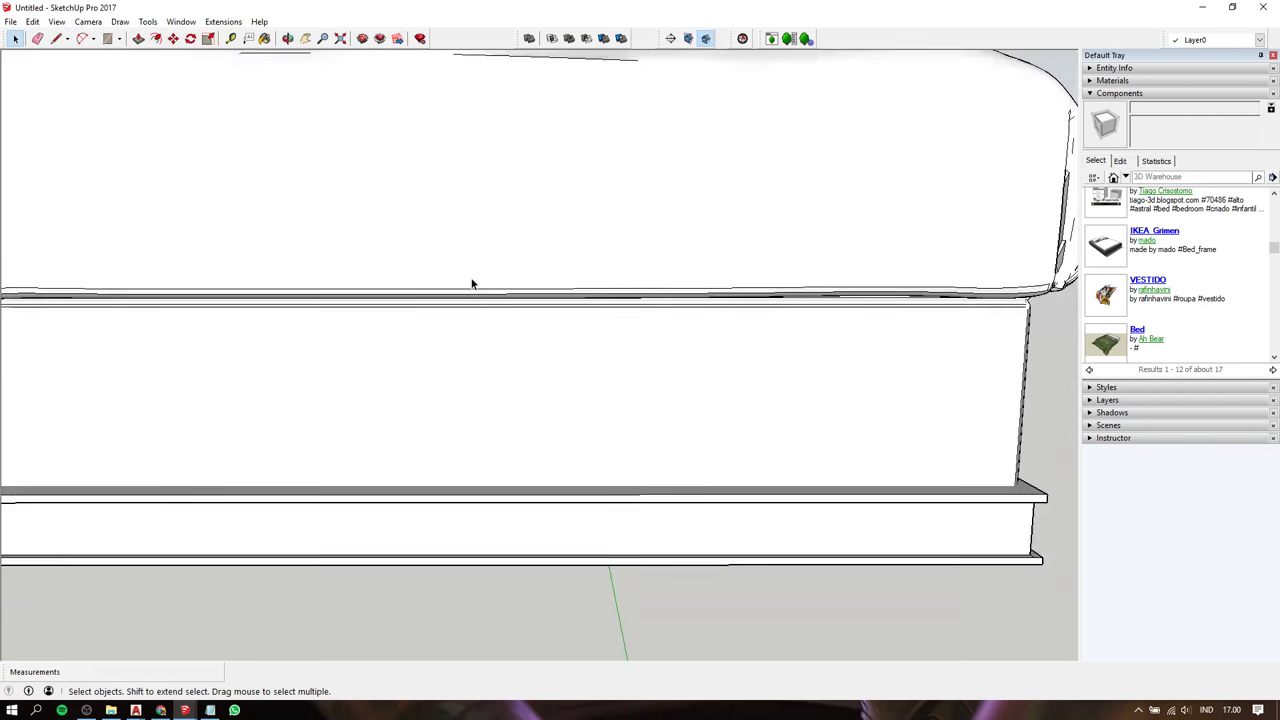
{"action": "scroll", "coordinate": [472, 278], "scroll_direction": "down", "scroll_amount": 3}
{"action": "mouse_move", "coordinate": [473, 278]}
{"action": "middle_mouse_down"}
{"action": "mouse_move", "coordinate": [620, 351]}
{"action": "mouse_move", "coordinate": [837, 371]}
{"action": "mouse_move", "coordinate": [718, 334]}
{"action": "middle_mouse_up"}
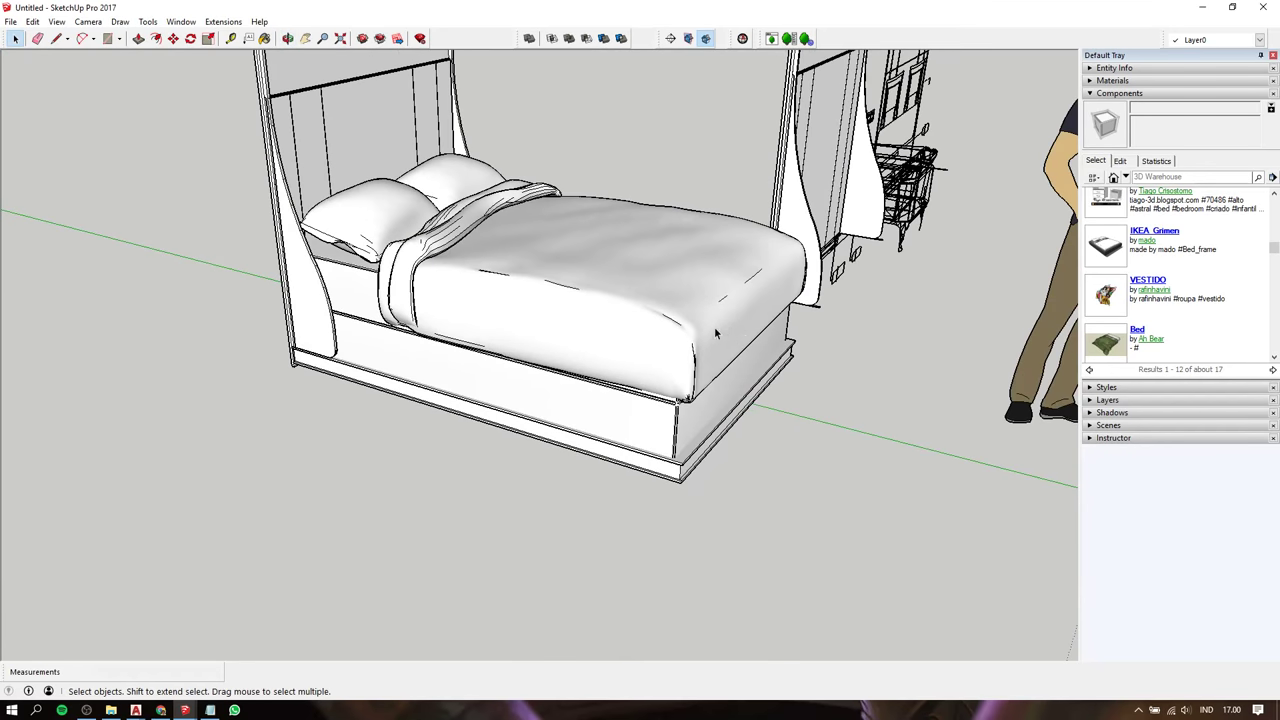
Inside the bed, scale the base slightly along the green axis
{"action": "left_click", "coordinate": [687, 408]}
{"action": "middle_click_drag", "start_coordinate": [738, 386], "coordinate": [729, 380]}
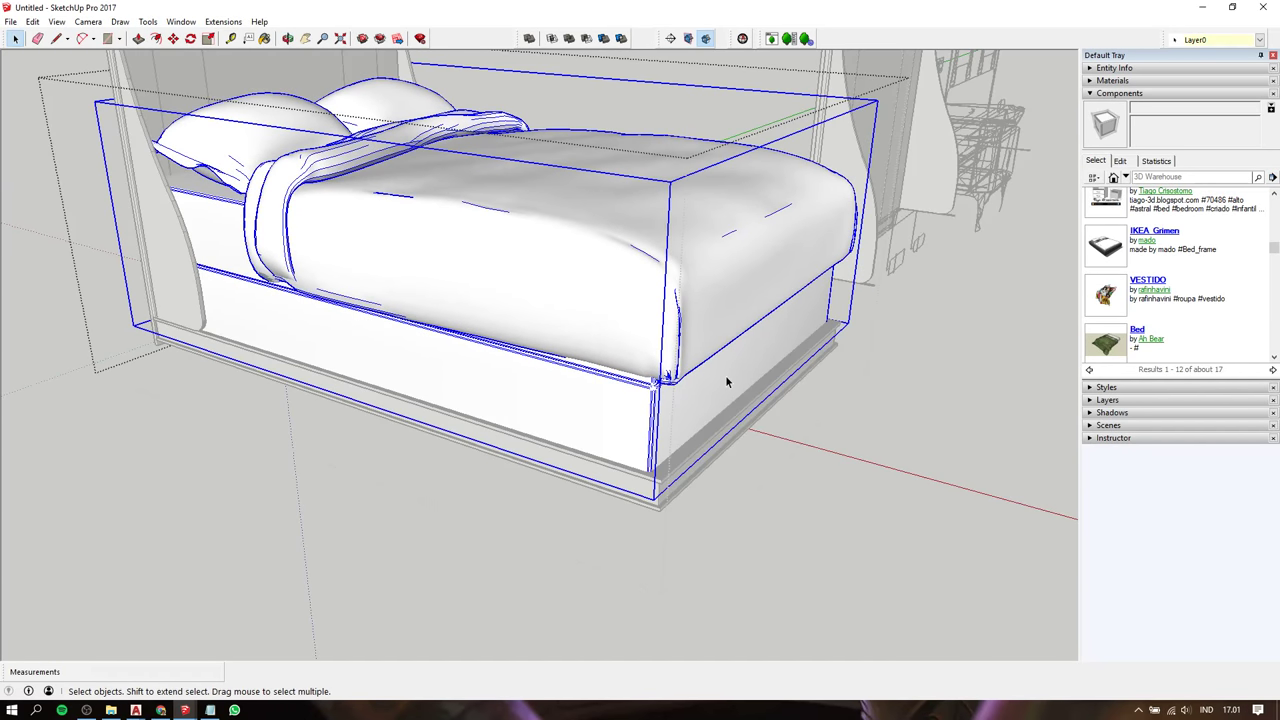
{"action": "double_click", "coordinate": [727, 376]}
{"action": "left_click", "coordinate": [734, 372]}
{"action": "key", "text": "s"}
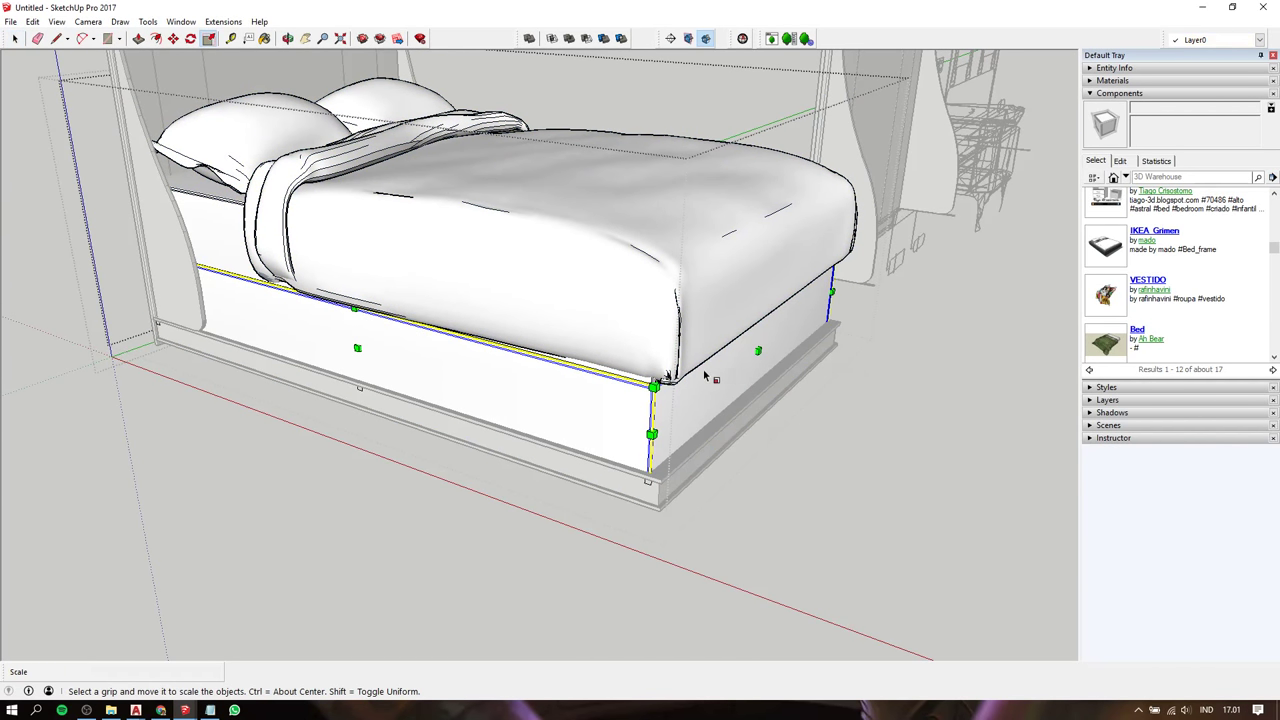
{"action": "left_click", "coordinate": [763, 350]}
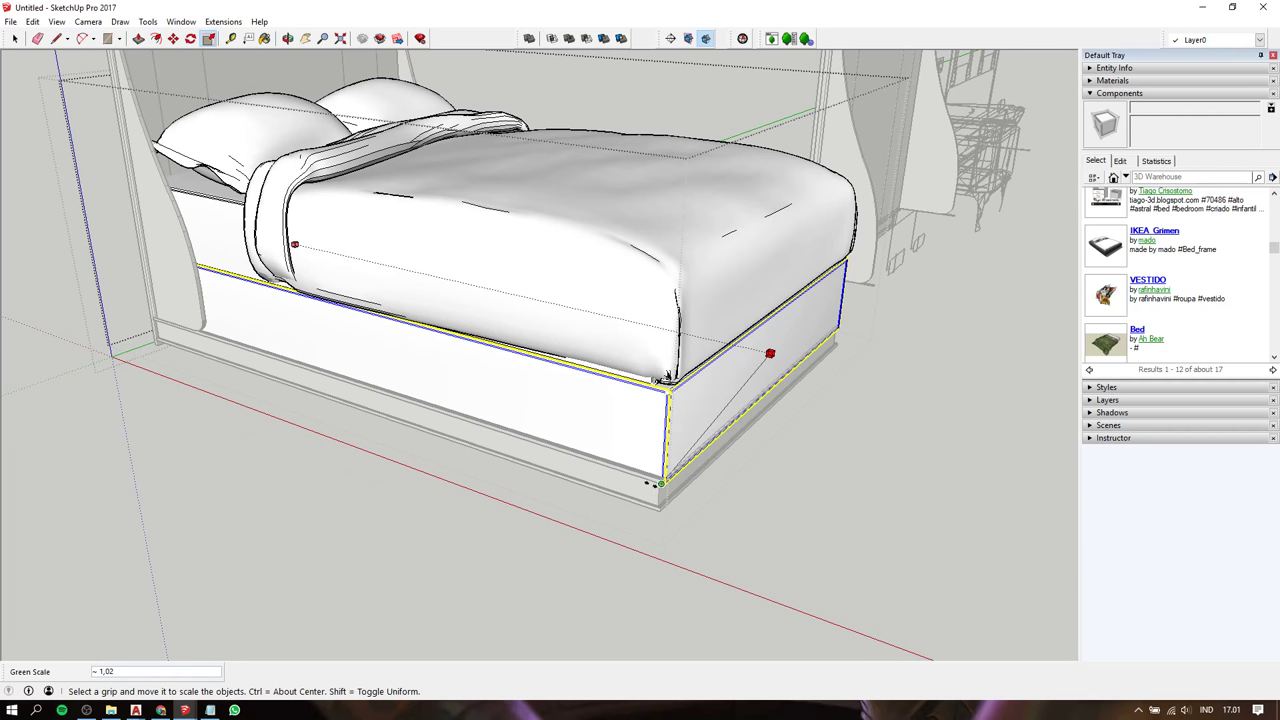
{"action": "scroll", "coordinate": [664, 470], "scroll_direction": "up", "scroll_amount": 3}
{"action": "scroll", "coordinate": [662, 484], "scroll_direction": "up", "scroll_amount": 2}
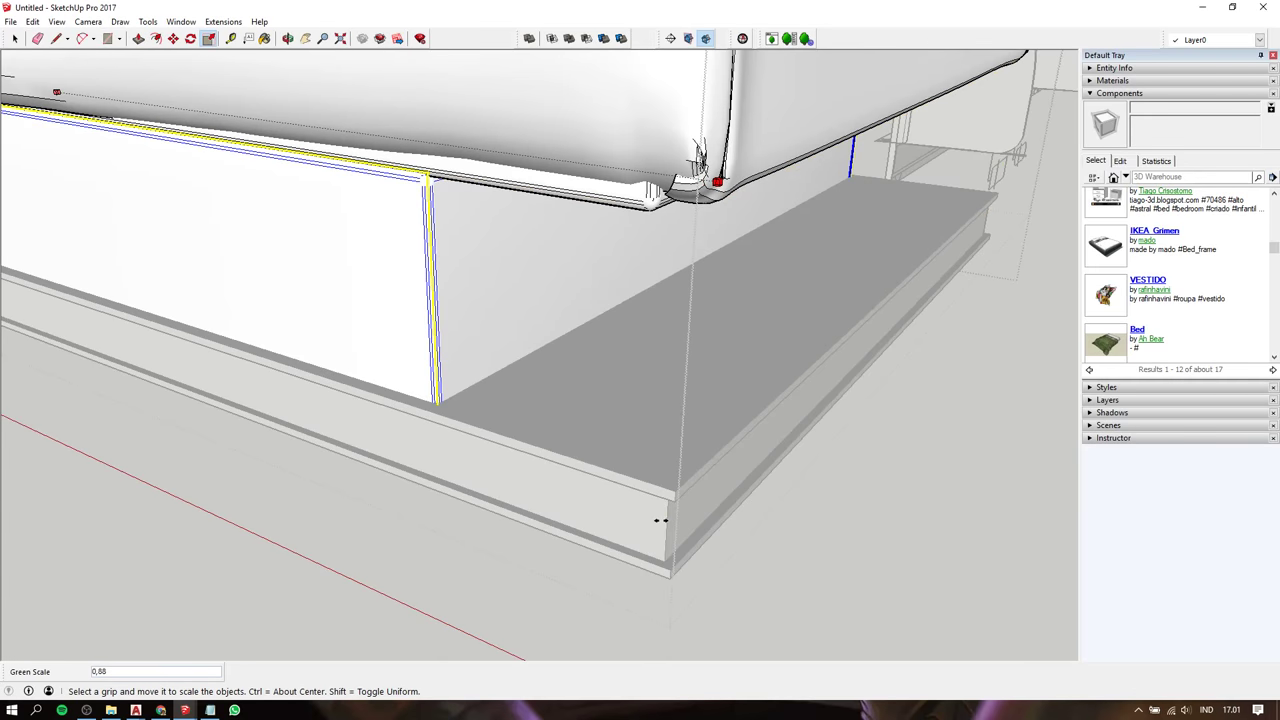
{"action": "scroll", "coordinate": [658, 527], "scroll_direction": "down", "scroll_amount": 2}
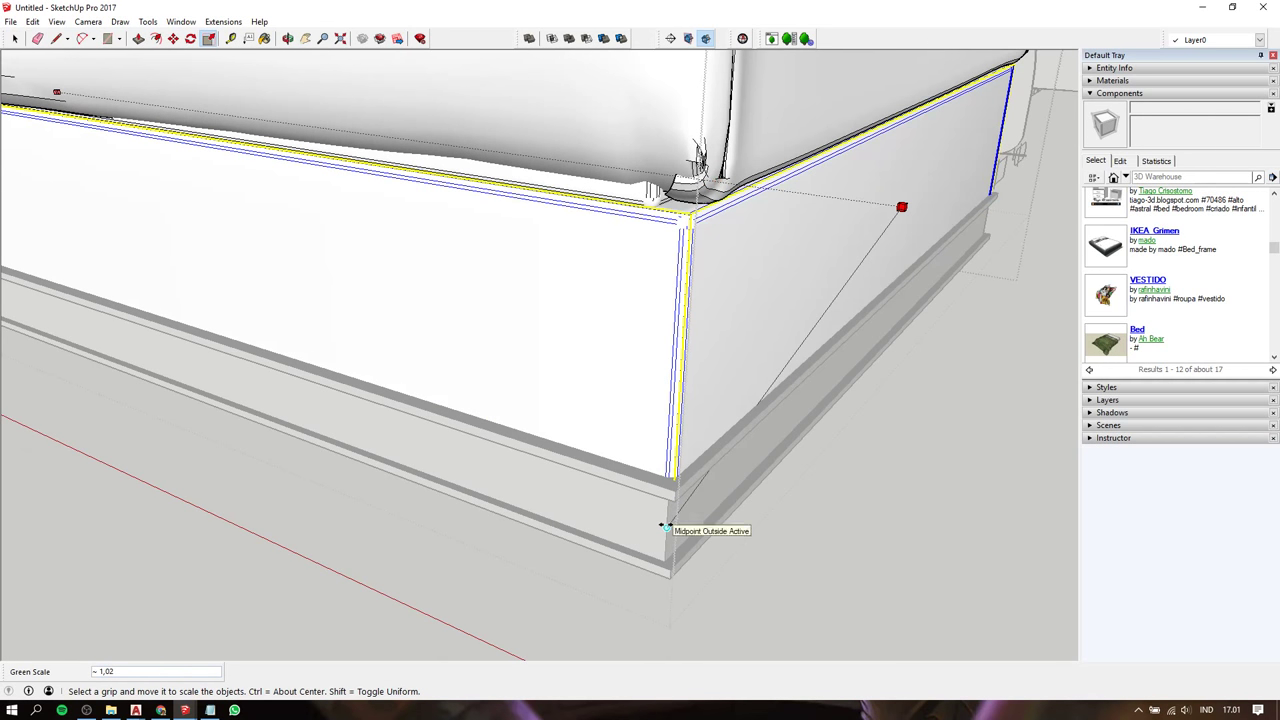
{"action": "left_click", "coordinate": [669, 523]}
{"action": "scroll", "coordinate": [672, 460], "scroll_direction": "down", "scroll_amount": 3}
{"action": "key", "text": "space"}
{"action": "left_click", "coordinate": [775, 470]}
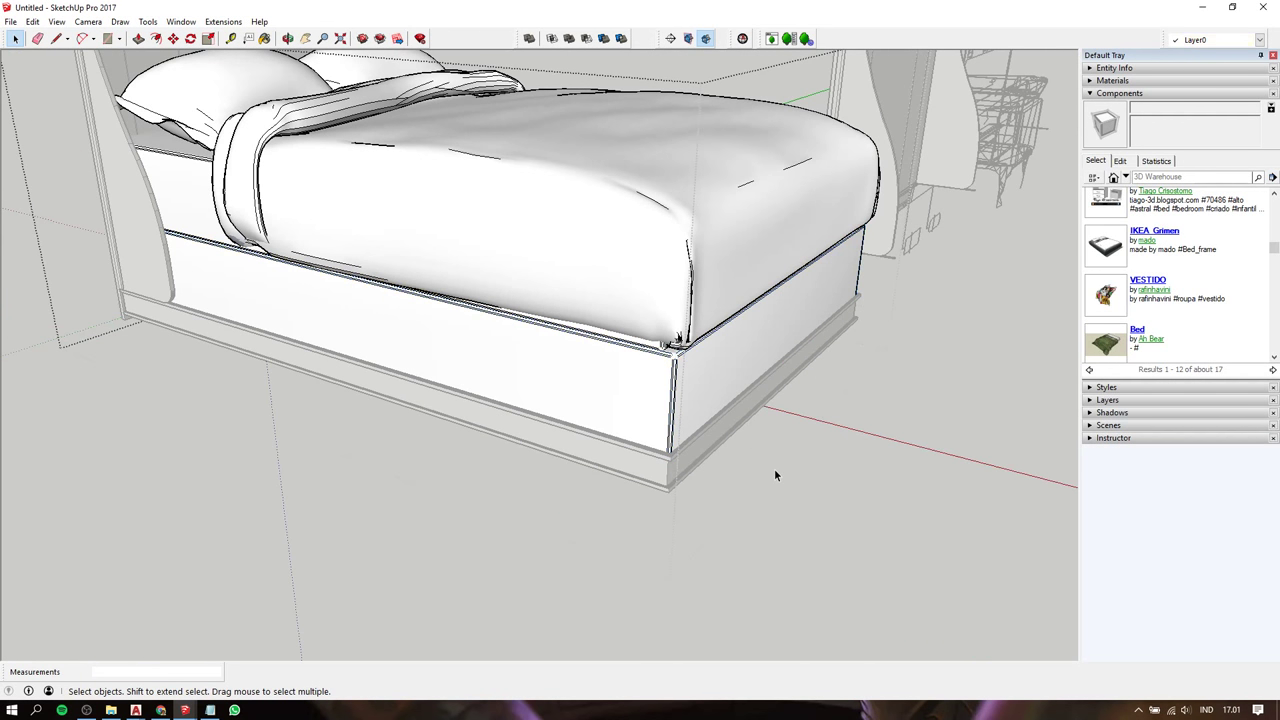
Open the nested mattress group and stretch it about 1.02 along green to meet the base
{"action": "middle_click_drag", "start_coordinate": [628, 300], "coordinate": [751, 194]}
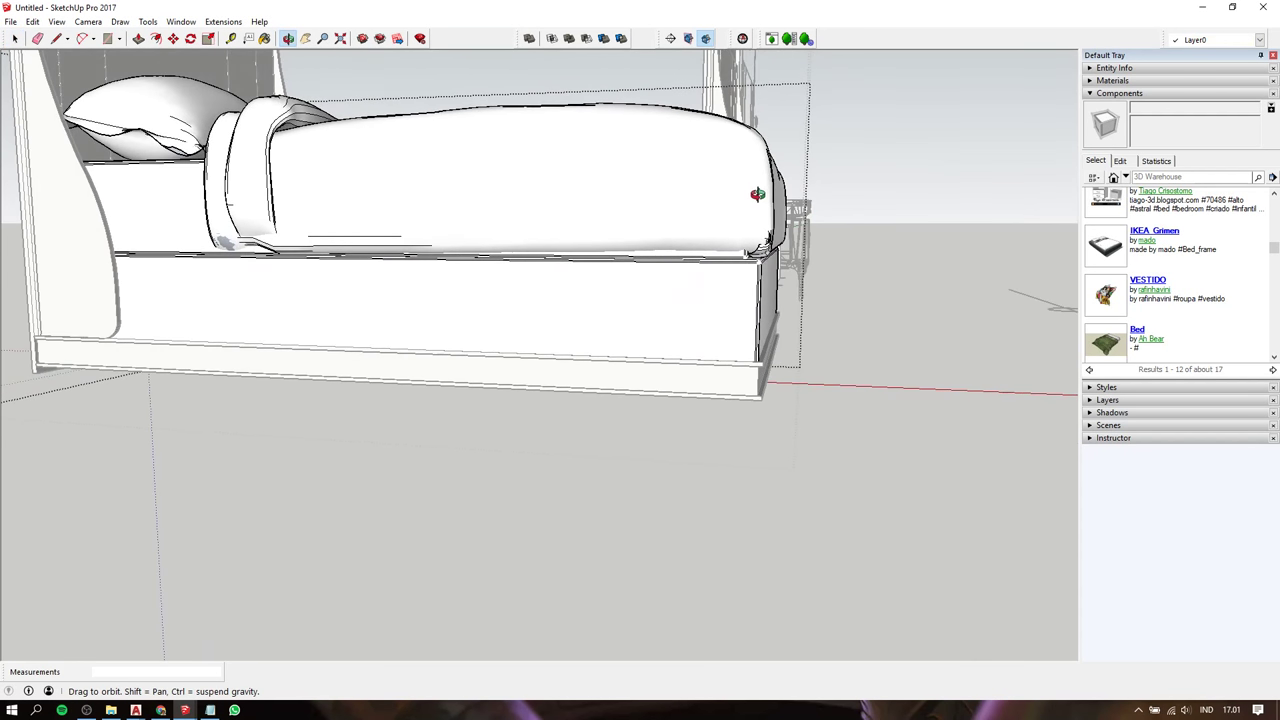
{"action": "scroll", "coordinate": [729, 270], "scroll_direction": "up", "scroll_amount": 3}
{"action": "left_click", "coordinate": [729, 269]}
{"action": "double_click", "coordinate": [730, 266]}
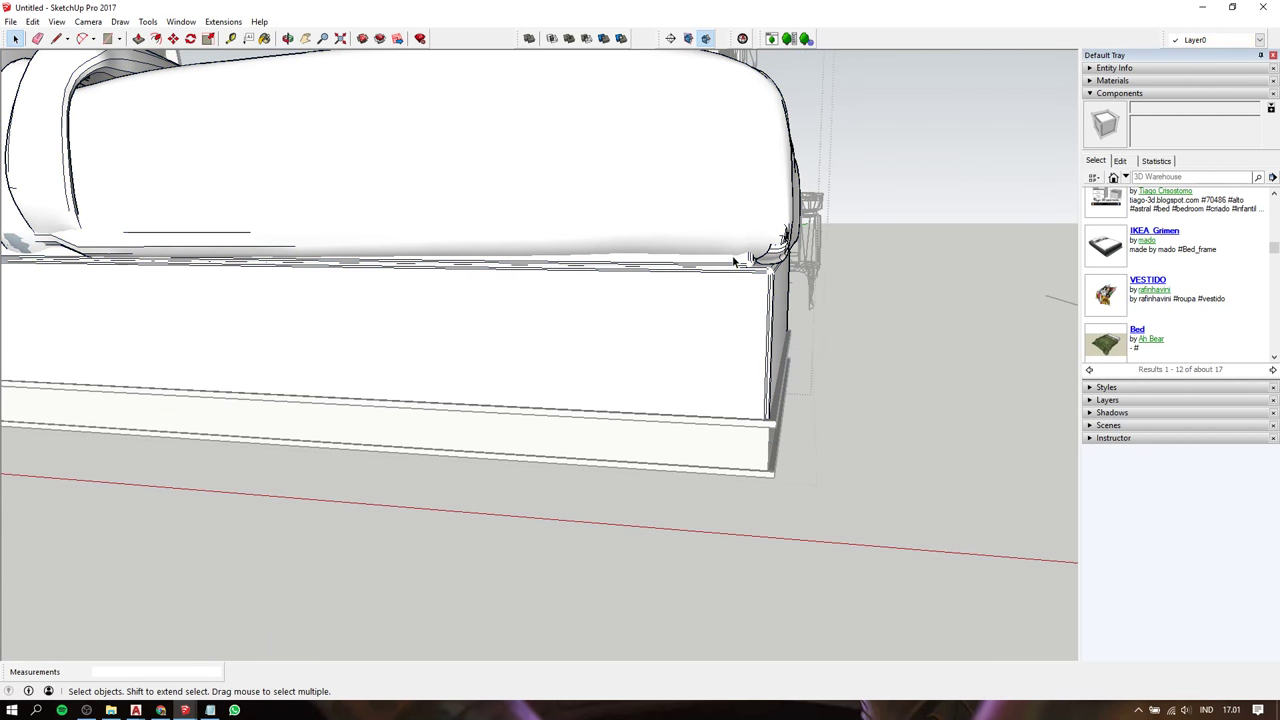
{"action": "left_click", "coordinate": [732, 262]}
{"action": "double_click", "coordinate": [732, 262]}
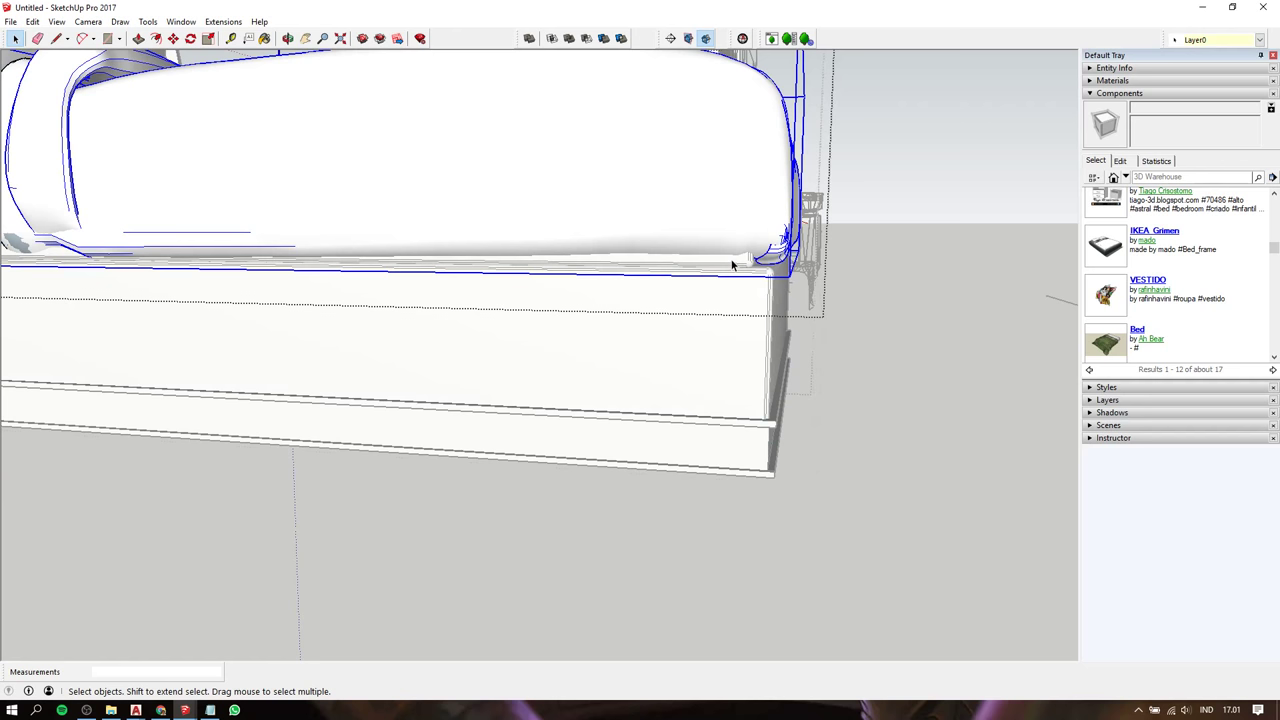
{"action": "double_click", "coordinate": [732, 264]}
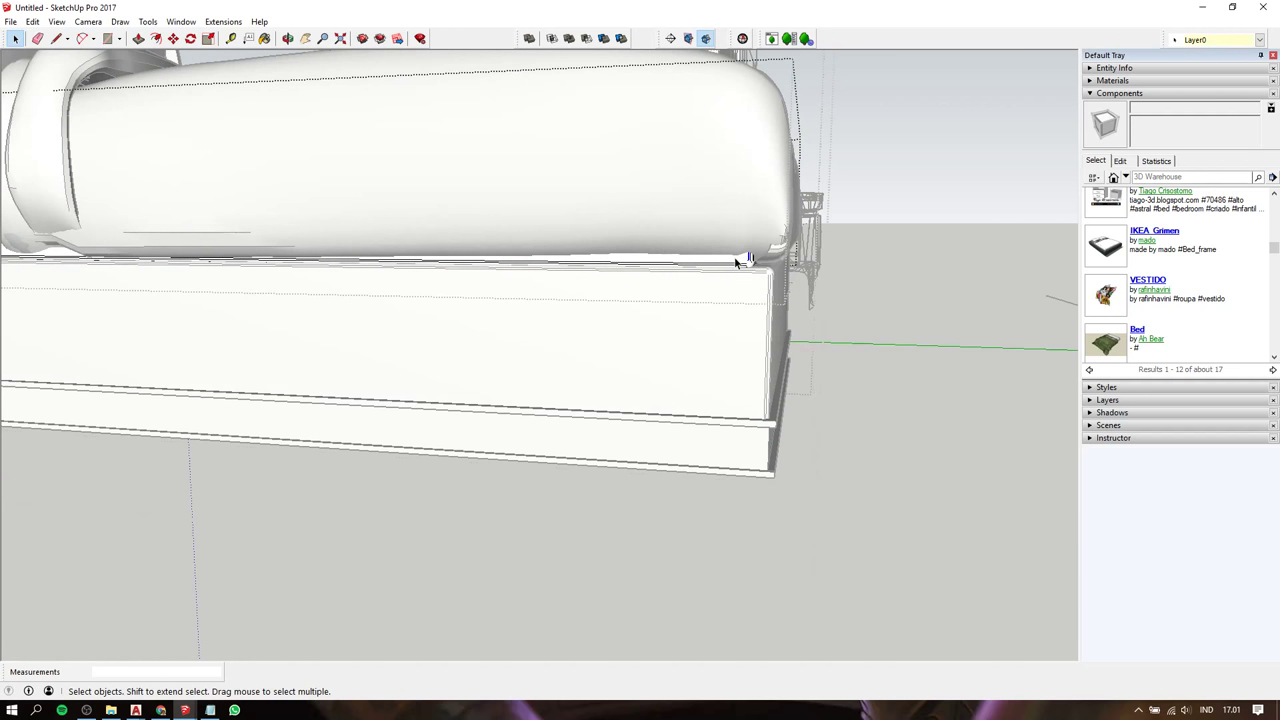
{"action": "double_click", "coordinate": [737, 263]}
{"action": "key", "text": "s"}
{"action": "middle_click_drag", "start_coordinate": [737, 263], "coordinate": [595, 335]}
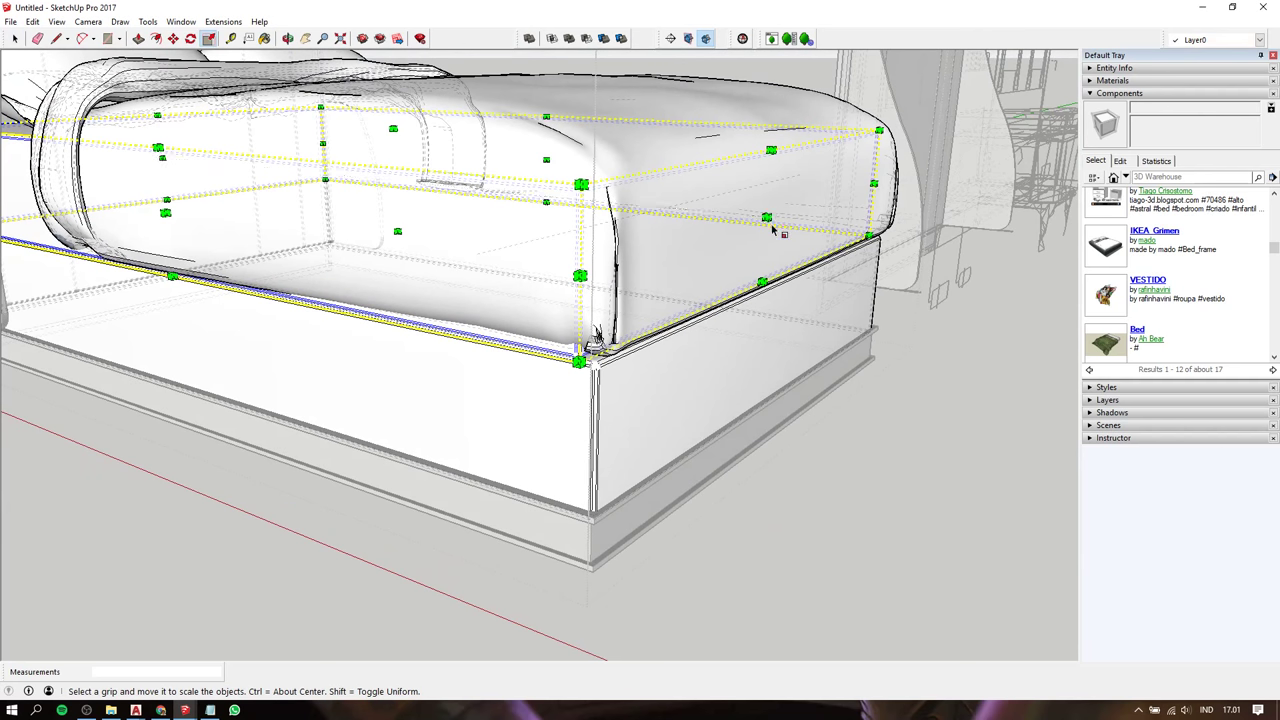
{"action": "left_click", "coordinate": [767, 217]}
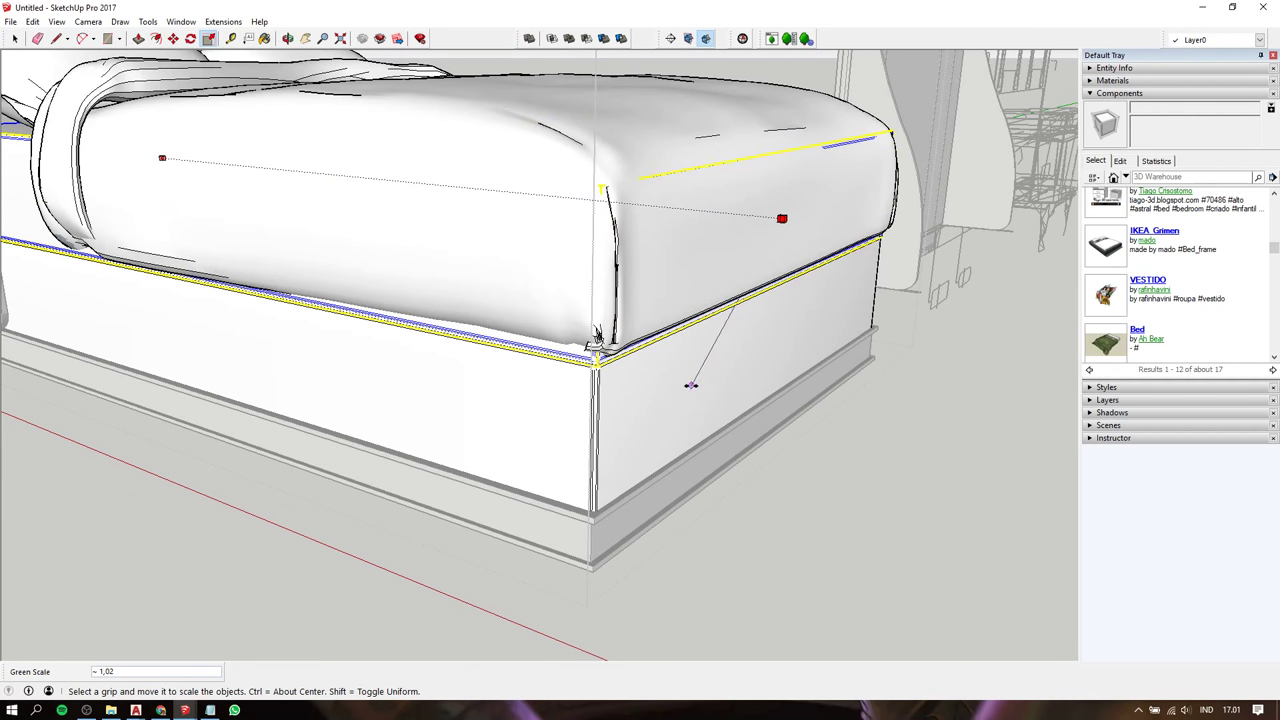
{"action": "key", "text": "space"}
{"action": "left_click", "coordinate": [865, 500]}
{"action": "middle_click_drag", "start_coordinate": [865, 500], "coordinate": [594, 524]}
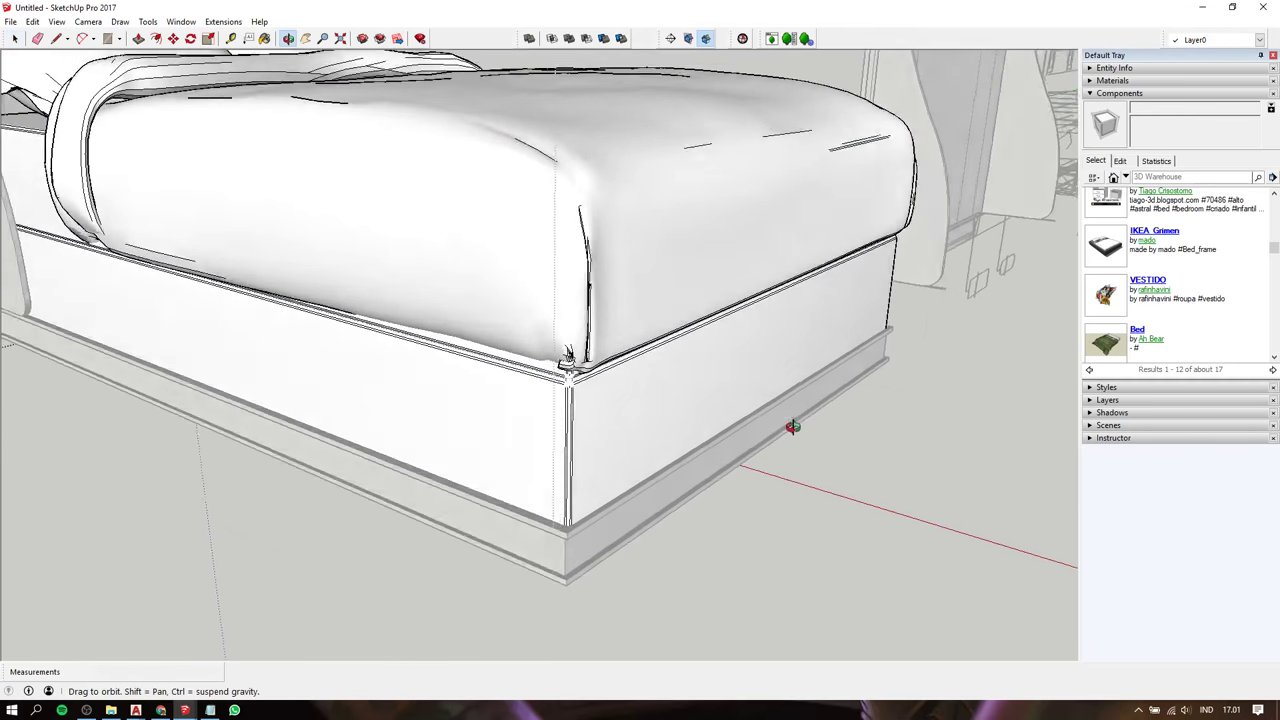
{"action": "scroll", "coordinate": [594, 524], "scroll_direction": "down", "scroll_amount": 3}
{"action": "scroll", "coordinate": [594, 524], "scroll_direction": "down", "scroll_amount": 3}
{"action": "mouse_move", "coordinate": [900, 500]}
{"action": "middle_mouse_down"}
{"action": "mouse_move", "coordinate": [980, 457]}
{"action": "mouse_move", "coordinate": [554, 250]}
{"action": "mouse_move", "coordinate": [323, 109]}
{"action": "middle_mouse_up"}
Window-select the entire bed with its headboard and make it a component named 'bed'
{"action": "middle_click_drag", "start_coordinate": [571, 251], "coordinate": [657, 118]}
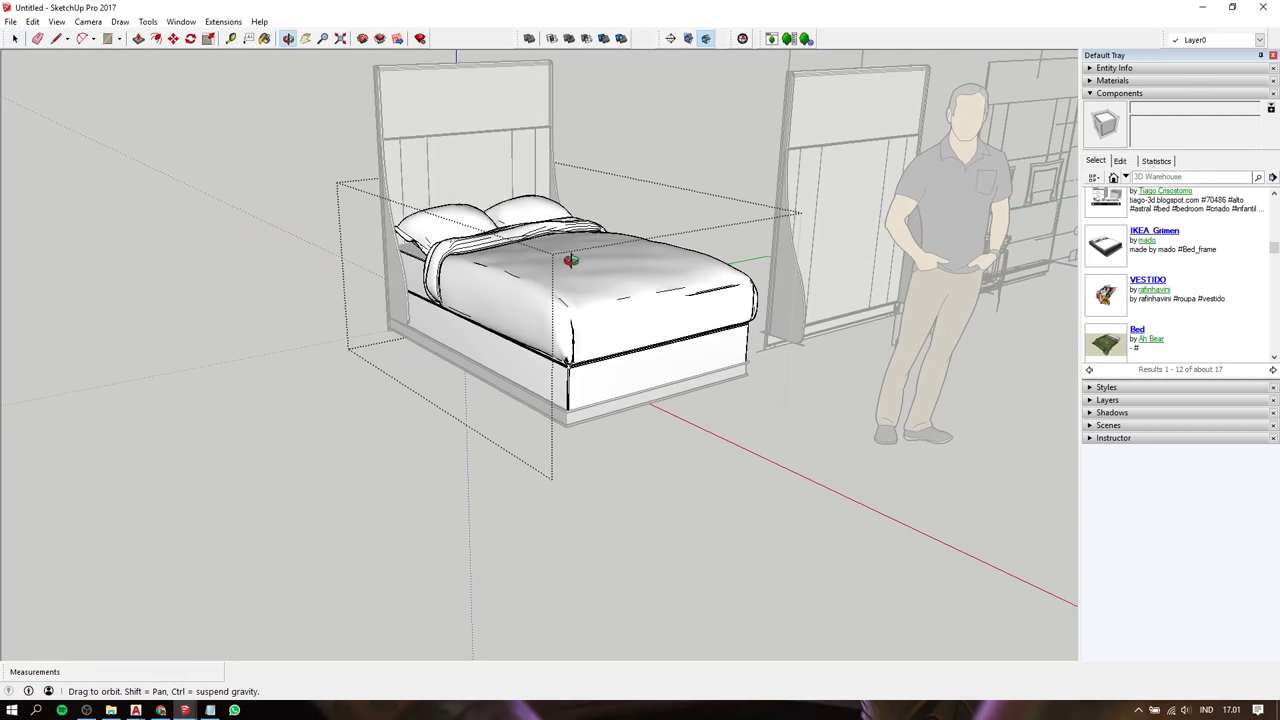
{"action": "left_click", "coordinate": [659, 135]}
{"action": "left_click", "coordinate": [645, 312]}
{"action": "mouse_move", "coordinate": [645, 312]}
{"action": "middle_mouse_down"}
{"action": "mouse_move", "coordinate": [669, 257]}
{"action": "mouse_move", "coordinate": [429, 251]}
{"action": "mouse_move", "coordinate": [481, 248]}
{"action": "mouse_move", "coordinate": [436, 179]}
{"action": "middle_mouse_up"}
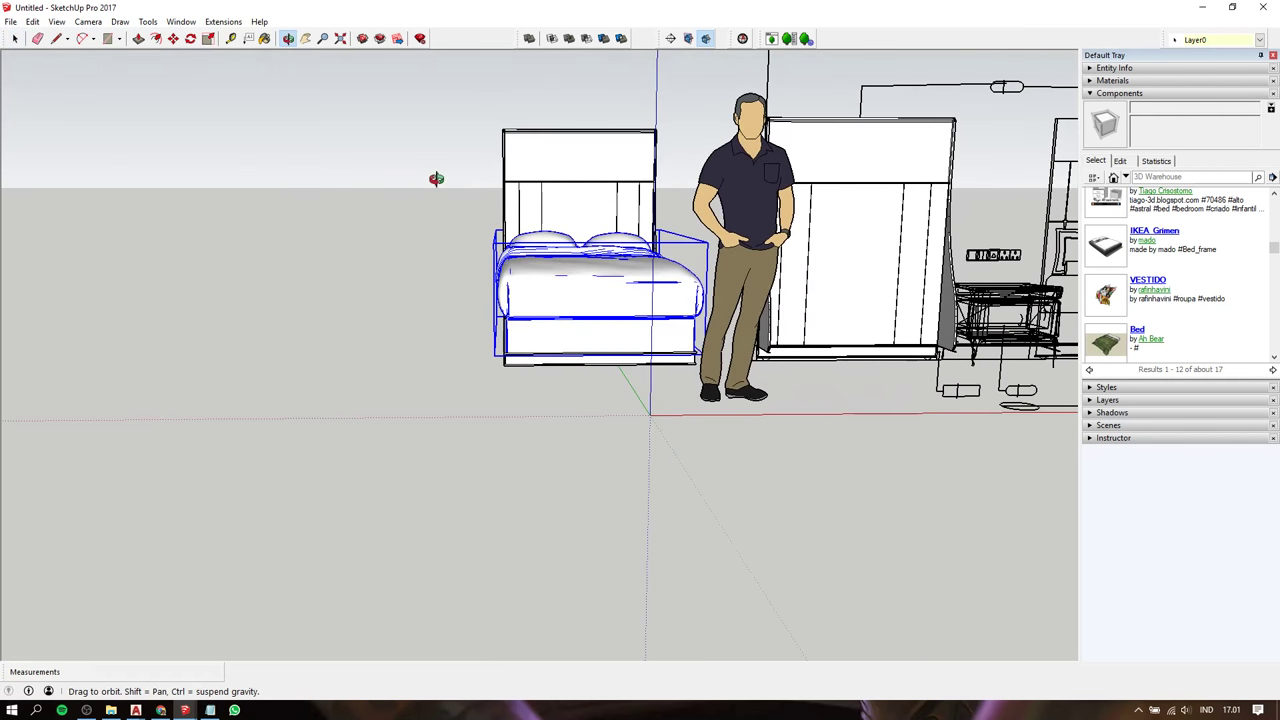
{"action": "left_click_drag", "start_coordinate": [455, 97], "coordinate": [719, 466]}
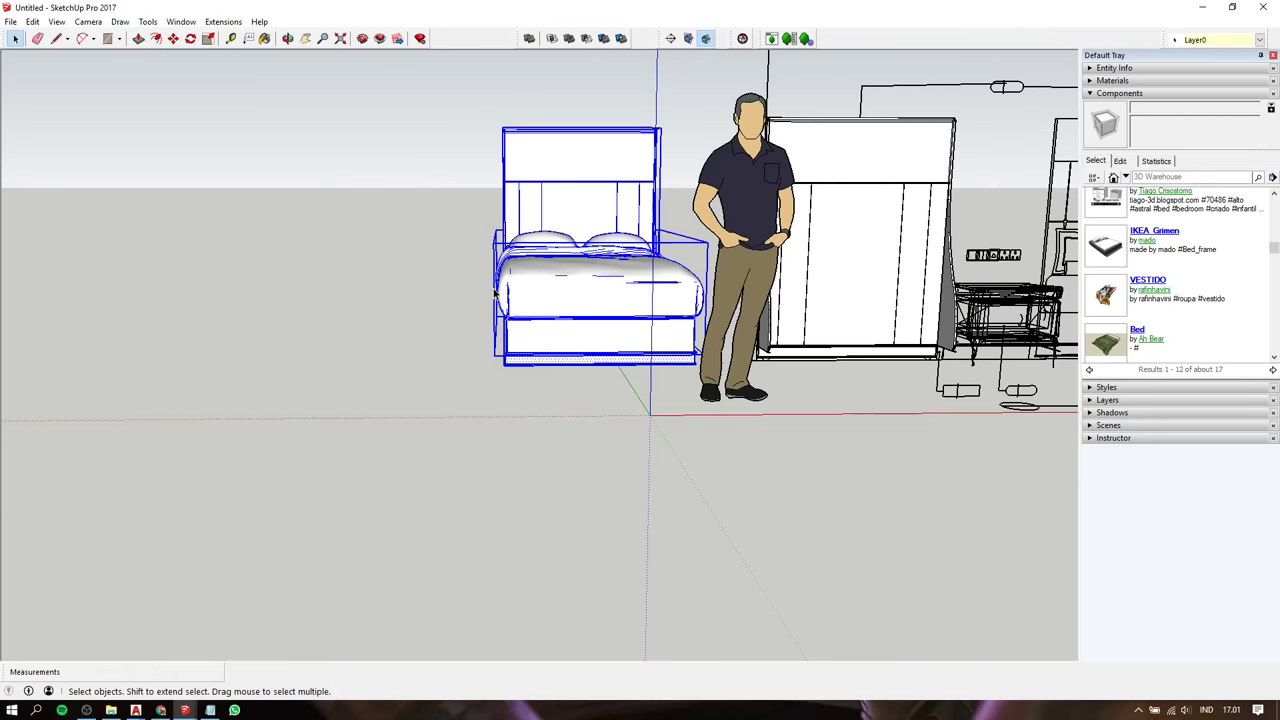
{"action": "middle_click_drag", "start_coordinate": [719, 466], "coordinate": [930, 405]}
{"action": "right_click", "coordinate": [523, 263]}
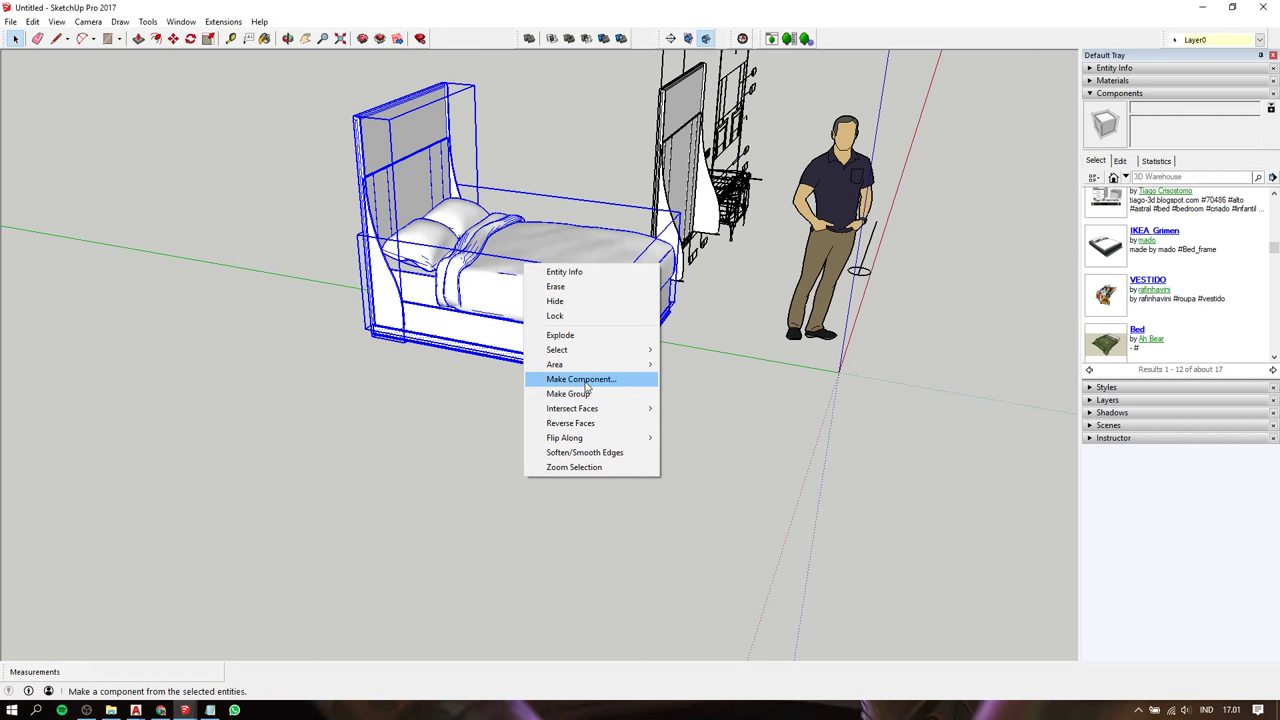
{"action": "left_click", "coordinate": [578, 380]}
{"action": "type", "text": "be"}
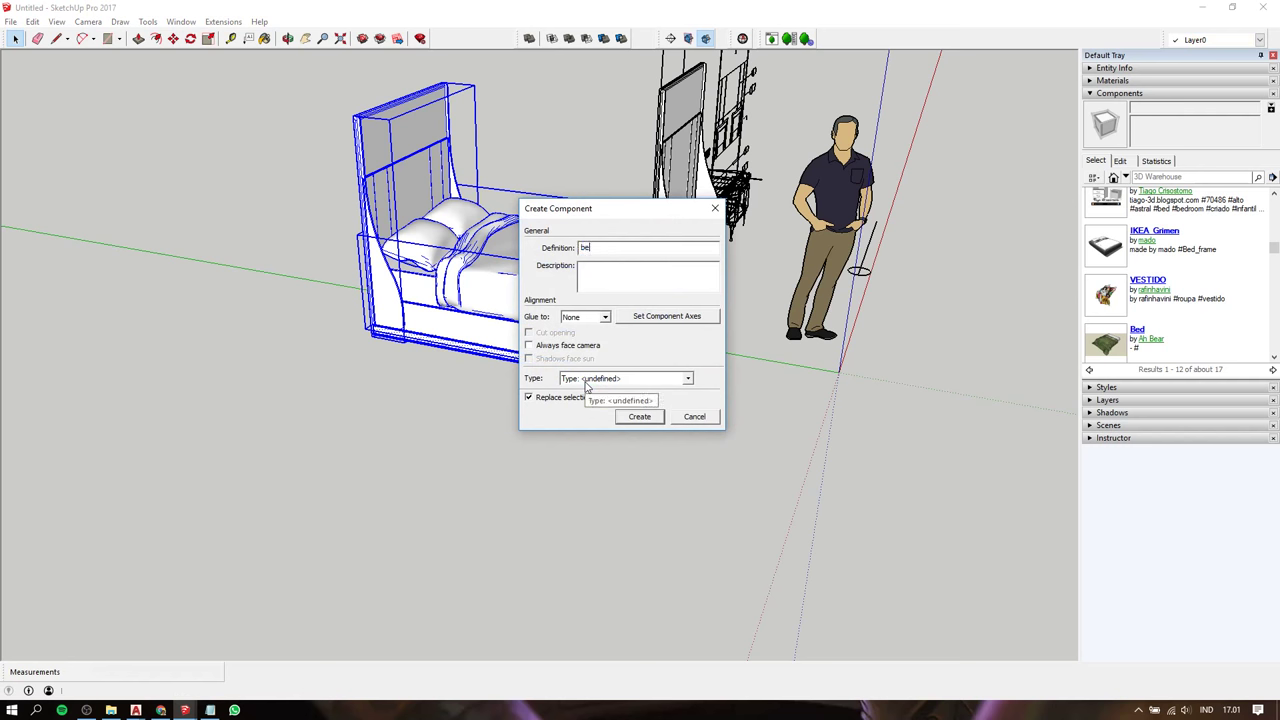
{"action": "type", "text": "d"}
{"action": "key", "text": "Return"}
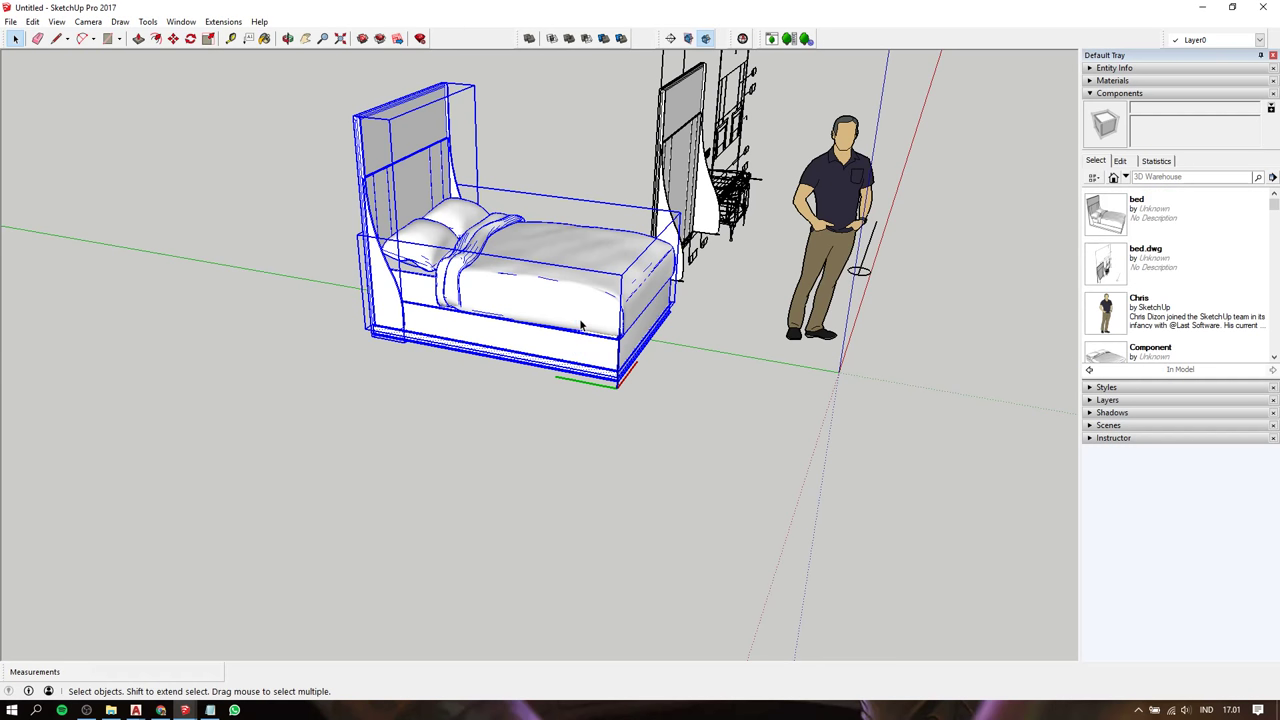
Orbit to a front view and select the bottom strip of the left bed's base
{"action": "middle_click_drag", "start_coordinate": [595, 366], "coordinate": [720, 290]}
{"action": "scroll", "coordinate": [720, 290], "scroll_direction": "up", "scroll_amount": 5}
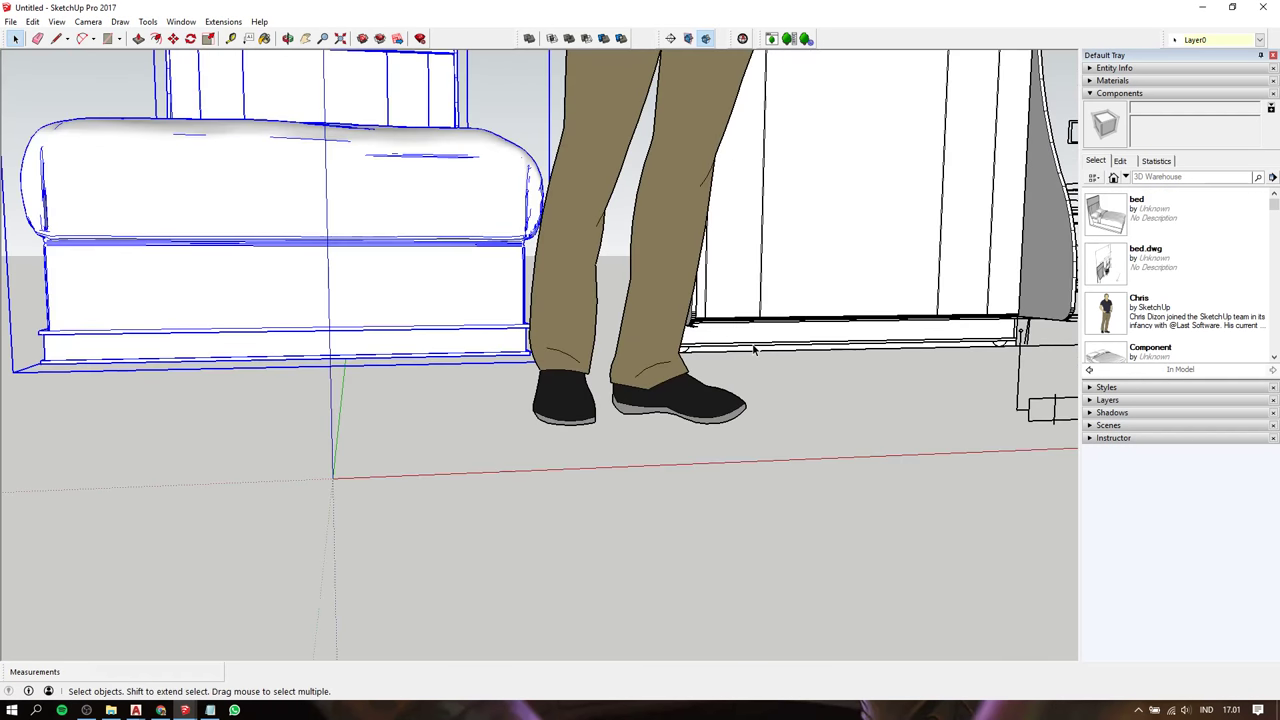
{"action": "scroll", "coordinate": [694, 334], "scroll_direction": "up", "scroll_amount": 4}
{"action": "mouse_move", "coordinate": [694, 334]}
{"action": "middle_mouse_down"}
{"action": "mouse_move", "coordinate": [606, 311]}
{"action": "mouse_move", "coordinate": [846, 317]}
{"action": "mouse_move", "coordinate": [643, 275]}
{"action": "middle_mouse_up"}
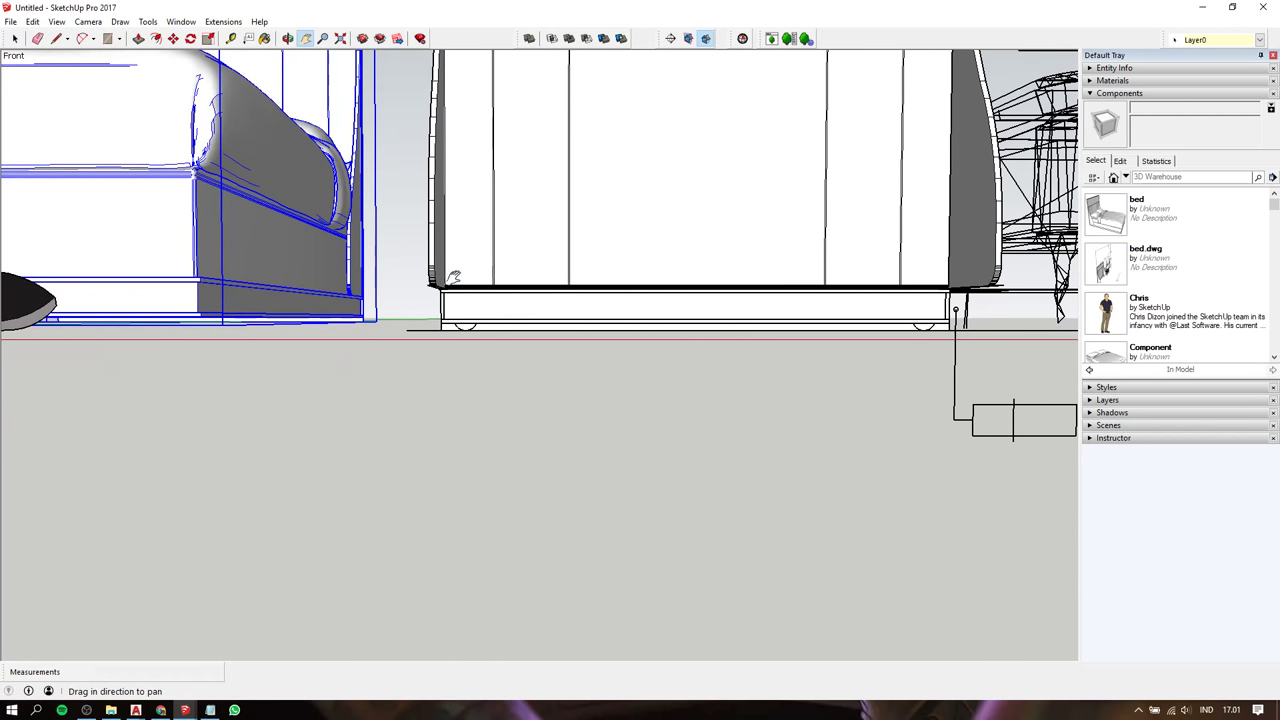
{"action": "left_click", "coordinate": [391, 248]}
{"action": "scroll", "coordinate": [338, 282], "scroll_direction": "up", "scroll_amount": 2}
{"action": "left_click", "coordinate": [241, 224]}
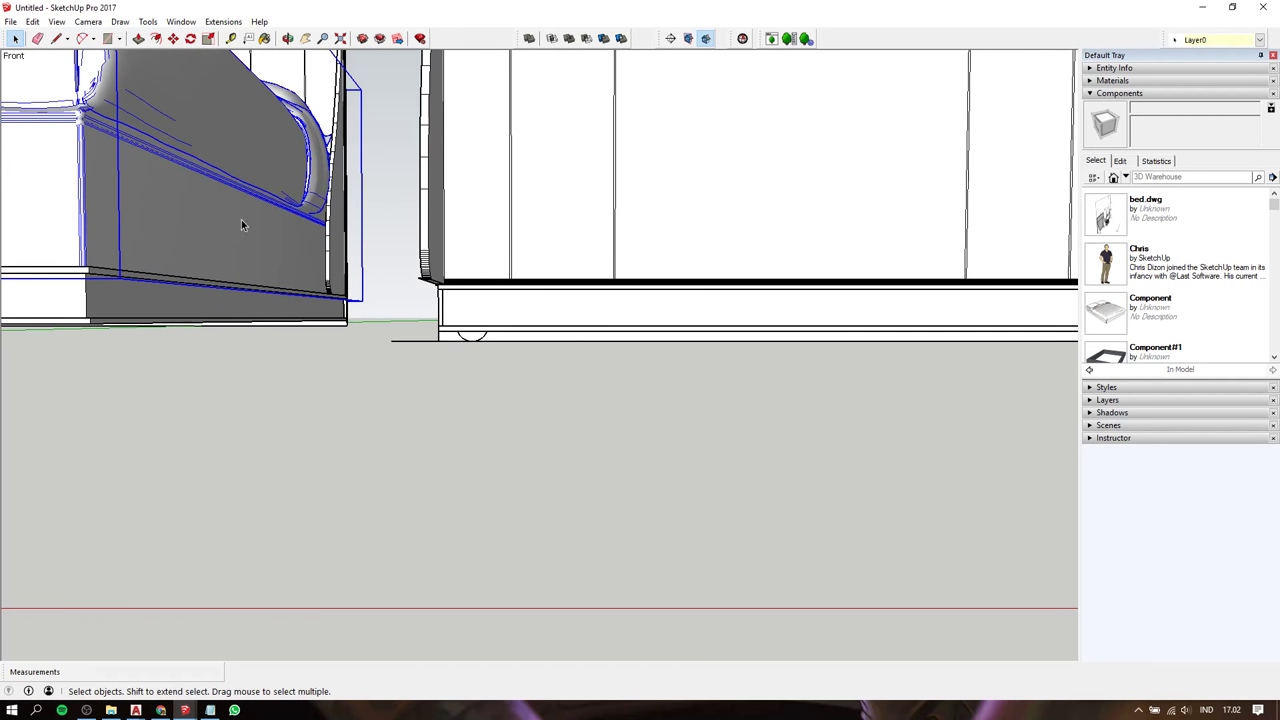
{"action": "left_click", "coordinate": [278, 317]}
{"action": "scroll", "coordinate": [484, 375], "scroll_direction": "up", "scroll_amount": 2}
{"action": "middle_click_drag", "start_coordinate": [480, 330], "coordinate": [441, 479]}
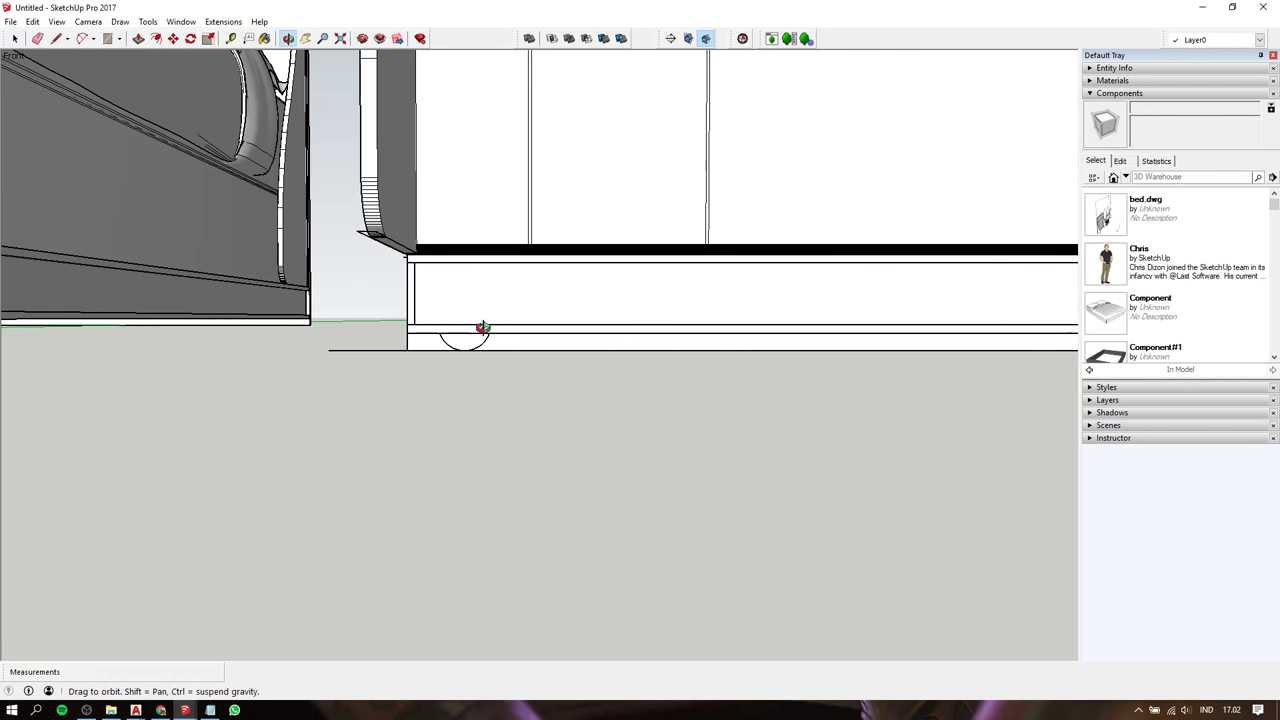
With the Circle tool active, zoom in close on the semicircle at the base's right section
{"action": "key", "text": "c"}
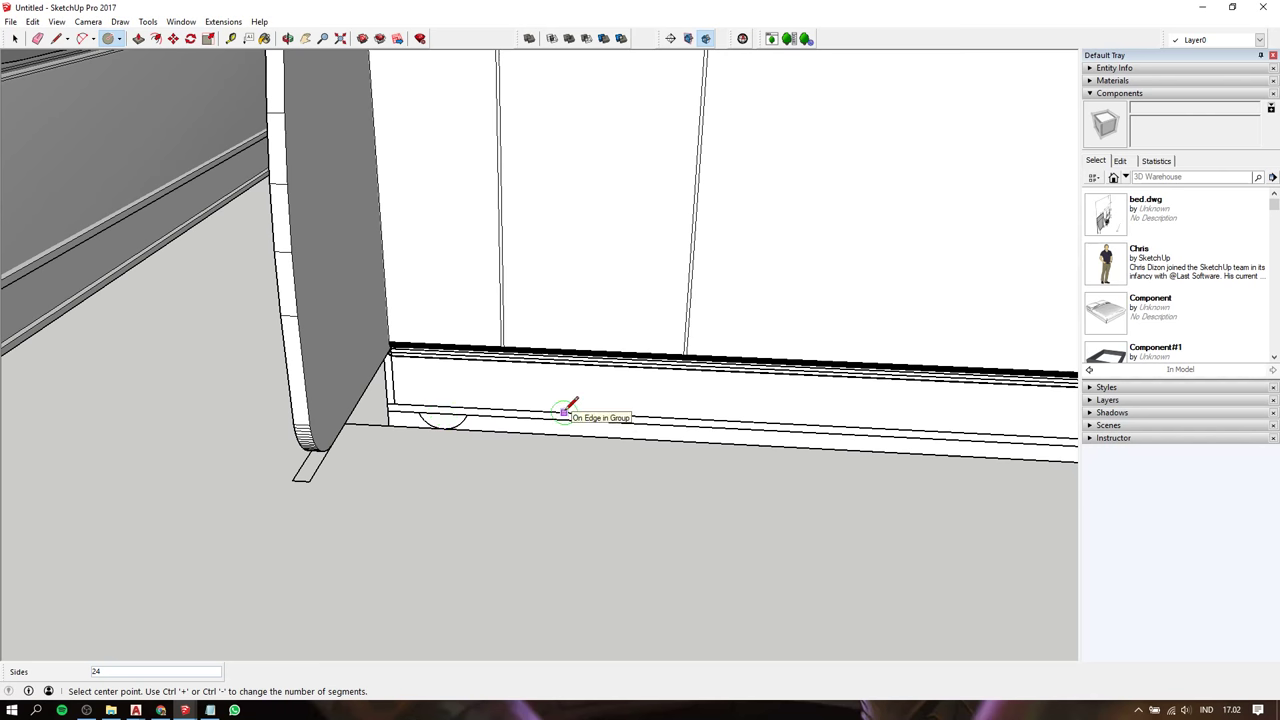
{"action": "scroll", "coordinate": [566, 380], "scroll_direction": "down", "scroll_amount": 1}
{"action": "scroll", "coordinate": [568, 345], "scroll_direction": "down", "scroll_amount": 4}
{"action": "scroll", "coordinate": [600, 345], "scroll_direction": "down", "scroll_amount": 2}
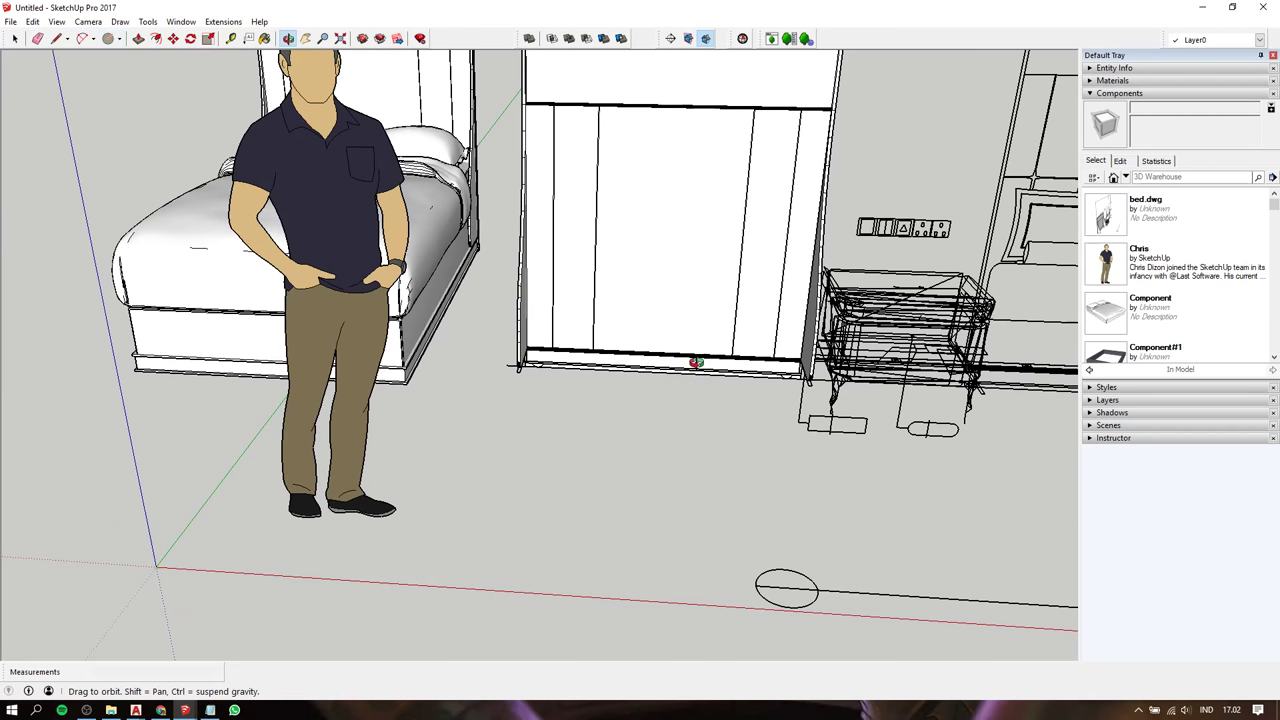
{"action": "middle_click_drag", "start_coordinate": [695, 362], "coordinate": [586, 273]}
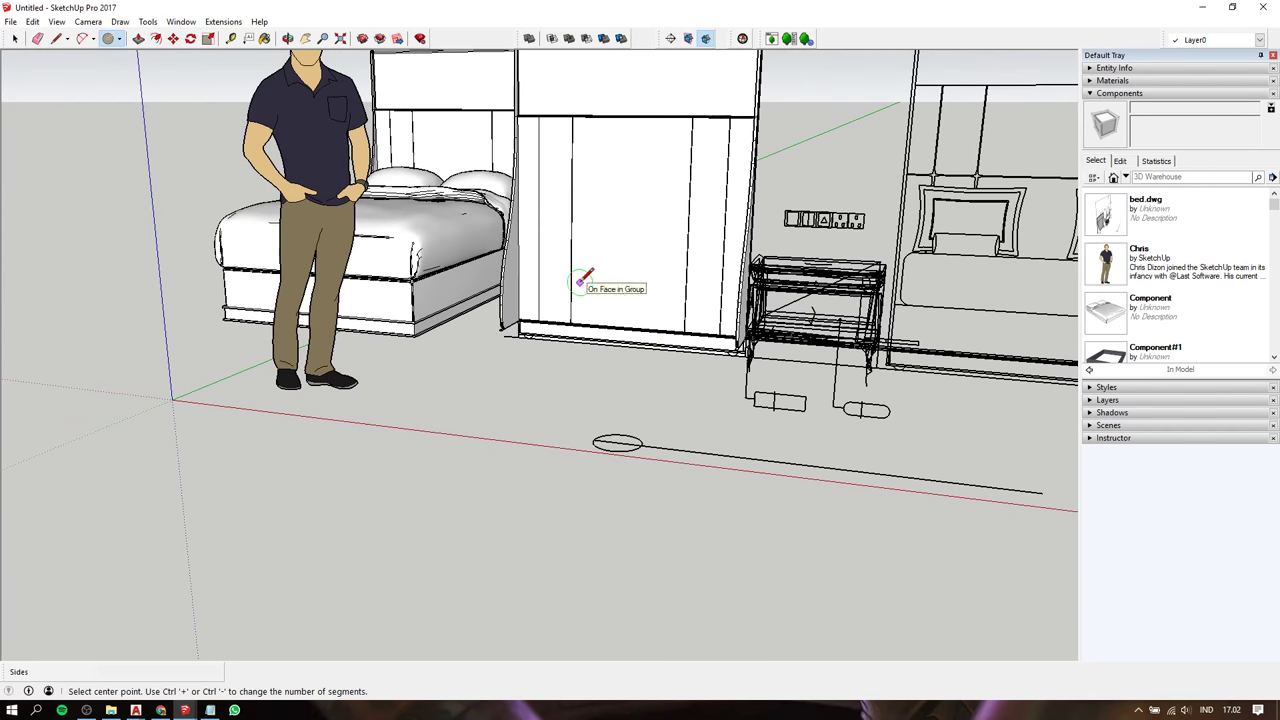
{"action": "mouse_move", "coordinate": [561, 292]}
{"action": "middle_mouse_down"}
{"action": "mouse_move", "coordinate": [724, 178]}
{"action": "mouse_move", "coordinate": [763, 174]}
{"action": "middle_mouse_up"}
{"action": "scroll", "coordinate": [571, 294], "scroll_direction": "up", "scroll_amount": 5}
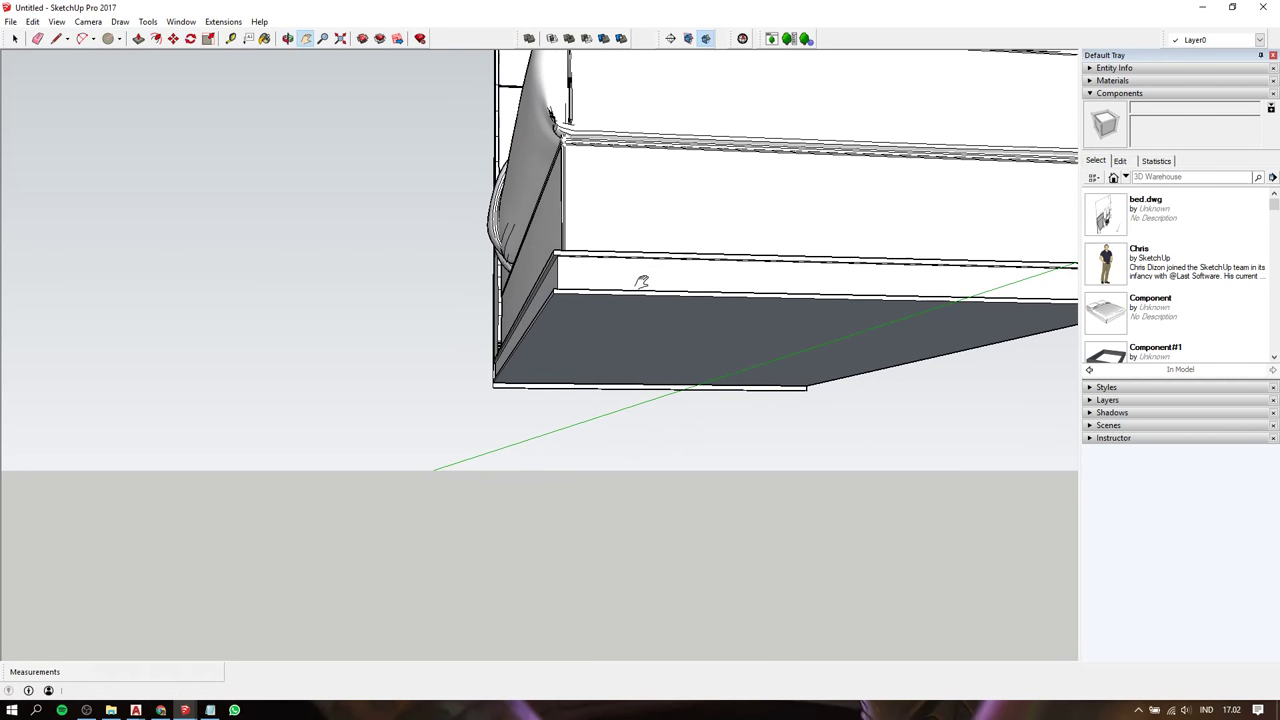
{"action": "mouse_move", "coordinate": [641, 282]}
{"action": "middle_mouse_down"}
{"action": "mouse_move", "coordinate": [920, 260]}
{"action": "mouse_move", "coordinate": [687, 258]}
{"action": "mouse_move", "coordinate": [671, 306]}
{"action": "mouse_move", "coordinate": [609, 394]}
{"action": "mouse_move", "coordinate": [591, 397]}
{"action": "middle_mouse_up"}
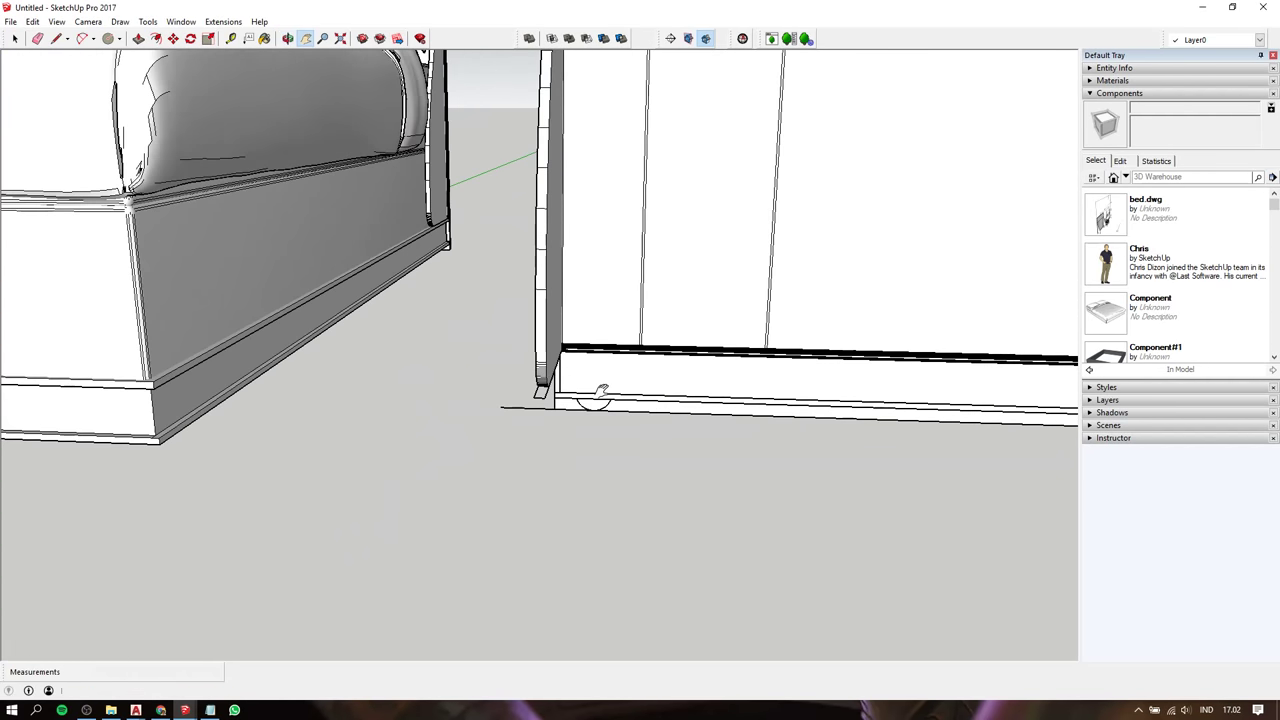
{"action": "scroll", "coordinate": [591, 400], "scroll_direction": "up", "scroll_amount": 3}
{"action": "scroll", "coordinate": [591, 398], "scroll_direction": "up", "scroll_amount": 3}
{"action": "scroll", "coordinate": [570, 409], "scroll_direction": "up", "scroll_amount": 2}
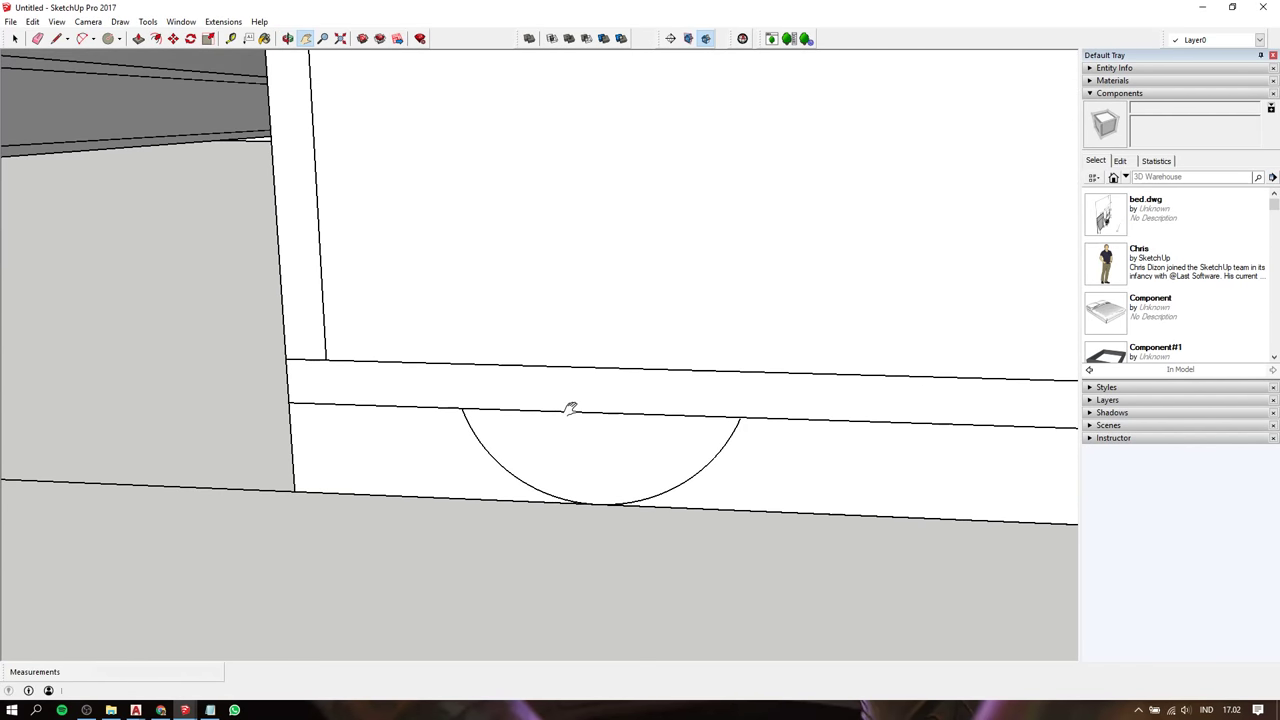
Close the semicircle's top with a straight chord and add a vertical divider through its midpoint
{"action": "key", "text": "c"}
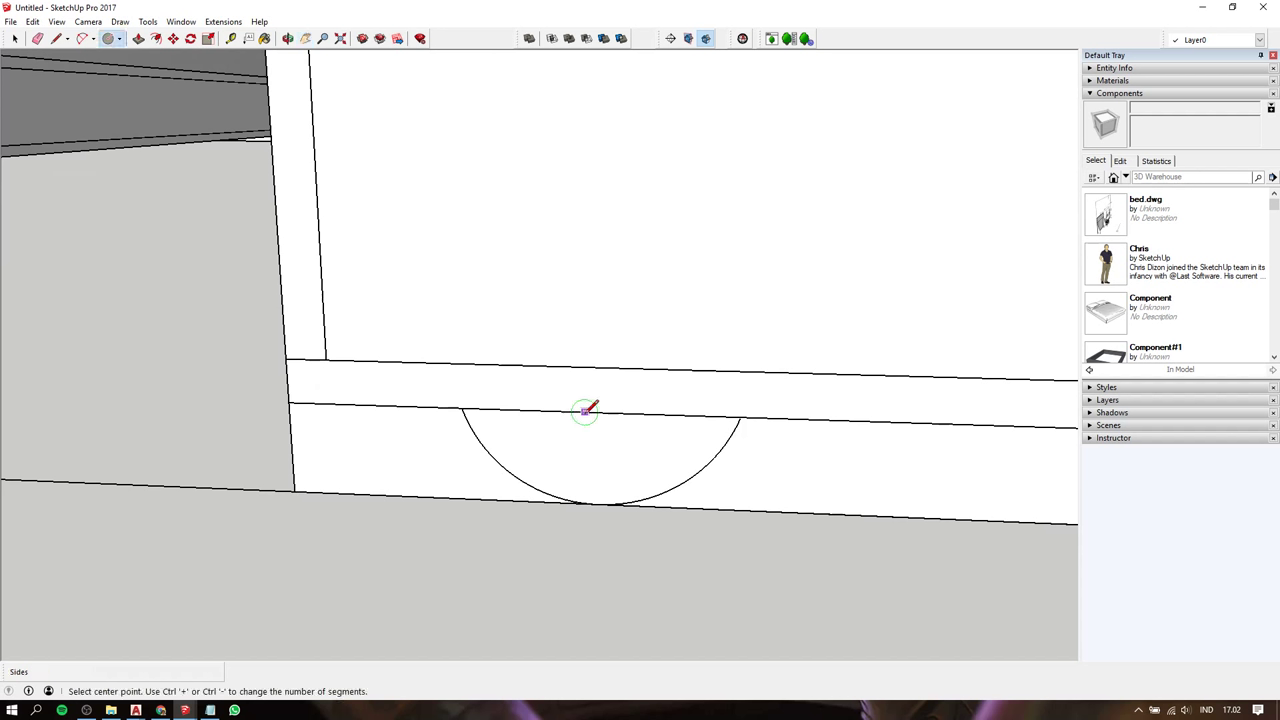
{"action": "key", "text": "l"}
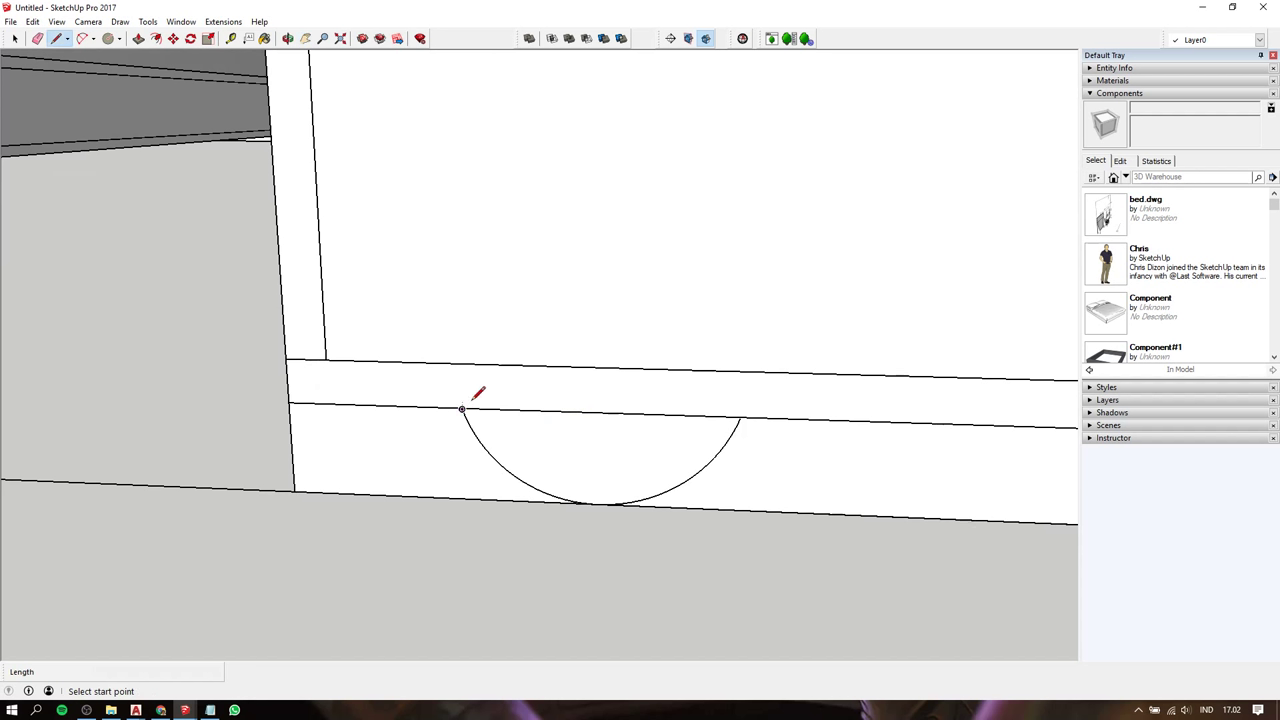
{"action": "left_click", "coordinate": [462, 408]}
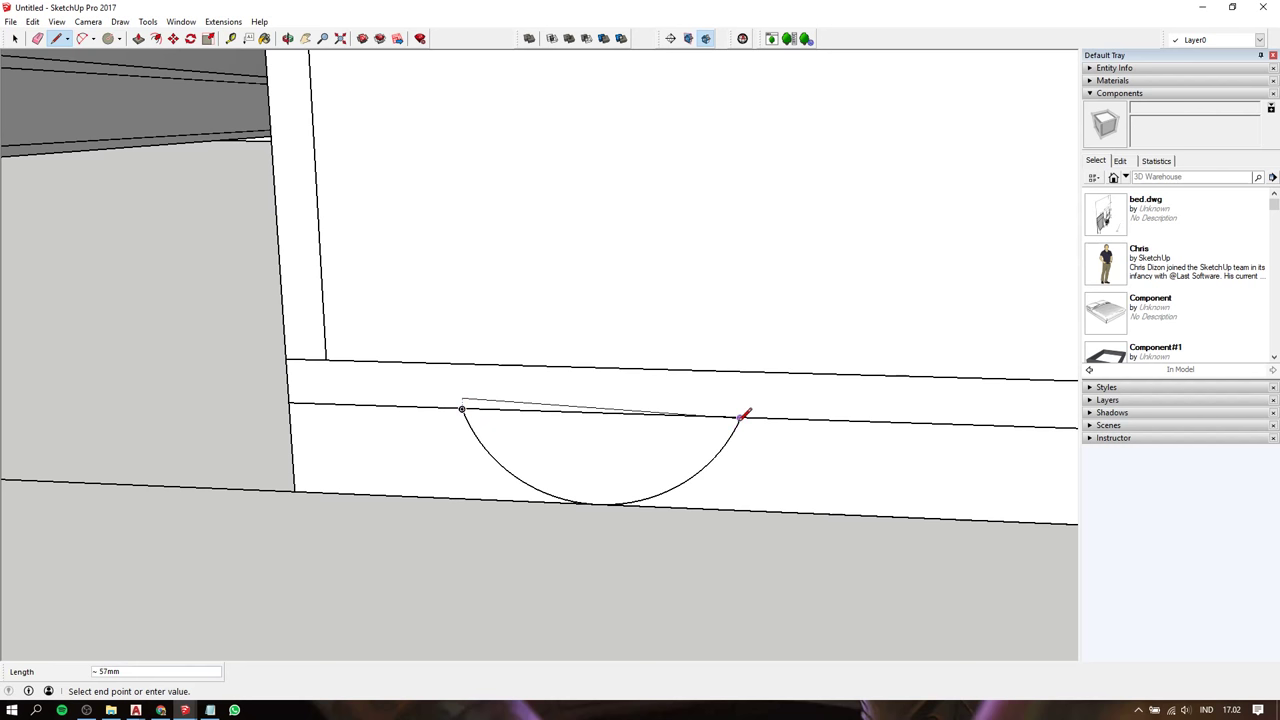
{"action": "key", "text": "space"}
{"action": "key", "text": "l"}
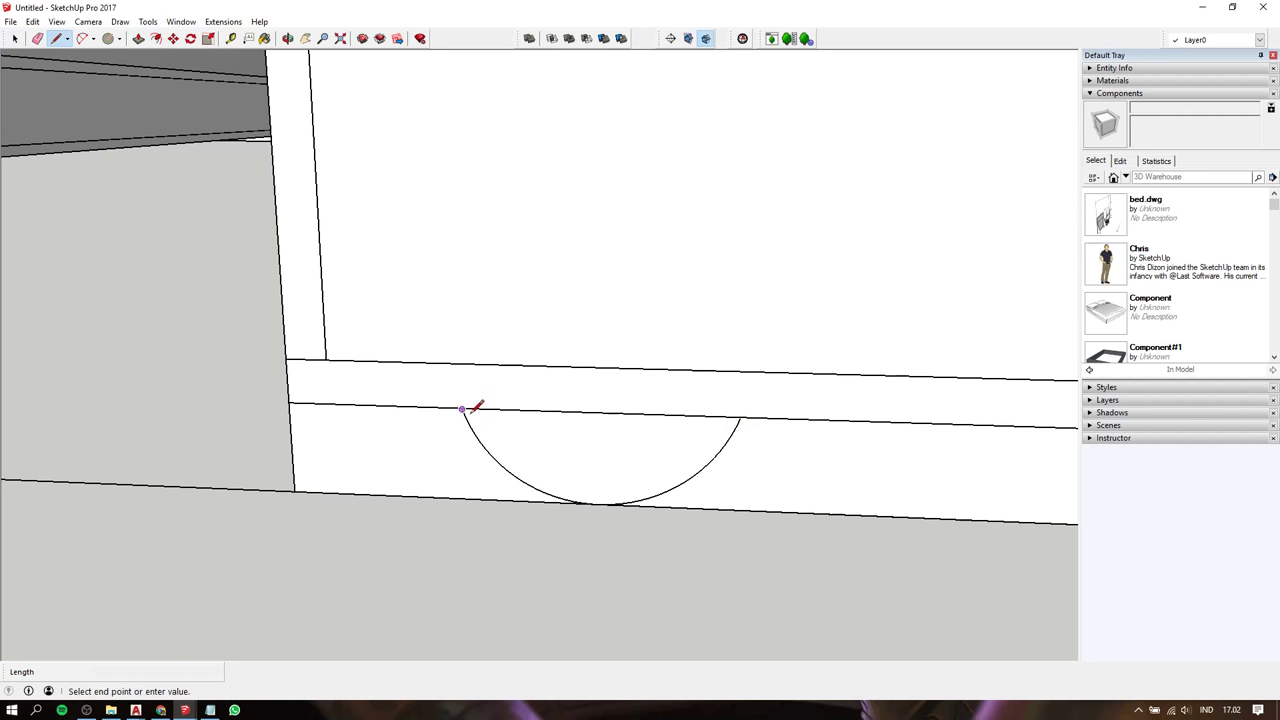
{"action": "left_click", "coordinate": [737, 418]}
{"action": "key", "text": "space"}
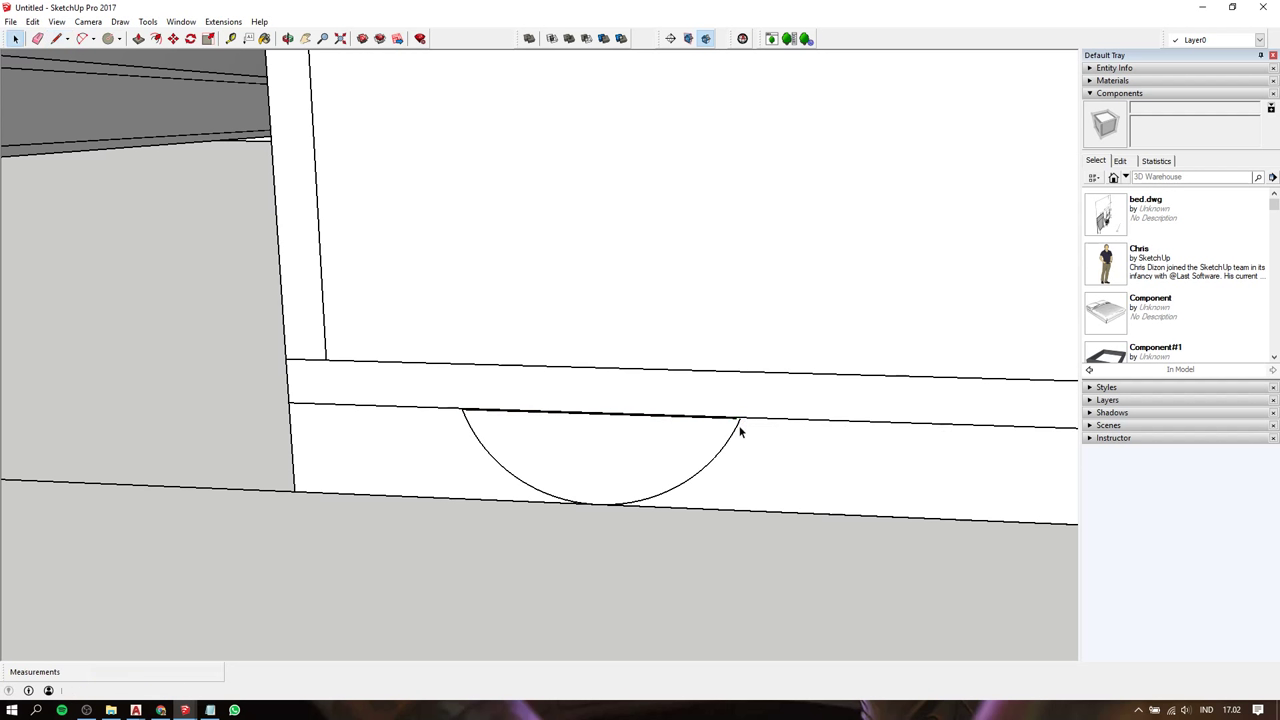
{"action": "key", "text": "l"}
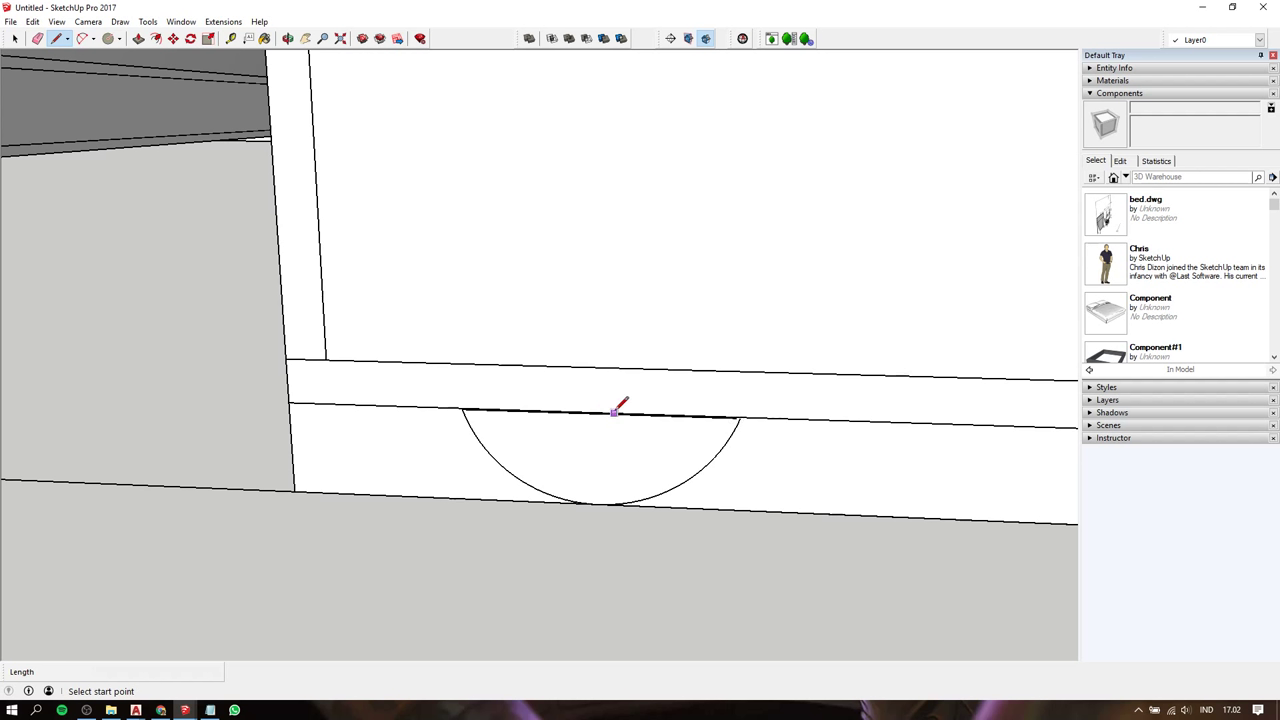
{"action": "left_click", "coordinate": [597, 412]}
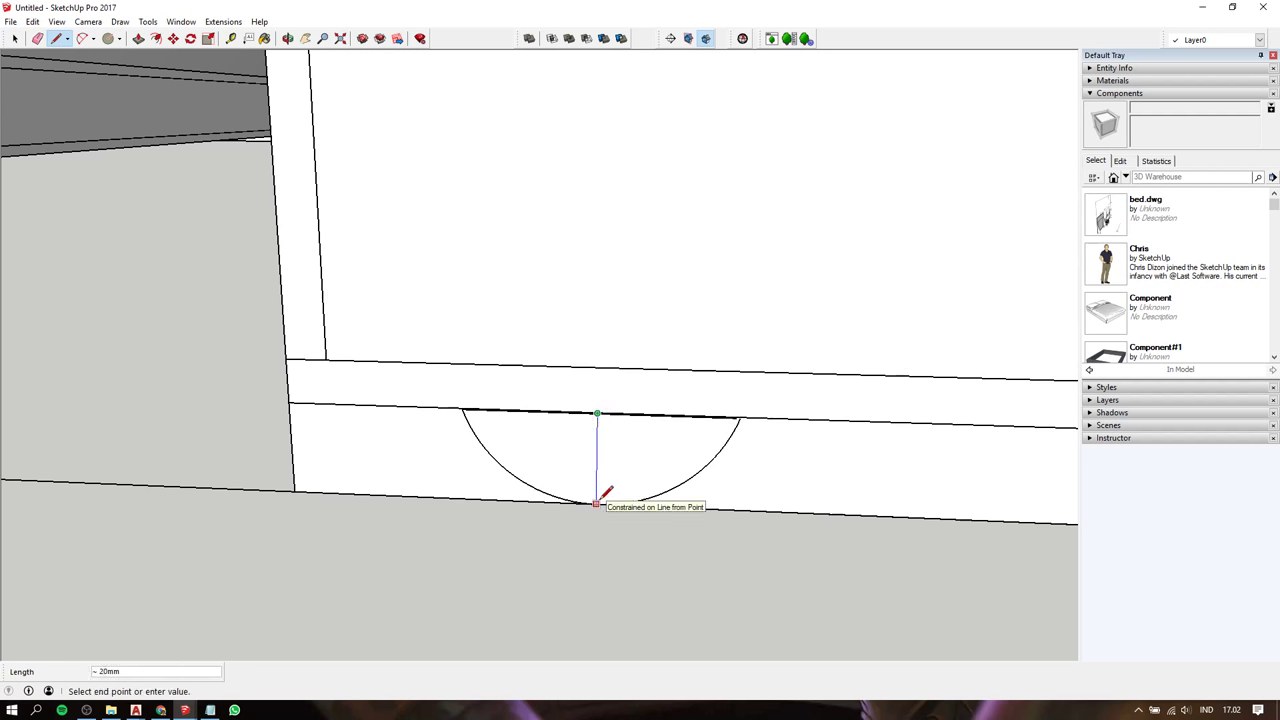
{"action": "left_click", "coordinate": [597, 502]}
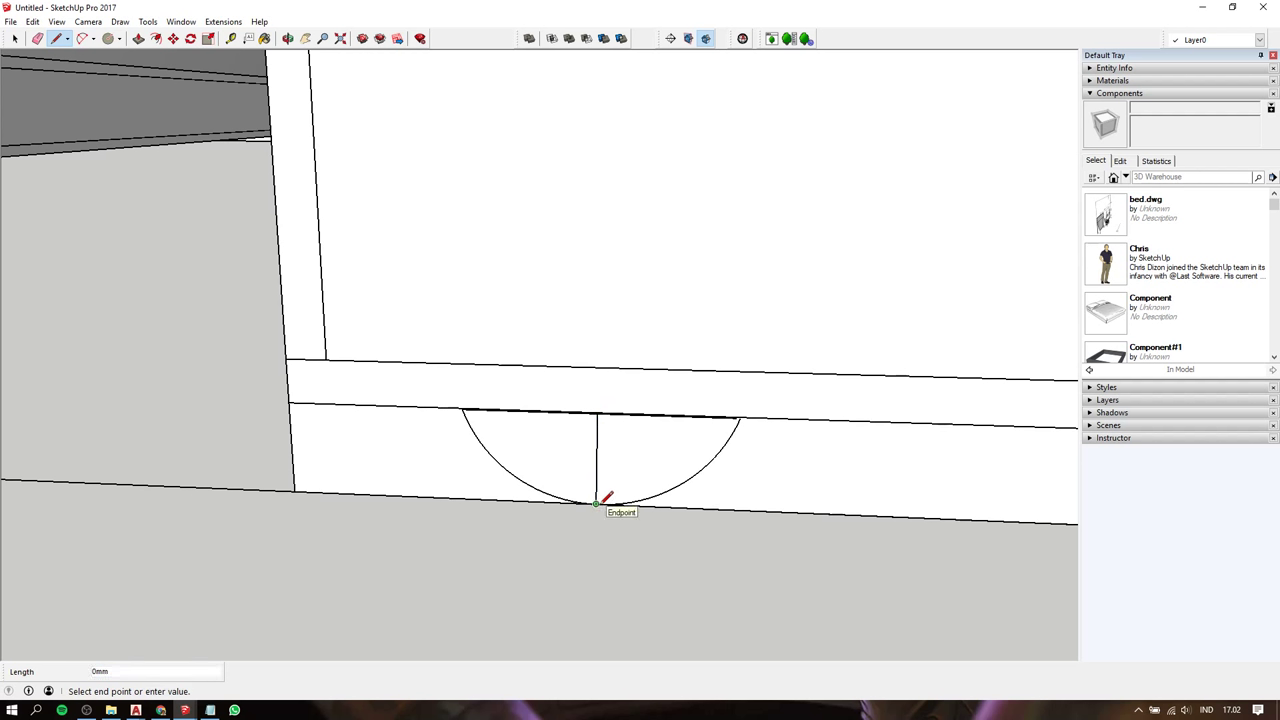
Draw an arc from the semicircle's bottom point to its right corner
{"action": "key", "text": "a"}
{"action": "left_click", "coordinate": [597, 503]}
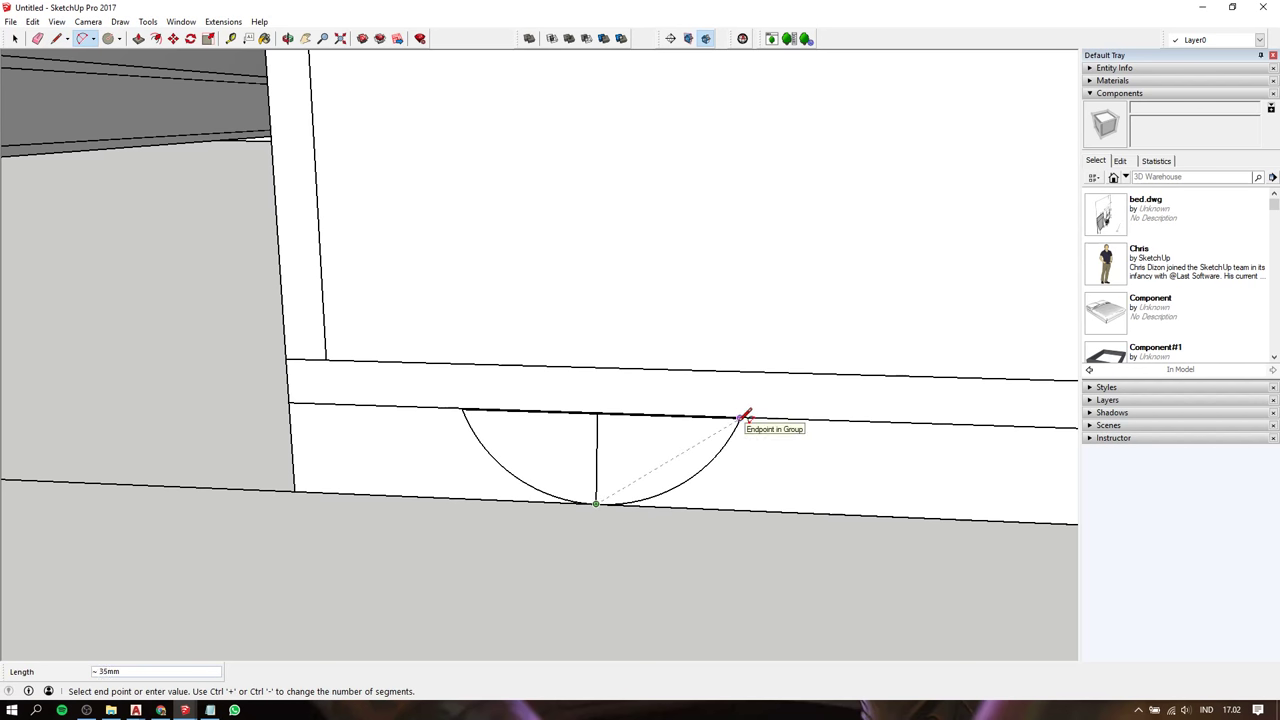
{"action": "left_click", "coordinate": [741, 416]}
{"action": "key", "text": "space"}
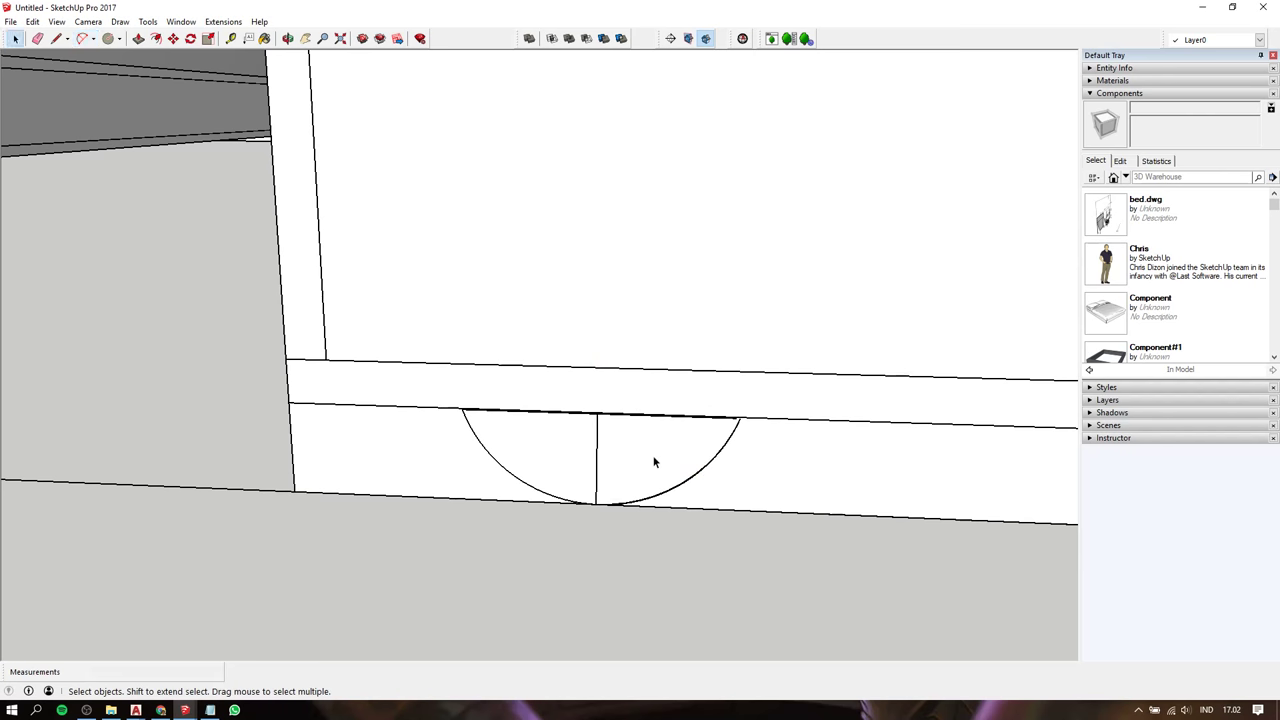
{"action": "triple_click", "coordinate": [654, 462]}
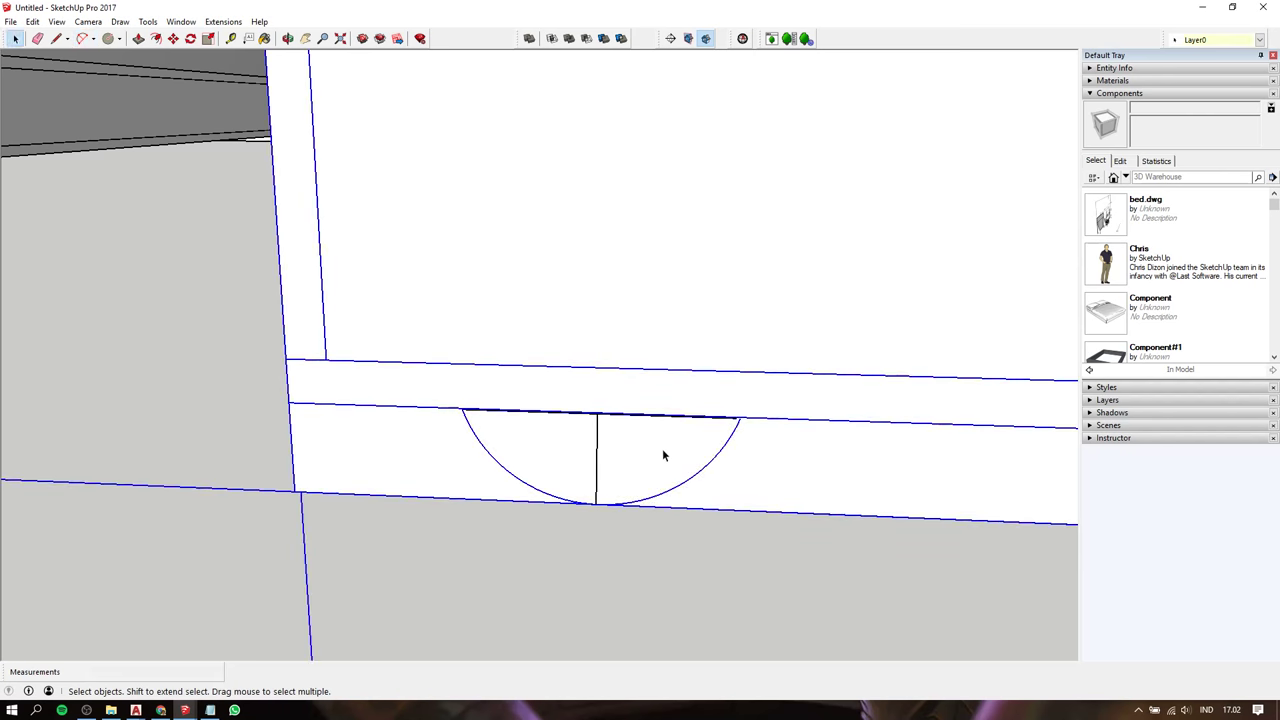
{"action": "scroll", "coordinate": [685, 441], "scroll_direction": "up", "scroll_amount": 2}
{"action": "scroll", "coordinate": [685, 441], "scroll_direction": "up", "scroll_amount": 2}
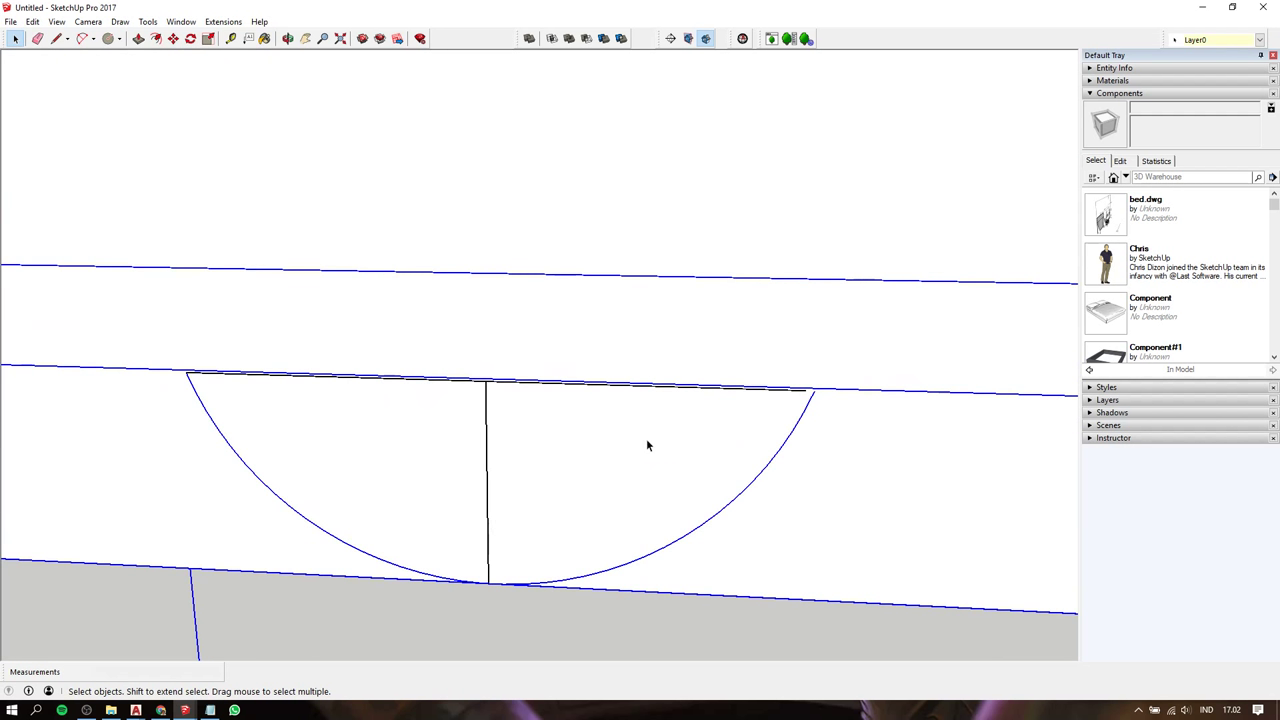
Draw a bulged arc from the right corner to the bottom point, closing the right quarter face
{"action": "left_click", "coordinate": [487, 393]}
{"action": "key", "text": "a"}
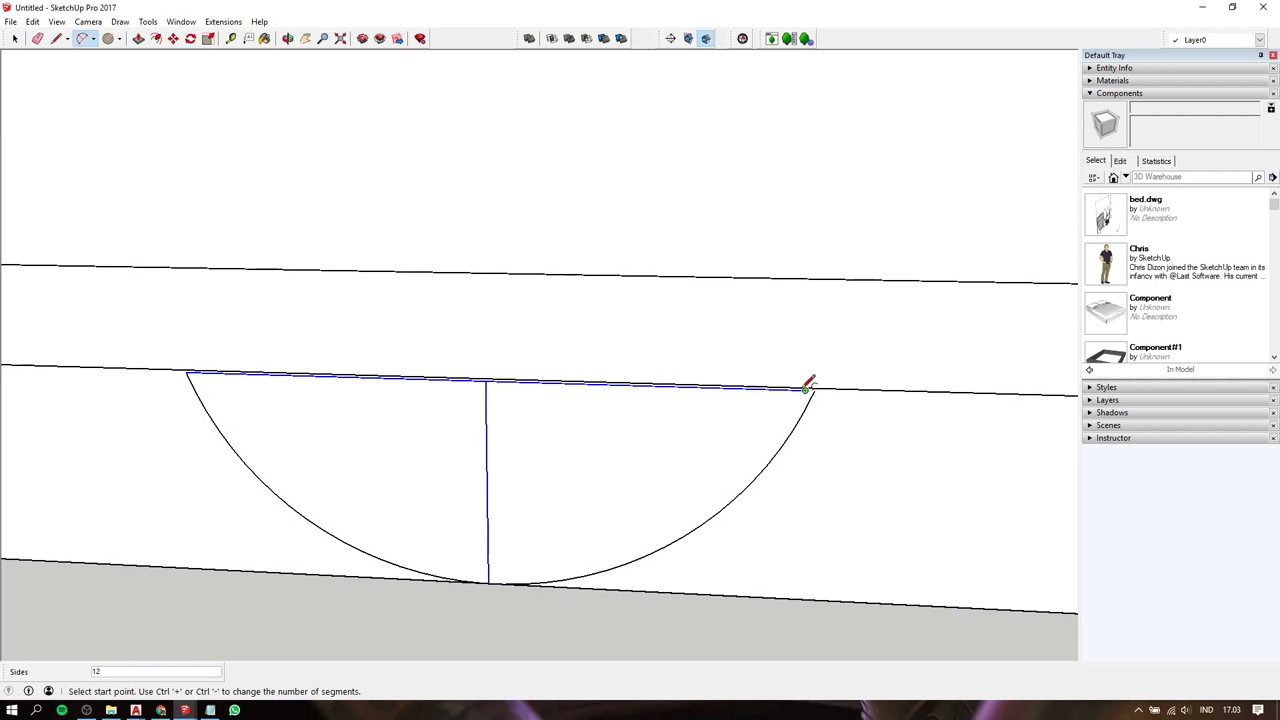
{"action": "left_click", "coordinate": [806, 390]}
{"action": "left_click", "coordinate": [488, 582]}
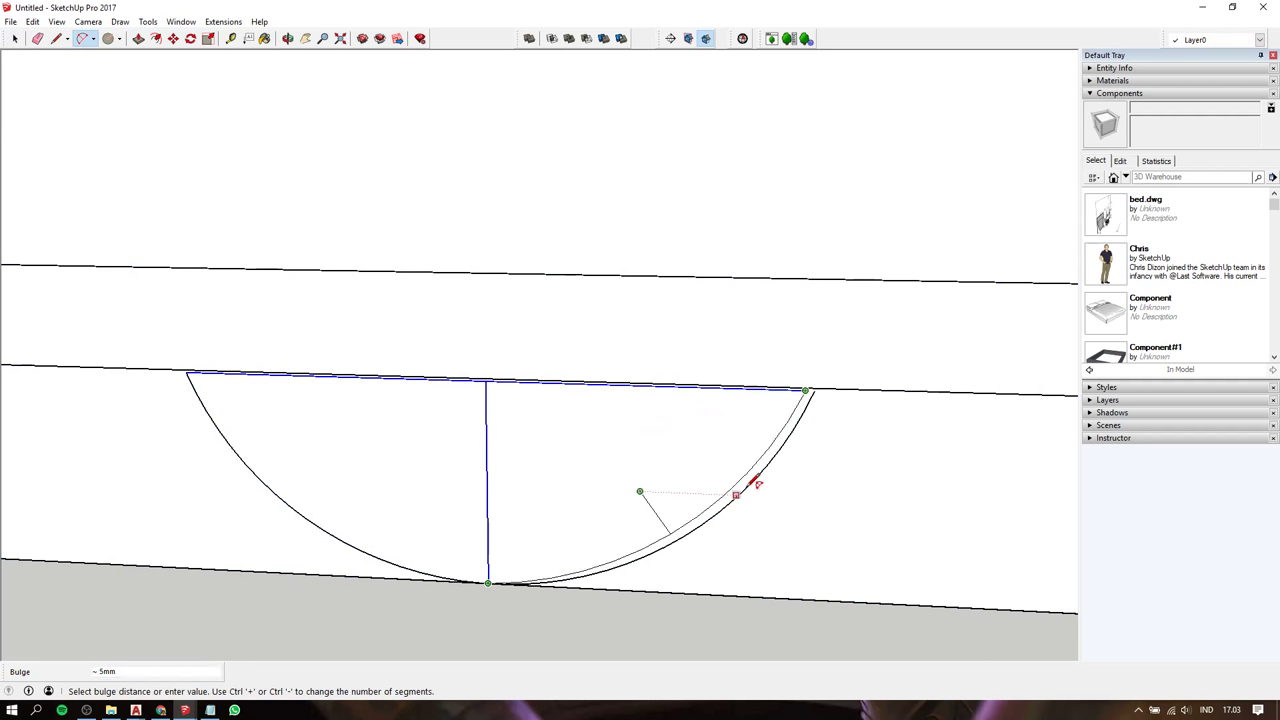
{"action": "left_click", "coordinate": [703, 517]}
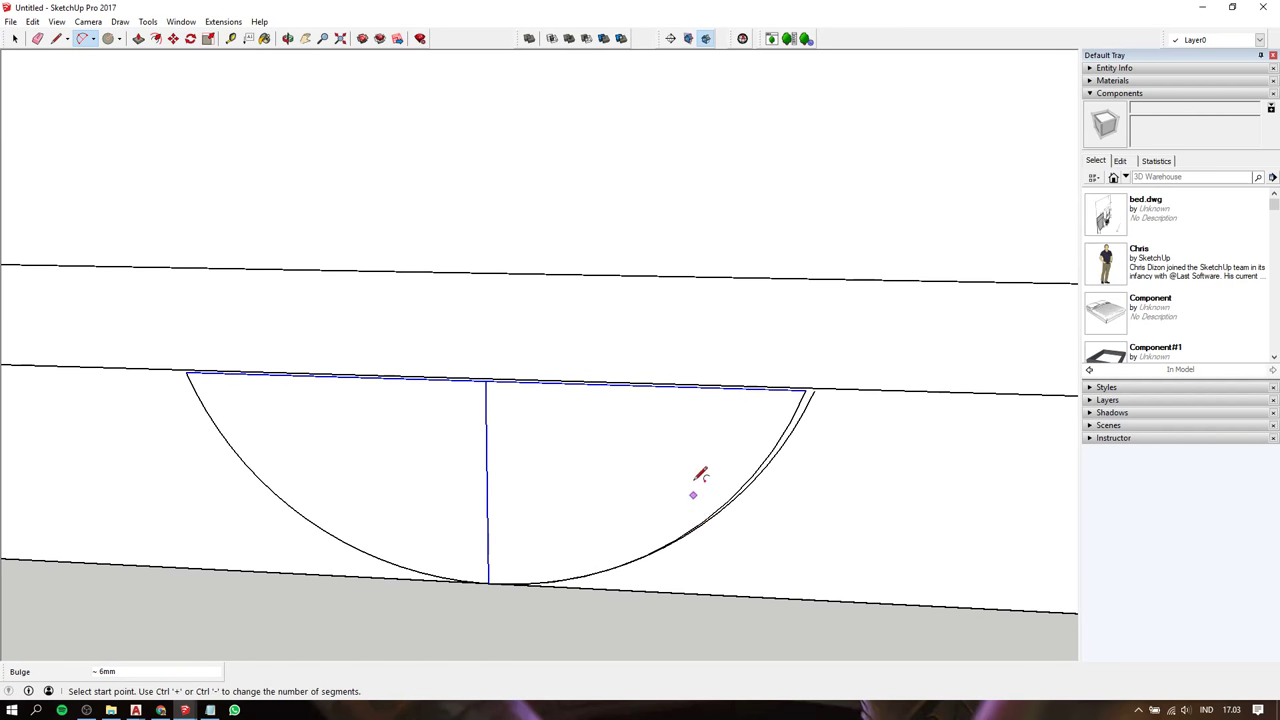
{"action": "key", "text": "space"}
{"action": "left_click", "coordinate": [682, 467]}
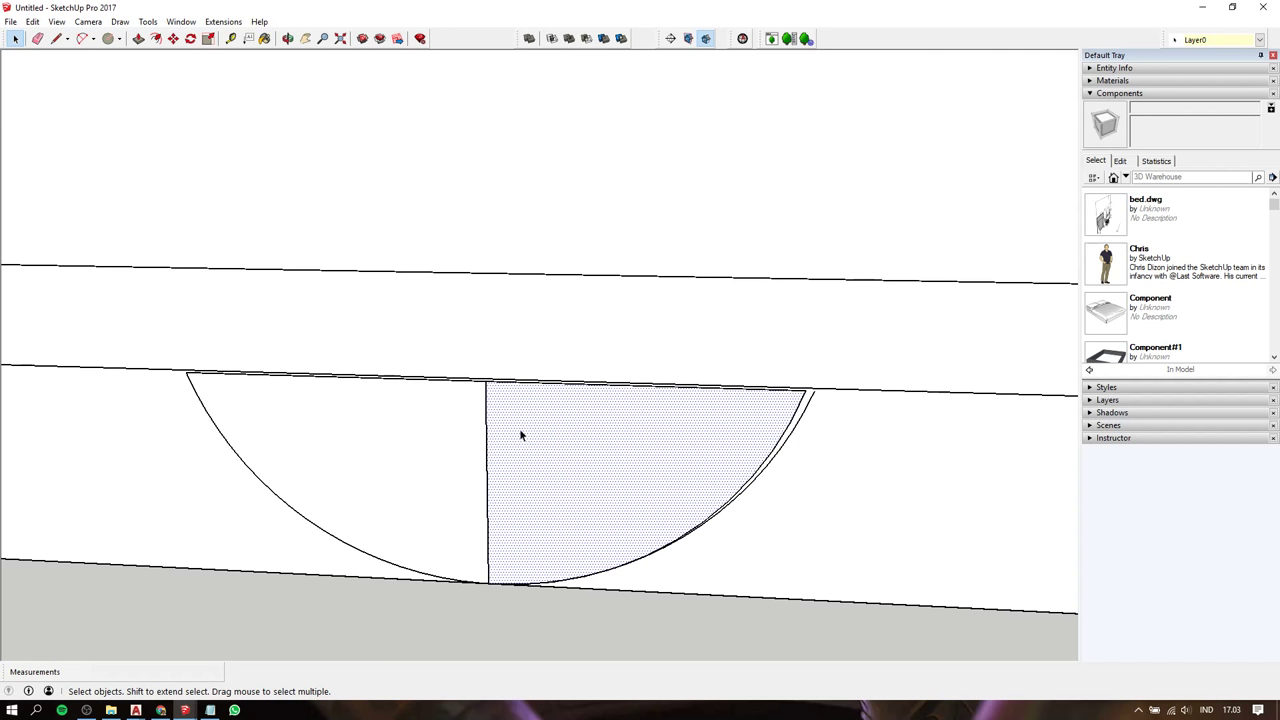
Try centring a circle on the arc's top endpoint, then cancel it
{"action": "middle_click_drag", "start_coordinate": [519, 428], "coordinate": [544, 428]}
{"action": "scroll", "coordinate": [544, 425], "scroll_direction": "down", "scroll_amount": 2}
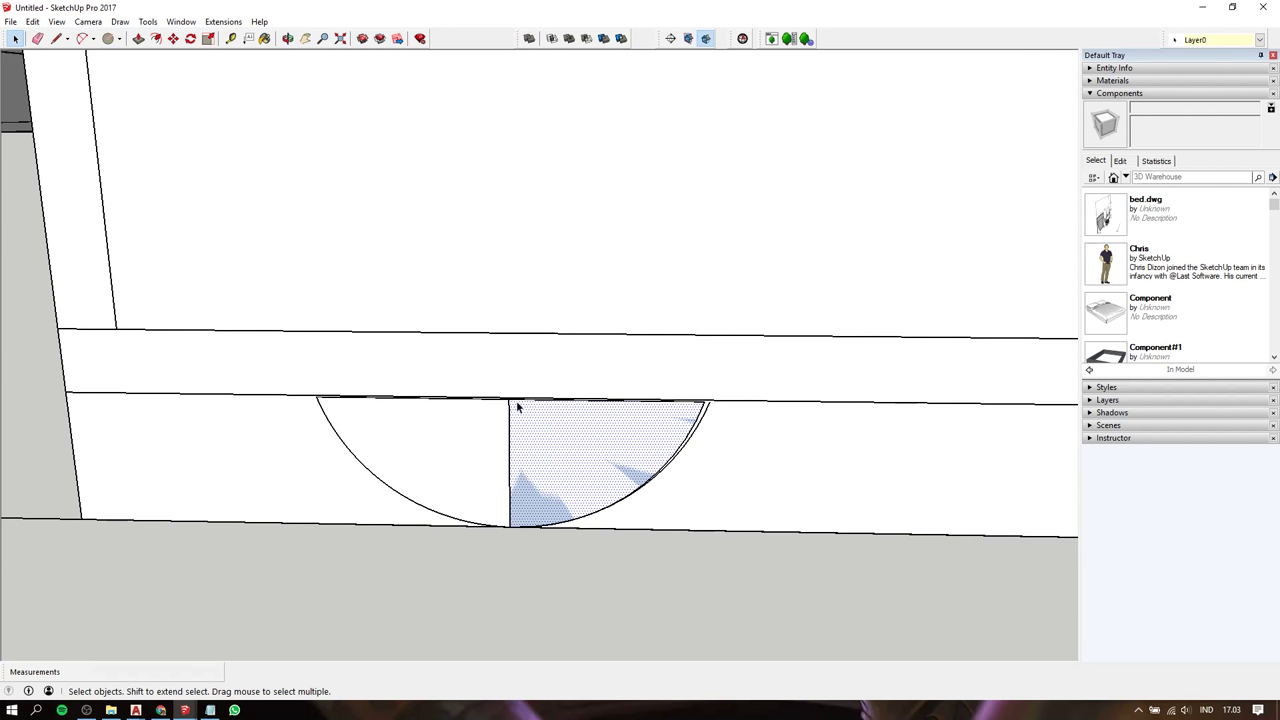
{"action": "key", "text": "c"}
{"action": "left_click", "coordinate": [509, 398]}
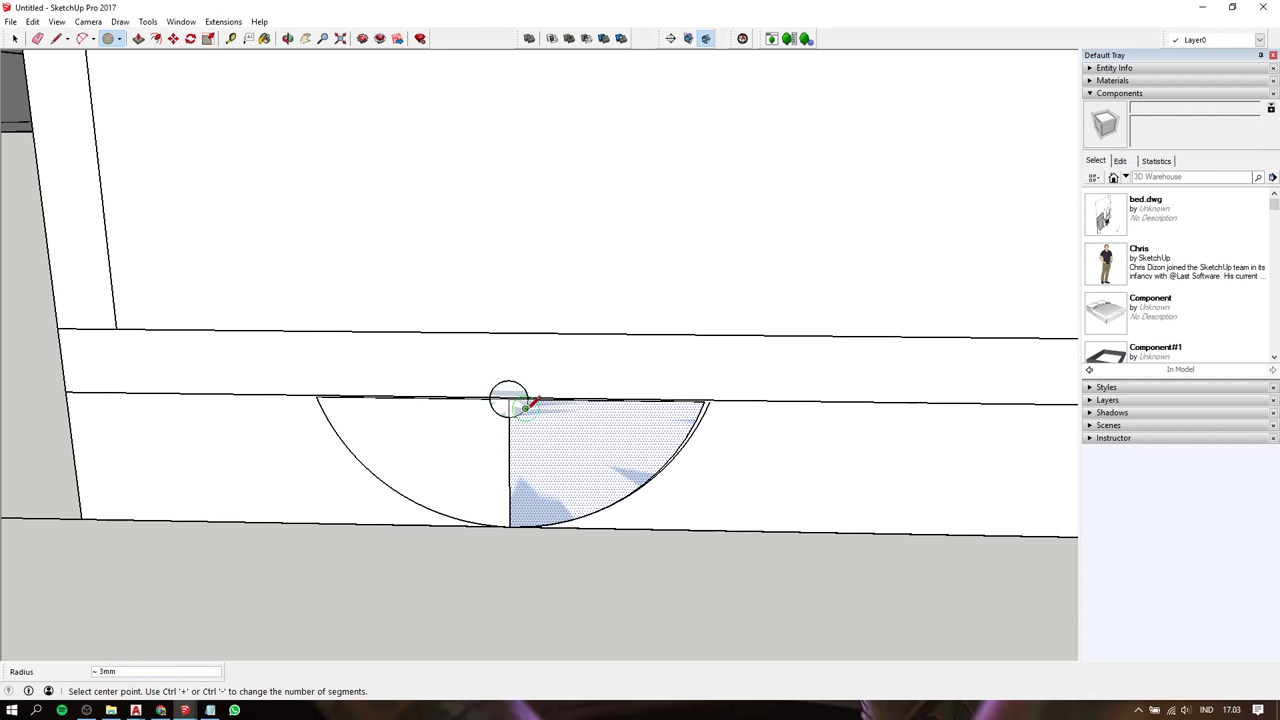
{"action": "key", "text": "Escape"}
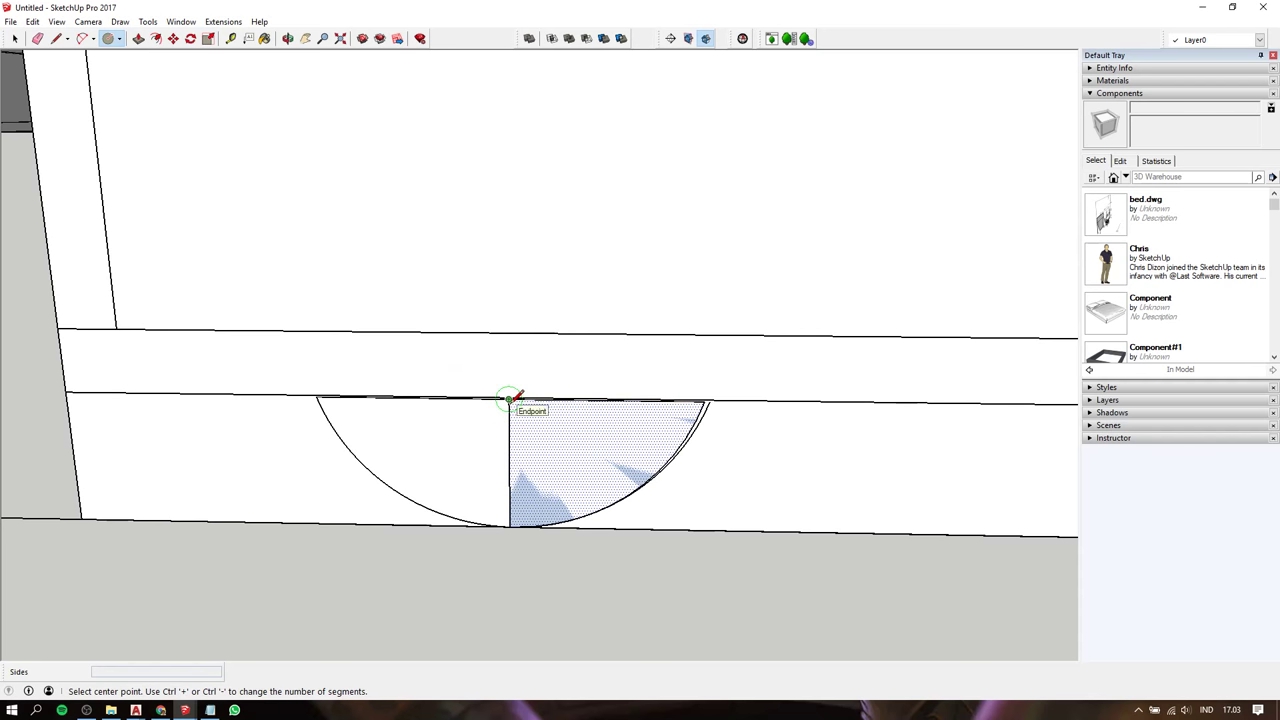
{"action": "left_click", "coordinate": [509, 398]}
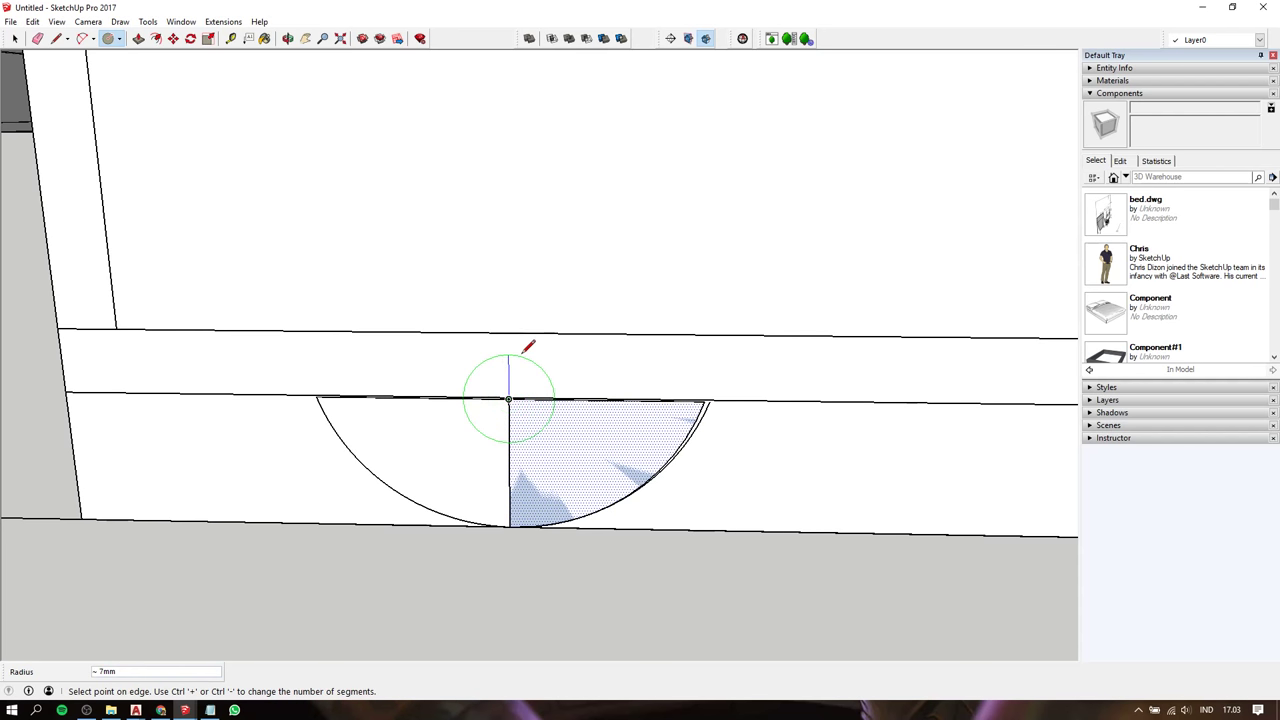
{"action": "key", "text": "space"}
{"action": "scroll", "coordinate": [516, 420], "scroll_direction": "down", "scroll_amount": 2}
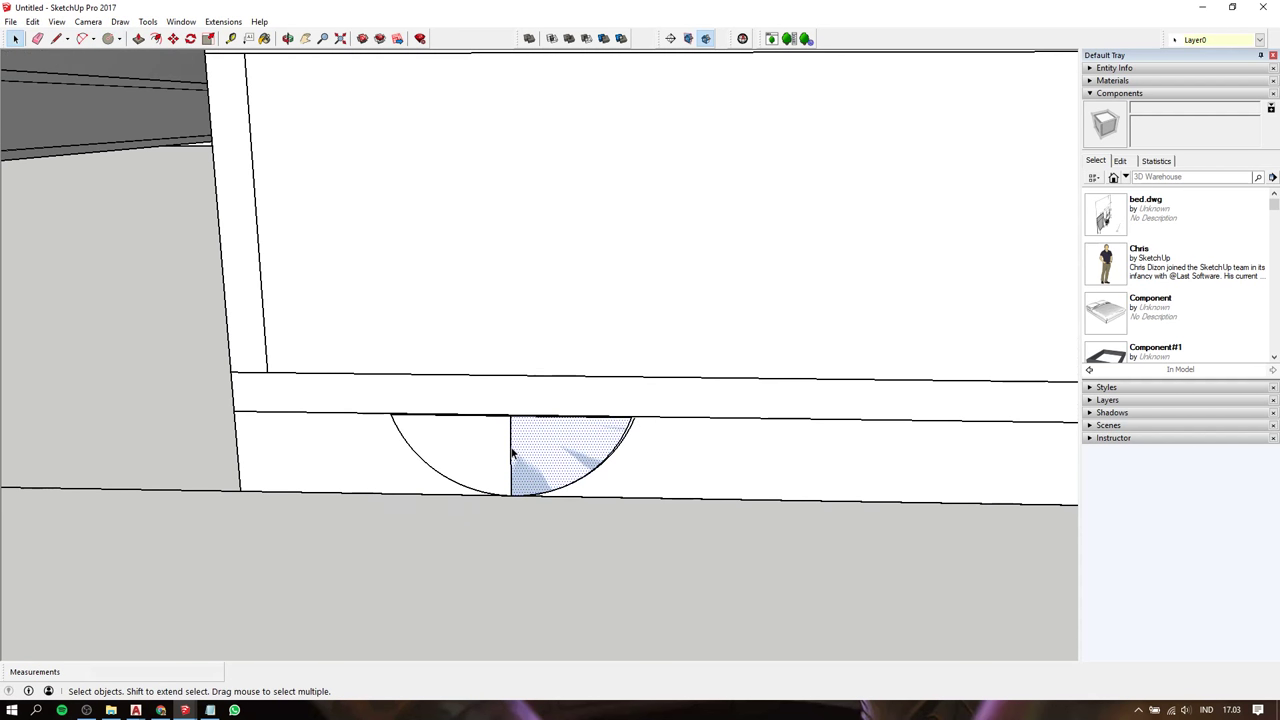
{"action": "scroll", "coordinate": [514, 451], "scroll_direction": "down", "scroll_amount": 2}
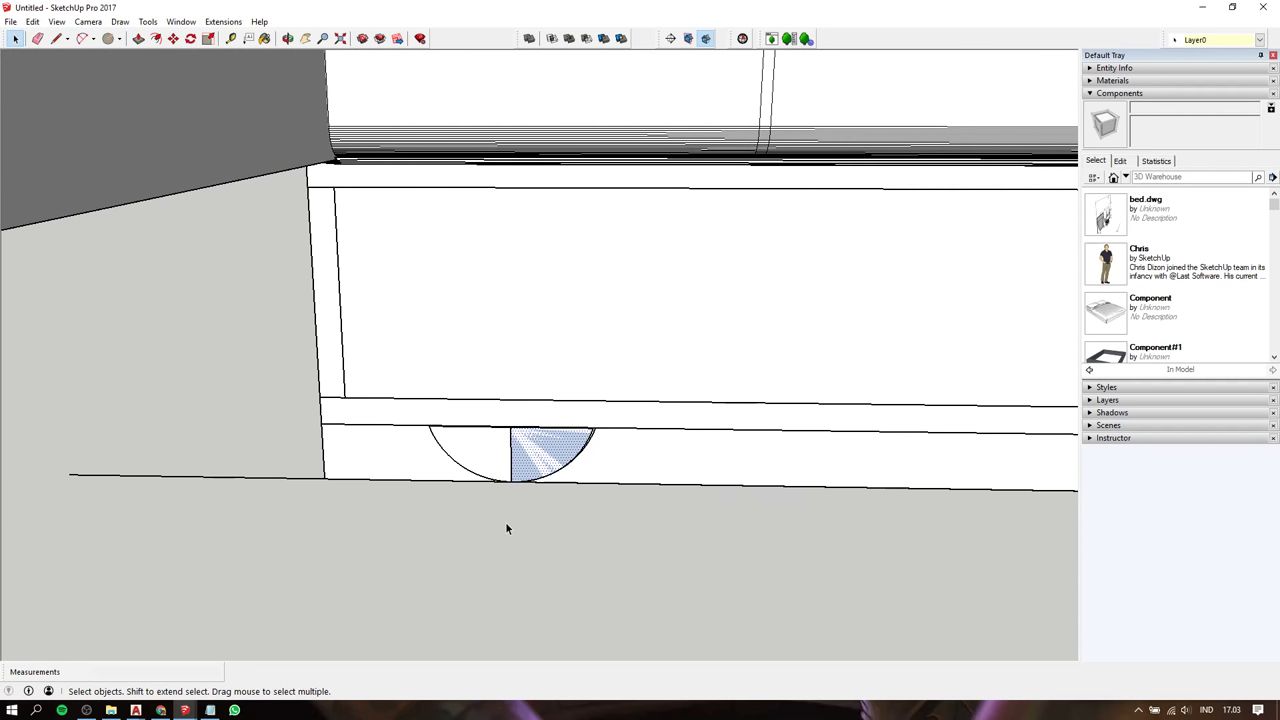
Draw a guide line from the semicircle's bottom point down to the floor below the bed
{"action": "key", "text": "c"}
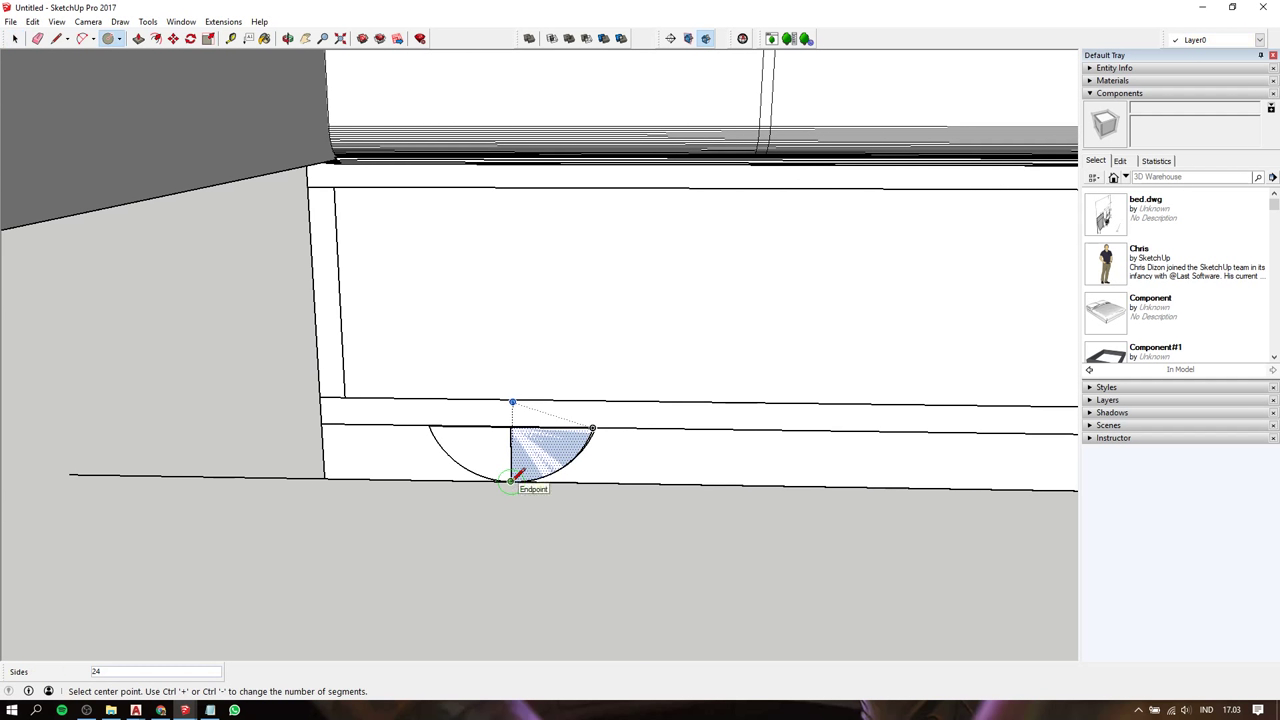
{"action": "key", "text": "l"}
{"action": "left_click", "coordinate": [510, 481]}
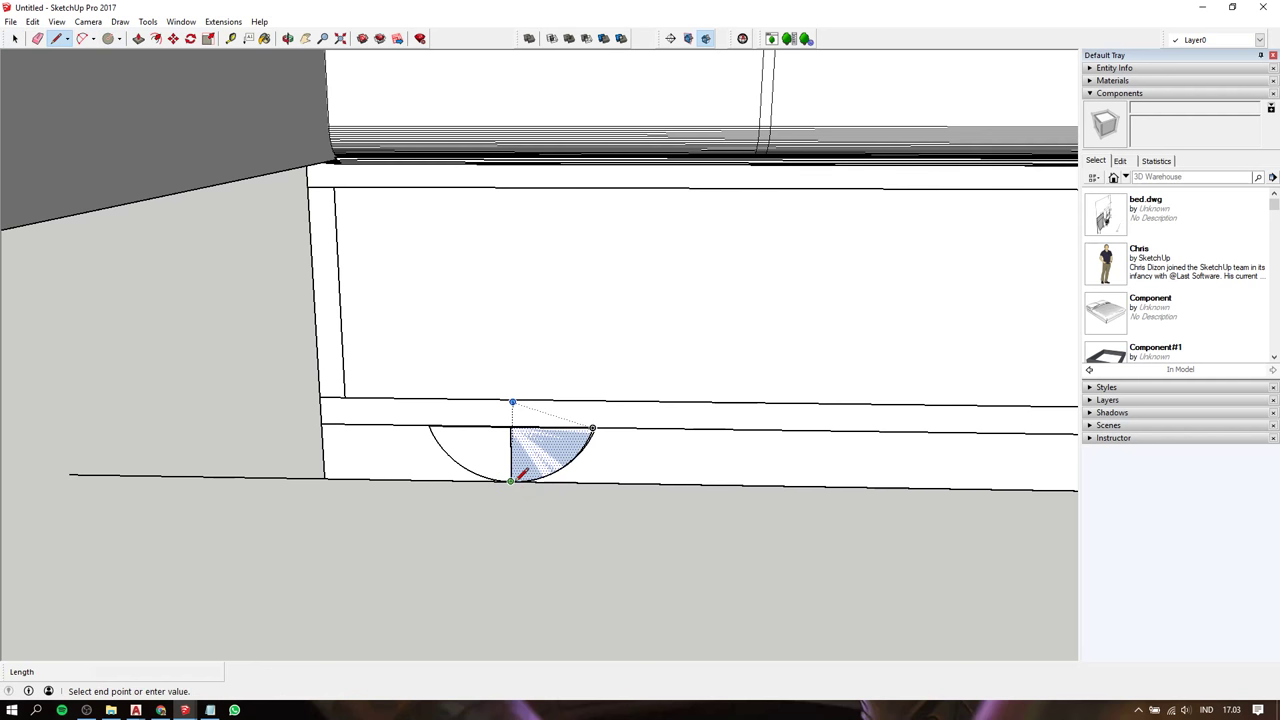
{"action": "left_click", "coordinate": [499, 542]}
{"action": "key", "text": "c"}
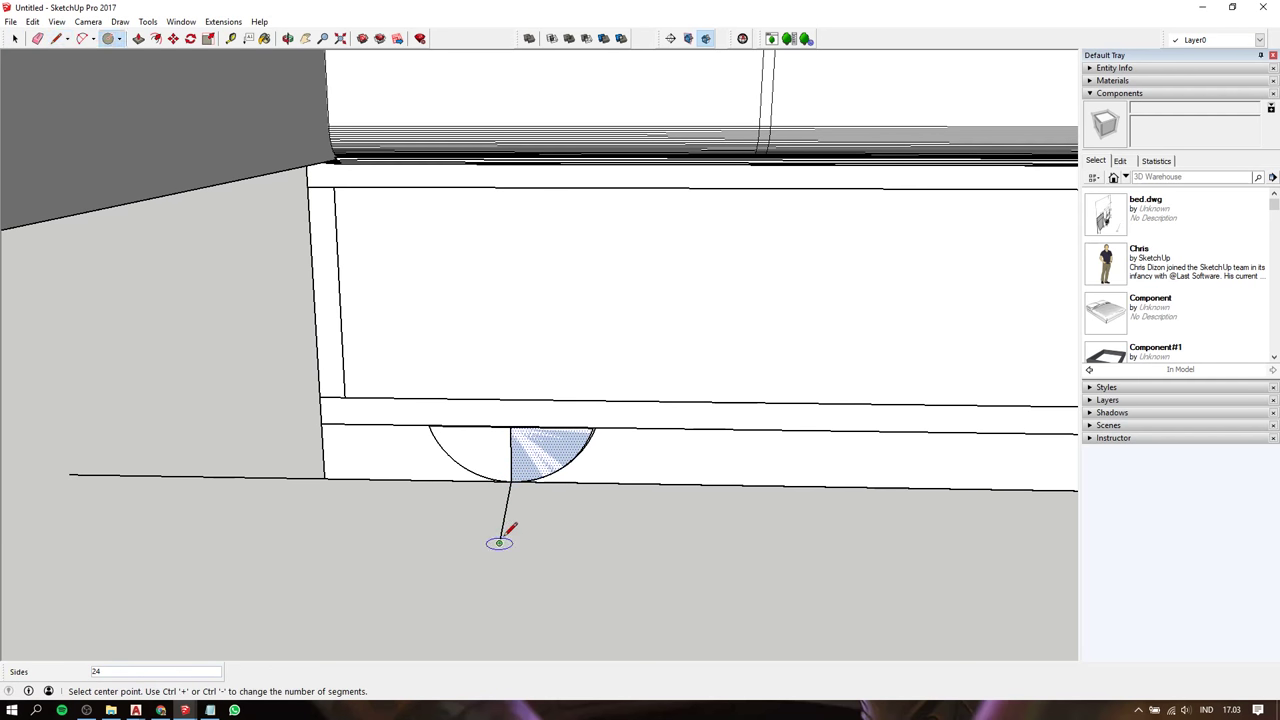
{"action": "left_click", "coordinate": [499, 543]}
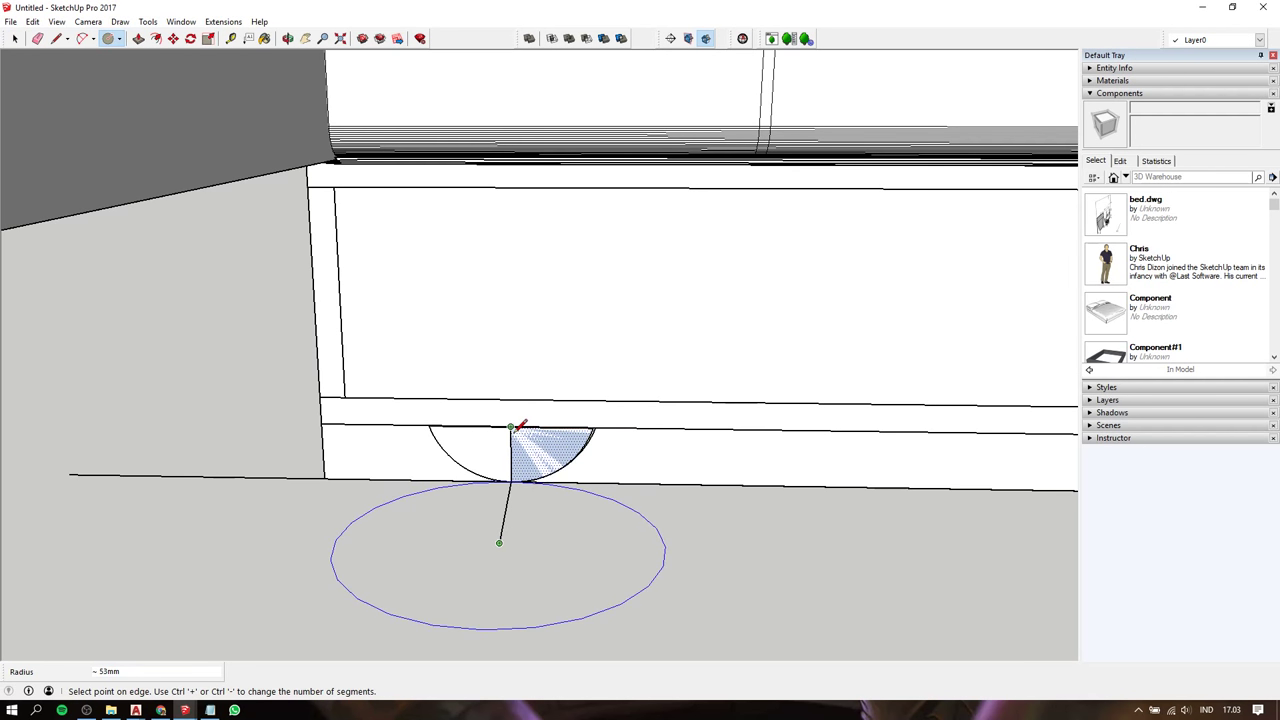
{"action": "mouse_move", "coordinate": [500, 449]}
{"action": "middle_mouse_down"}
{"action": "mouse_move", "coordinate": [575, 399]}
{"action": "mouse_move", "coordinate": [531, 406]}
{"action": "middle_mouse_up"}
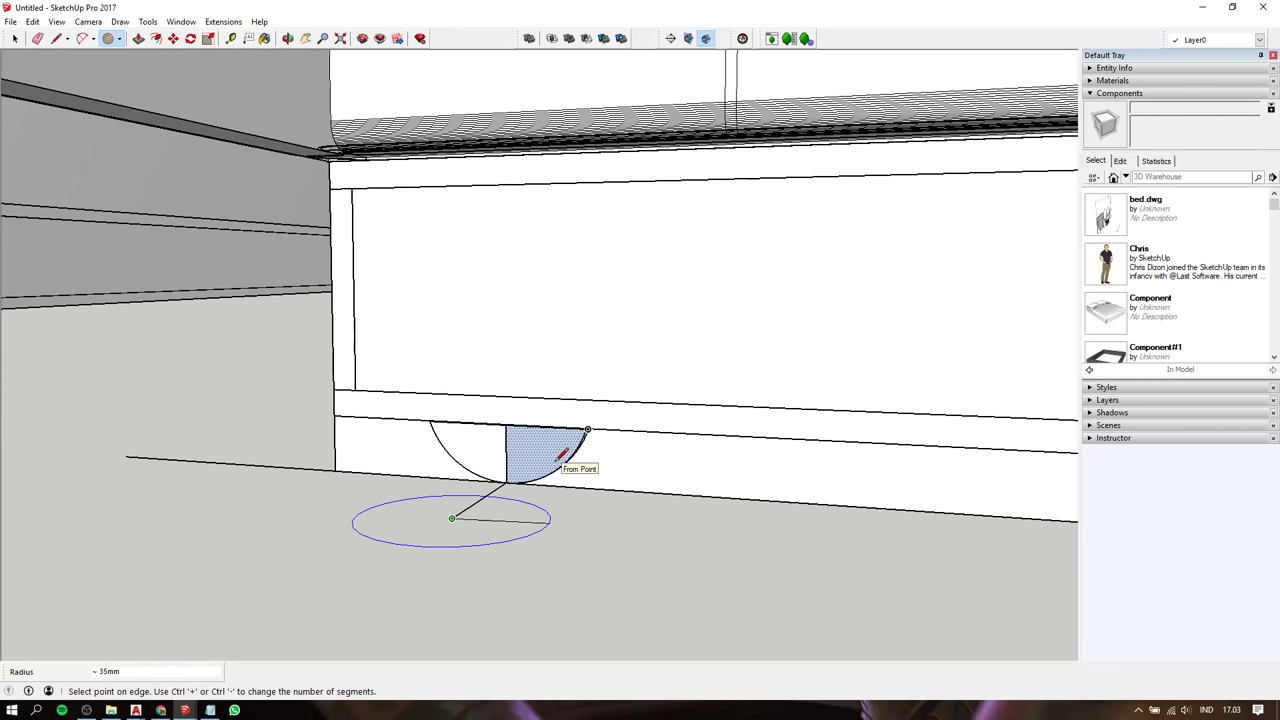
{"action": "key", "text": "space"}
{"action": "middle_click_drag", "start_coordinate": [548, 482], "coordinate": [591, 509]}
{"action": "key", "text": "l"}
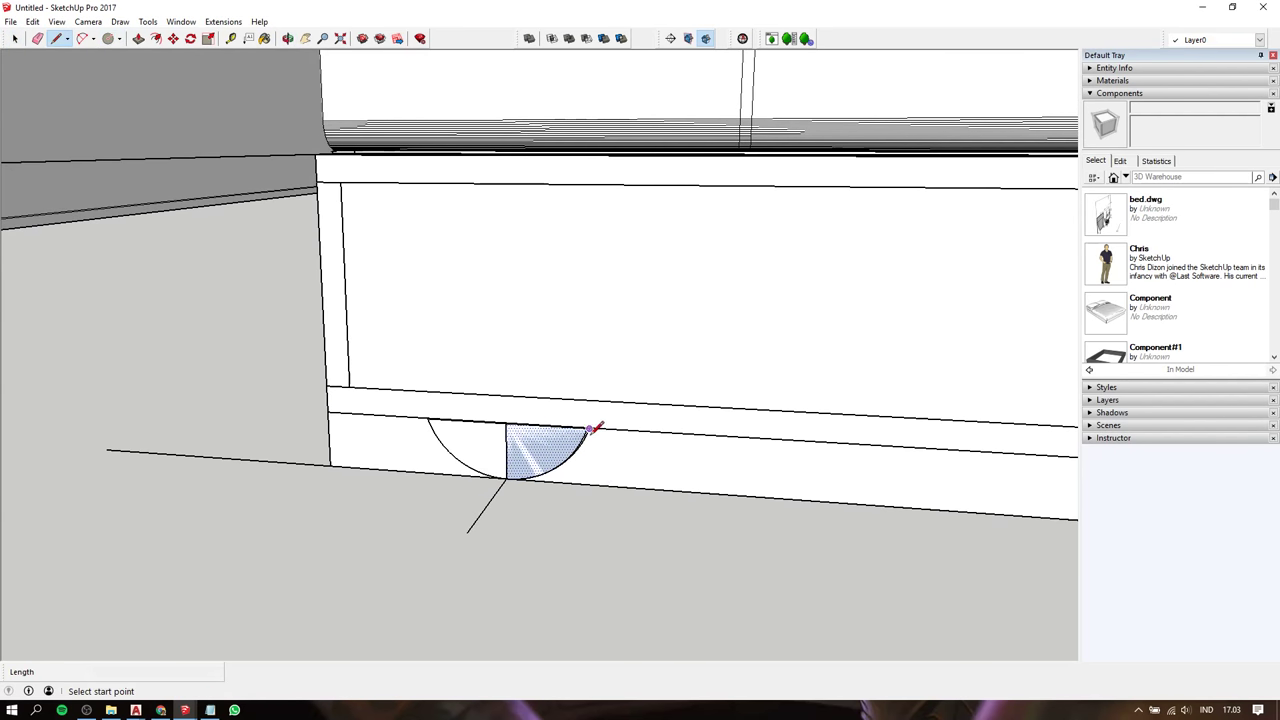
{"action": "left_click", "coordinate": [588, 429]}
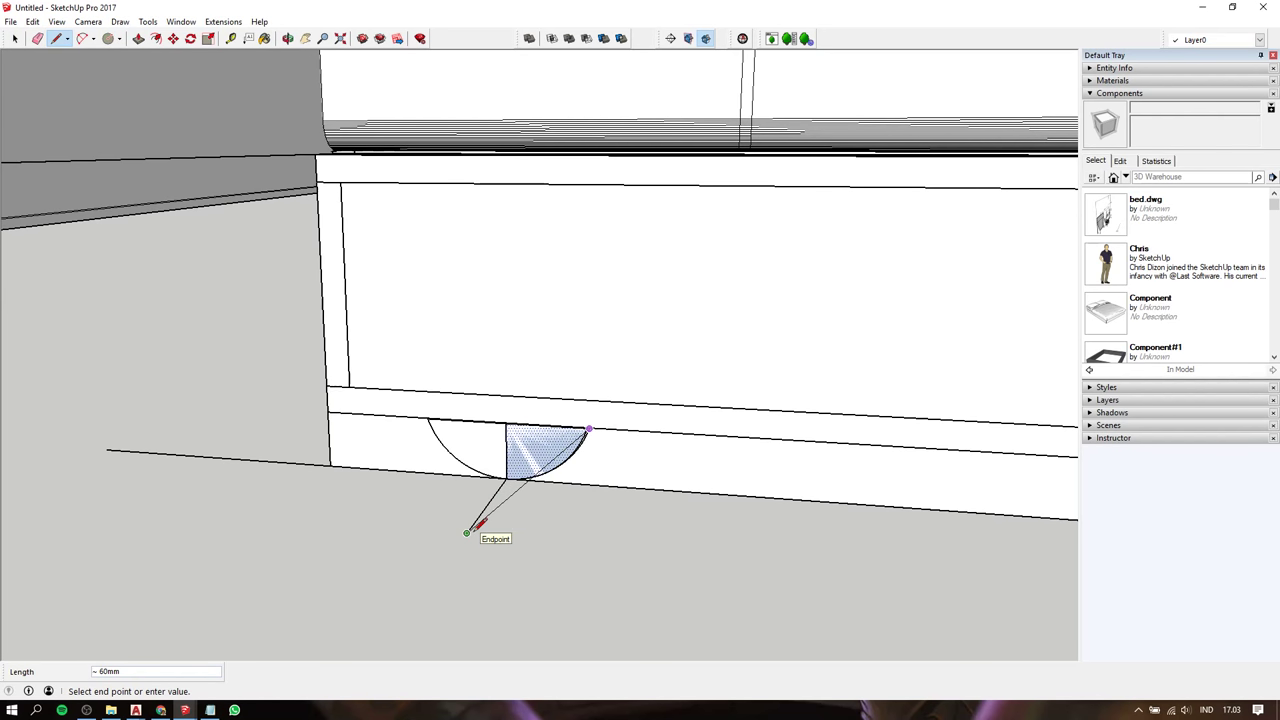
{"action": "key", "text": "Escape"}
Draw a circle on the floor and delete its face, leaving only the outline
{"action": "key", "text": "c"}
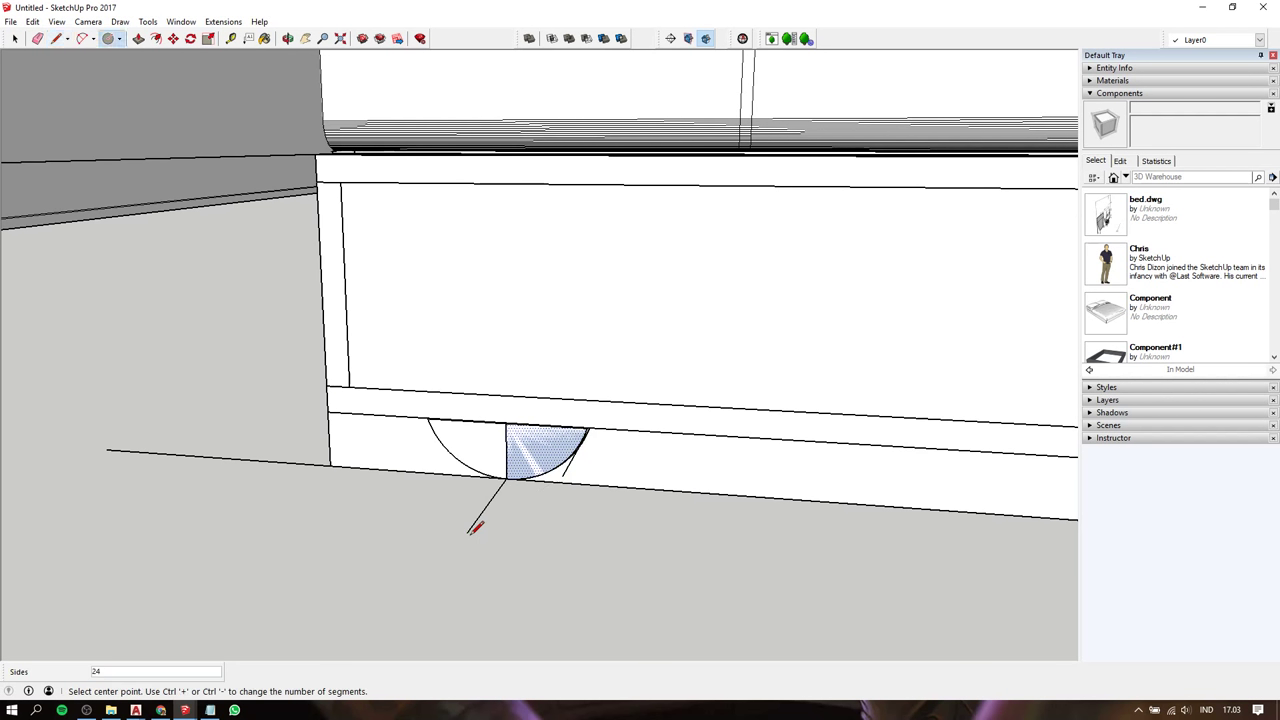
{"action": "left_click", "coordinate": [466, 532]}
{"action": "left_click", "coordinate": [567, 472]}
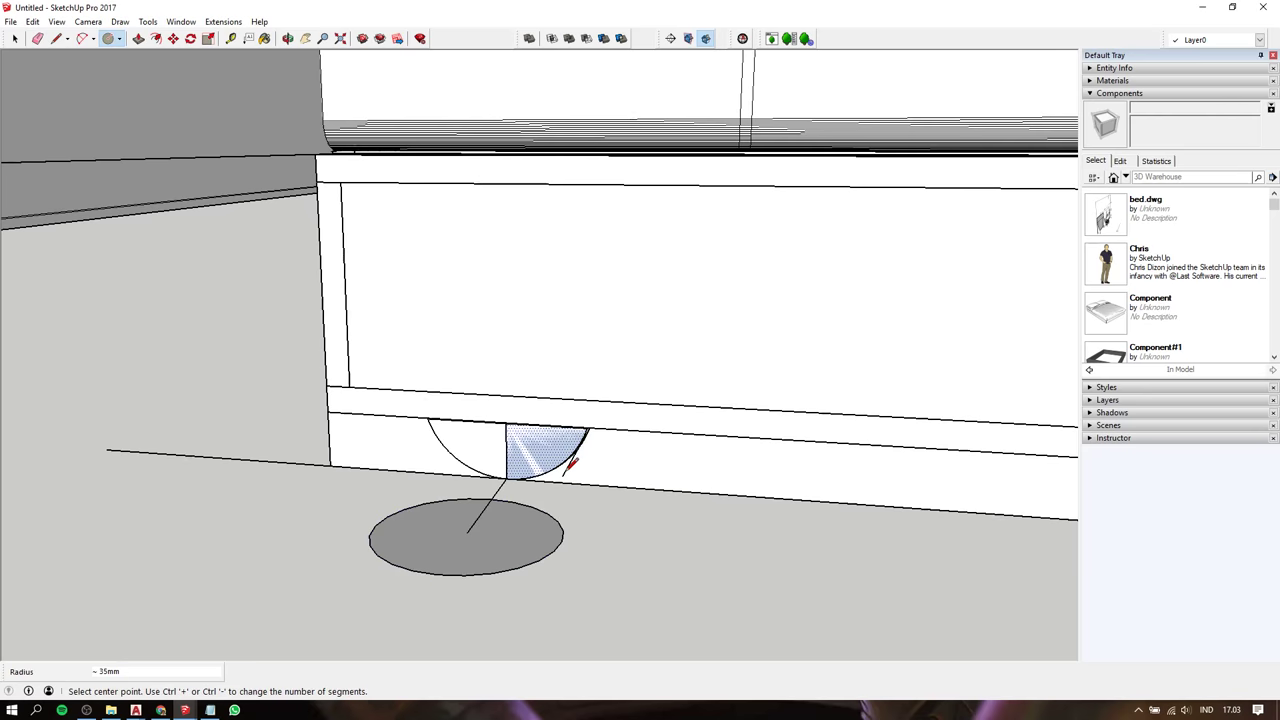
{"action": "key", "text": "space"}
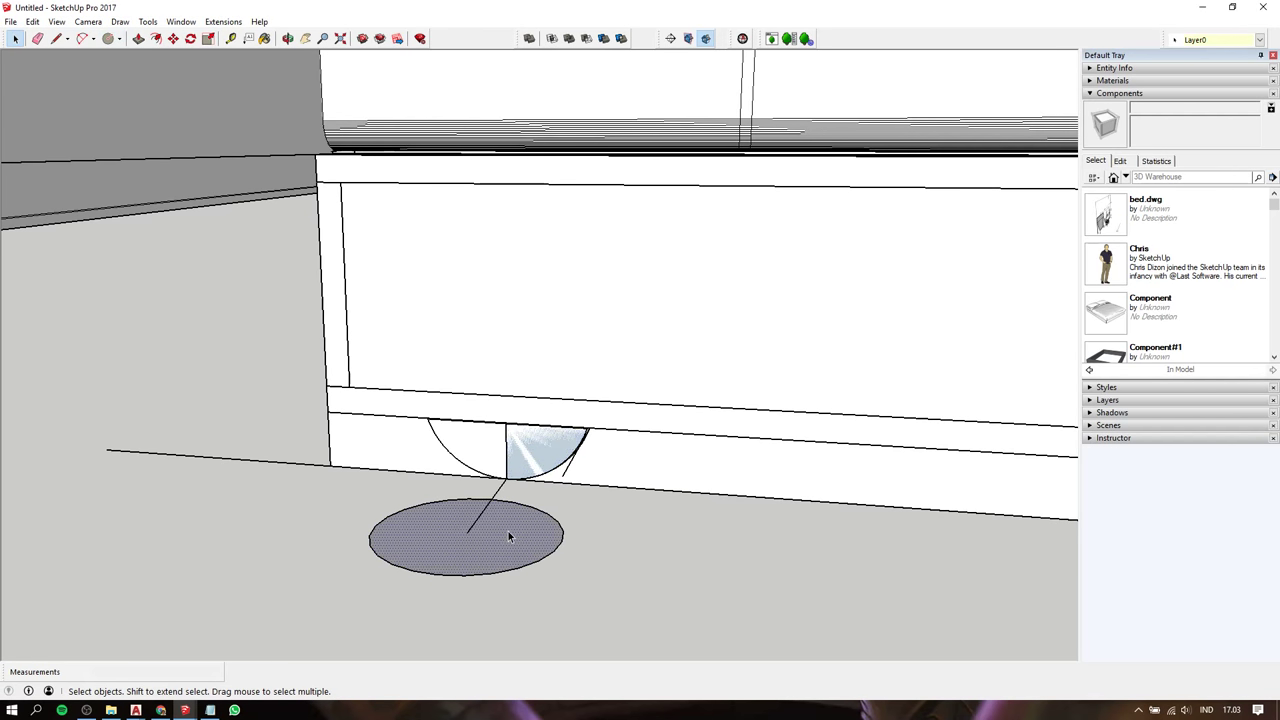
{"action": "key", "text": "Delete"}
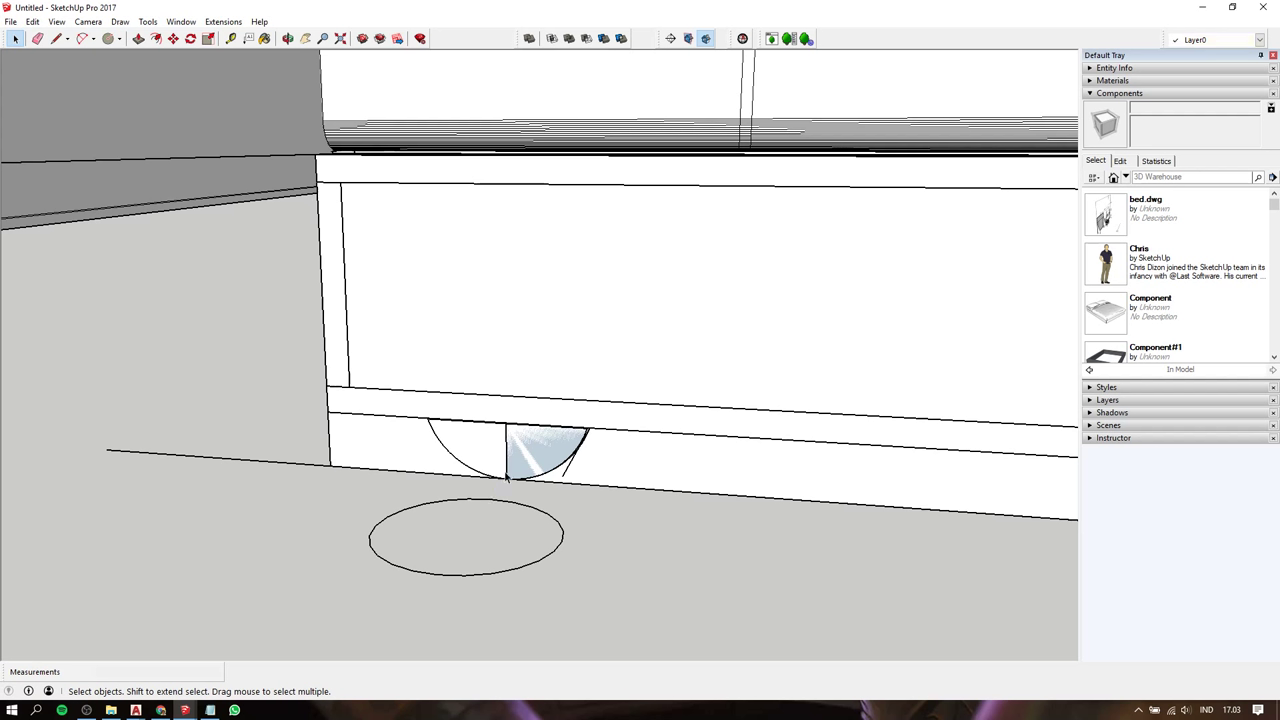
Select the quarter-circle face on the plinth
{"action": "left_click_drag", "start_coordinate": [501, 401], "coordinate": [611, 486]}
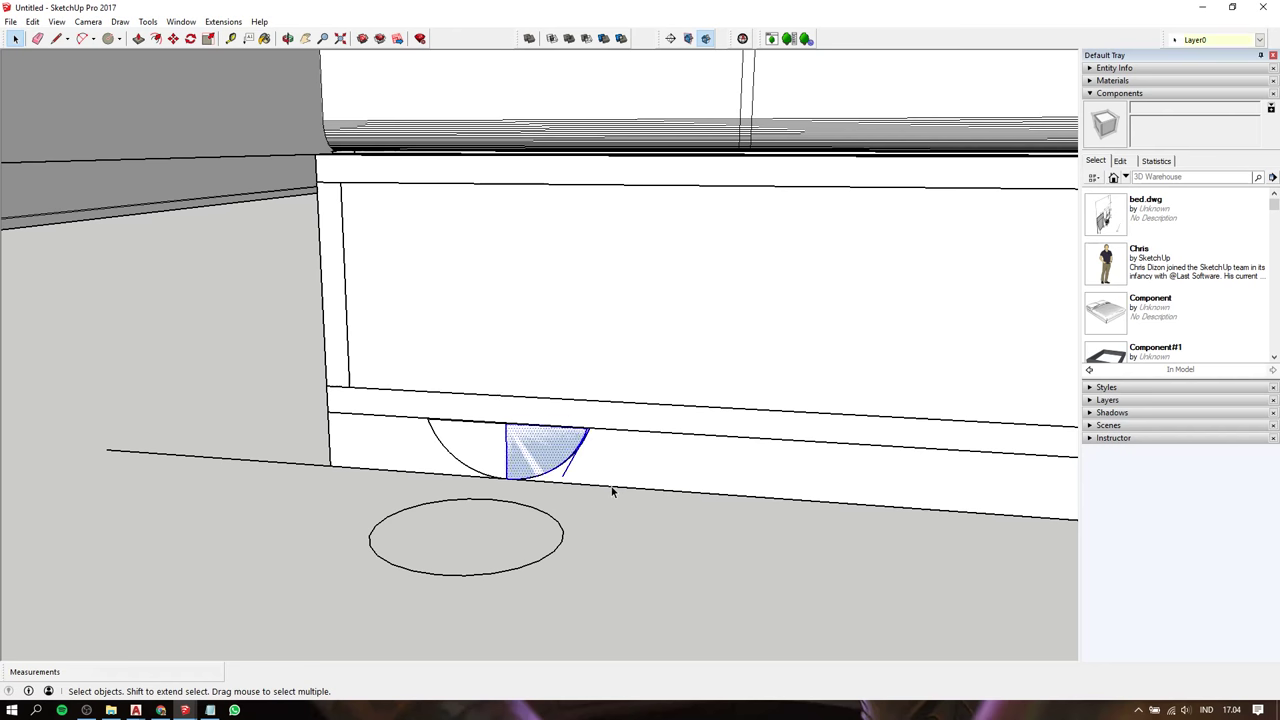
{"action": "middle_click_drag", "start_coordinate": [578, 482], "coordinate": [654, 503]}
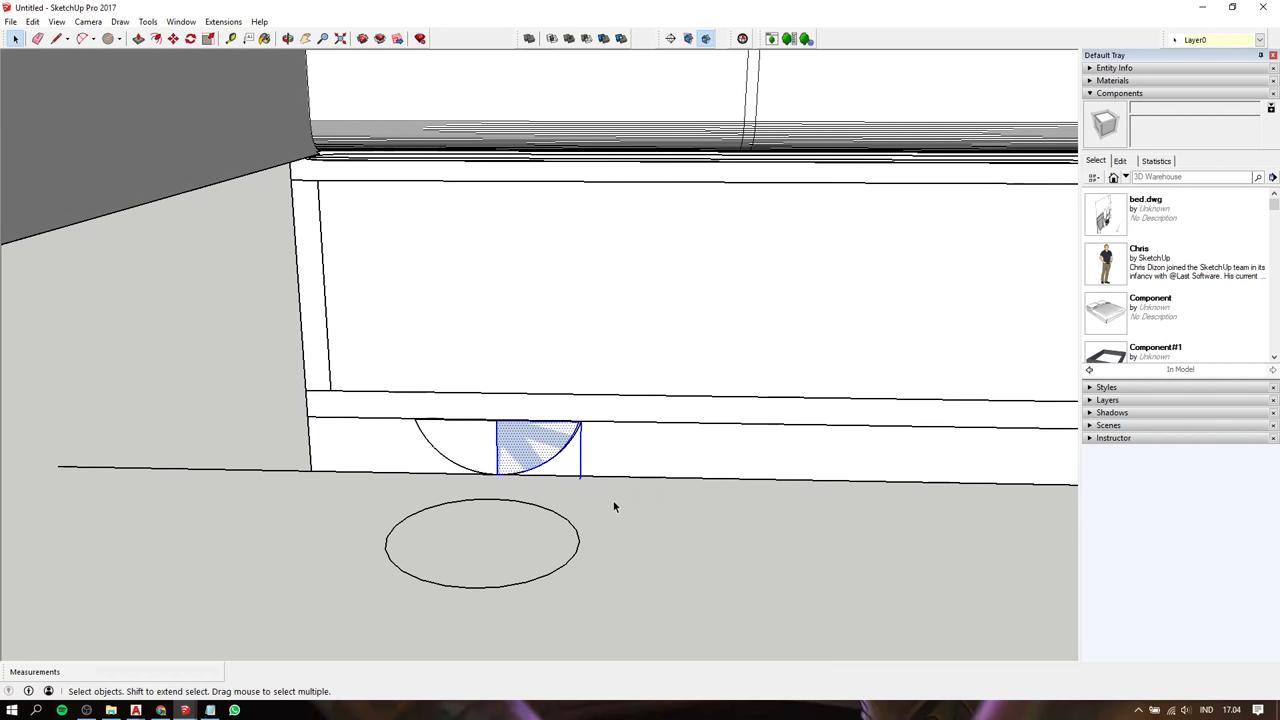
{"action": "left_click", "coordinate": [584, 461]}
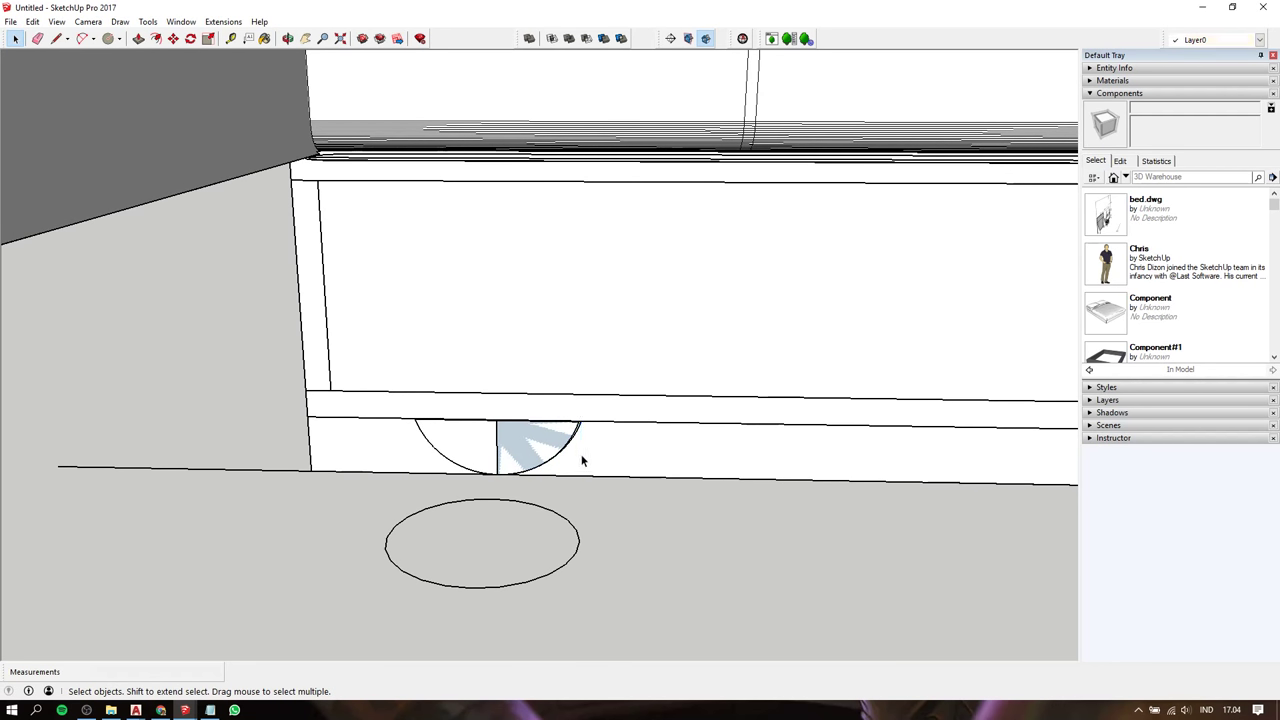
{"action": "left_click_drag", "start_coordinate": [488, 407], "coordinate": [590, 495]}
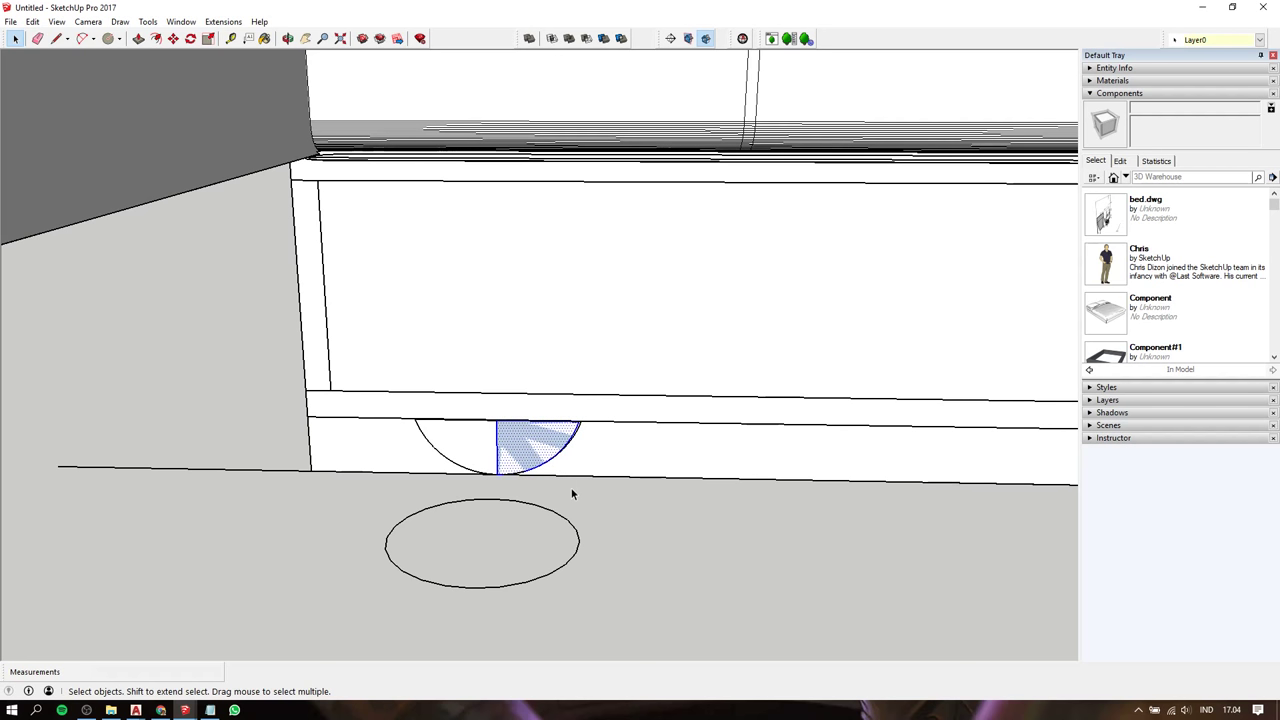
Copy the face from its bottom corner to the floor circle's centre, then bring up the notes
{"action": "key", "text": "m"}
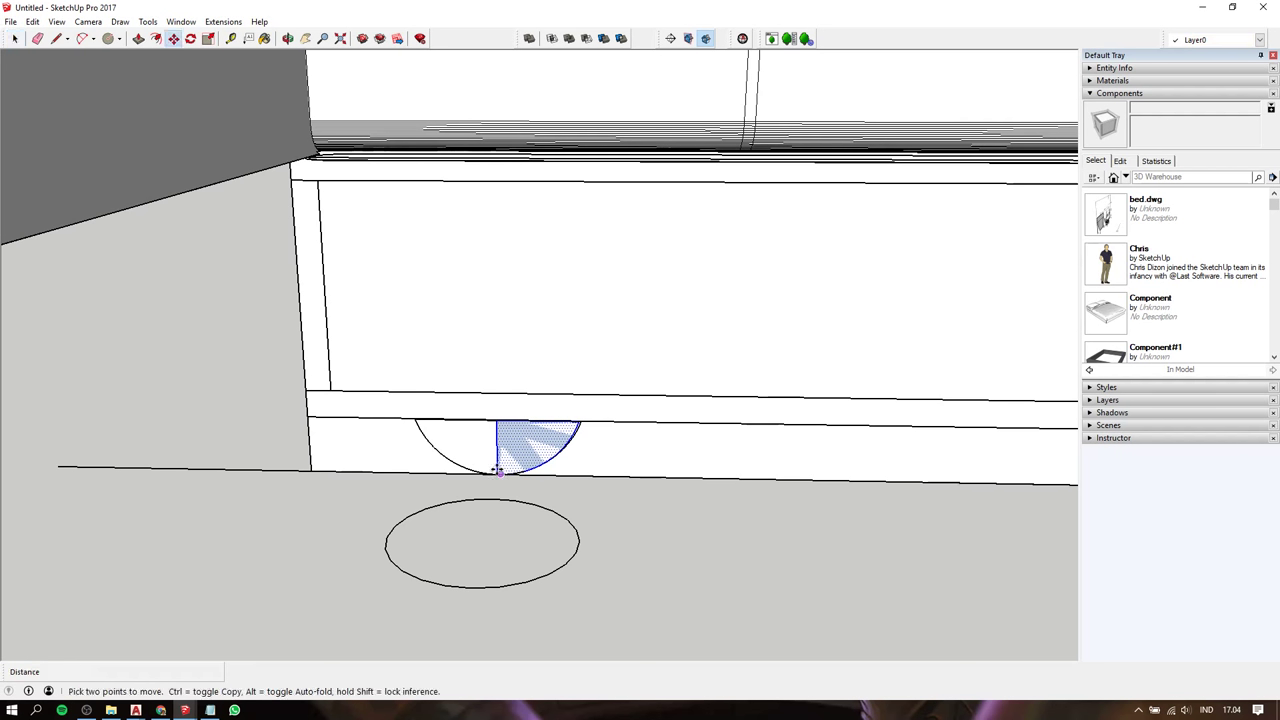
{"action": "scroll", "coordinate": [499, 471], "scroll_direction": "up", "scroll_amount": 2}
{"action": "scroll", "coordinate": [510, 473], "scroll_direction": "up", "scroll_amount": 2}
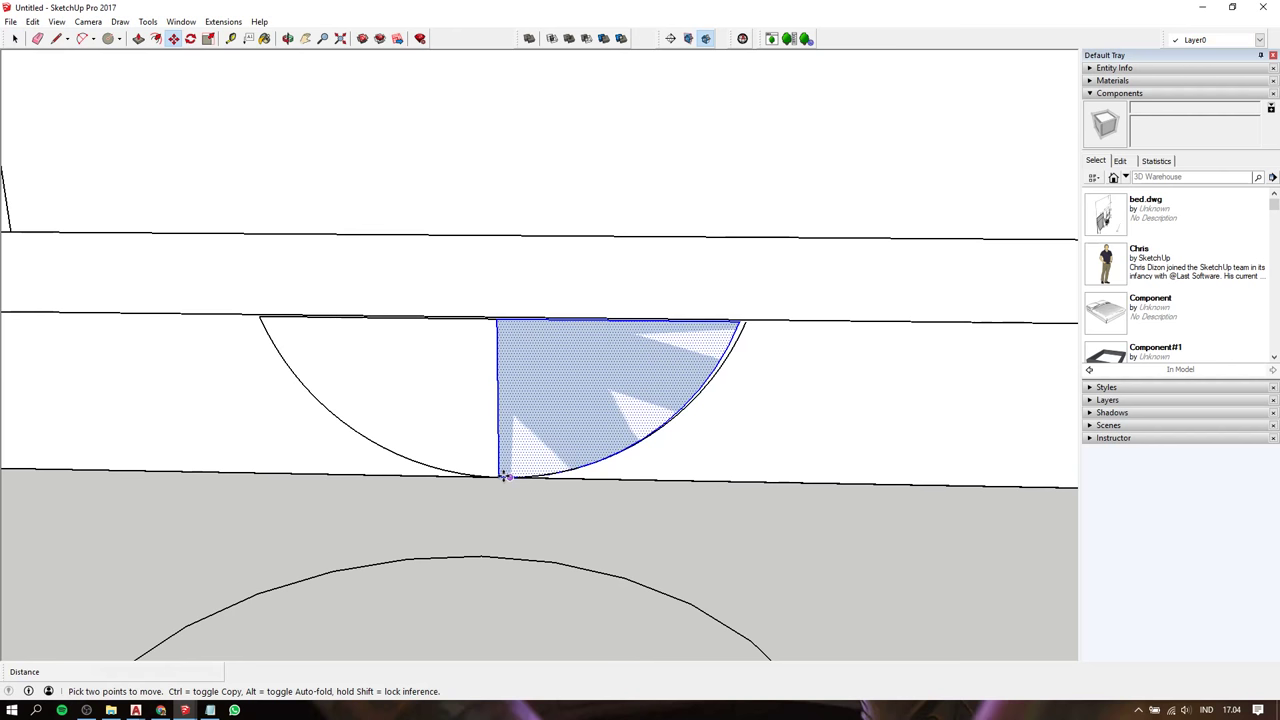
{"action": "left_click", "coordinate": [505, 476]}
{"action": "scroll", "coordinate": [503, 490], "scroll_direction": "down", "scroll_amount": 2}
{"action": "scroll", "coordinate": [495, 520], "scroll_direction": "down", "scroll_amount": 2}
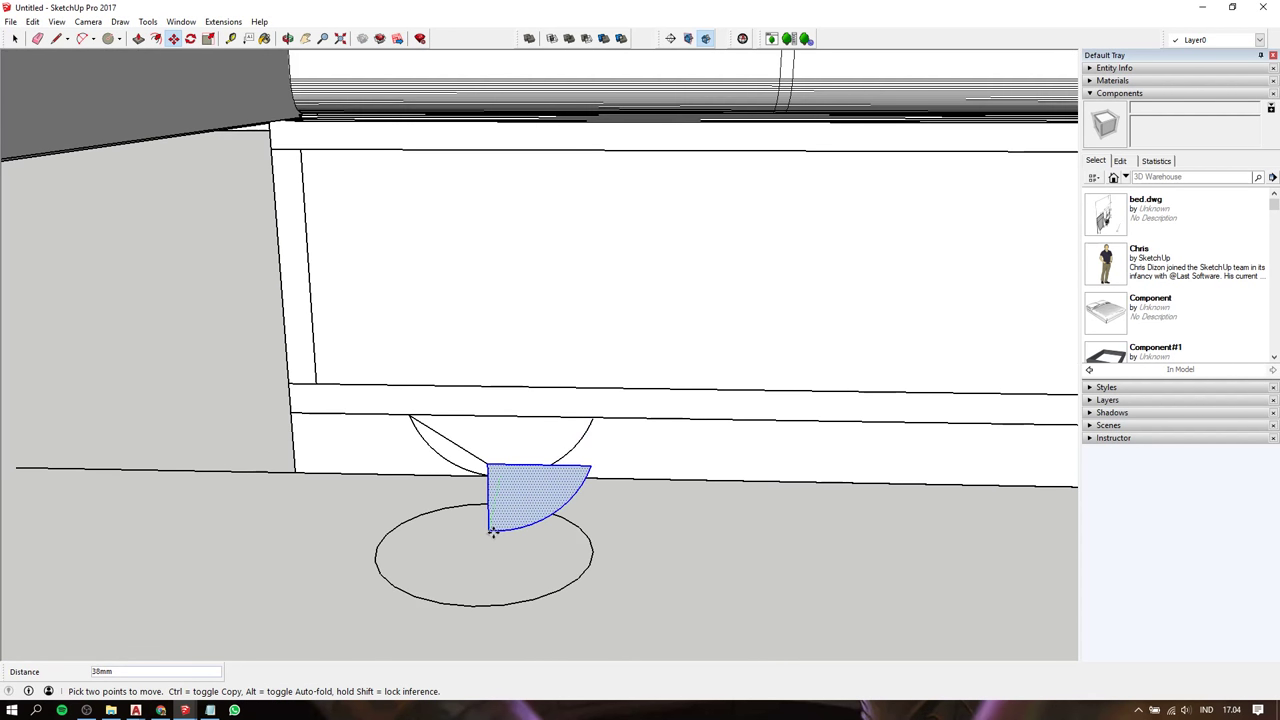
{"action": "key", "text": "ctrl"}
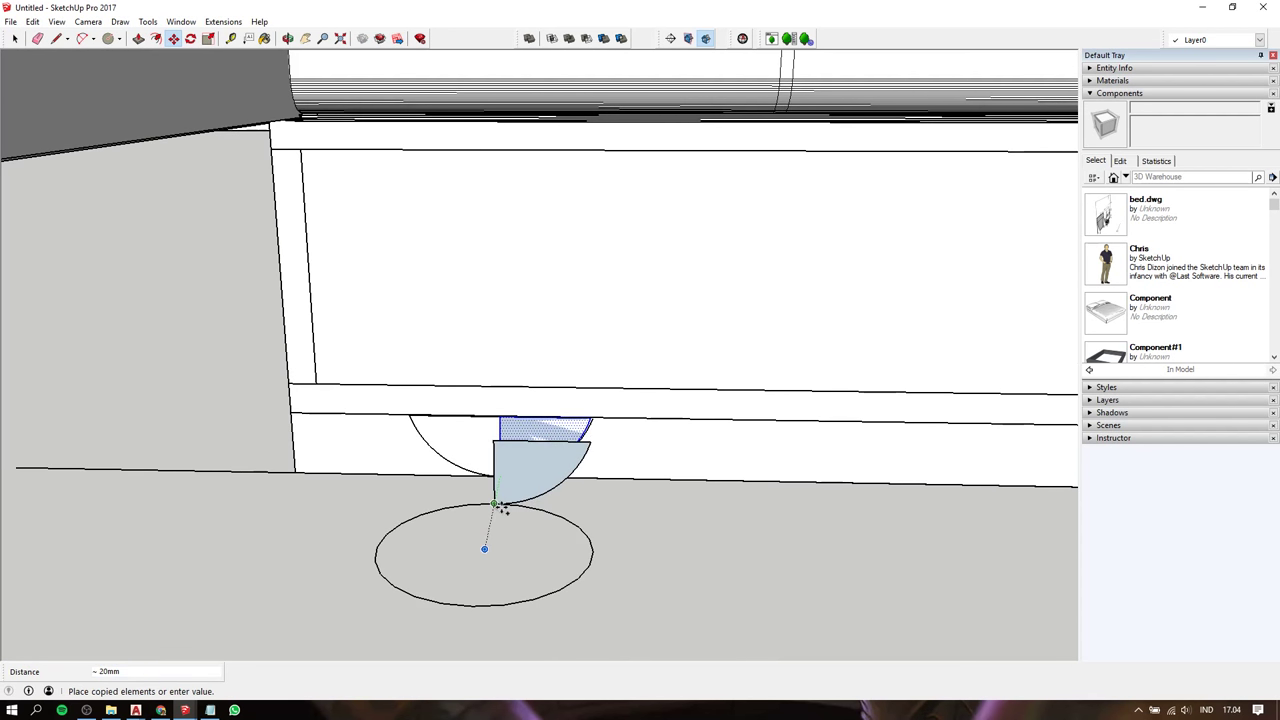
{"action": "left_click", "coordinate": [484, 550]}
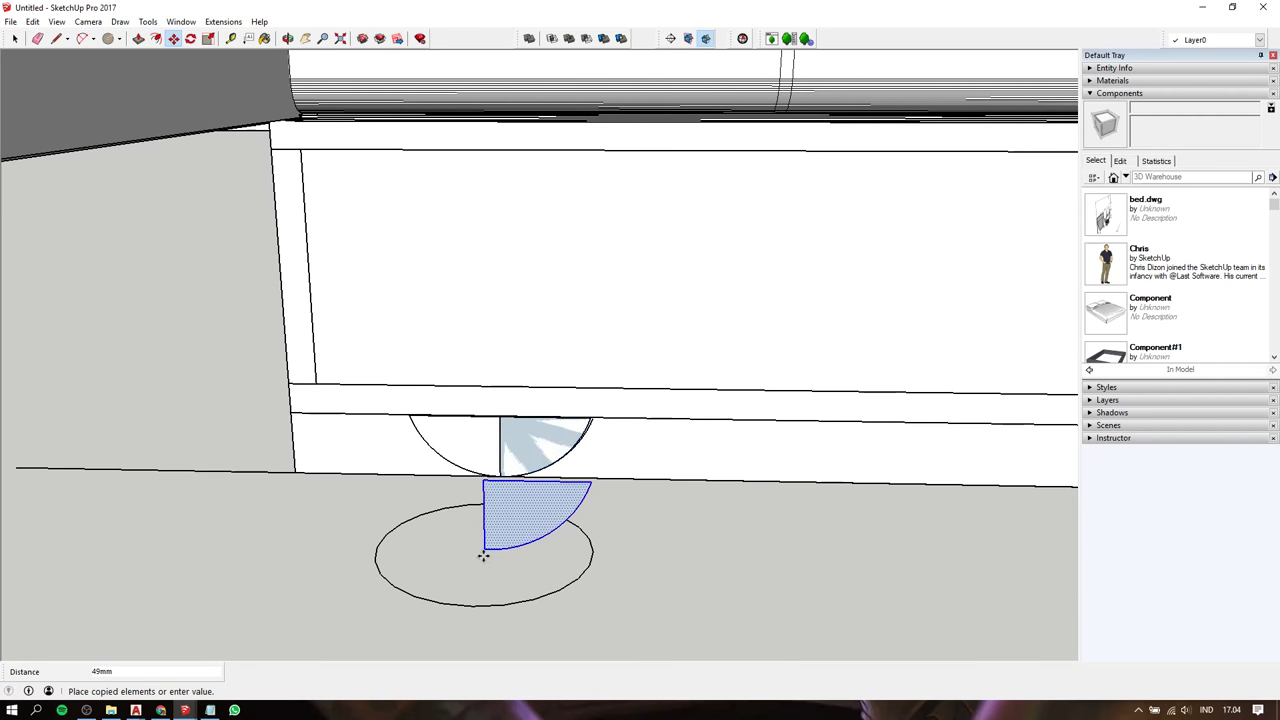
{"action": "middle_click_drag", "start_coordinate": [491, 509], "coordinate": [517, 506]}
{"action": "key", "text": "space"}
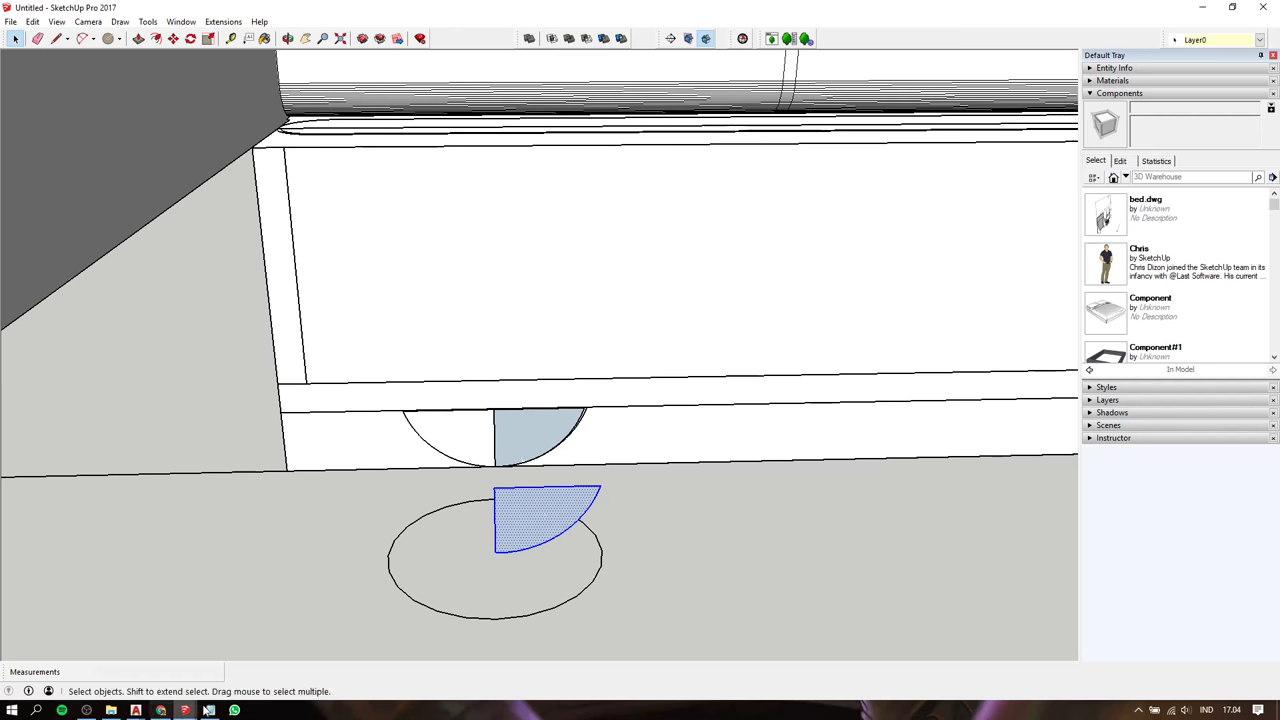
{"action": "left_click", "coordinate": [208, 710]}
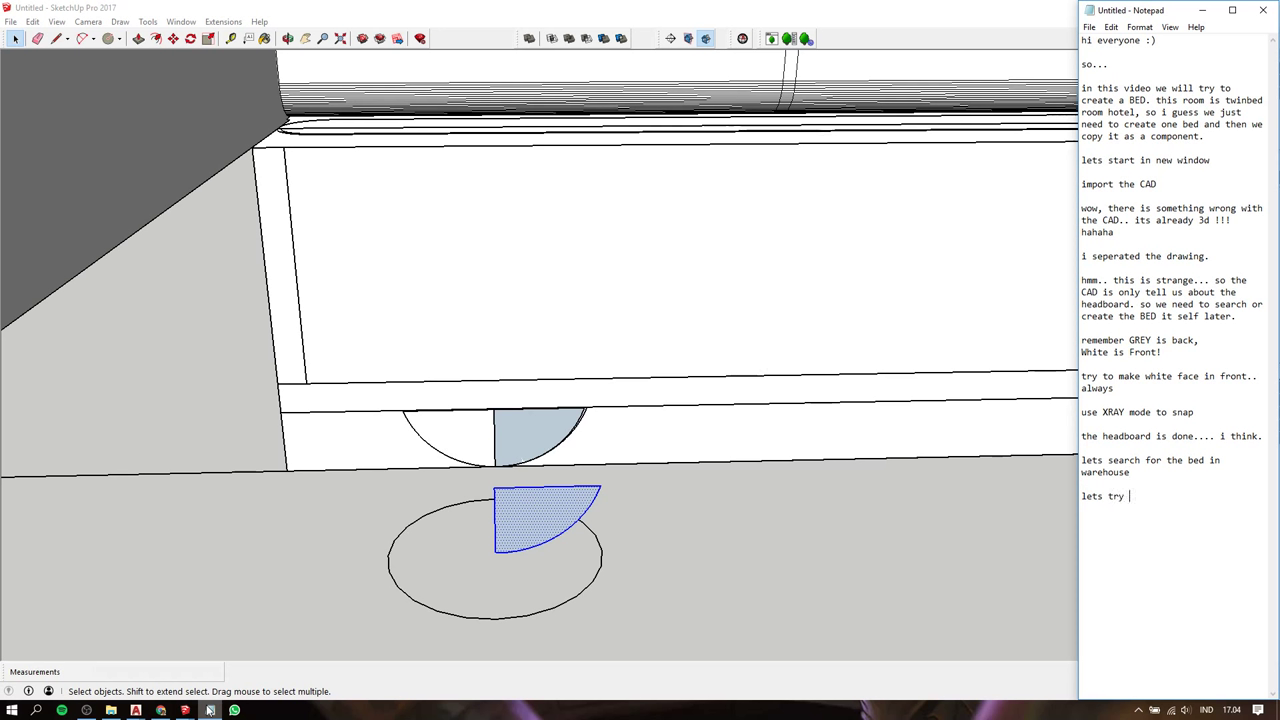
Finish the note as 'lets try followme tool' and return to the SketchUp model
{"action": "type", "text": "followme tool"}
{"action": "left_click", "coordinate": [628, 540]}
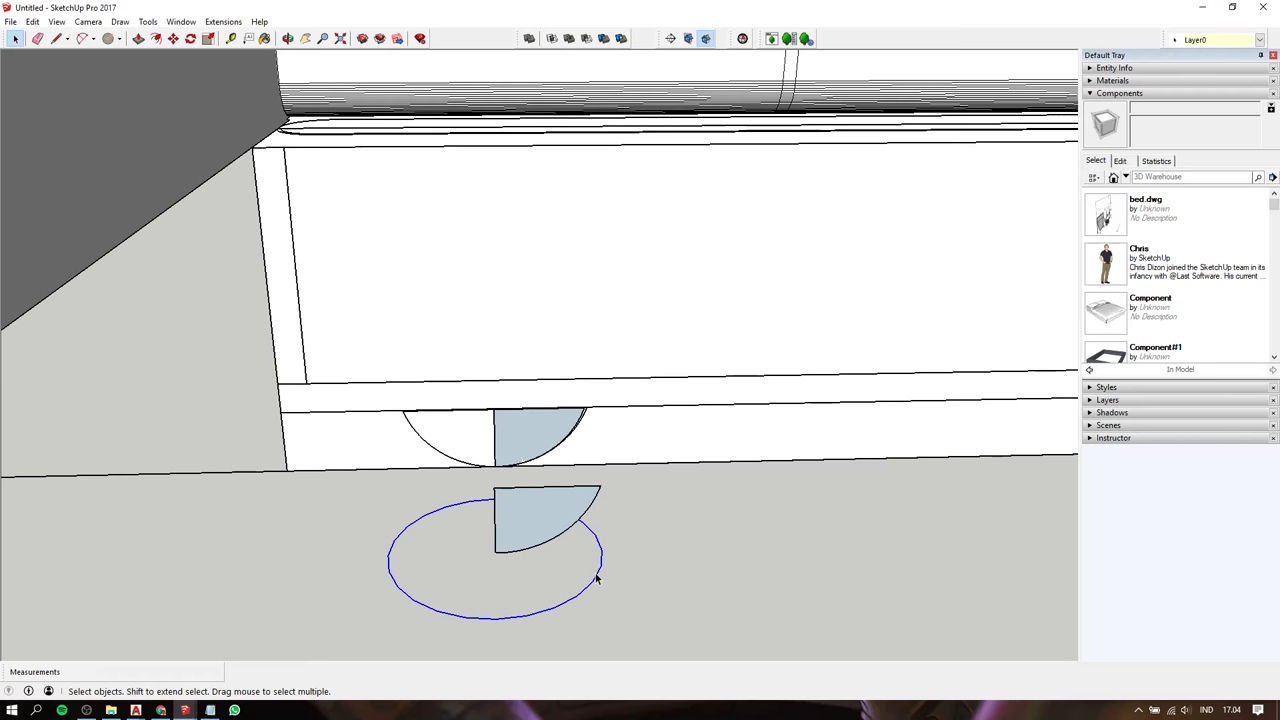
Sweep the quarter-circle profile along the floor circle with Follow Me into a hemispherical bowl
{"action": "key", "text": "f"}
{"action": "left_click", "coordinate": [557, 525]}
{"action": "mouse_move", "coordinate": [657, 537]}
{"action": "middle_mouse_down"}
{"action": "mouse_move", "coordinate": [661, 316]}
{"action": "mouse_move", "coordinate": [493, 485]}
{"action": "middle_mouse_up"}
Reverse the bowl's faces so they show white, then bring up the notes
{"action": "left_click", "coordinate": [493, 484]}
{"action": "right_click", "coordinate": [493, 484]}
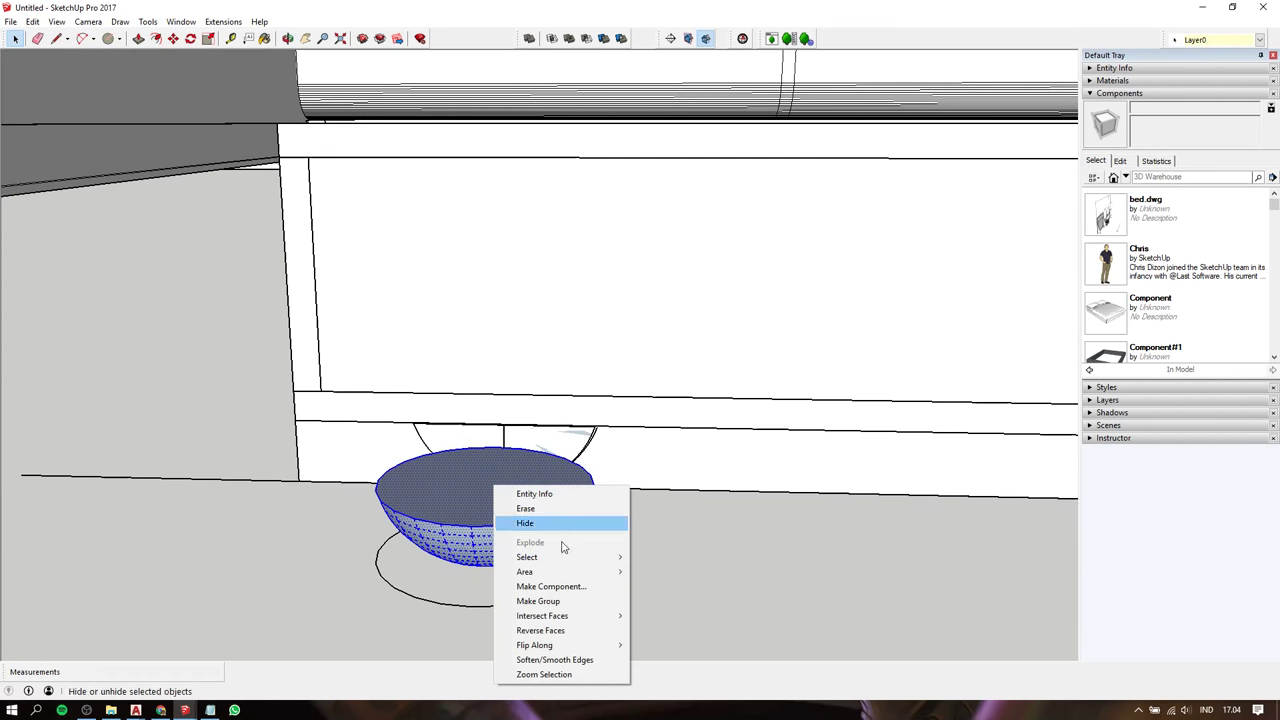
{"action": "left_click", "coordinate": [545, 630]}
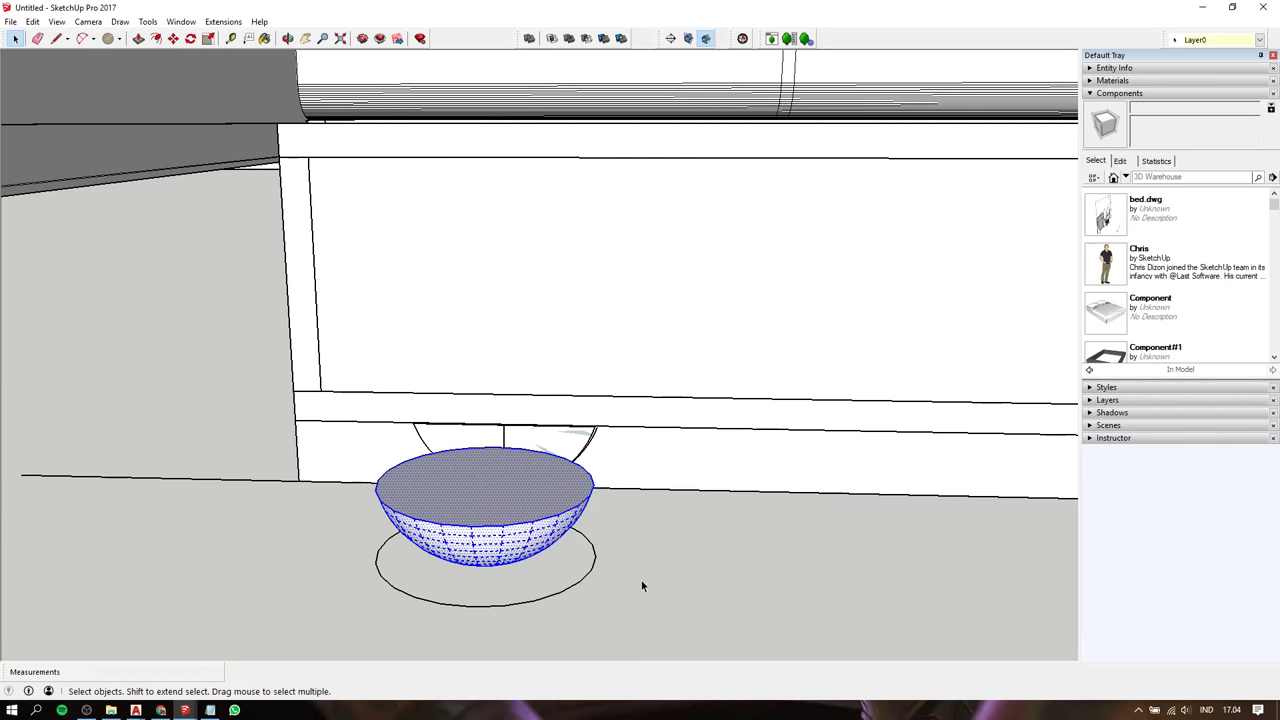
{"action": "left_click", "coordinate": [642, 586]}
{"action": "mouse_move", "coordinate": [568, 522]}
{"action": "middle_mouse_down"}
{"action": "mouse_move", "coordinate": [611, 269]}
{"action": "mouse_move", "coordinate": [571, 485]}
{"action": "middle_mouse_up"}
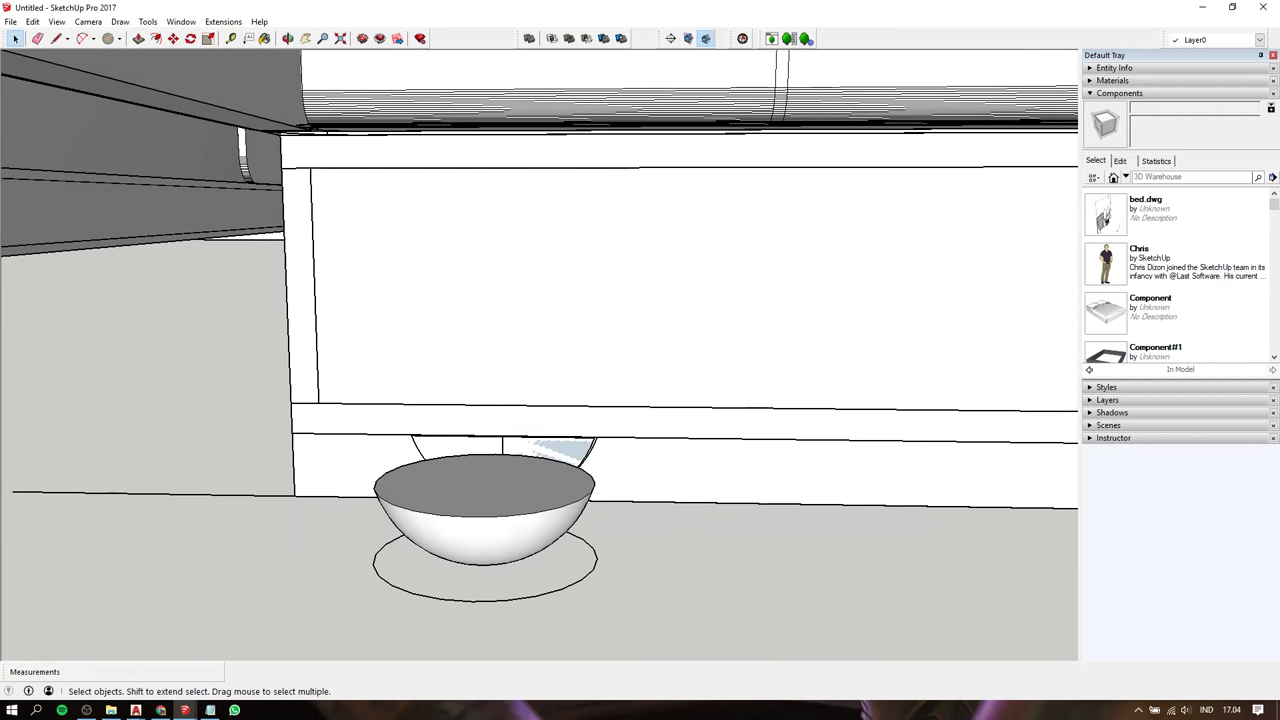
{"action": "left_click", "coordinate": [210, 710]}
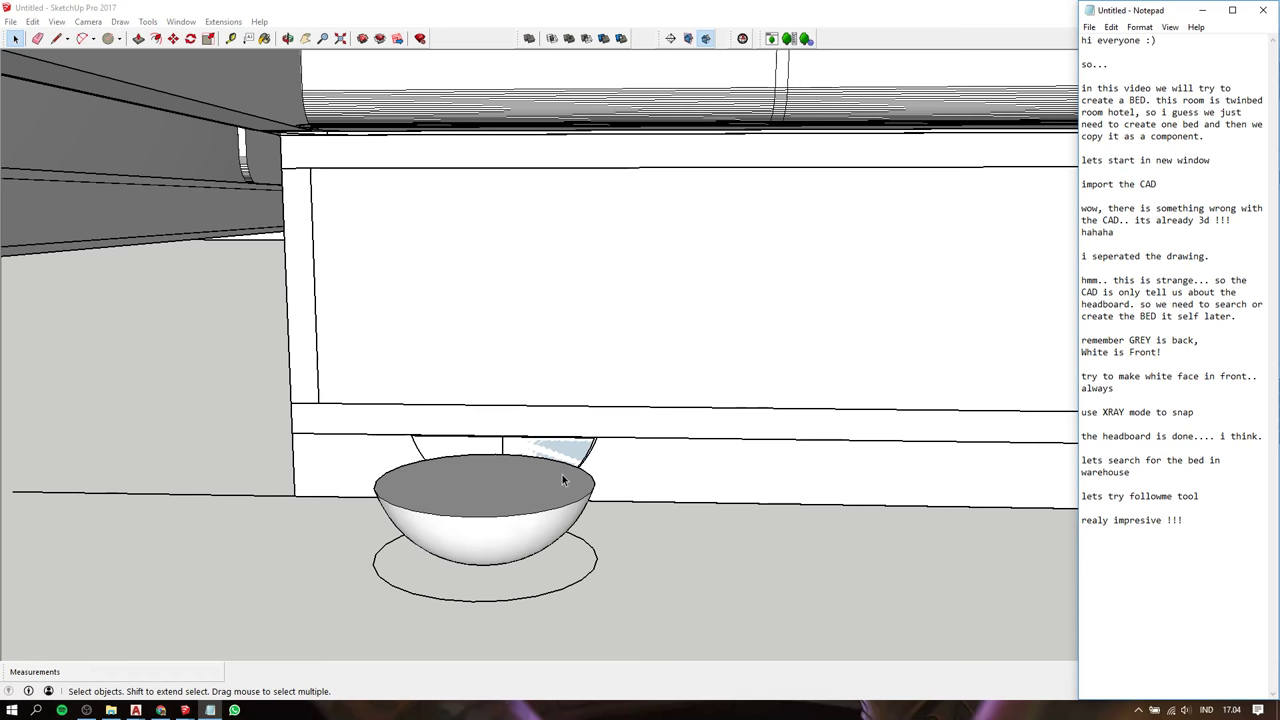
Select the entire hemisphere bowl and make it a component with Make Component
{"action": "left_click", "coordinate": [480, 496]}
{"action": "triple_click", "coordinate": [480, 496]}
{"action": "right_click", "coordinate": [480, 496]}
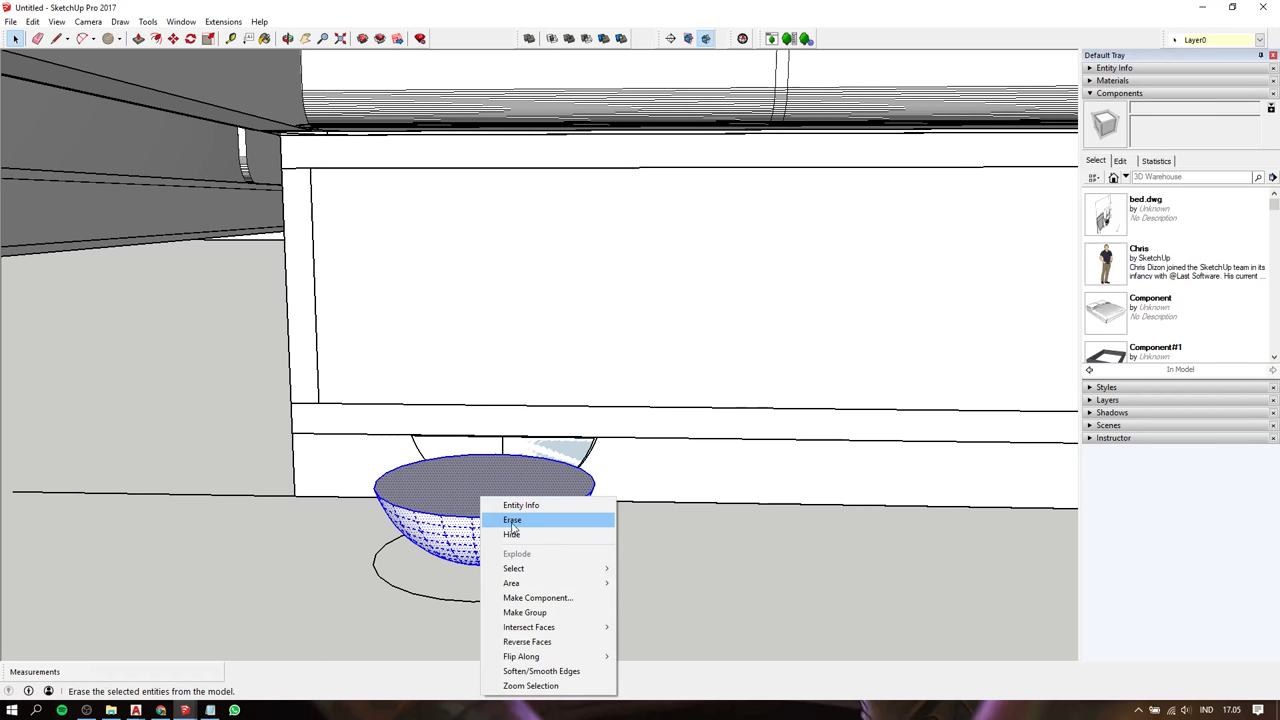
{"action": "left_click", "coordinate": [522, 598]}
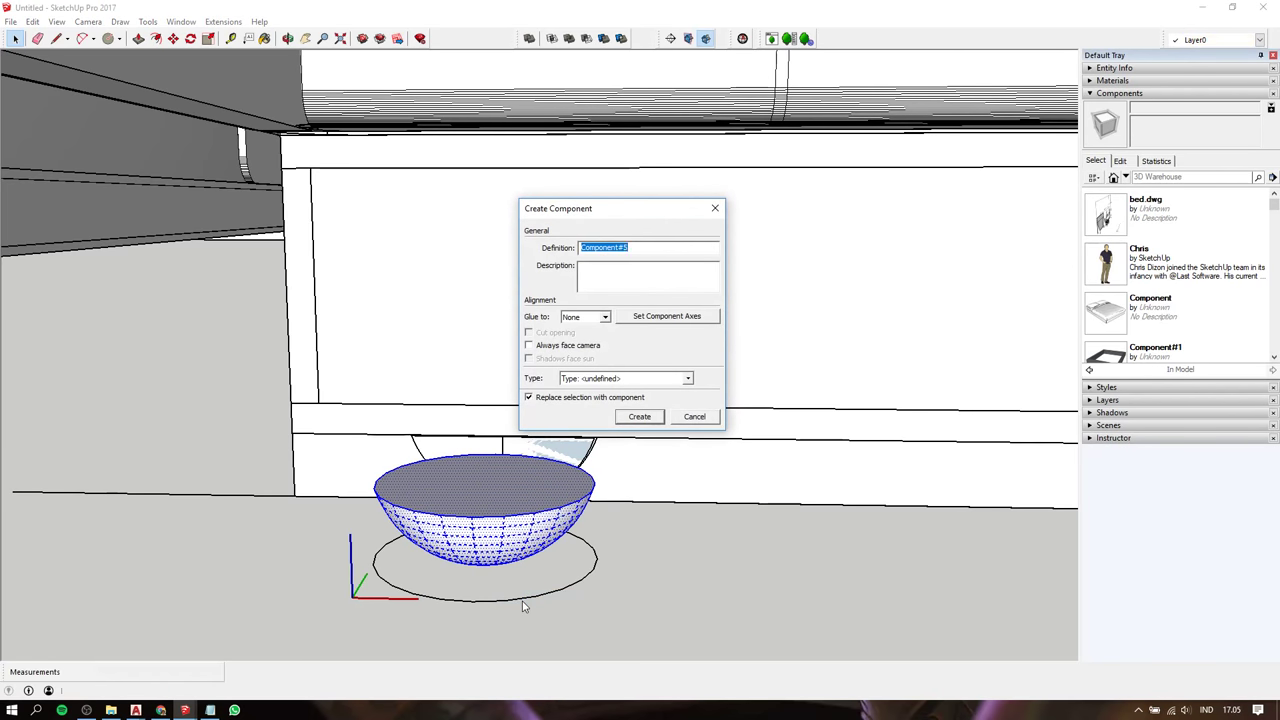
{"action": "type", "text": "kaki"}
{"action": "key", "text": "Return"}
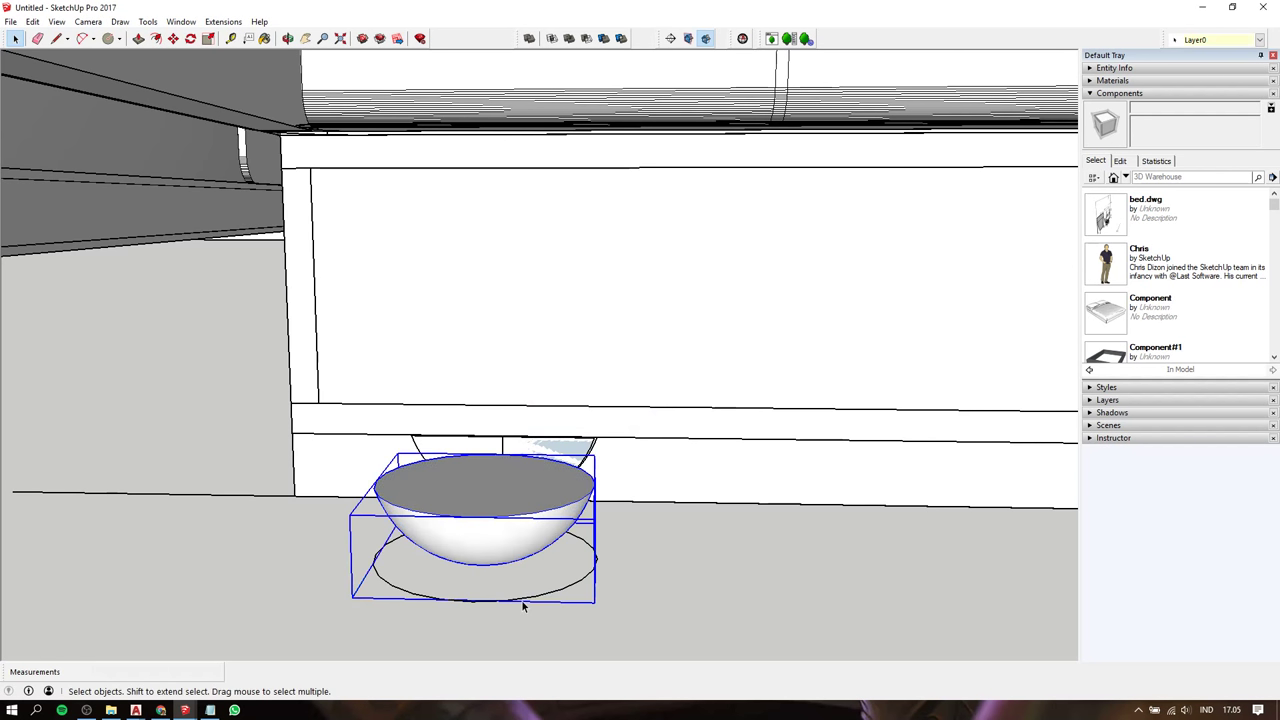
{"action": "key", "text": "m"}
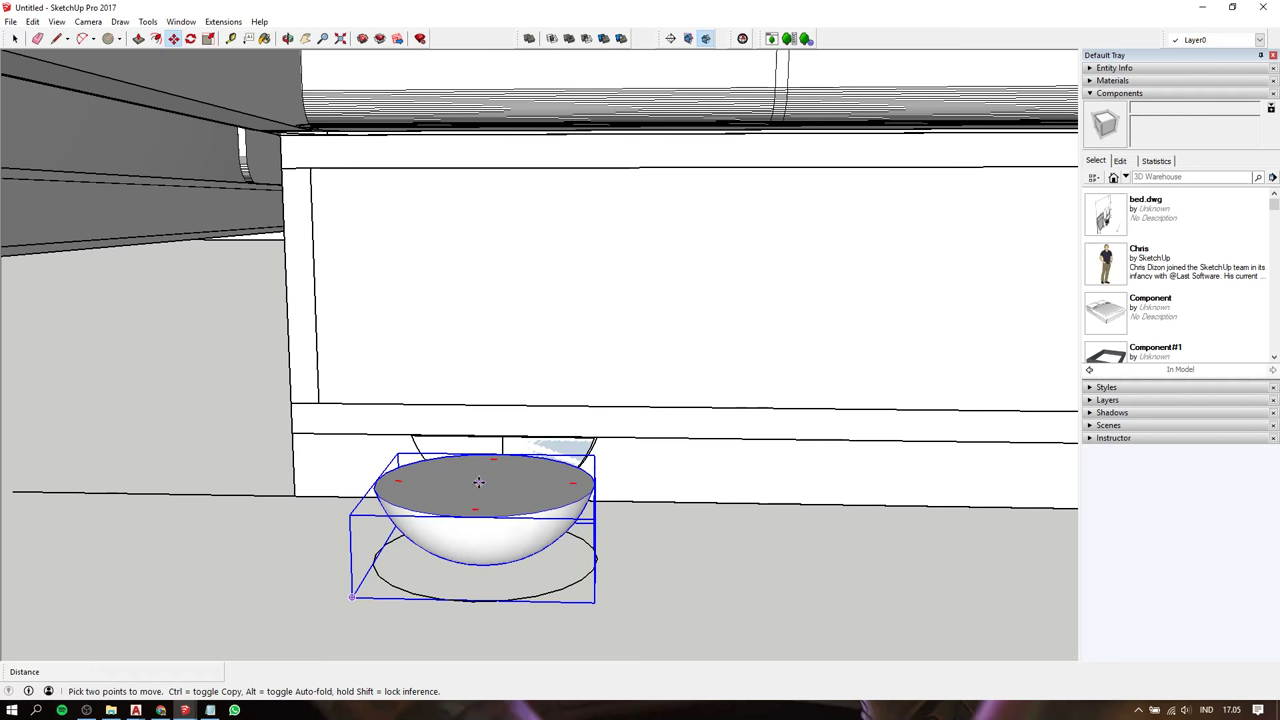
Move the bowl component up to a corner of the bed's underside
{"action": "middle_click_drag", "start_coordinate": [496, 477], "coordinate": [366, 650]}
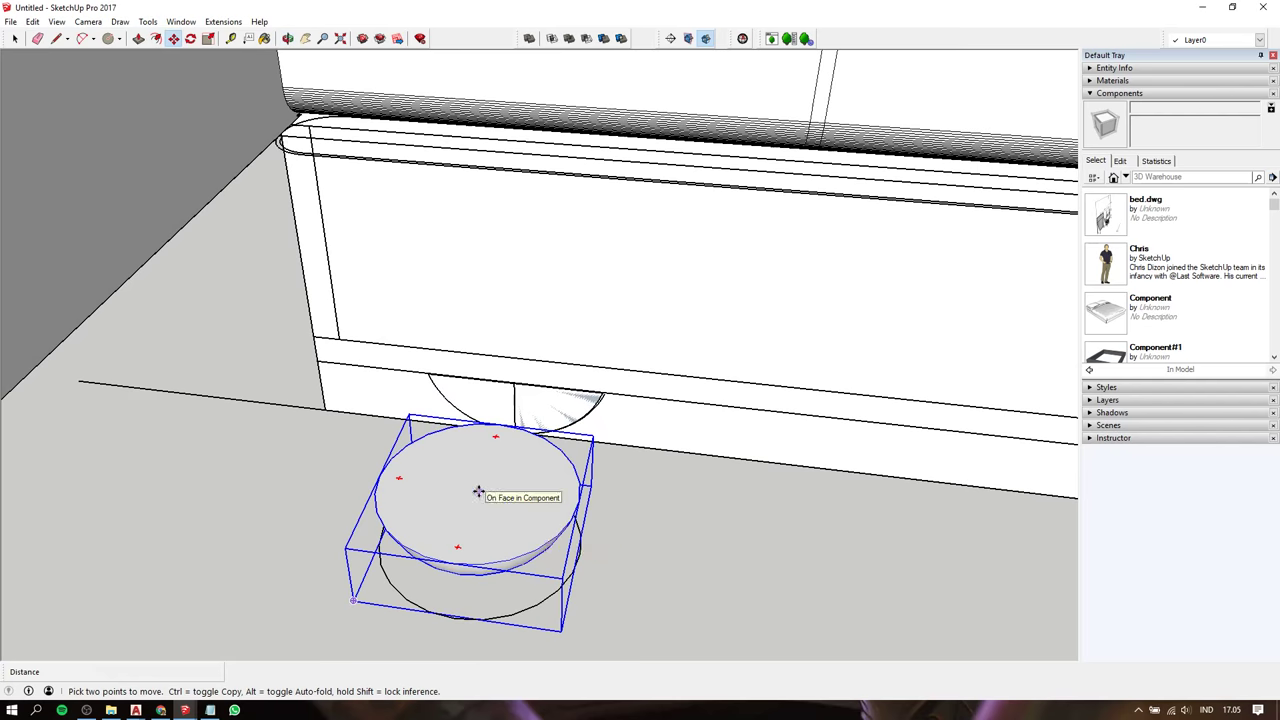
{"action": "scroll", "coordinate": [478, 490], "scroll_direction": "down", "scroll_amount": 2}
{"action": "scroll", "coordinate": [430, 474], "scroll_direction": "down", "scroll_amount": 3}
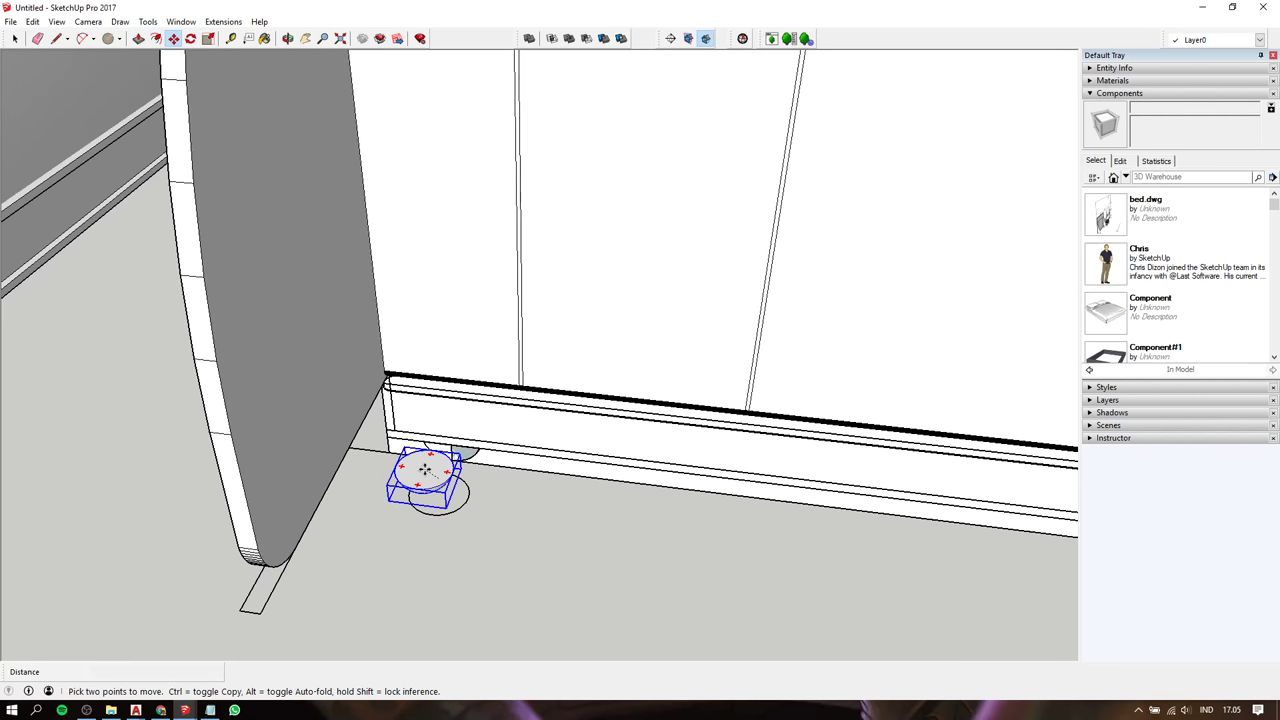
{"action": "scroll", "coordinate": [420, 468], "scroll_direction": "down", "scroll_amount": 2}
{"action": "mouse_move", "coordinate": [432, 470]}
{"action": "middle_mouse_down"}
{"action": "mouse_move", "coordinate": [711, 134]}
{"action": "mouse_move", "coordinate": [728, 251]}
{"action": "mouse_move", "coordinate": [594, 298]}
{"action": "middle_mouse_up"}
{"action": "left_click", "coordinate": [594, 298]}
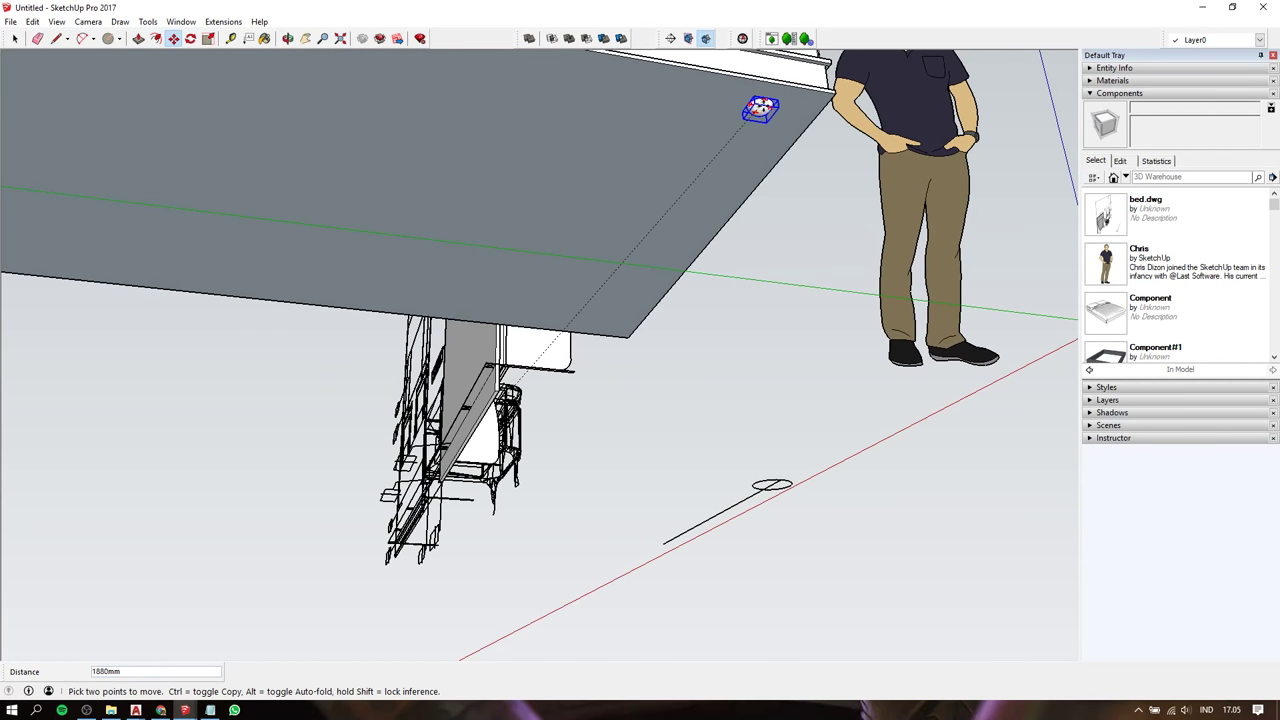
{"action": "left_click", "coordinate": [760, 113]}
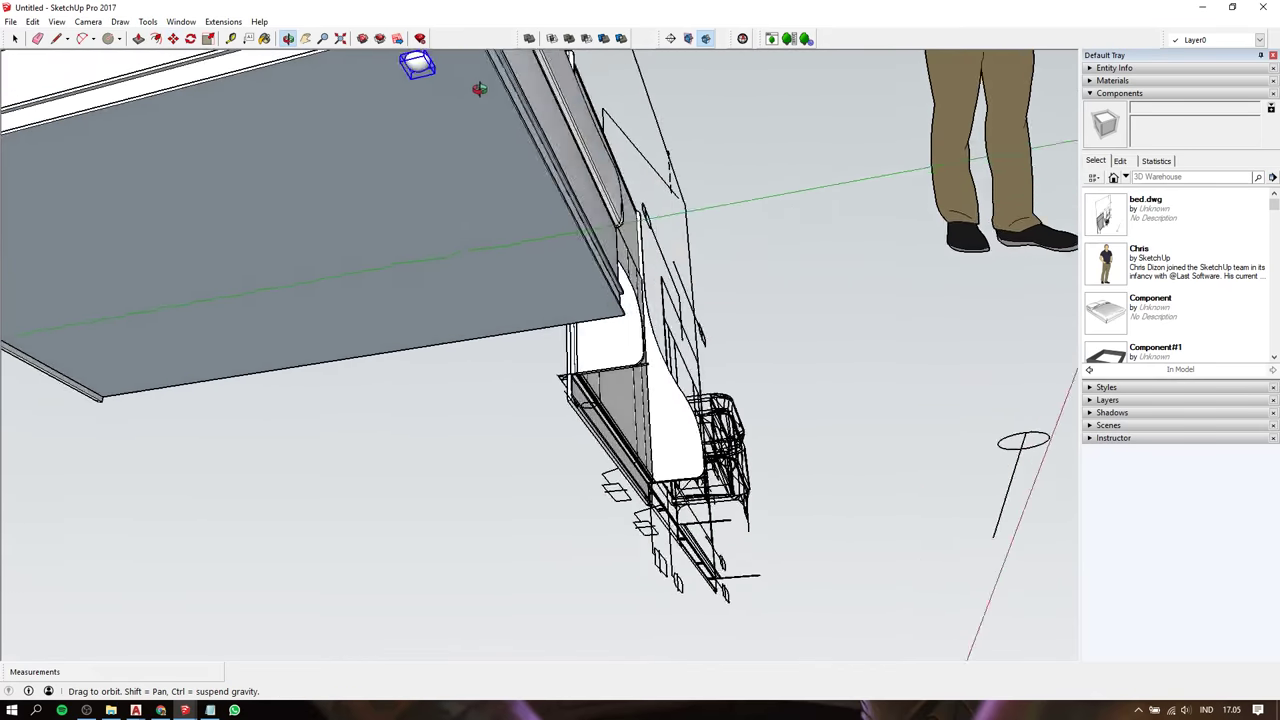
Orbit under the bed and select its underside face for reversing
{"action": "middle_click_drag", "start_coordinate": [760, 113], "coordinate": [151, 120]}
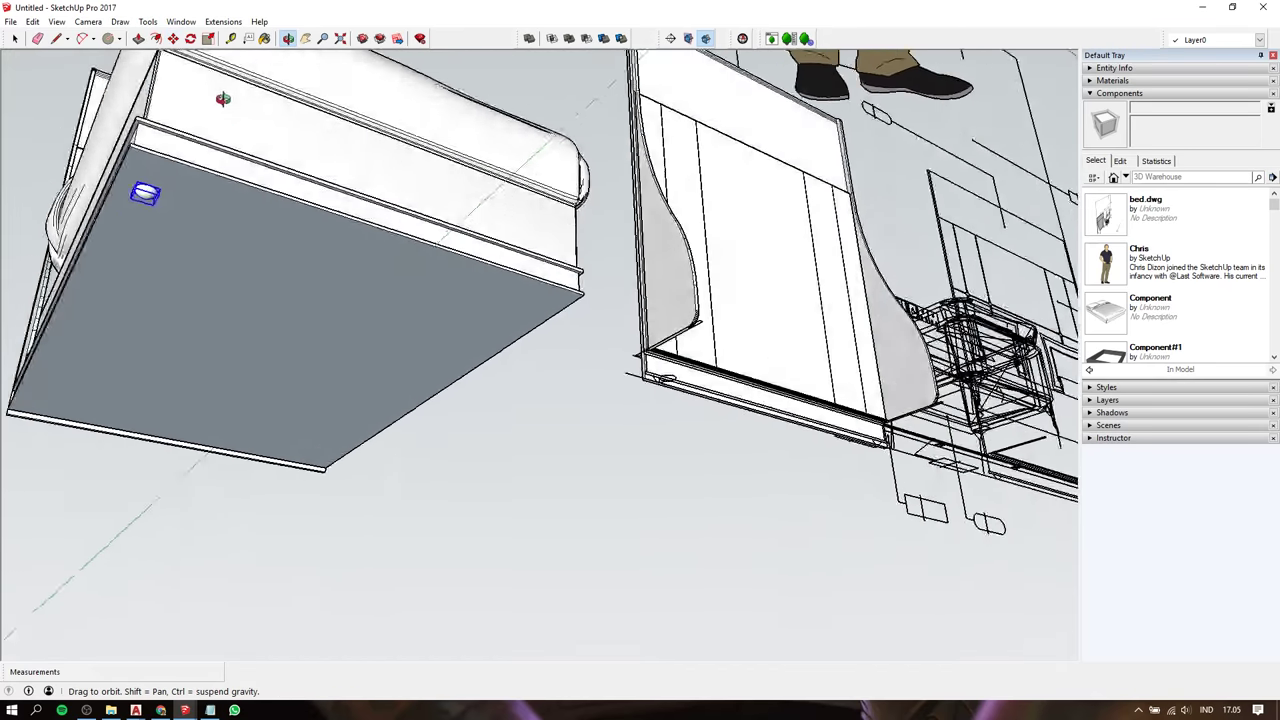
{"action": "left_click_drag", "start_coordinate": [217, 282], "coordinate": [431, 229]}
{"action": "scroll", "coordinate": [531, 237], "scroll_direction": "up", "scroll_amount": 3}
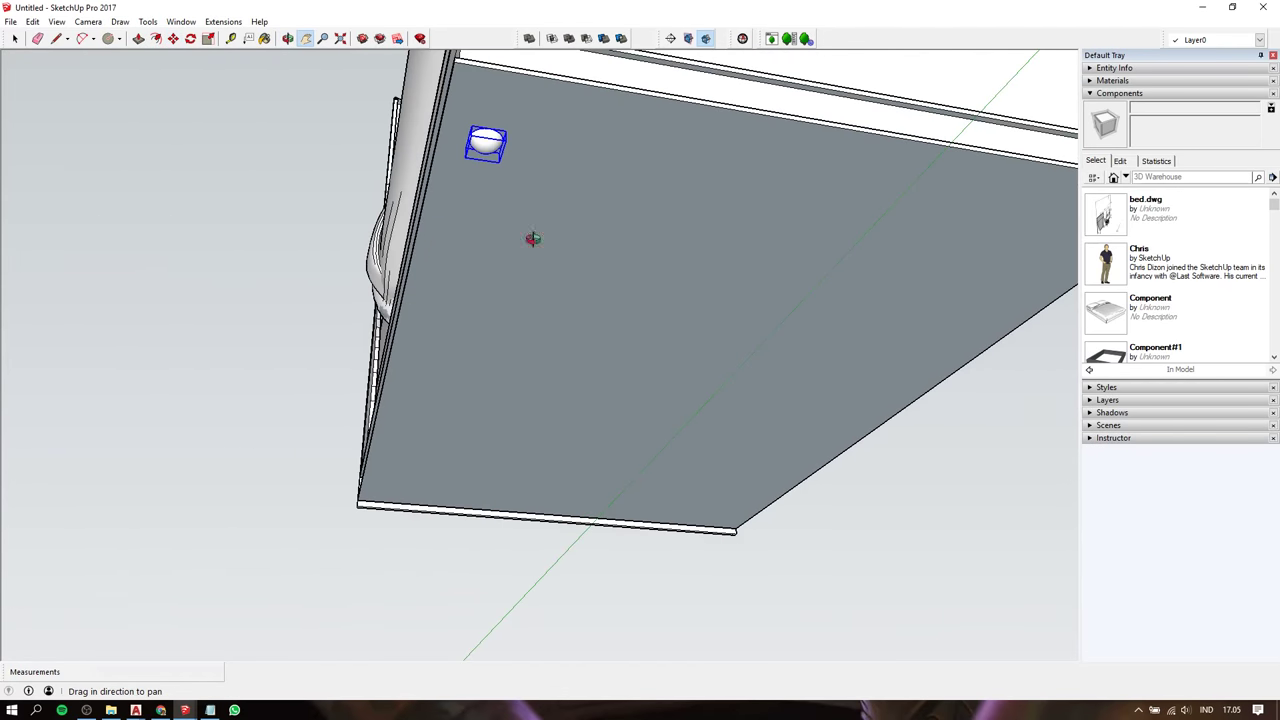
{"action": "key", "text": "space"}
{"action": "left_click", "coordinate": [494, 239]}
{"action": "left_click", "coordinate": [494, 239]}
{"action": "right_click", "coordinate": [494, 239]}
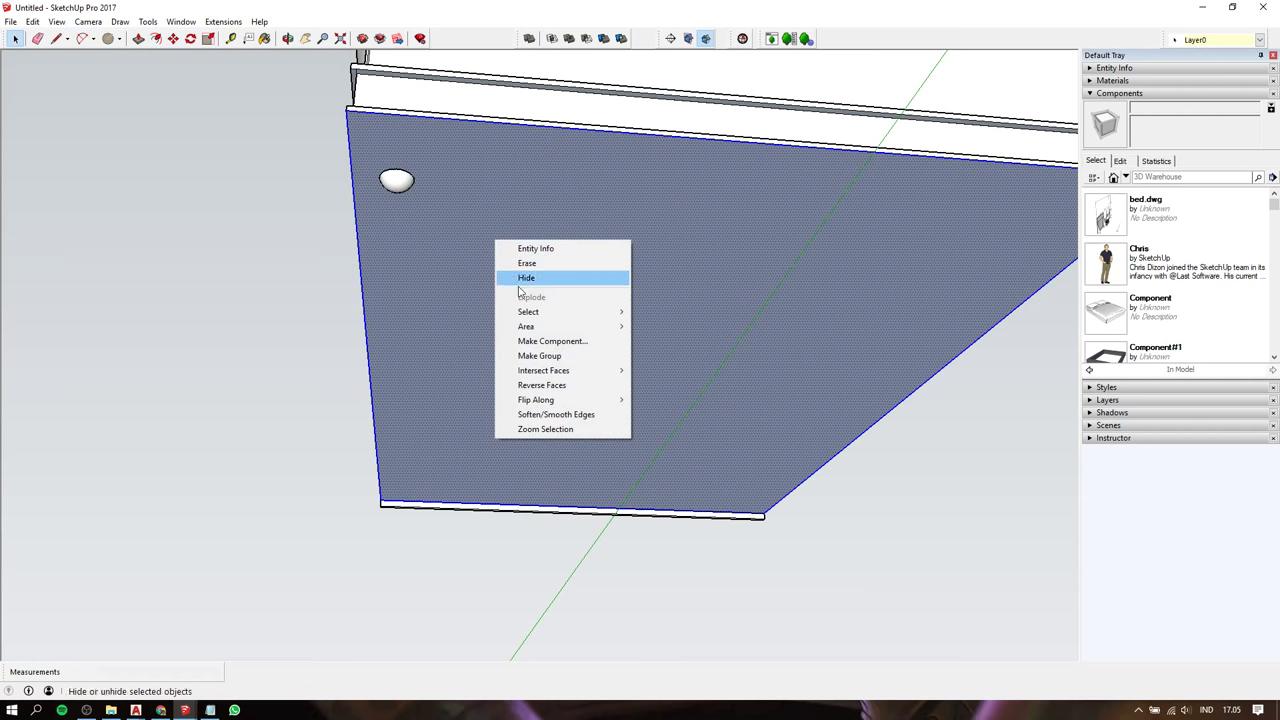
Reverse the bed's underside face
{"action": "left_click", "coordinate": [531, 385]}
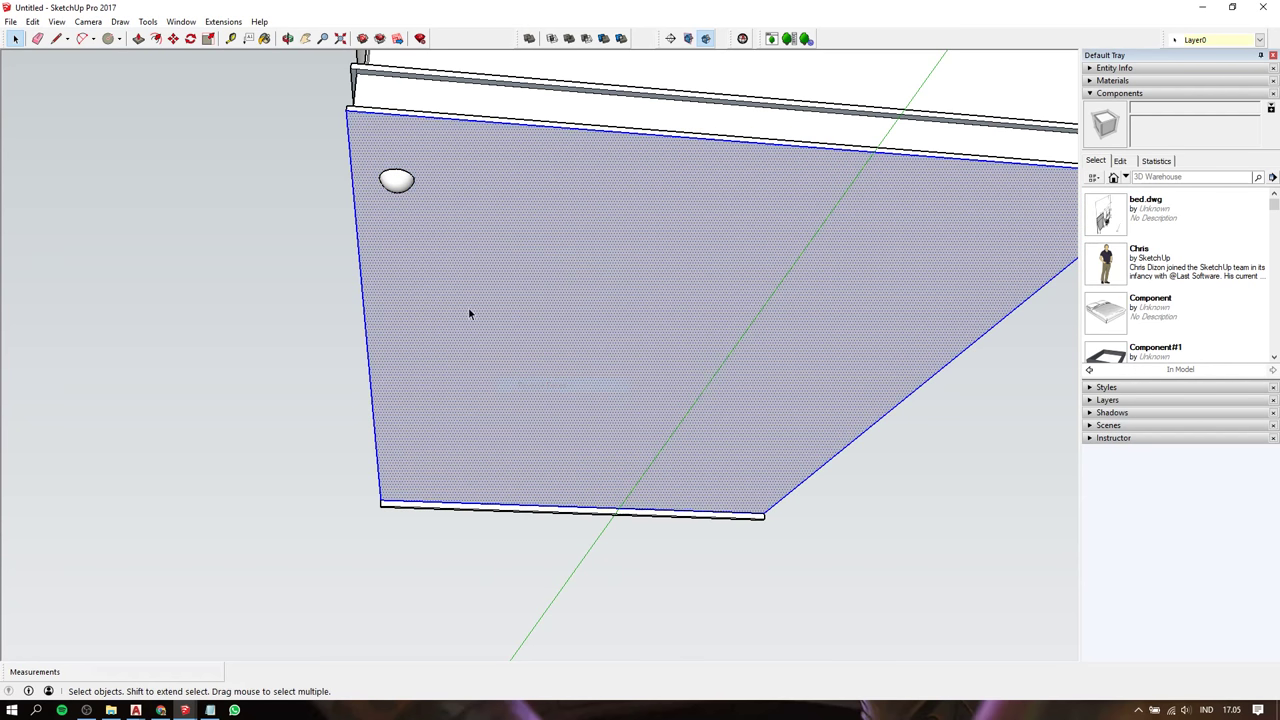
{"action": "left_click", "coordinate": [236, 252]}
{"action": "mouse_move", "coordinate": [236, 252]}
{"action": "middle_mouse_down"}
{"action": "mouse_move", "coordinate": [578, 290]}
{"action": "mouse_move", "coordinate": [381, 266]}
{"action": "middle_mouse_up"}
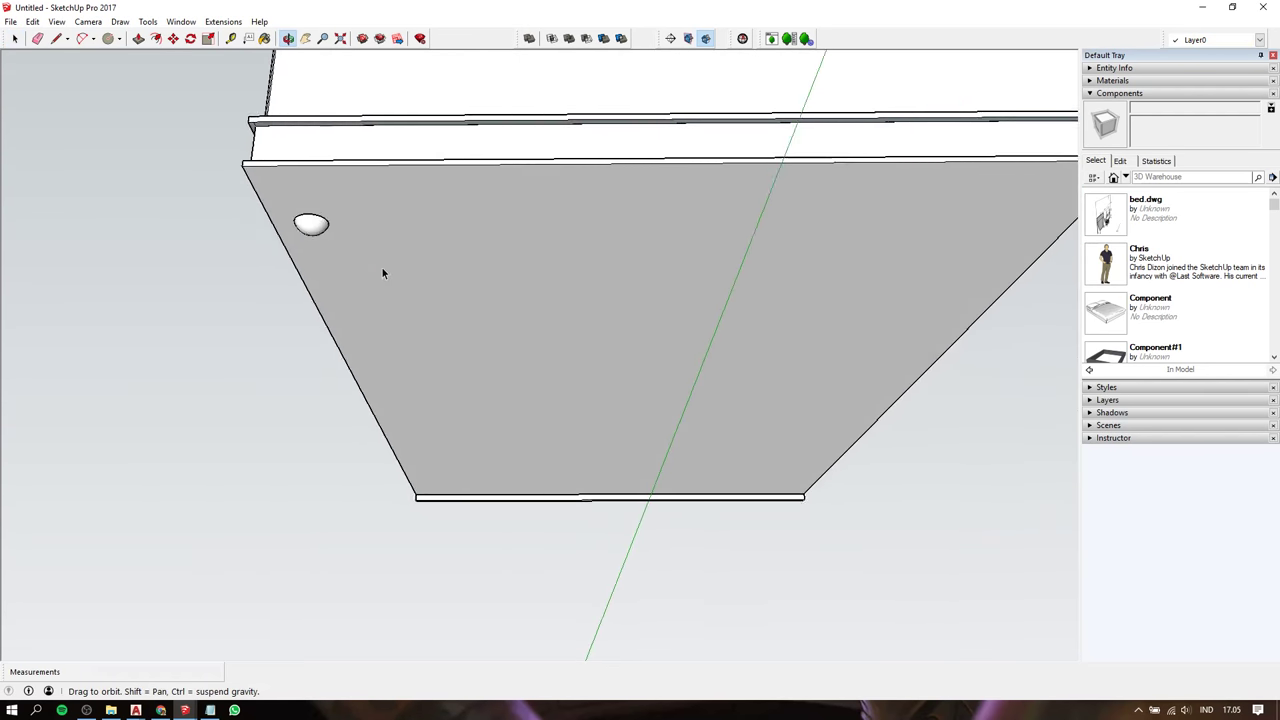
Add guide lines 70 mm in from the top, right and bottom edges of the panel
{"action": "key", "text": "t"}
{"action": "left_click", "coordinate": [325, 326]}
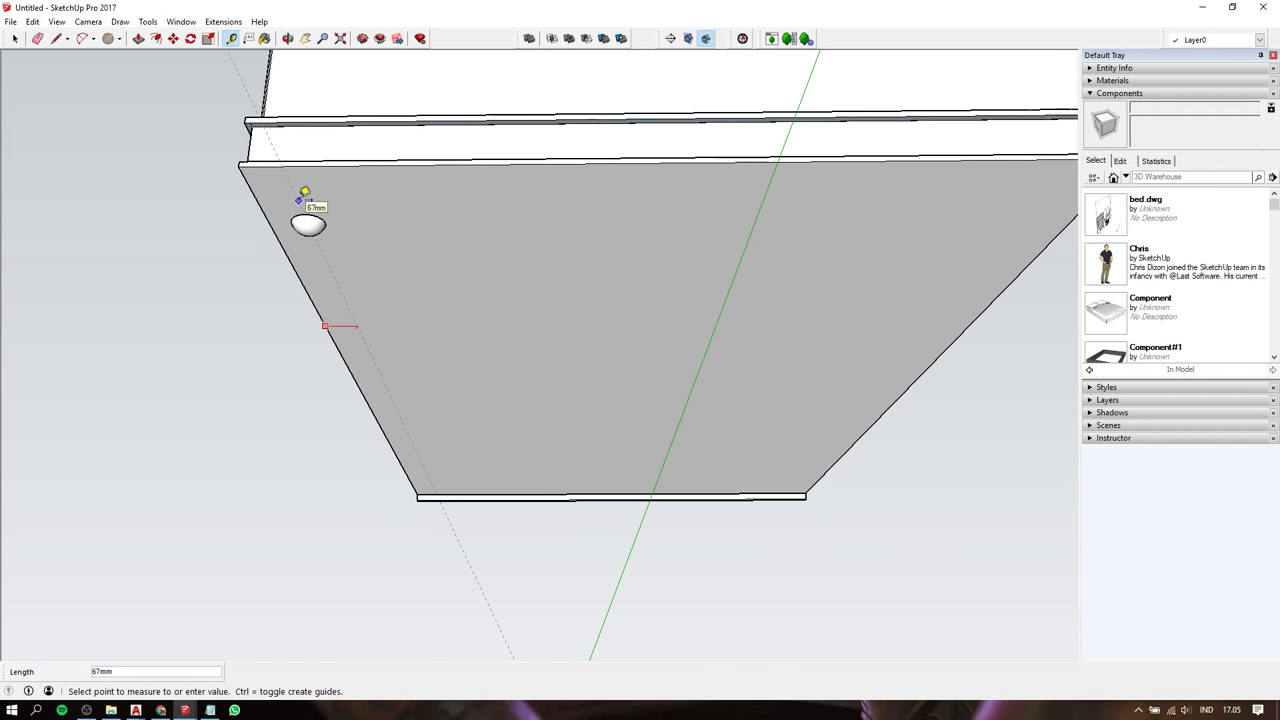
{"action": "type", "text": "70"}
{"action": "key", "text": "Return"}
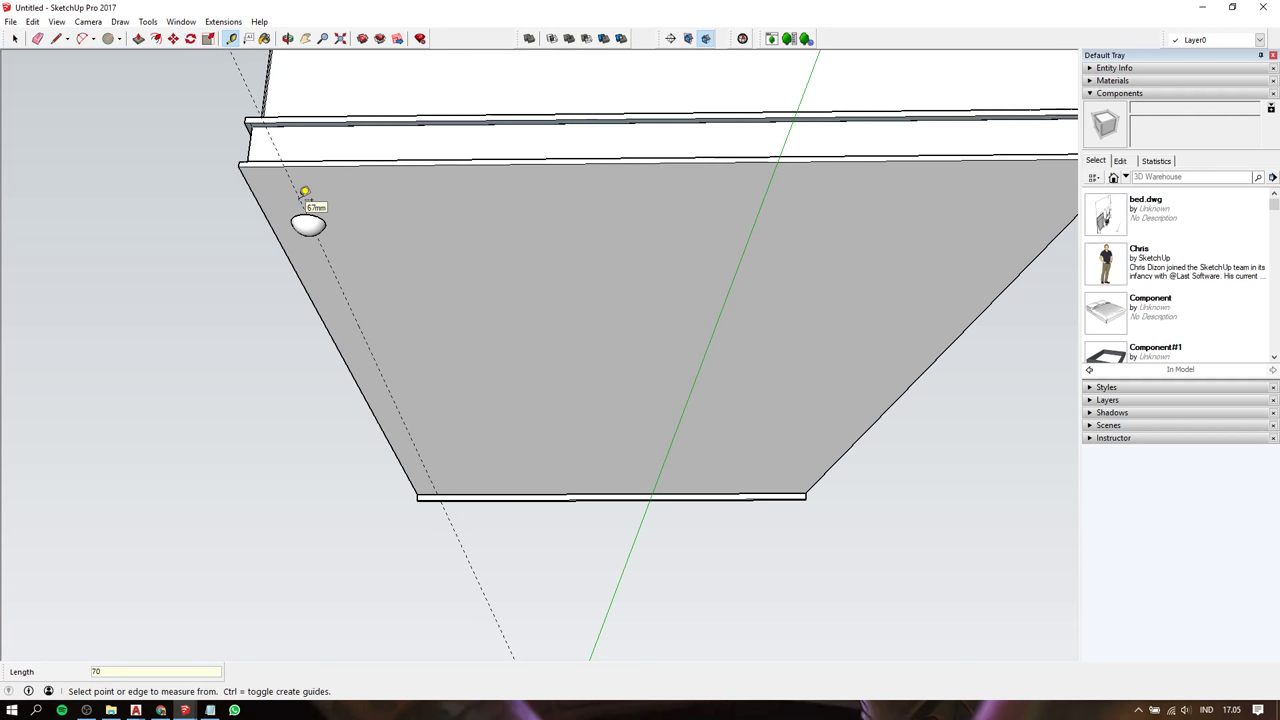
{"action": "left_click", "coordinate": [452, 164]}
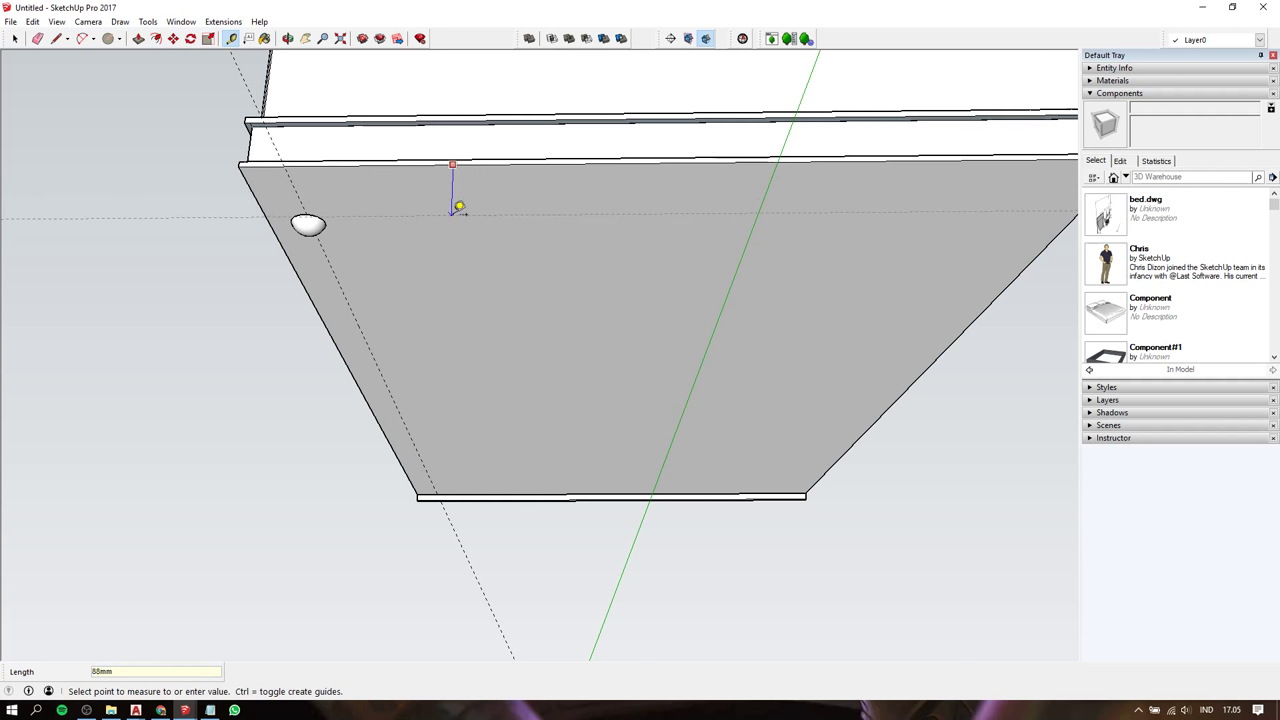
{"action": "type", "text": "70"}
{"action": "key", "text": "Return"}
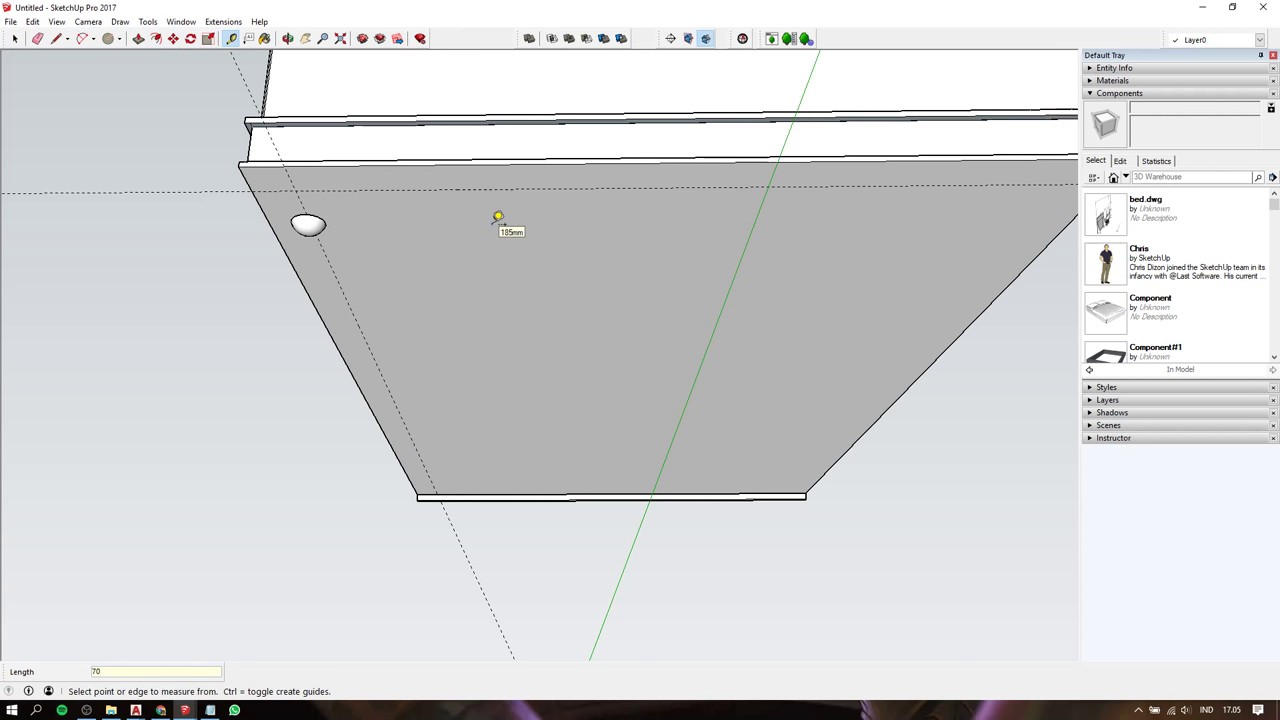
{"action": "left_click", "coordinate": [1010, 283]}
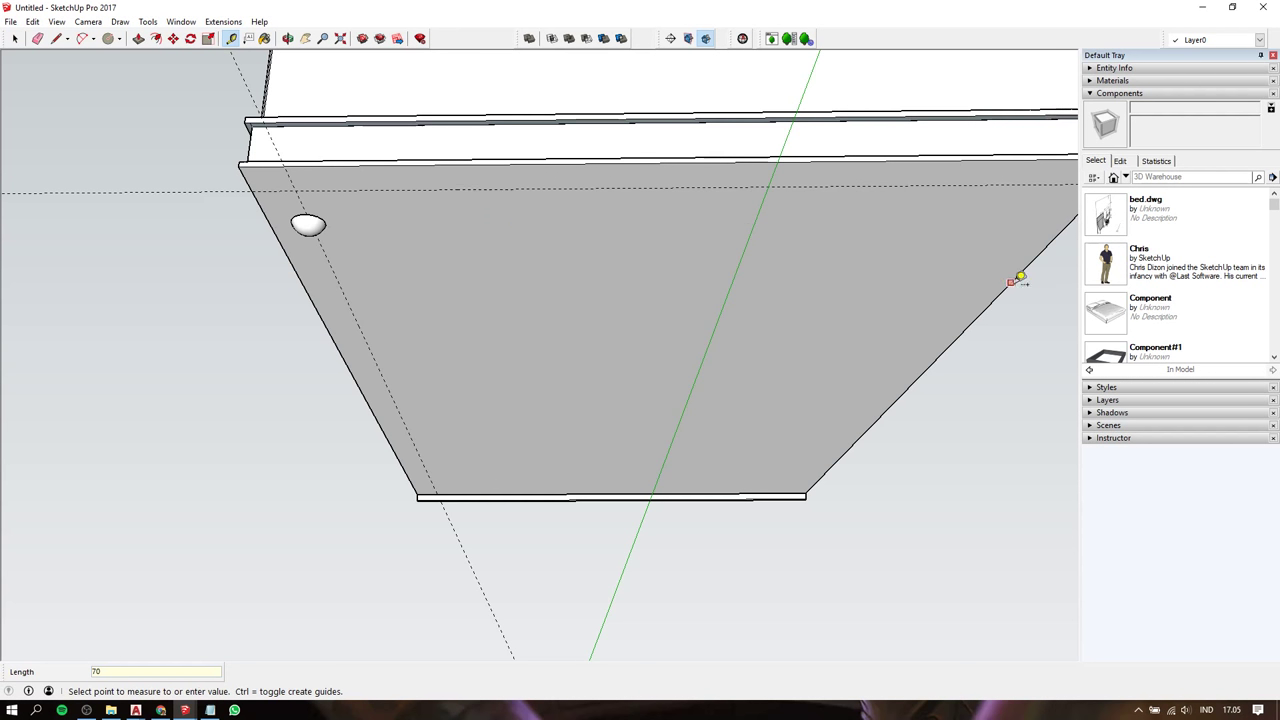
{"action": "left_click", "coordinate": [938, 269]}
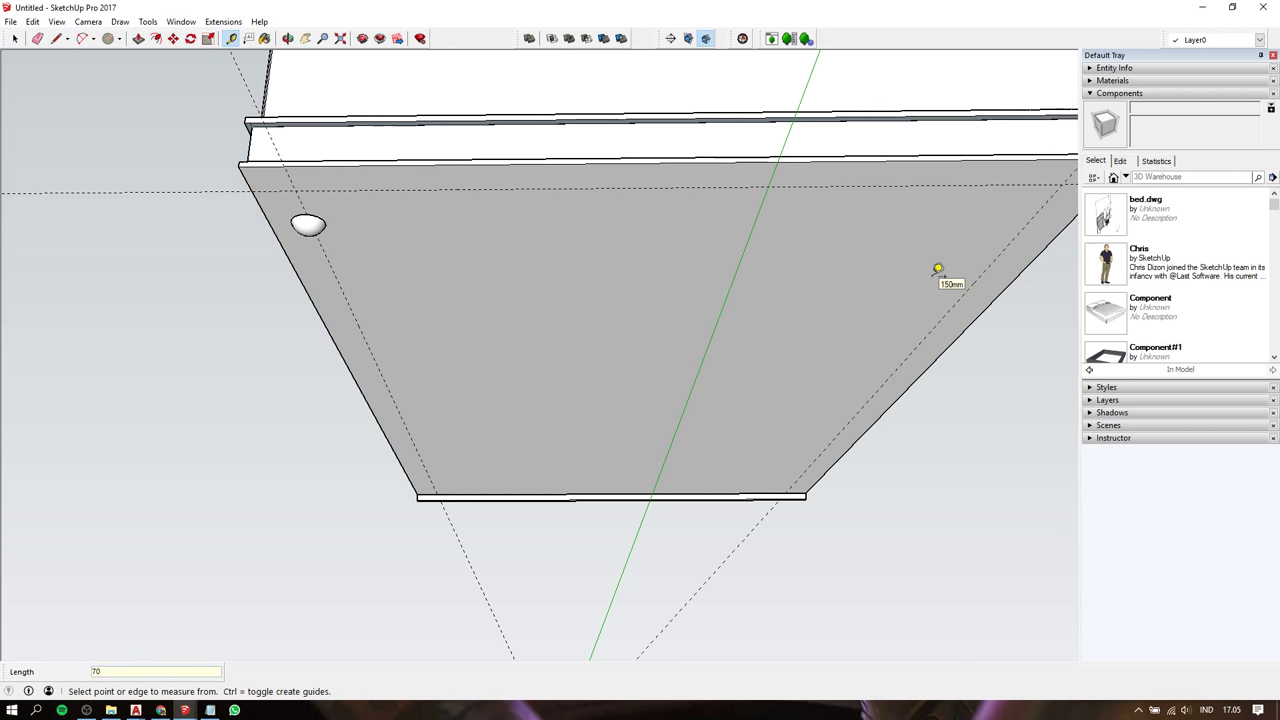
{"action": "left_click", "coordinate": [536, 493]}
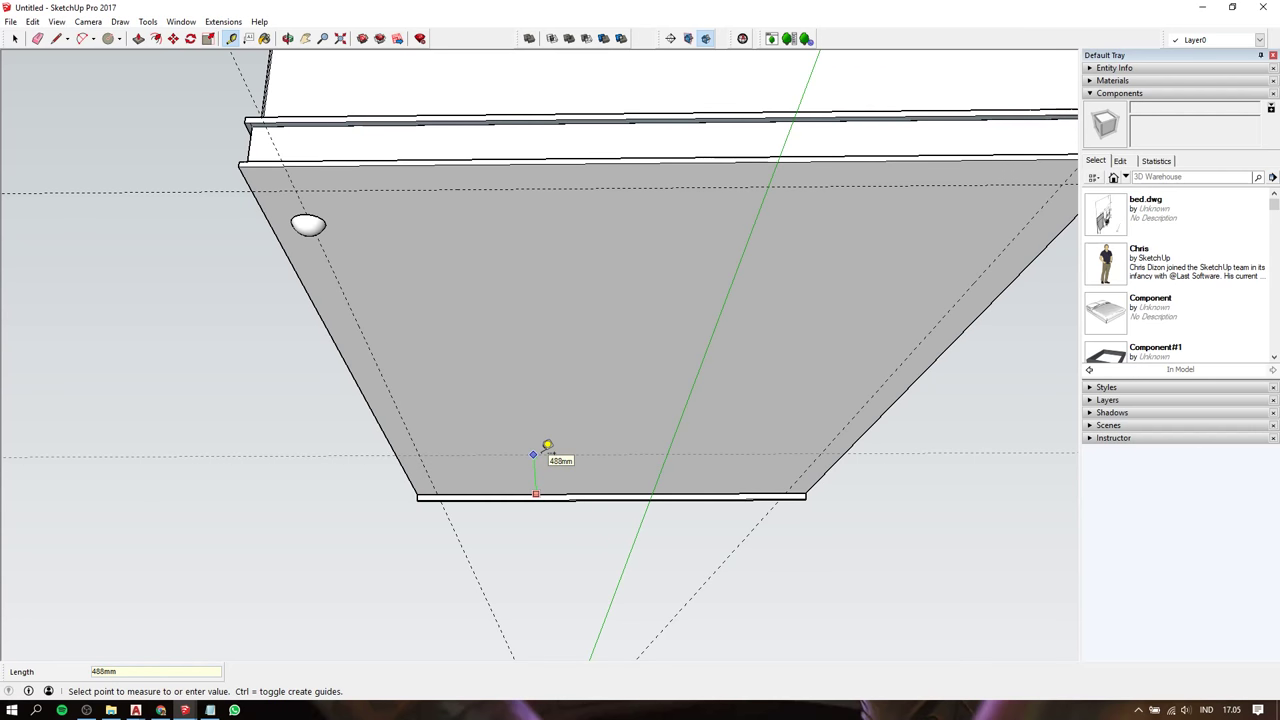
{"action": "type", "text": "70"}
{"action": "key", "text": "Return"}
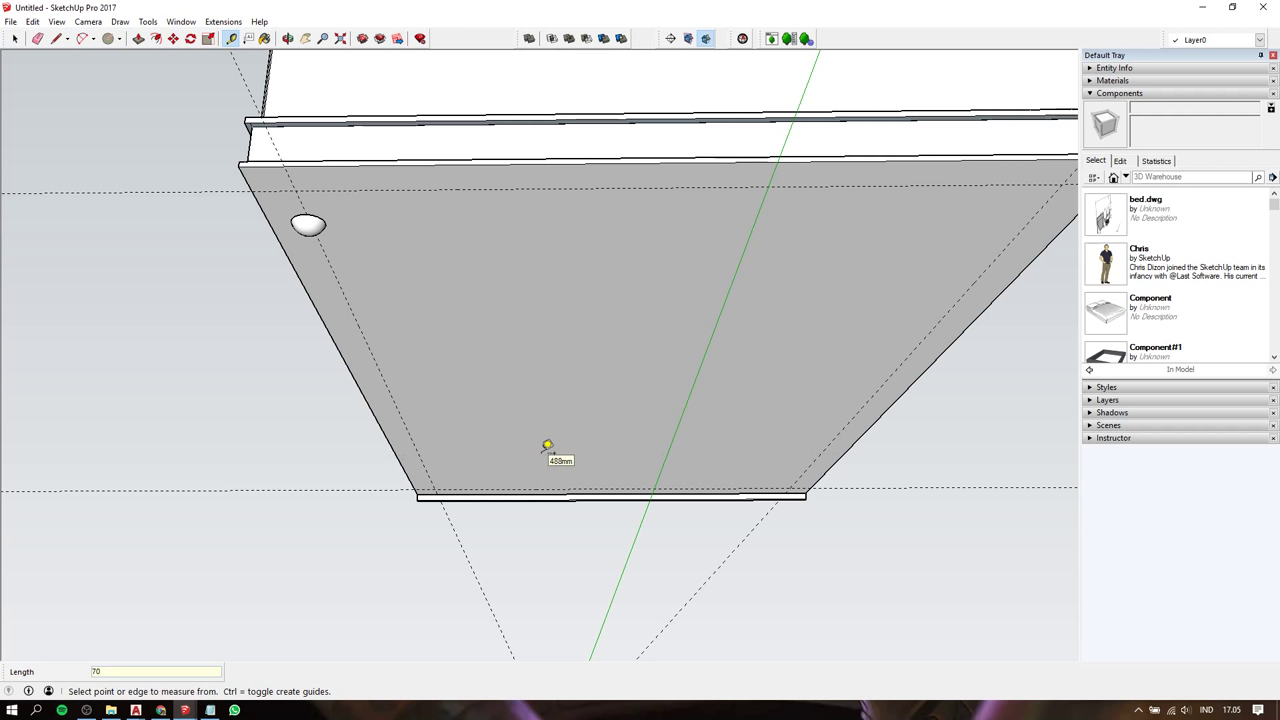
{"action": "scroll", "coordinate": [298, 225], "scroll_direction": "up", "scroll_amount": 1}
Select the half-sphere knob component near the bed corner
{"action": "key", "text": "space"}
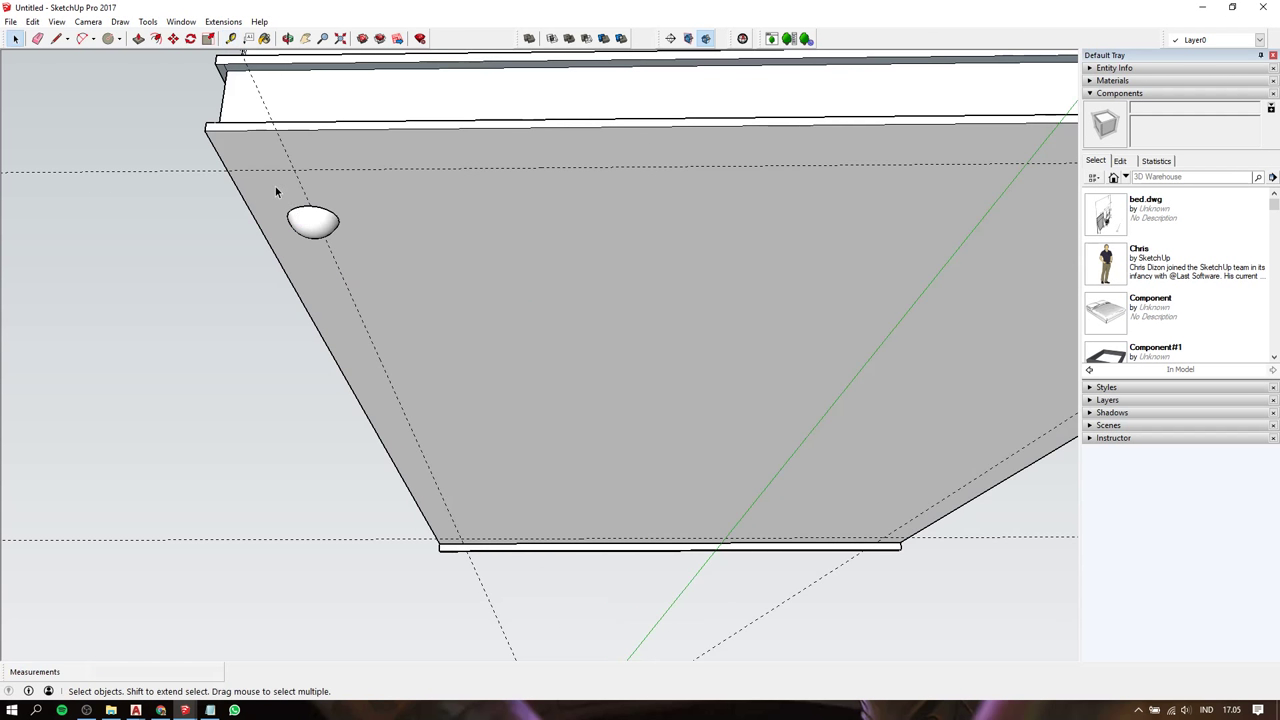
{"action": "left_click_drag", "start_coordinate": [275, 186], "coordinate": [343, 265]}
{"action": "scroll", "coordinate": [320, 240], "scroll_direction": "up", "scroll_amount": 2}
{"action": "scroll", "coordinate": [312, 228], "scroll_direction": "up", "scroll_amount": 2}
{"action": "mouse_move", "coordinate": [325, 250]}
{"action": "middle_mouse_down"}
{"action": "mouse_move", "coordinate": [340, 346]}
{"action": "mouse_move", "coordinate": [323, 434]}
{"action": "middle_mouse_up"}
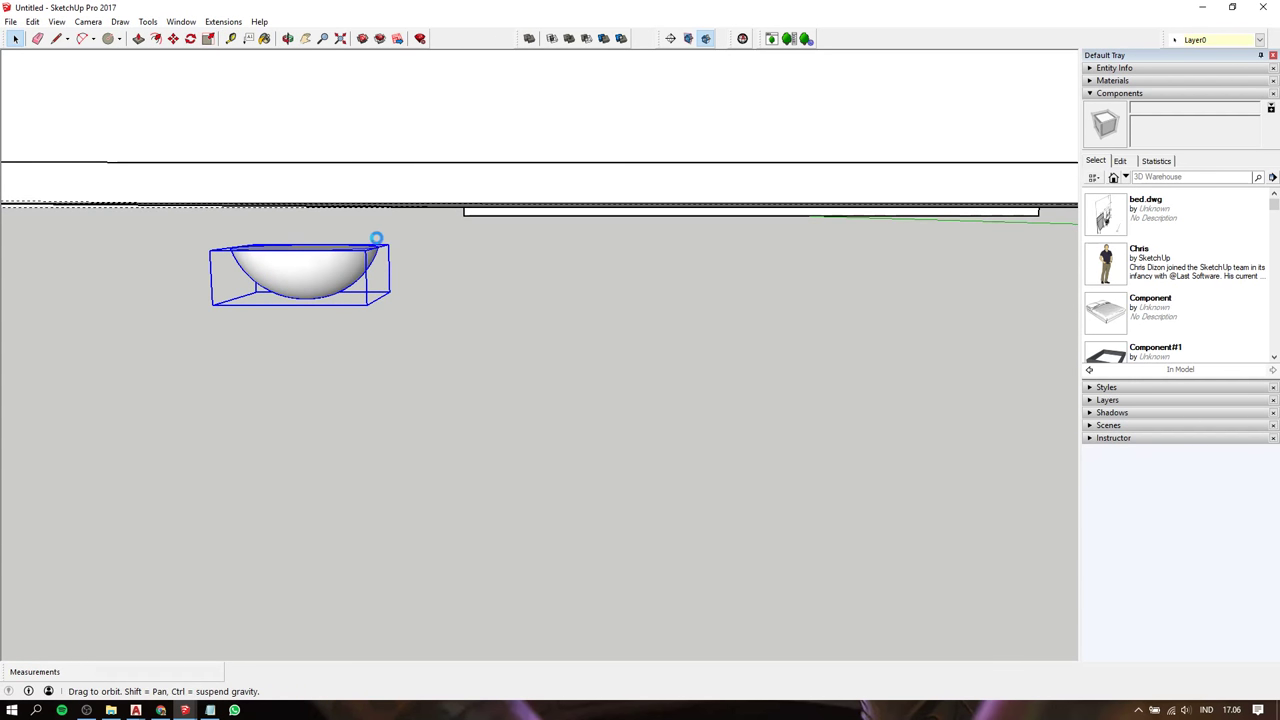
{"action": "scroll", "coordinate": [361, 253], "scroll_direction": "down", "scroll_amount": 3}
{"action": "scroll", "coordinate": [577, 240], "scroll_direction": "up", "scroll_amount": 2}
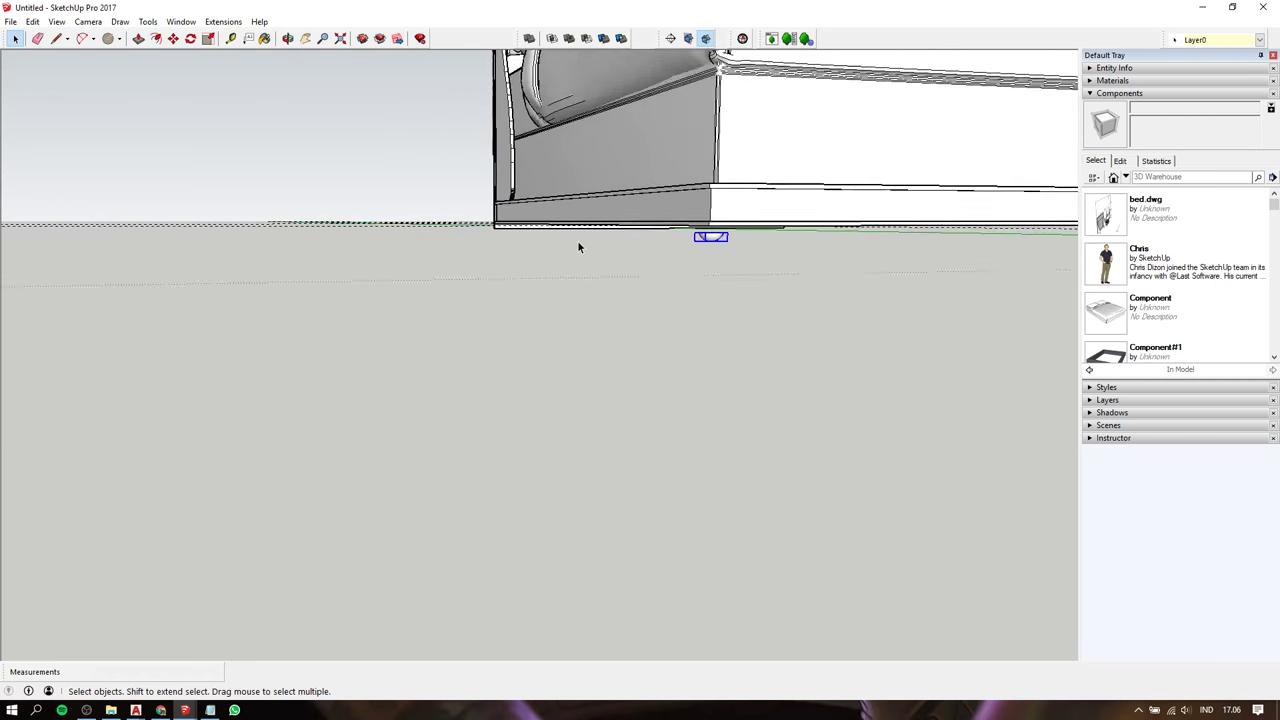
{"action": "mouse_move", "coordinate": [577, 240]}
{"action": "middle_mouse_down"}
{"action": "mouse_move", "coordinate": [593, 329]}
{"action": "mouse_move", "coordinate": [631, 334]}
{"action": "middle_mouse_up"}
{"action": "scroll", "coordinate": [669, 316], "scroll_direction": "up", "scroll_amount": 2}
{"action": "scroll", "coordinate": [666, 323], "scroll_direction": "up", "scroll_amount": 2}
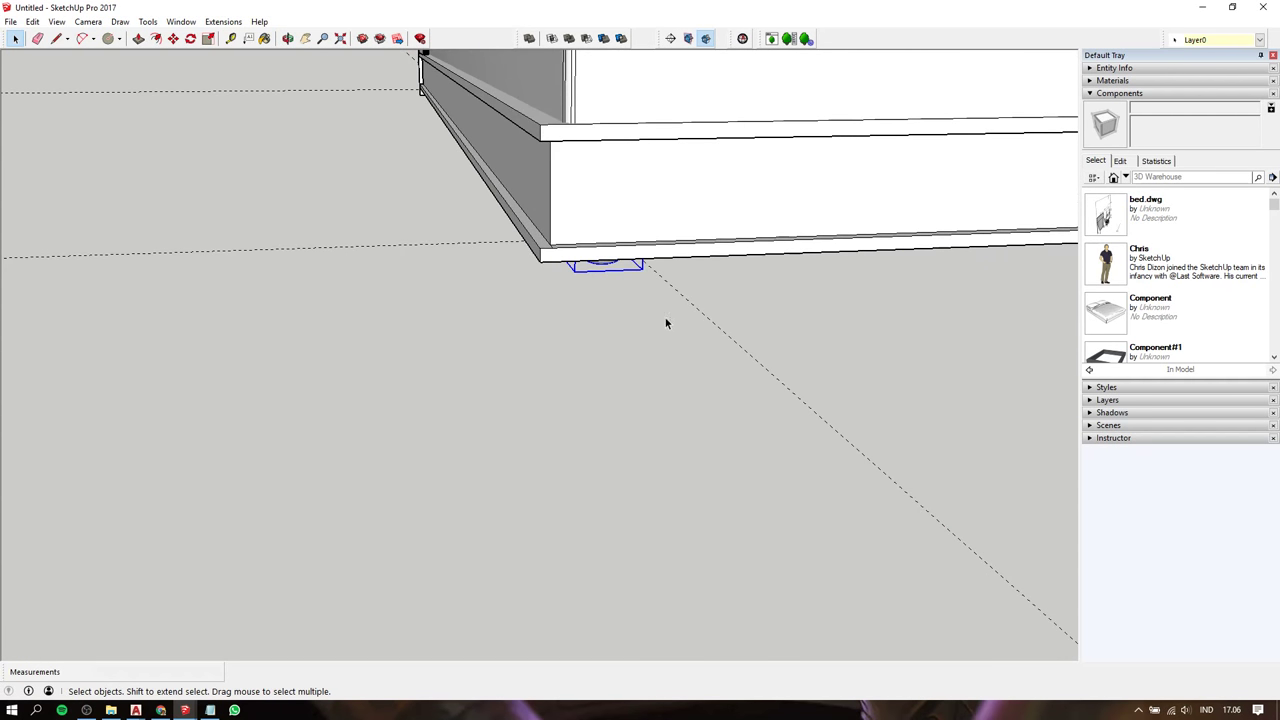
Move the knob toward the slab corner where the guide lines cross
{"action": "key", "text": "m"}
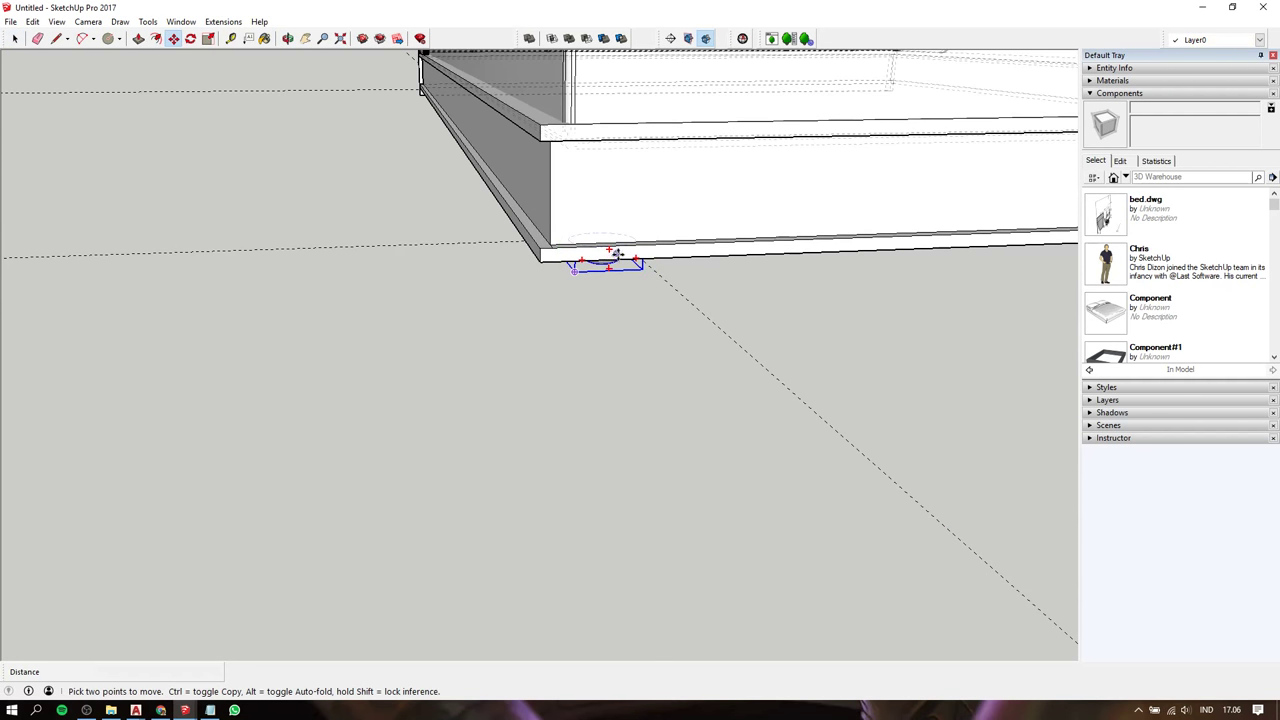
{"action": "scroll", "coordinate": [620, 236], "scroll_direction": "up", "scroll_amount": 2}
{"action": "middle_click_drag", "start_coordinate": [620, 236], "coordinate": [606, 302]}
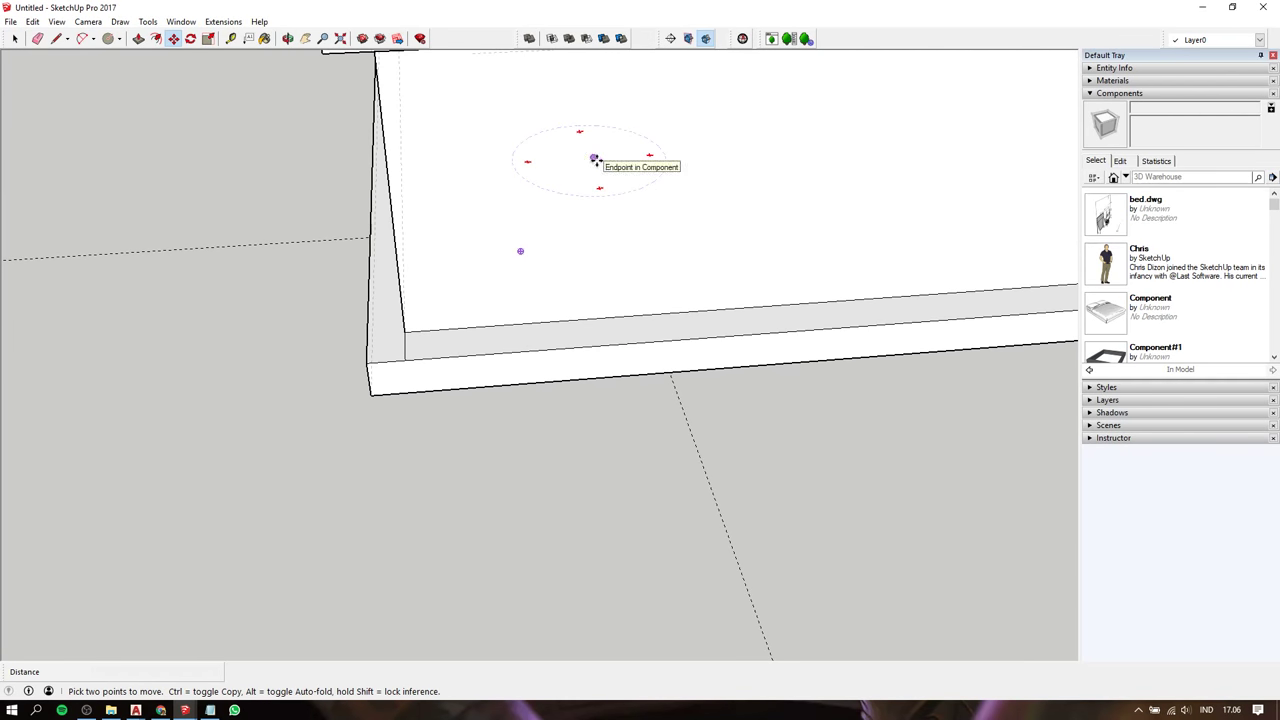
{"action": "mouse_move", "coordinate": [594, 159]}
{"action": "middle_mouse_down"}
{"action": "mouse_move", "coordinate": [651, 2]}
{"action": "mouse_move", "coordinate": [608, 186]}
{"action": "middle_mouse_up"}
{"action": "middle_click_drag", "start_coordinate": [608, 283], "coordinate": [617, 421]}
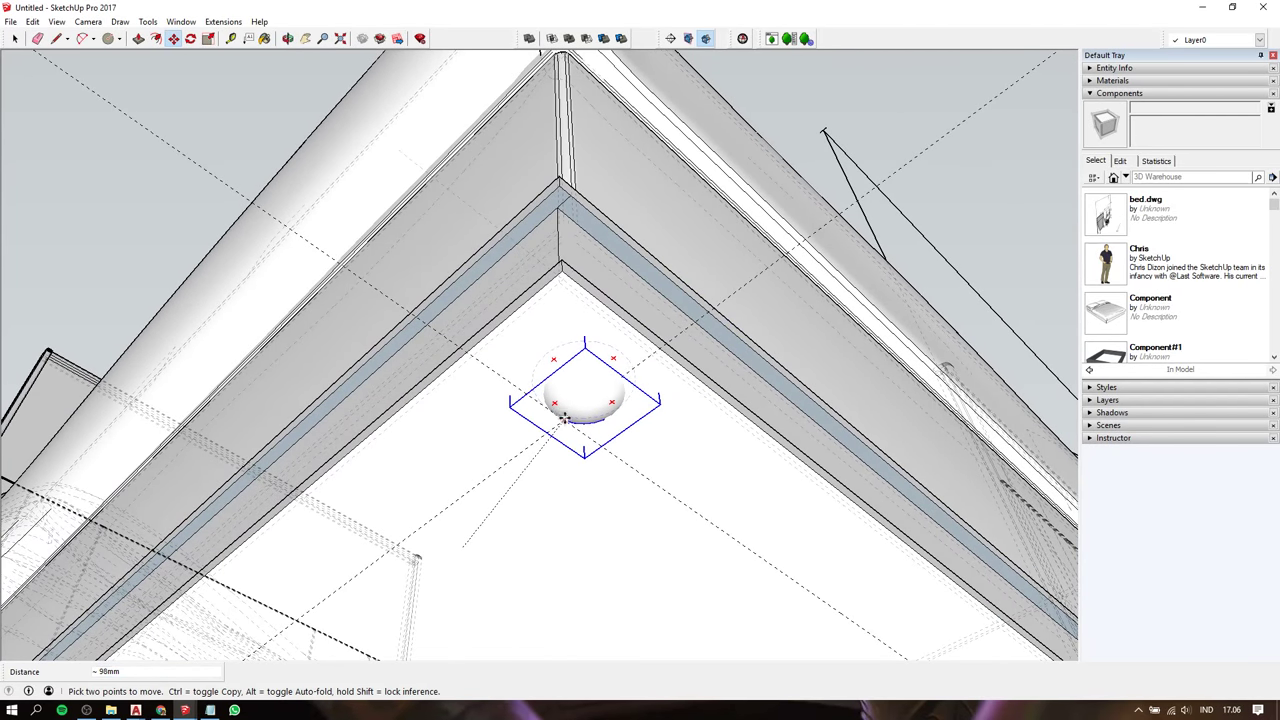
{"action": "middle_click_drag", "start_coordinate": [563, 424], "coordinate": [857, 423]}
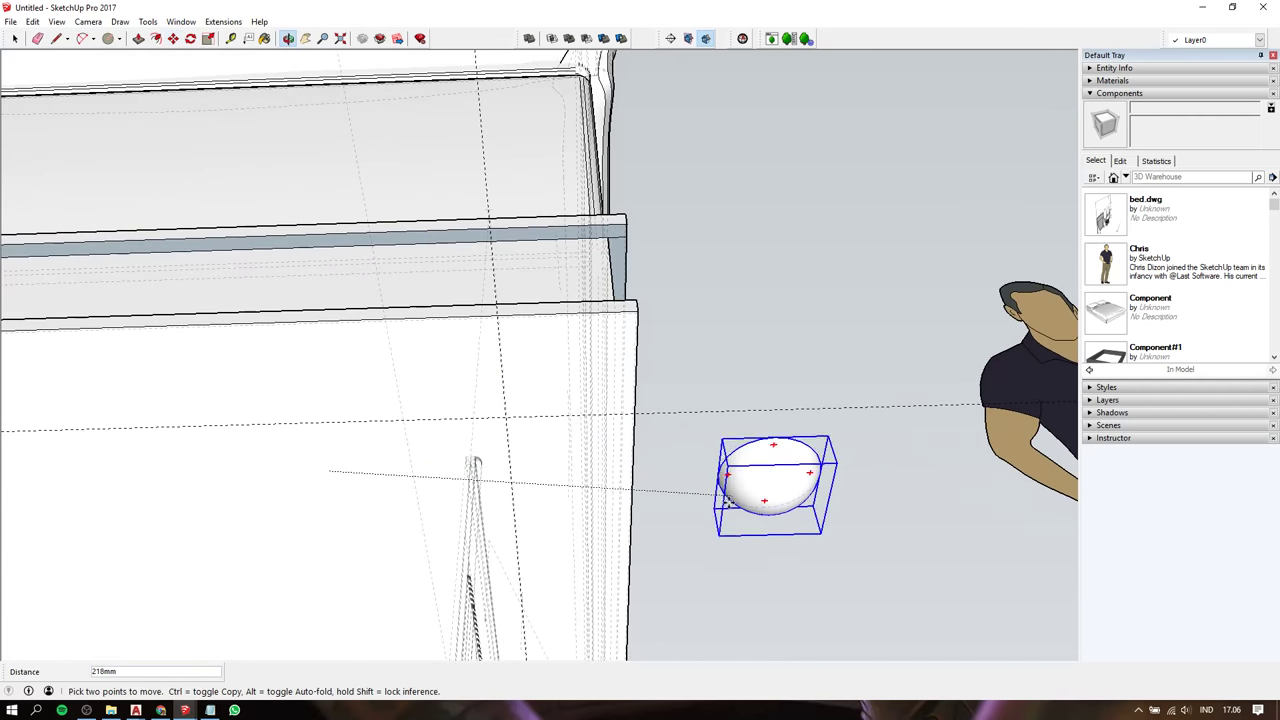
{"action": "mouse_move", "coordinate": [727, 503]}
{"action": "middle_mouse_down"}
{"action": "mouse_move", "coordinate": [763, 437]}
{"action": "mouse_move", "coordinate": [760, 594]}
{"action": "mouse_move", "coordinate": [791, 532]}
{"action": "middle_mouse_up"}
{"action": "scroll", "coordinate": [797, 314], "scroll_direction": "up", "scroll_amount": 3}
{"action": "scroll", "coordinate": [795, 305], "scroll_direction": "up", "scroll_amount": 2}
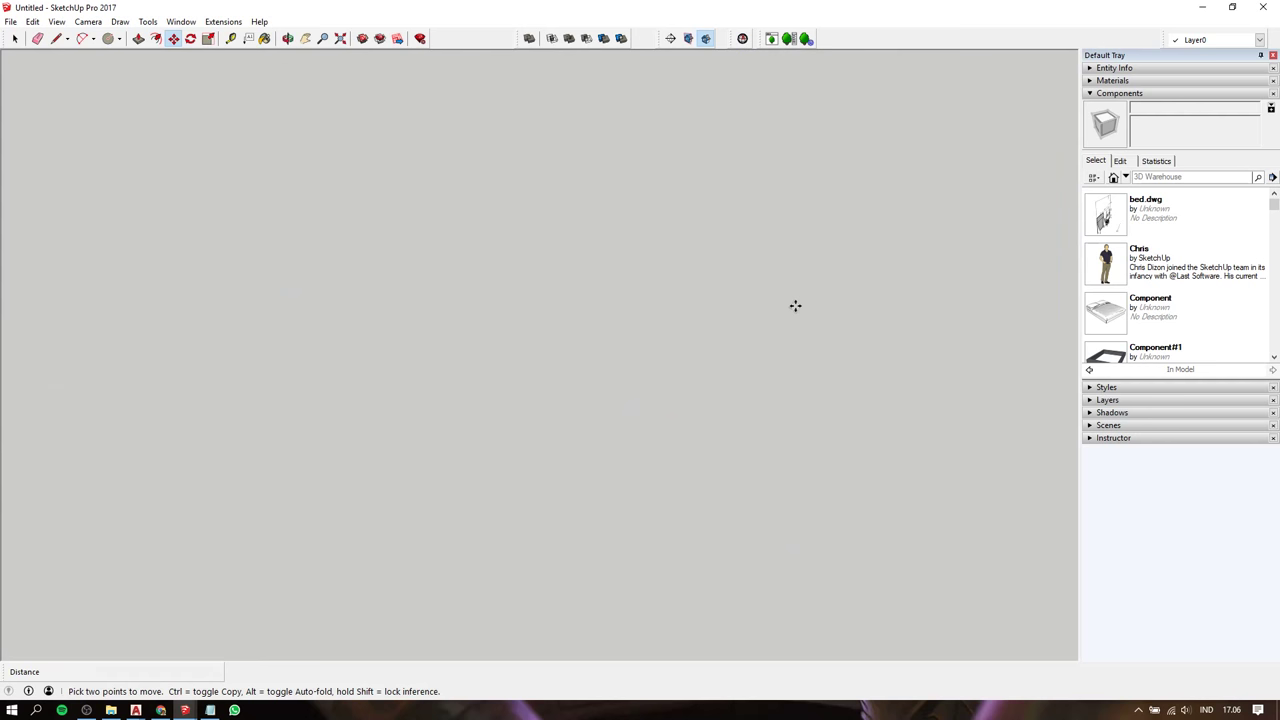
{"action": "scroll", "coordinate": [791, 304], "scroll_direction": "down", "scroll_amount": 3}
{"action": "scroll", "coordinate": [746, 266], "scroll_direction": "up", "scroll_amount": 1}
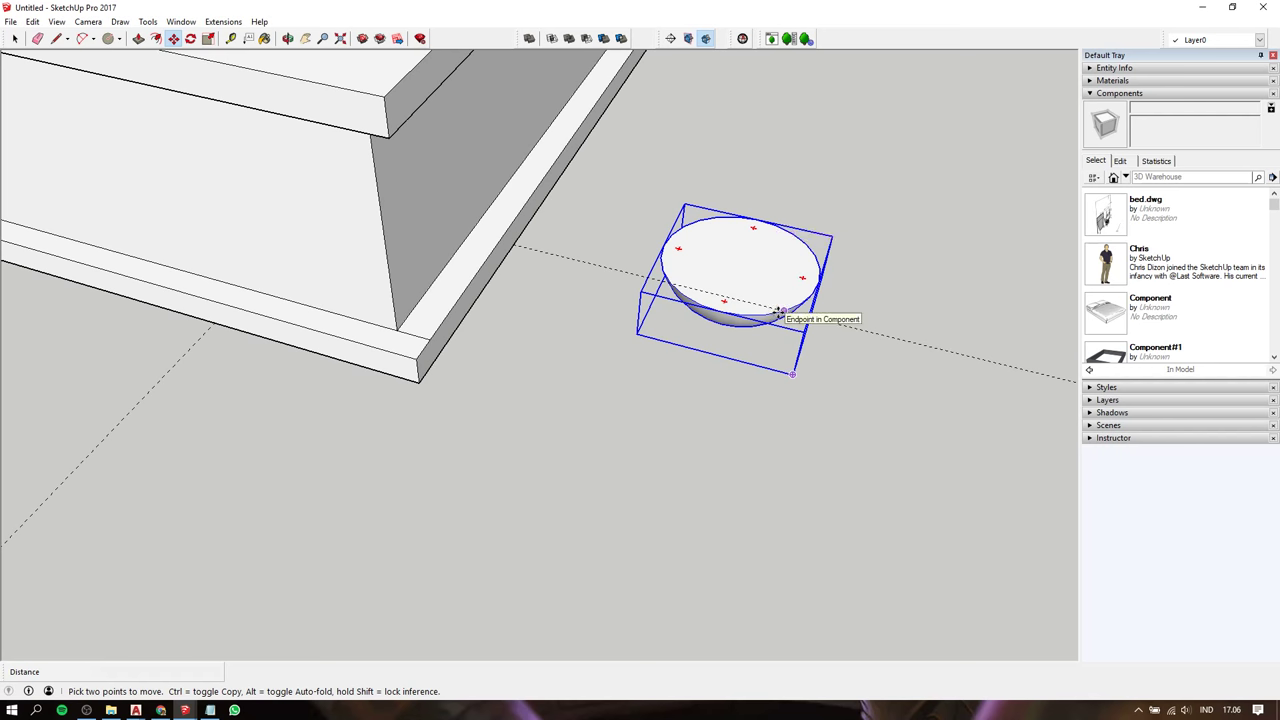
{"action": "scroll", "coordinate": [606, 294], "scroll_direction": "down", "scroll_amount": 1}
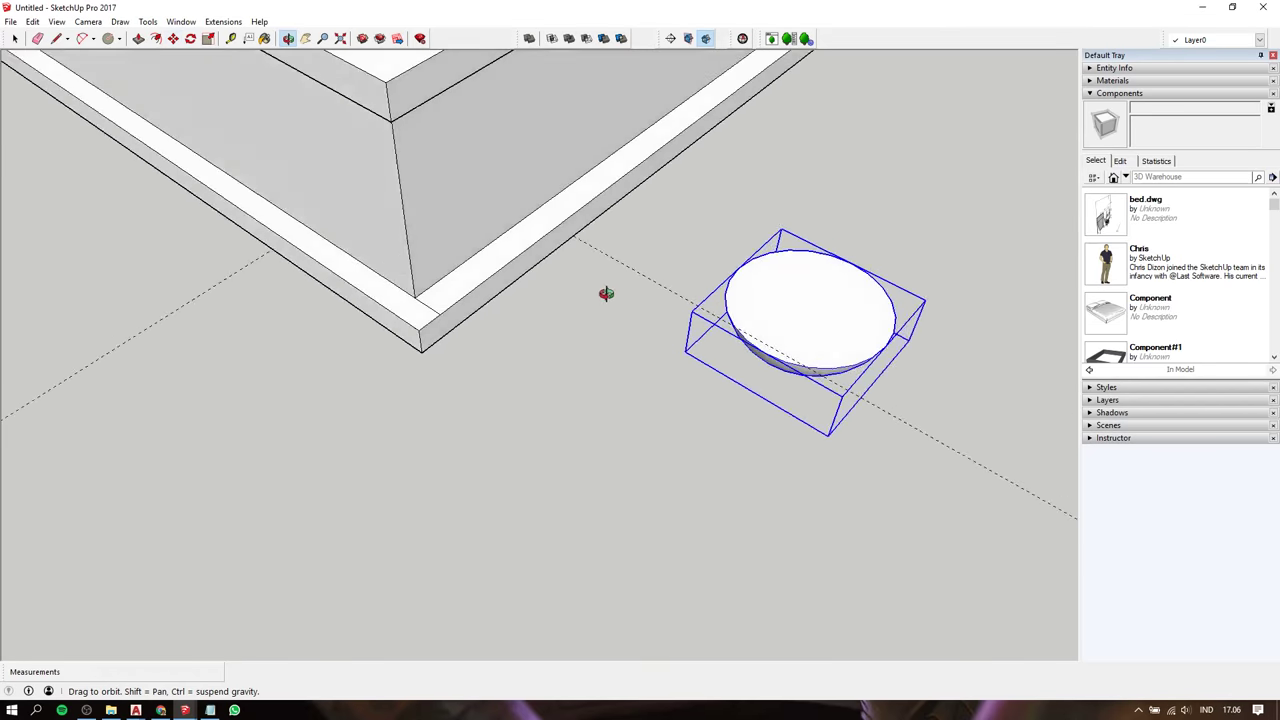
{"action": "scroll", "coordinate": [634, 280], "scroll_direction": "down", "scroll_amount": 2}
{"action": "scroll", "coordinate": [749, 283], "scroll_direction": "up", "scroll_amount": 2}
{"action": "scroll", "coordinate": [757, 265], "scroll_direction": "up", "scroll_amount": 3}
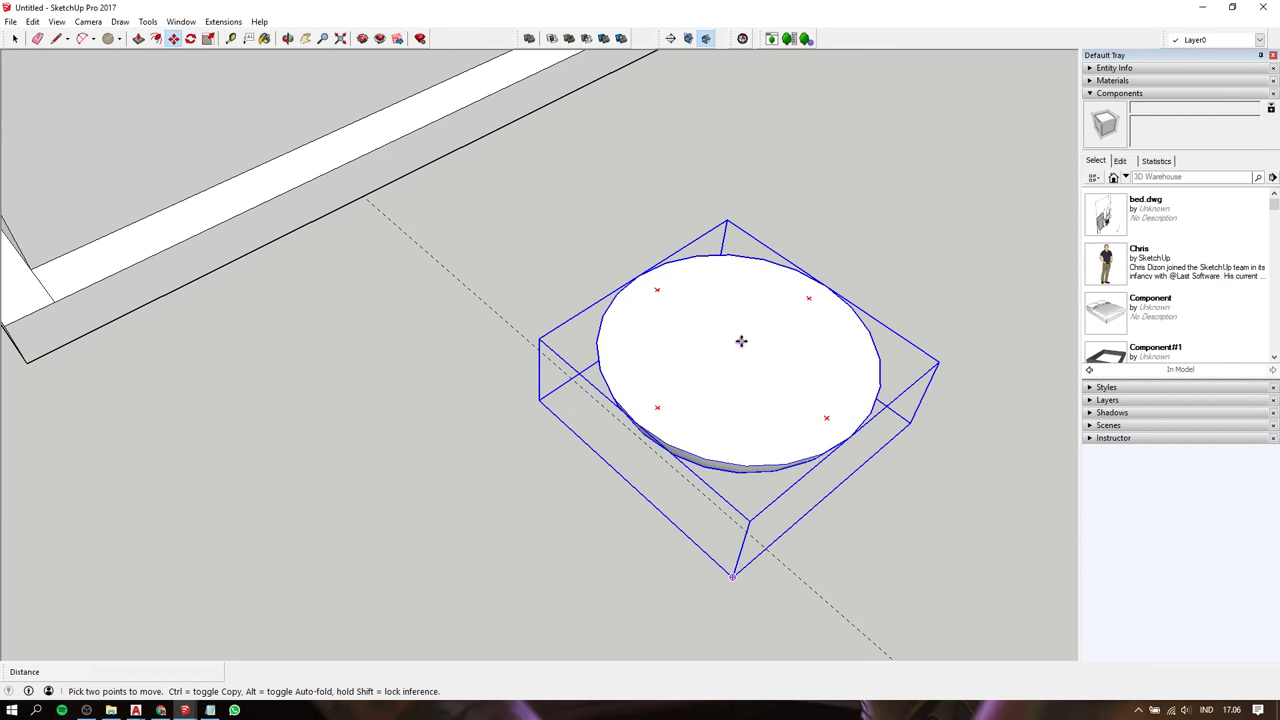
{"action": "scroll", "coordinate": [741, 341], "scroll_direction": "down", "scroll_amount": 1}
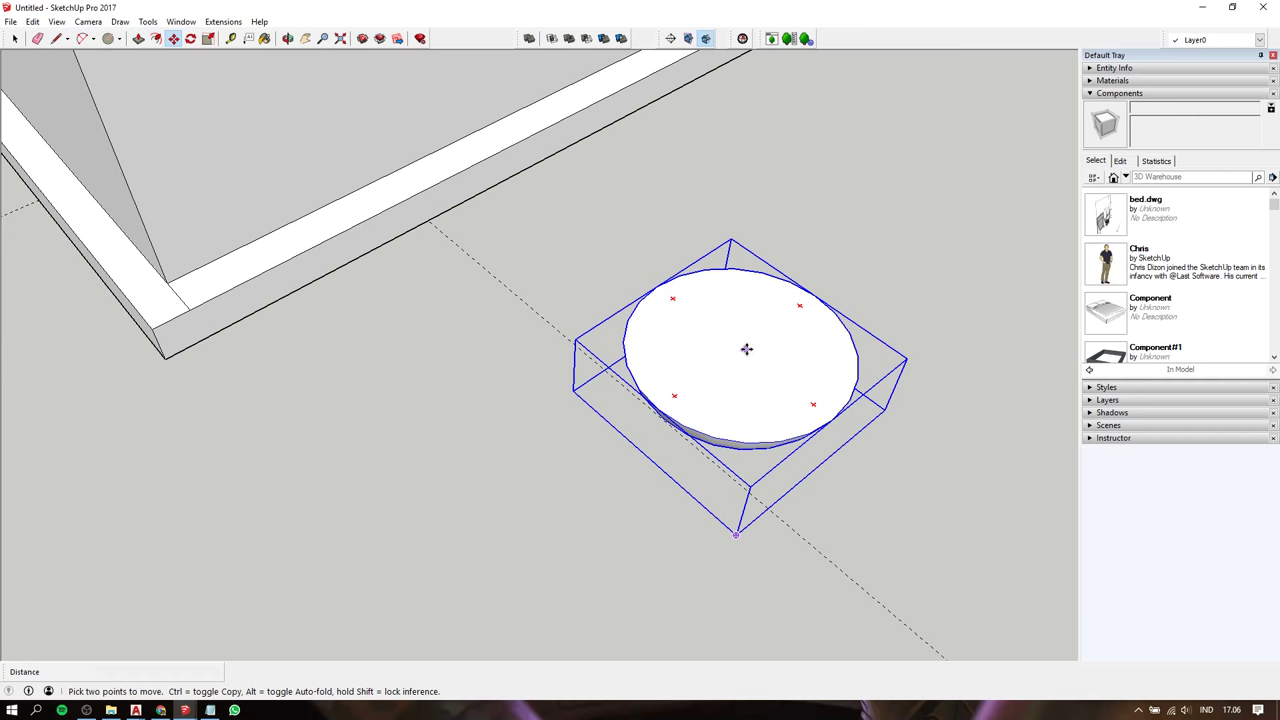
{"action": "scroll", "coordinate": [746, 348], "scroll_direction": "down", "scroll_amount": 1}
{"action": "mouse_move", "coordinate": [746, 348]}
{"action": "middle_mouse_down"}
{"action": "mouse_move", "coordinate": [741, 105]}
{"action": "mouse_move", "coordinate": [674, 143]}
{"action": "middle_mouse_up"}
{"action": "scroll", "coordinate": [600, 180], "scroll_direction": "down", "scroll_amount": 2}
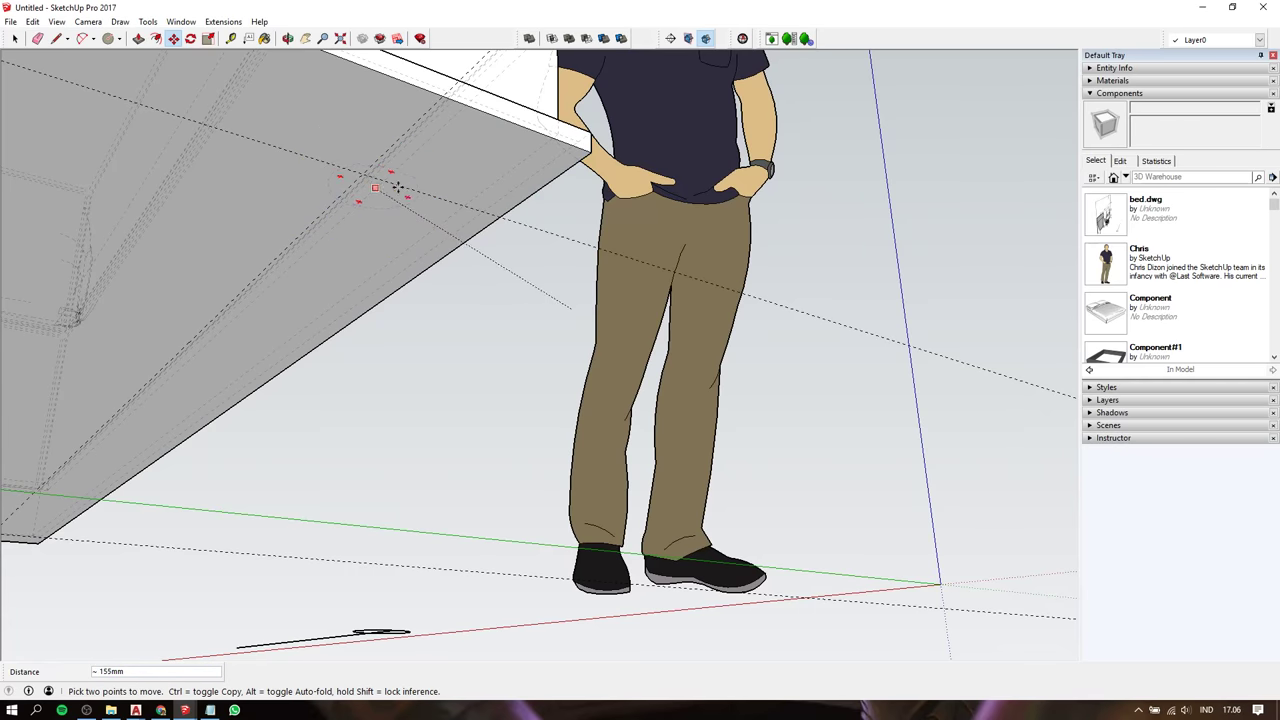
{"action": "mouse_move", "coordinate": [397, 187]}
{"action": "middle_mouse_down"}
{"action": "mouse_move", "coordinate": [622, 4]}
{"action": "mouse_move", "coordinate": [749, 163]}
{"action": "middle_mouse_up"}
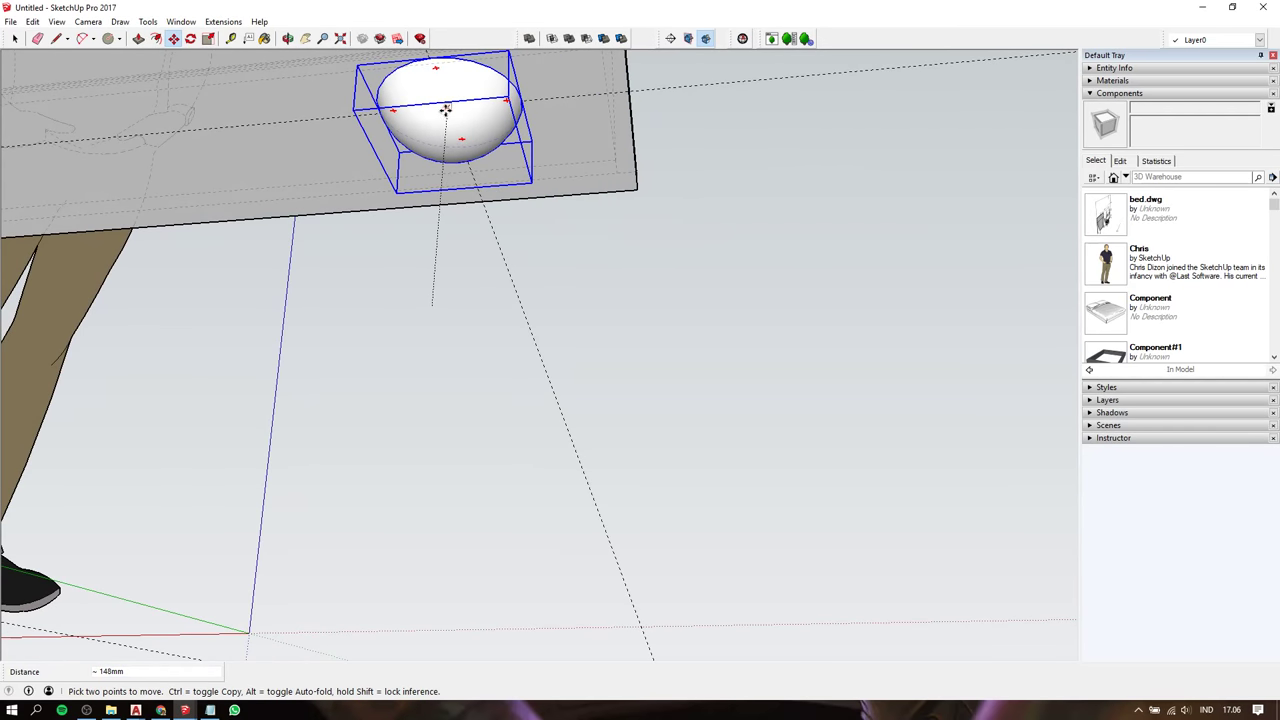
{"action": "scroll", "coordinate": [445, 110], "scroll_direction": "down", "scroll_amount": 1}
{"action": "scroll", "coordinate": [445, 110], "scroll_direction": "down", "scroll_amount": 2}
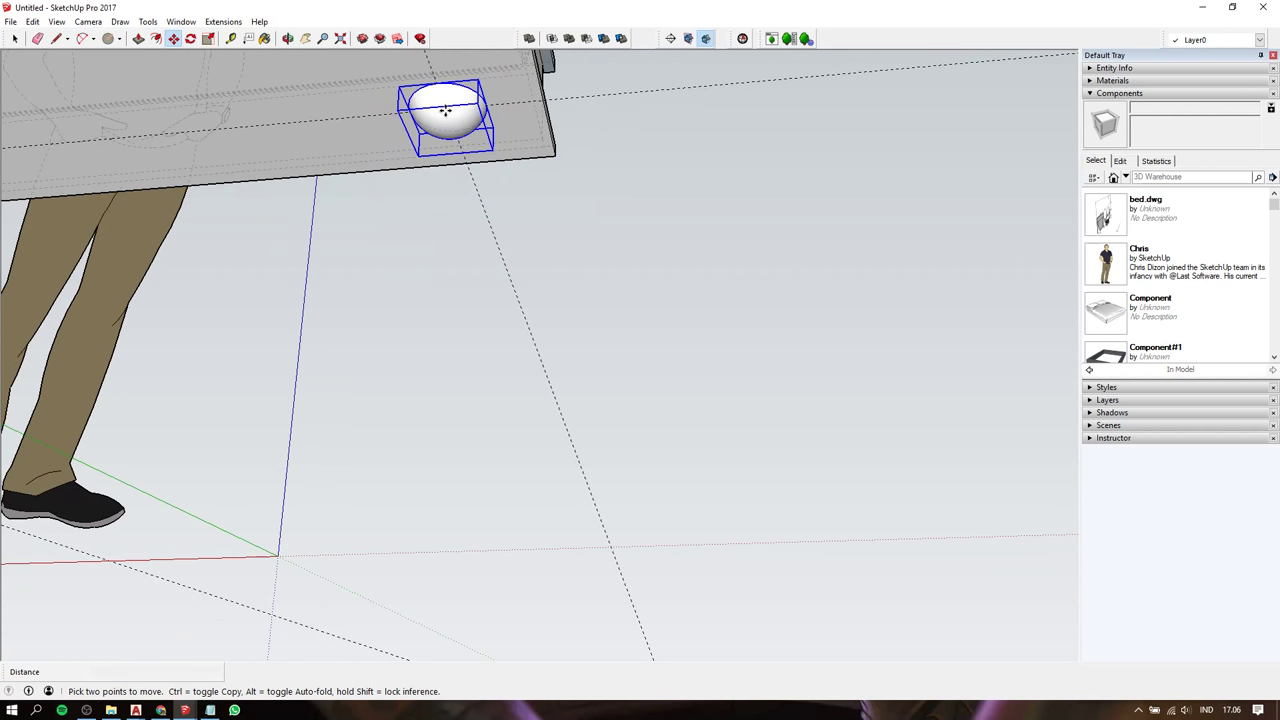
{"action": "scroll", "coordinate": [445, 110], "scroll_direction": "down", "scroll_amount": 1}
{"action": "scroll", "coordinate": [445, 110], "scroll_direction": "down", "scroll_amount": 1}
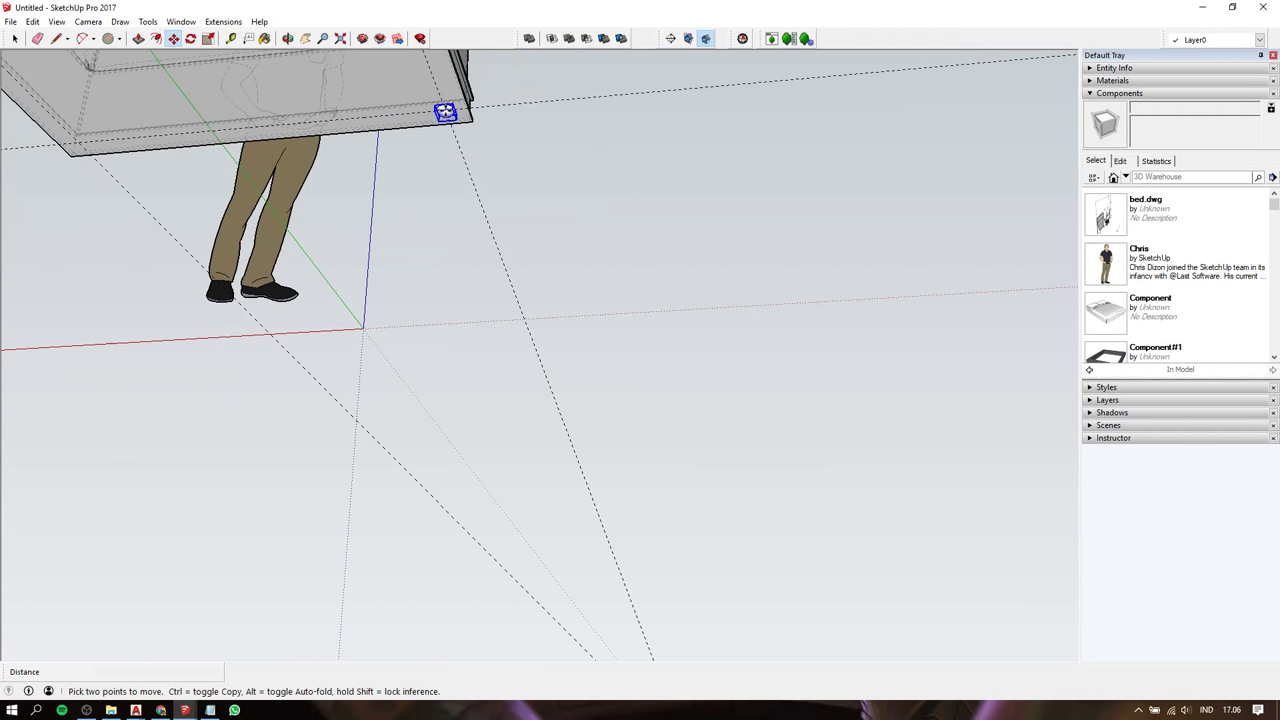
Undo the misplaced move and copy the knob to the slab's left corner instead
{"action": "left_click", "coordinate": [643, 106]}
{"action": "key", "text": "space"}
{"action": "key", "text": "ctrl+z"}
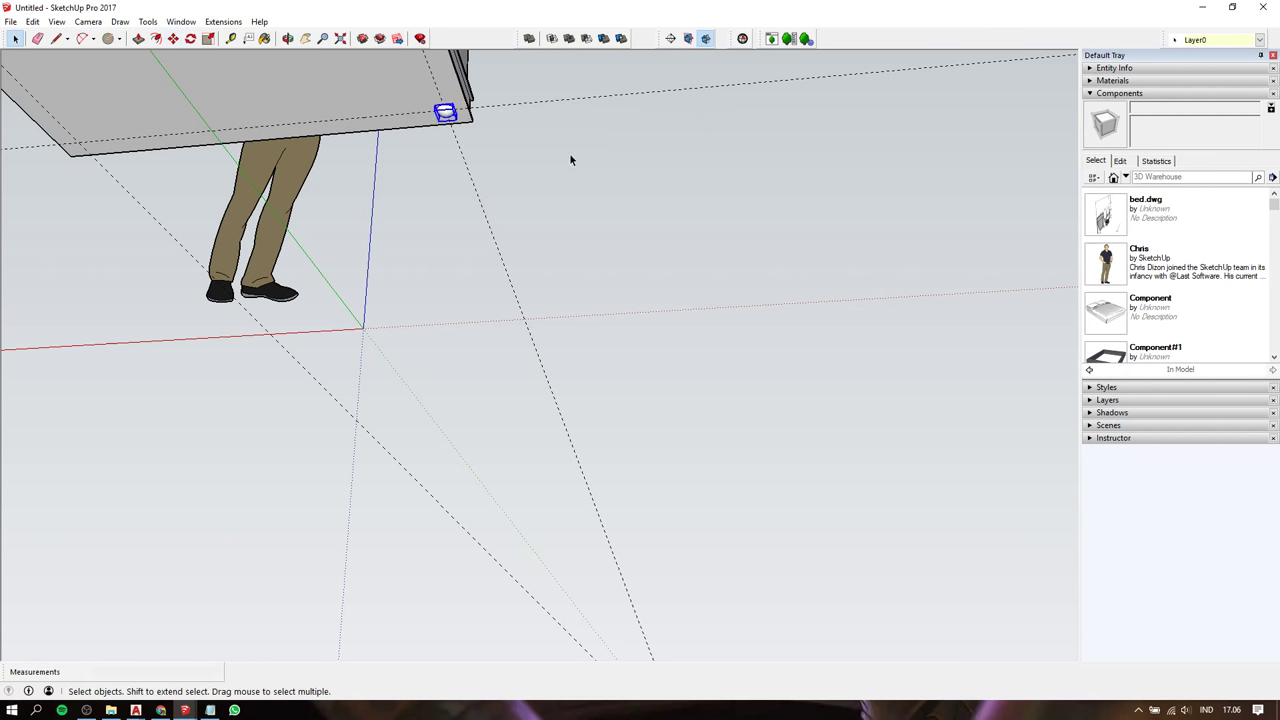
{"action": "key", "text": "m"}
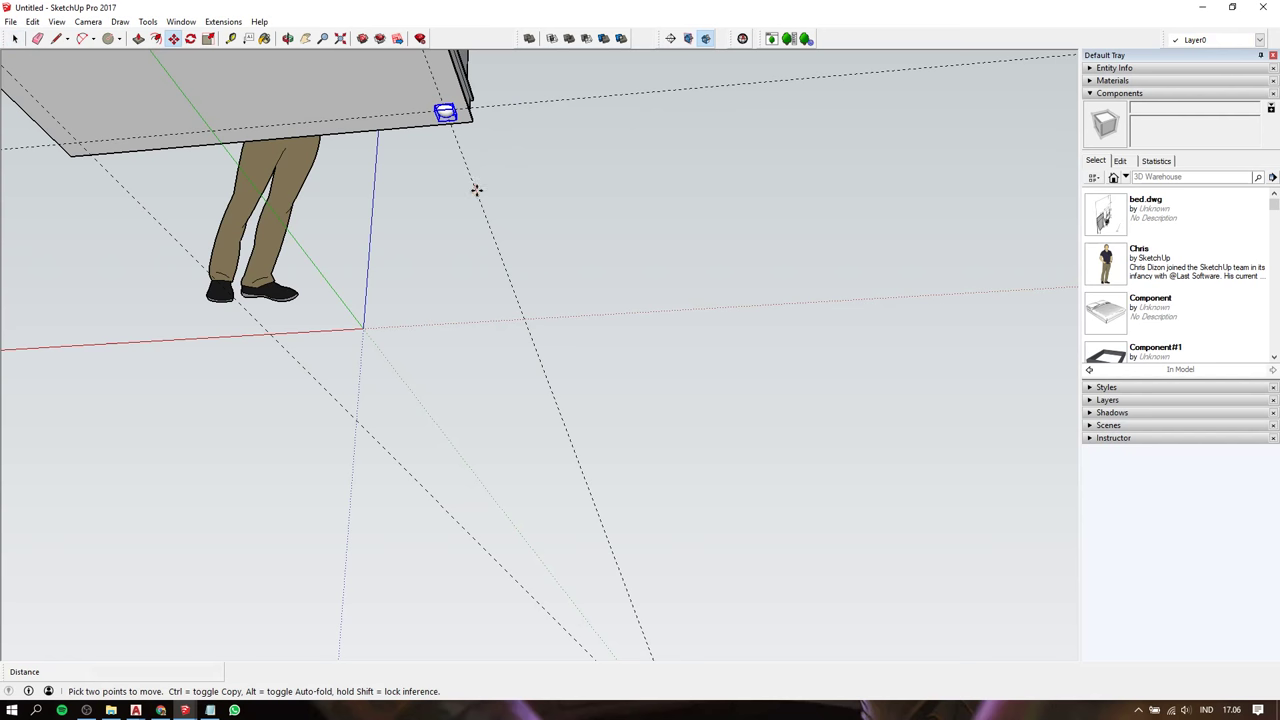
{"action": "left_click", "coordinate": [476, 190]}
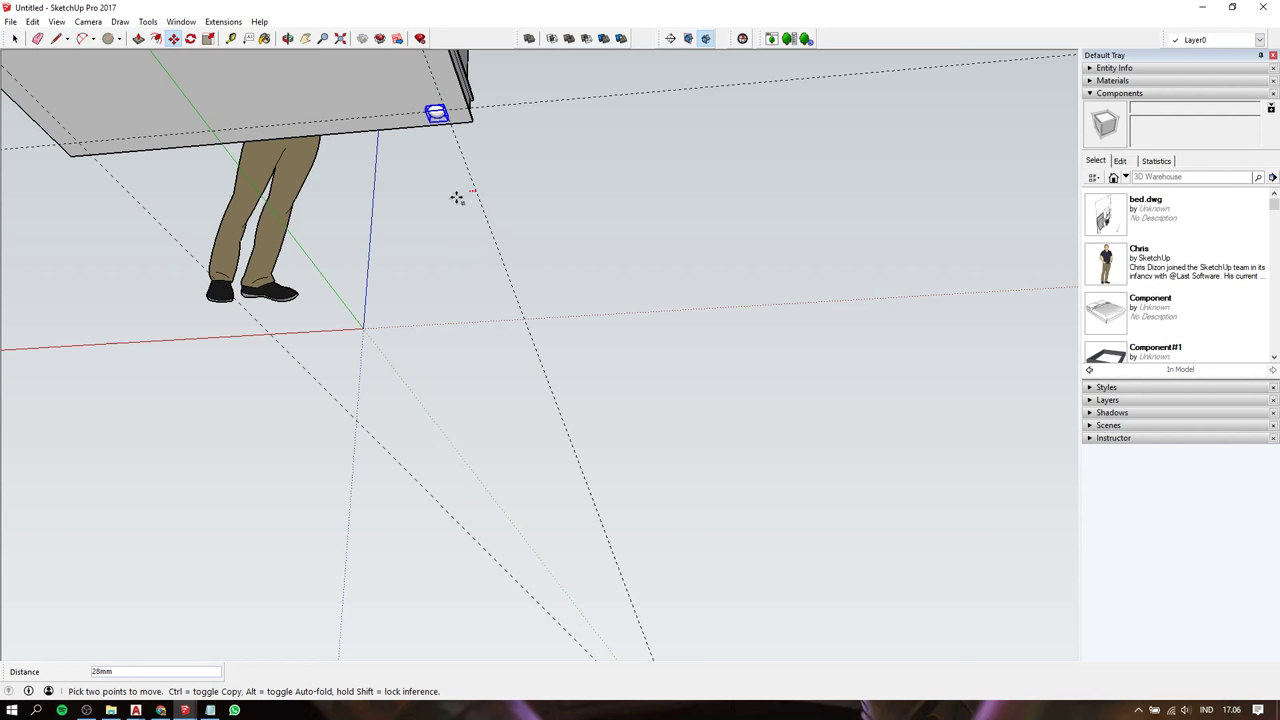
{"action": "key", "text": "ctrl"}
{"action": "left_click", "coordinate": [139, 205]}
{"action": "key", "text": "space"}
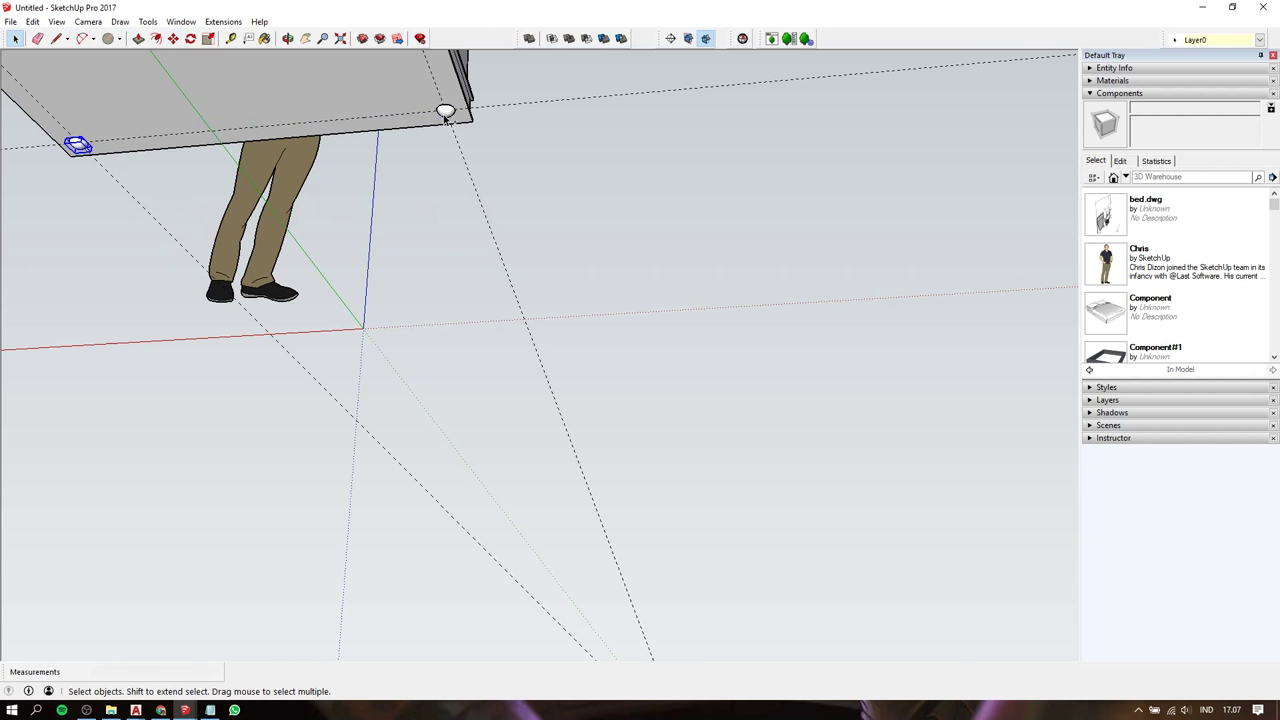
Copy the selected pair about 1916 mm along the inference line
{"action": "left_click", "coordinate": [447, 116], "text": "shift"}
{"action": "mouse_move", "coordinate": [466, 146]}
{"action": "middle_mouse_down"}
{"action": "mouse_move", "coordinate": [486, 149]}
{"action": "mouse_move", "coordinate": [486, 263]}
{"action": "middle_mouse_up"}
{"action": "key", "text": "m"}
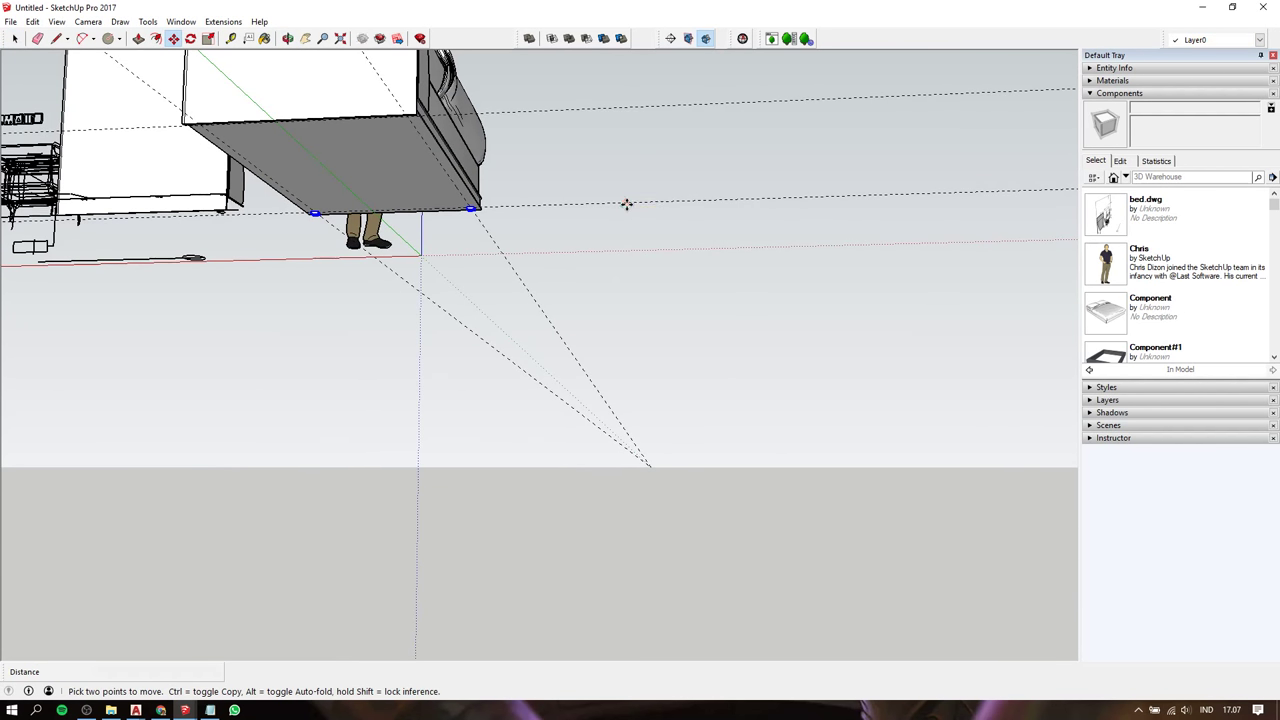
{"action": "key", "text": "ctrl"}
{"action": "left_click", "coordinate": [626, 204]}
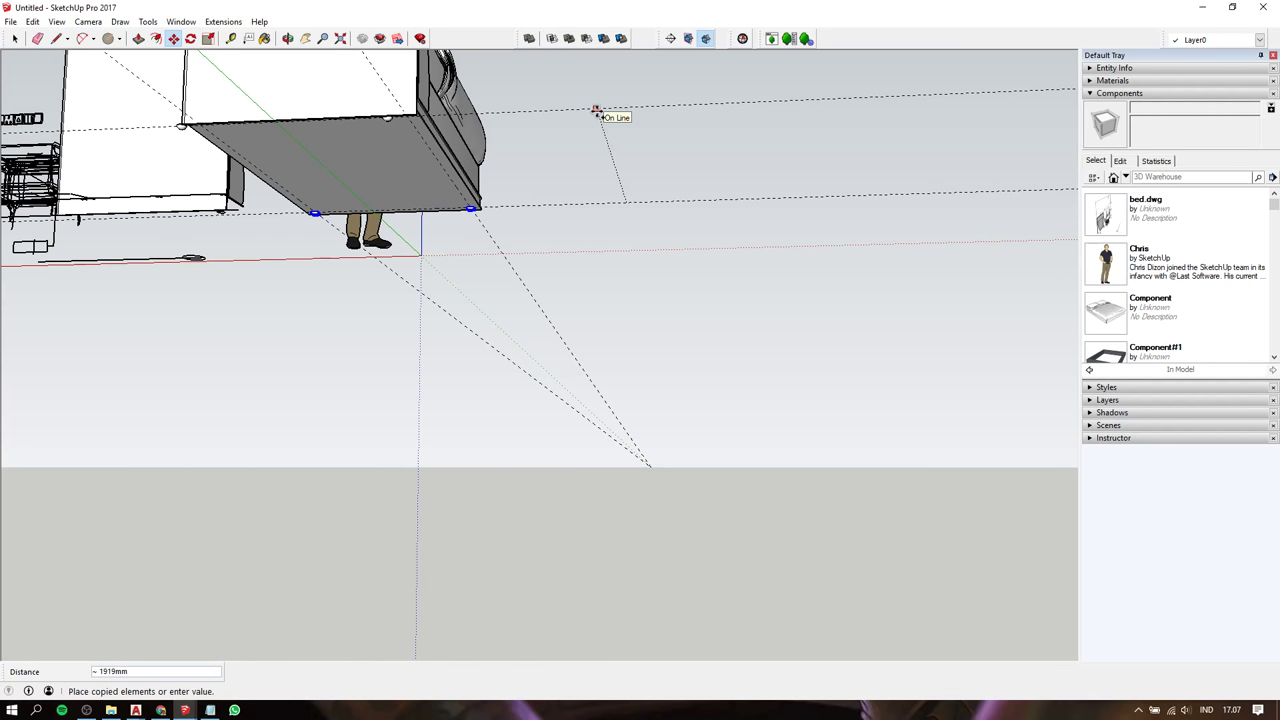
{"action": "key", "text": "shift"}
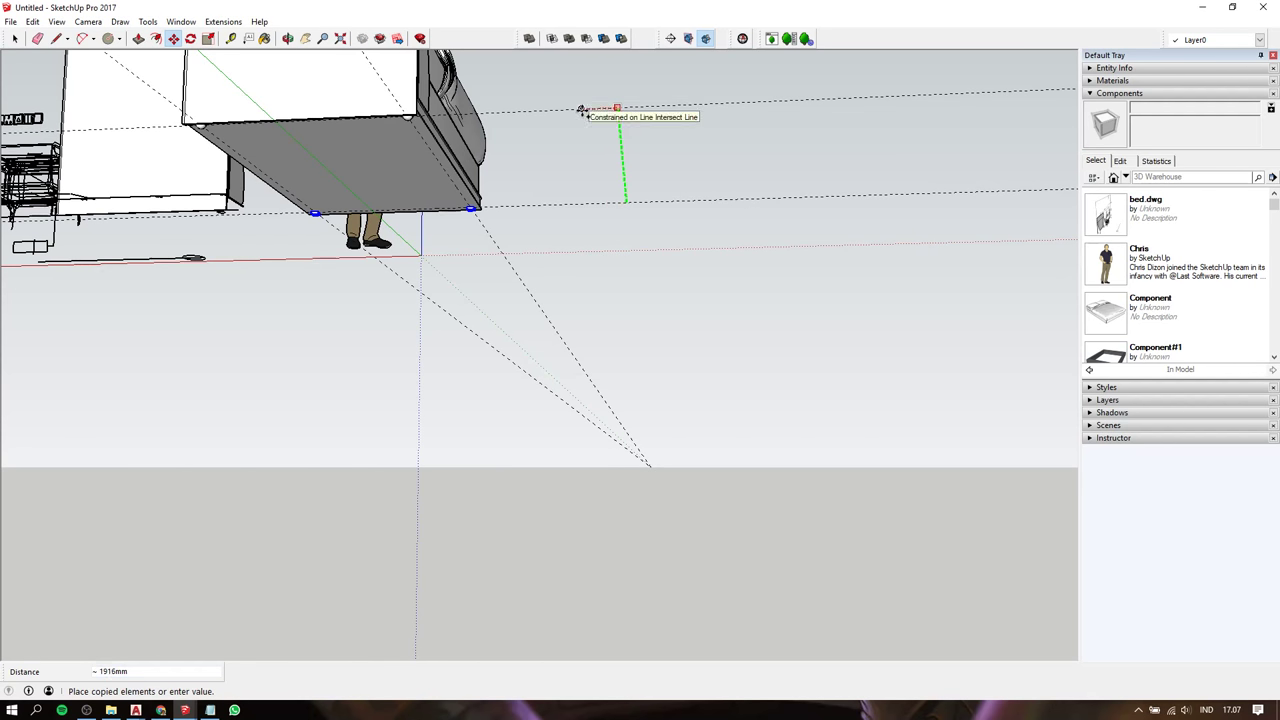
{"action": "left_click", "coordinate": [580, 110]}
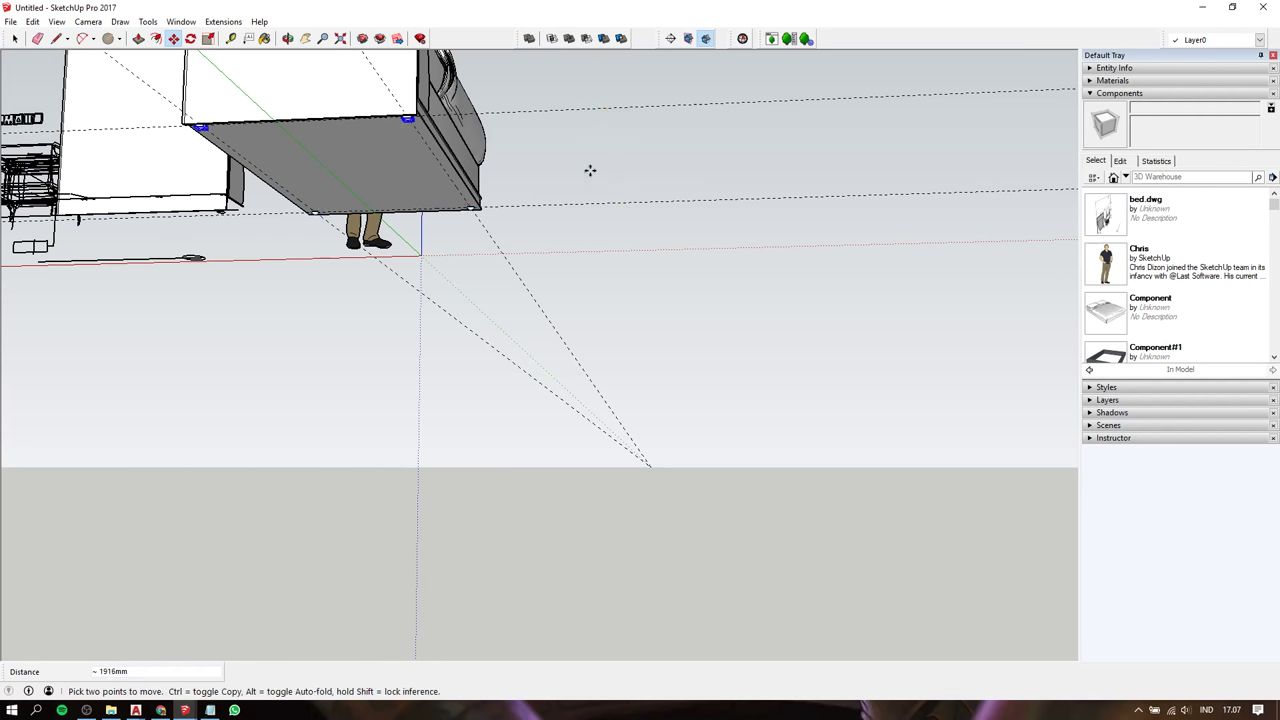
Orbit and zoom out to inspect the feet under the bed and the whole model
{"action": "mouse_move", "coordinate": [501, 201]}
{"action": "middle_mouse_down"}
{"action": "mouse_move", "coordinate": [487, 214]}
{"action": "mouse_move", "coordinate": [780, 177]}
{"action": "middle_mouse_up"}
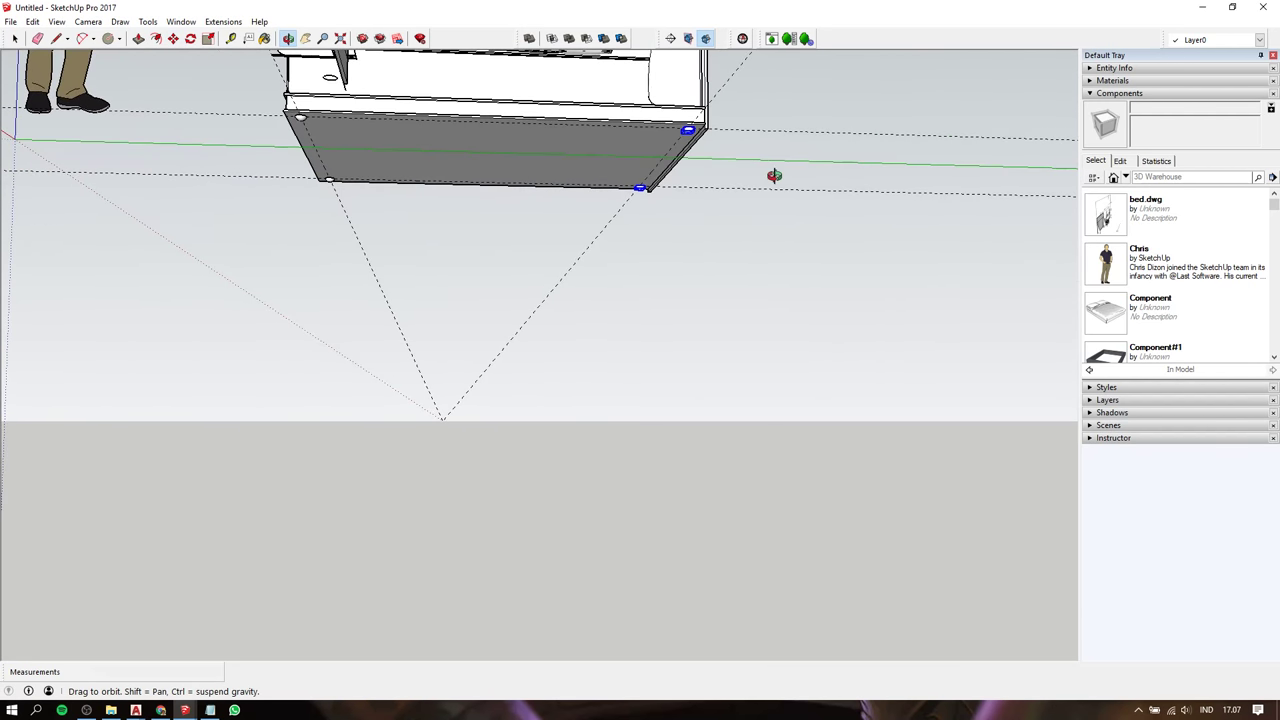
{"action": "mouse_move", "coordinate": [480, 186]}
{"action": "middle_mouse_down"}
{"action": "mouse_move", "coordinate": [637, 249]}
{"action": "mouse_move", "coordinate": [754, 254]}
{"action": "middle_mouse_up"}
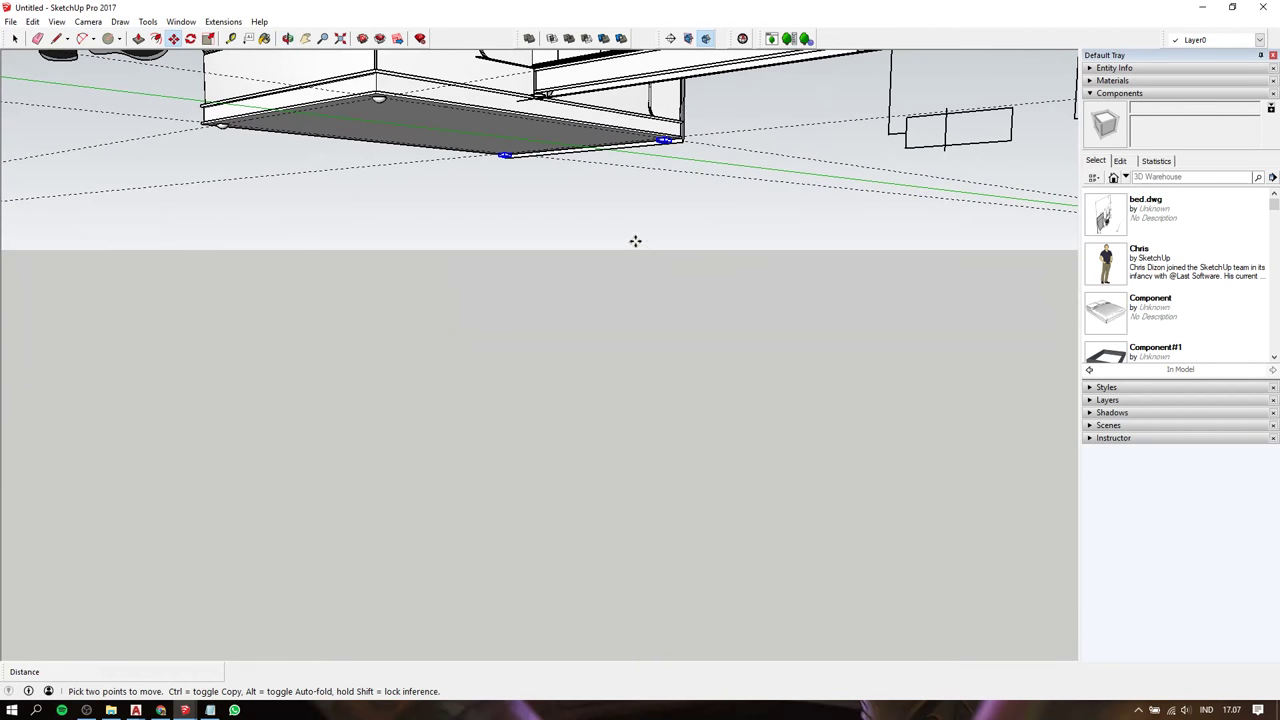
{"action": "middle_click_drag", "start_coordinate": [612, 232], "coordinate": [515, 138]}
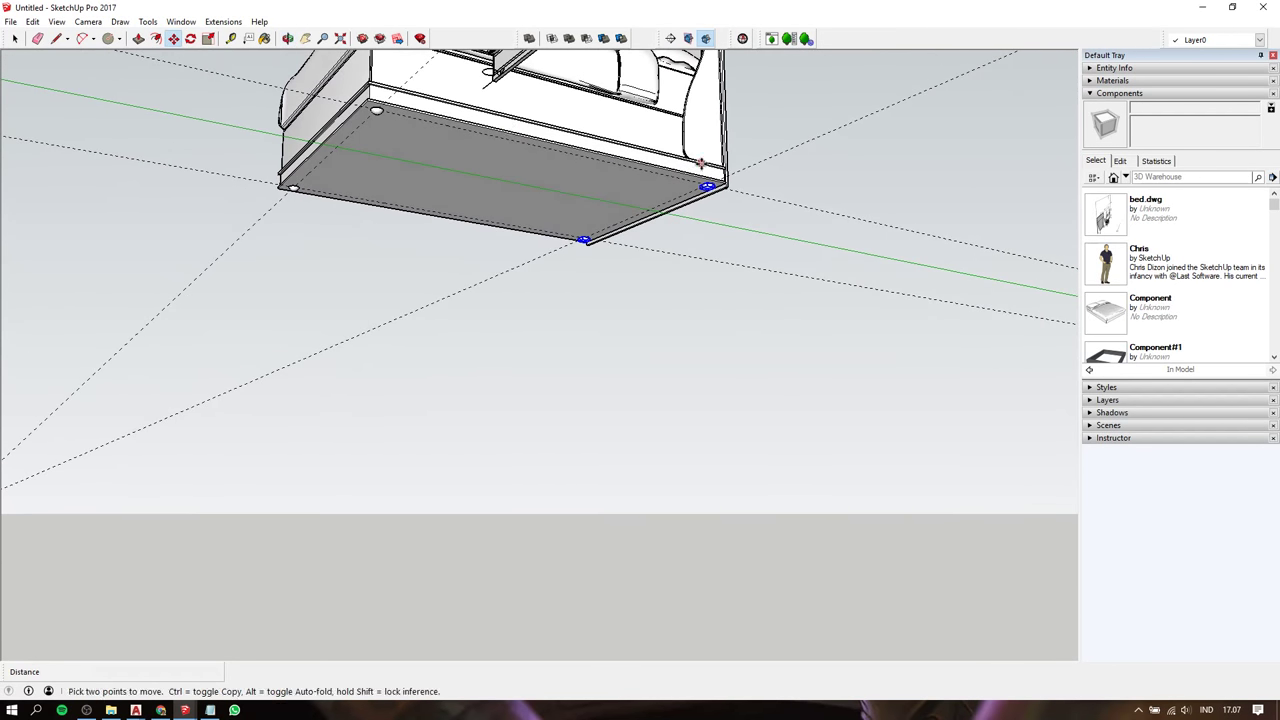
{"action": "scroll", "coordinate": [701, 163], "scroll_direction": "up", "scroll_amount": 3}
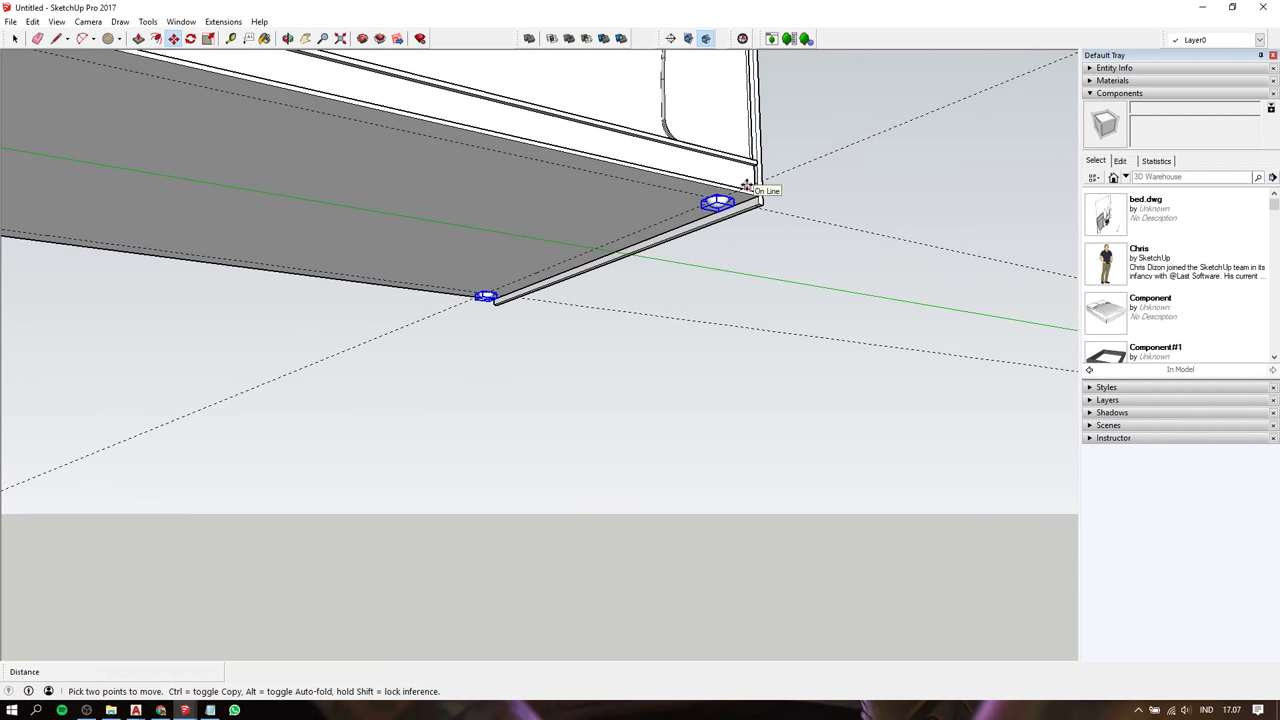
{"action": "scroll", "coordinate": [746, 186], "scroll_direction": "down", "scroll_amount": 3}
{"action": "mouse_move", "coordinate": [746, 186]}
{"action": "middle_mouse_down"}
{"action": "mouse_move", "coordinate": [546, 191]}
{"action": "mouse_move", "coordinate": [930, 369]}
{"action": "middle_mouse_up"}
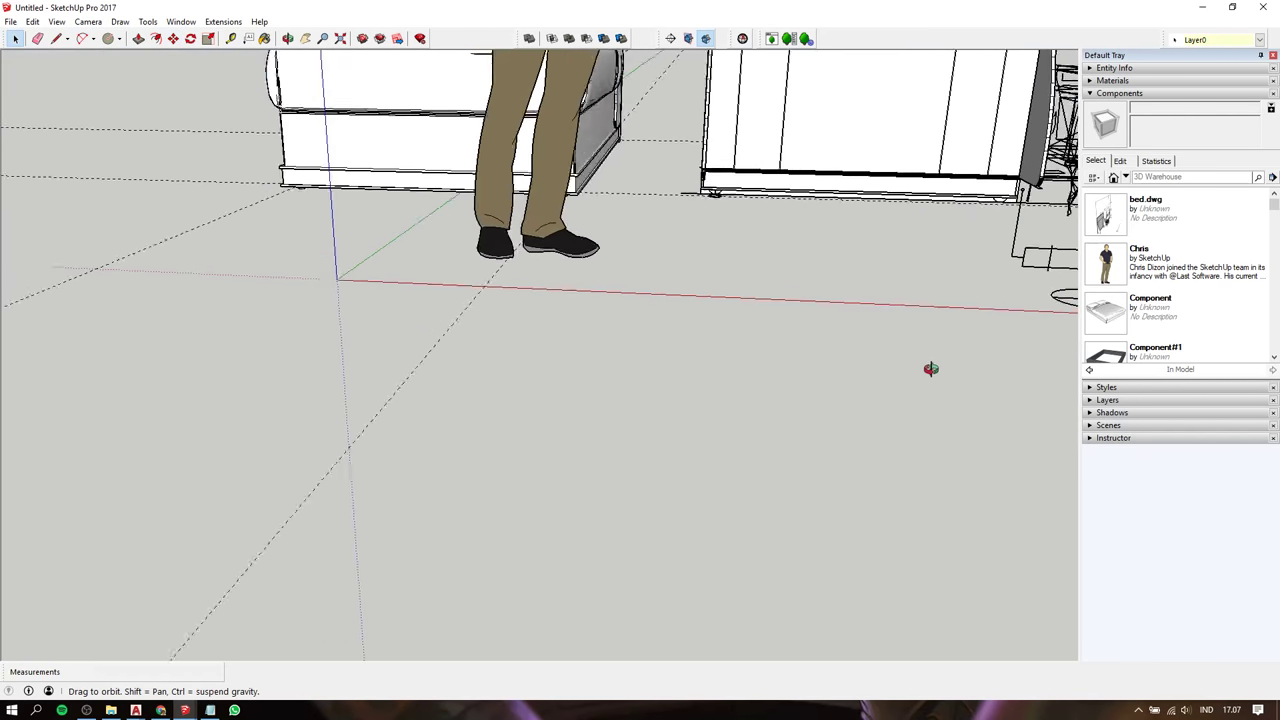
{"action": "scroll", "coordinate": [684, 280], "scroll_direction": "down", "scroll_amount": 2}
{"action": "scroll", "coordinate": [457, 180], "scroll_direction": "down", "scroll_amount": 3}
{"action": "middle_click_drag", "start_coordinate": [457, 180], "coordinate": [286, 366]}
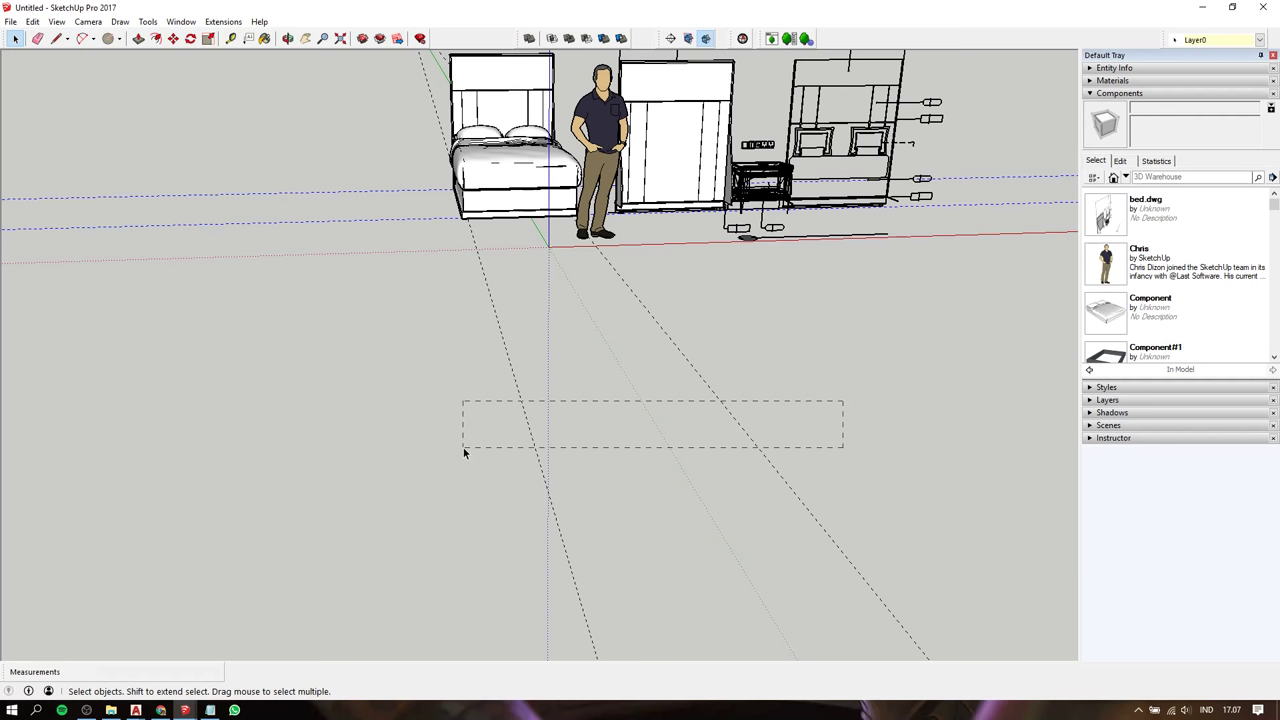
Undo the stray copy, window-select the bed with its feet, and make component 'bed'
{"action": "key", "text": "ctrl+z"}
{"action": "scroll", "coordinate": [450, 197], "scroll_direction": "up", "scroll_amount": 3}
{"action": "middle_click_drag", "start_coordinate": [450, 197], "coordinate": [612, 158]}
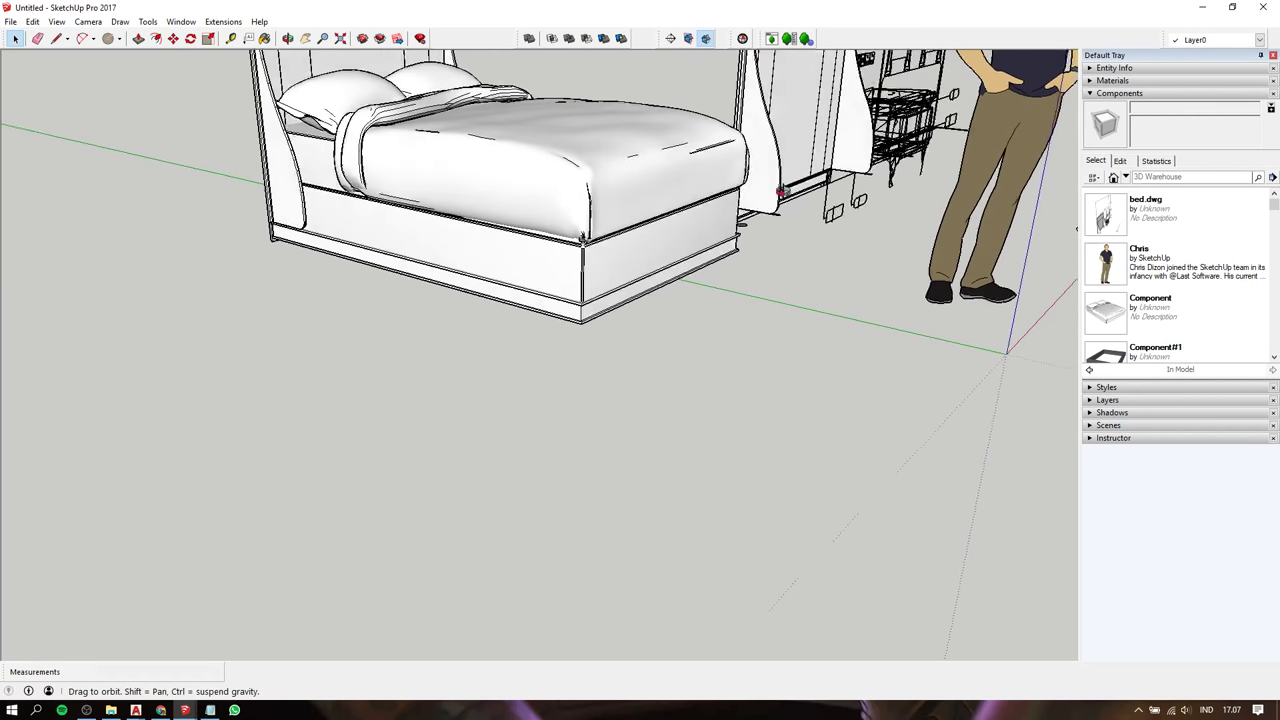
{"action": "scroll", "coordinate": [651, 246], "scroll_direction": "down", "scroll_amount": 2}
{"action": "mouse_move", "coordinate": [651, 246]}
{"action": "middle_mouse_down"}
{"action": "mouse_move", "coordinate": [369, 78]}
{"action": "mouse_move", "coordinate": [469, 60]}
{"action": "middle_mouse_up"}
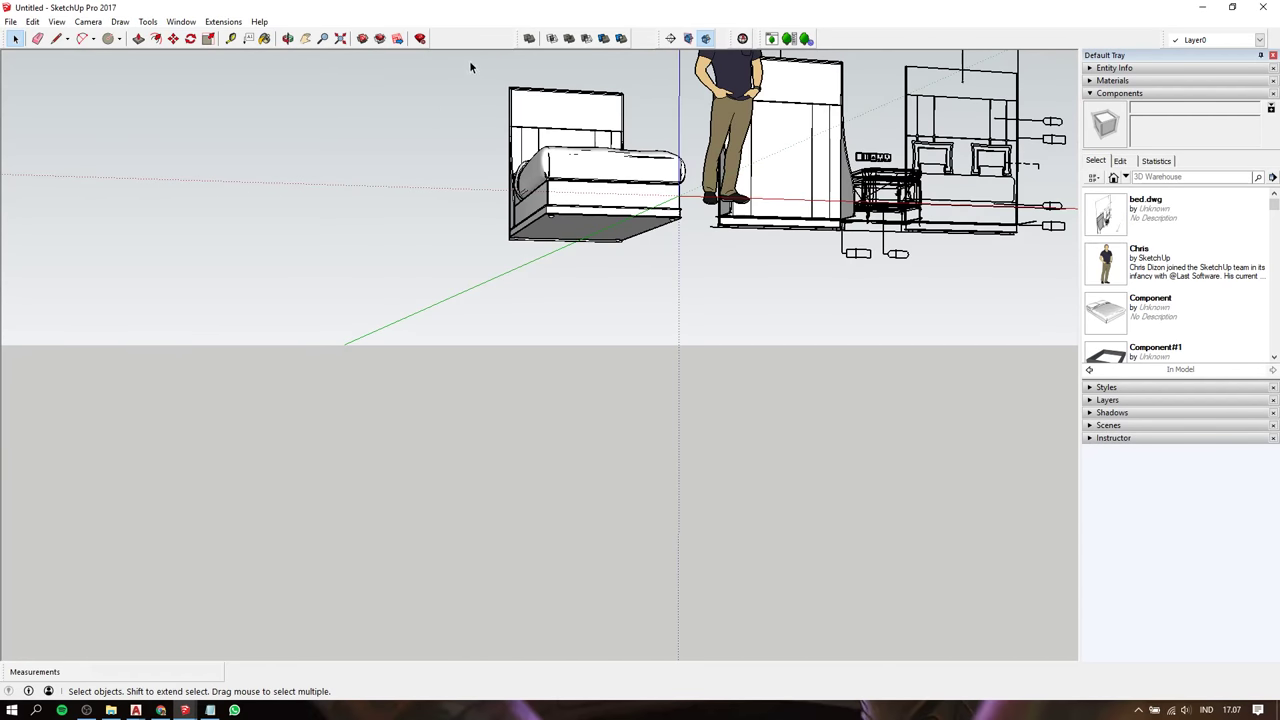
{"action": "left_click_drag", "start_coordinate": [469, 58], "coordinate": [704, 318]}
{"action": "right_click", "coordinate": [624, 177]}
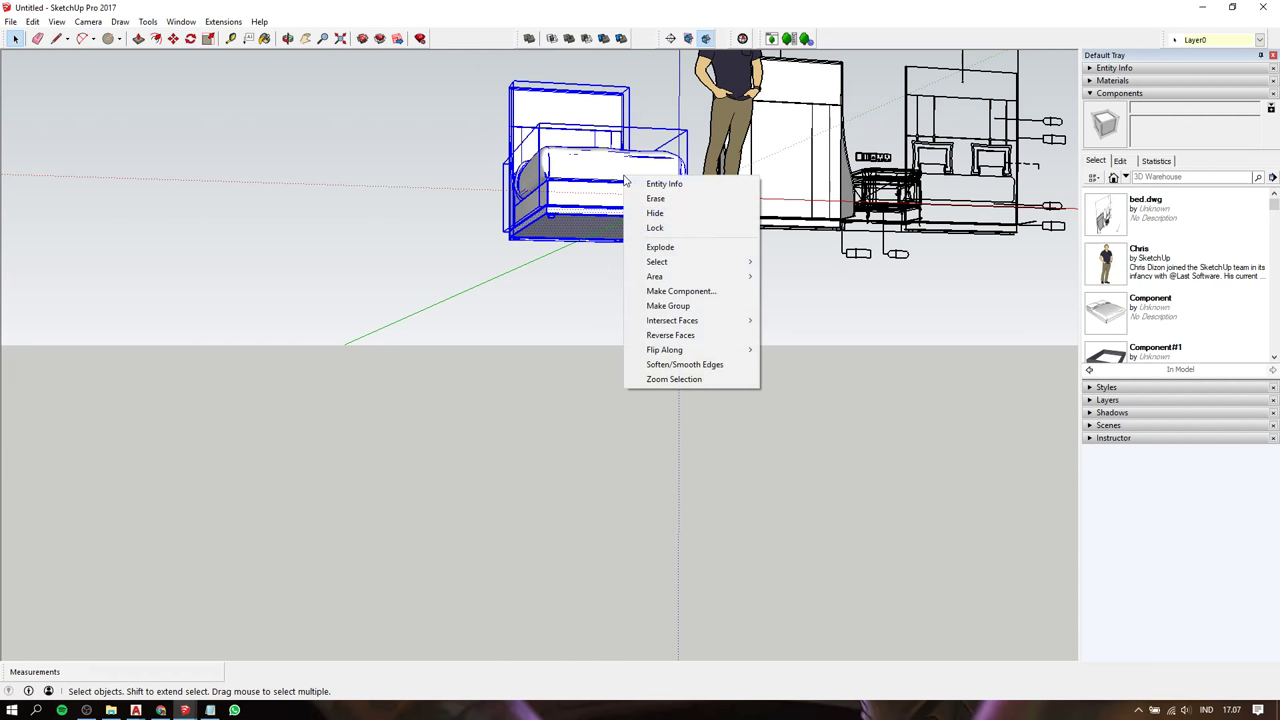
{"action": "left_click", "coordinate": [685, 296]}
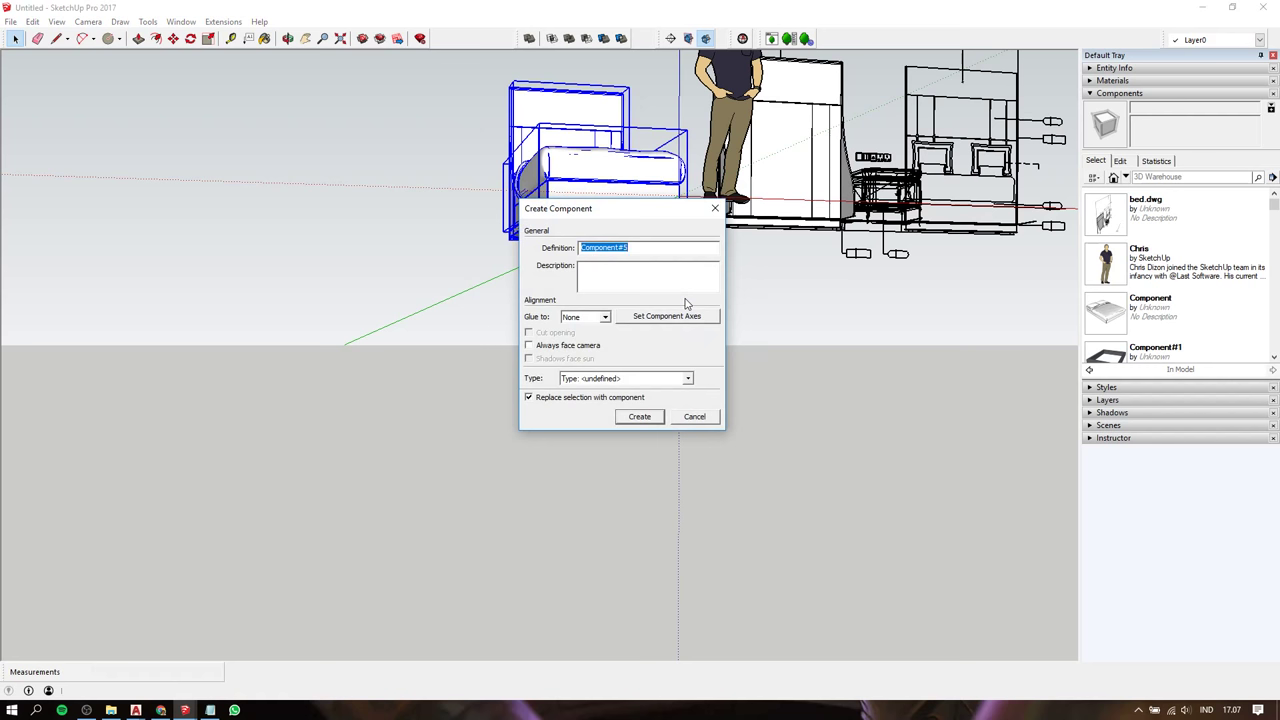
{"action": "type", "text": "bed"}
{"action": "key", "text": "Return"}
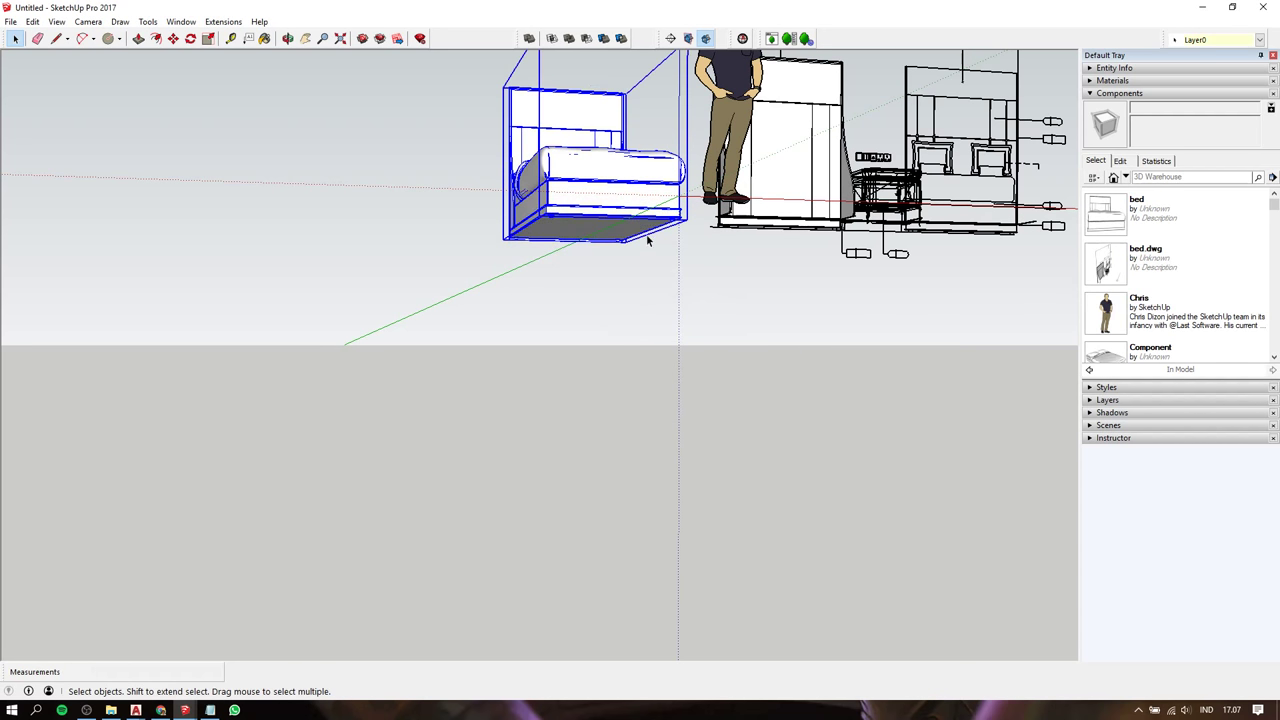
{"action": "middle_click_drag", "start_coordinate": [598, 216], "coordinate": [591, 321]}
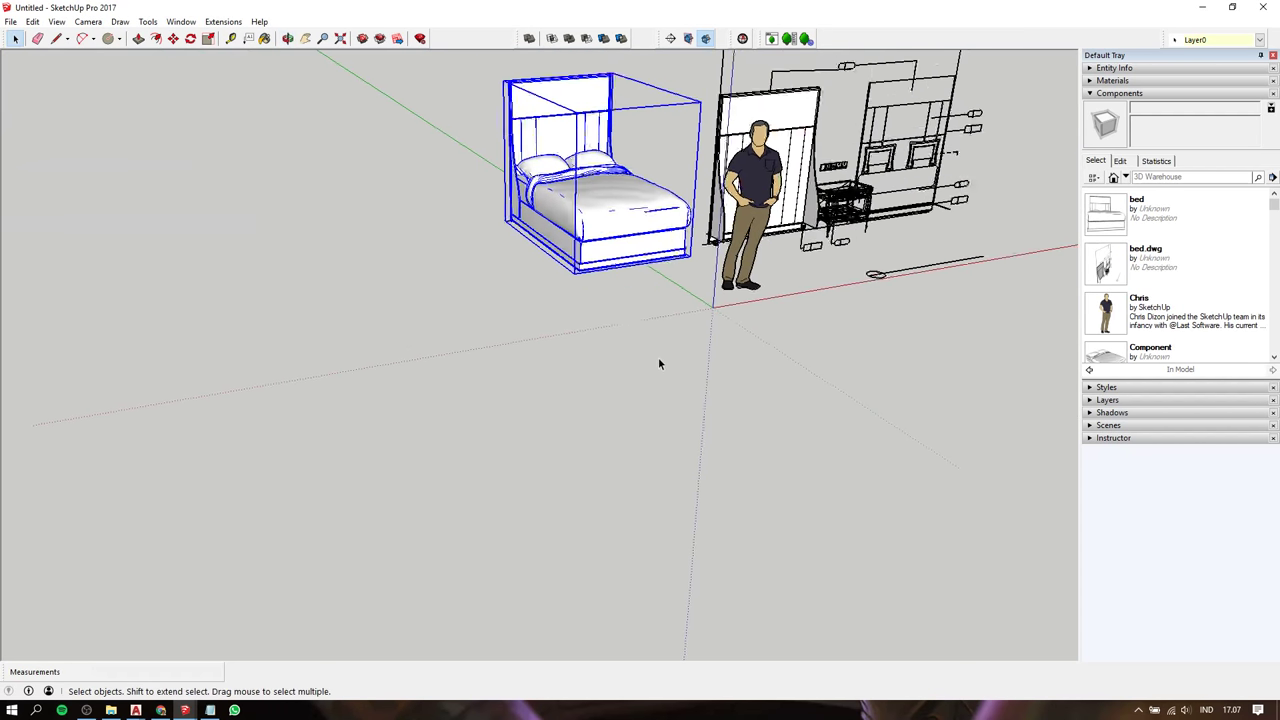
Collapse the Components panel, select the bed component, and note it's ready to copy
{"action": "left_click", "coordinate": [633, 425]}
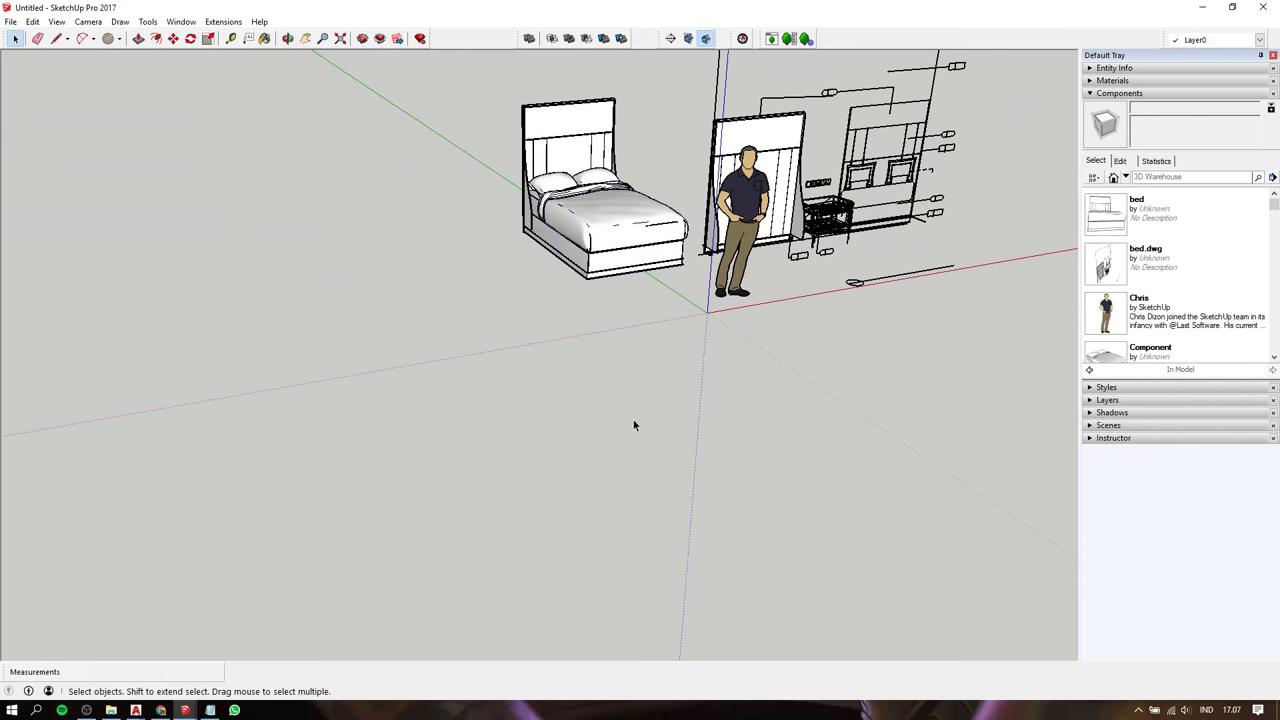
{"action": "left_click", "coordinate": [1100, 166]}
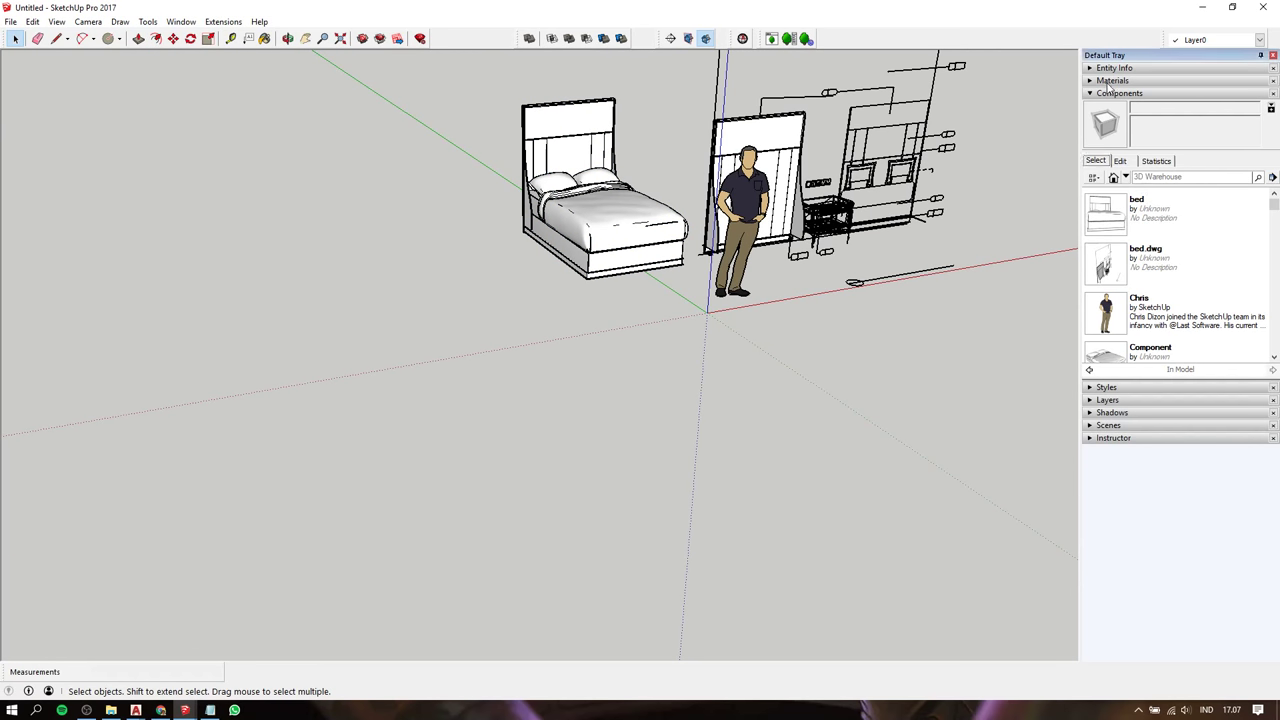
{"action": "left_click", "coordinate": [1100, 93]}
{"action": "left_click", "coordinate": [589, 187]}
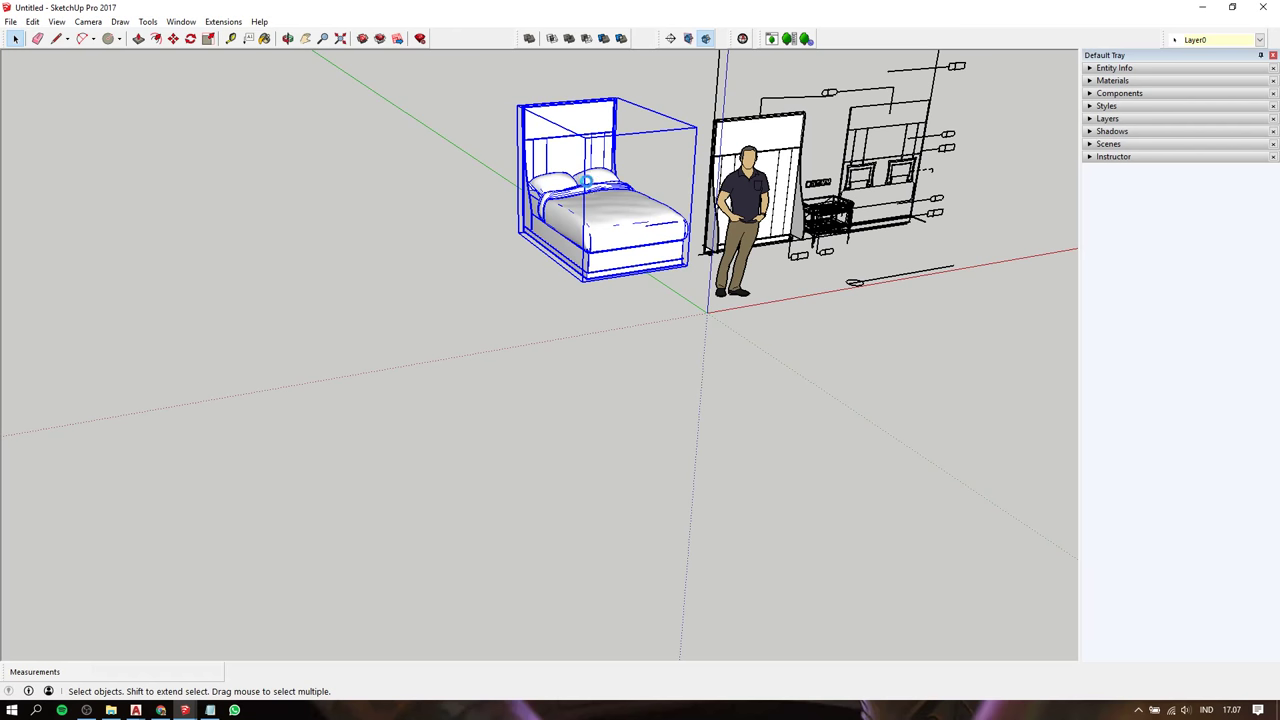
{"action": "left_click", "coordinate": [210, 710]}
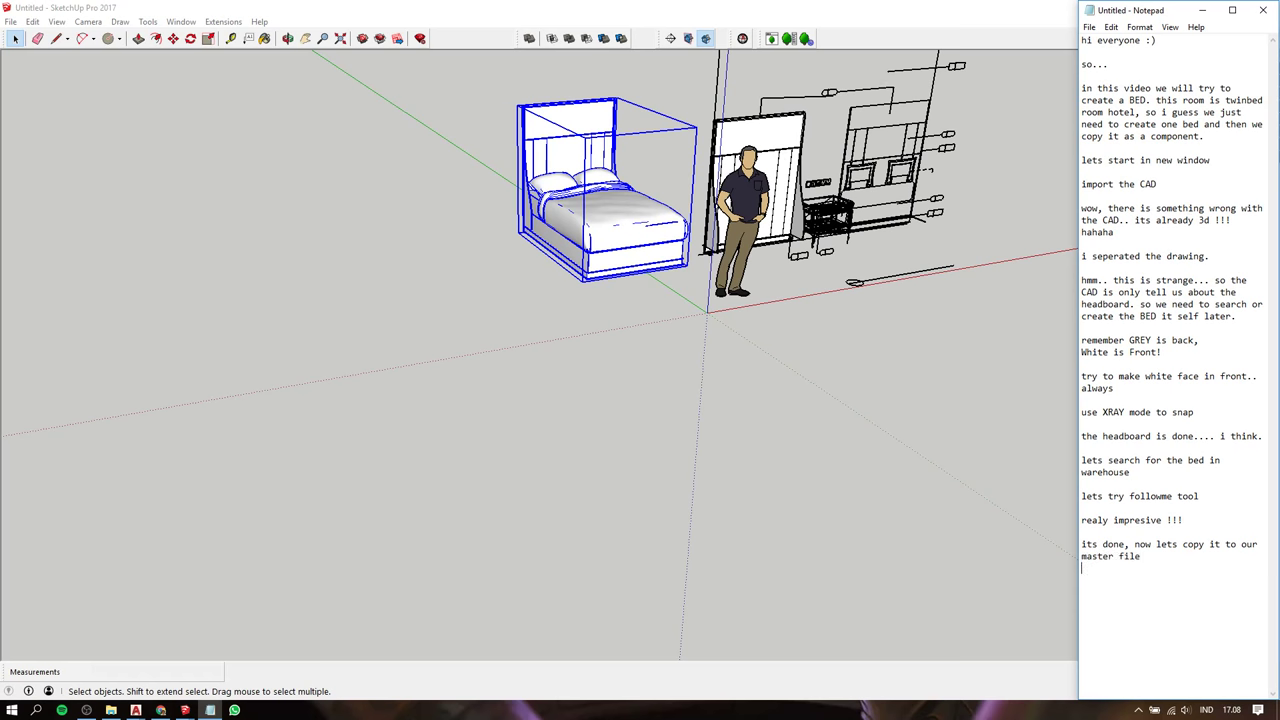
{"action": "left_click", "coordinate": [602, 218]}
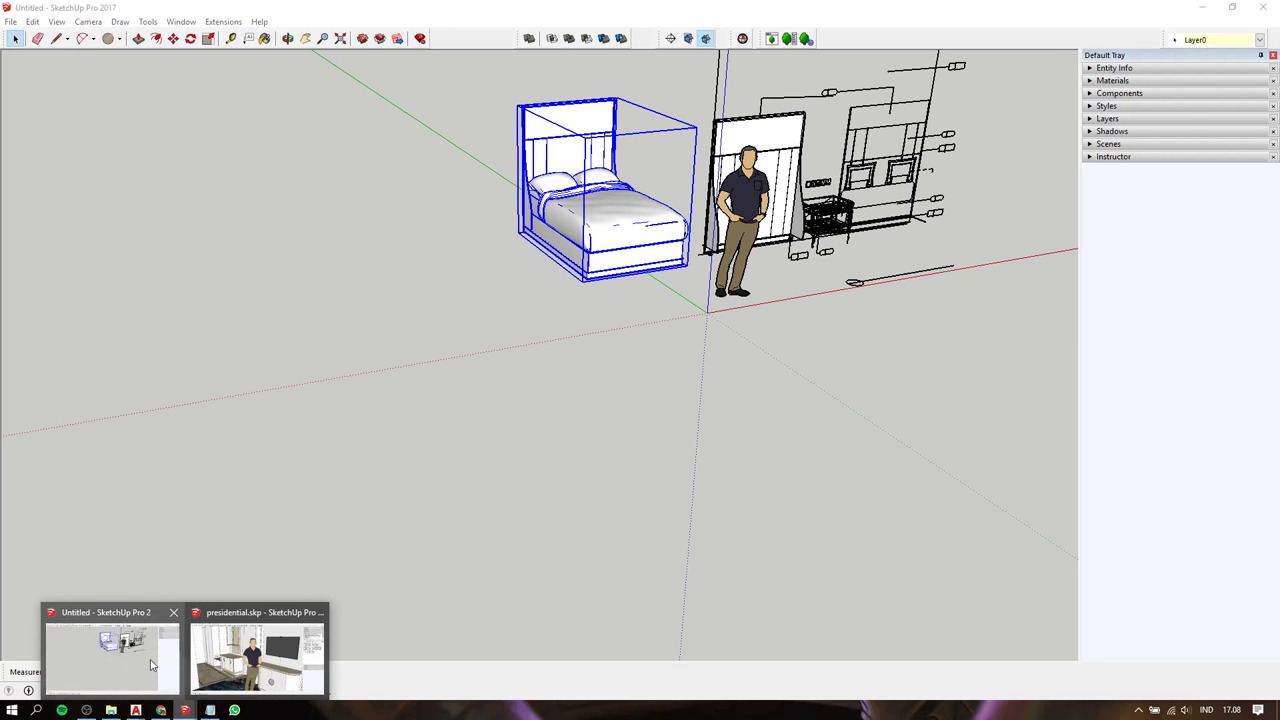
Paste the copied bed component into presidential.skp inside the twin-bed room
{"action": "left_click", "coordinate": [229, 655]}
{"action": "scroll", "coordinate": [427, 444], "scroll_direction": "down", "scroll_amount": 3}
{"action": "middle_click_drag", "start_coordinate": [427, 444], "coordinate": [410, 440]}
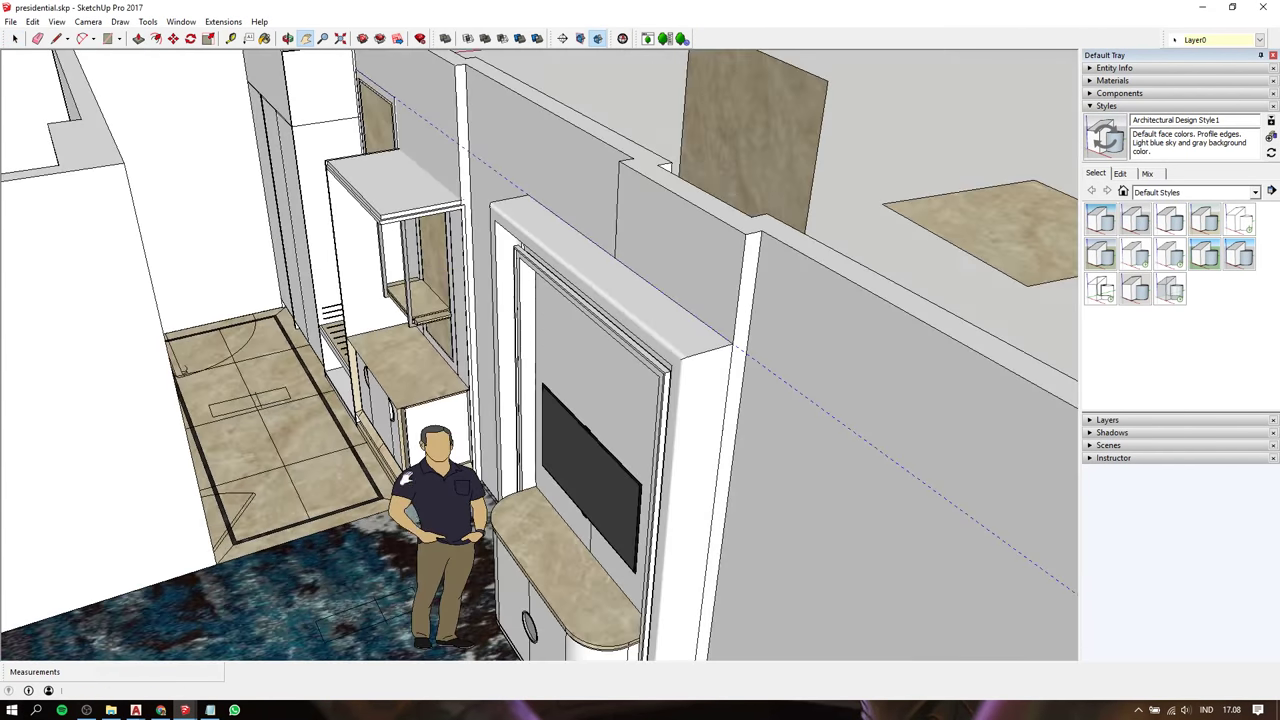
{"action": "scroll", "coordinate": [410, 440], "scroll_direction": "down", "scroll_amount": 3}
{"action": "scroll", "coordinate": [412, 446], "scroll_direction": "up", "scroll_amount": 2}
{"action": "middle_click_drag", "start_coordinate": [262, 547], "coordinate": [198, 483]}
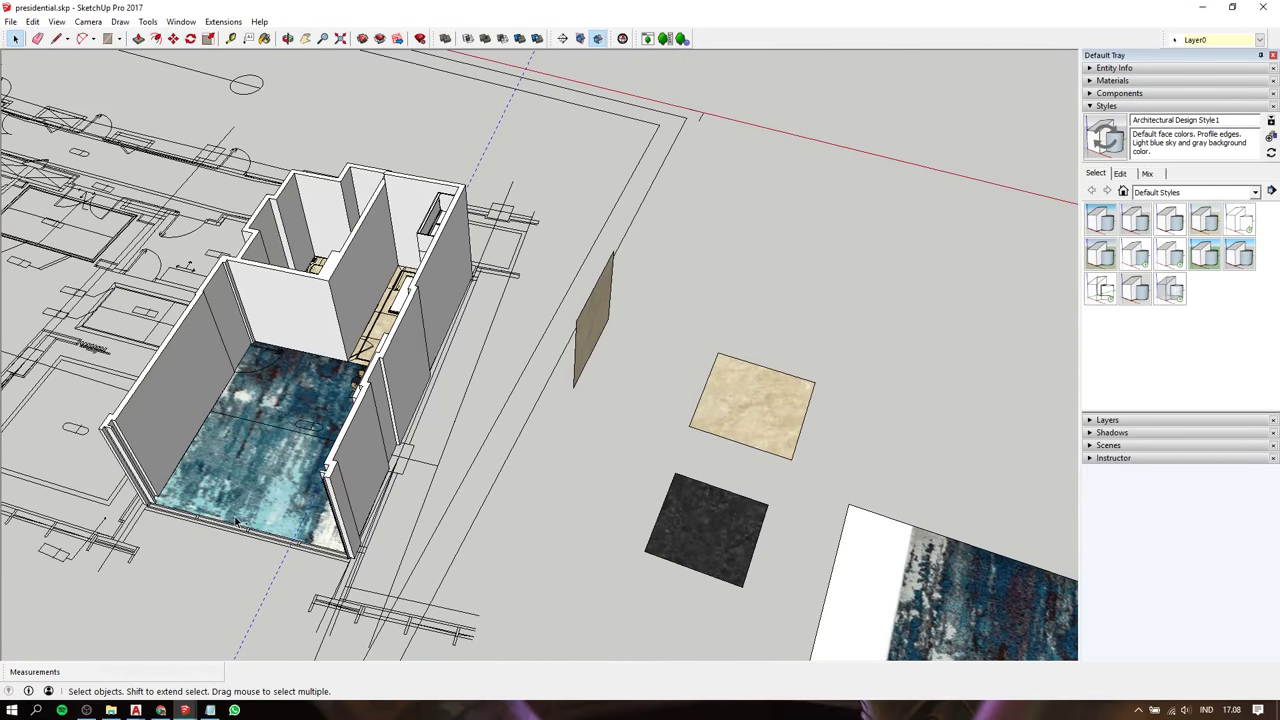
{"action": "key", "text": "ctrl+v"}
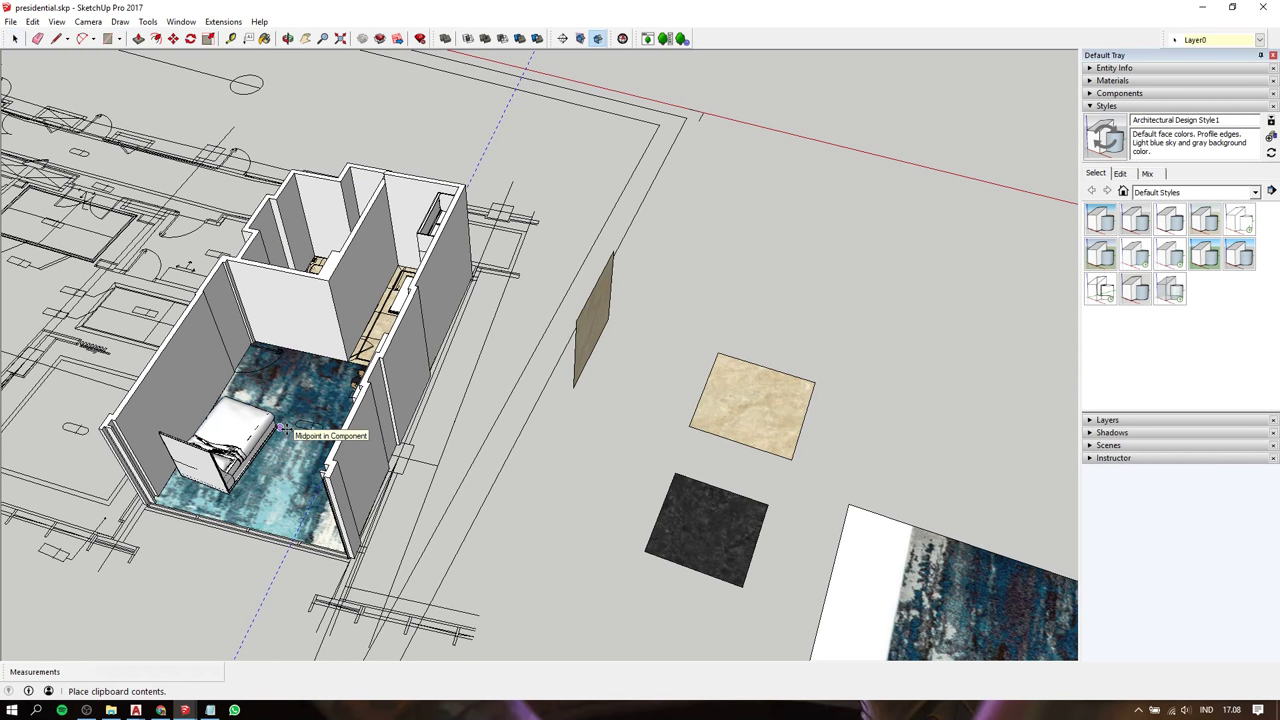
{"action": "left_click", "coordinate": [283, 427]}
Move the bed by its corner to the wall corner
{"action": "scroll", "coordinate": [270, 432], "scroll_direction": "up", "scroll_amount": 3}
{"action": "scroll", "coordinate": [204, 435], "scroll_direction": "up", "scroll_amount": 3}
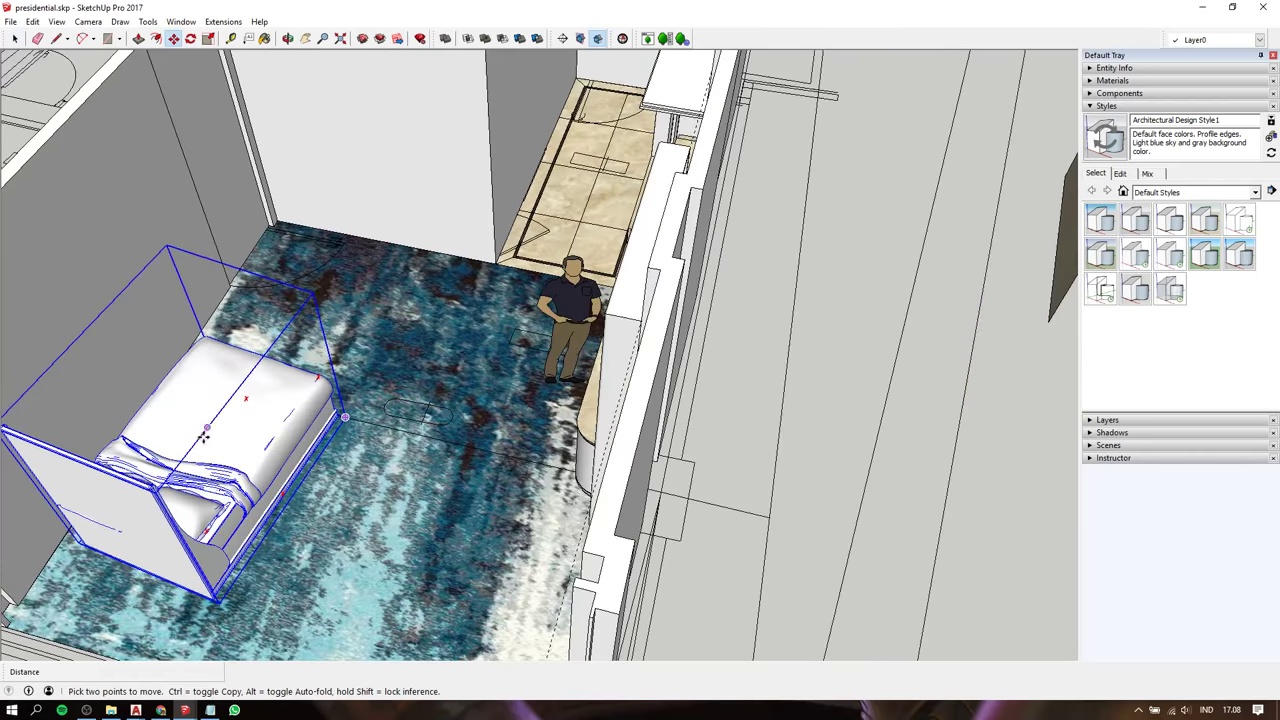
{"action": "middle_click_drag", "start_coordinate": [172, 462], "coordinate": [483, 362], "text": "shift"}
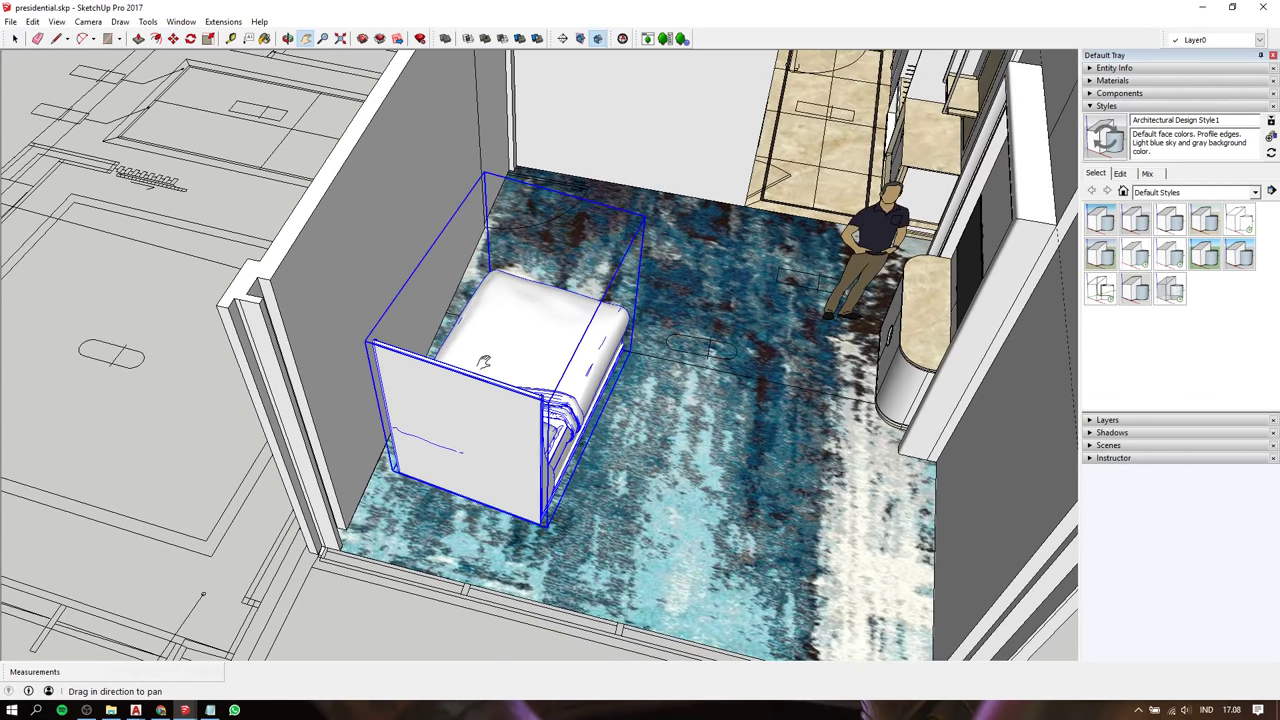
{"action": "scroll", "coordinate": [420, 372], "scroll_direction": "up", "scroll_amount": 2}
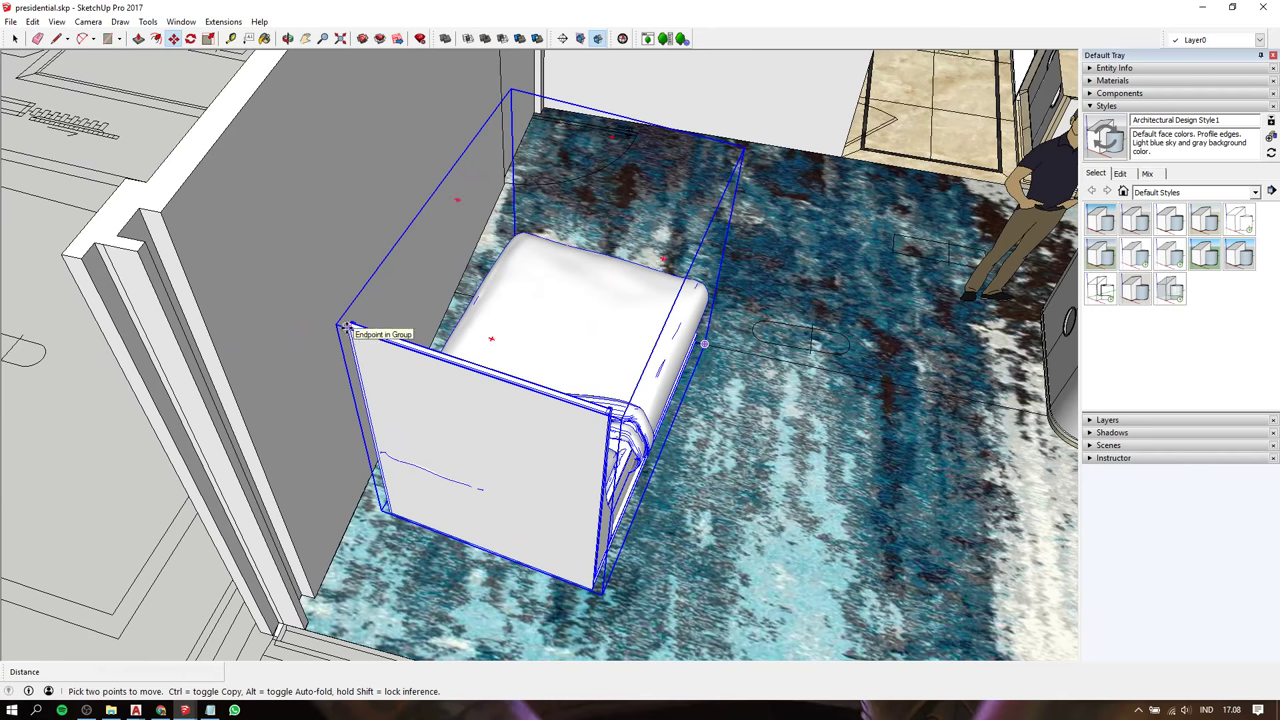
{"action": "left_click", "coordinate": [345, 326]}
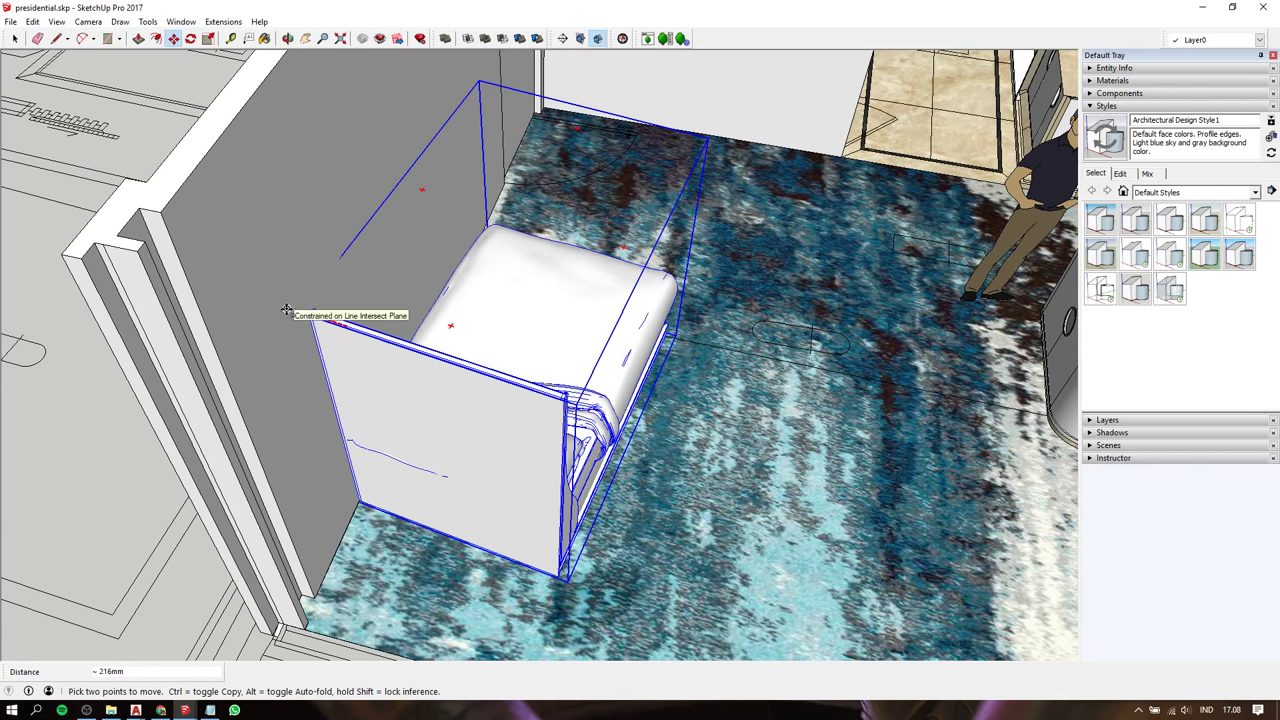
{"action": "left_click", "coordinate": [307, 312]}
Rotate the bed a quarter turn about its corner
{"action": "key", "text": "q"}
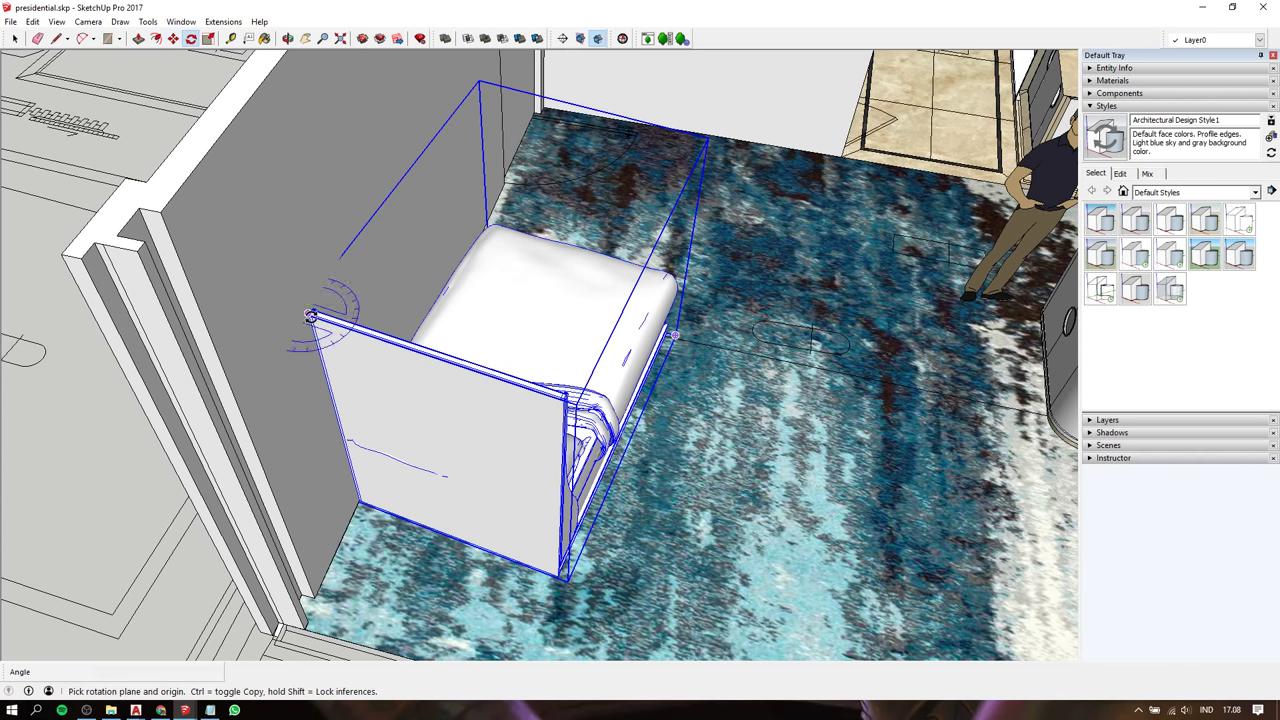
{"action": "left_click", "coordinate": [307, 312]}
{"action": "left_click", "coordinate": [547, 392]}
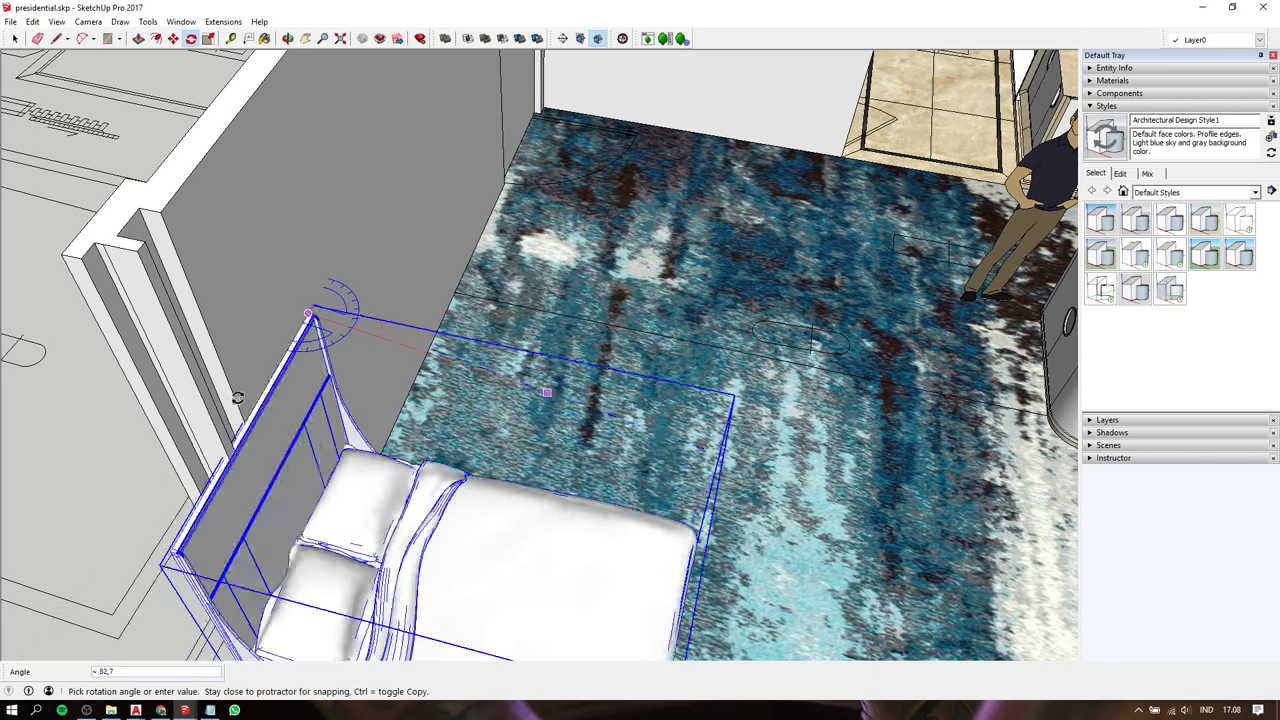
{"action": "left_click", "coordinate": [164, 217]}
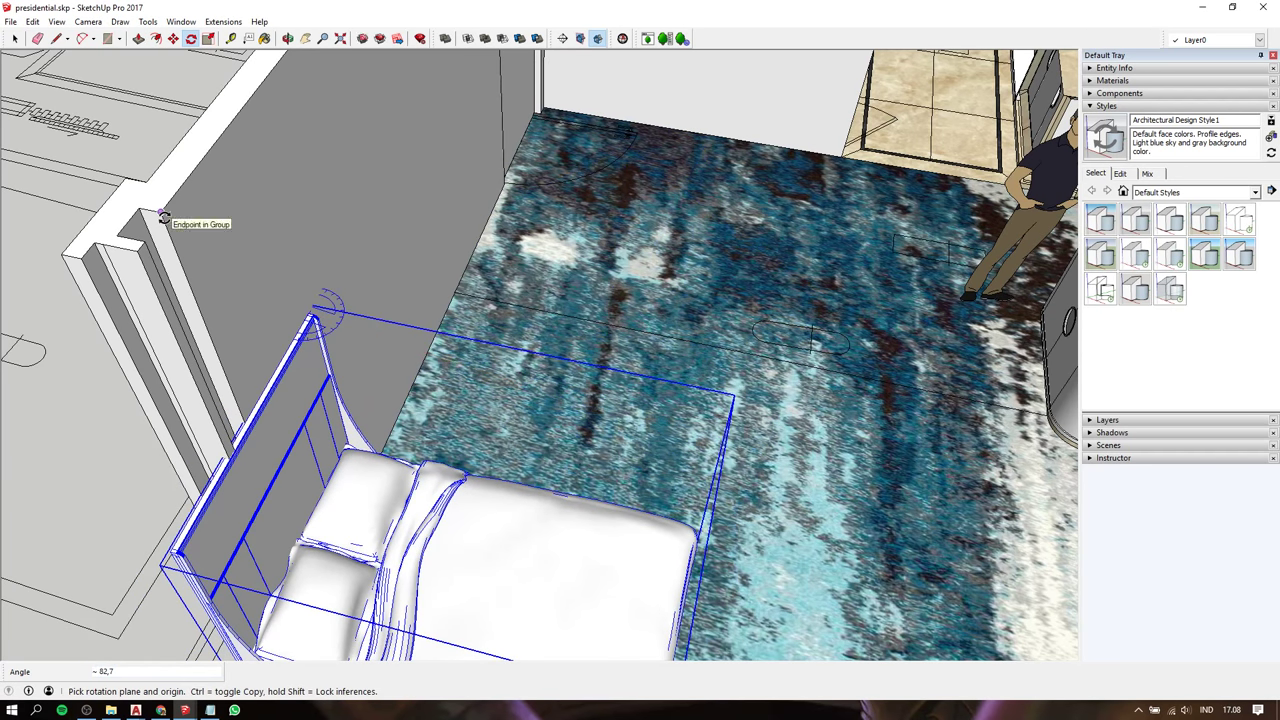
{"action": "scroll", "coordinate": [164, 218], "scroll_direction": "down", "scroll_amount": 1}
{"action": "scroll", "coordinate": [164, 217], "scroll_direction": "down", "scroll_amount": 1}
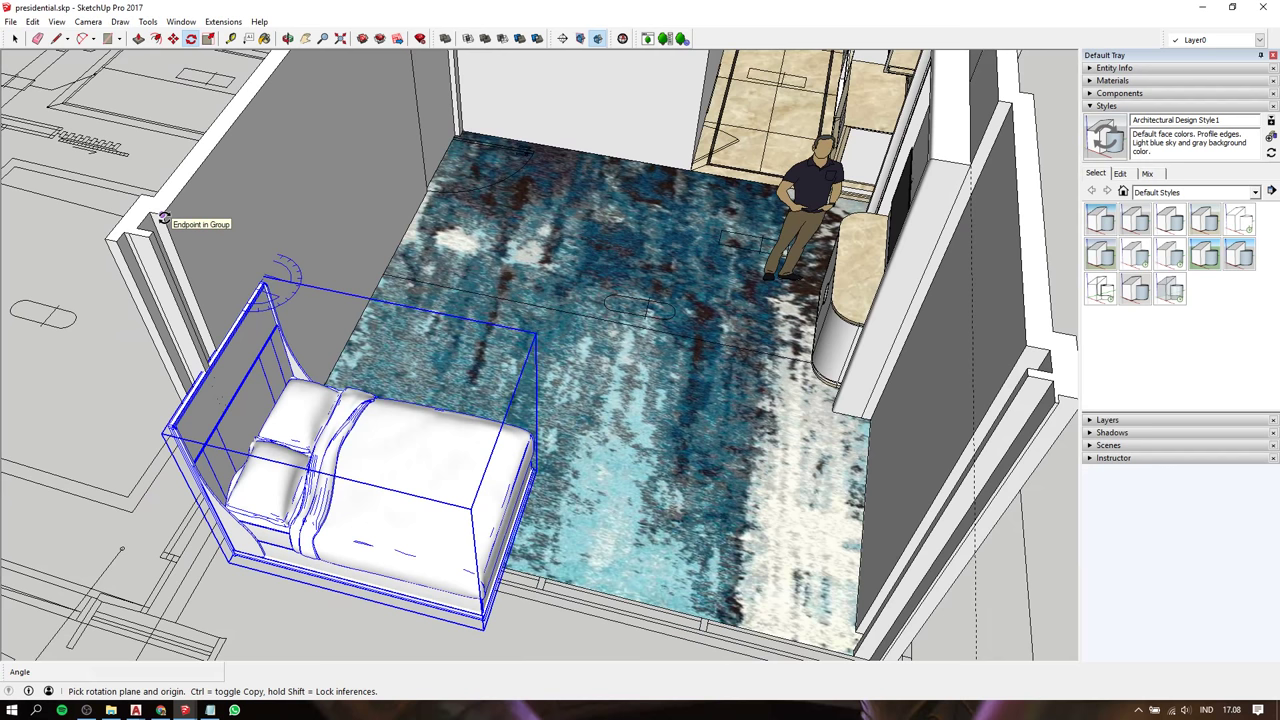
Move the rotated bed against the headboard wall
{"action": "key", "text": "m"}
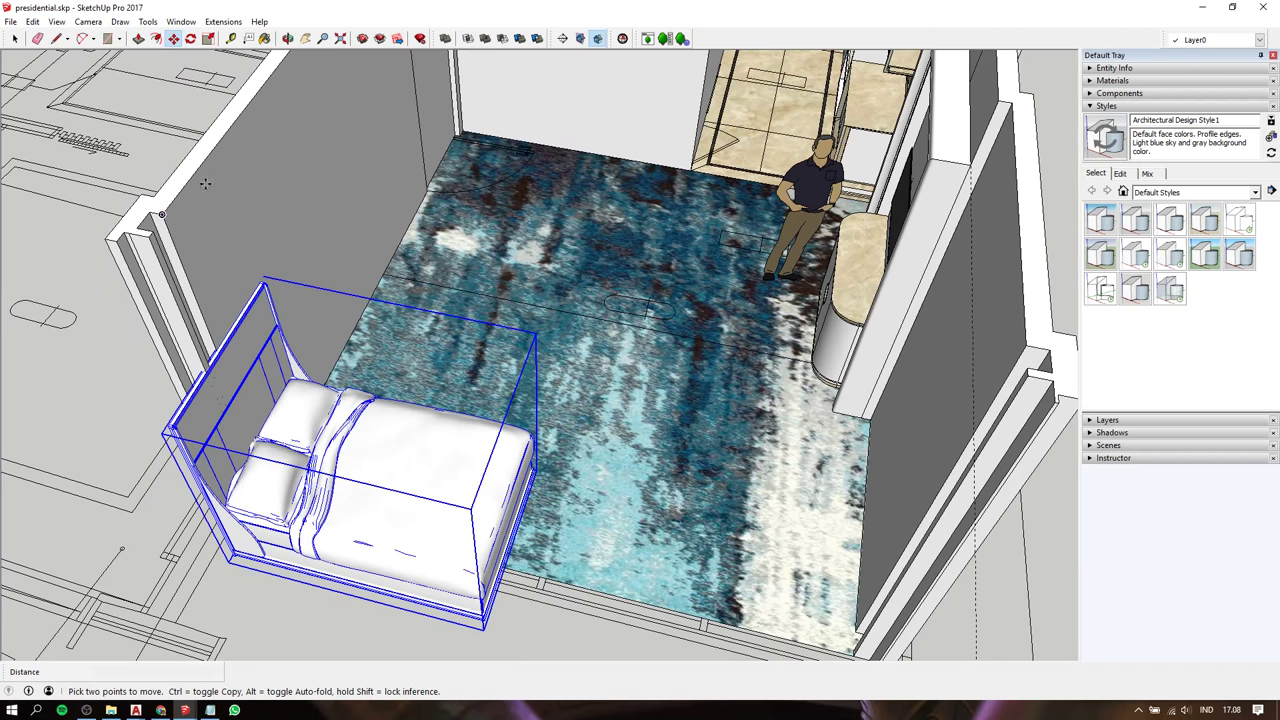
{"action": "left_click", "coordinate": [157, 212]}
{"action": "scroll", "coordinate": [157, 212], "scroll_direction": "down", "scroll_amount": 1}
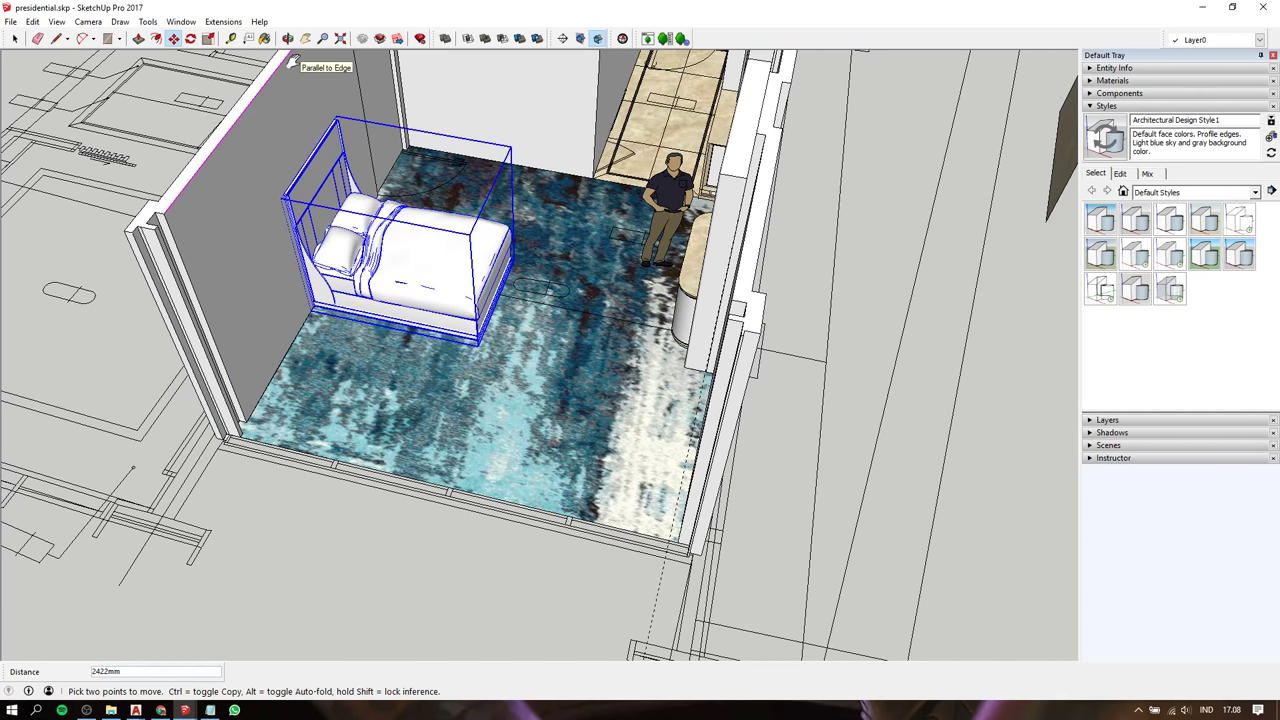
{"action": "key", "text": "h"}
{"action": "left_click_drag", "start_coordinate": [278, 70], "coordinate": [268, 297]}
{"action": "middle_click_drag", "start_coordinate": [268, 297], "coordinate": [270, 290], "text": "shift"}
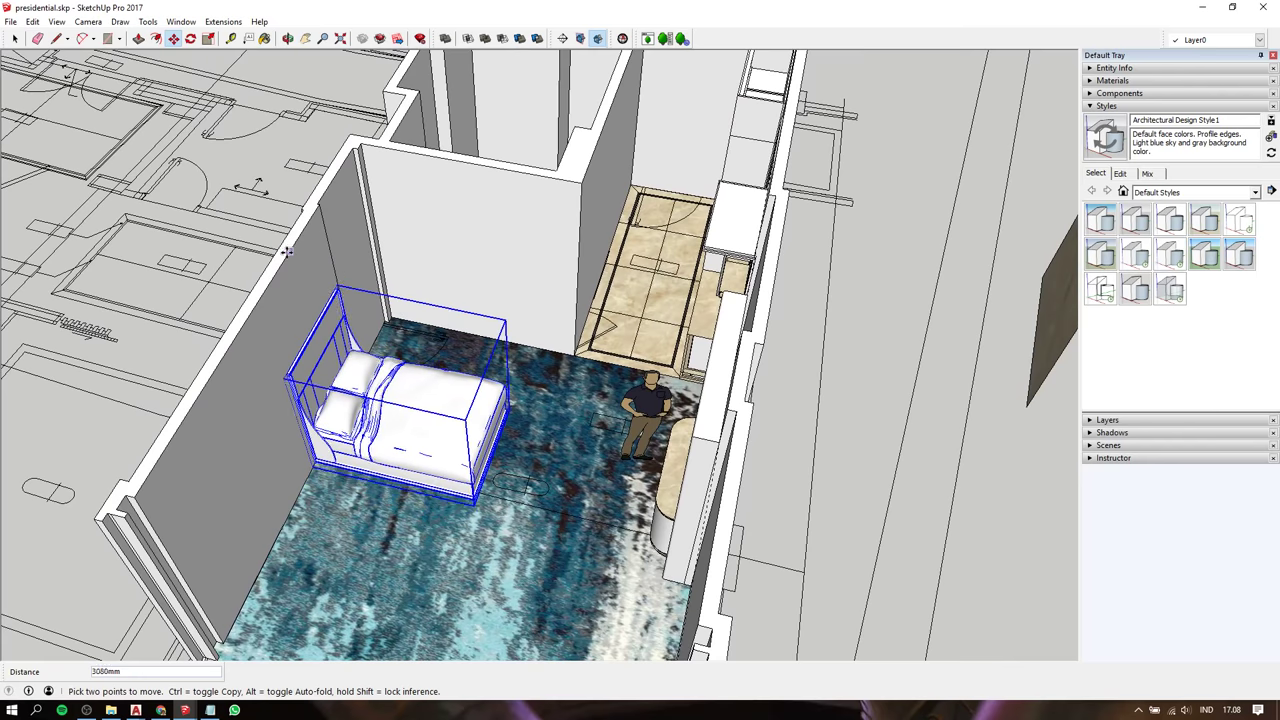
{"action": "left_click", "coordinate": [289, 254]}
Orbit to a front view of the bed and select it
{"action": "key", "text": "space"}
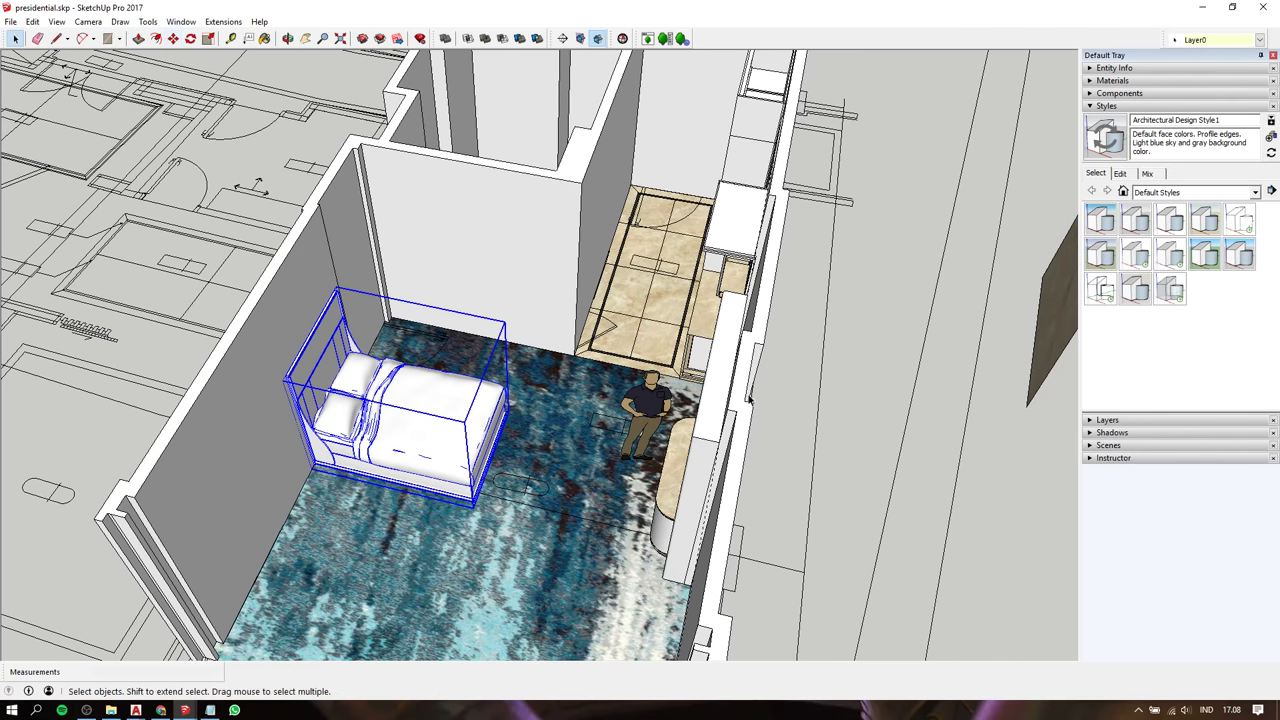
{"action": "left_click", "coordinate": [854, 433]}
{"action": "mouse_move", "coordinate": [854, 433]}
{"action": "middle_mouse_down"}
{"action": "mouse_move", "coordinate": [850, 420]}
{"action": "mouse_move", "coordinate": [376, 222]}
{"action": "middle_mouse_up"}
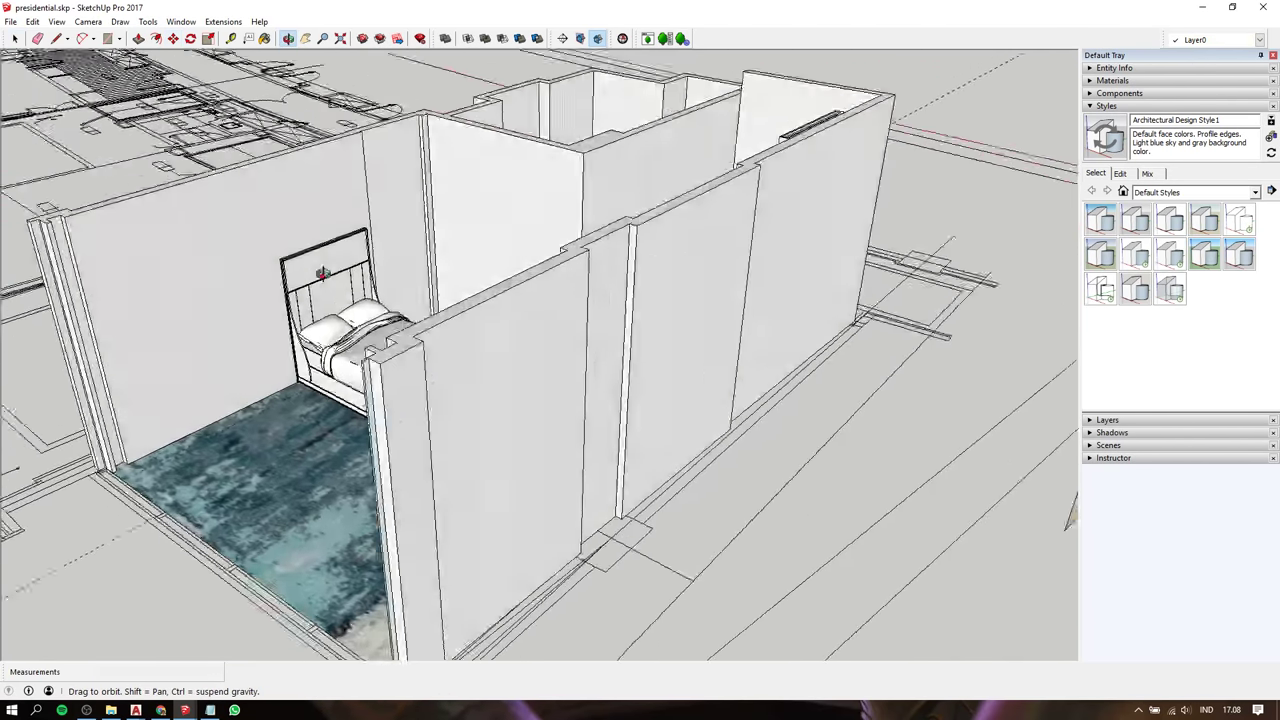
{"action": "scroll", "coordinate": [389, 214], "scroll_direction": "up", "scroll_amount": 5}
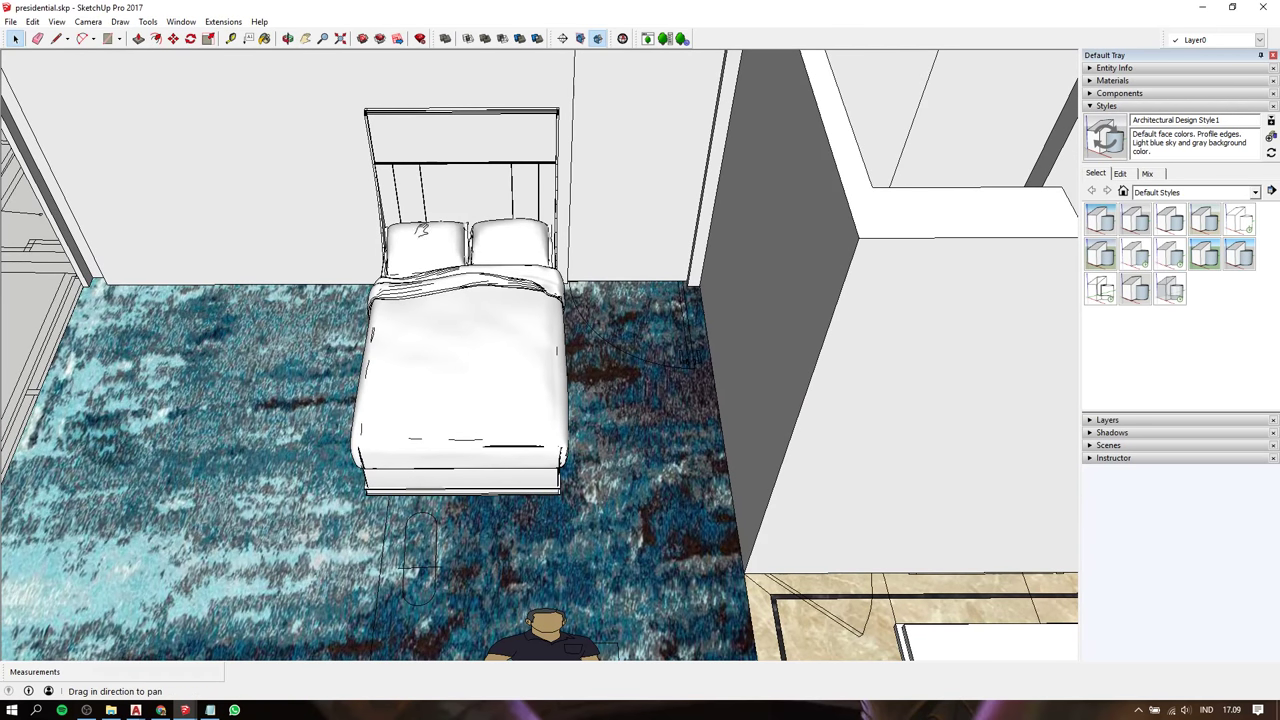
{"action": "scroll", "coordinate": [506, 364], "scroll_direction": "down", "scroll_amount": 2}
{"action": "left_click", "coordinate": [524, 456]}
{"action": "scroll", "coordinate": [523, 450], "scroll_direction": "down", "scroll_amount": 3}
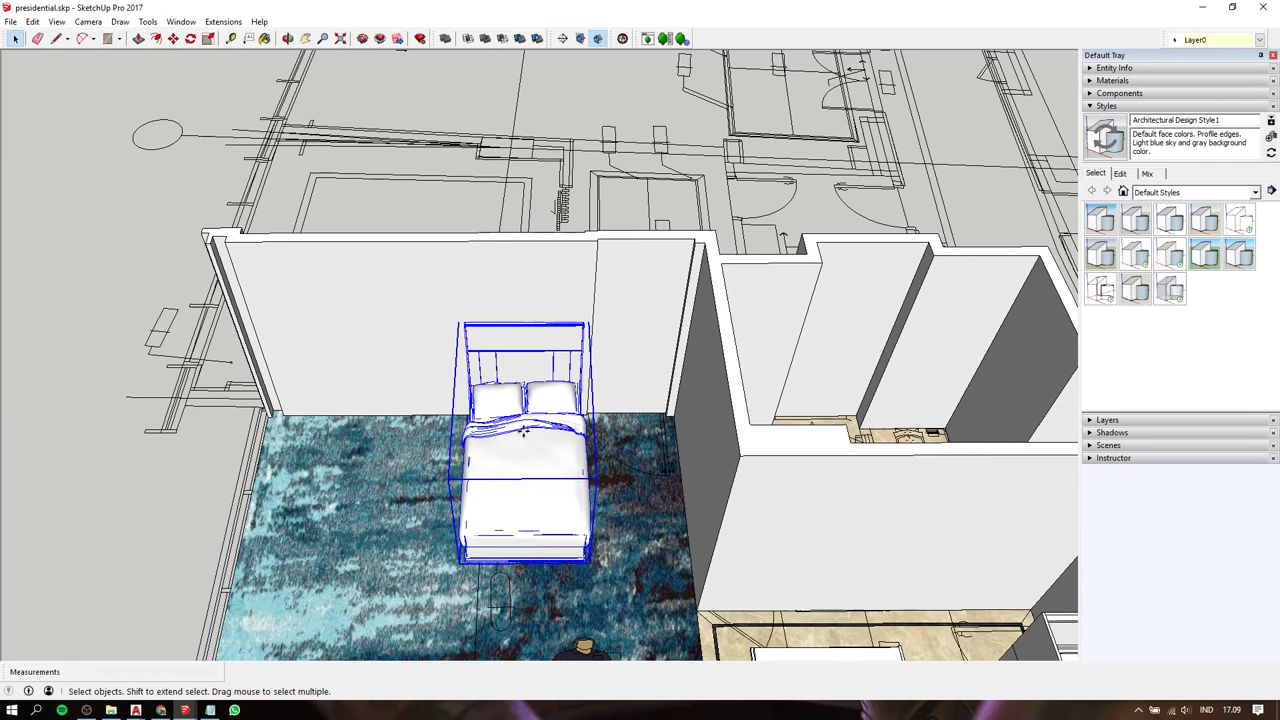
Copy the bed leftward along the wall, then orbit to check both beds
{"action": "key", "text": "m"}
{"action": "left_click", "coordinate": [596, 241]}
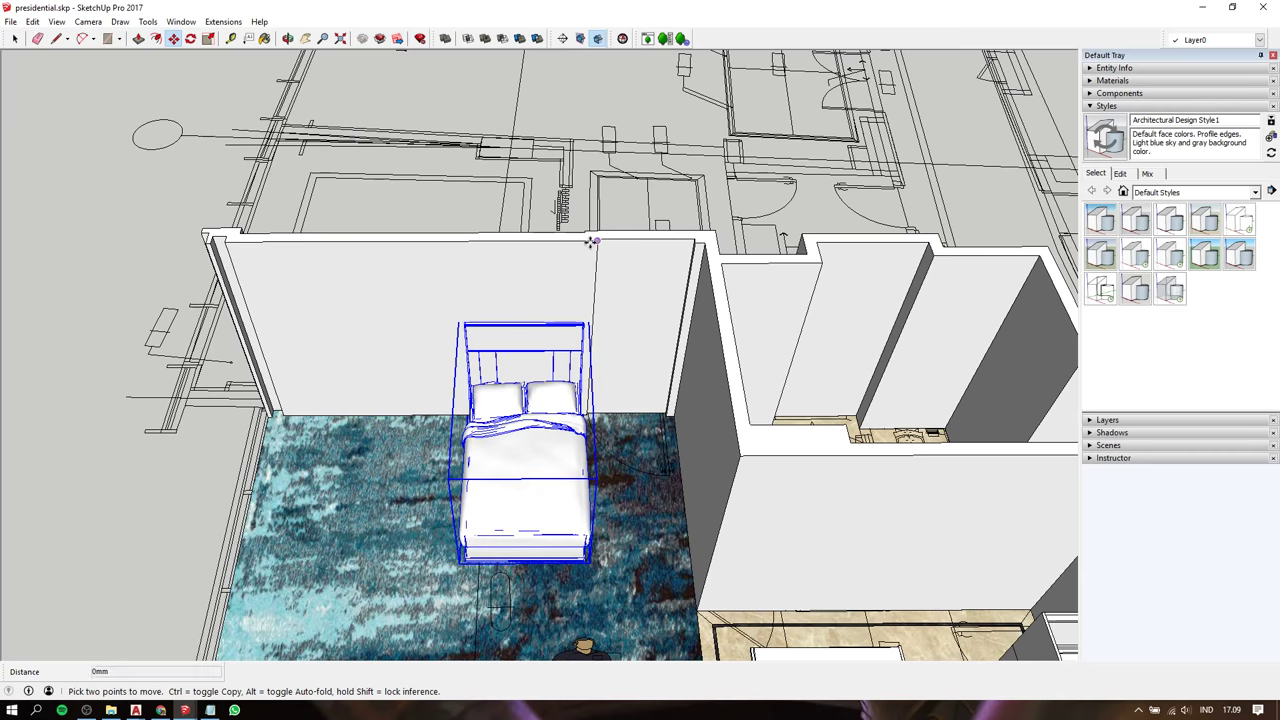
{"action": "key", "text": "ctrl"}
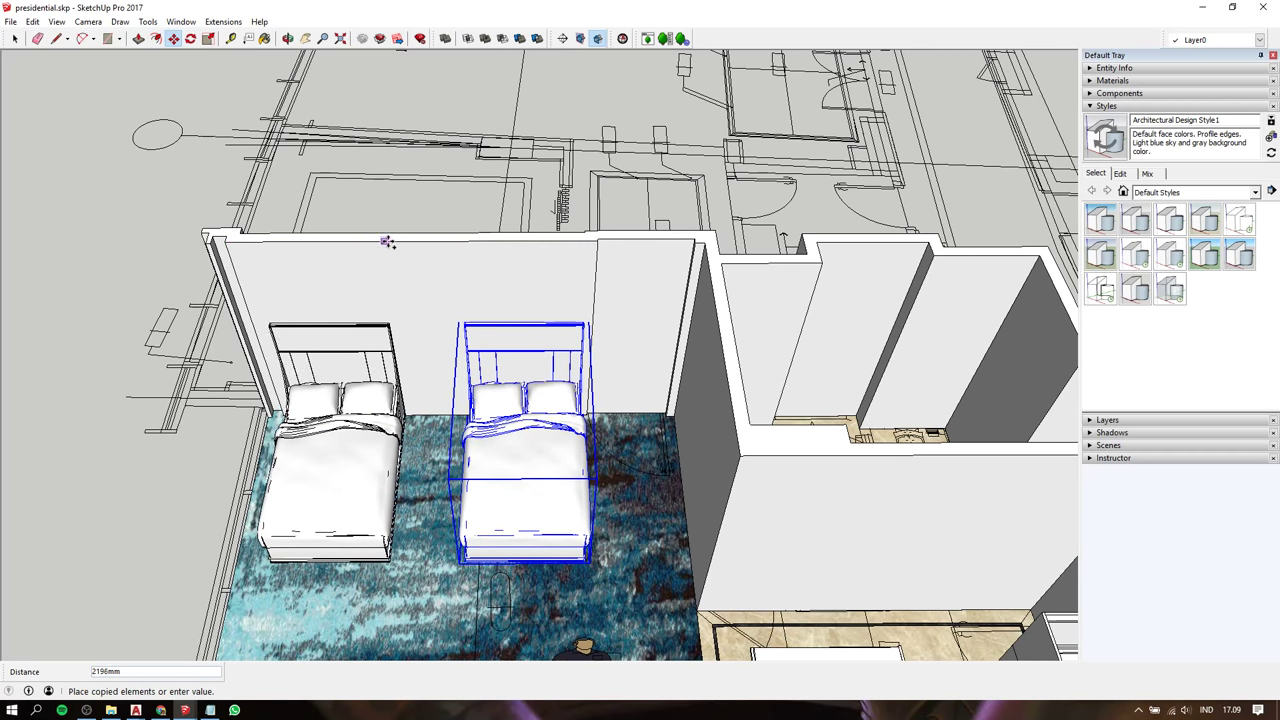
{"action": "left_click", "coordinate": [390, 241]}
{"action": "key", "text": "space"}
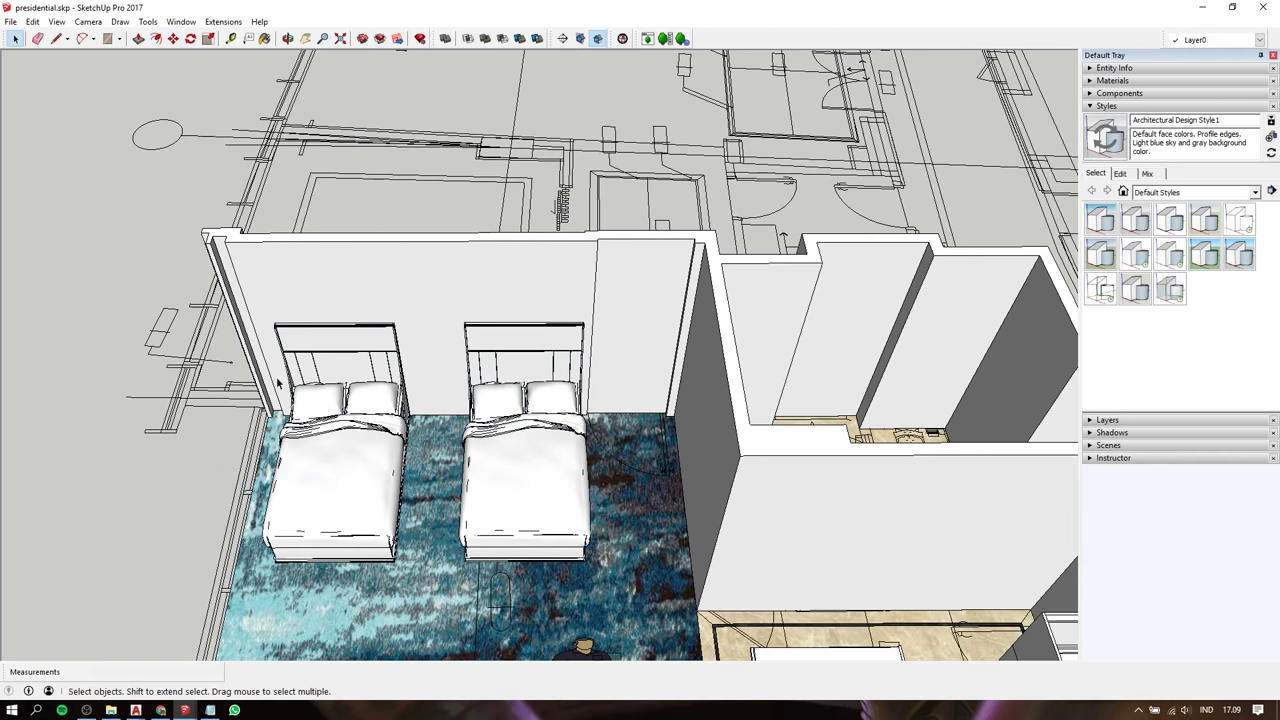
{"action": "middle_click_drag", "start_coordinate": [390, 241], "coordinate": [930, 262]}
{"action": "middle_click_drag", "start_coordinate": [644, 425], "coordinate": [200, 480]}
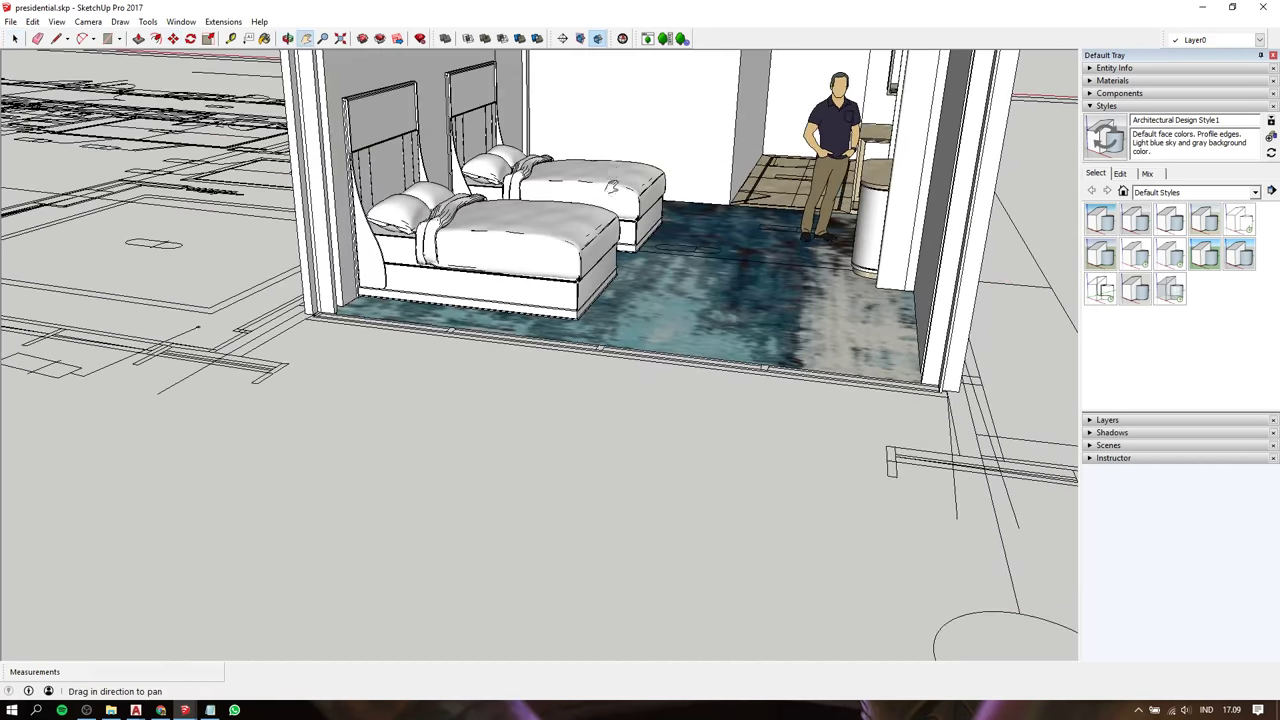
Move the person figure to stand beside the foot of the beds
{"action": "key", "text": "h"}
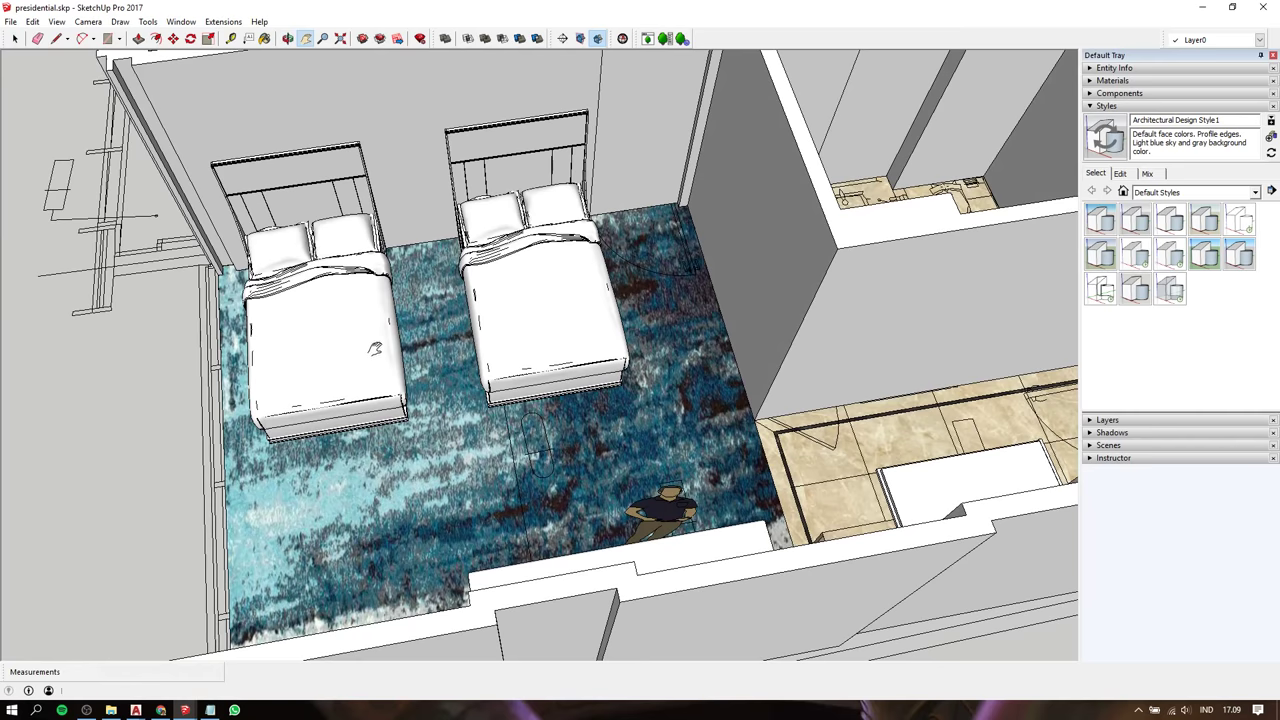
{"action": "mouse_move", "coordinate": [417, 335]}
{"action": "middle_mouse_down"}
{"action": "mouse_move", "coordinate": [770, 286]}
{"action": "mouse_move", "coordinate": [668, 278]}
{"action": "mouse_move", "coordinate": [832, 172]}
{"action": "mouse_move", "coordinate": [700, 300]}
{"action": "middle_mouse_up"}
{"action": "scroll", "coordinate": [640, 355], "scroll_direction": "up", "scroll_amount": 3}
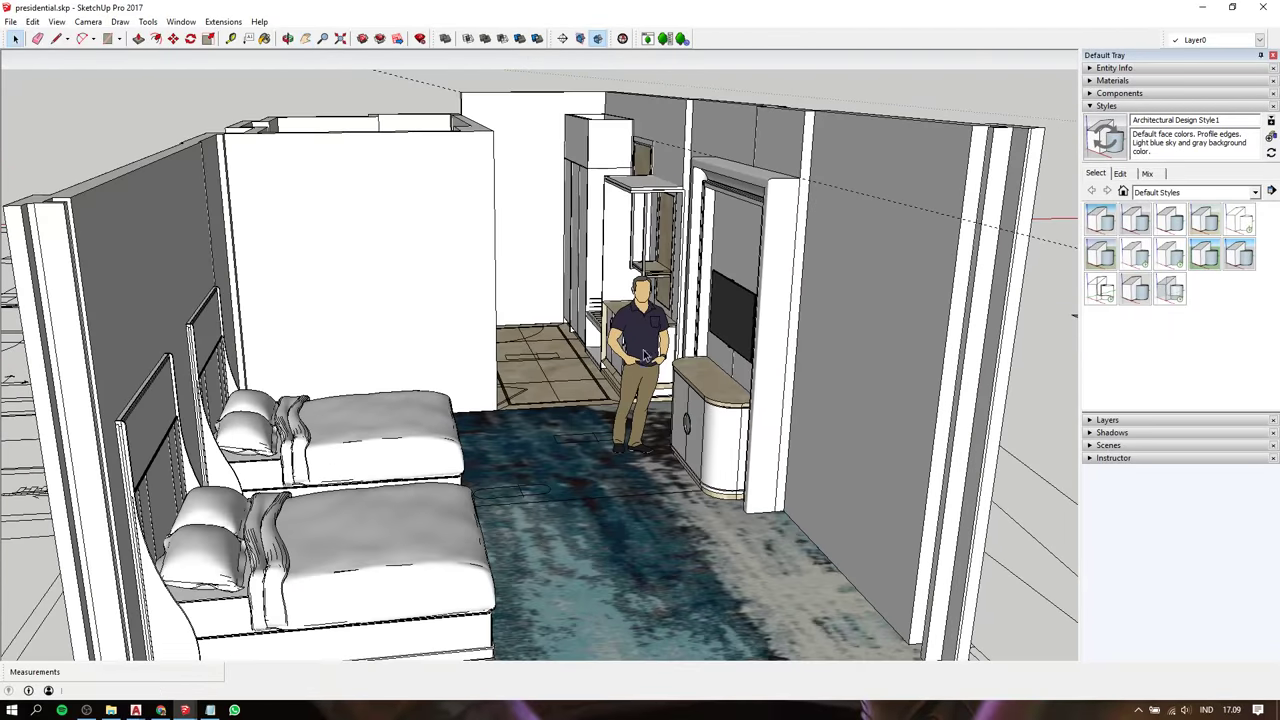
{"action": "key", "text": "space"}
{"action": "left_click", "coordinate": [640, 355]}
{"action": "scroll", "coordinate": [640, 355], "scroll_direction": "down", "scroll_amount": 5}
{"action": "key", "text": "m"}
{"action": "left_click", "coordinate": [660, 468]}
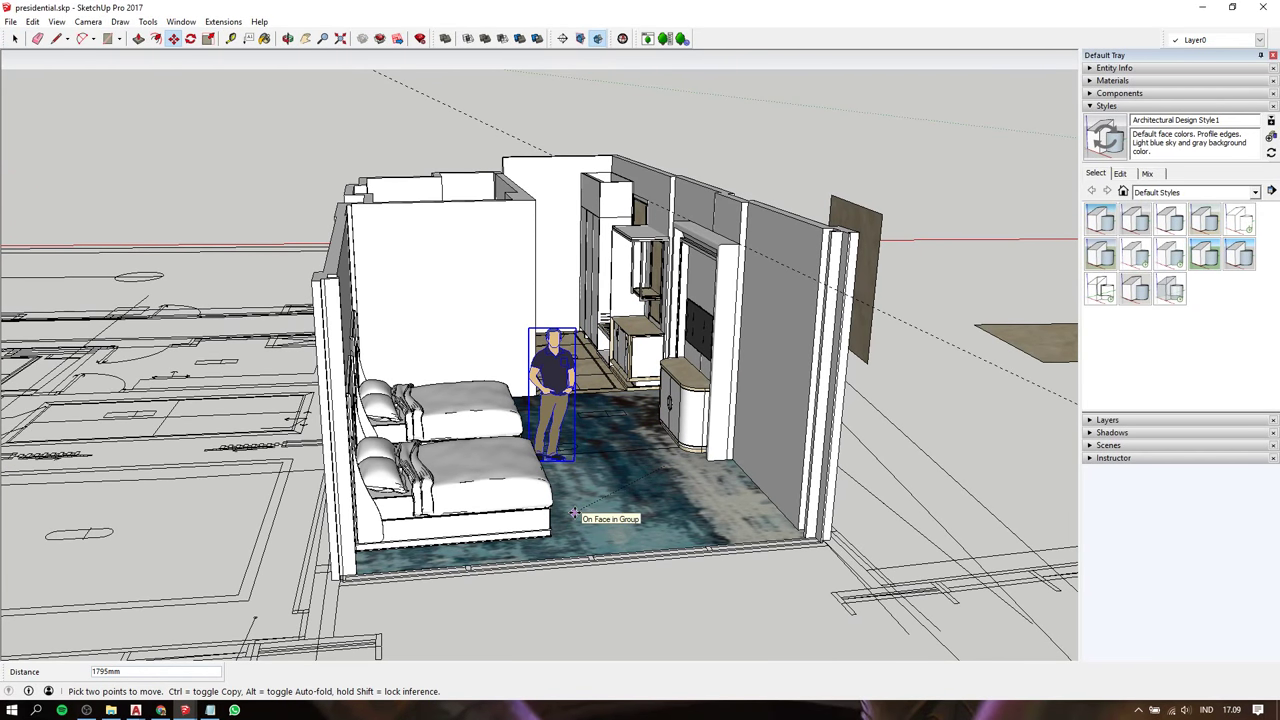
{"action": "left_click", "coordinate": [570, 513]}
Orbit and zoom around the room to review the two beds and the figure
{"action": "middle_click_drag", "start_coordinate": [570, 513], "coordinate": [540, 490]}
{"action": "scroll", "coordinate": [511, 463], "scroll_direction": "up", "scroll_amount": 4}
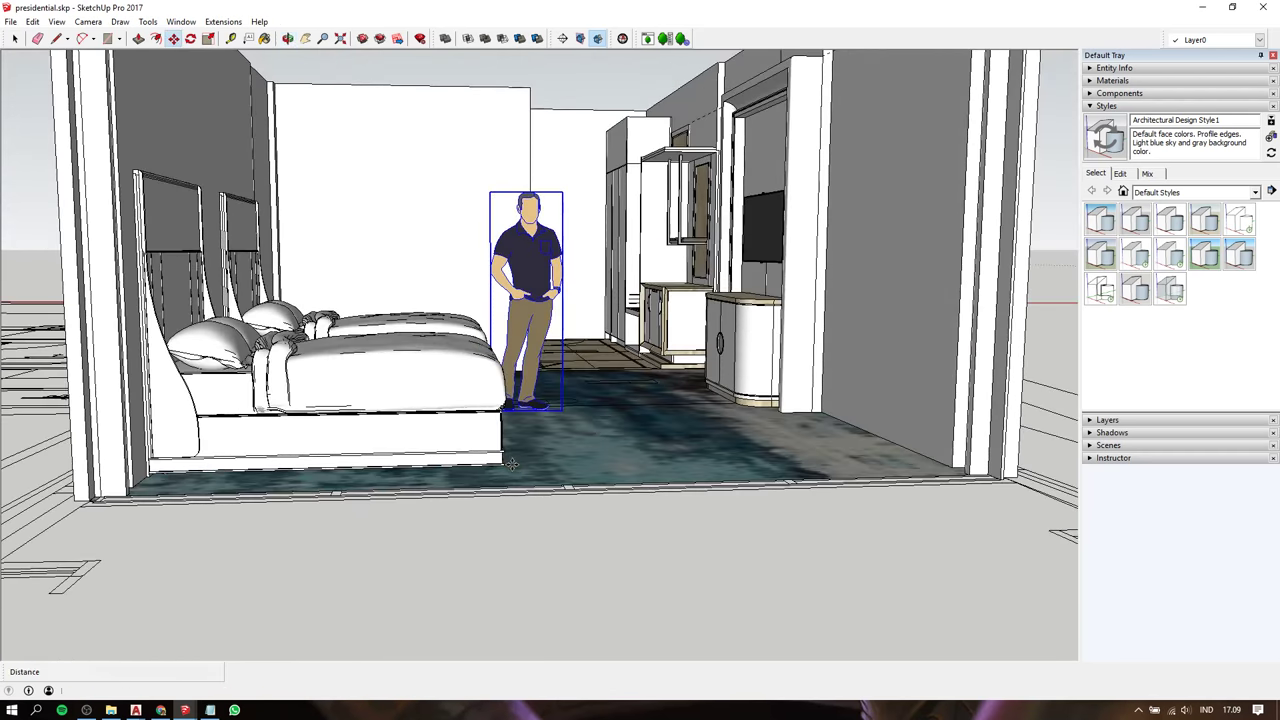
{"action": "key", "text": "space"}
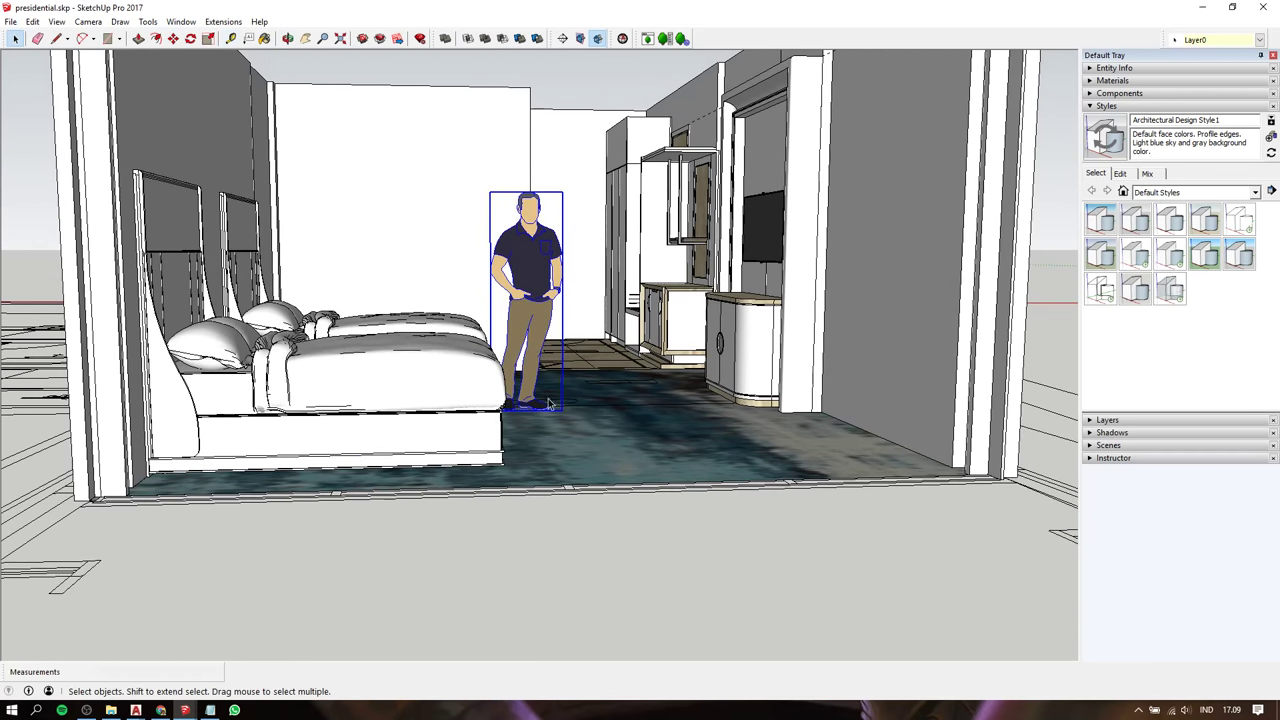
{"action": "mouse_move", "coordinate": [457, 425]}
{"action": "middle_mouse_down"}
{"action": "mouse_move", "coordinate": [401, 480]}
{"action": "mouse_move", "coordinate": [447, 438]}
{"action": "middle_mouse_up"}
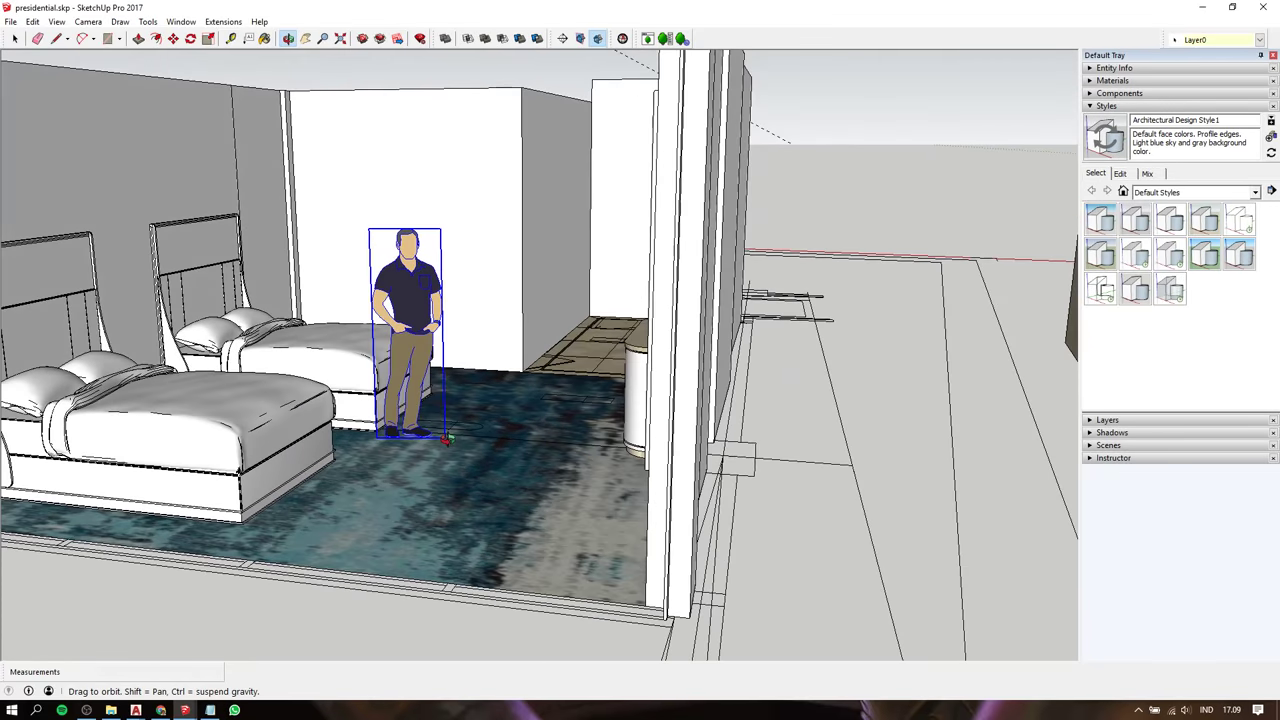
{"action": "left_click", "coordinate": [773, 175]}
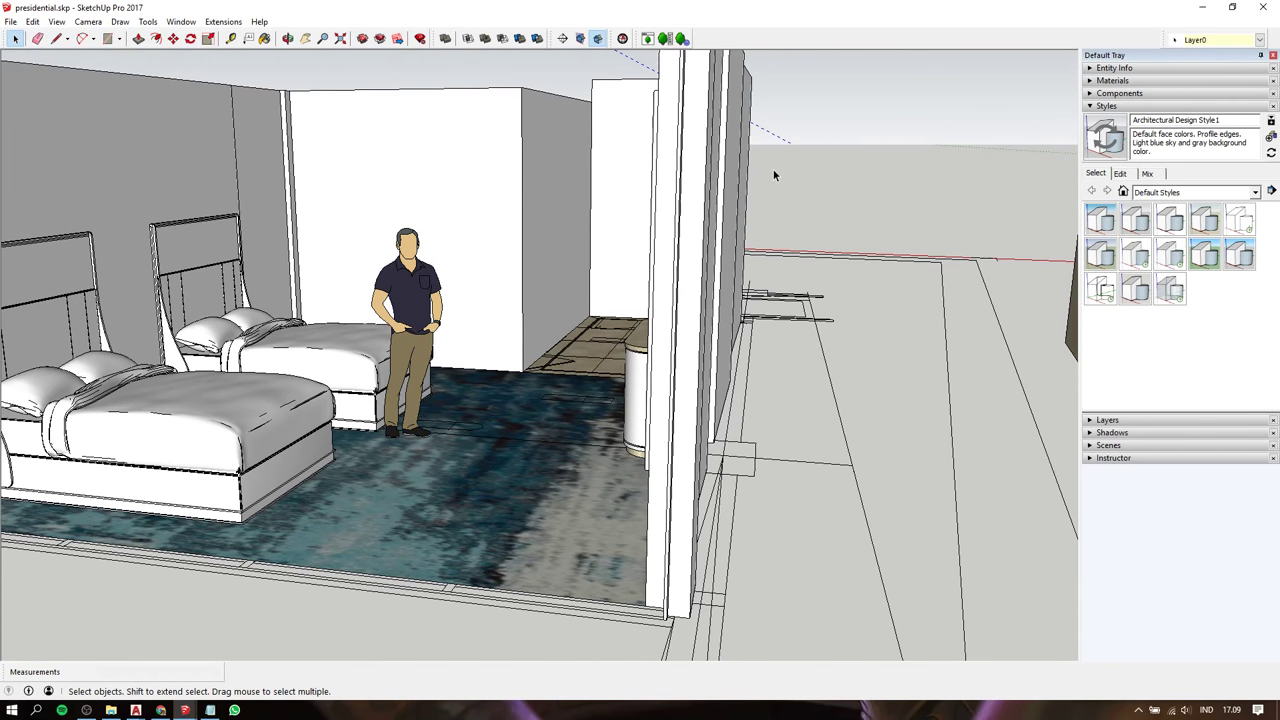
{"action": "mouse_move", "coordinate": [753, 194]}
{"action": "middle_mouse_down"}
{"action": "mouse_move", "coordinate": [571, 354]}
{"action": "mouse_move", "coordinate": [598, 356]}
{"action": "middle_mouse_up"}
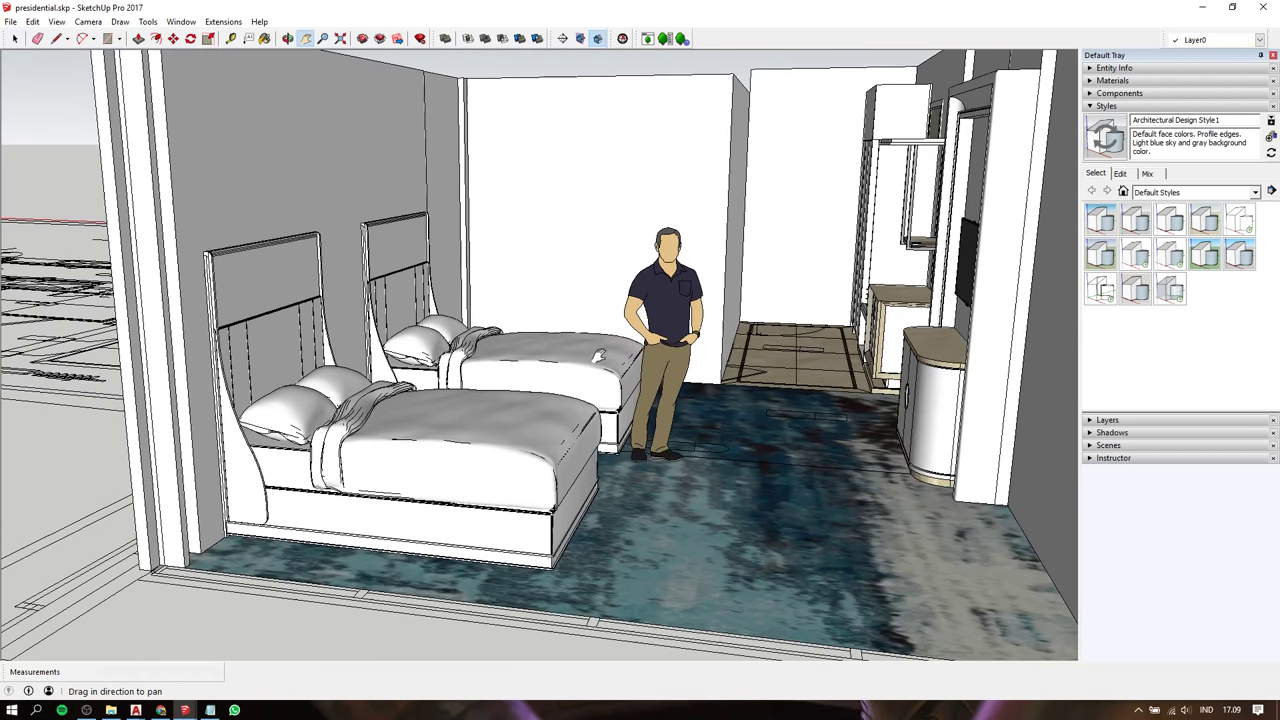
{"action": "scroll", "coordinate": [598, 356], "scroll_direction": "up", "scroll_amount": 2}
{"action": "scroll", "coordinate": [571, 362], "scroll_direction": "up", "scroll_amount": 1}
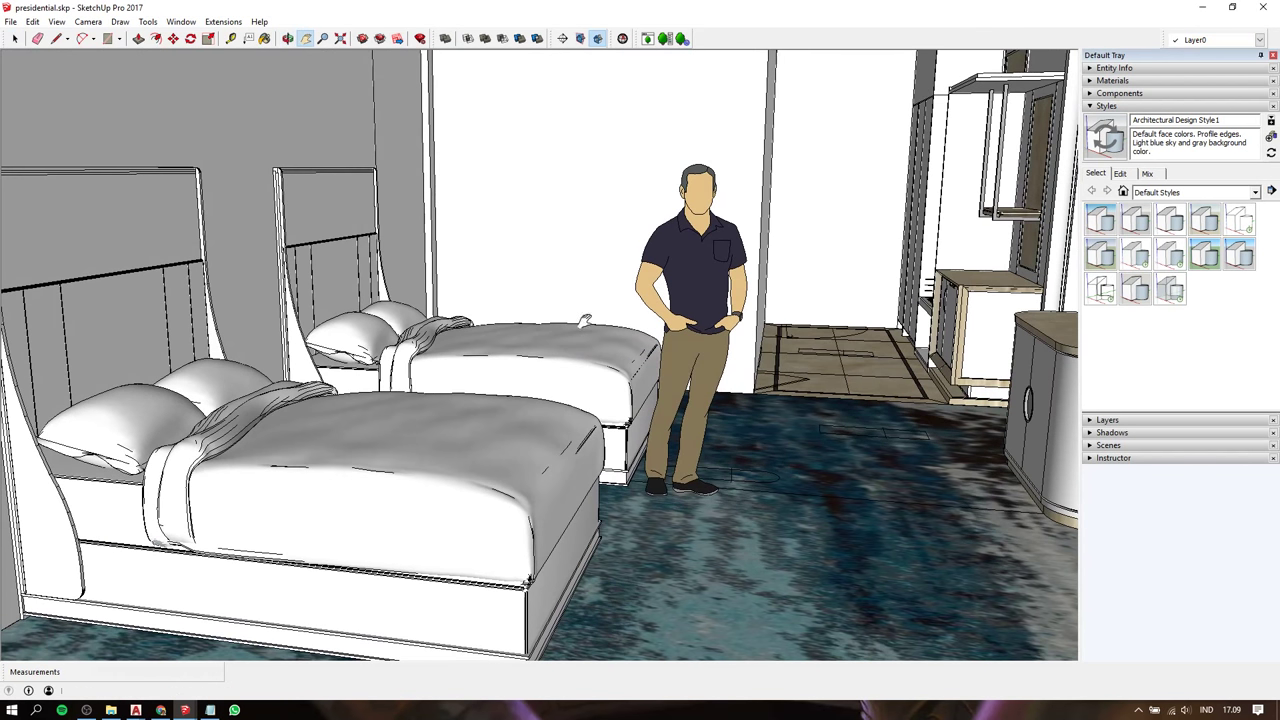
{"action": "scroll", "coordinate": [584, 320], "scroll_direction": "down", "scroll_amount": 2}
{"action": "scroll", "coordinate": [486, 294], "scroll_direction": "up", "scroll_amount": 1}
{"action": "scroll", "coordinate": [555, 296], "scroll_direction": "up", "scroll_amount": 1}
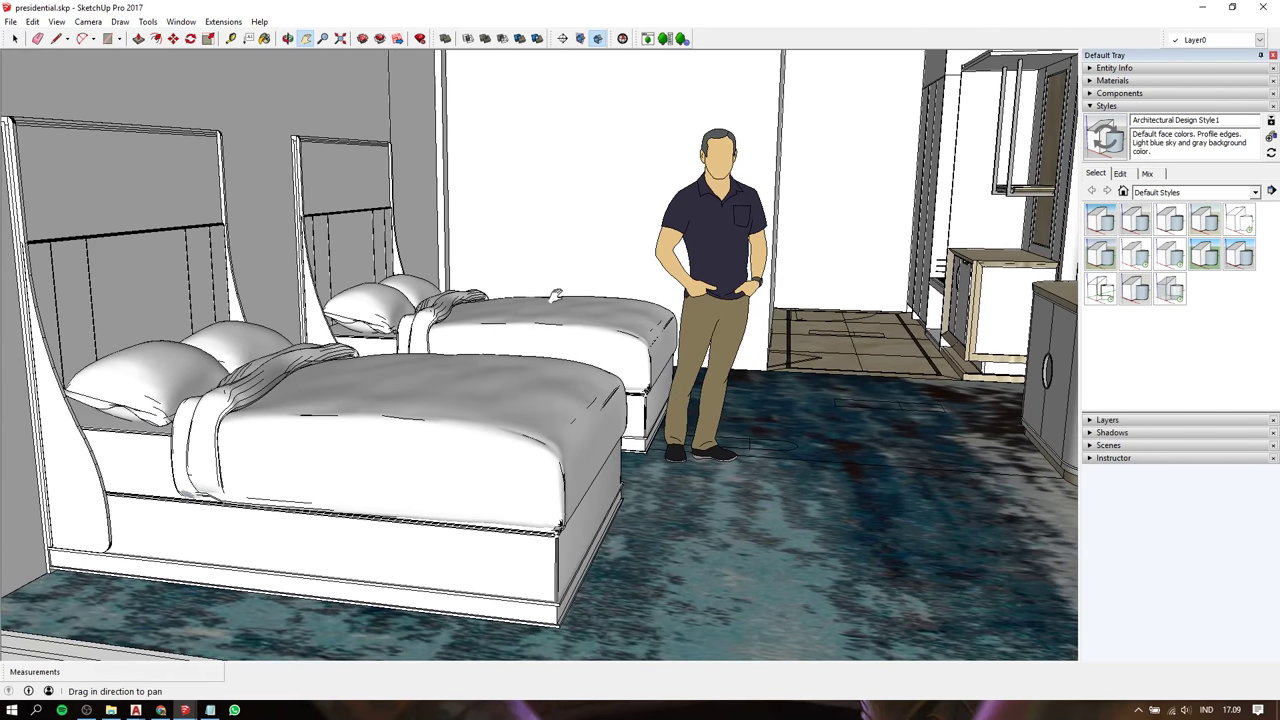
{"action": "scroll", "coordinate": [555, 296], "scroll_direction": "down", "scroll_amount": 1}
{"action": "scroll", "coordinate": [540, 310], "scroll_direction": "up", "scroll_amount": 1}
{"action": "middle_click_drag", "start_coordinate": [540, 310], "coordinate": [524, 323]}
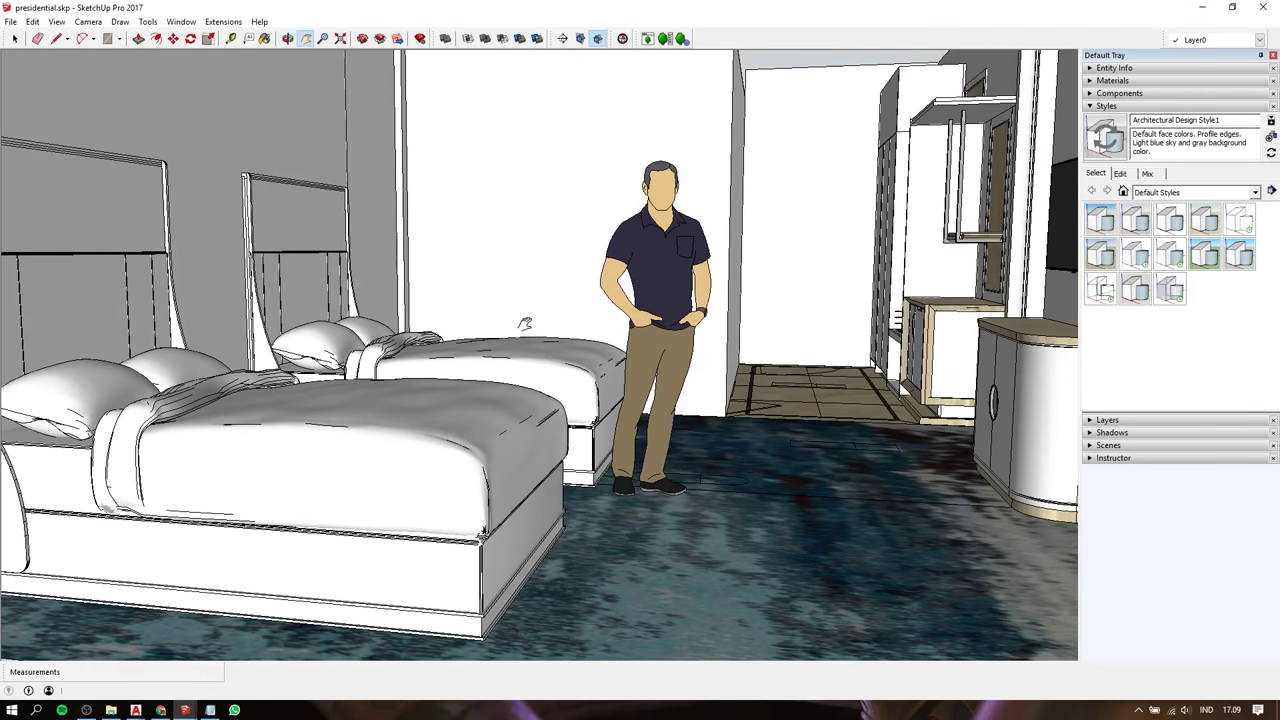
{"action": "scroll", "coordinate": [526, 318], "scroll_direction": "down", "scroll_amount": 2}
{"action": "scroll", "coordinate": [541, 301], "scroll_direction": "up", "scroll_amount": 2}
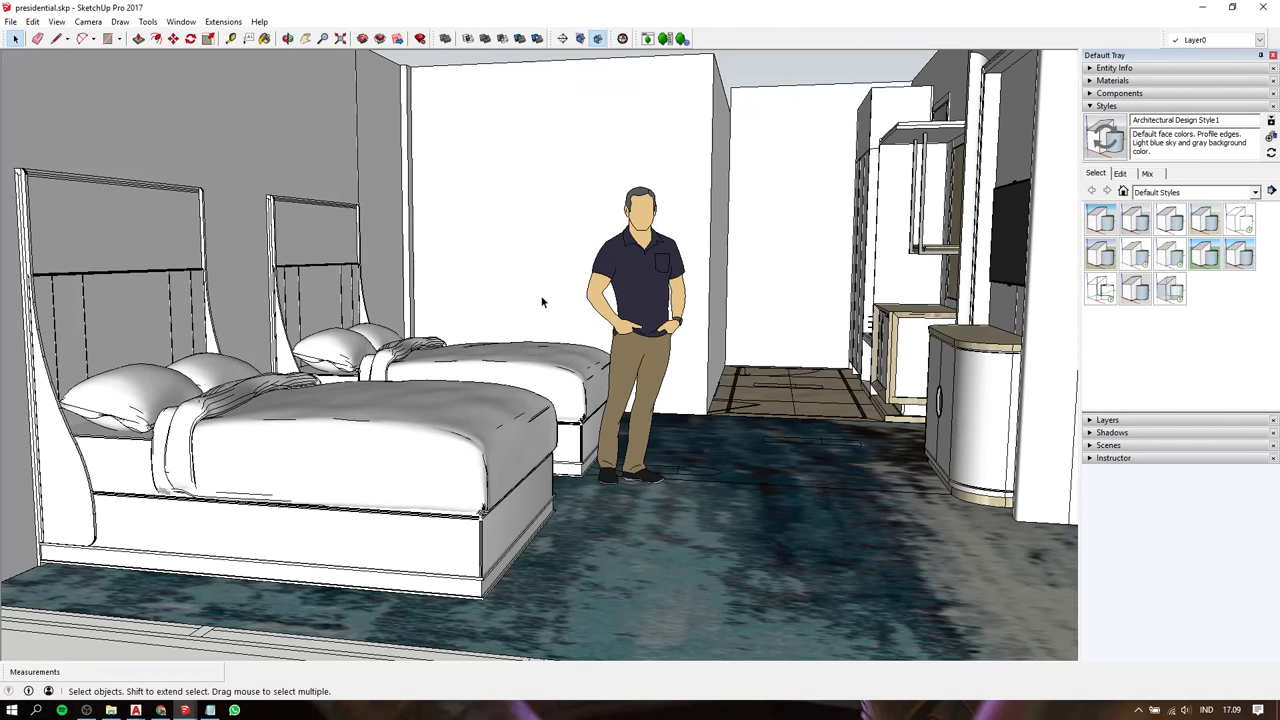
In Notepad, add the closing line 'YEAY... this is the end of the video'
{"action": "left_click", "coordinate": [210, 710]}
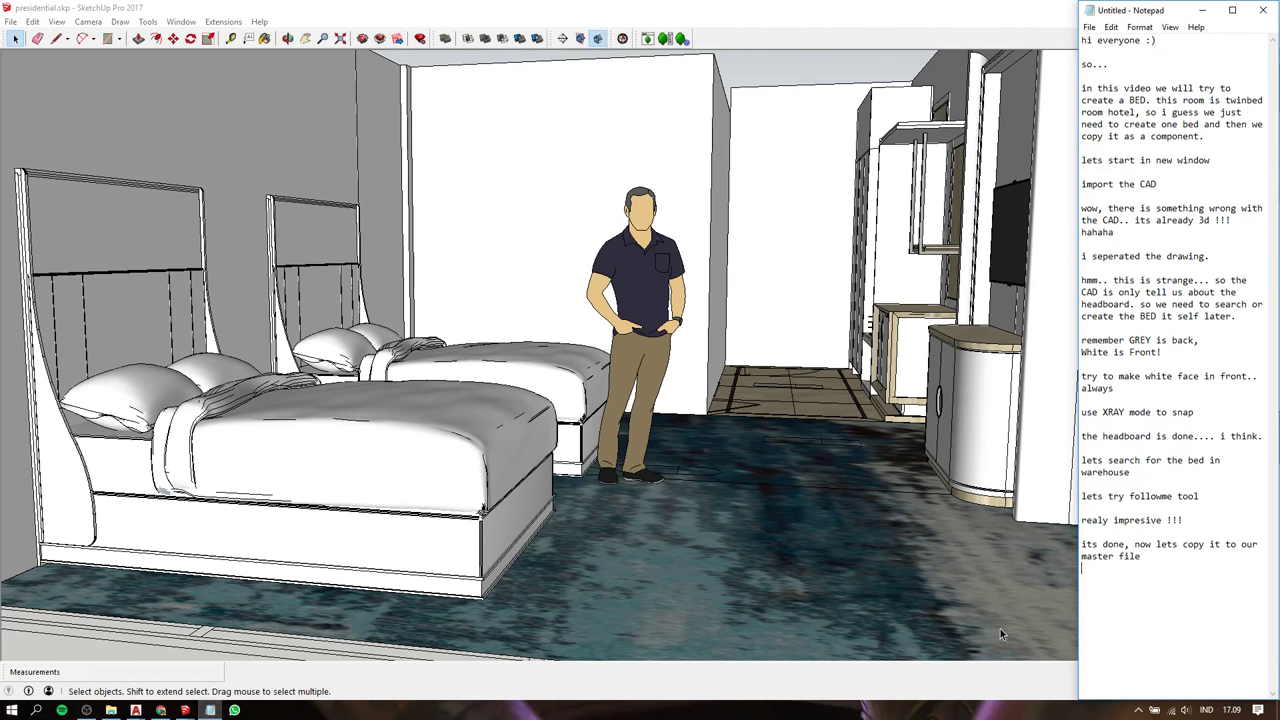
{"action": "key", "text": "Return"}
{"action": "key", "text": "Return"}
{"action": "type", "text": "YEAH"}
{"action": "key", "text": "BackSpace"}
{"action": "type", "text": "Y..."}
{"action": "type", "text": "this is"}
{"action": "type", "text": " the end of "}
{"action": "type", "text": "the vi"}
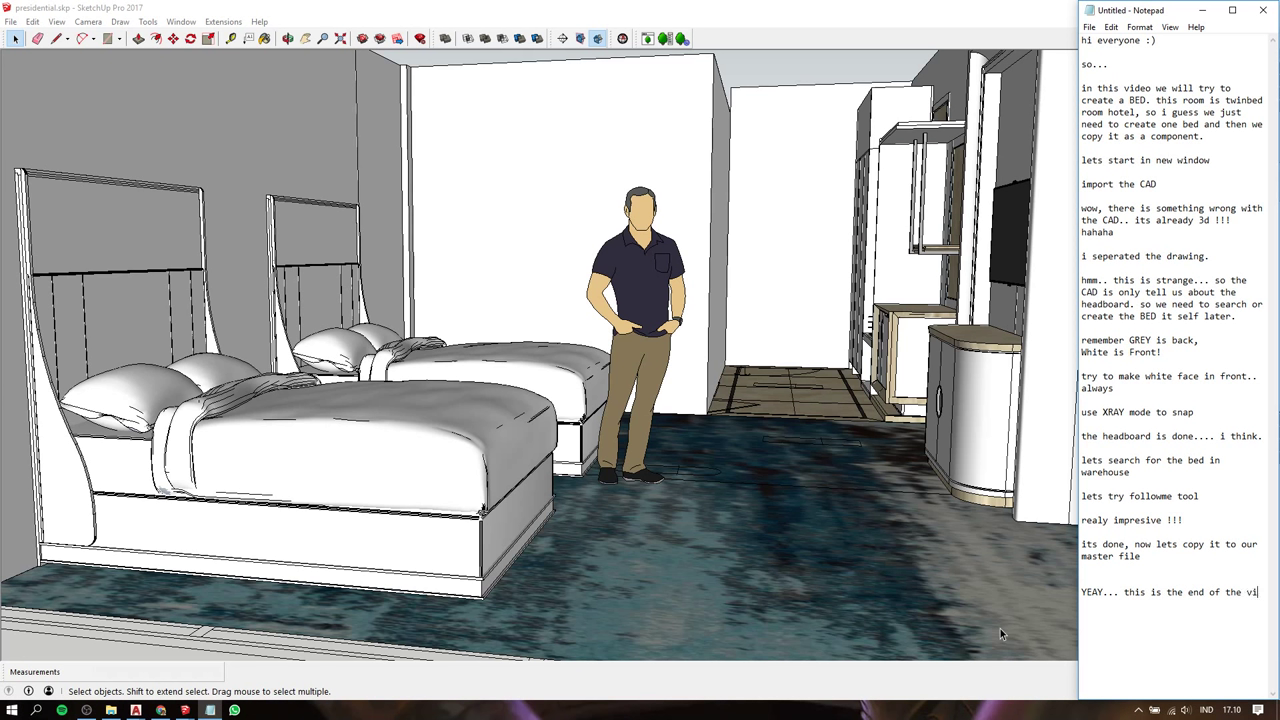
{"action": "type", "text": "deo"}
Add 'i hope you like it.', the like-and-subscribe request, and 'BYEE' on new lines
{"action": "key", "text": "Return"}
{"action": "type", "text": "i hope you"}
{"action": "type", "text": " l"}
{"action": "type", "text": "ike it."}
{"action": "key", "text": "Return"}
{"action": "key", "text": "Return"}
{"action": "type", "text": "if you do"}
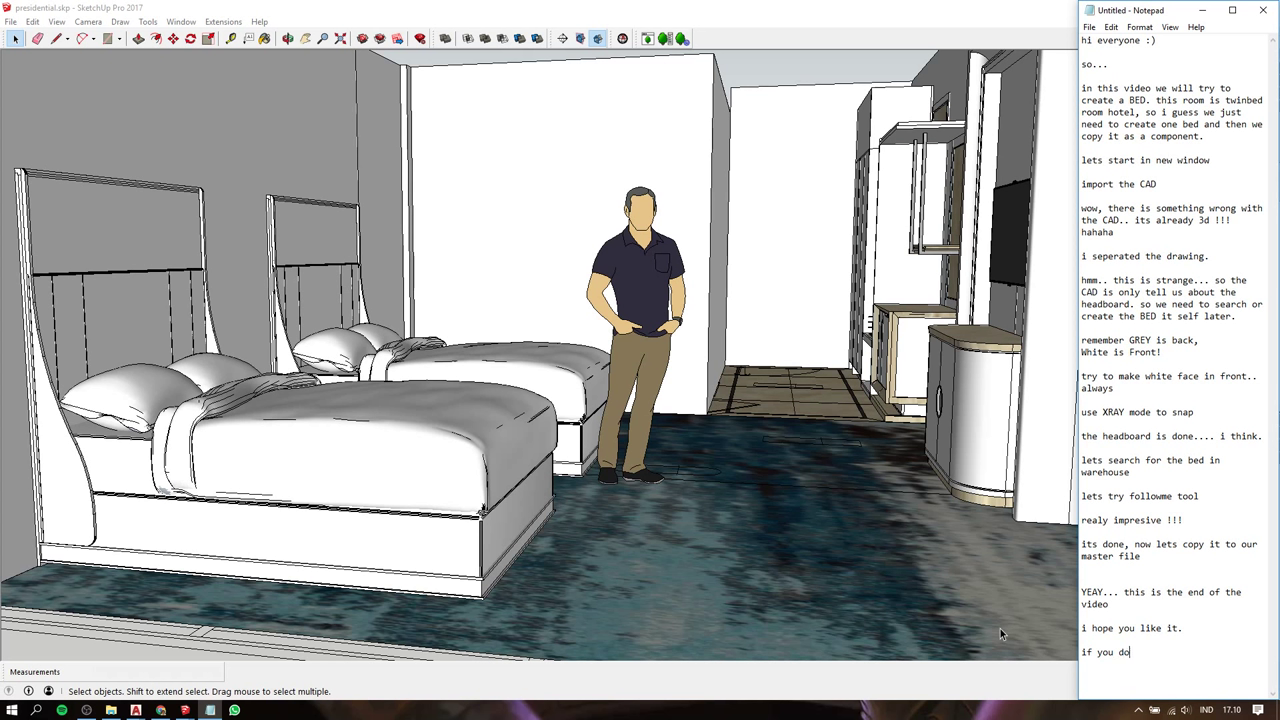
{"action": "type", "text": ", plea"}
{"action": "type", "text": "se "}
{"action": "type", "text": "click "}
{"action": "type", "text": "like but"}
{"action": "type", "text": "ton and"}
{"action": "type", "text": " dont for"}
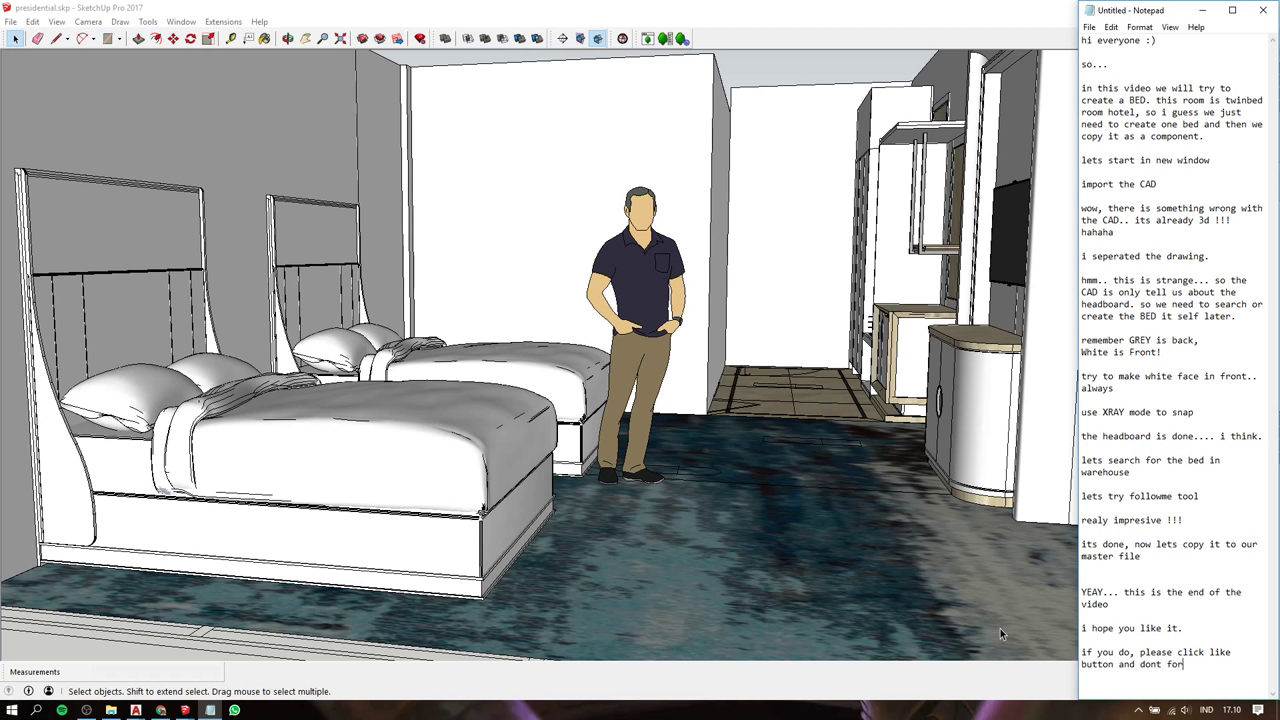
{"action": "type", "text": "get to su"}
{"action": "type", "text": "bscribe"}
{"action": "type", "text": "."}
{"action": "key", "text": "Return"}
{"action": "key", "text": "Return"}
{"action": "type", "text": "BY"}
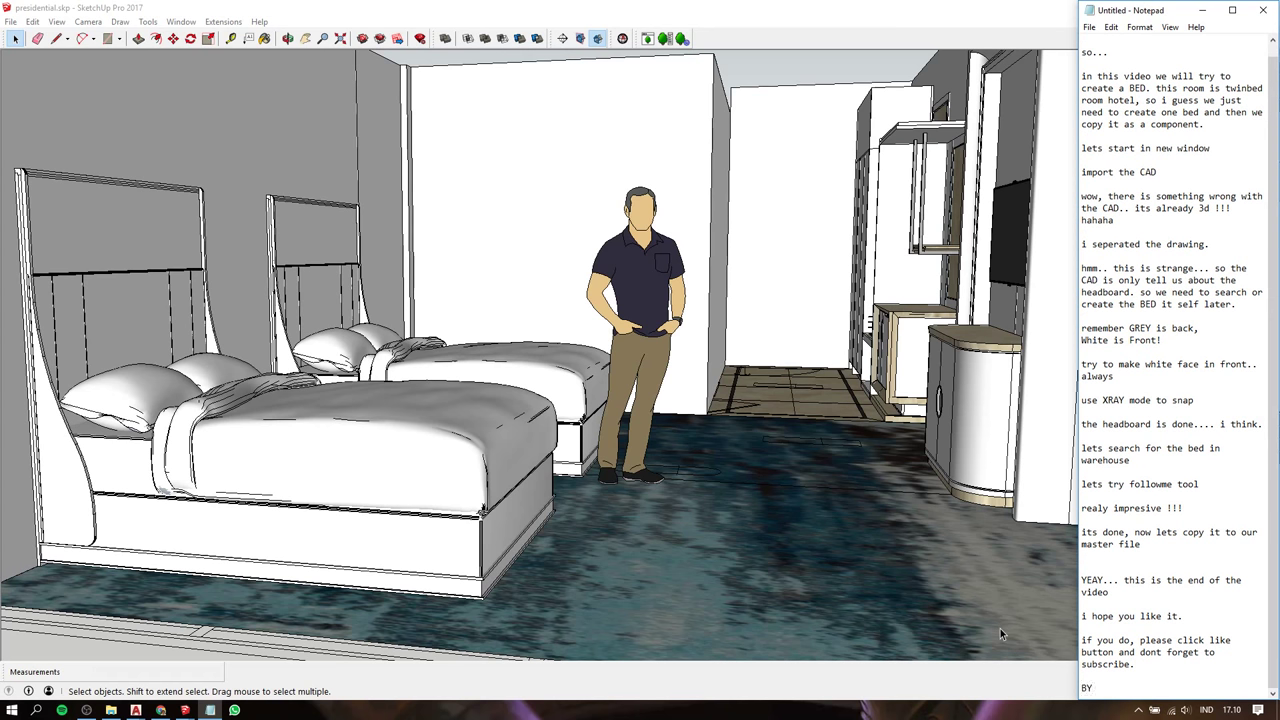
{"action": "type", "text": "EE"}
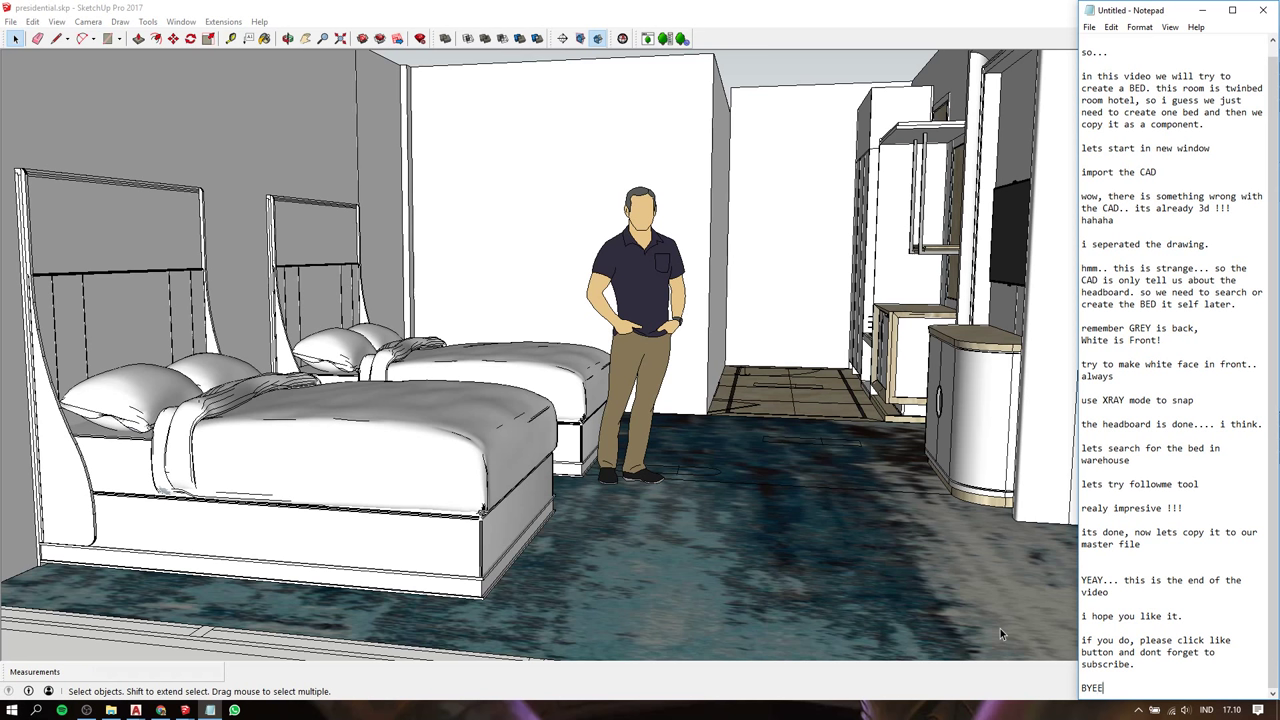